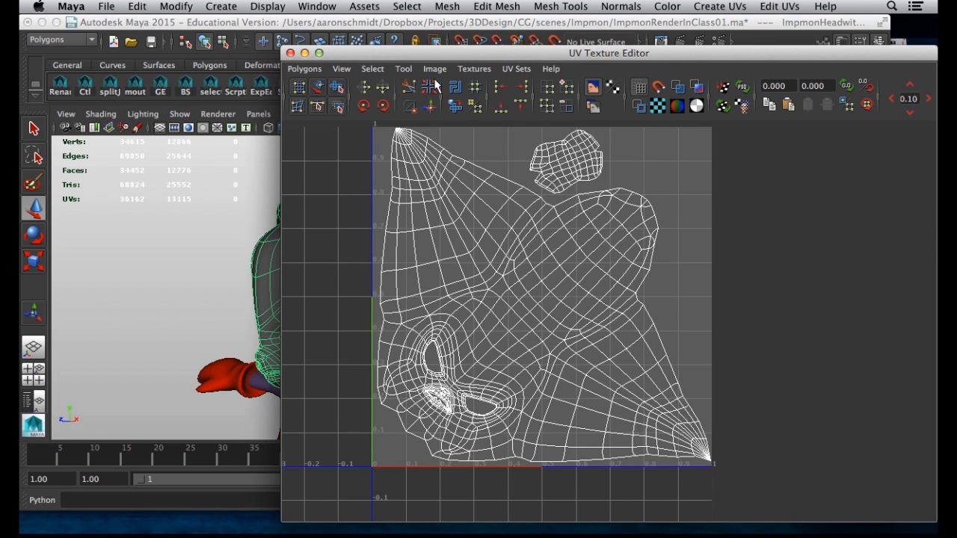
# Shift the UV Texture Editor aside and open its Polygons menu to reach UV Snapshot
pyautogui.moveTo(435, 54); pyautogui.dragTo(569, 67)
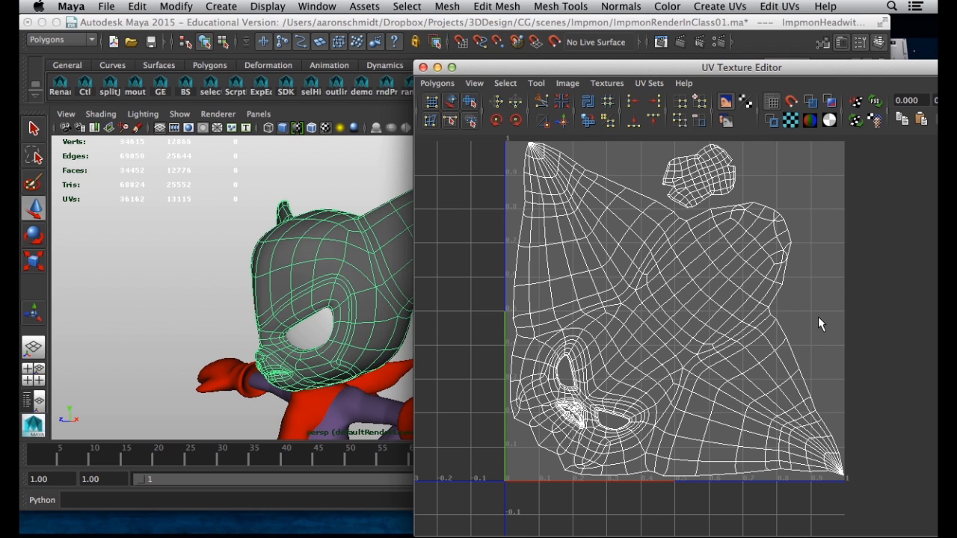
pyautogui.click(431, 86)
pyautogui.click(433, 86)
pyautogui.moveTo(498, 69); pyautogui.dragTo(542, 58)
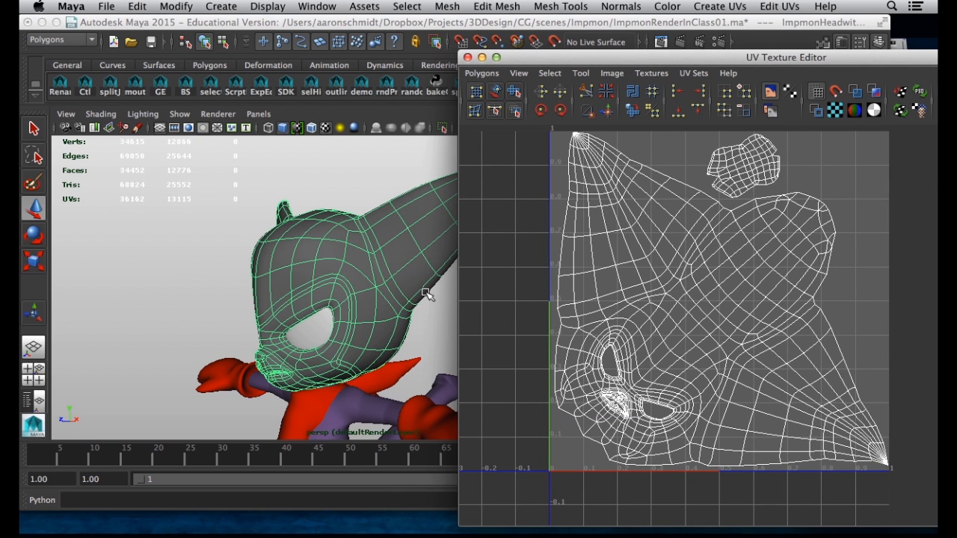
pyautogui.moveTo(526, 58); pyautogui.dragTo(512, 53)
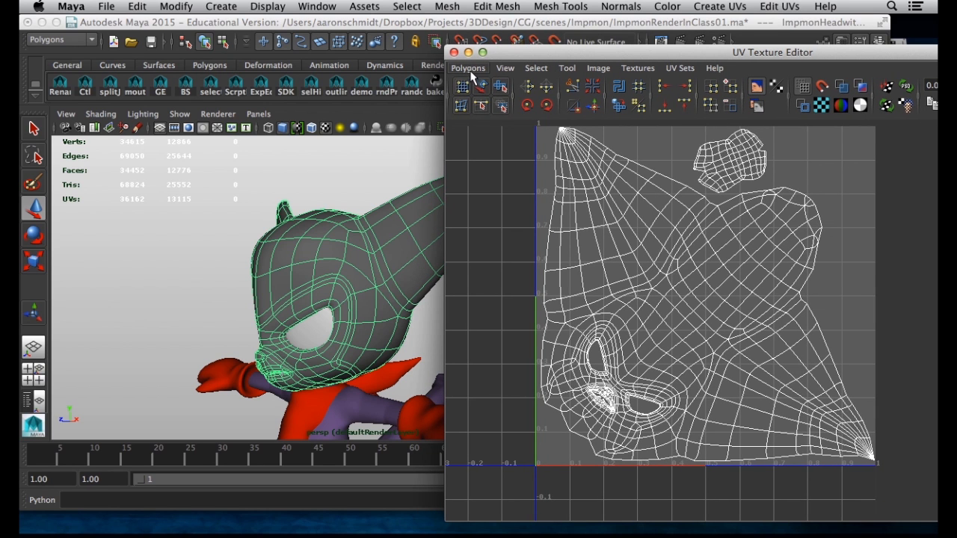
pyautogui.click(470, 71)
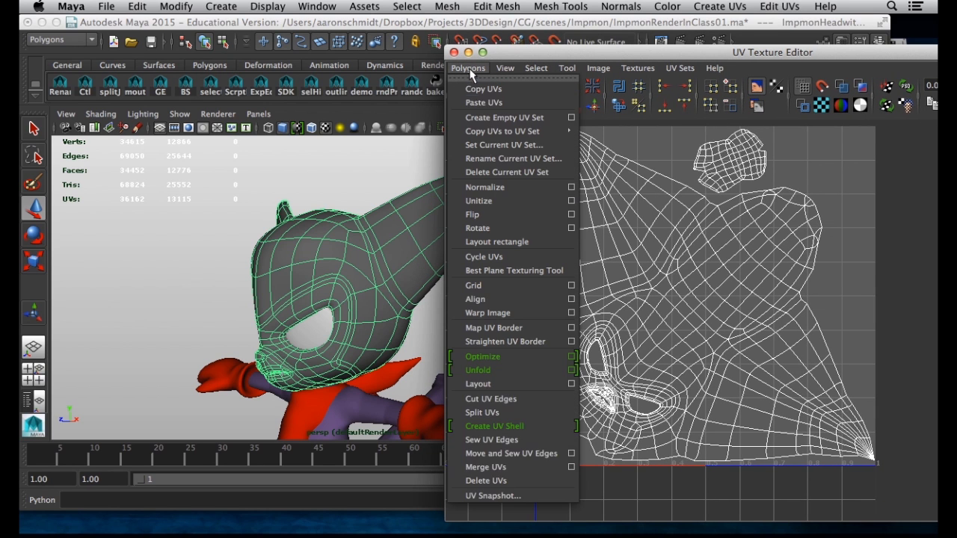
# Open the UV Snapshot settings, select the outUV file name, and browse for a save location
pyautogui.click(494, 496)
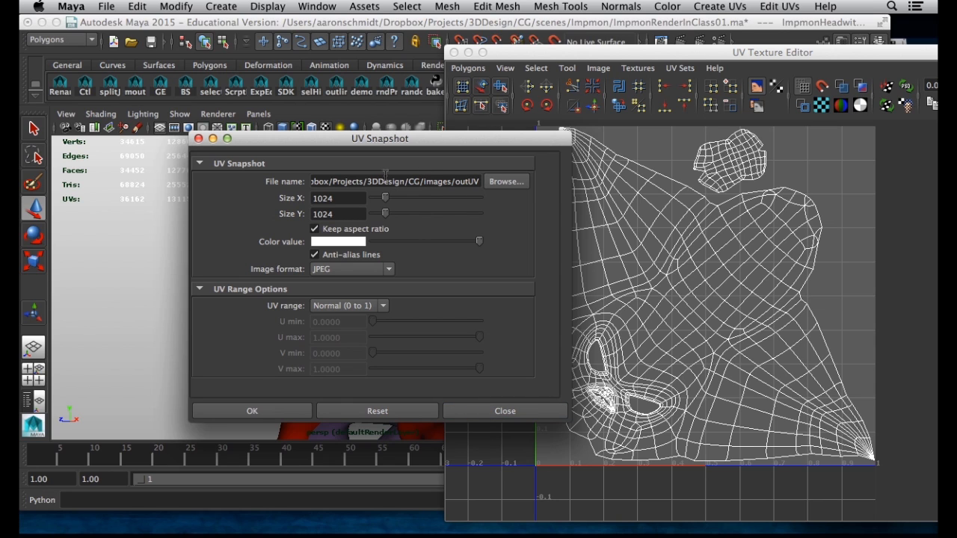
pyautogui.doubleClick(461, 182)
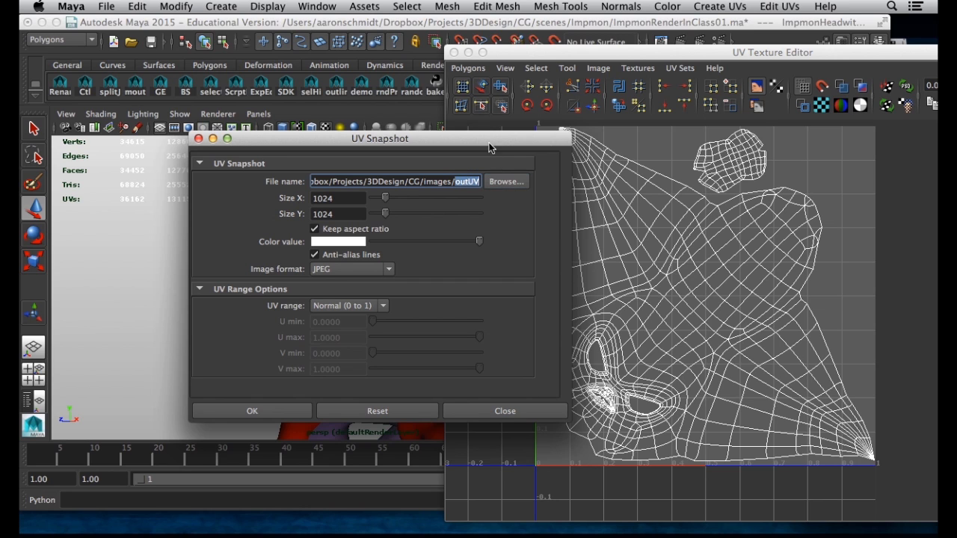
pyautogui.moveTo(489, 139); pyautogui.dragTo(415, 122)
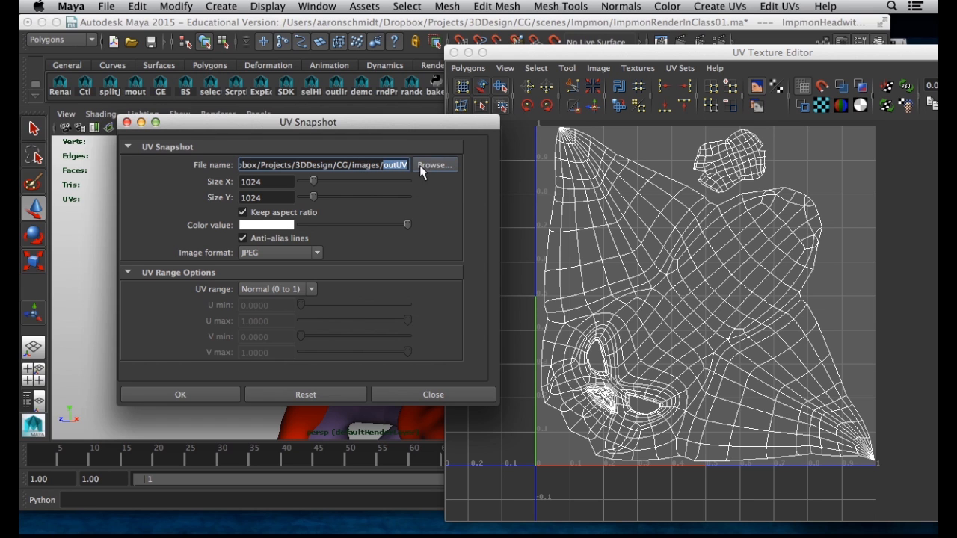
pyautogui.click(432, 167)
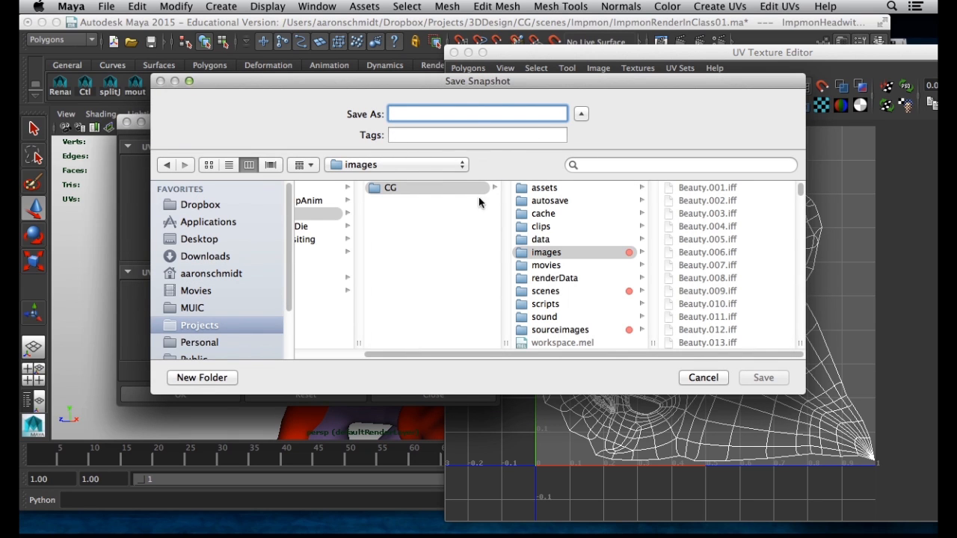
# Create a new ImpmonTexture folder inside the project's sourceimages folder
pyautogui.click(545, 330)
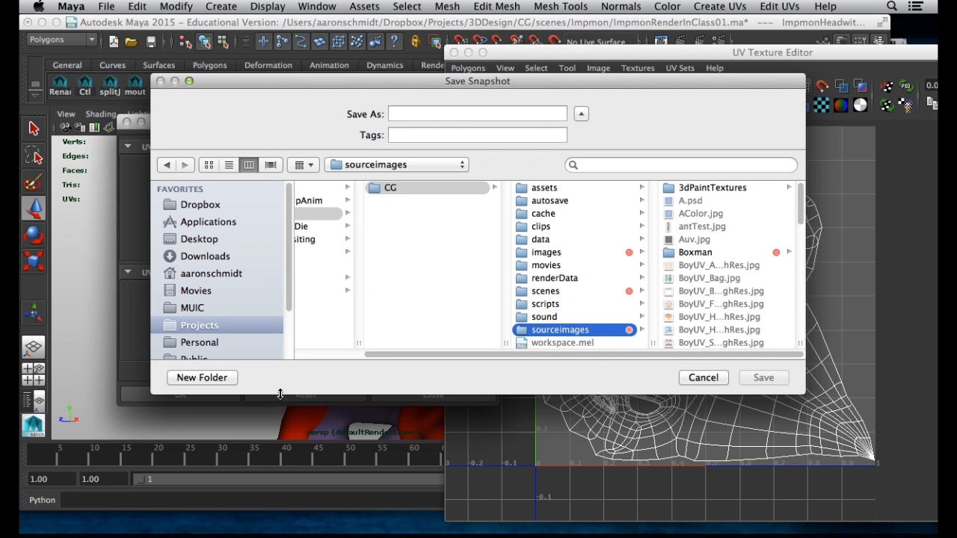
pyautogui.click(202, 378)
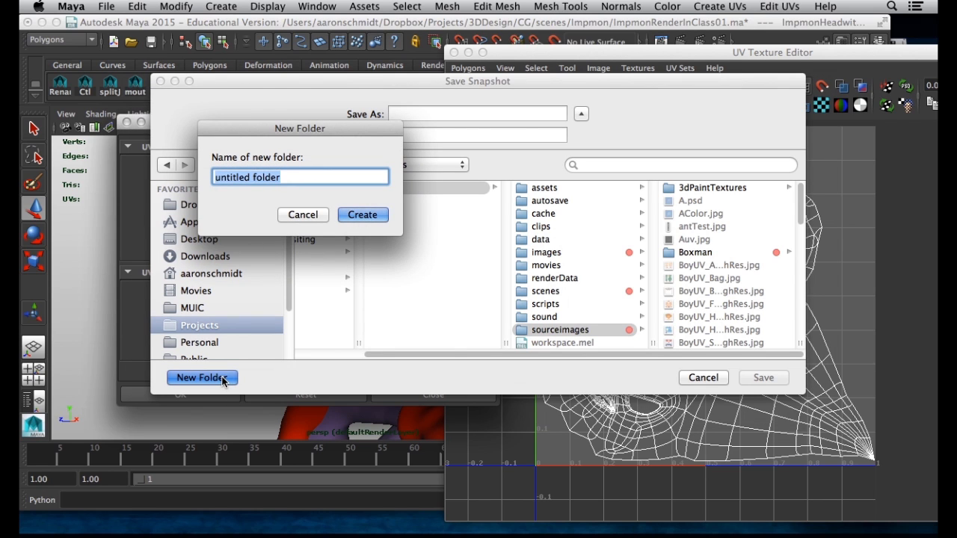
pyautogui.write('Impmon')
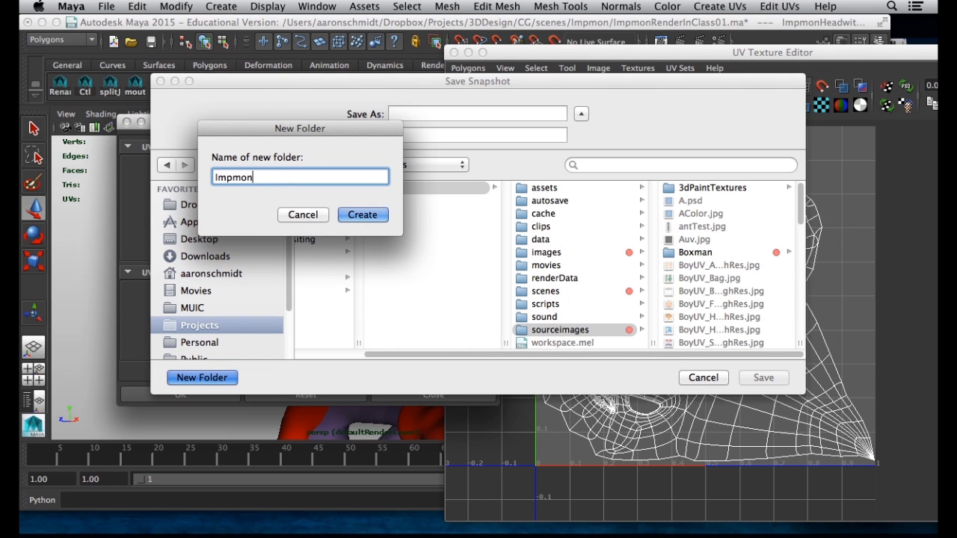
pyautogui.write('Texture')
pyautogui.click(374, 215)
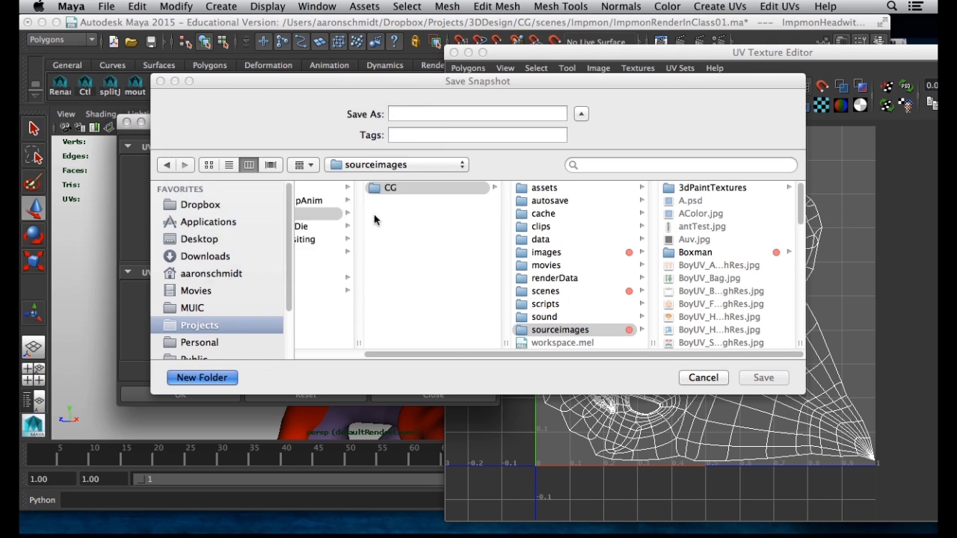
# Name the snapshot file ImpmonHead and save the path
pyautogui.click(397, 114)
pyautogui.write('H')
pyautogui.press('BackSpace')
pyautogui.write('Impmon')
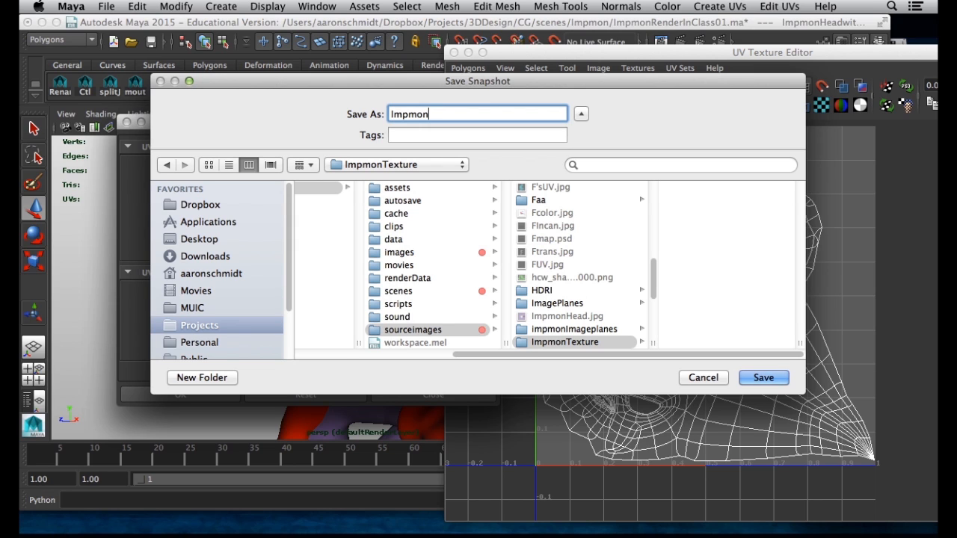
pyautogui.write('Head')
pyautogui.moveTo(444, 82); pyautogui.dragTo(406, 104)
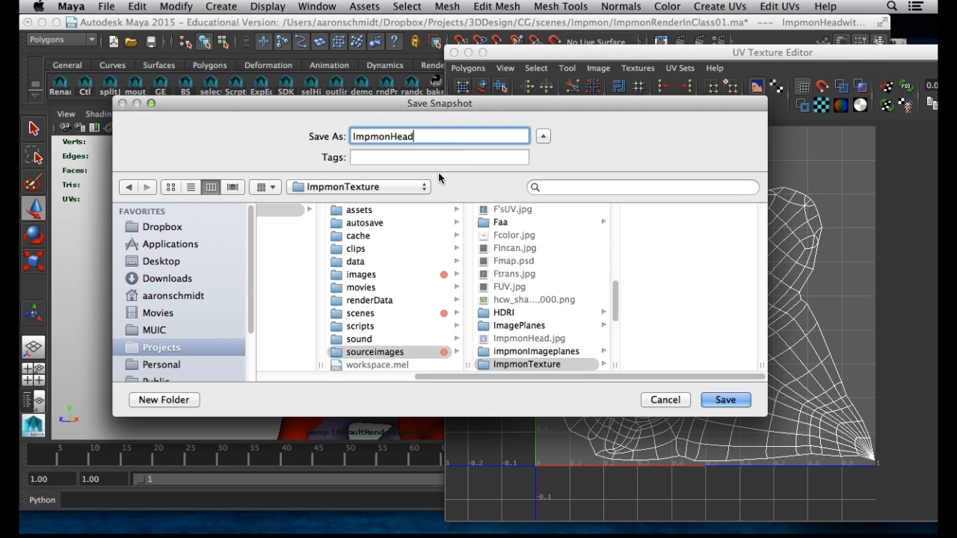
pyautogui.moveTo(388, 105); pyautogui.dragTo(358, 102)
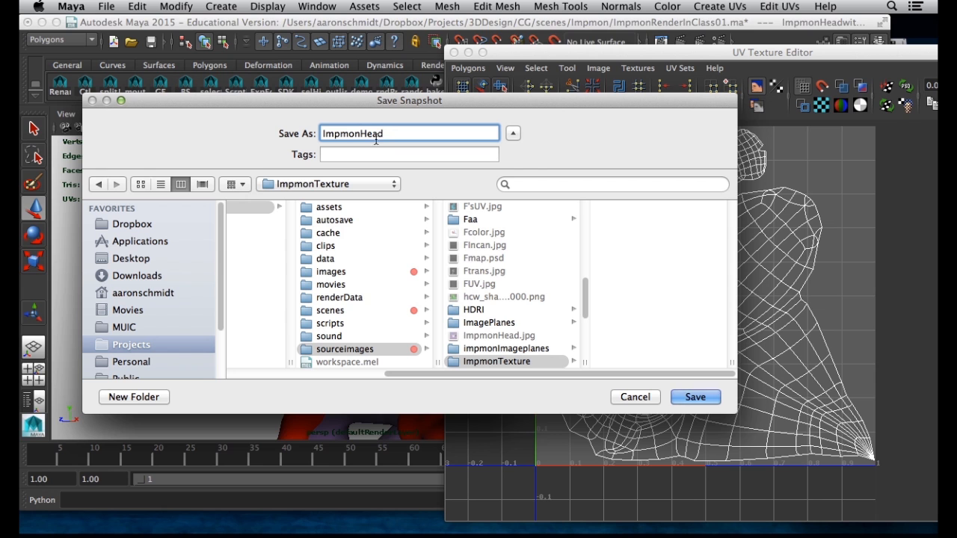
pyautogui.moveTo(360, 106); pyautogui.dragTo(327, 130)
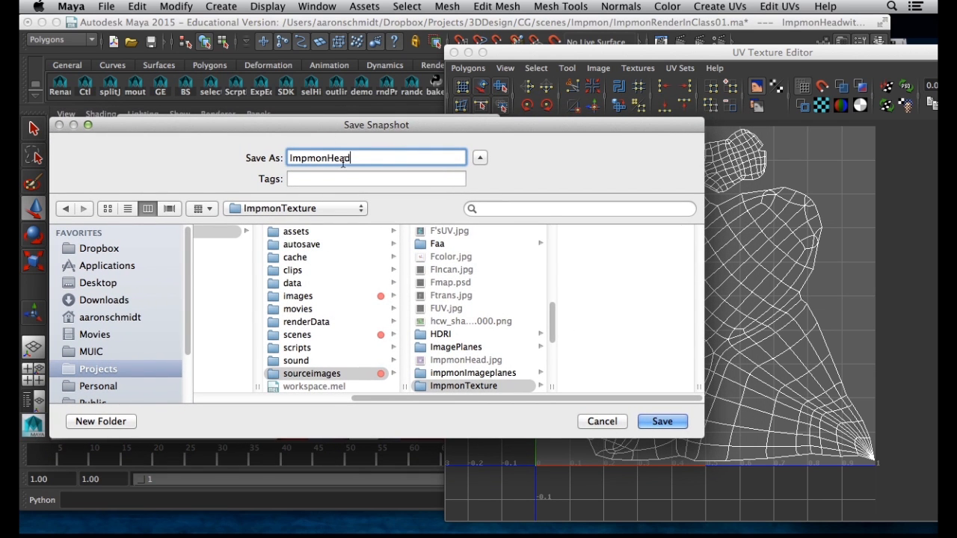
pyautogui.click(655, 423)
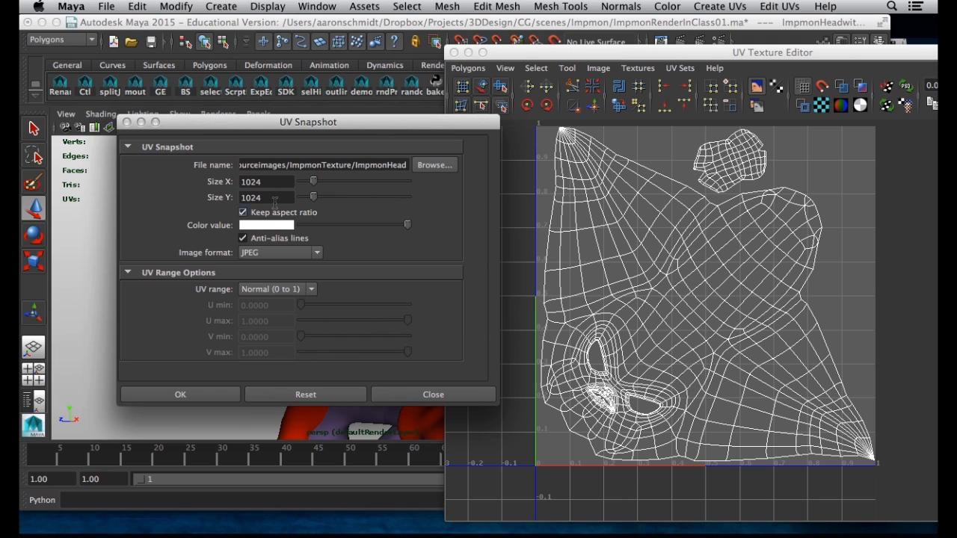
# Export the UV snapshot at 2048 × 2048
pyautogui.click(212, 184)
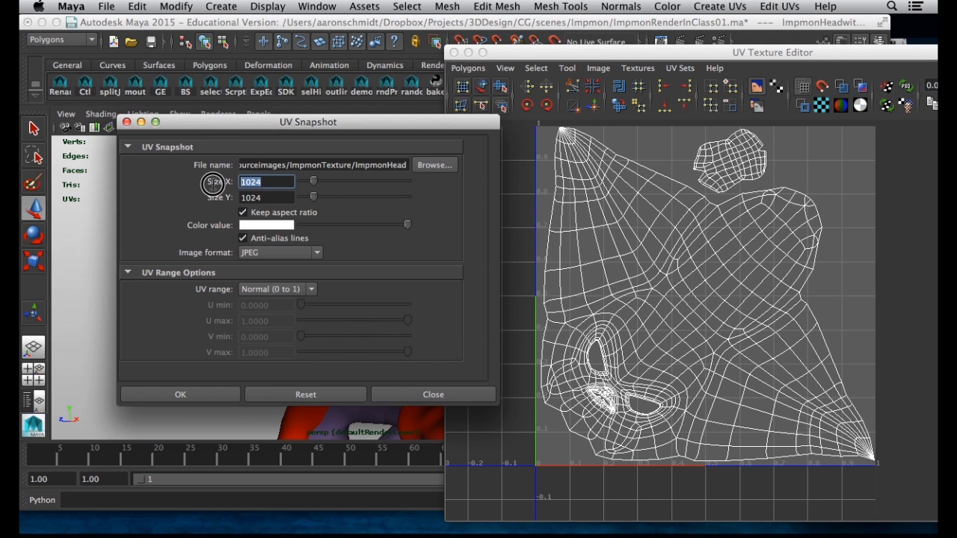
pyautogui.write('2048')
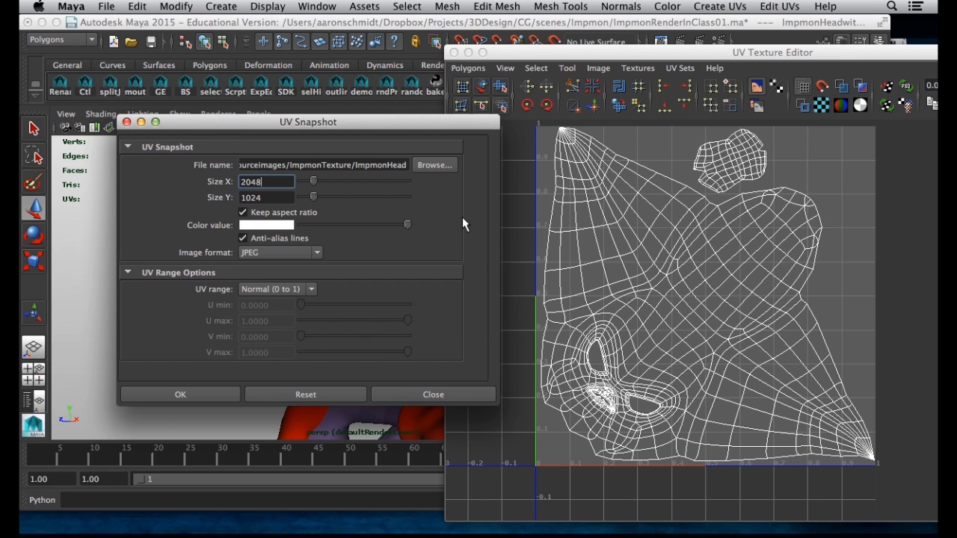
pyautogui.press('Tab')
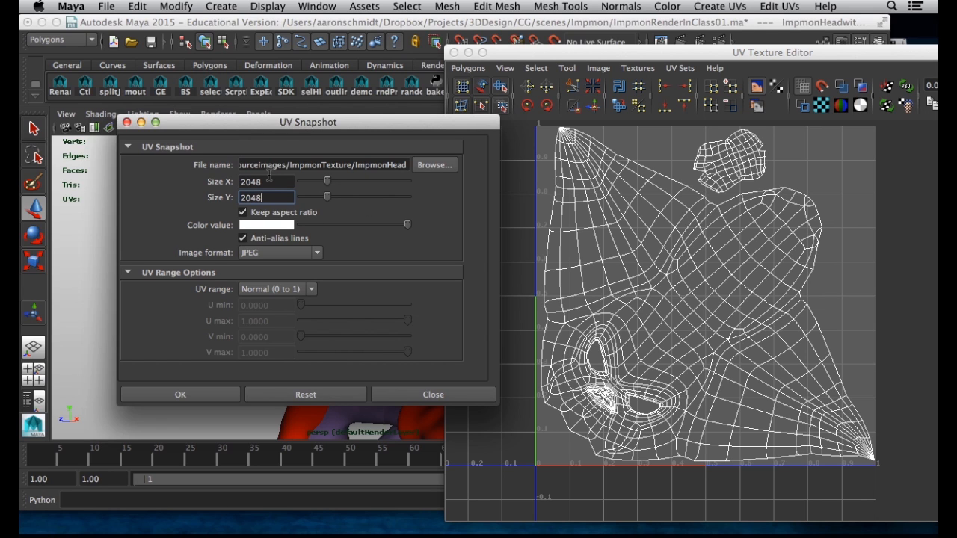
pyautogui.moveTo(255, 131); pyautogui.dragTo(224, 131)
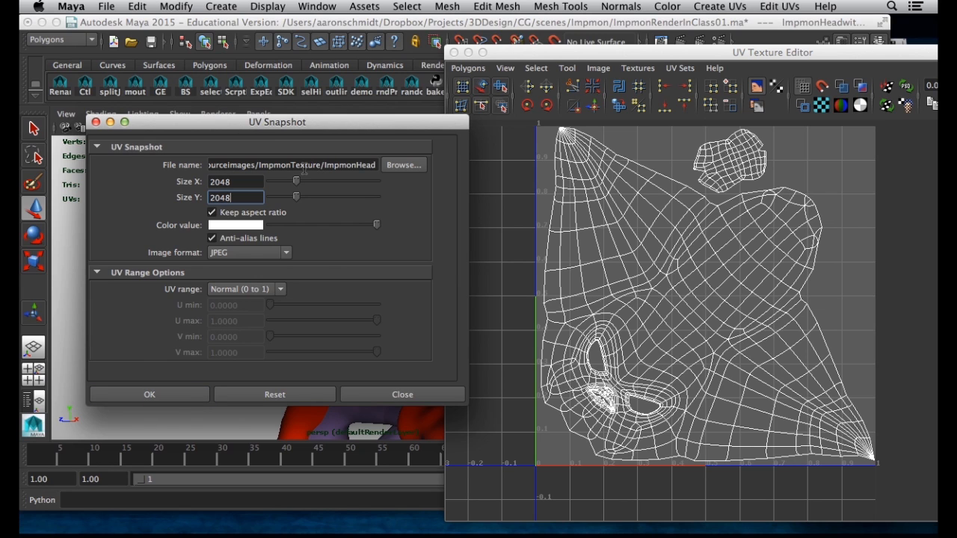
pyautogui.click(172, 396)
# Close the UV editor, minimize Maya, open the MUIC folder and launch Photoshop
pyautogui.moveTo(516, 52); pyautogui.dragTo(233, 48)
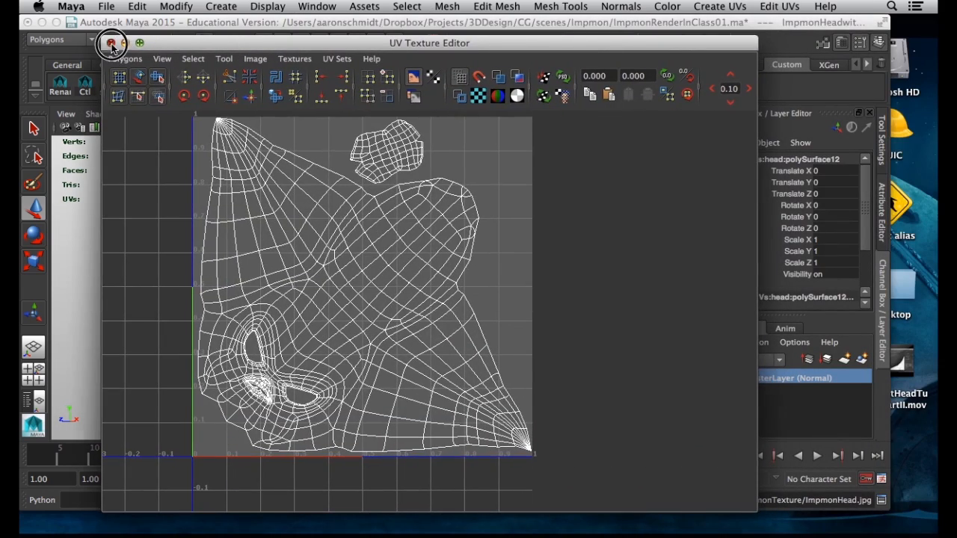
pyautogui.click(112, 42)
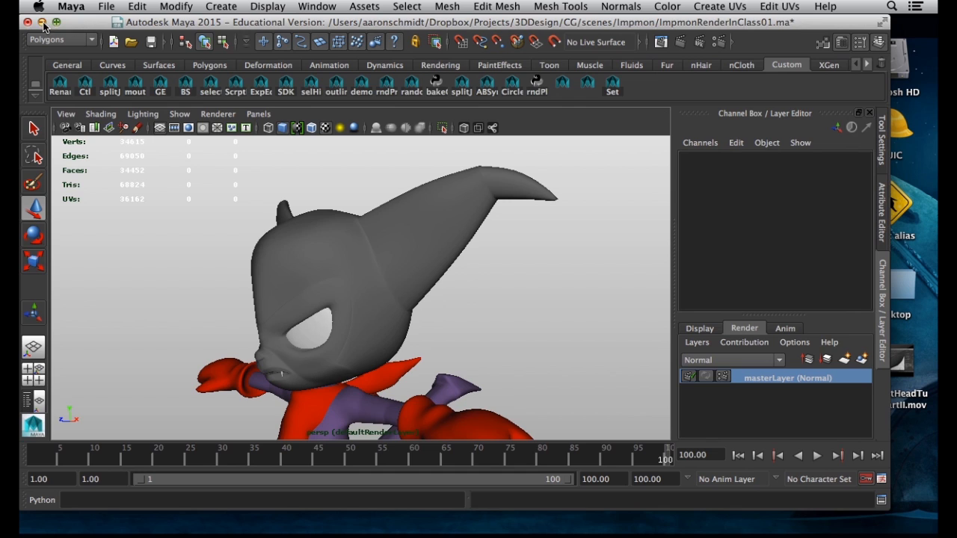
pyautogui.click(42, 22)
pyautogui.click(904, 126)
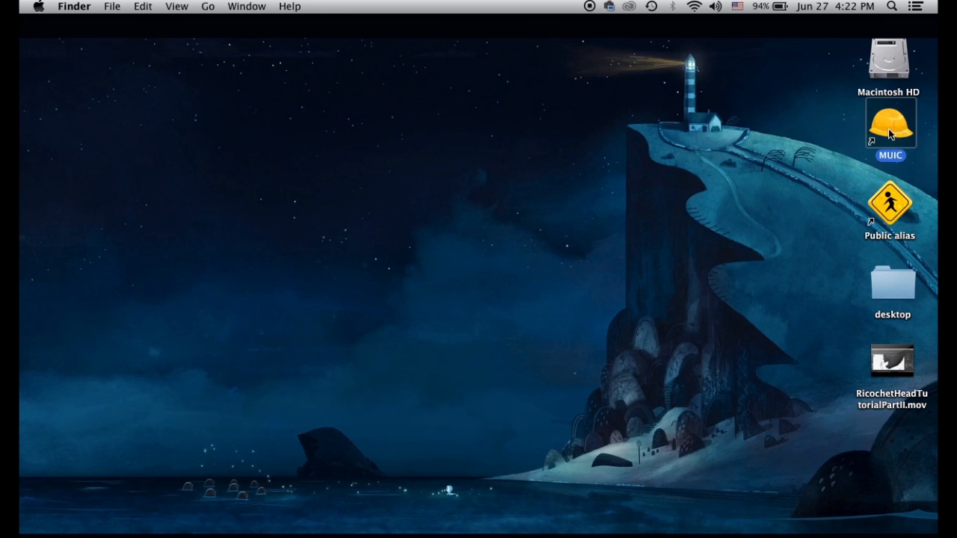
pyautogui.doubleClick(890, 133)
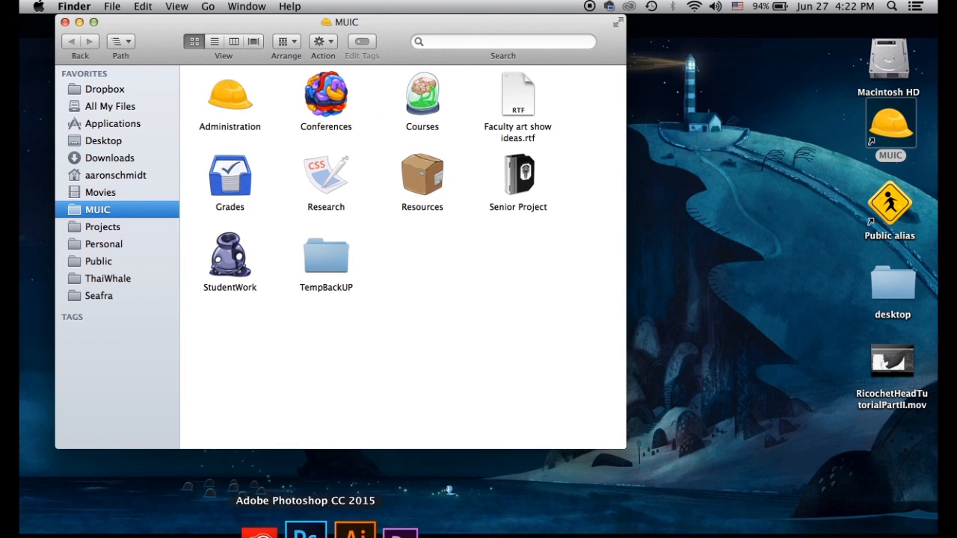
pyautogui.click(305, 532)
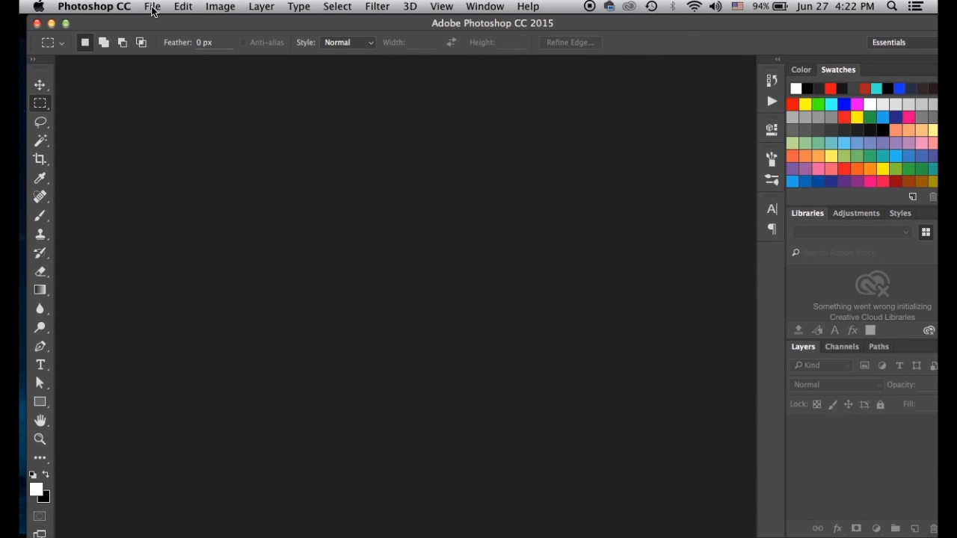
# In Photoshop's Open dialog, browse to Projects > 3DDesign > CG > sourceimages
pyautogui.click(151, 7)
pyautogui.click(178, 36)
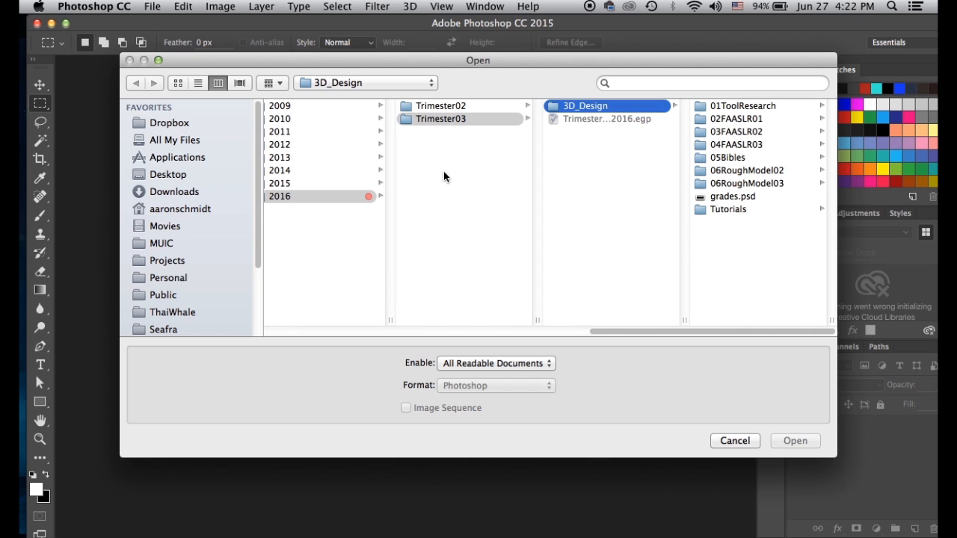
pyautogui.click(160, 244)
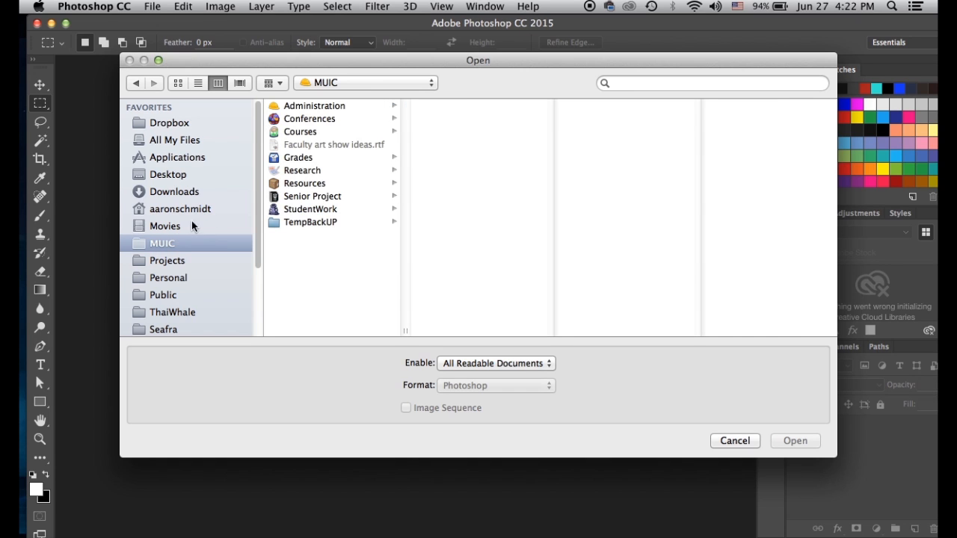
pyautogui.scroll(-2, 165, 325)
pyautogui.scroll(2, 171, 307)
pyautogui.click(173, 261)
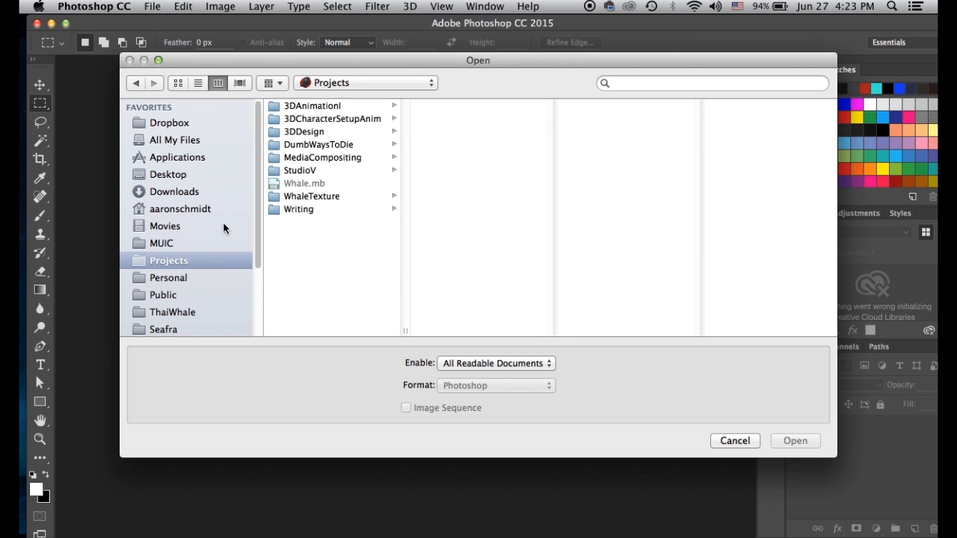
pyautogui.click(303, 132)
pyautogui.click(449, 106)
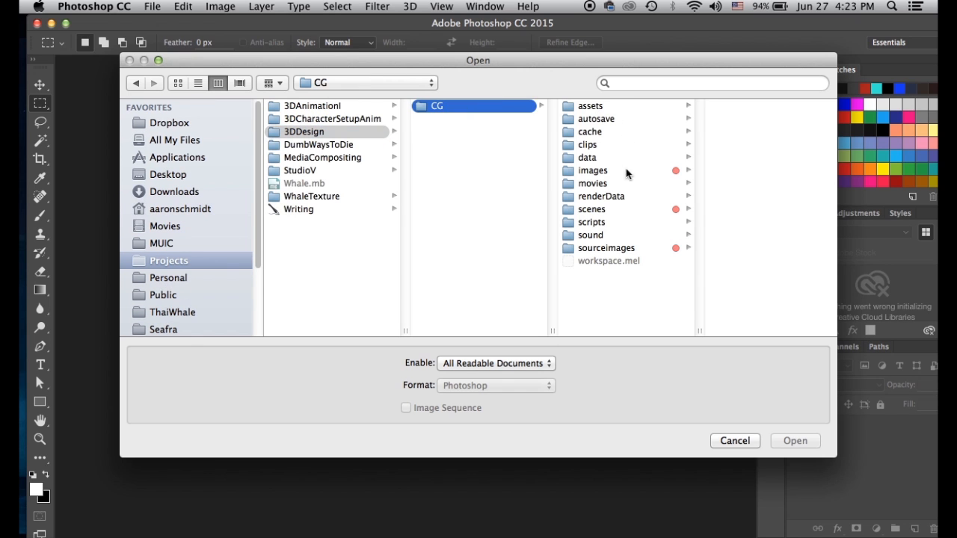
pyautogui.click(603, 248)
# Open ImpmonHead.jpg from the ImpmonTexture folder
pyautogui.scroll(-5, 782, 219)
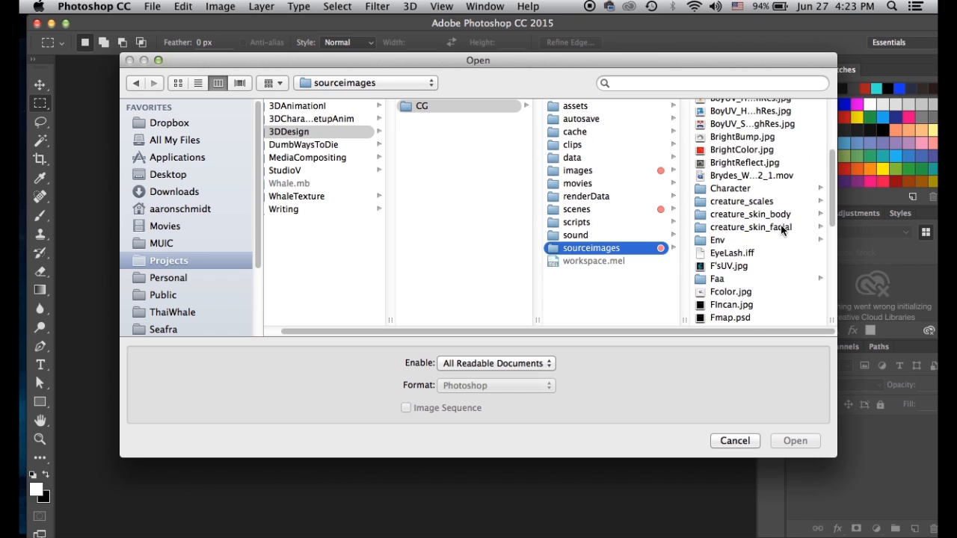
pyautogui.scroll(-5, 784, 239)
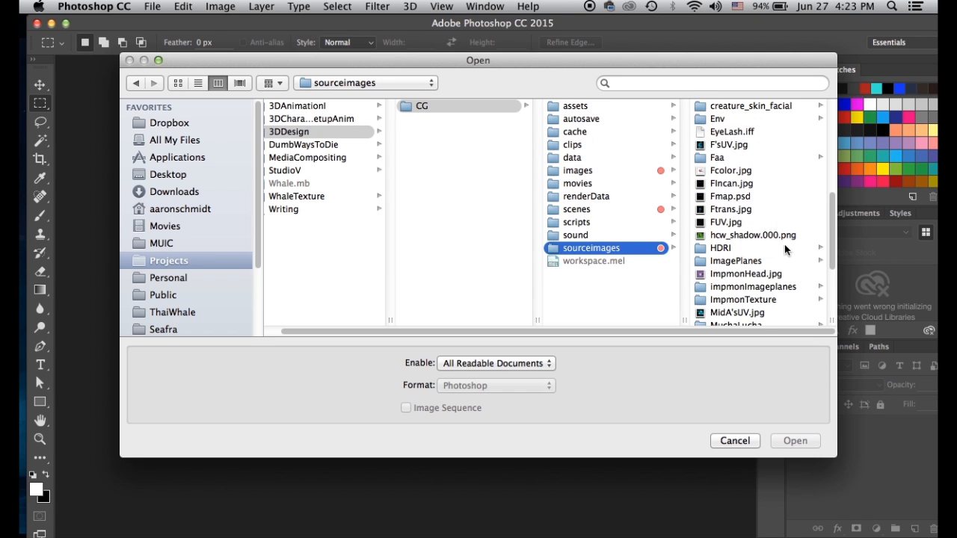
pyautogui.click(757, 299)
pyautogui.click(722, 108)
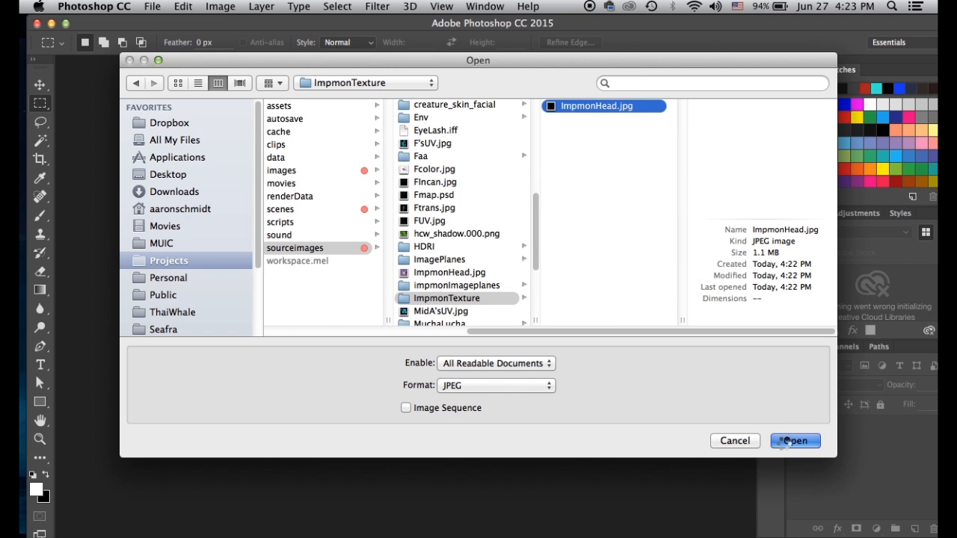
pyautogui.click(794, 441)
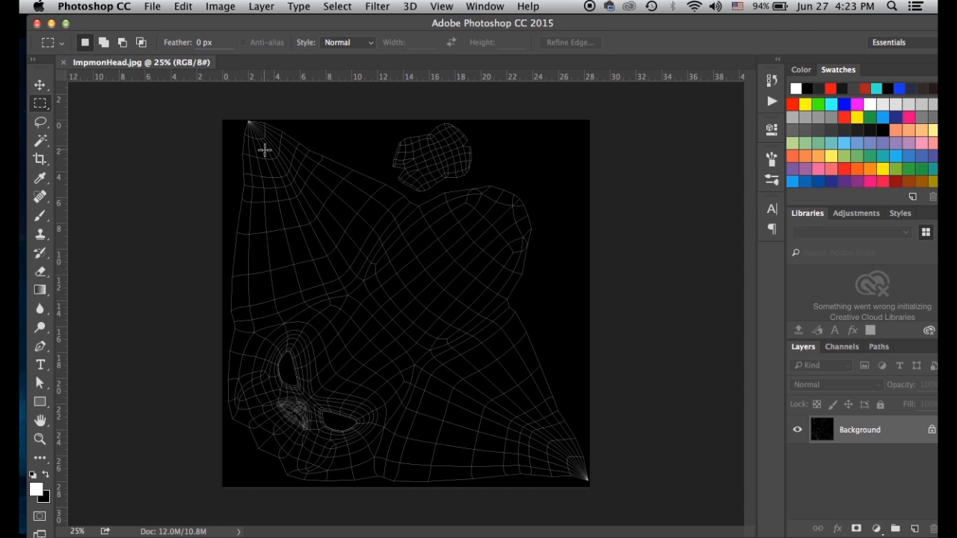
# Invert ImpmonHead.jpg with Image > Adjustments > Invert, then bring the Finder window forward
pyautogui.moveTo(145, 26); pyautogui.dragTo(143, 26)
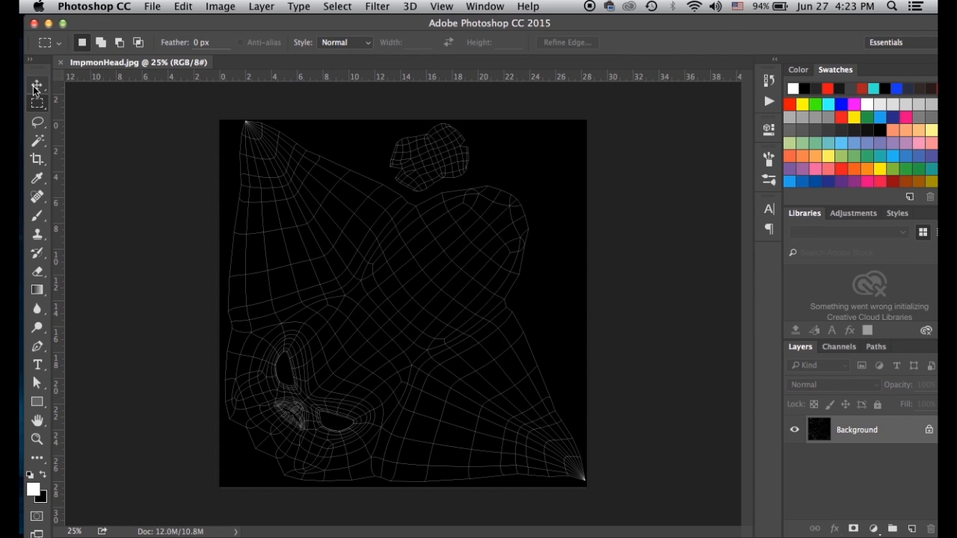
pyautogui.click(37, 85)
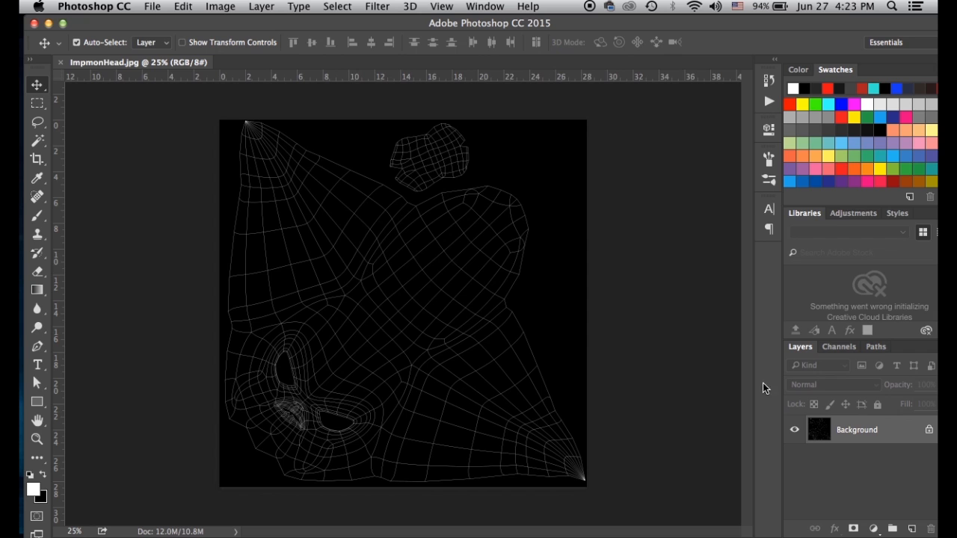
pyautogui.press('super+i')
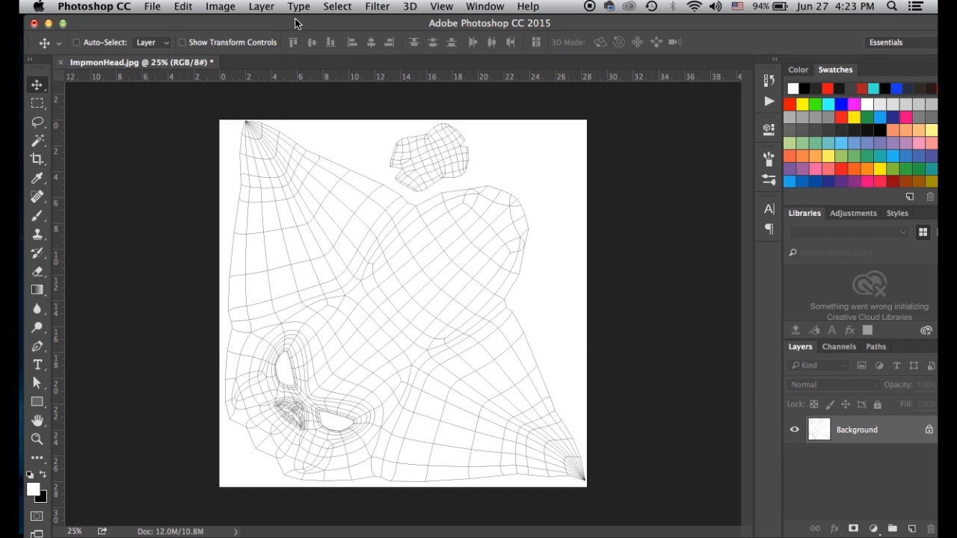
pyautogui.press('super+i')
pyautogui.click(222, 7)
pyautogui.moveTo(244, 27)
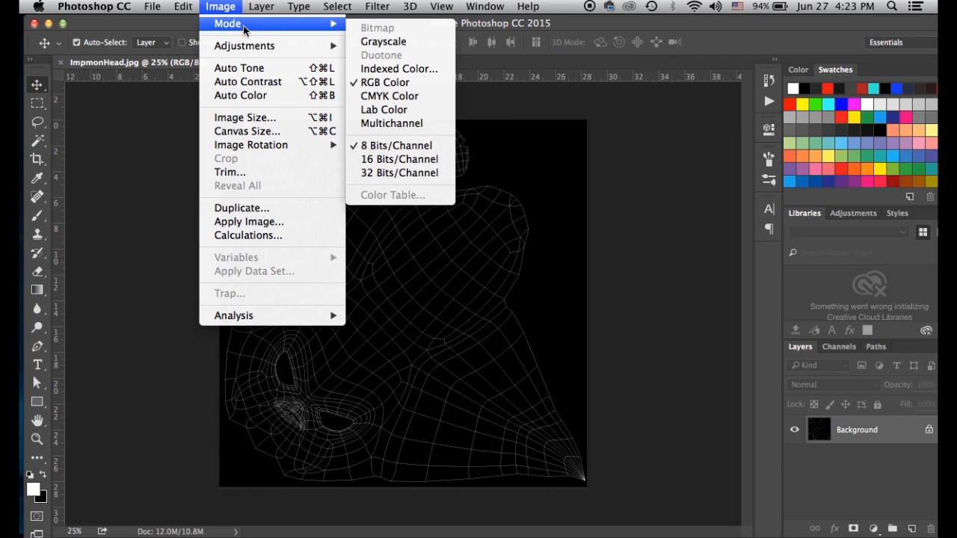
pyautogui.moveTo(239, 47)
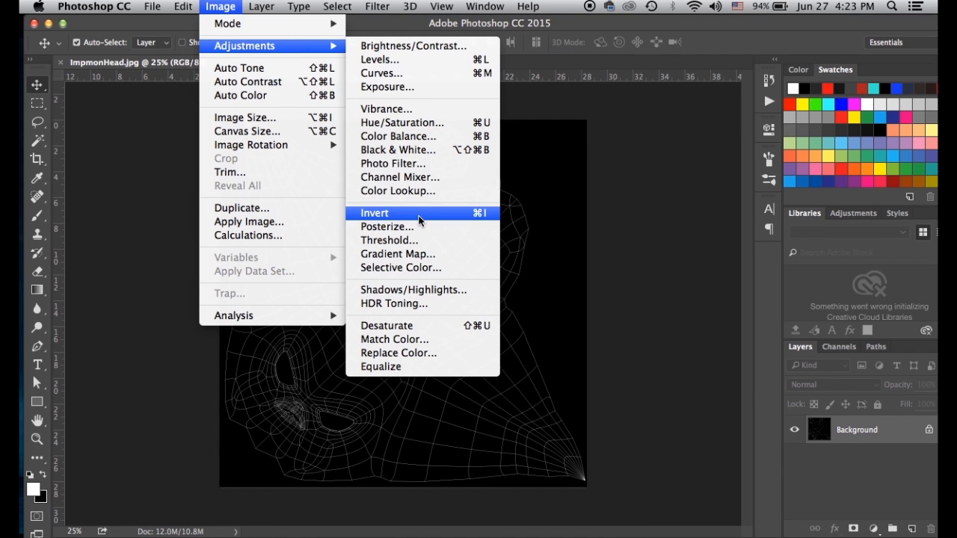
pyautogui.click(421, 220)
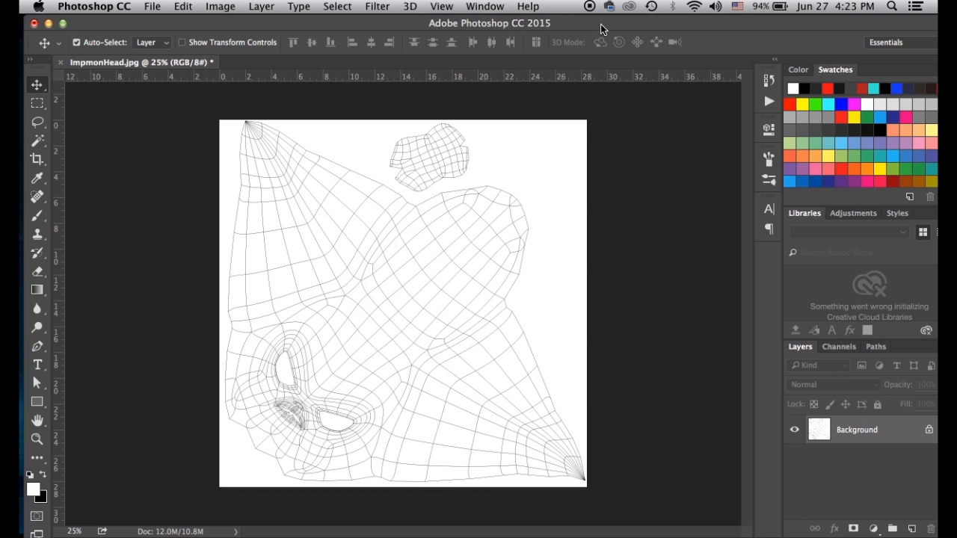
pyautogui.moveTo(601, 28); pyautogui.dragTo(571, 395)
pyautogui.click(312, 130)
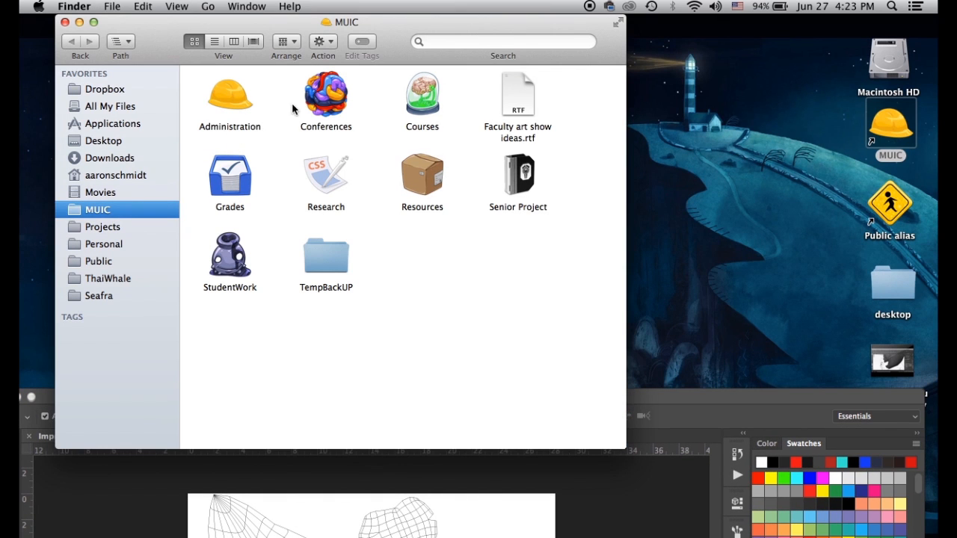
# Browse Finder in column view to sourceimages/impmonImageplanes and drag Impmoncolor.jpg onto Photoshop's Dock icon
pyautogui.click(98, 226)
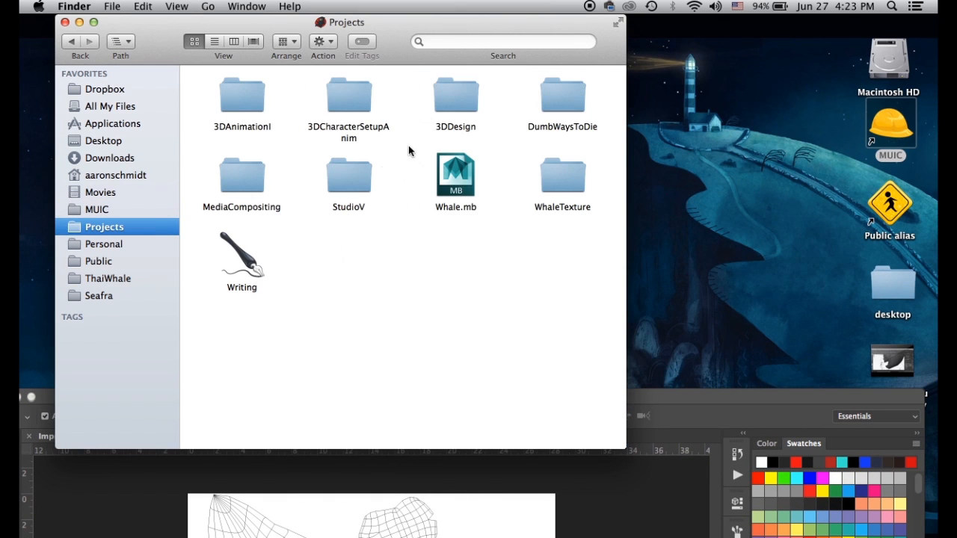
pyautogui.click(233, 41)
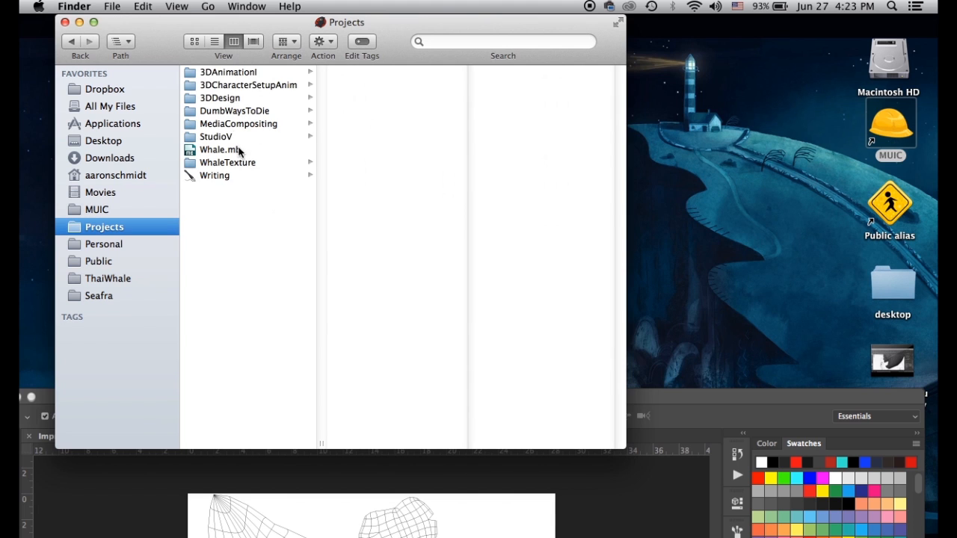
pyautogui.click(228, 99)
pyautogui.click(374, 72)
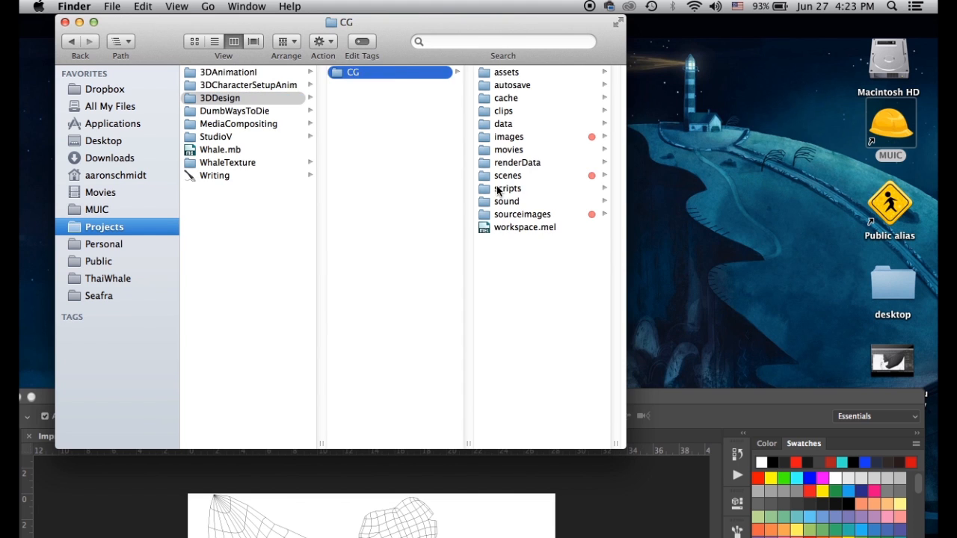
pyautogui.click(502, 217)
pyautogui.scroll(-5, 535, 219)
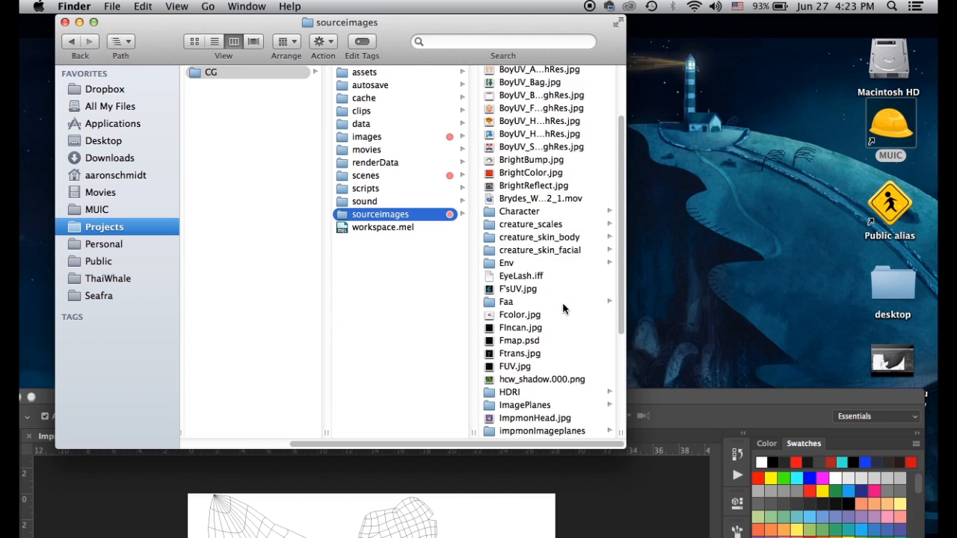
pyautogui.scroll(-3, 563, 305)
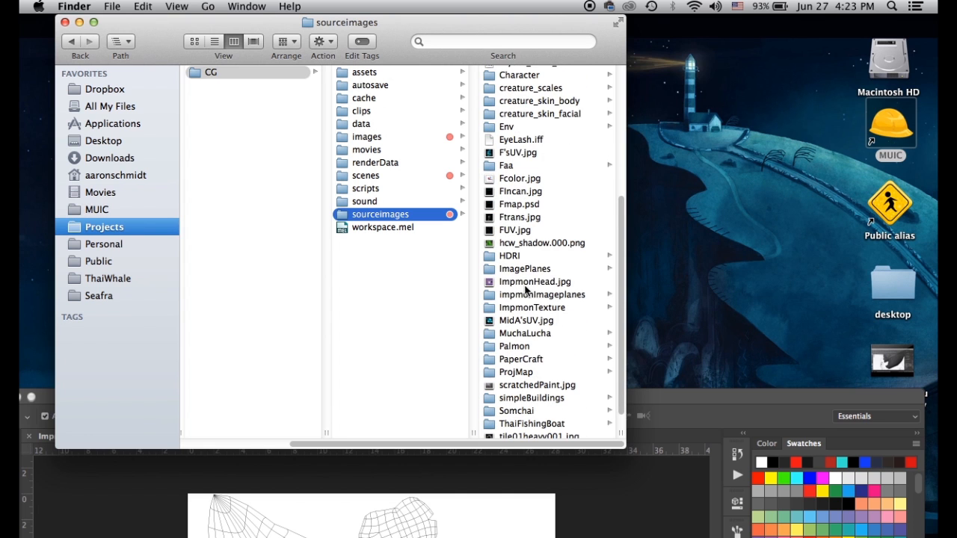
pyautogui.click(518, 310)
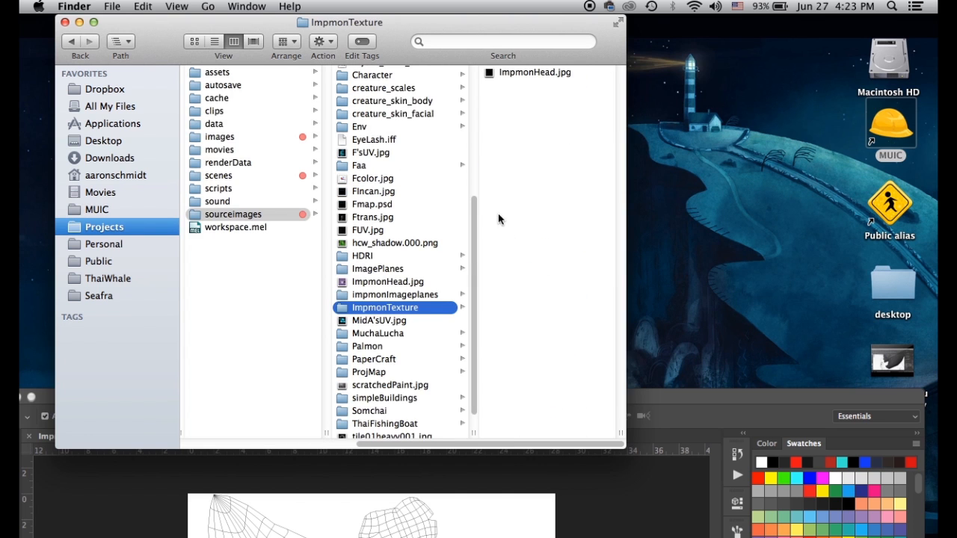
pyautogui.click(398, 296)
pyautogui.click(512, 111)
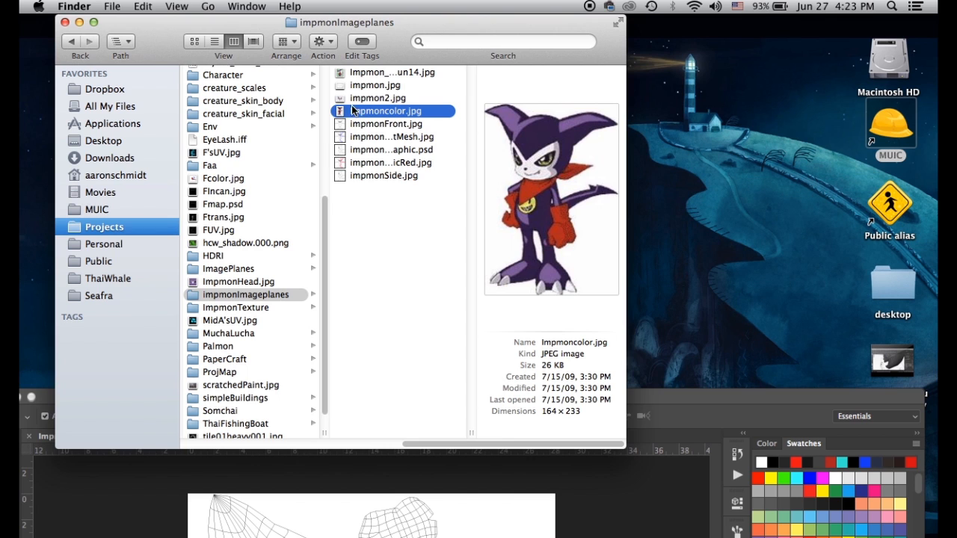
pyautogui.moveTo(341, 112); pyautogui.dragTo(329, 532)
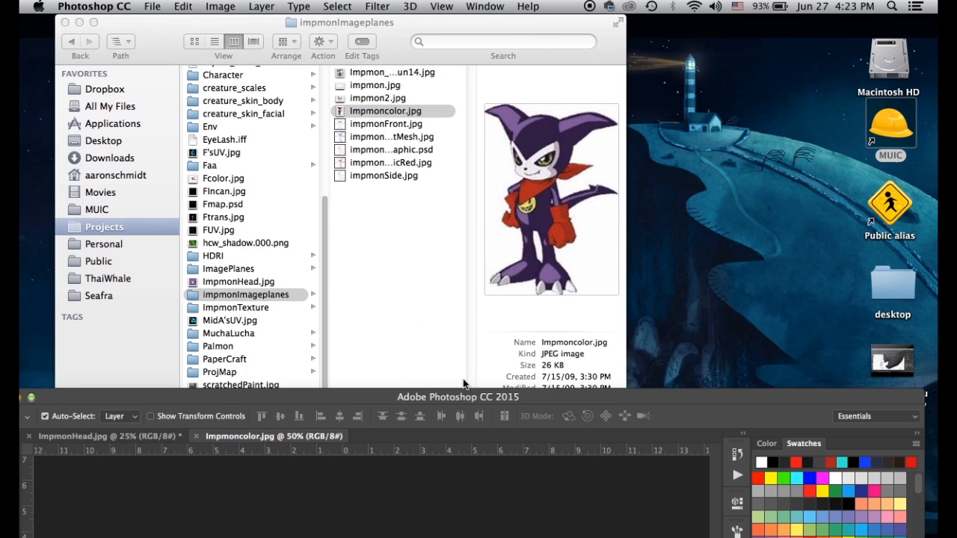
# Copy the Impmoncolor picture into ImpmonHead.jpg as a new layer with the Move tool
pyautogui.doubleClick(539, 401)
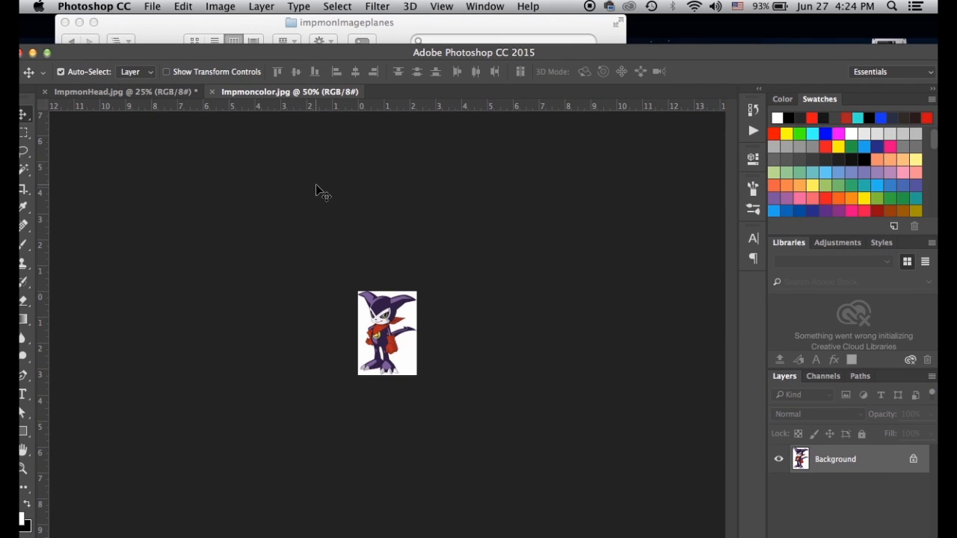
pyautogui.press('super+plus')
pyautogui.press('super+plus')
pyautogui.press('super+plus')
pyautogui.moveTo(240, 91); pyautogui.dragTo(322, 143)
pyautogui.moveTo(329, 196); pyautogui.dragTo(235, 207)
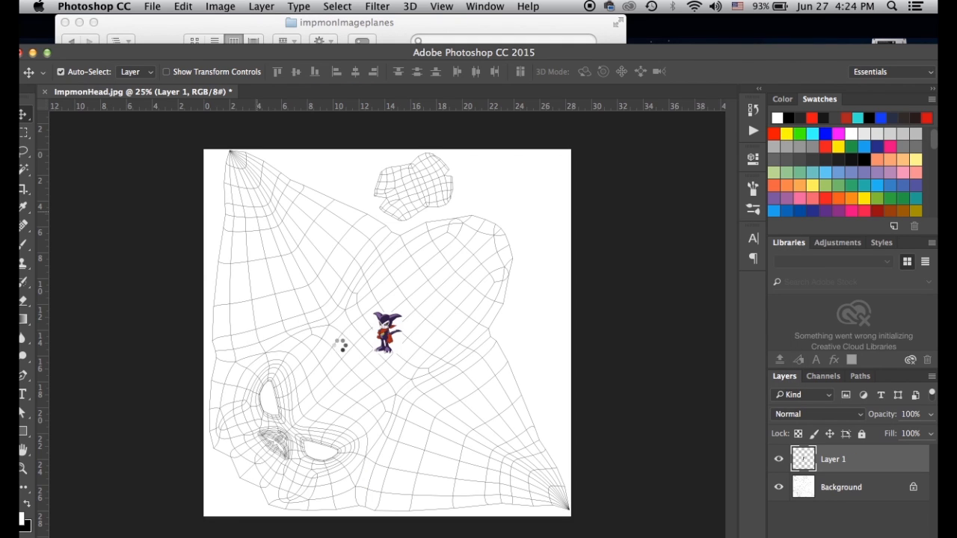
# Free Transform the new layer to about 222% so it covers most of the canvas
pyautogui.press('super+t')
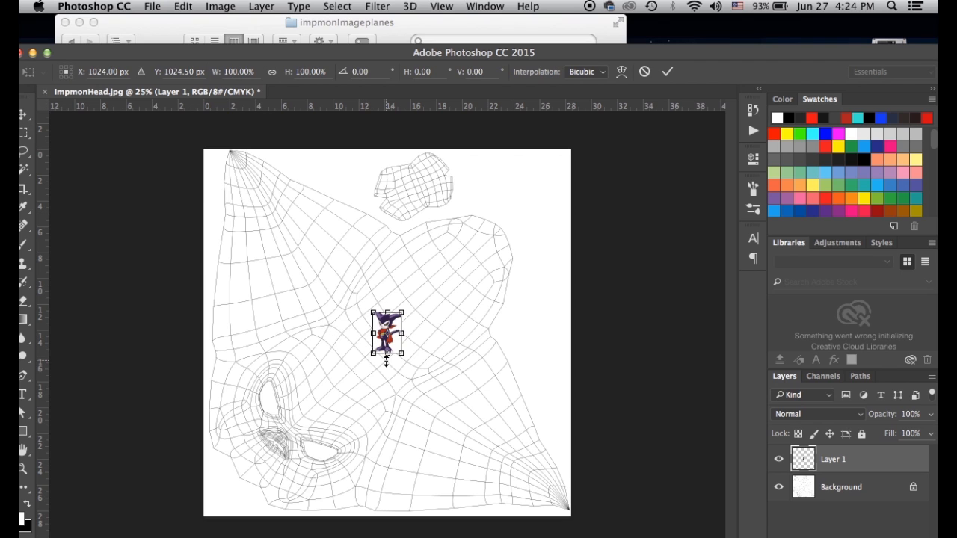
pyautogui.keyDown('alt'); pyautogui.moveTo(402, 351); pyautogui.dragTo(652, 476); pyautogui.keyUp('alt')
pyautogui.moveTo(413, 371); pyautogui.dragTo(357, 352)
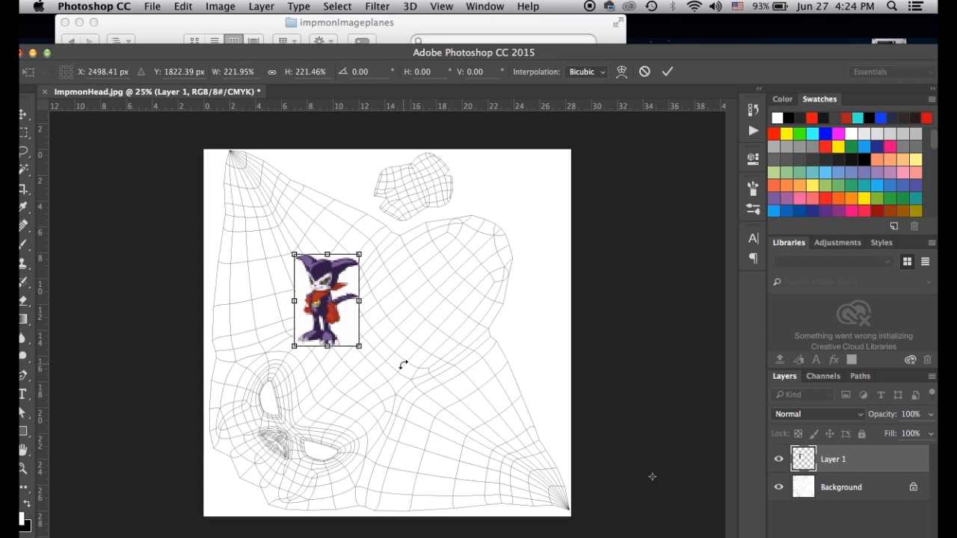
pyautogui.press('Return')
pyautogui.press('super+t')
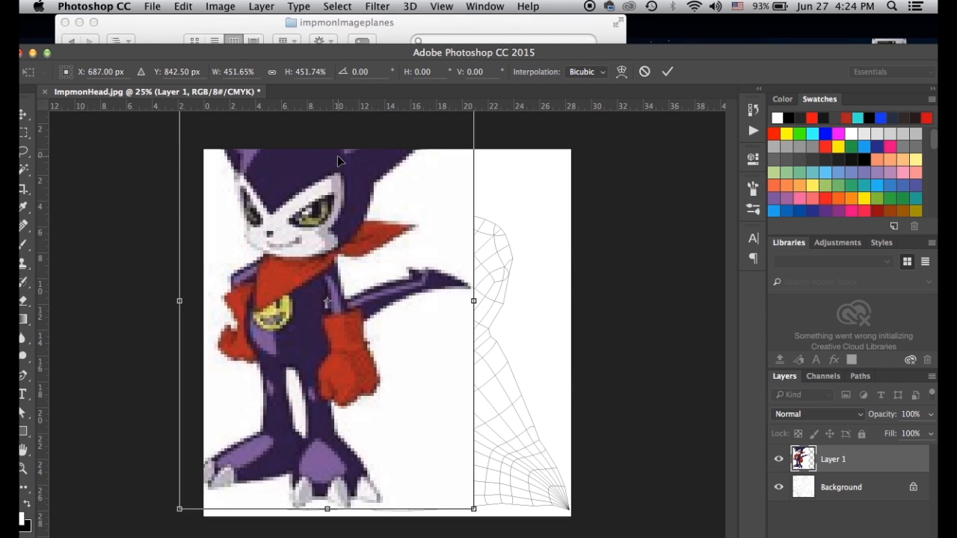
pyautogui.press('Return')
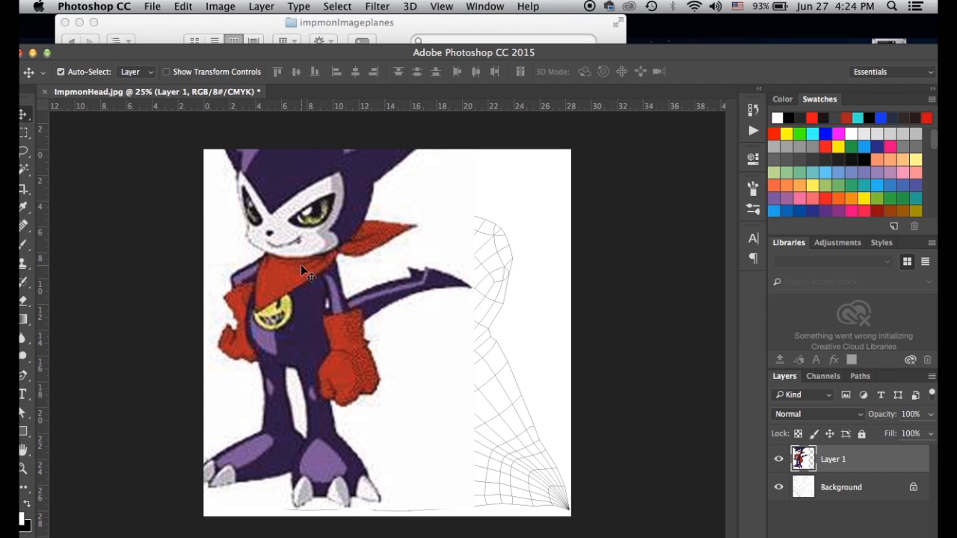
# Nudge the Impmon layer down-right and fit the Photoshop window so the toolbar shows
pyautogui.moveTo(349, 240); pyautogui.dragTo(378, 329)
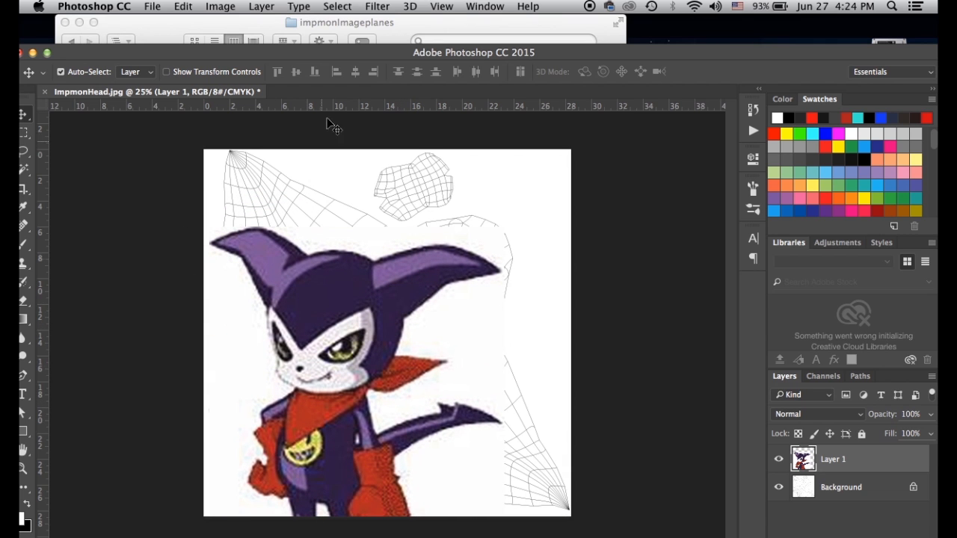
pyautogui.moveTo(318, 55); pyautogui.dragTo(321, 10)
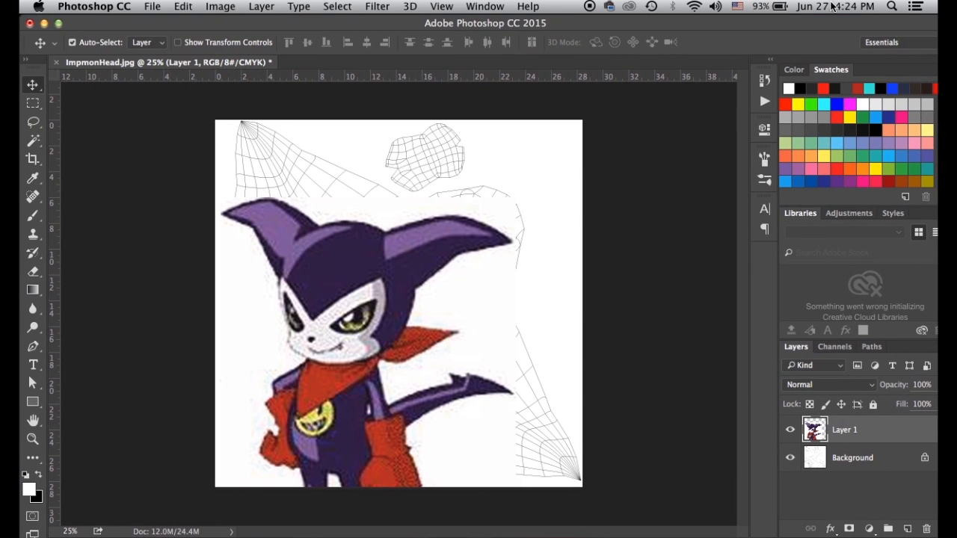
pyautogui.moveTo(832, 23); pyautogui.dragTo(787, 23)
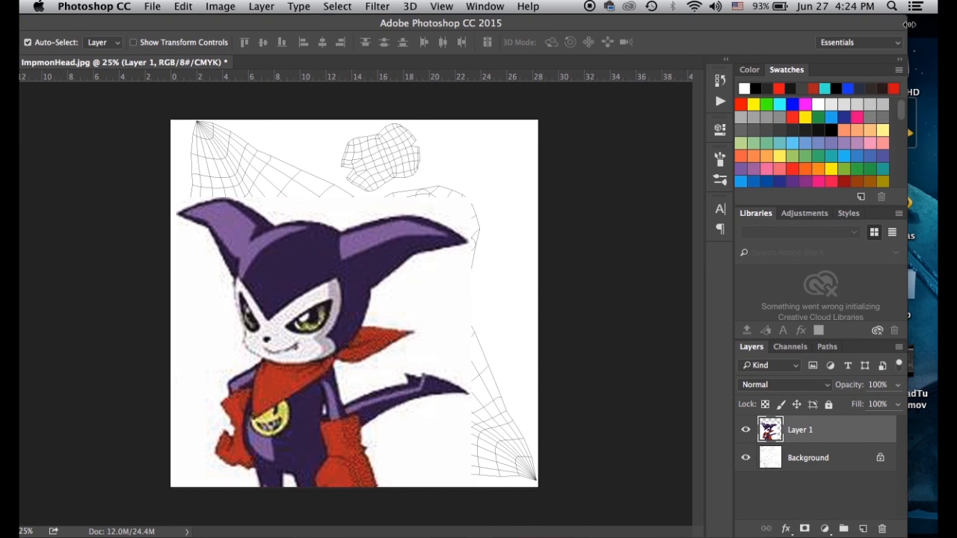
pyautogui.moveTo(908, 24)
pyautogui.mouseDown()
pyautogui.moveTo(888, 24)
pyautogui.moveTo(912, 25)
pyautogui.mouseUp()
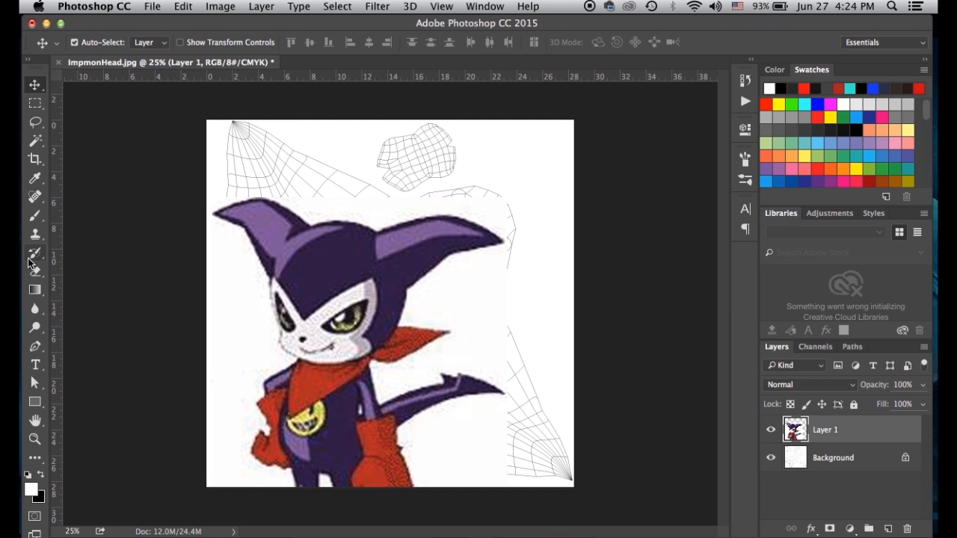
# Sample the ear's purple with the Eyedropper and add a new layer above Background
pyautogui.press('i')
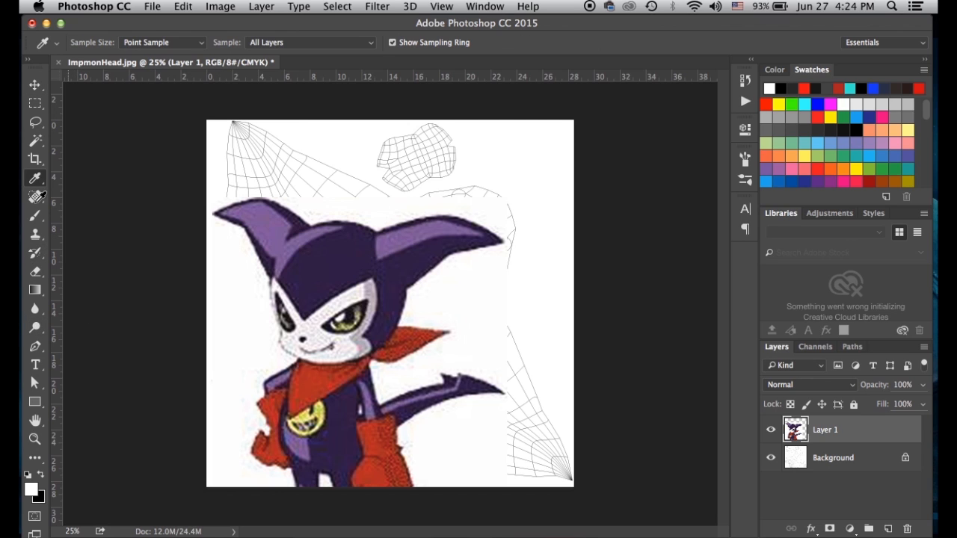
pyautogui.click(273, 221)
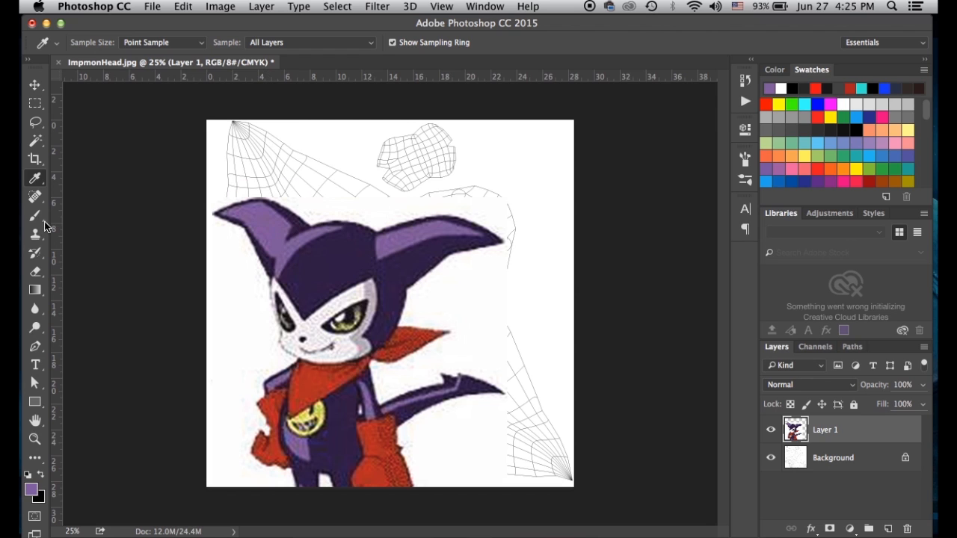
pyautogui.click(850, 459)
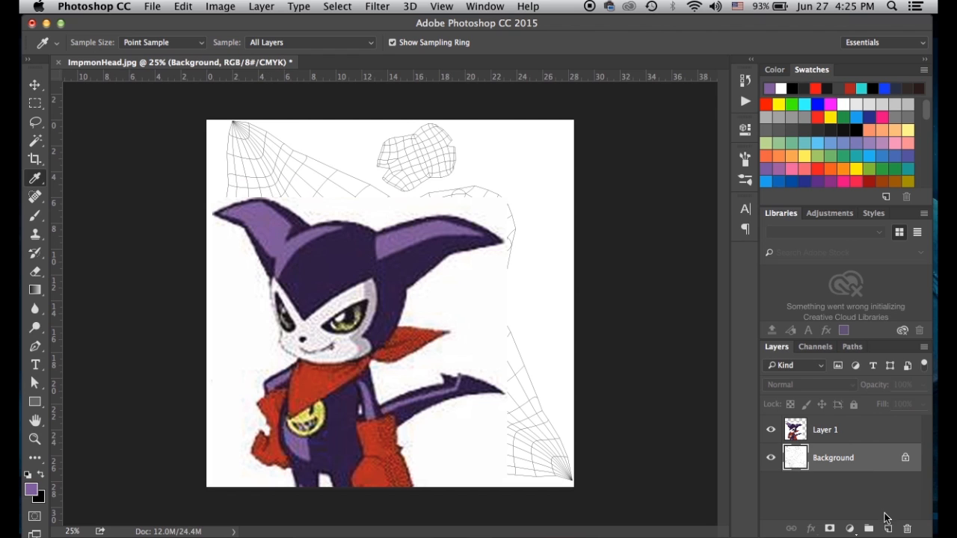
pyautogui.click(887, 530)
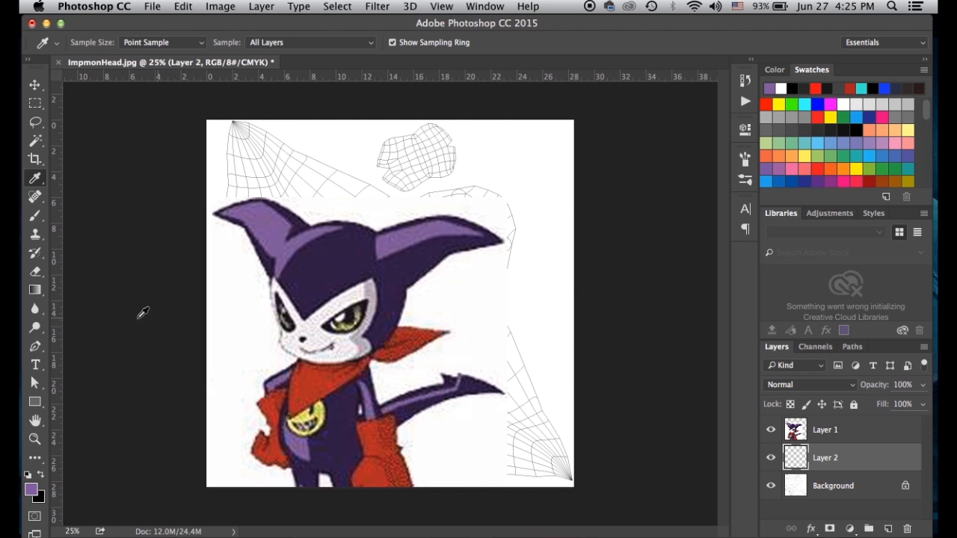
# Fill Layer 2 with the purple foreground colour via Edit > Fill and hide Layer 1
pyautogui.hotkey('alt', 'BackSpace')
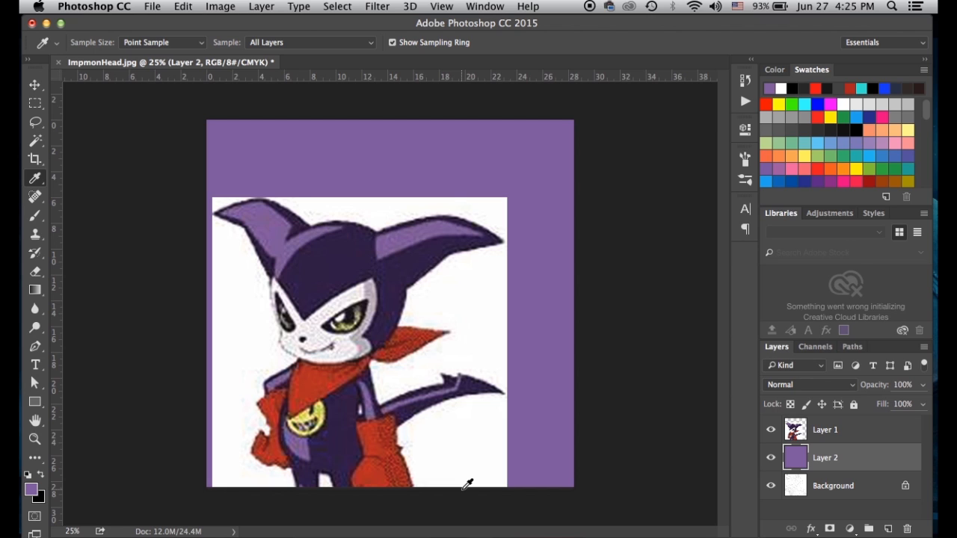
pyautogui.click(149, 7)
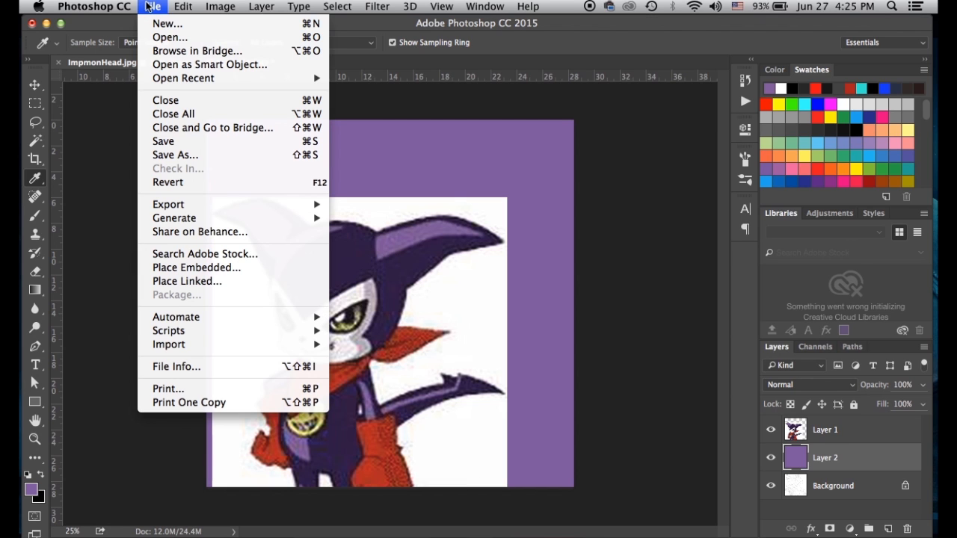
pyautogui.moveTo(179, 6)
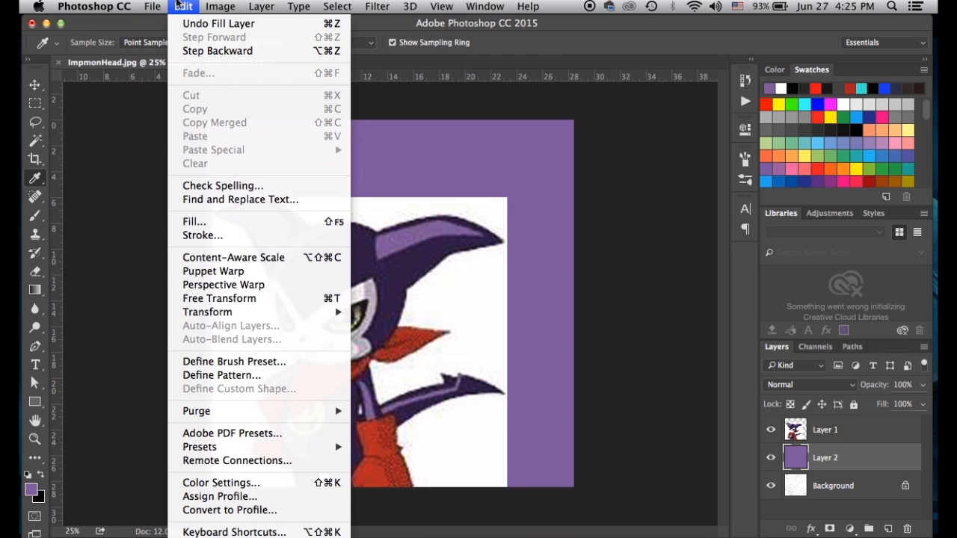
pyautogui.click(214, 227)
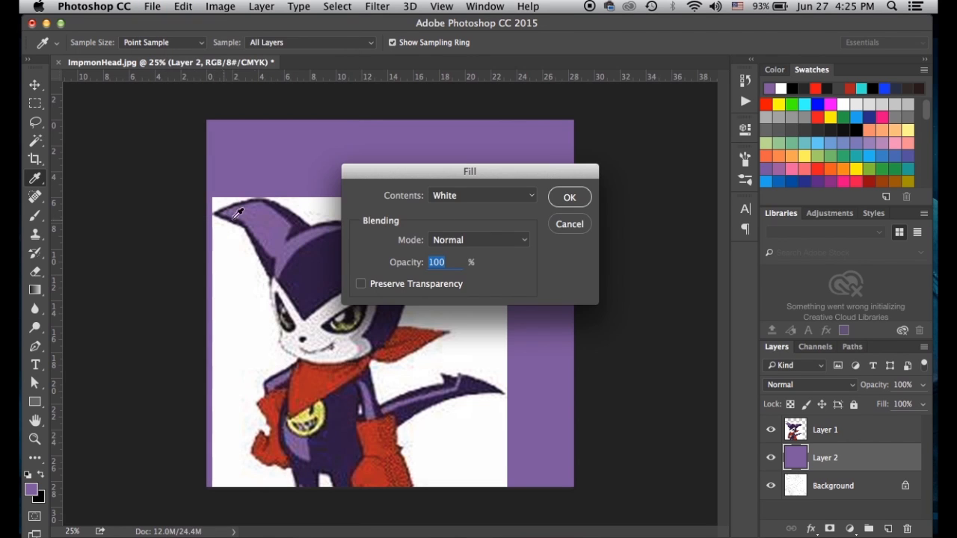
pyautogui.click(461, 199)
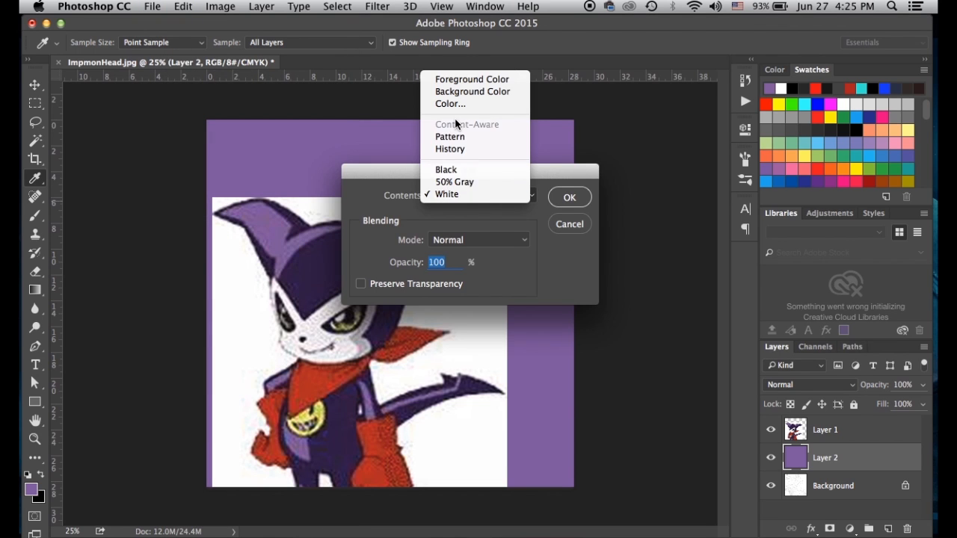
pyautogui.click(555, 189)
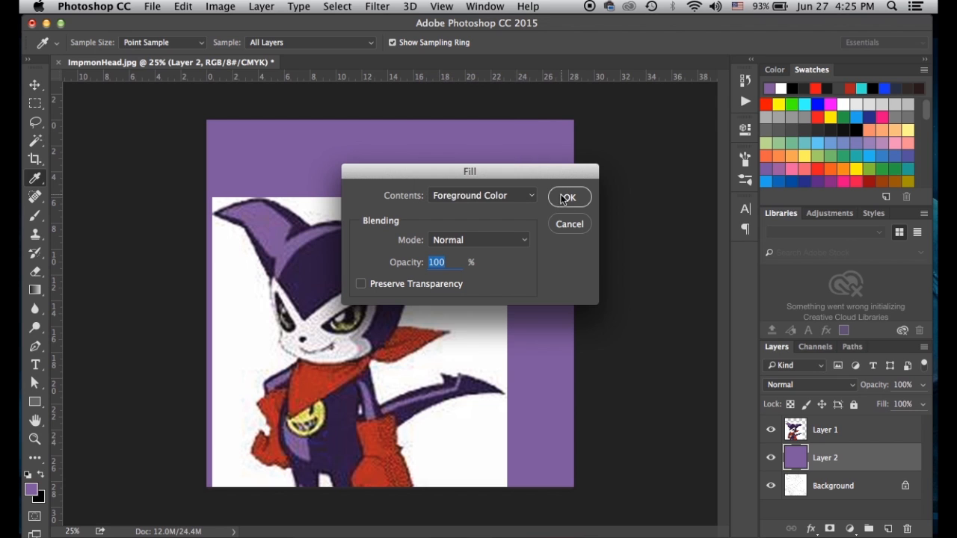
pyautogui.click(568, 197)
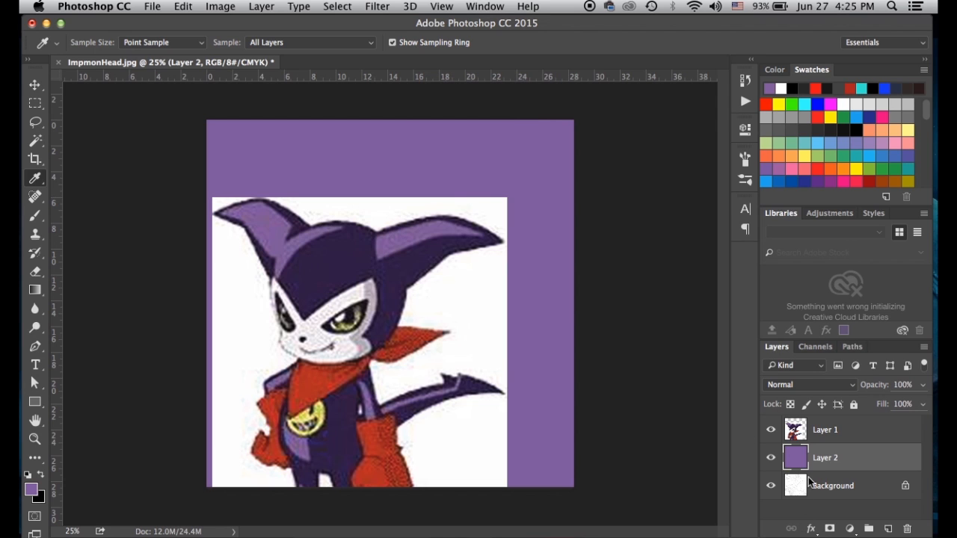
pyautogui.click(36, 85)
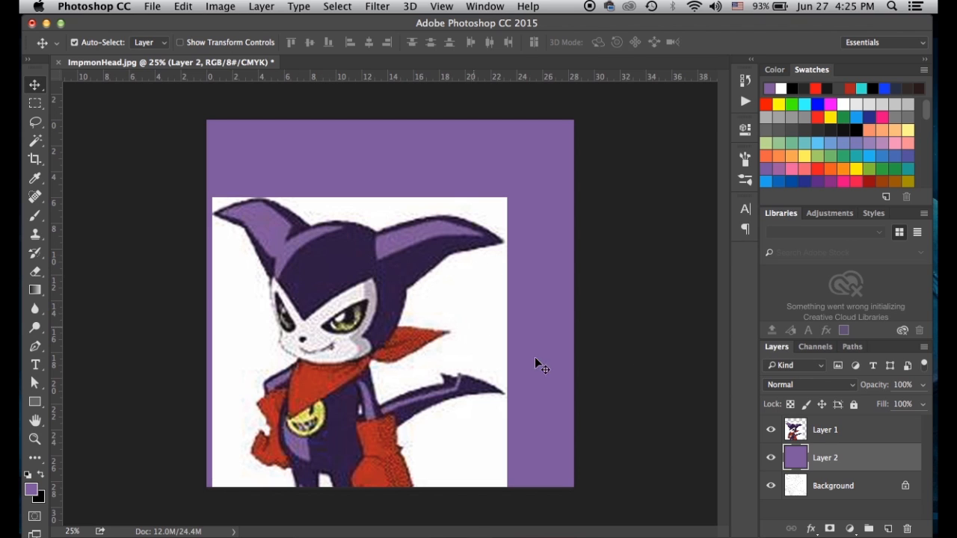
pyautogui.click(771, 431)
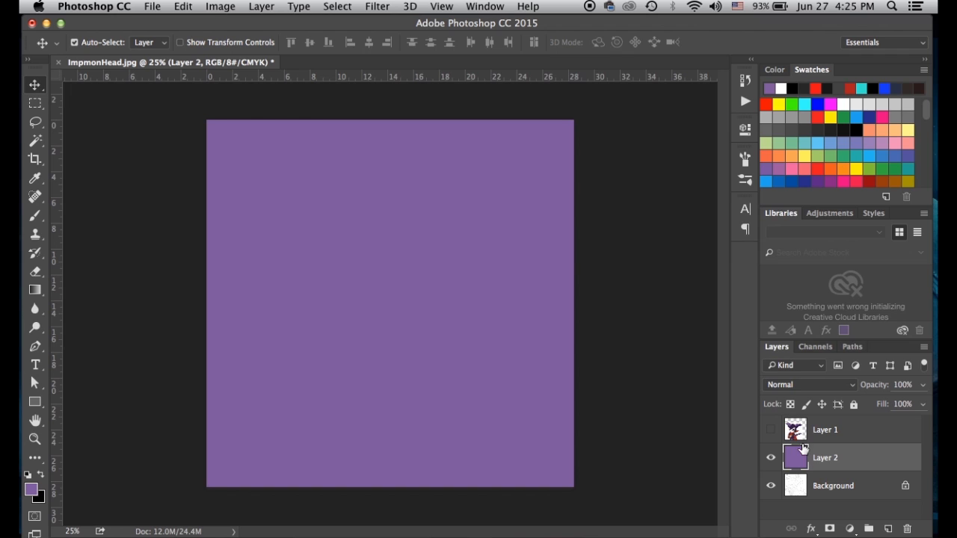
# Unlock the Background as Layer 0 and move it above the purple Layer 2
pyautogui.doubleClick(797, 487)
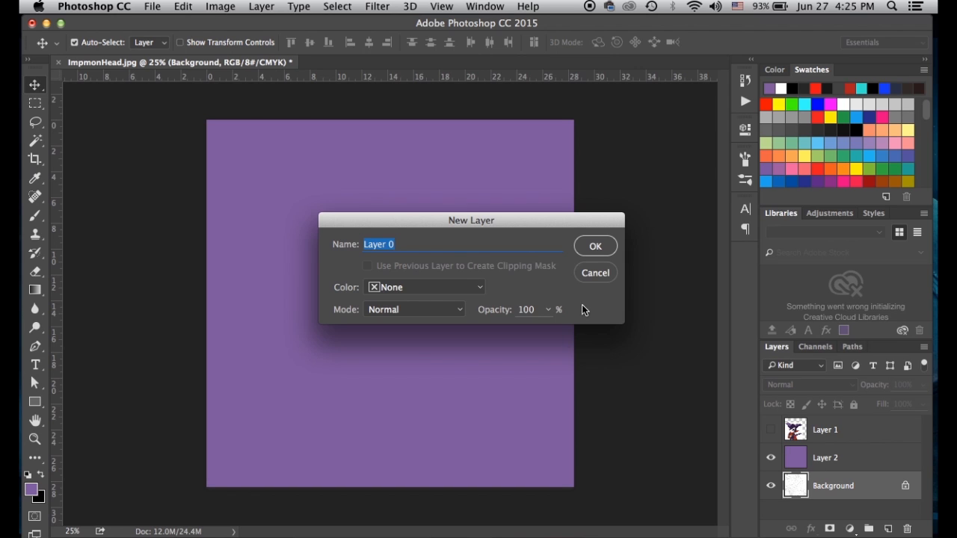
pyautogui.click(590, 246)
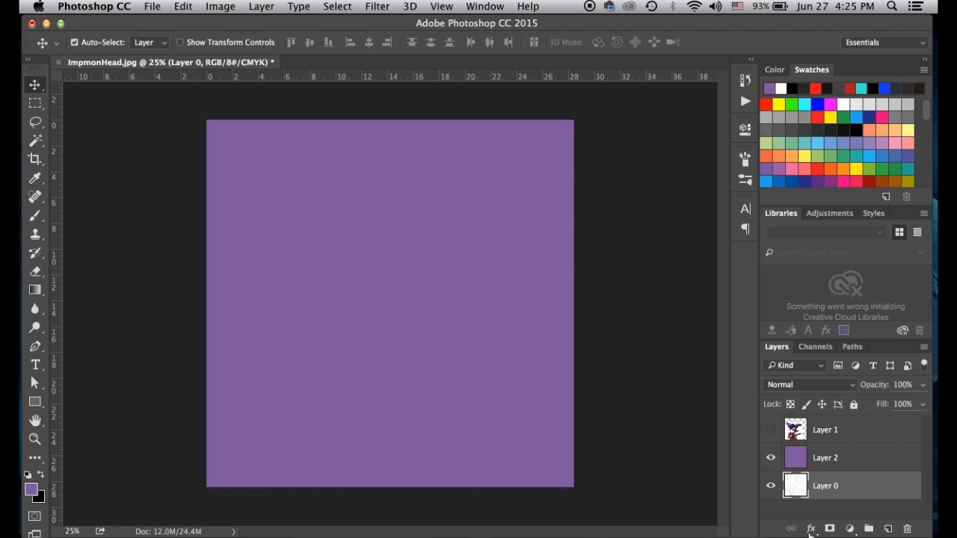
pyautogui.doubleClick(794, 488)
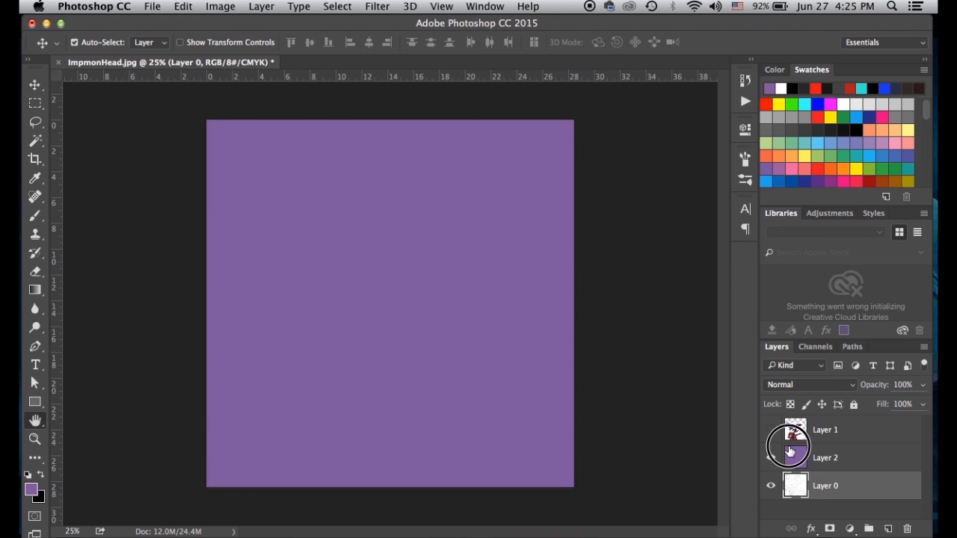
pyautogui.click(732, 131)
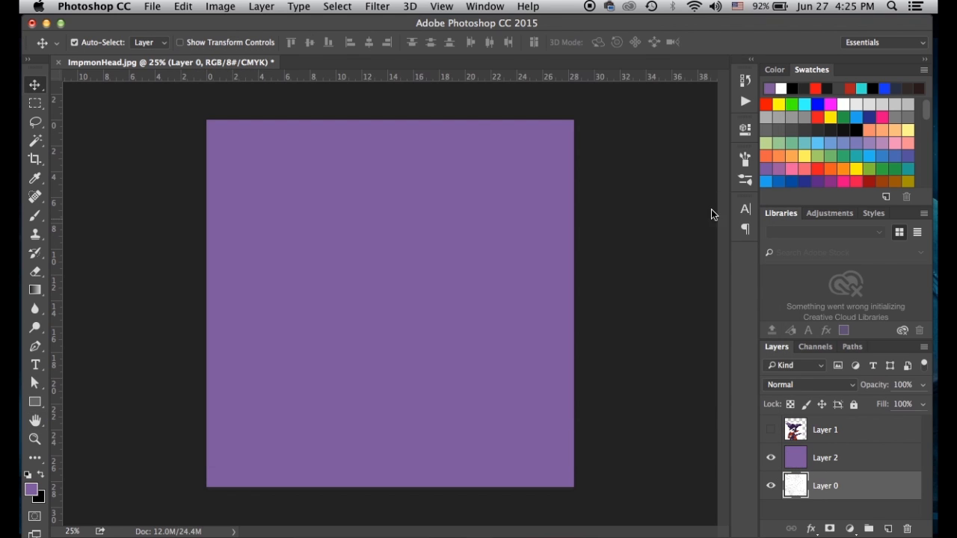
pyautogui.moveTo(803, 497); pyautogui.dragTo(796, 444)
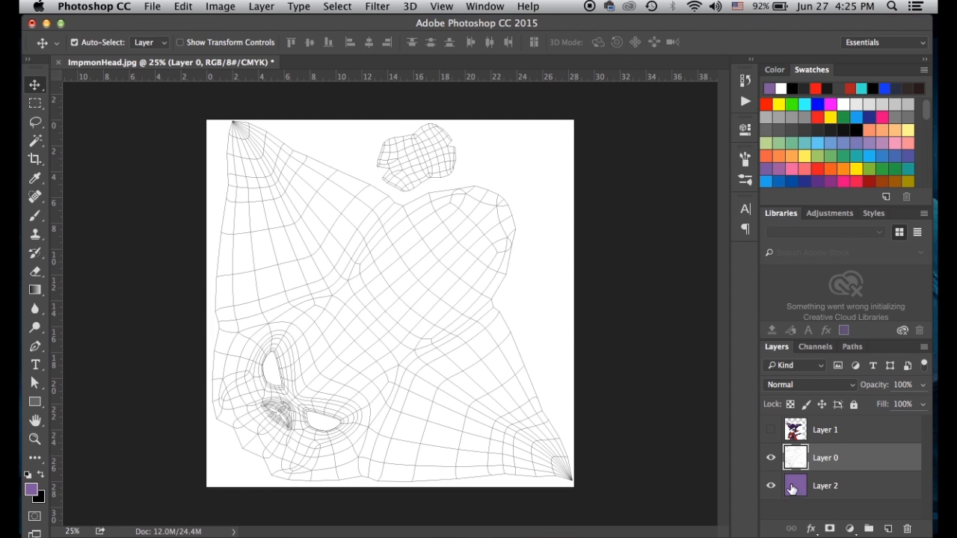
# Rename Layer 2 to BaseColor and Layer 1 to Reference, then move Reference to the bottom
pyautogui.doubleClick(830, 487)
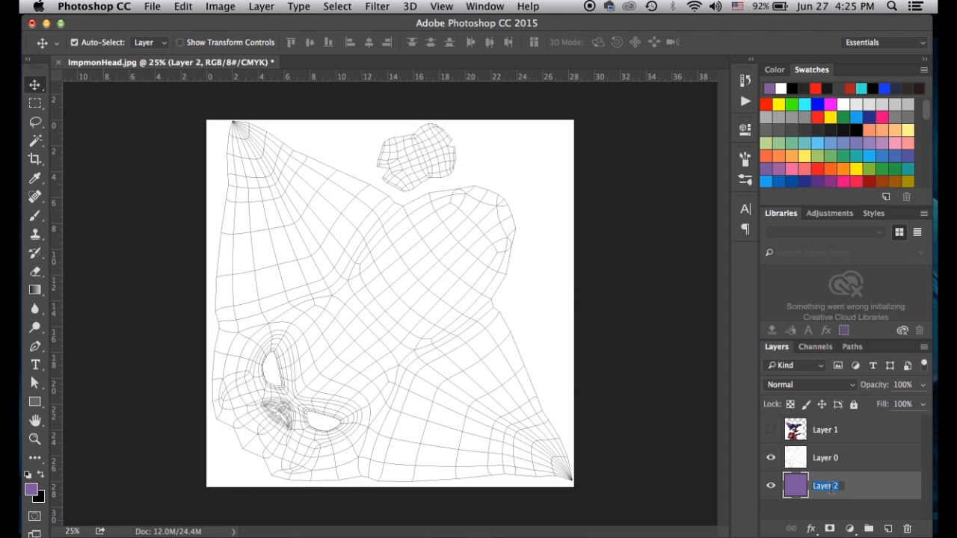
pyautogui.write('BaseColor')
pyautogui.press('Return')
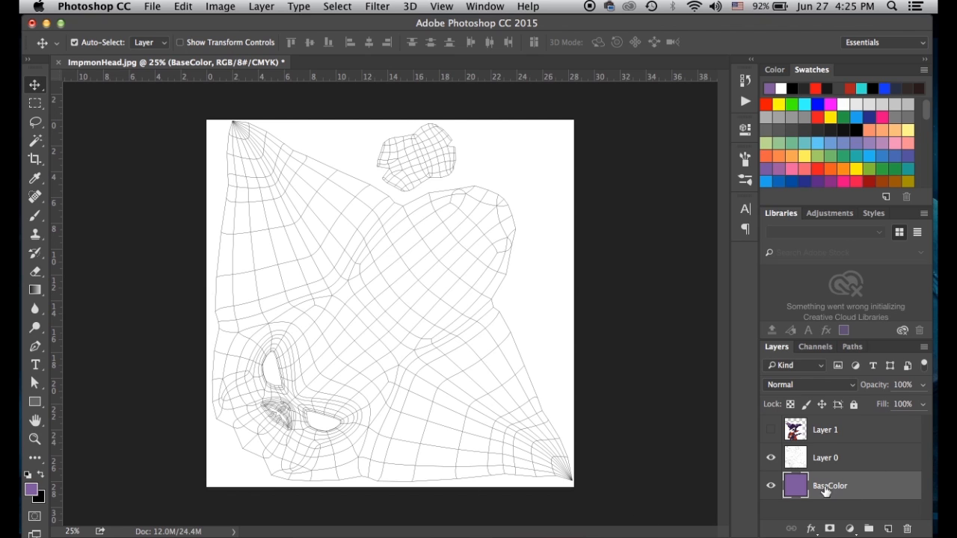
pyautogui.doubleClick(819, 433)
pyautogui.write('Reference')
pyautogui.press('Return')
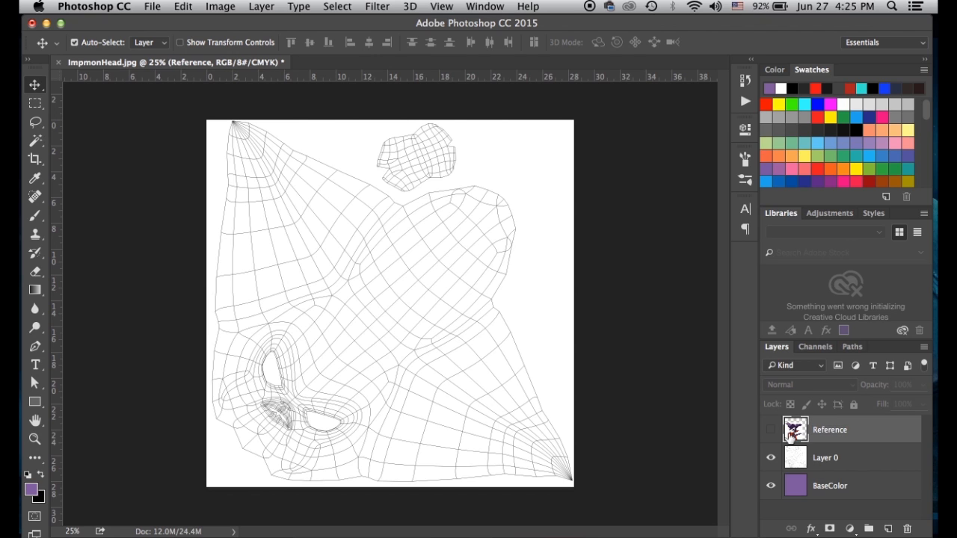
pyautogui.moveTo(799, 427); pyautogui.dragTo(800, 488)
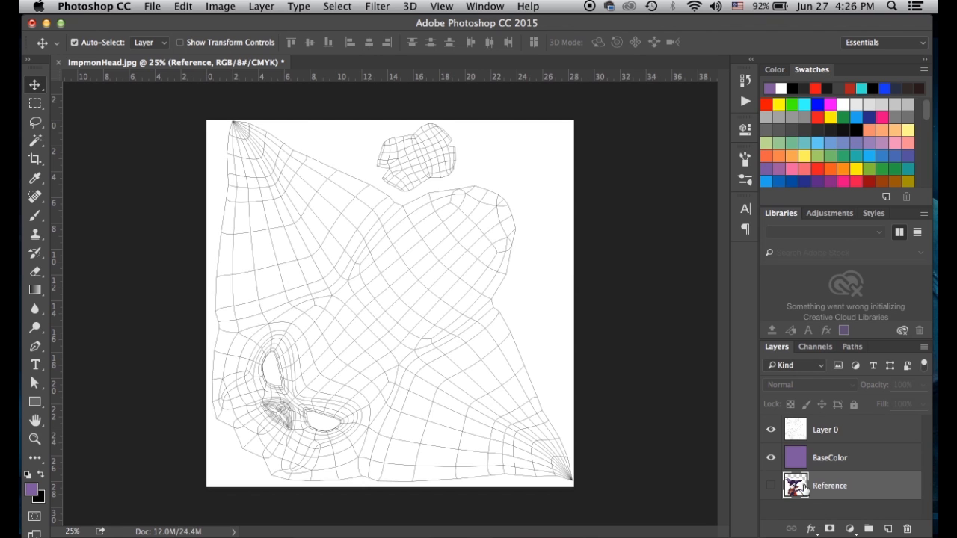
# Rename Layer 0 to UV
pyautogui.doubleClick(851, 437)
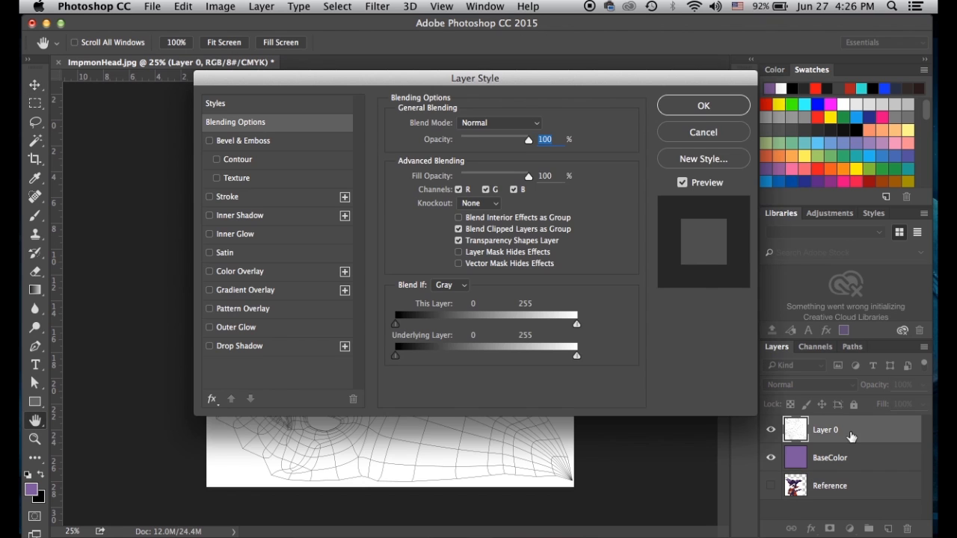
pyautogui.click(716, 137)
pyautogui.doubleClick(827, 430)
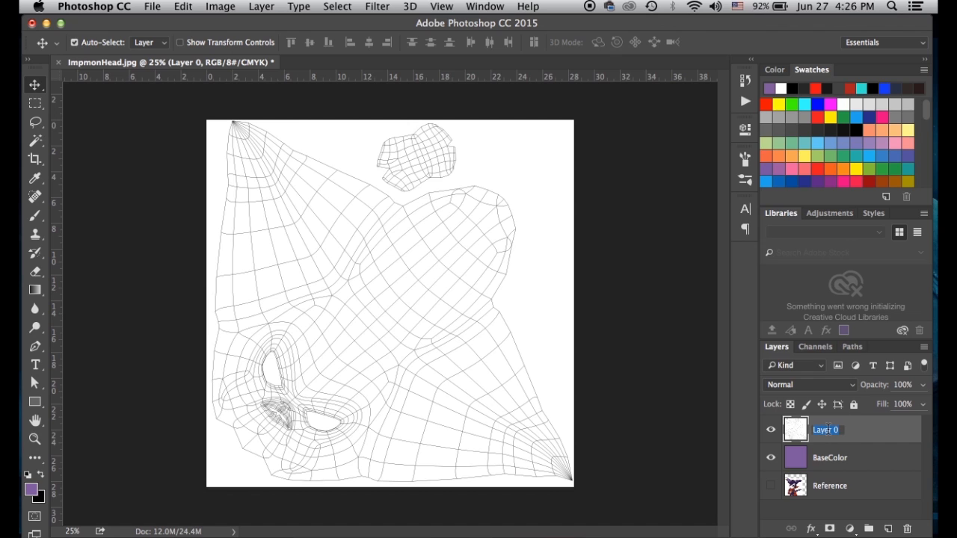
pyautogui.write('UV')
pyautogui.press('Return')
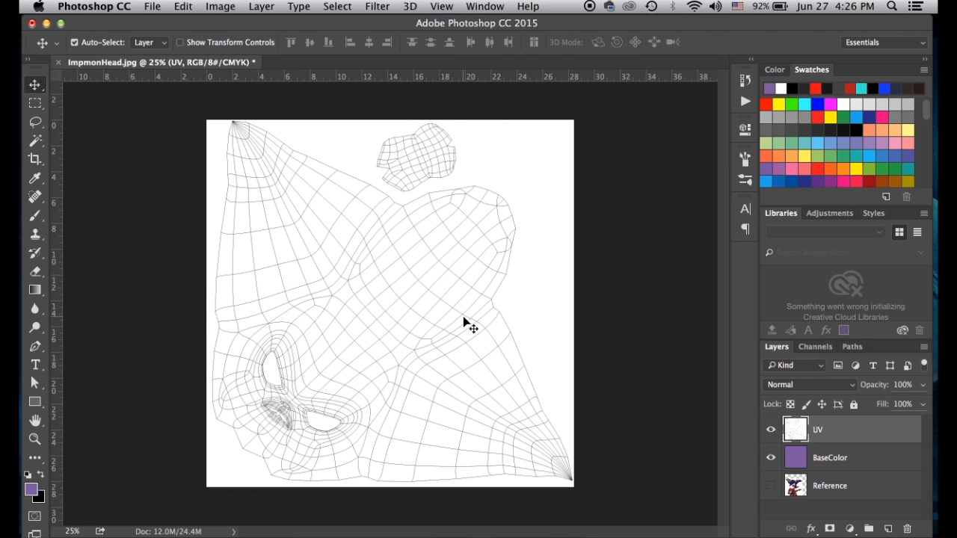
# Set the UV layer's blend mode to Multiply, then close the Impmoncolor.jpg reference image
pyautogui.click(784, 384)
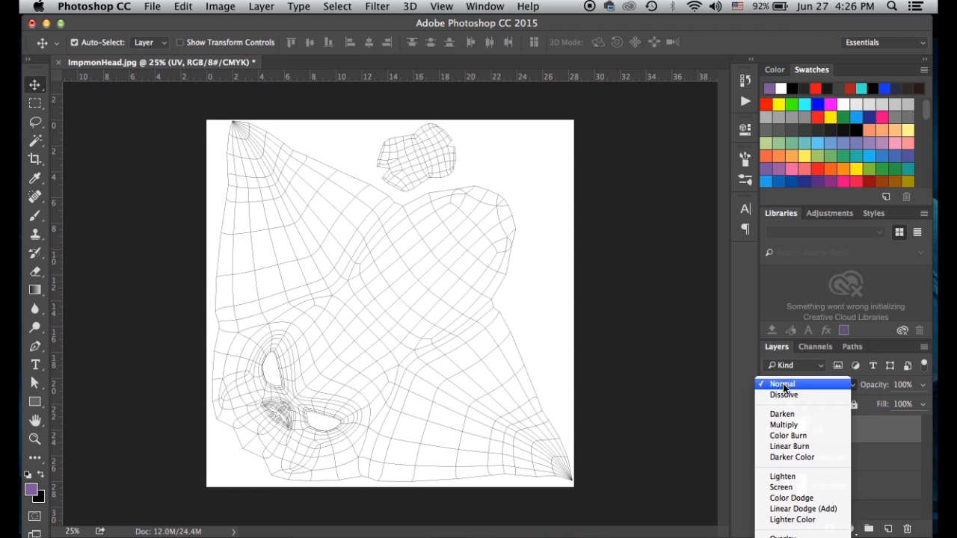
pyautogui.click(784, 424)
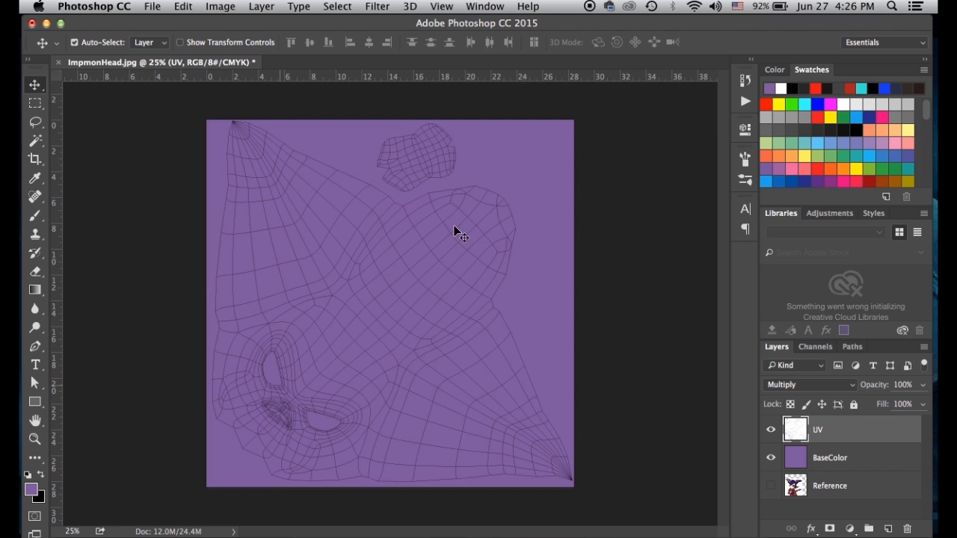
pyautogui.click(771, 429)
pyautogui.click(771, 429)
pyautogui.click(642, 537)
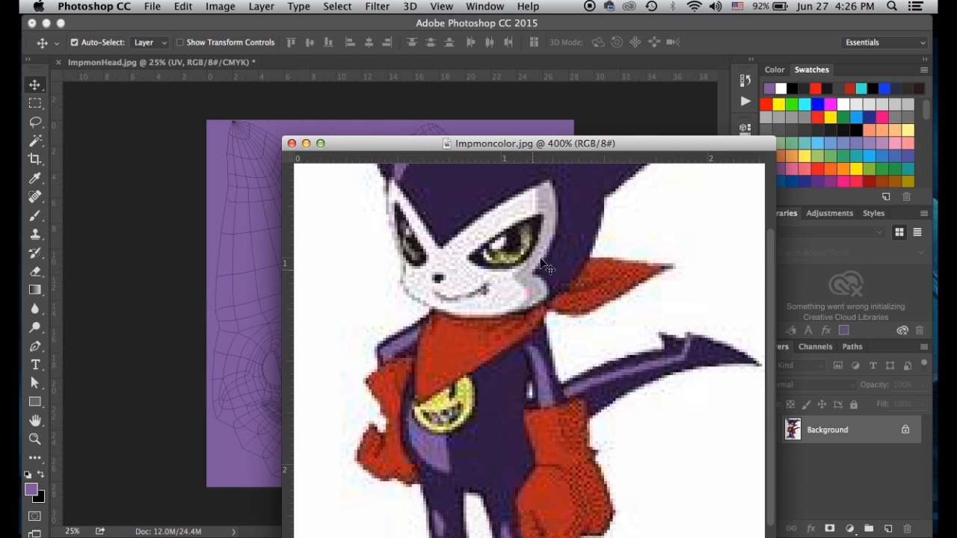
pyautogui.click(292, 143)
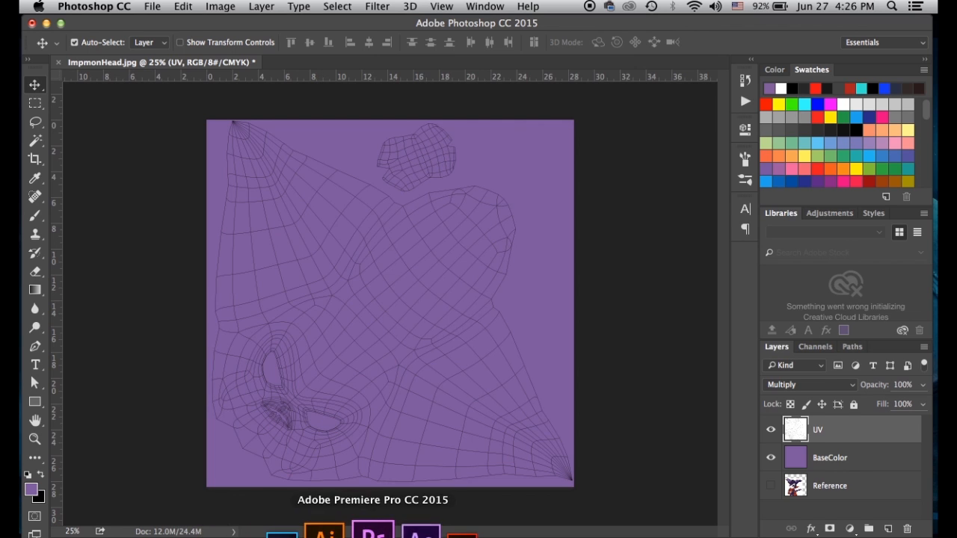
# In Maya, select the head mesh and the edge loop around its eye in Edge mode
pyautogui.click(203, 530)
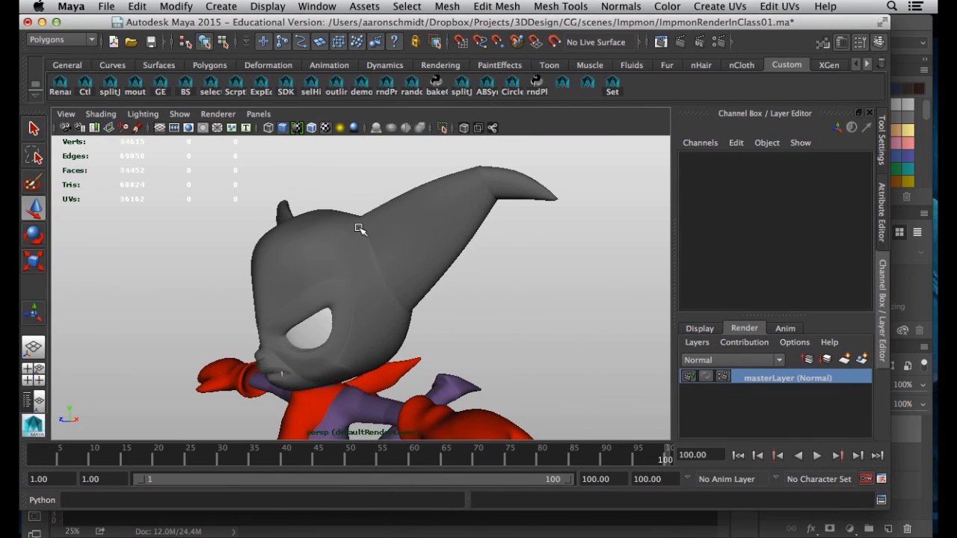
pyautogui.click(360, 230)
pyautogui.keyDown('alt'); pyautogui.moveTo(365, 312); pyautogui.dragTo(432, 331, button='right'); pyautogui.keyUp('alt')
pyautogui.moveTo(299, 280); pyautogui.dragTo(305, 206, button='right')
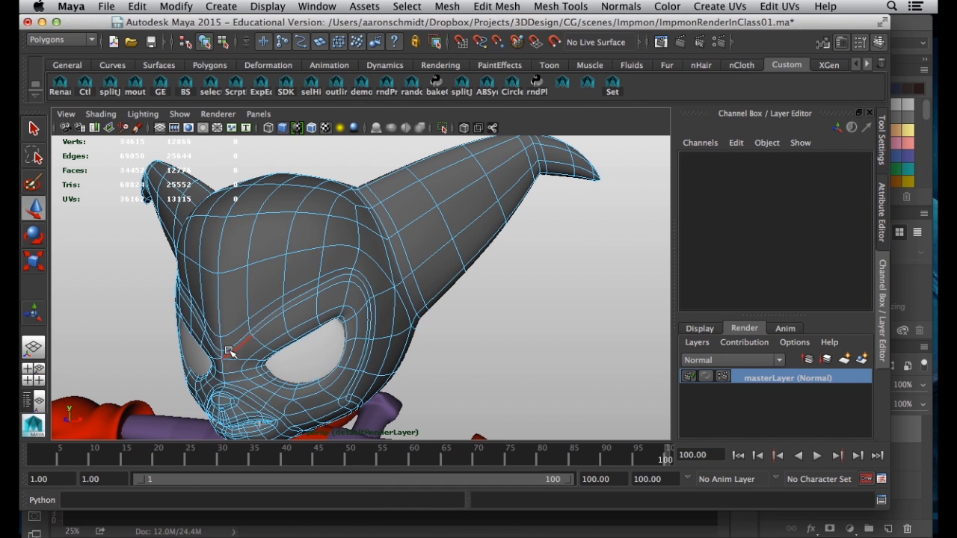
pyautogui.doubleClick(299, 298)
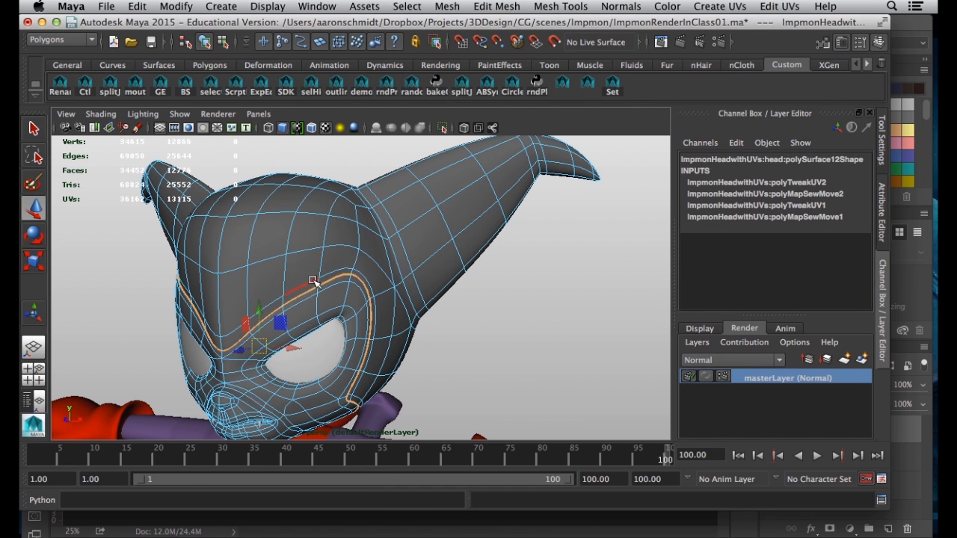
# Show the eye loop in the UV Texture Editor, zoomed in on its UVs
pyautogui.click(321, 6)
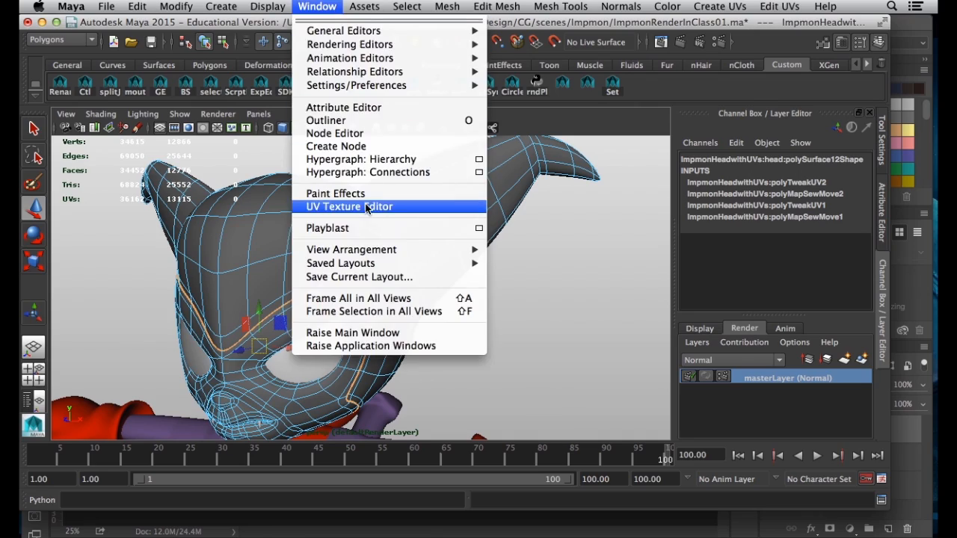
pyautogui.click(390, 207)
pyautogui.keyDown('alt'); pyautogui.moveTo(489, 309); pyautogui.dragTo(484, 374, button='right'); pyautogui.keyUp('alt')
pyautogui.keyDown('alt'); pyautogui.moveTo(320, 334); pyautogui.dragTo(347, 341, button='right'); pyautogui.keyUp('alt')
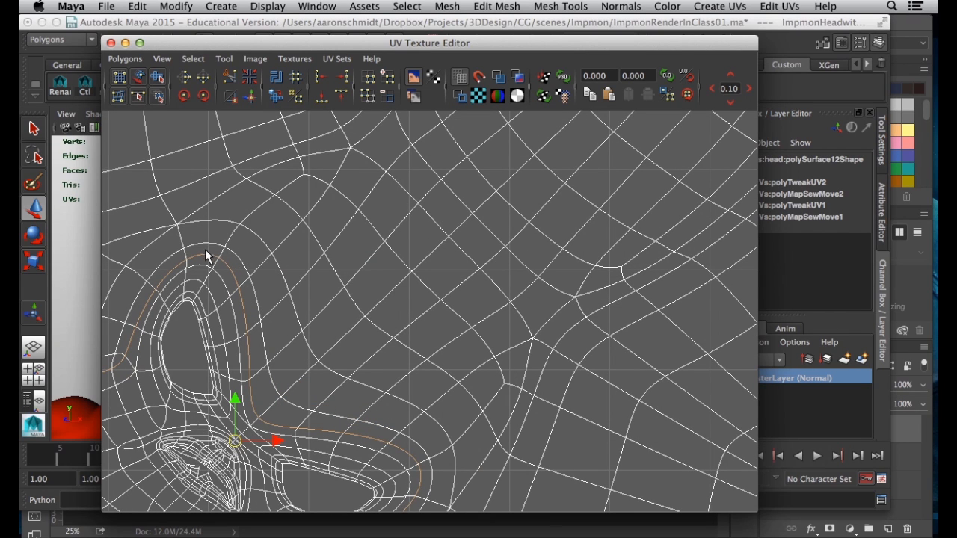
pyautogui.keyDown('alt'); pyautogui.moveTo(172, 348); pyautogui.dragTo(255, 349, button='middle'); pyautogui.keyUp('alt')
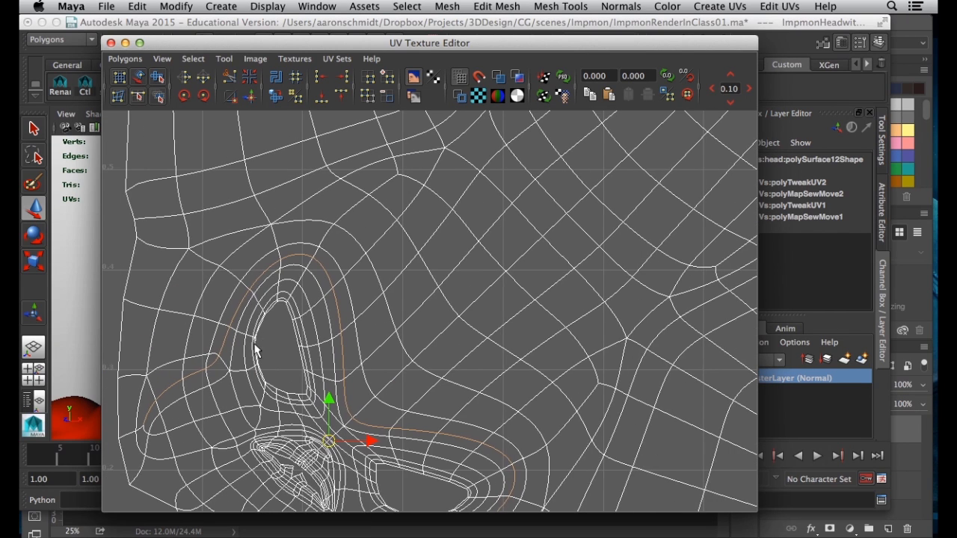
pyautogui.click(912, 25)
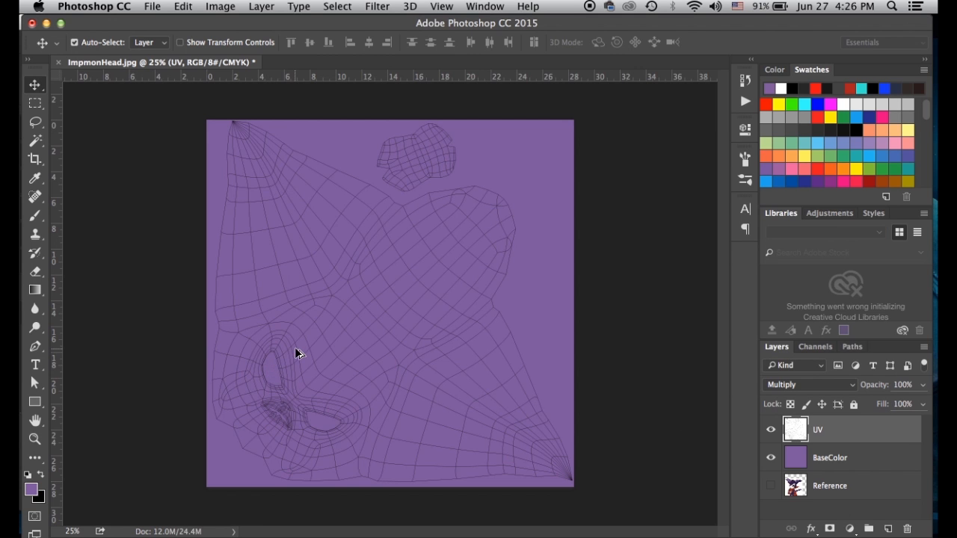
# Zoom to the eye and mouth UVs, select BaseColor, and set the Pen shape's foreground colour to white
pyautogui.press('super+plus')
pyautogui.press('super+plus')
pyautogui.press('super+plus')
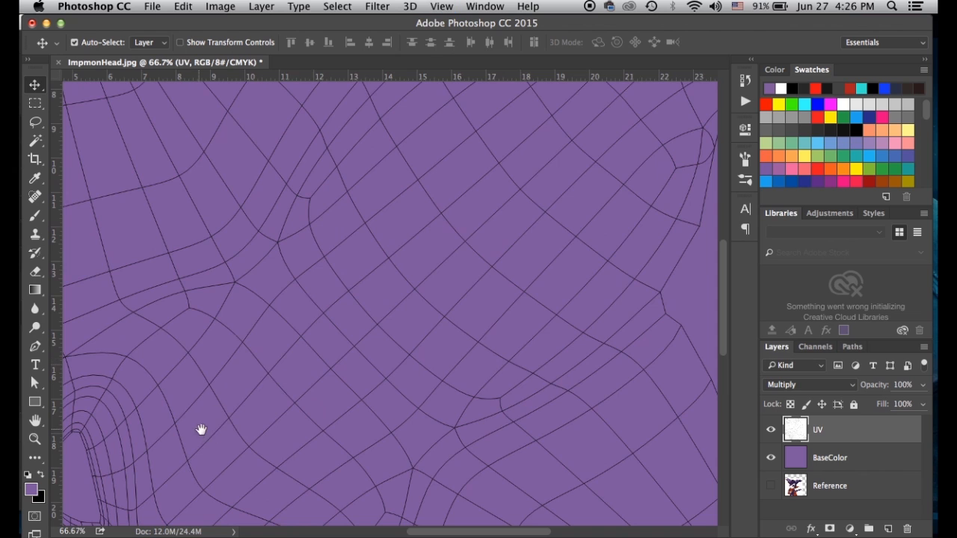
pyautogui.moveTo(199, 431); pyautogui.dragTo(430, 268)
pyautogui.moveTo(325, 344); pyautogui.dragTo(253, 235)
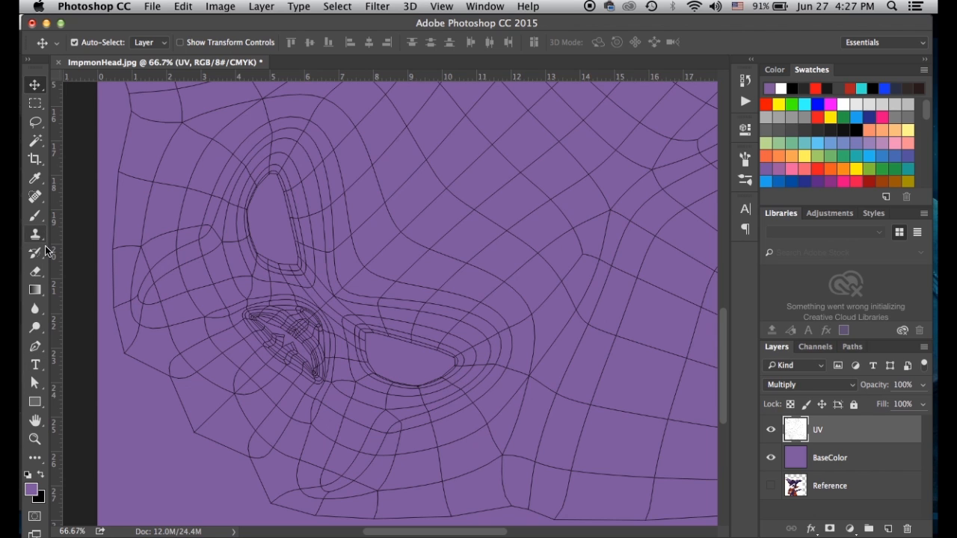
pyautogui.moveTo(220, 291); pyautogui.dragTo(226, 306)
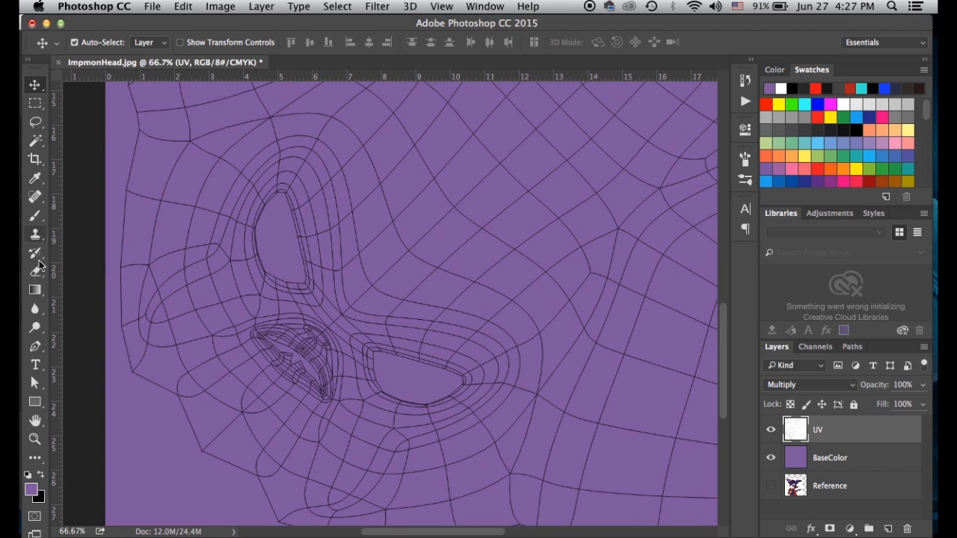
pyautogui.click(35, 346)
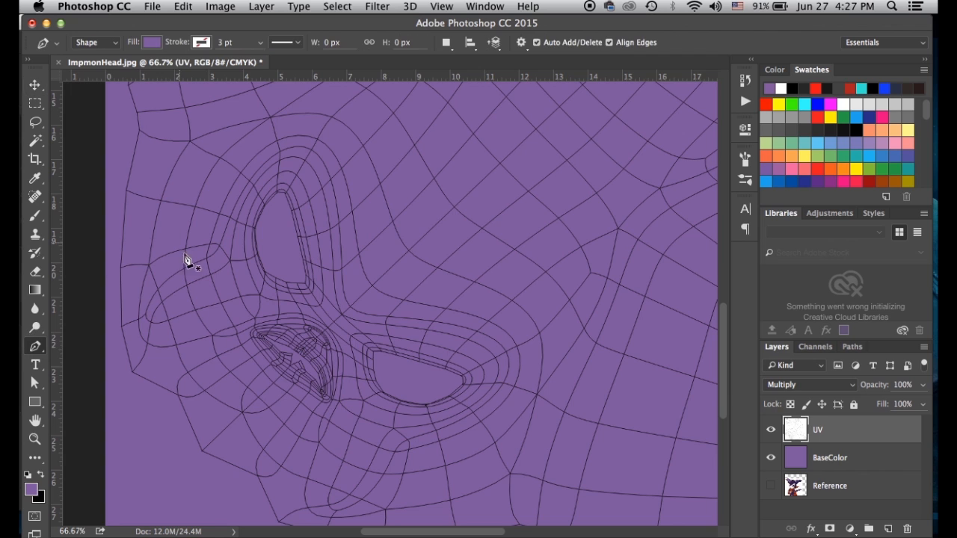
pyautogui.click(823, 457)
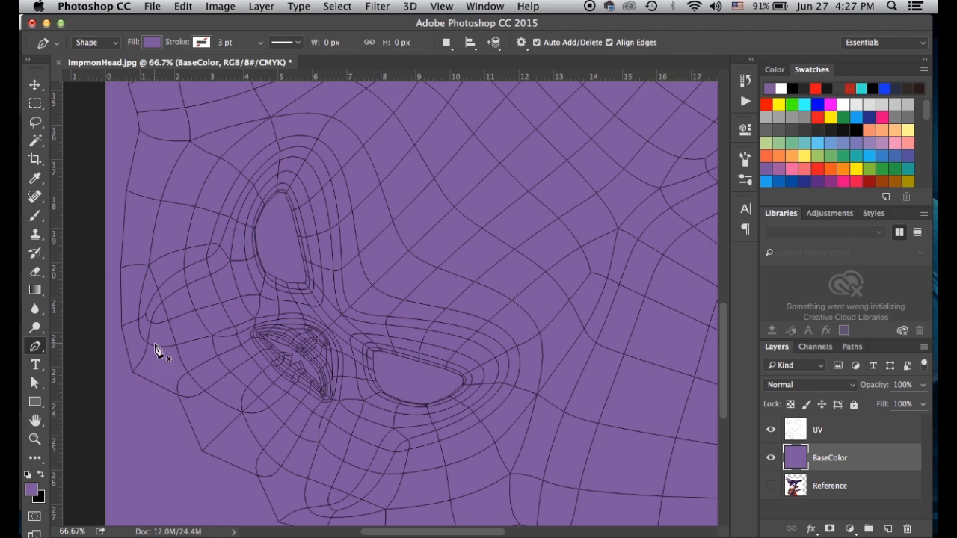
pyautogui.click(40, 476)
pyautogui.click(31, 488)
pyautogui.moveTo(591, 246); pyautogui.dragTo(450, 217)
pyautogui.click(802, 230)
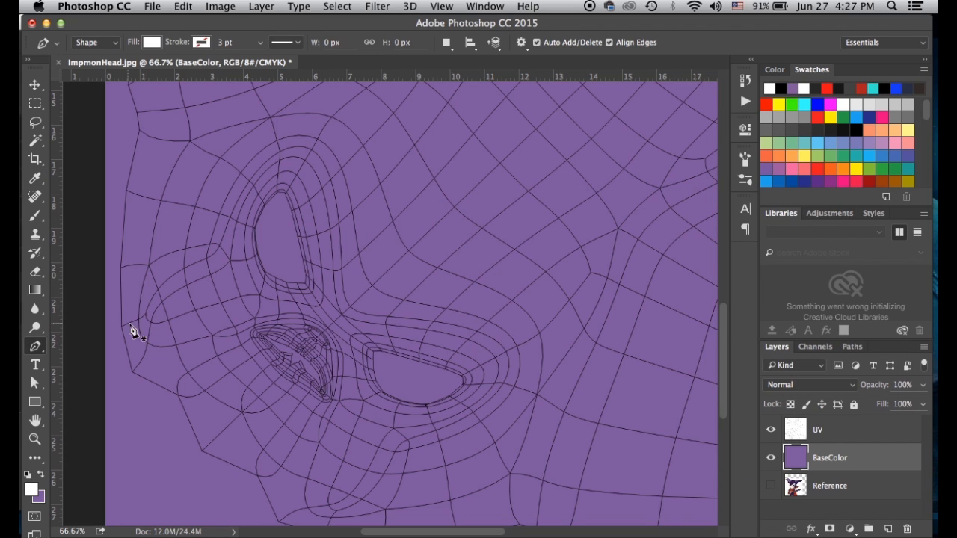
# Start the white shape outline up the face edge and over the top of the eye
pyautogui.click(132, 370)
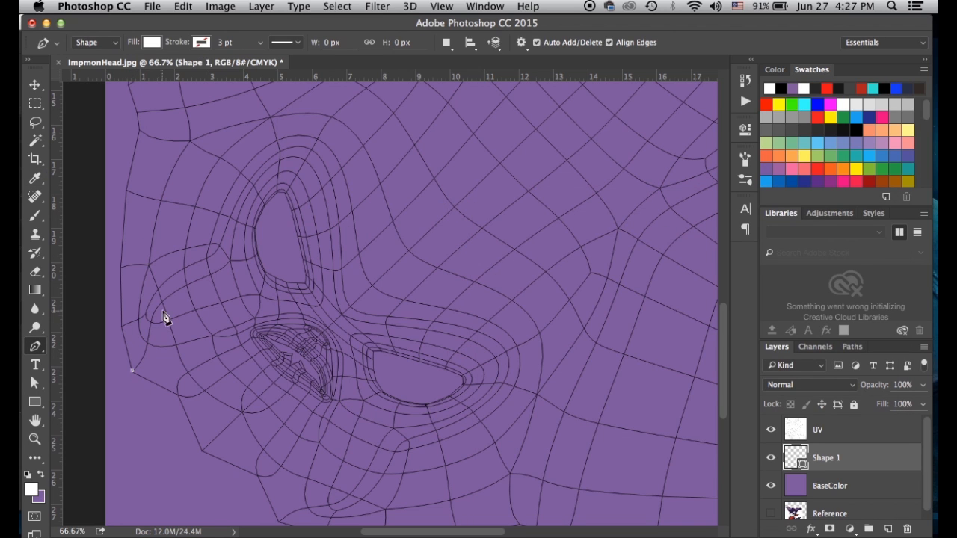
pyautogui.click(151, 322)
pyautogui.moveTo(152, 322); pyautogui.dragTo(155, 302)
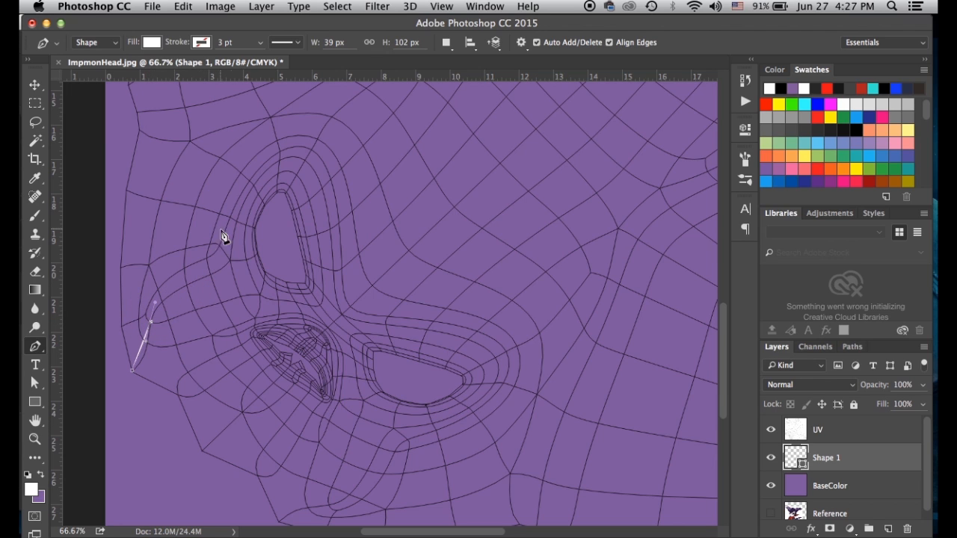
pyautogui.press('super+z')
pyautogui.moveTo(147, 311); pyautogui.dragTo(152, 297)
pyautogui.moveTo(207, 259); pyautogui.dragTo(233, 249)
pyautogui.moveTo(242, 192); pyautogui.dragTo(254, 175)
pyautogui.moveTo(312, 155); pyautogui.dragTo(345, 160)
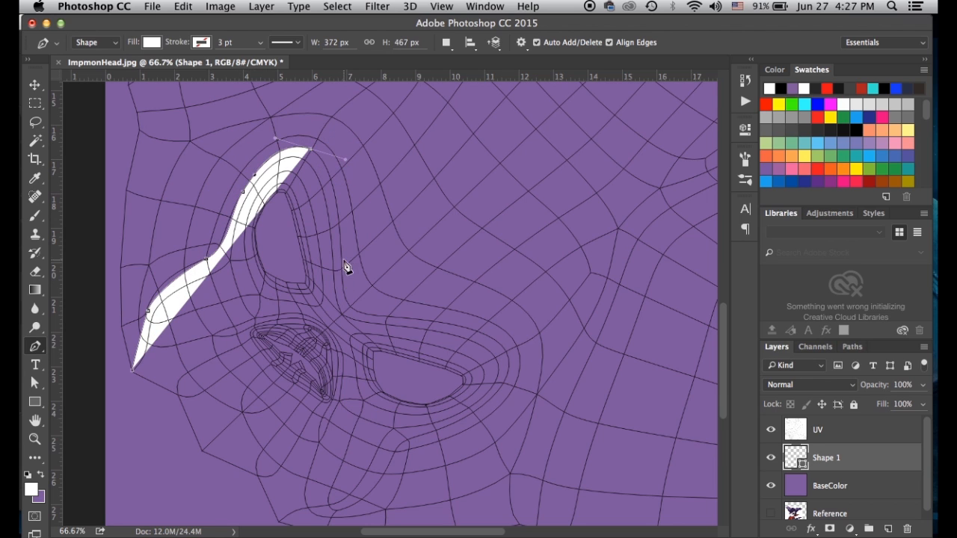
# Continue the outline around the mouth and along the bottom, closing it at the start point
pyautogui.moveTo(342, 264); pyautogui.dragTo(358, 312)
pyautogui.moveTo(438, 322); pyautogui.dragTo(469, 323)
pyautogui.moveTo(507, 351); pyautogui.dragTo(509, 365)
pyautogui.moveTo(465, 419); pyautogui.dragTo(371, 483)
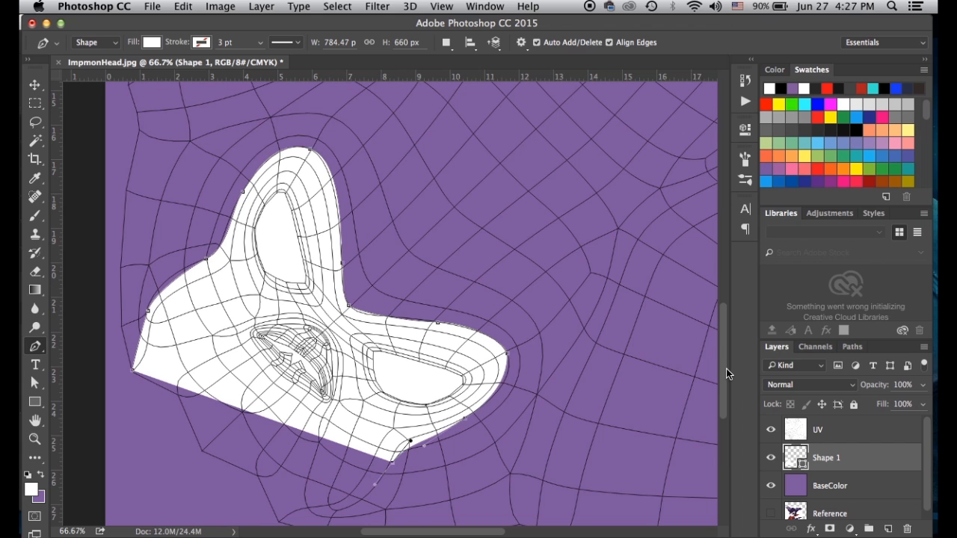
pyautogui.moveTo(726, 369); pyautogui.dragTo(725, 397)
pyautogui.moveTo(350, 408); pyautogui.dragTo(334, 432)
pyautogui.moveTo(232, 420); pyautogui.dragTo(196, 400)
pyautogui.click(134, 275)
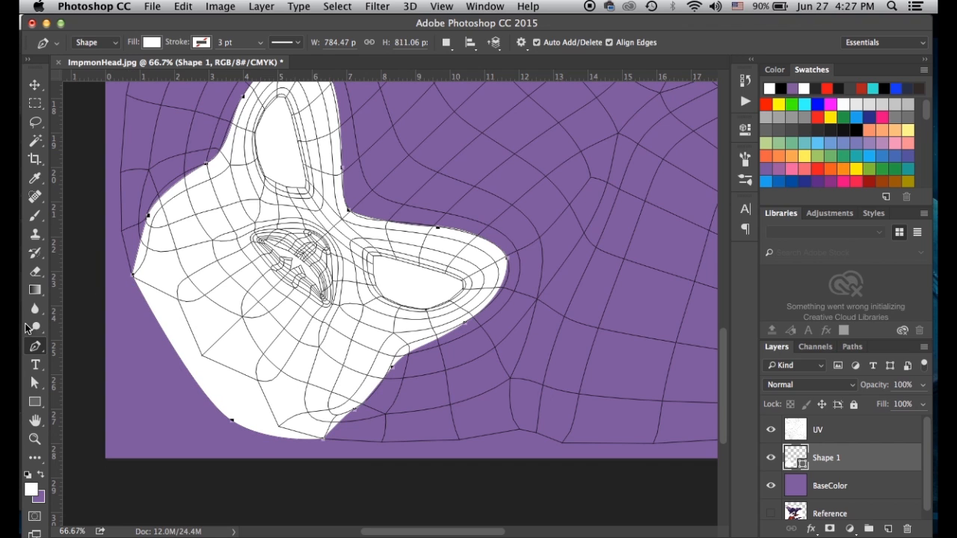
# With Direct Selection, reshape Shape 1's left and upper-left anchors to follow the UV edges
pyautogui.click(34, 383)
pyautogui.click(147, 214)
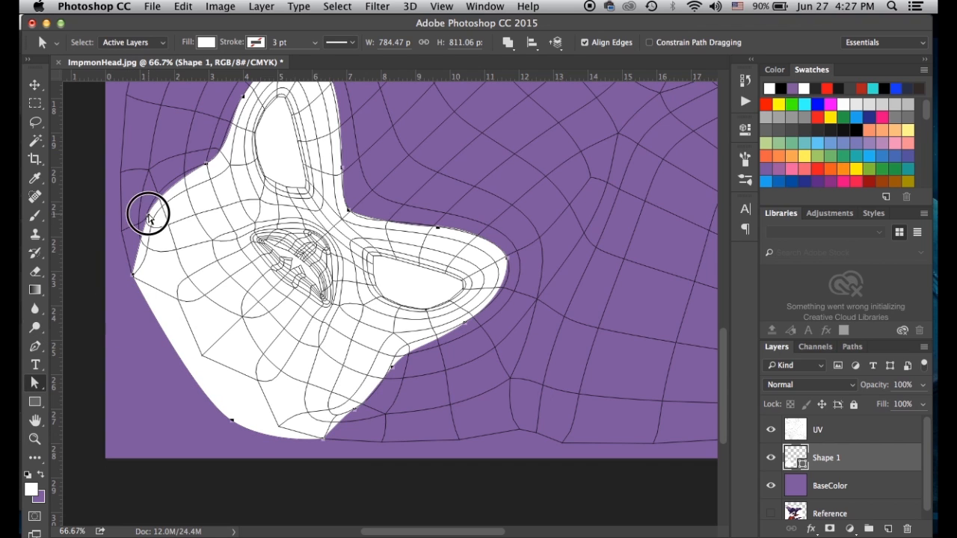
pyautogui.click(206, 164)
pyautogui.moveTo(180, 178); pyautogui.dragTo(260, 288)
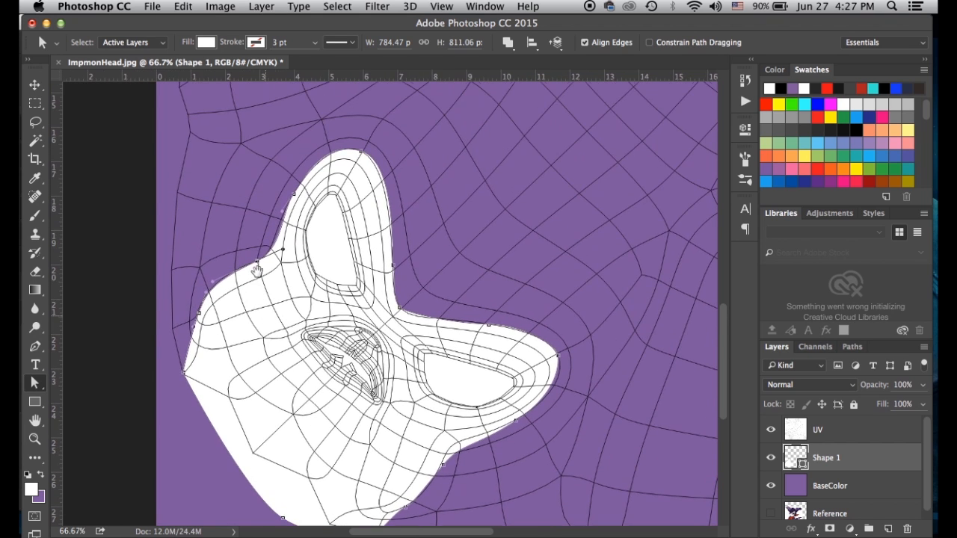
pyautogui.press('super+plus')
pyautogui.press('super+plus')
pyautogui.moveTo(160, 252); pyautogui.dragTo(331, 317)
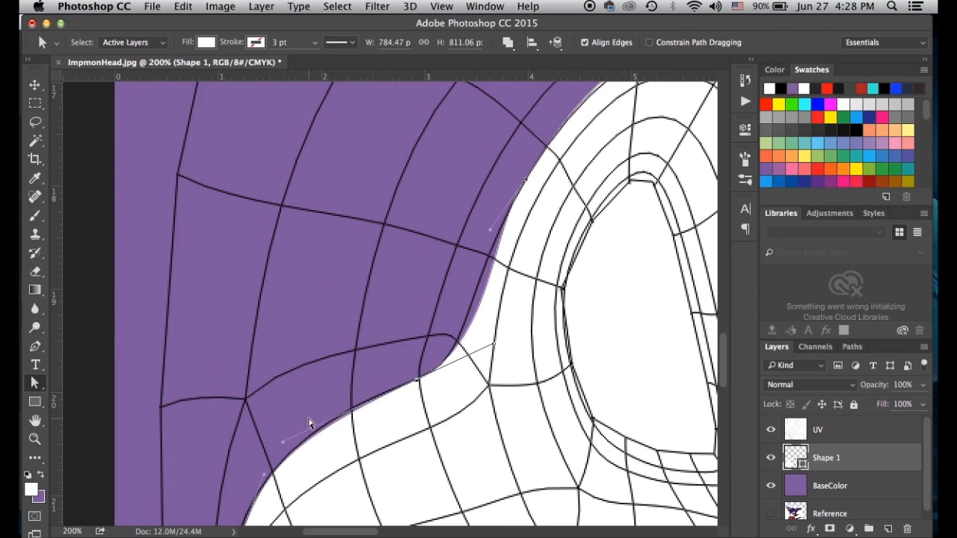
pyautogui.moveTo(282, 442); pyautogui.dragTo(280, 432)
pyautogui.moveTo(498, 341); pyautogui.dragTo(478, 357)
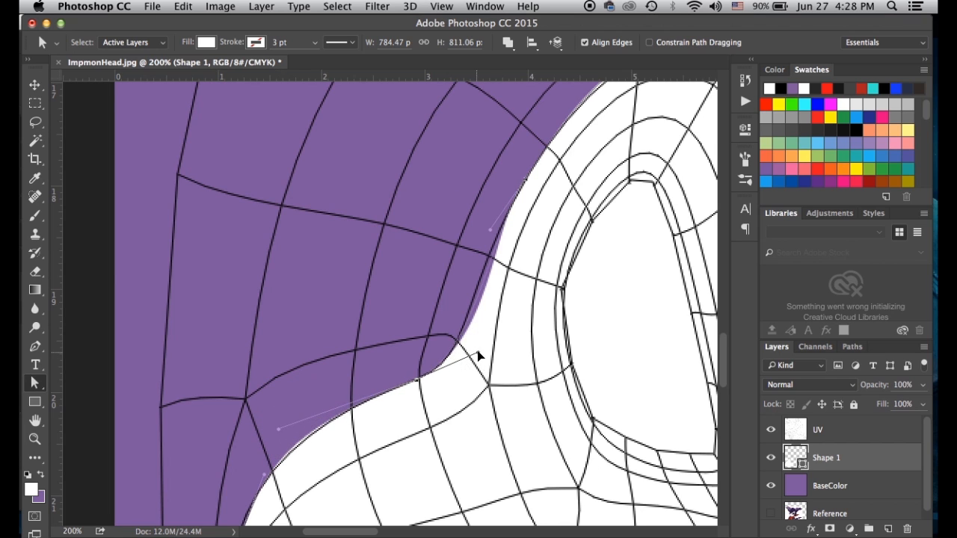
pyautogui.moveTo(491, 233); pyautogui.dragTo(469, 268)
# Refine the curve over the top of the eye and along its left side
pyautogui.moveTo(528, 242); pyautogui.dragTo(381, 374)
pyautogui.moveTo(474, 158); pyautogui.dragTo(480, 165)
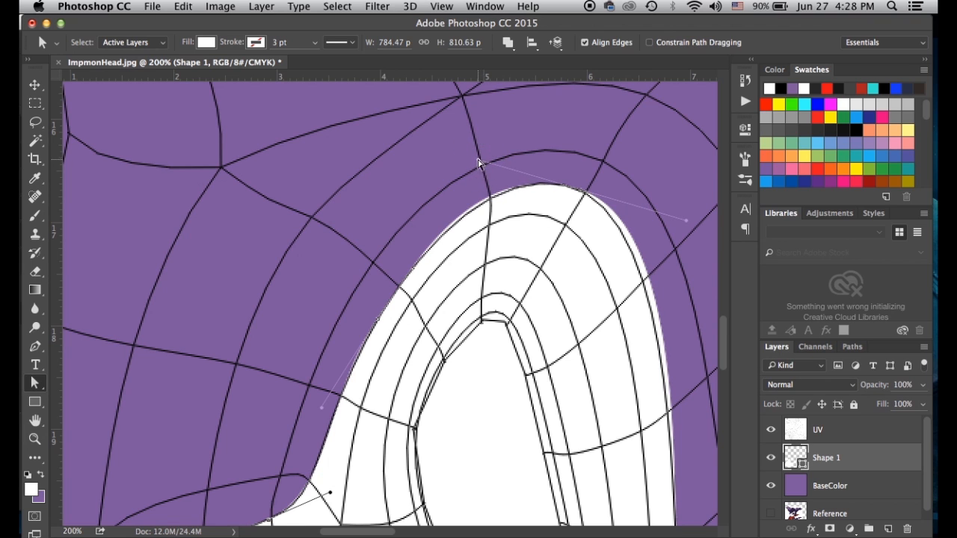
pyautogui.moveTo(599, 310); pyautogui.dragTo(359, 206)
pyautogui.press('super+z')
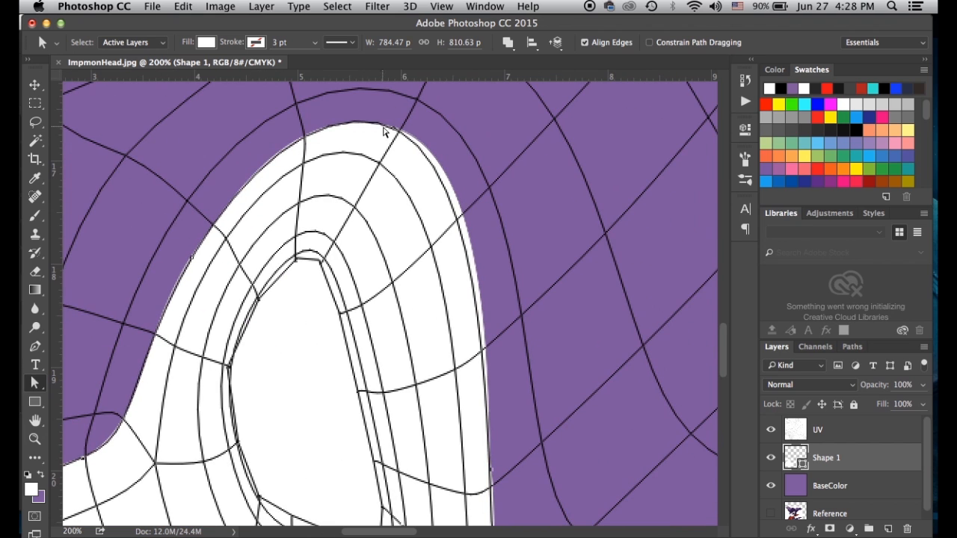
pyautogui.moveTo(495, 159); pyautogui.dragTo(490, 185)
pyautogui.moveTo(486, 411); pyautogui.dragTo(515, 430)
pyautogui.moveTo(321, 118); pyautogui.dragTo(322, 118)
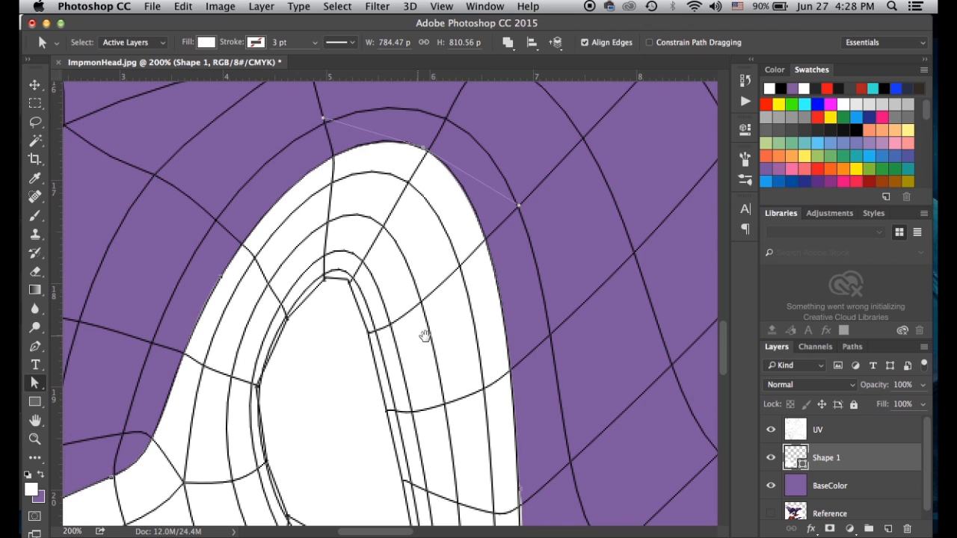
pyautogui.scroll(-10, 425, 336)
pyautogui.hscroll(5, 424, 336)
# Adjust the corner anchor and right-side edge of the eye, then zoom back out to 100%
pyautogui.click(376, 263)
pyautogui.moveTo(334, 299); pyautogui.dragTo(350, 333)
pyautogui.moveTo(395, 298); pyautogui.dragTo(399, 305)
pyautogui.moveTo(388, 225); pyautogui.dragTo(351, 372)
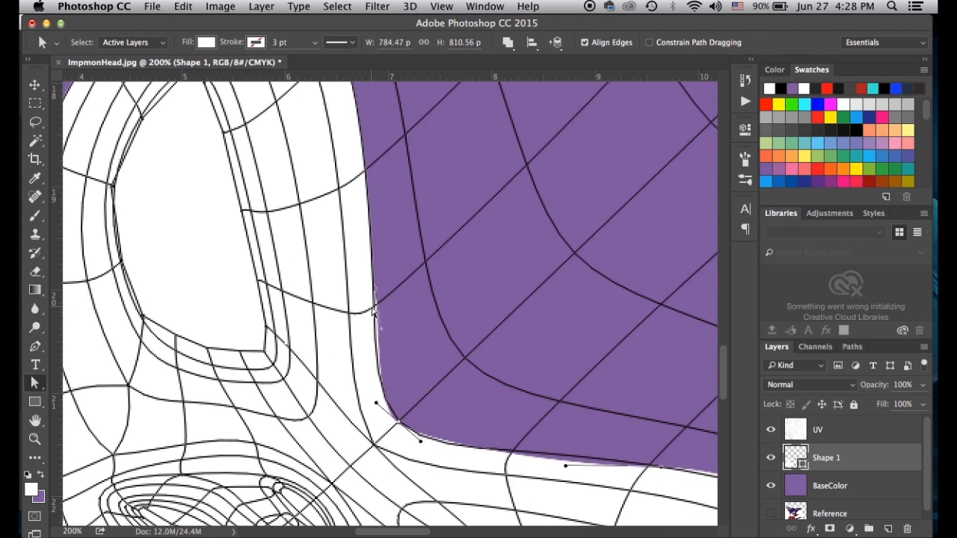
pyautogui.moveTo(381, 332); pyautogui.dragTo(369, 300)
pyautogui.click(374, 289)
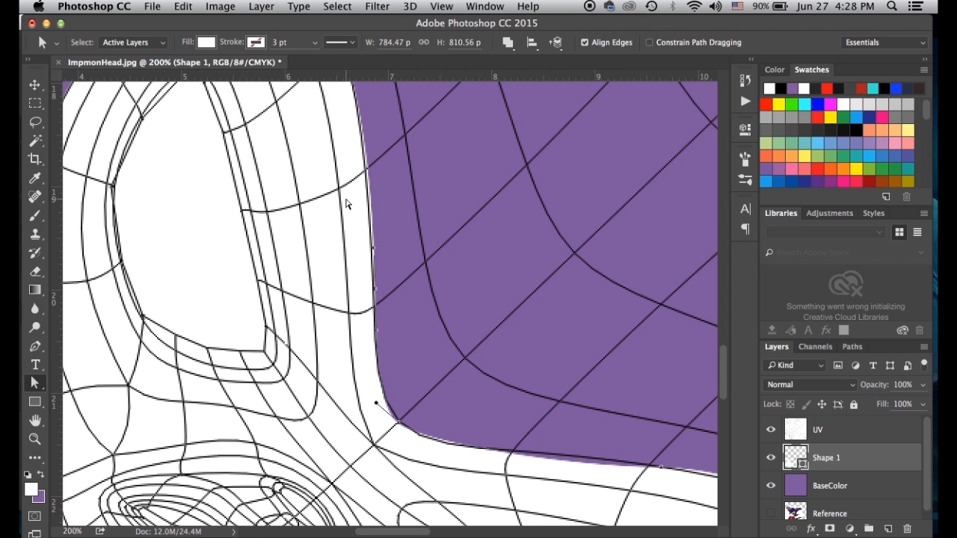
pyautogui.press('super+minus')
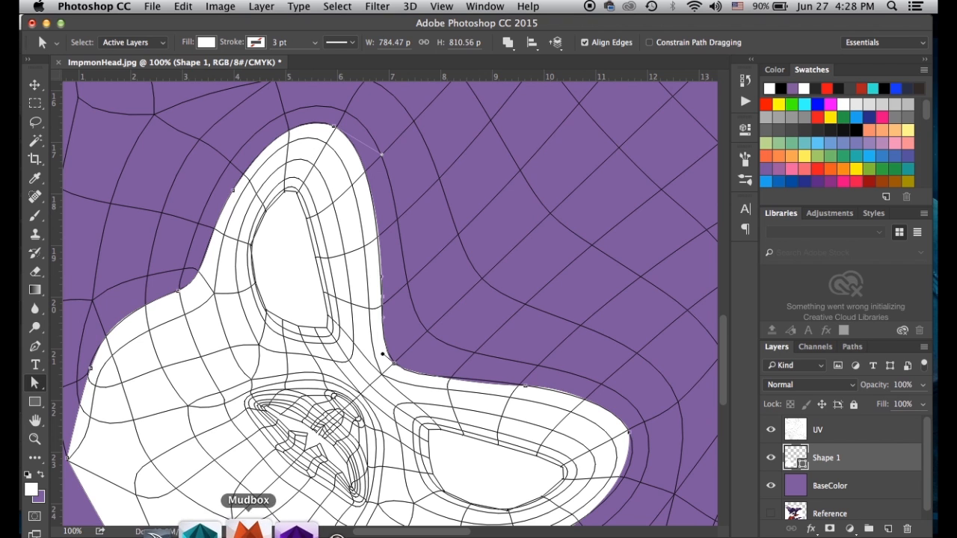
pyautogui.click(207, 525)
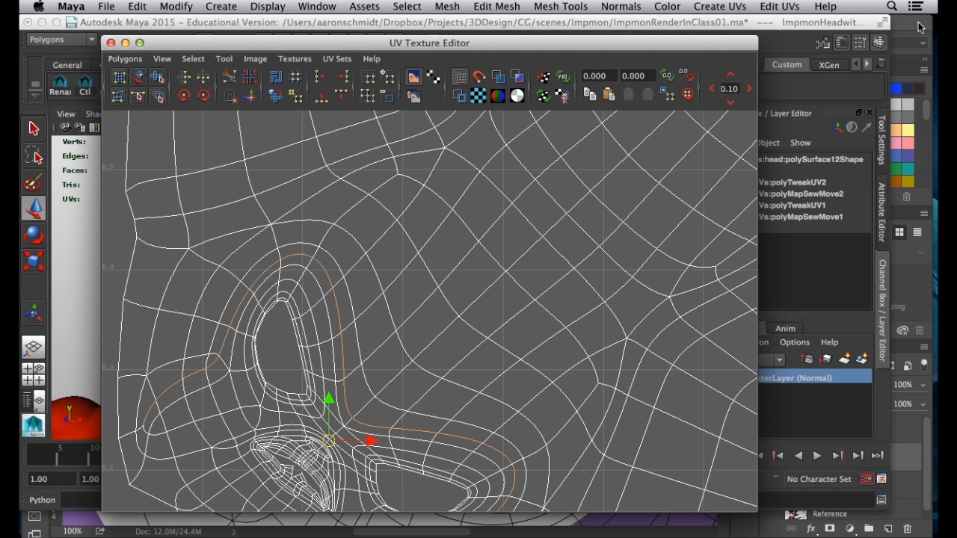
pyautogui.press('super+Tab')
pyautogui.moveTo(386, 392); pyautogui.dragTo(345, 355)
pyautogui.click(325, 341)
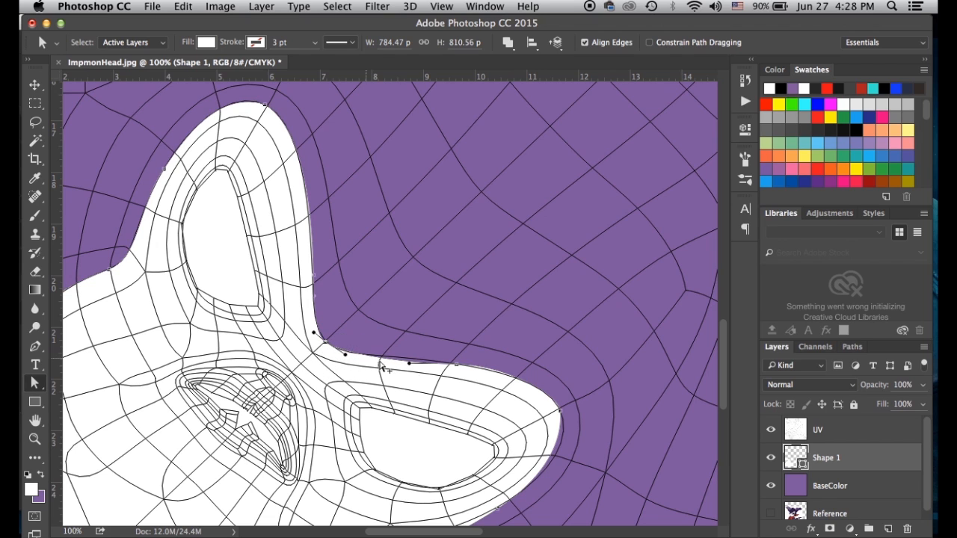
# Move Shape 1's lower-edge anchors up to follow the UV line below the eye
pyautogui.click(412, 362)
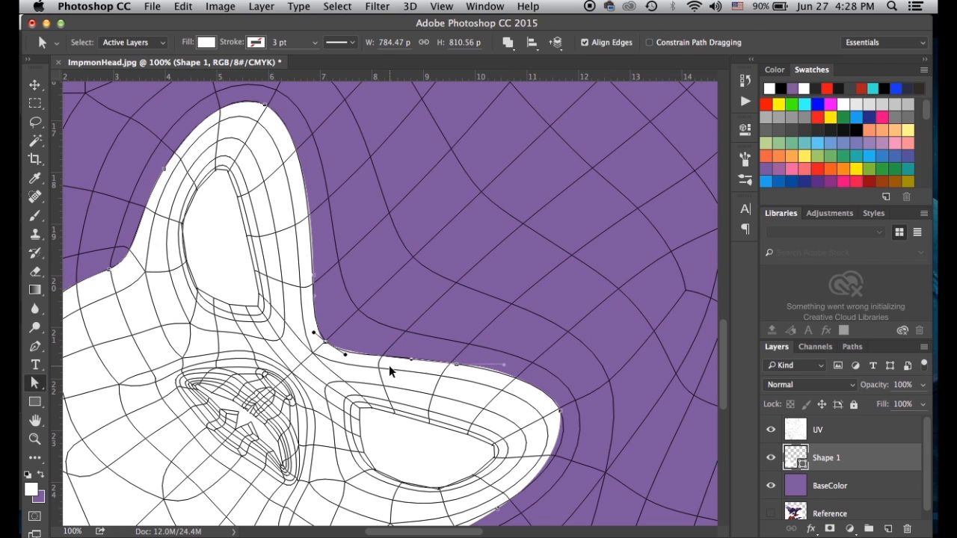
pyautogui.click(344, 357)
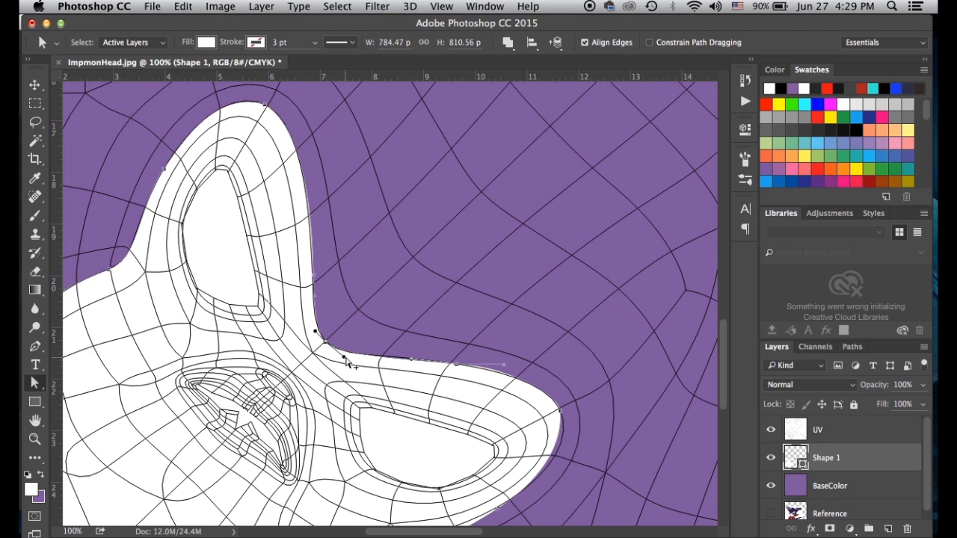
pyautogui.click(507, 367)
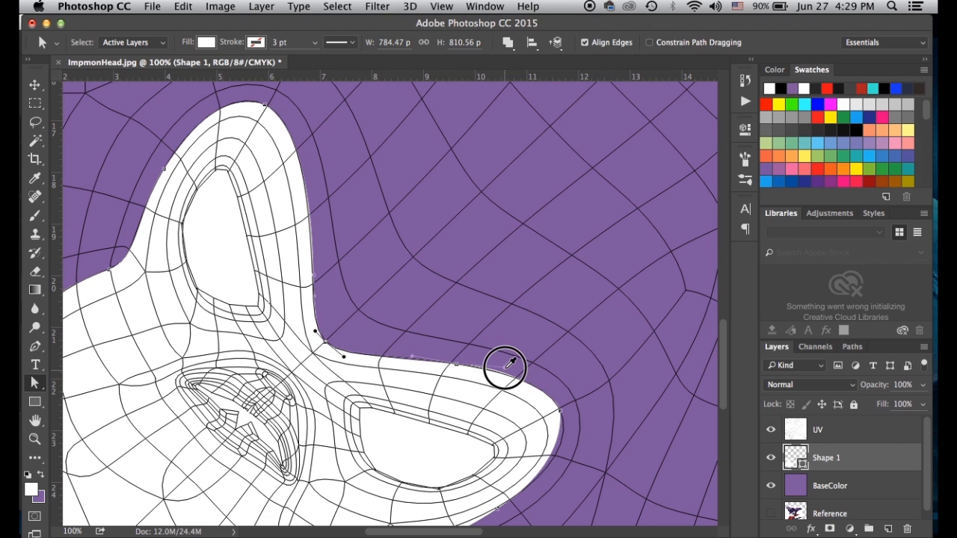
pyautogui.moveTo(486, 427); pyautogui.dragTo(462, 345)
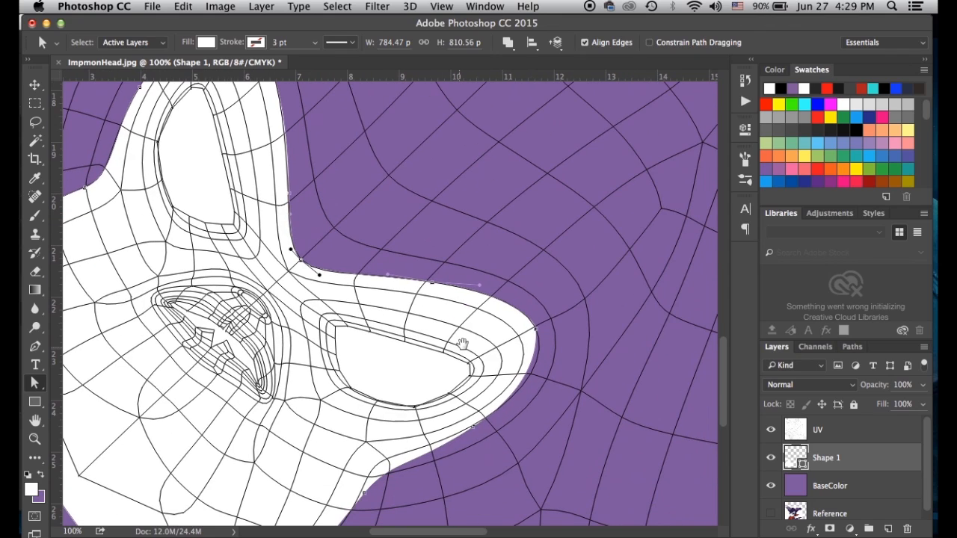
pyautogui.moveTo(537, 390); pyautogui.dragTo(551, 375)
pyautogui.moveTo(382, 496); pyautogui.dragTo(470, 357)
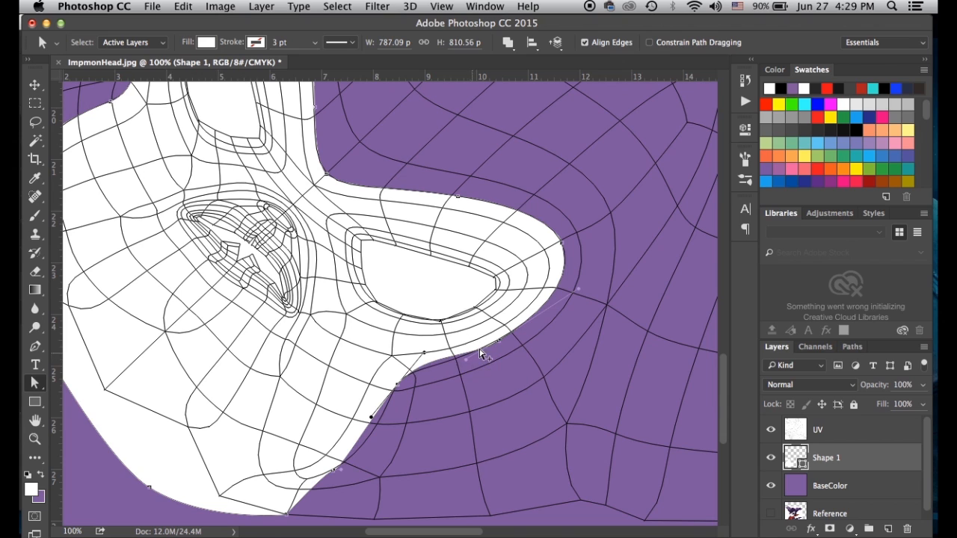
# Adjust the lower anchor's direction handles to smooth and round the curve along the UV edge
pyautogui.click(424, 355)
pyautogui.moveTo(397, 385); pyautogui.dragTo(412, 366)
pyautogui.moveTo(377, 426); pyautogui.dragTo(379, 432)
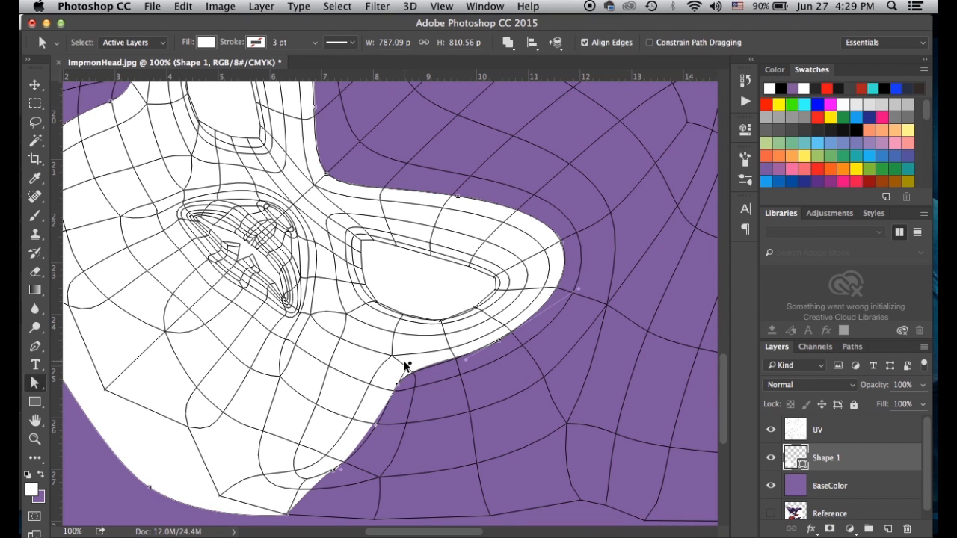
pyautogui.moveTo(334, 472); pyautogui.dragTo(378, 425)
pyautogui.moveTo(496, 338); pyautogui.dragTo(494, 340)
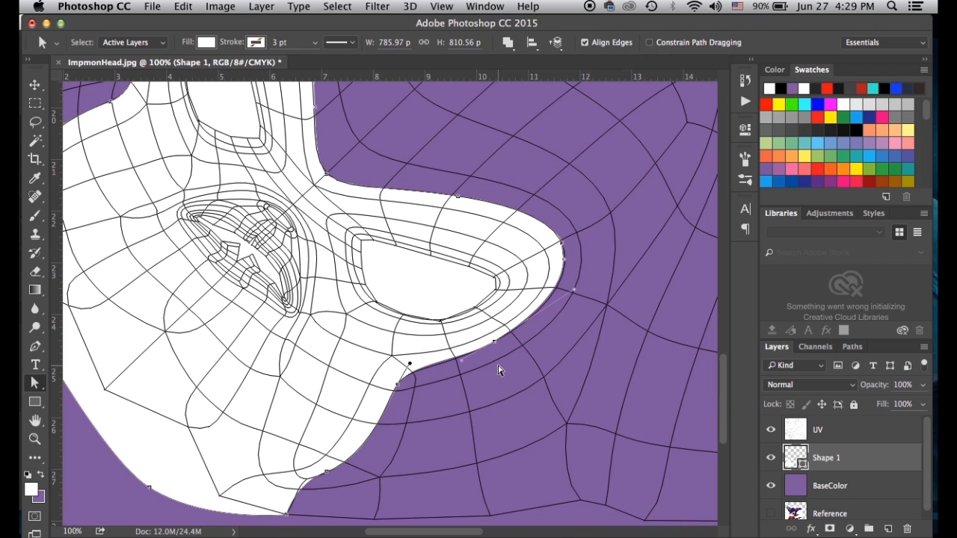
pyautogui.click(456, 364)
pyautogui.moveTo(574, 293); pyautogui.dragTo(576, 276)
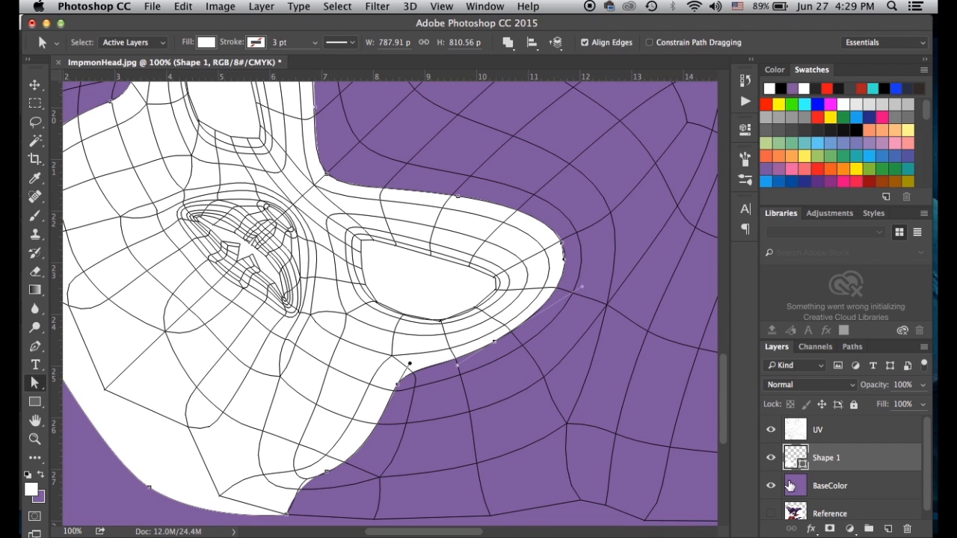
# Rename the Shape 1 layer to WhiteFace
pyautogui.click(790, 485)
pyautogui.doubleClick(821, 458)
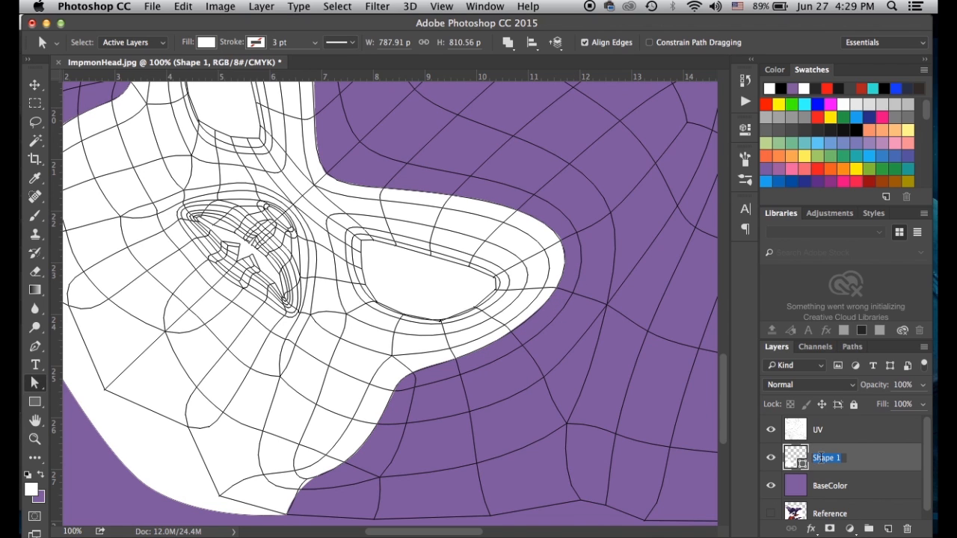
pyautogui.write('WhiteFace')
pyautogui.press('Return')
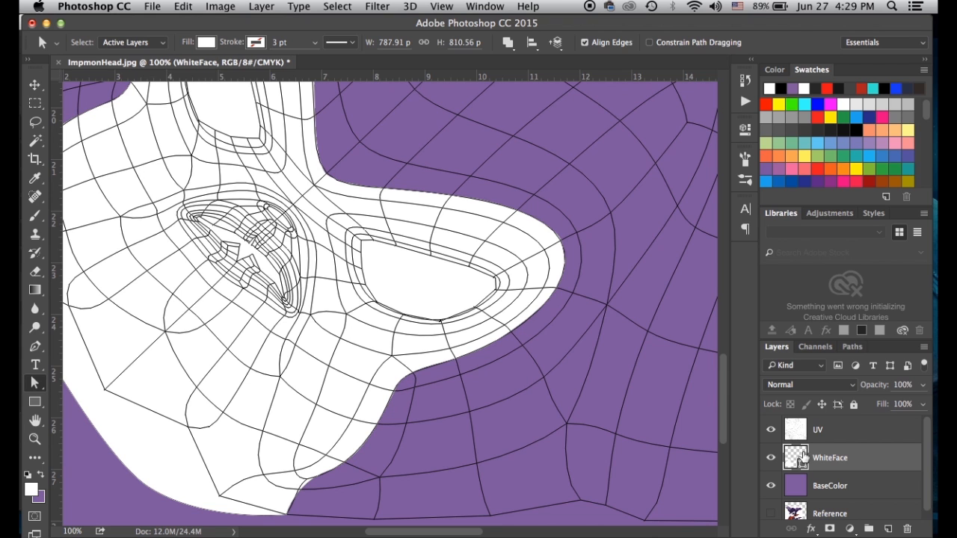
# Select the UV layer with the Move tool and frame the eye area of the UV layout
pyautogui.click(36, 88)
pyautogui.click(227, 231)
pyautogui.moveTo(444, 314); pyautogui.dragTo(566, 406)
pyautogui.click(407, 195)
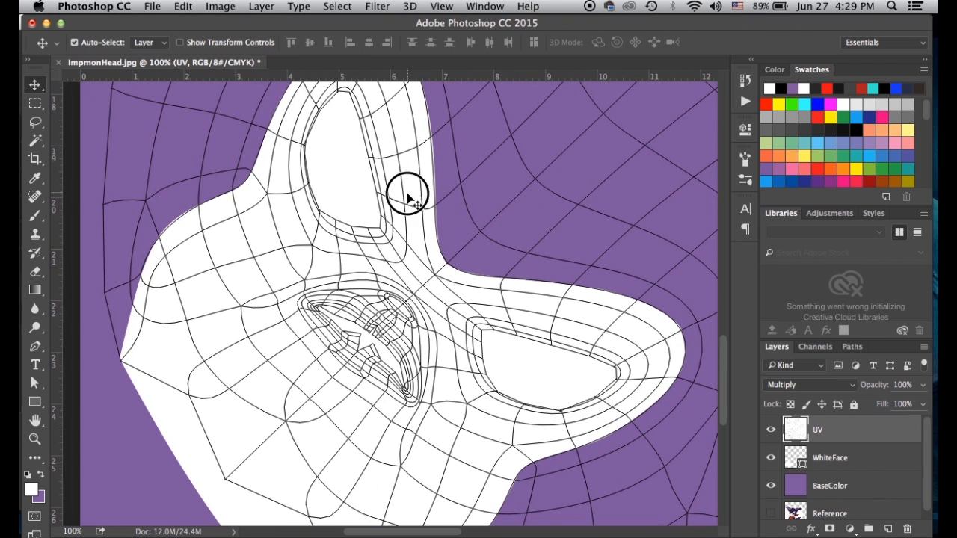
pyautogui.scroll(5, 408, 195)
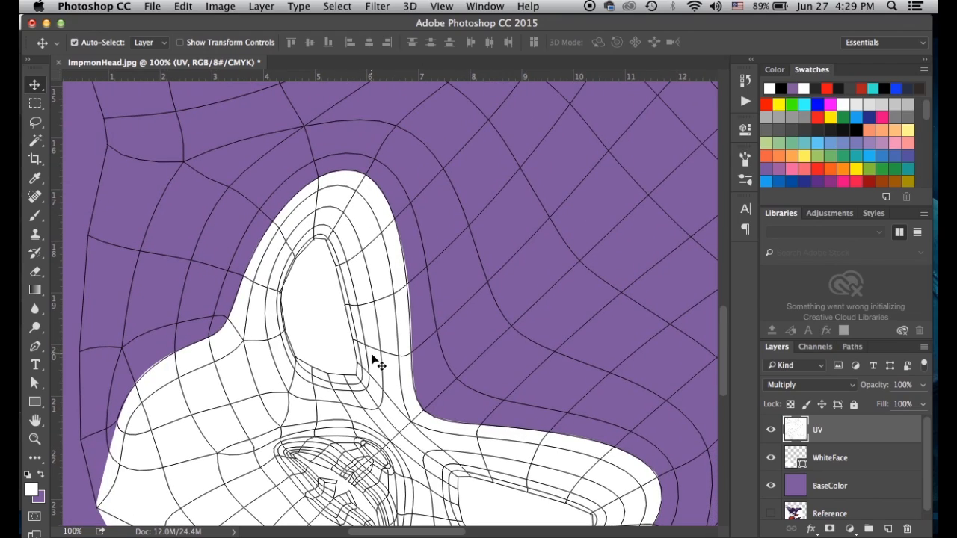
pyautogui.moveTo(481, 396); pyautogui.dragTo(534, 311)
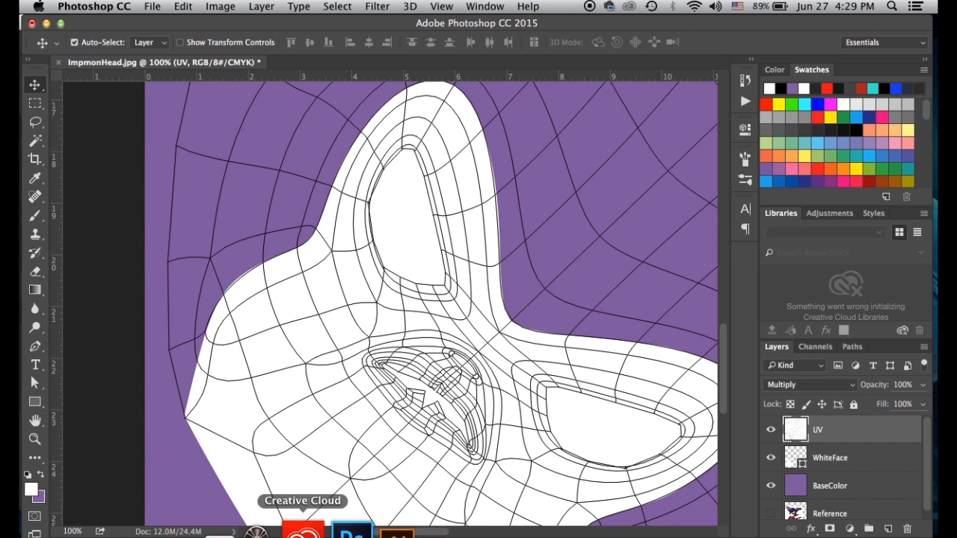
# In Maya, close the UV Texture Editor and zoom the perspective view in on the head's eye
pyautogui.click(225, 537)
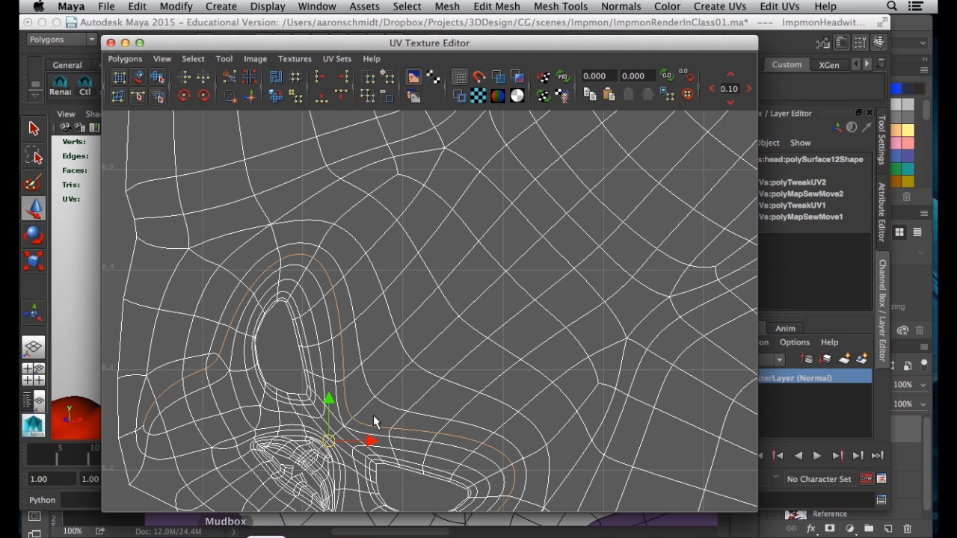
pyautogui.press('space')
pyautogui.moveTo(290, 443); pyautogui.dragTo(292, 401)
pyautogui.click(112, 44)
pyautogui.click(281, 324)
pyautogui.keyDown('alt'); pyautogui.moveTo(282, 330); pyautogui.dragTo(230, 365); pyautogui.keyUp('alt')
pyautogui.keyDown('alt'); pyautogui.moveTo(230, 365); pyautogui.dragTo(350, 334, button='right'); pyautogui.keyUp('alt')
# Select the eye's edge loop and locate it in the UV Texture Editor
pyautogui.moveTo(291, 232); pyautogui.dragTo(290, 201, button='right')
pyautogui.doubleClick(310, 276)
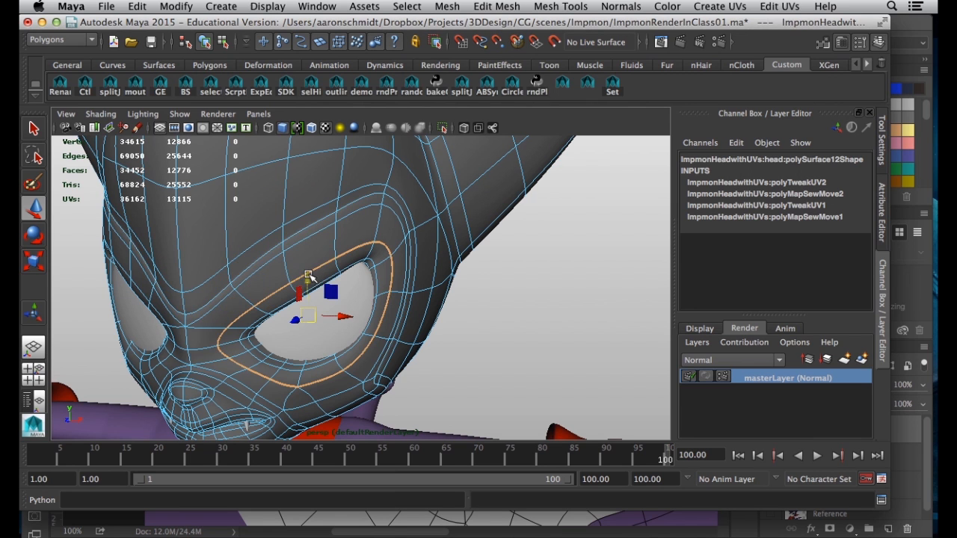
pyautogui.click(316, 7)
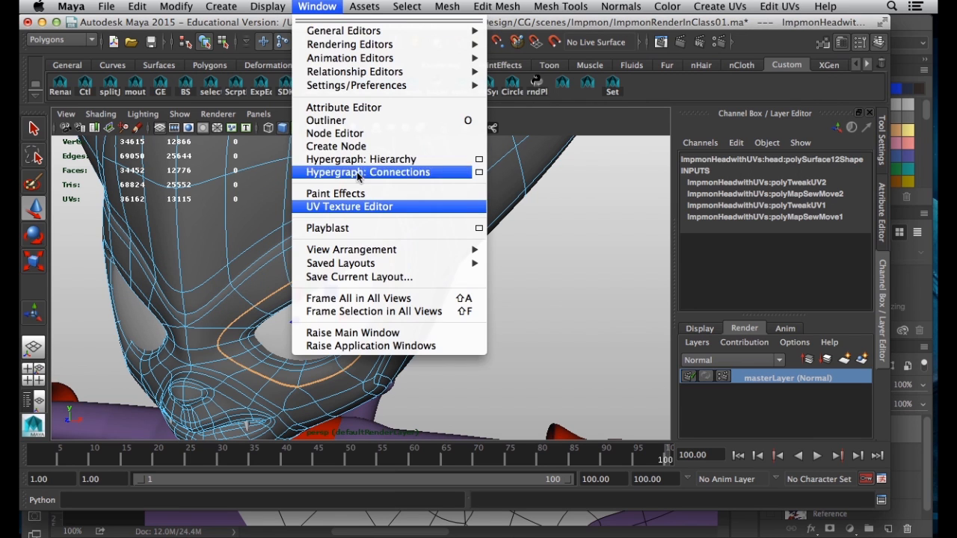
pyautogui.click(358, 206)
pyautogui.keyDown('alt'); pyautogui.moveTo(402, 437); pyautogui.dragTo(374, 294, button='middle'); pyautogui.keyUp('alt')
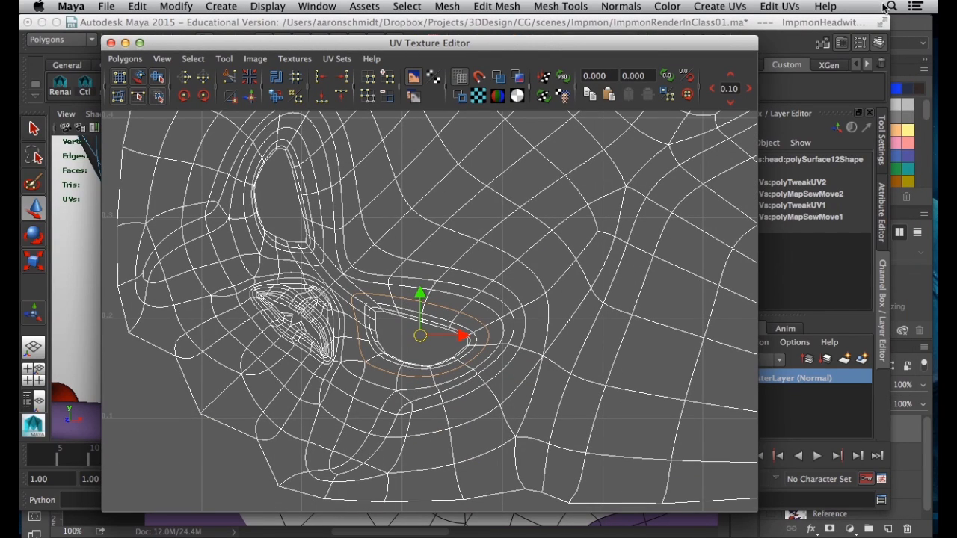
pyautogui.click(900, 30)
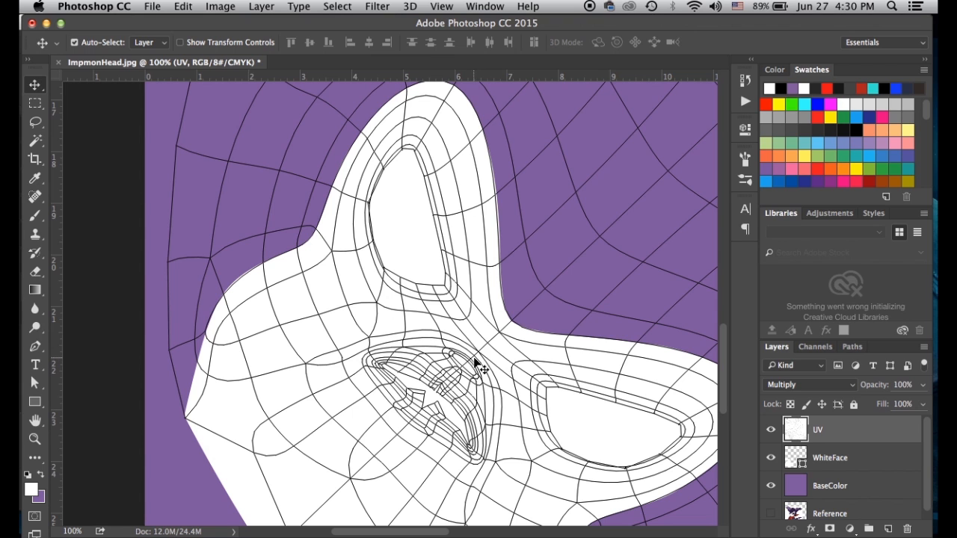
# Draw a closed curved eye shape over the eye opening with the Pen tool
pyautogui.moveTo(548, 177); pyautogui.dragTo(388, 174)
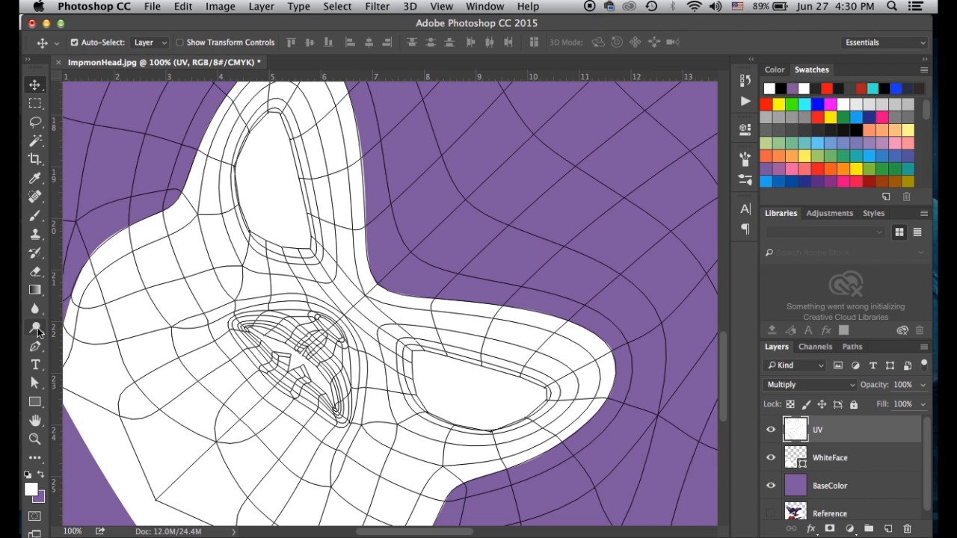
pyautogui.click(35, 346)
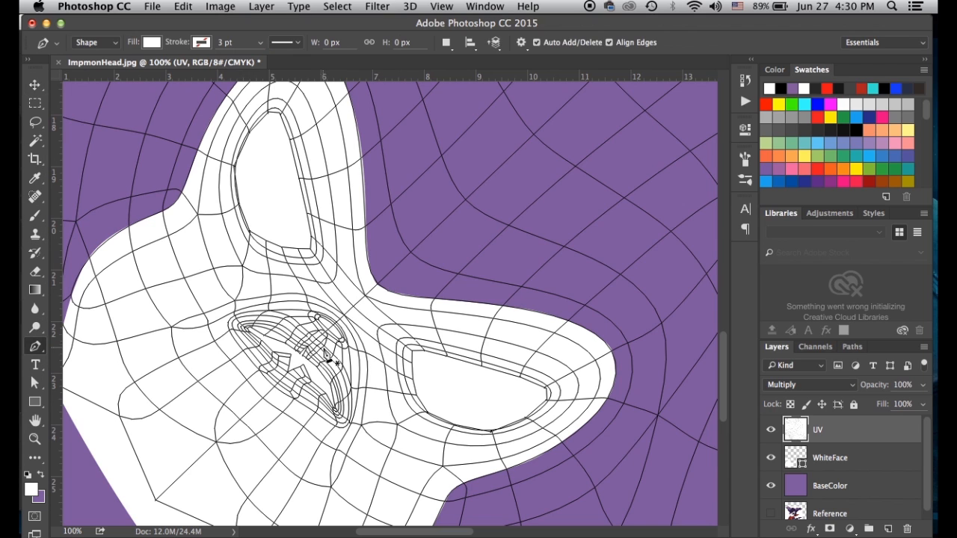
pyautogui.click(375, 323)
pyautogui.moveTo(493, 341); pyautogui.dragTo(509, 342)
pyautogui.moveTo(578, 379); pyautogui.dragTo(578, 396)
pyautogui.moveTo(491, 446); pyautogui.dragTo(427, 448)
pyautogui.moveTo(391, 402); pyautogui.dragTo(397, 420)
pyautogui.click(375, 325)
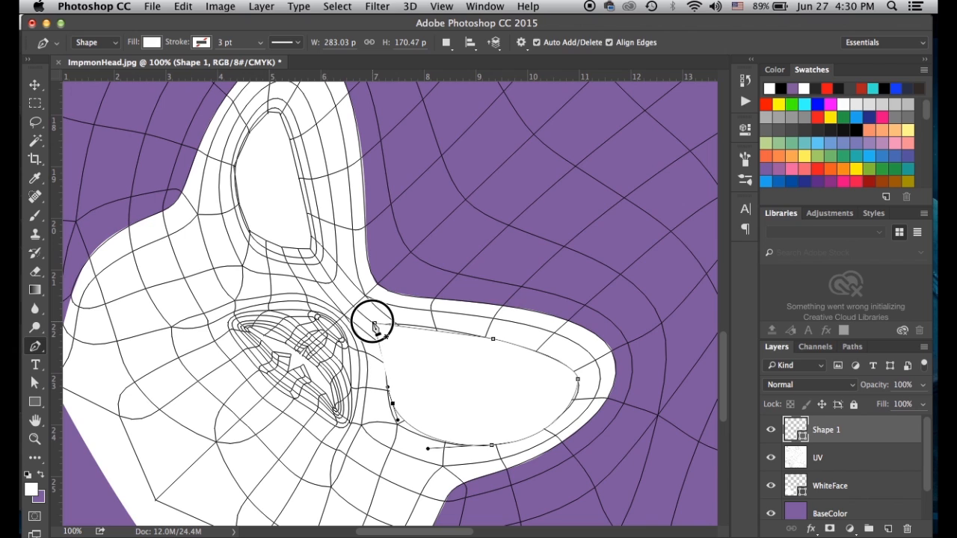
# Move Shape 1 below the UV layer and give it a black fill
pyautogui.click(35, 85)
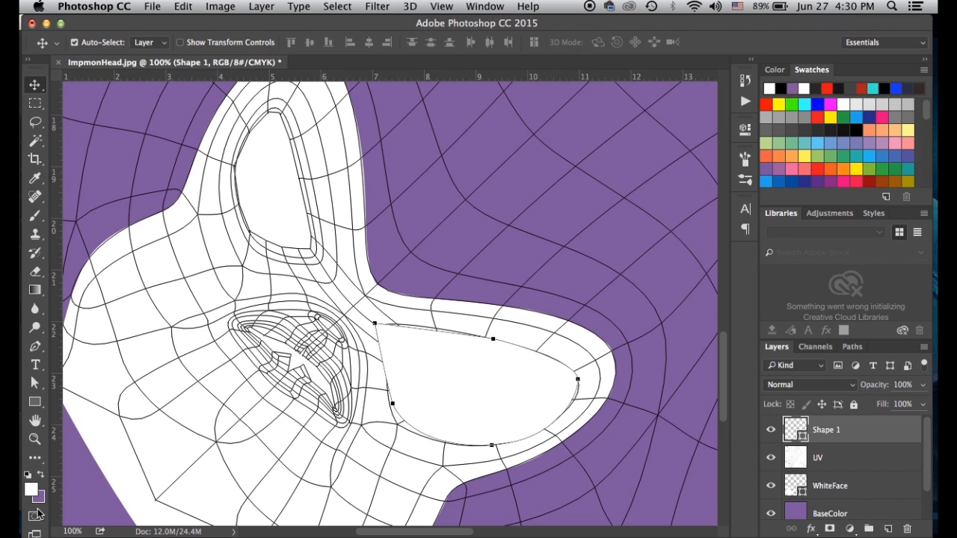
pyautogui.moveTo(797, 432); pyautogui.dragTo(797, 470)
pyautogui.doubleClick(797, 463)
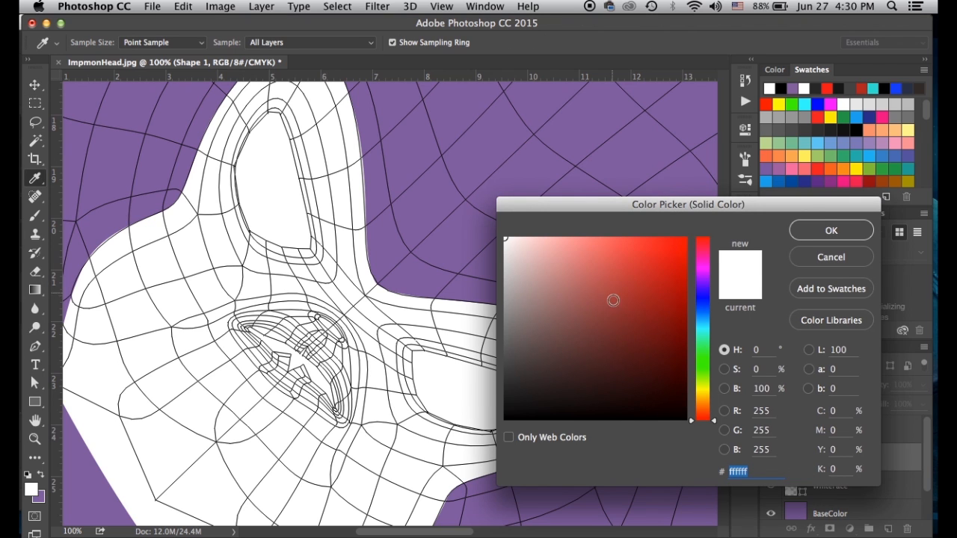
pyautogui.moveTo(614, 299); pyautogui.dragTo(683, 419)
pyautogui.click(829, 230)
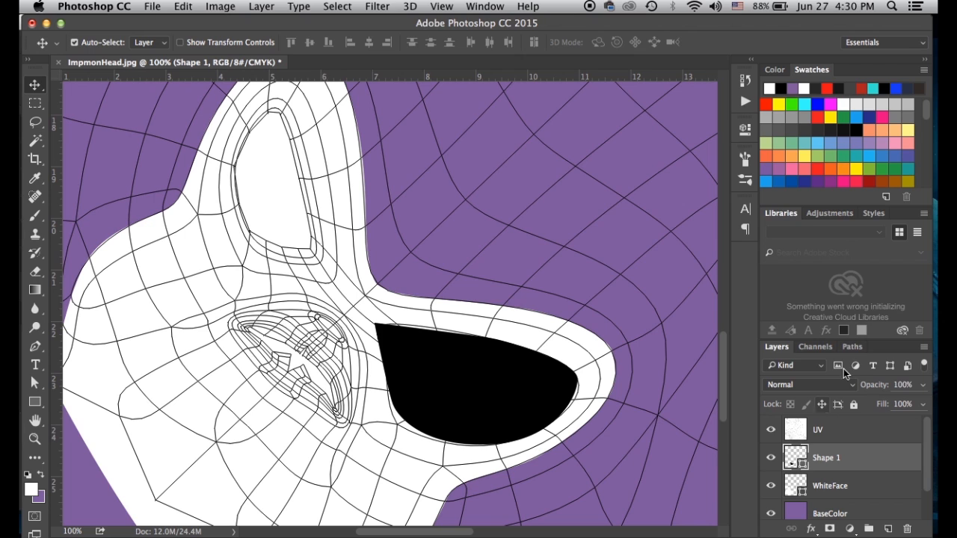
# Try the eye shape at 50% opacity, then restore it to 100%
pyautogui.press('5')
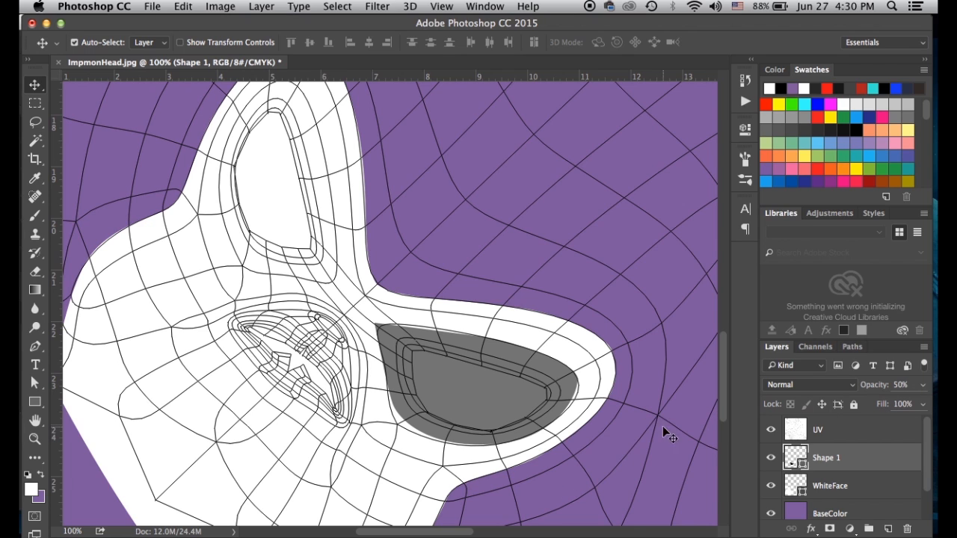
pyautogui.click(924, 385)
pyautogui.moveTo(890, 402); pyautogui.dragTo(934, 405)
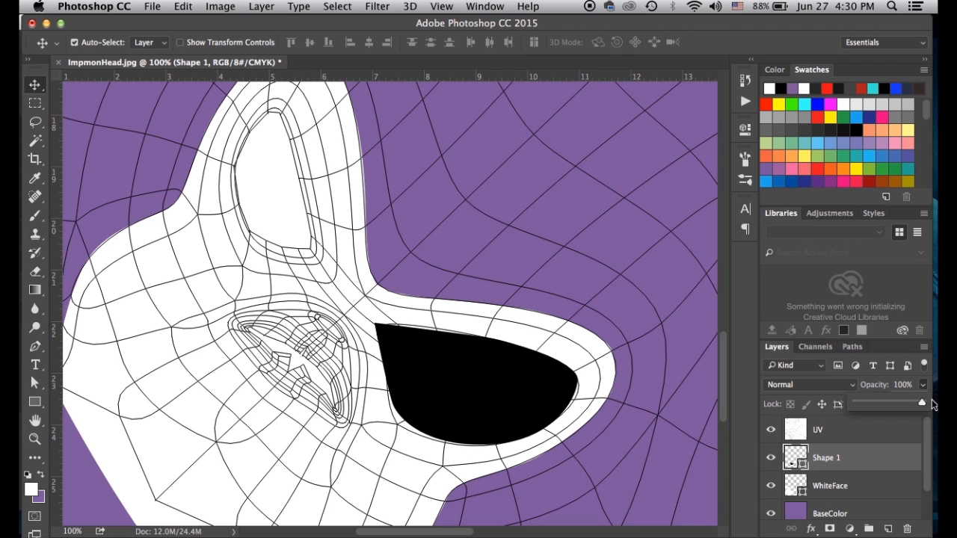
pyautogui.click(830, 430)
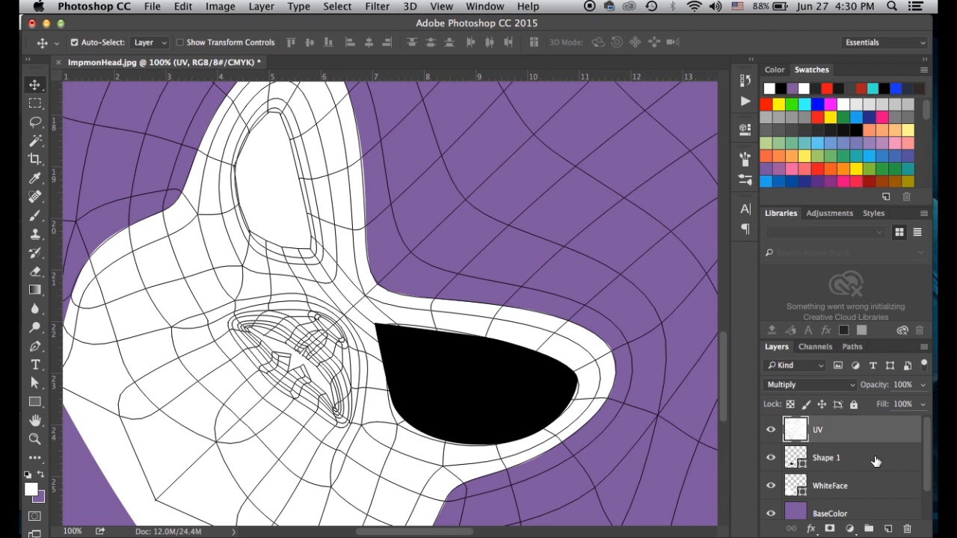
# Rename Shape 1 to 'Eye' and set its opacity to 50%
pyautogui.click(830, 458)
pyautogui.doubleClick(830, 458)
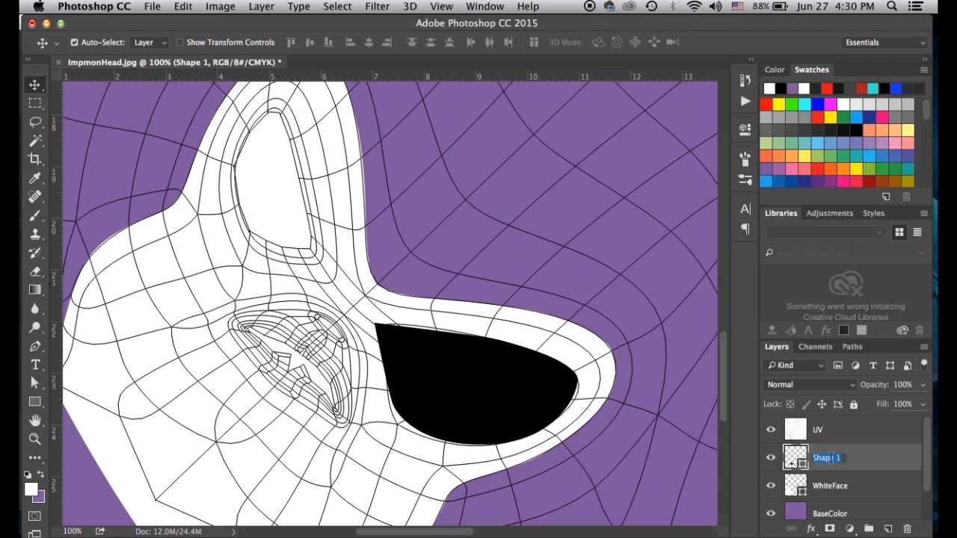
pyautogui.write('E')
pyautogui.press('Return')
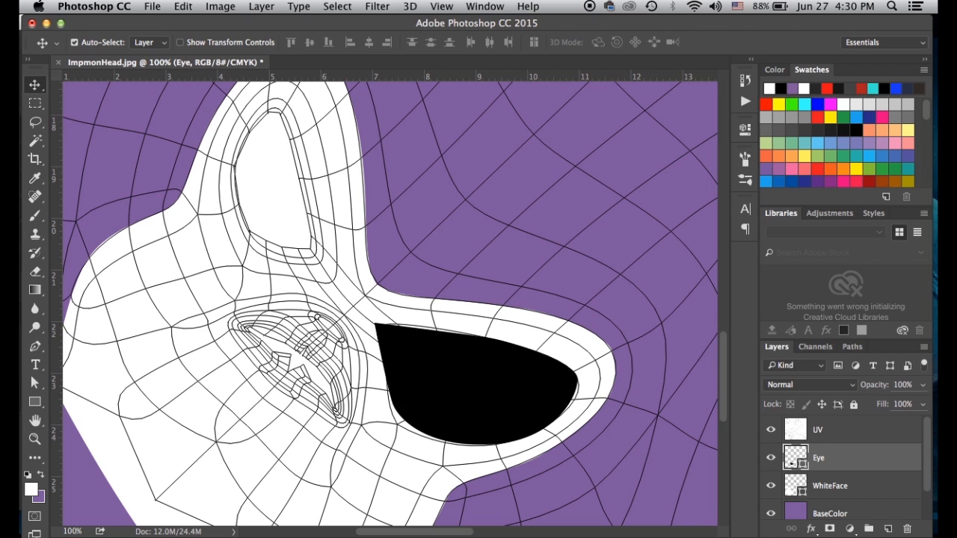
pyautogui.press('5')
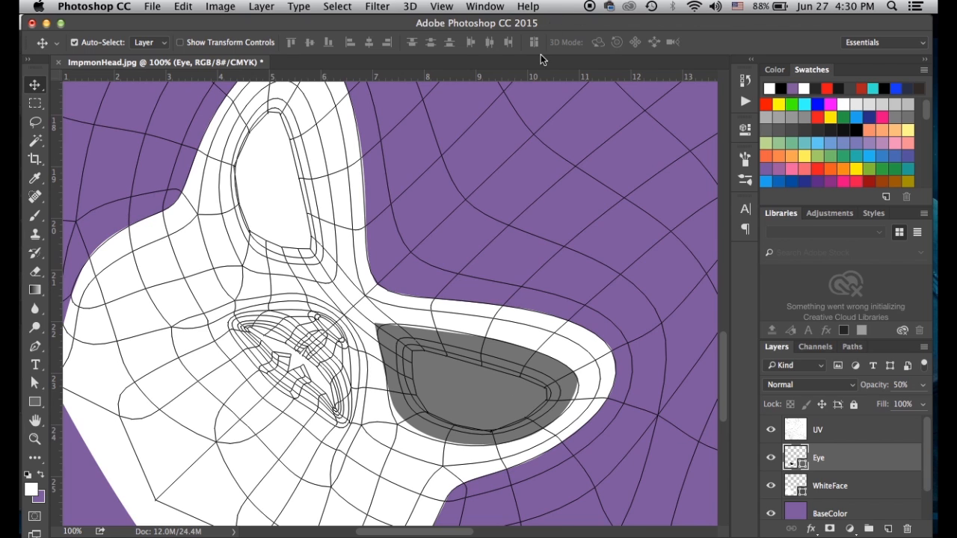
pyautogui.scroll(-2, 838, 500)
# Move the Reference layer above UV, show it for comparison, then hide it again
pyautogui.moveTo(793, 511); pyautogui.dragTo(791, 441)
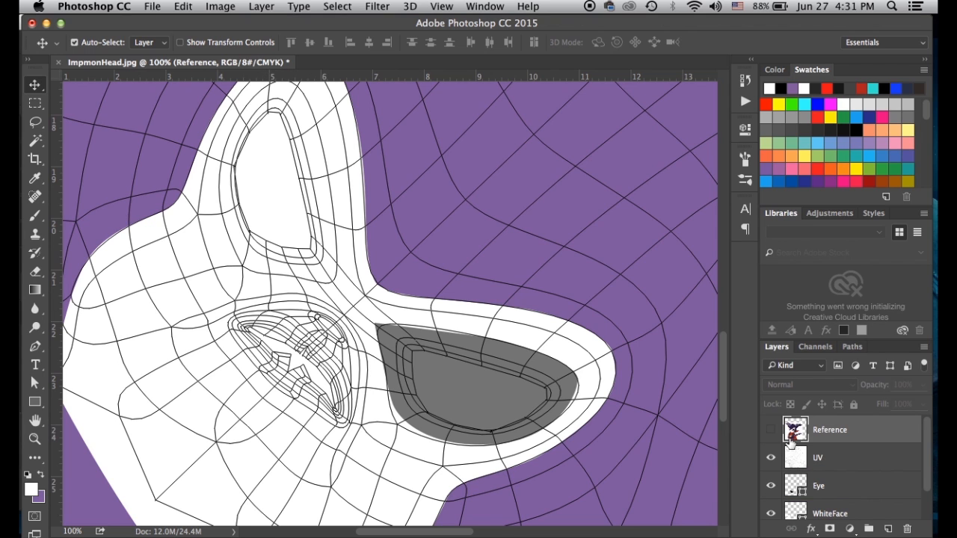
pyautogui.click(771, 430)
pyautogui.scroll(5, 489, 314)
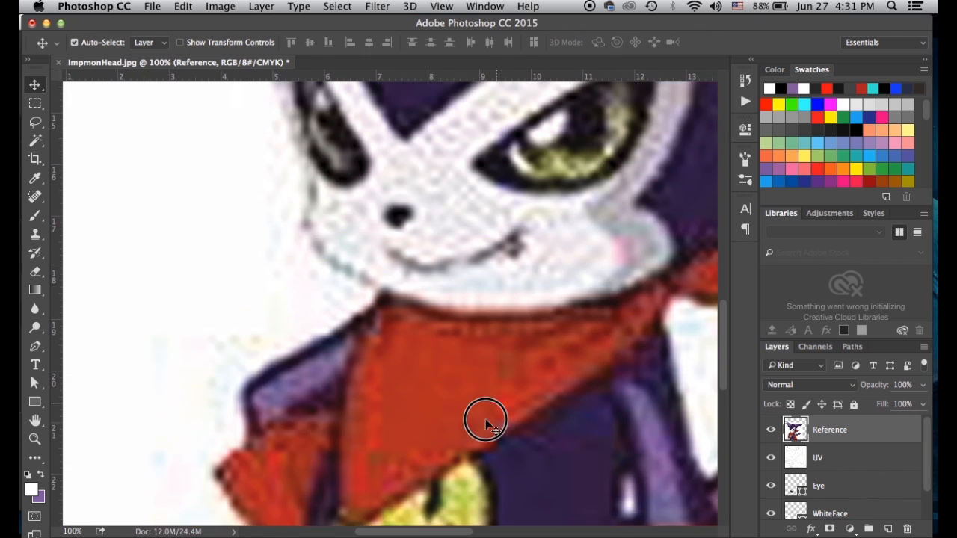
pyautogui.scroll(3, 486, 424)
pyautogui.hscroll(1, 485, 424)
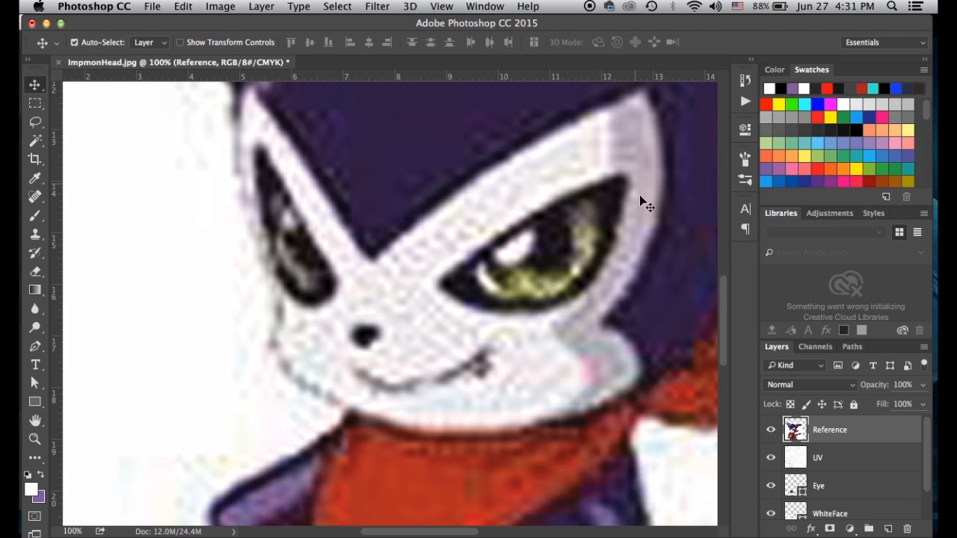
pyautogui.click(771, 430)
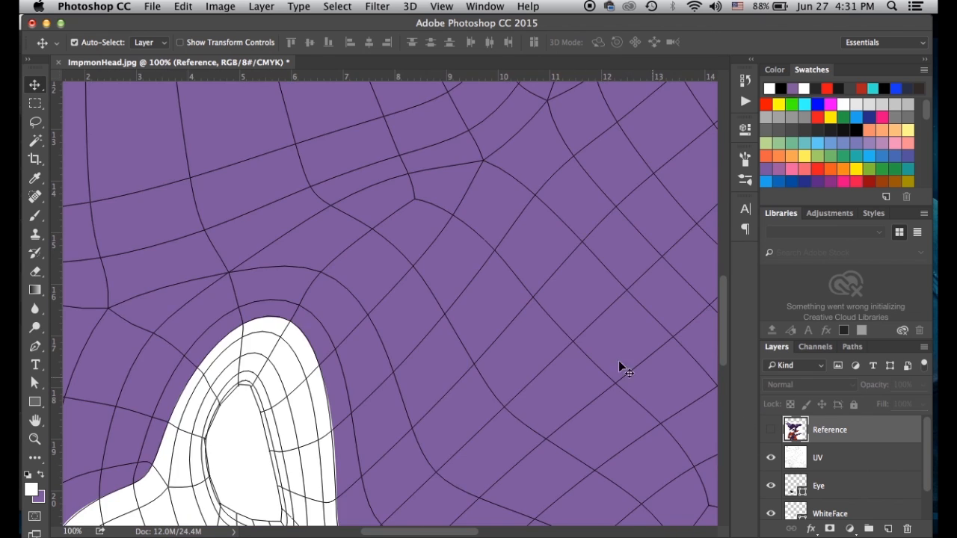
pyautogui.scroll(-10, 552, 381)
pyautogui.hscroll(1, 551, 381)
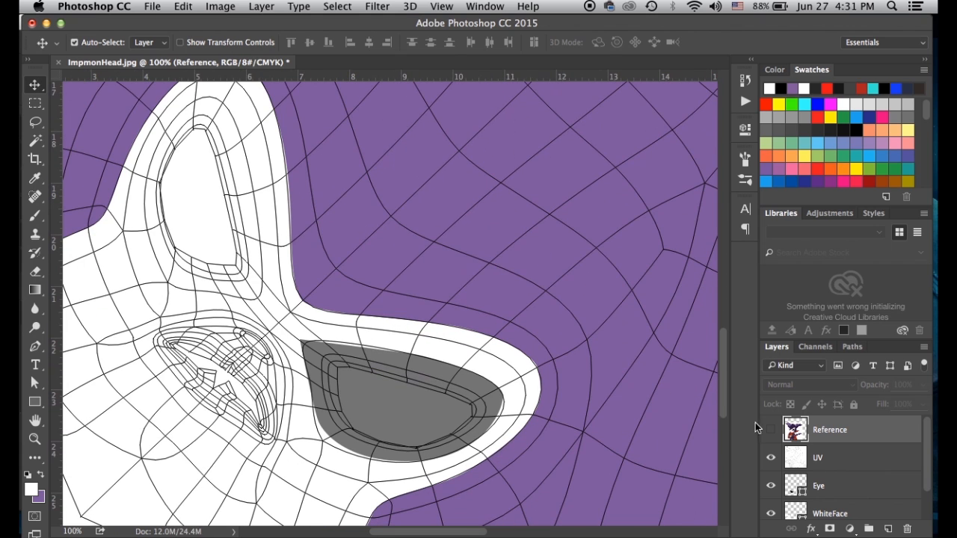
# Select the Eye layer, dismiss the iBooks sign-in prompt and bring Photoshop back to front
pyautogui.click(795, 482)
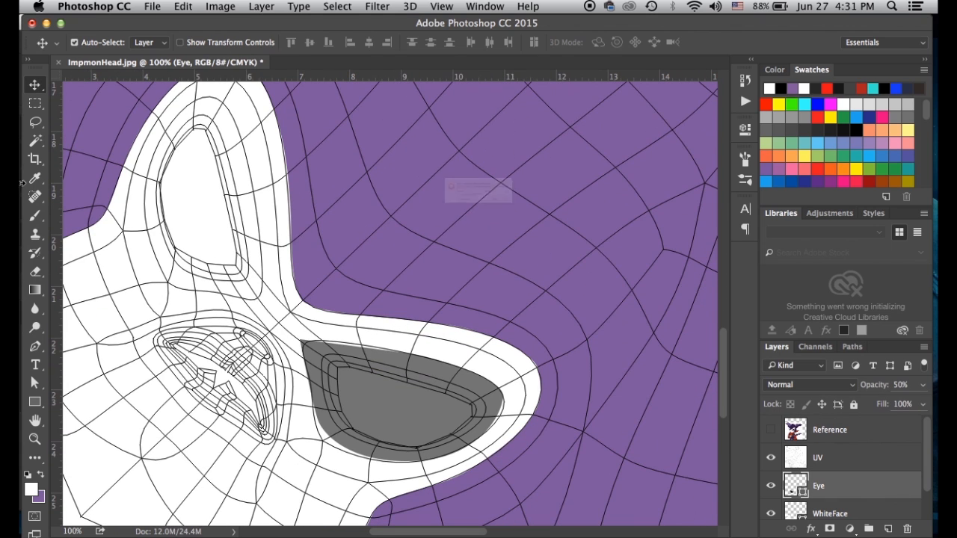
pyautogui.click(564, 246)
pyautogui.press('super+Tab')
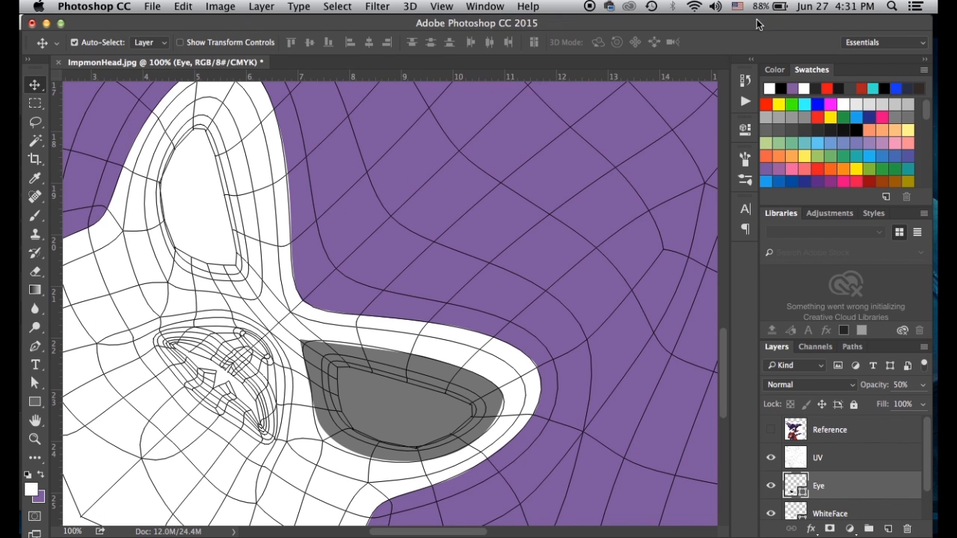
pyautogui.click(760, 22)
# Browse the path selection and pen tool variants in the toolbar
pyautogui.click(33, 385)
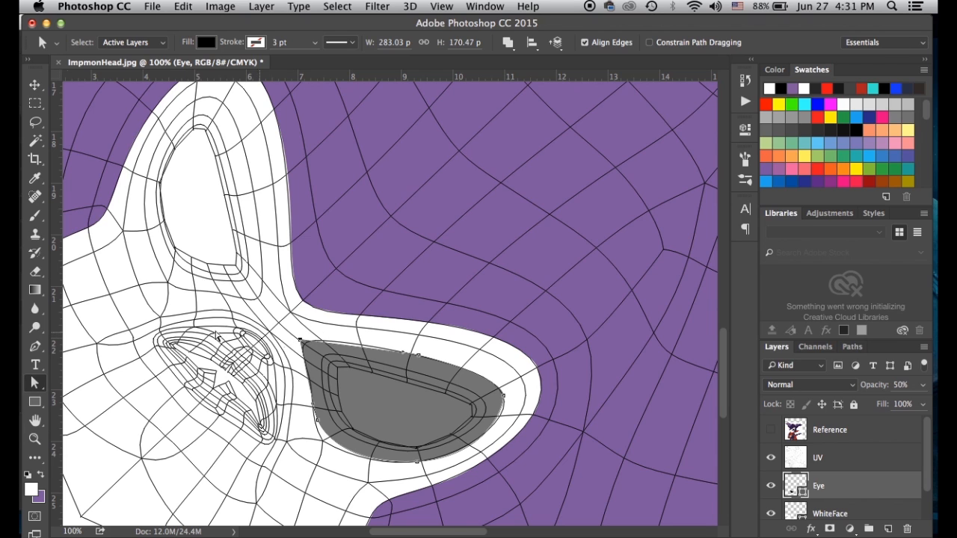
pyautogui.click(37, 385)
pyautogui.click(37, 385)
pyautogui.moveTo(39, 347); pyautogui.dragTo(78, 399)
pyautogui.moveTo(303, 335); pyautogui.dragTo(310, 333)
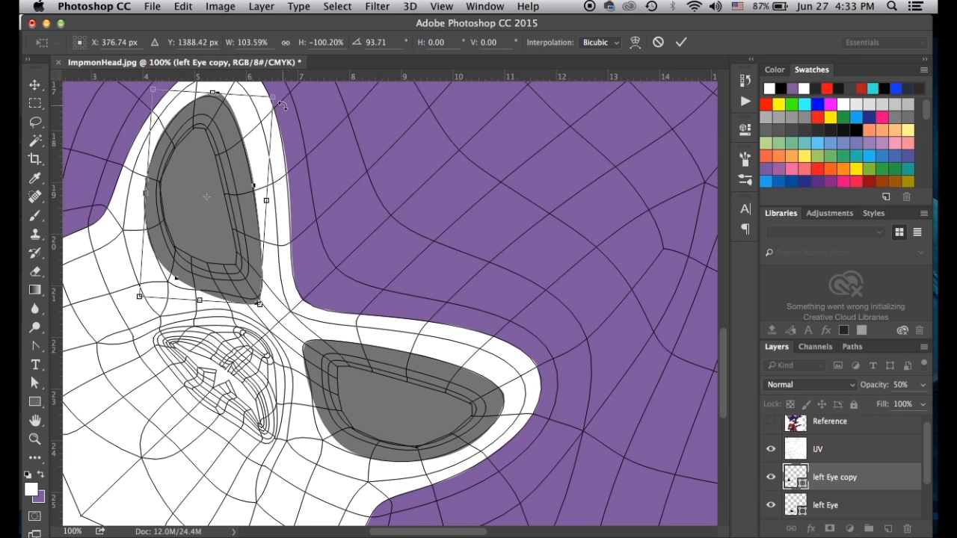
# Rotate the copied eye to about 91.4° over the upper eye socket and apply the transform
pyautogui.moveTo(282, 96); pyautogui.dragTo(277, 95)
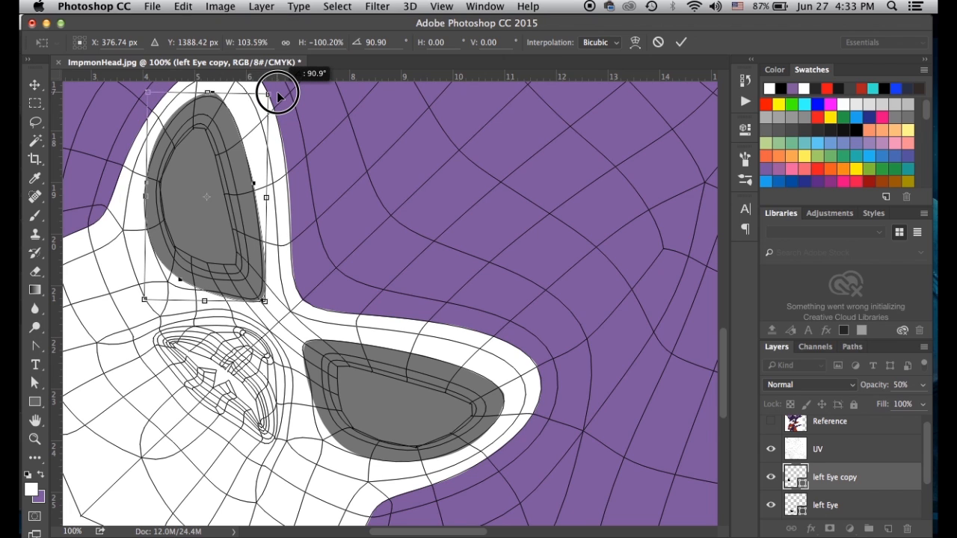
pyautogui.moveTo(241, 144); pyautogui.dragTo(241, 142)
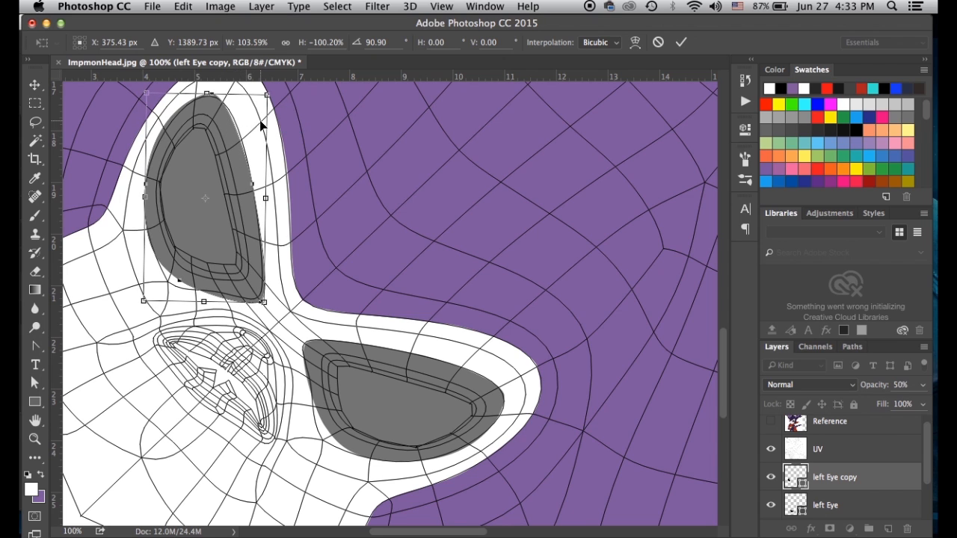
pyautogui.moveTo(278, 87); pyautogui.dragTo(285, 95)
pyautogui.moveTo(265, 321); pyautogui.dragTo(274, 319)
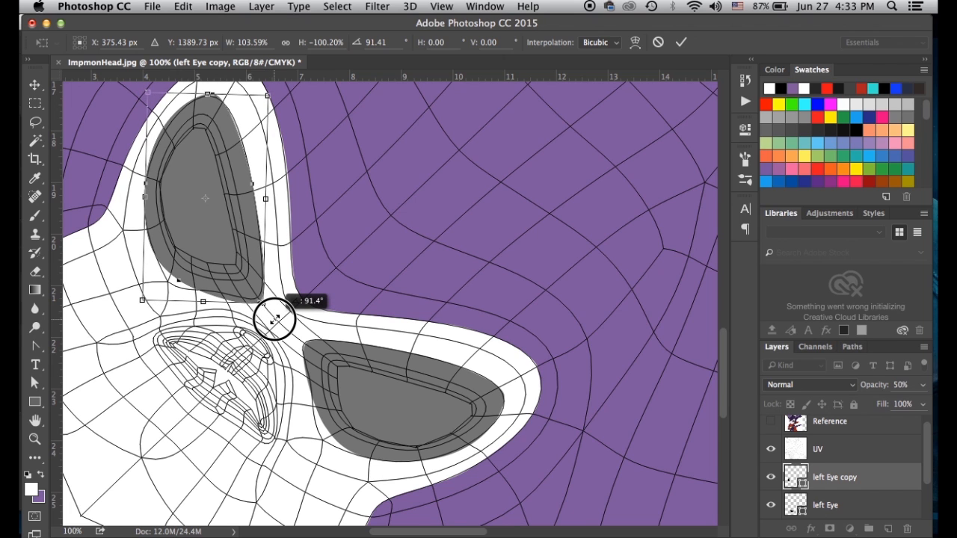
pyautogui.moveTo(274, 320); pyautogui.dragTo(274, 319)
pyautogui.press('Return')
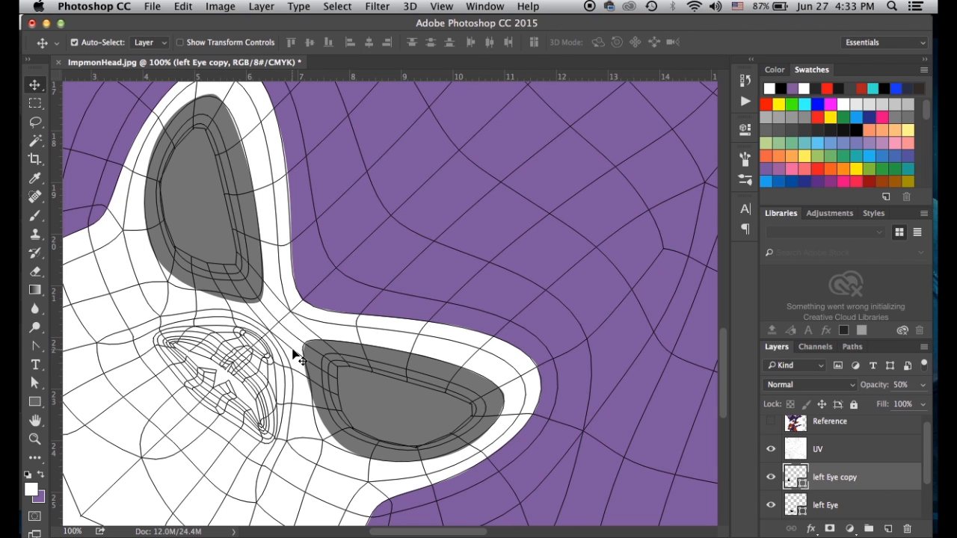
# Toggle the UV wireframe and Reference image on and off to check both eyes
pyautogui.click(771, 449)
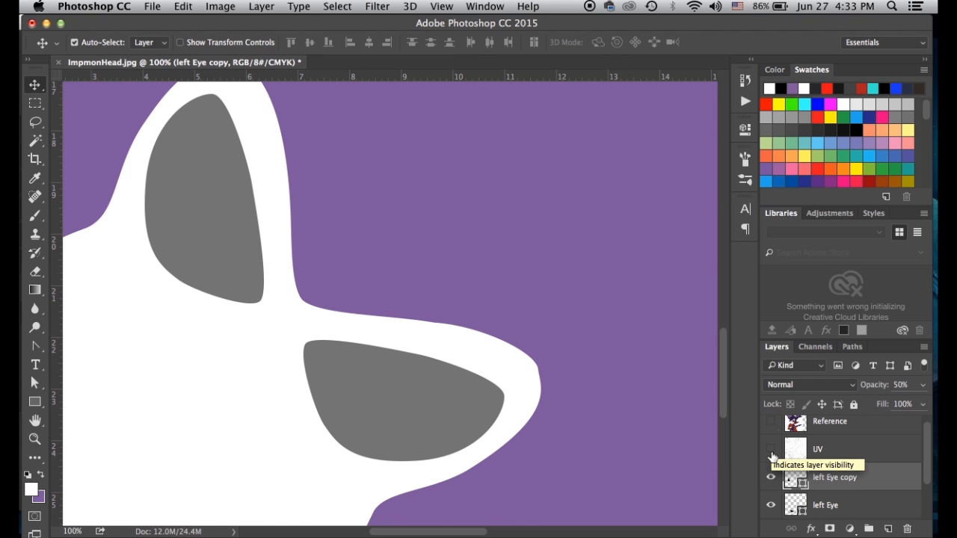
pyautogui.click(772, 453)
pyautogui.click(772, 453)
pyautogui.click(771, 453)
pyautogui.click(772, 453)
pyautogui.click(771, 453)
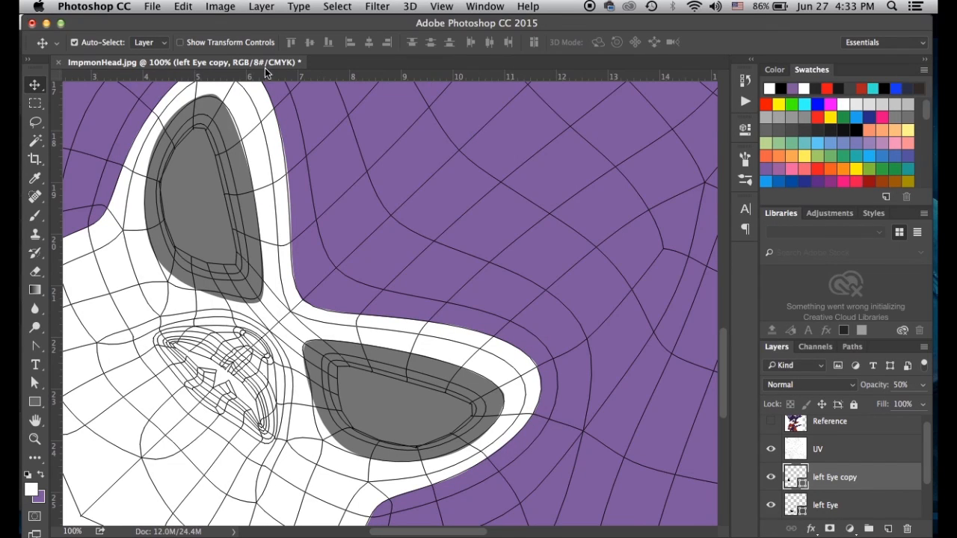
pyautogui.click(772, 423)
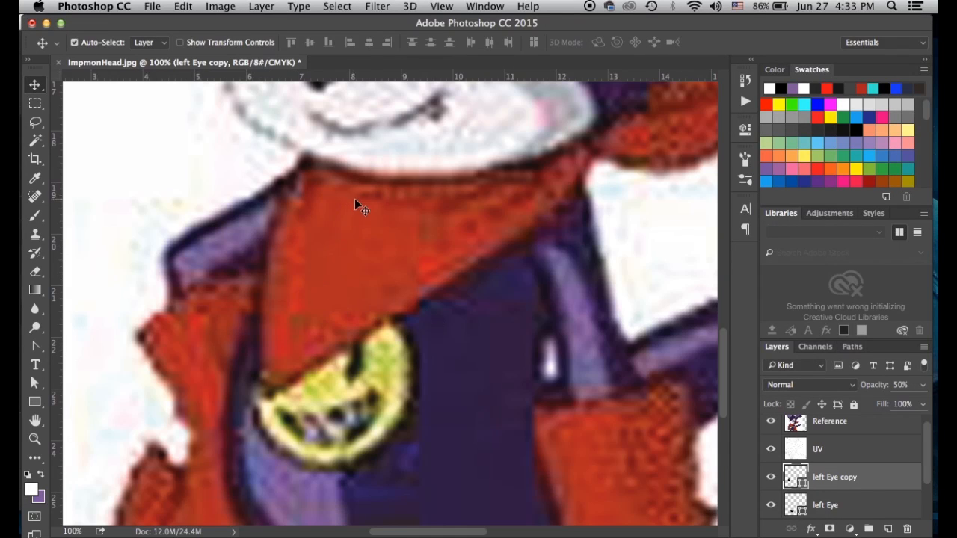
pyautogui.scroll(5, 357, 224)
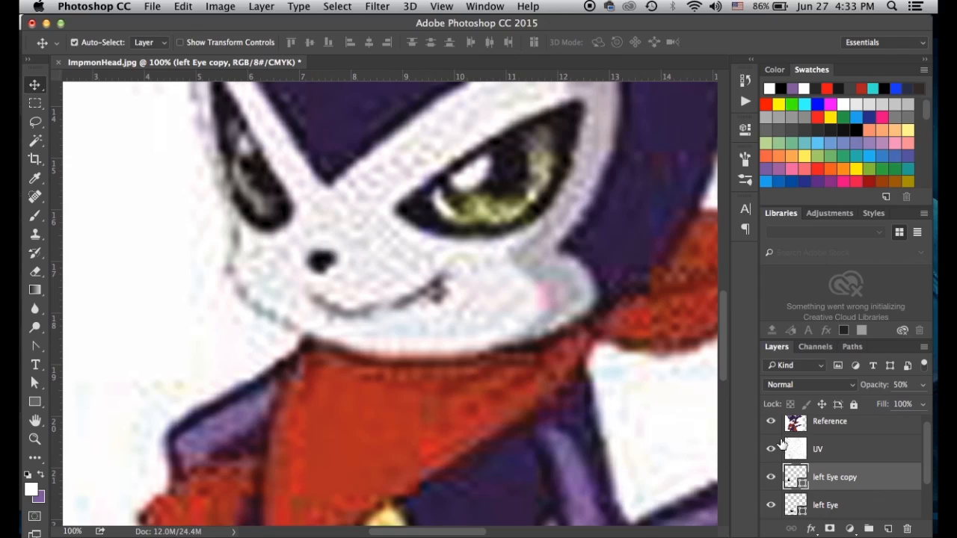
pyautogui.click(771, 422)
pyautogui.scroll(-1, 808, 476)
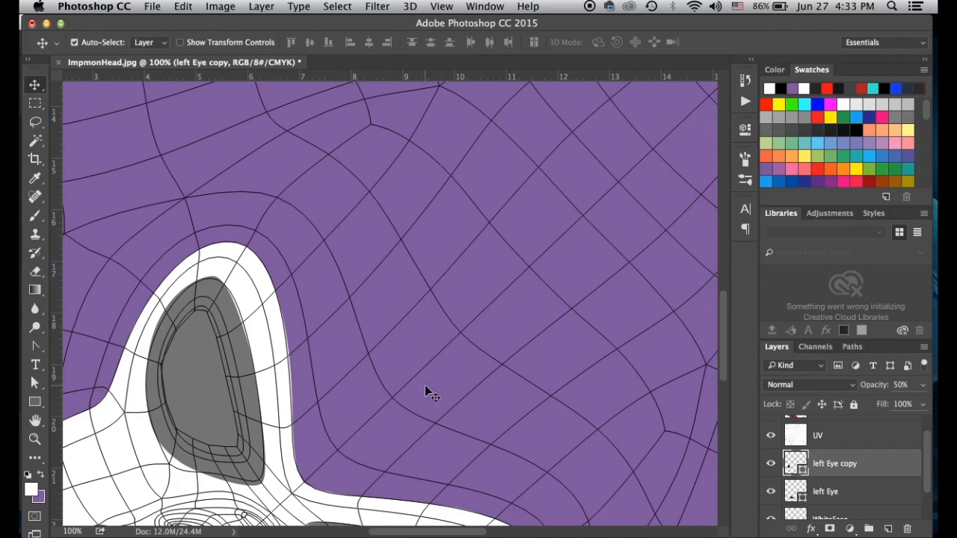
pyautogui.scroll(-5, 426, 388)
# Rename the left Eye copy layer to 'right eye' and delete the stray new layer
pyautogui.click(822, 464)
pyautogui.doubleClick(822, 465)
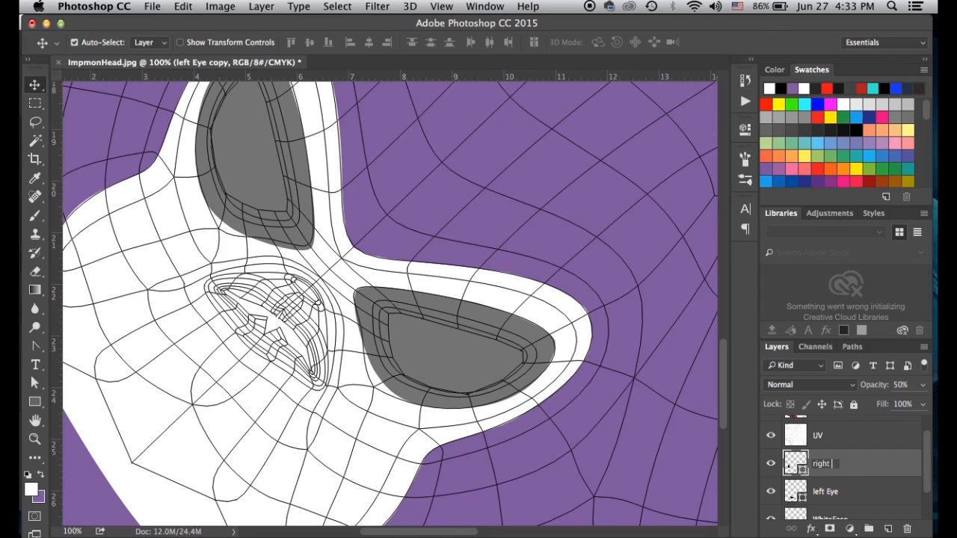
pyautogui.press('Return')
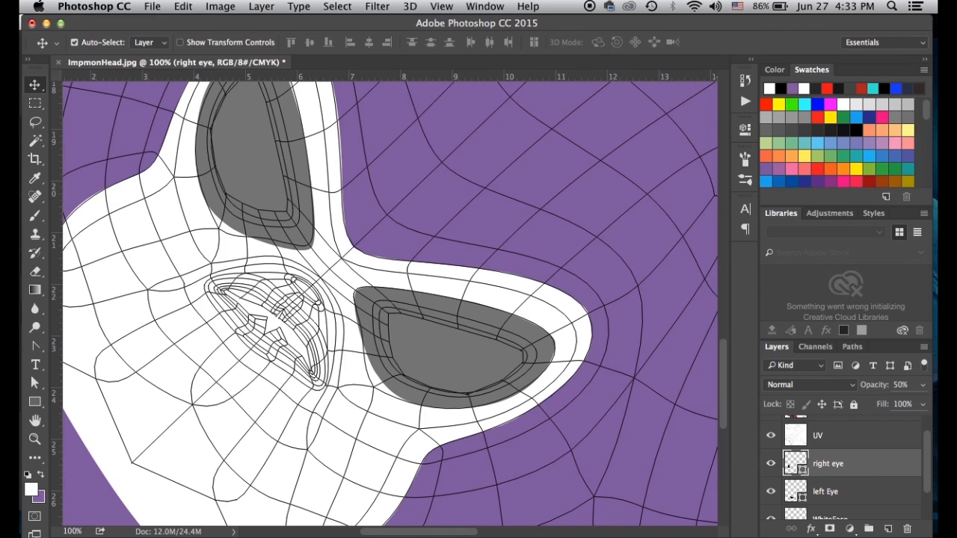
pyautogui.click(889, 528)
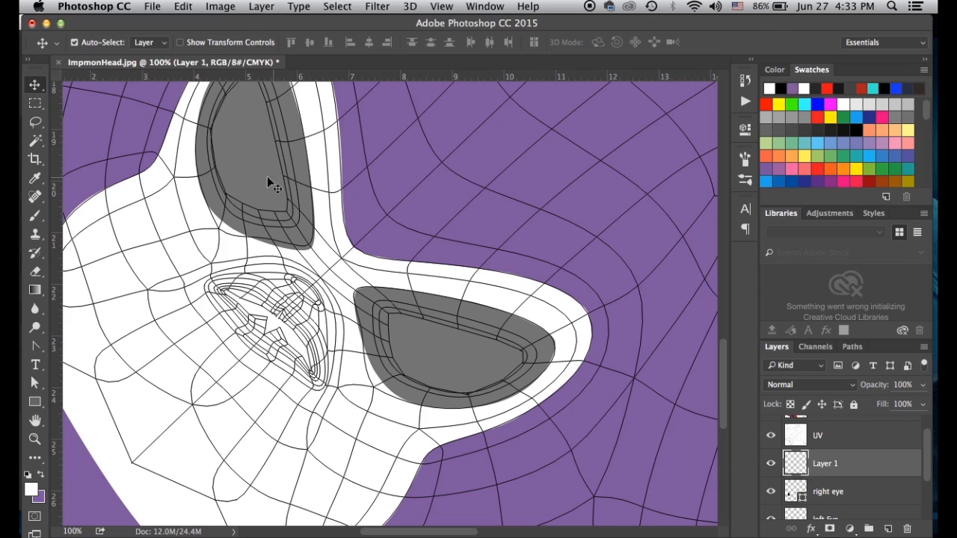
pyautogui.moveTo(797, 464); pyautogui.dragTo(909, 531)
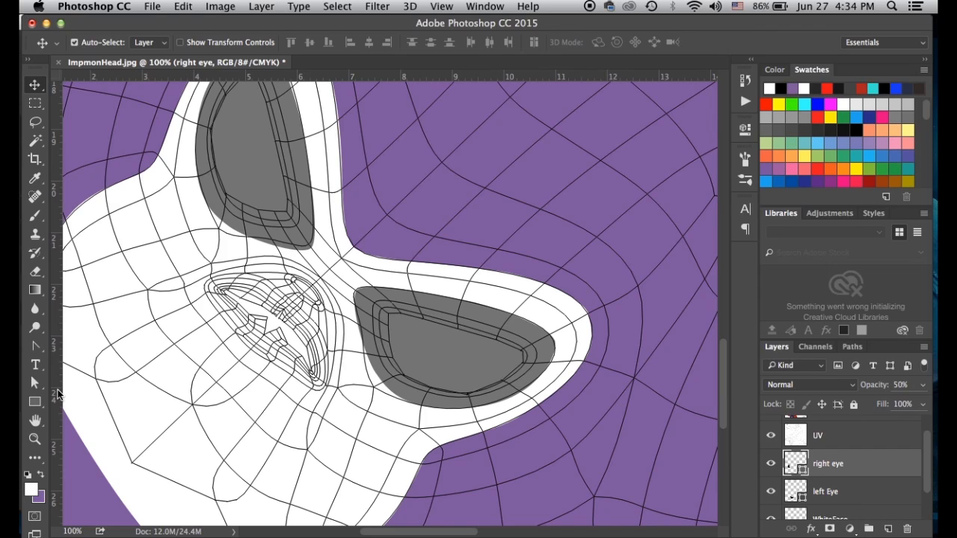
pyautogui.click(39, 345)
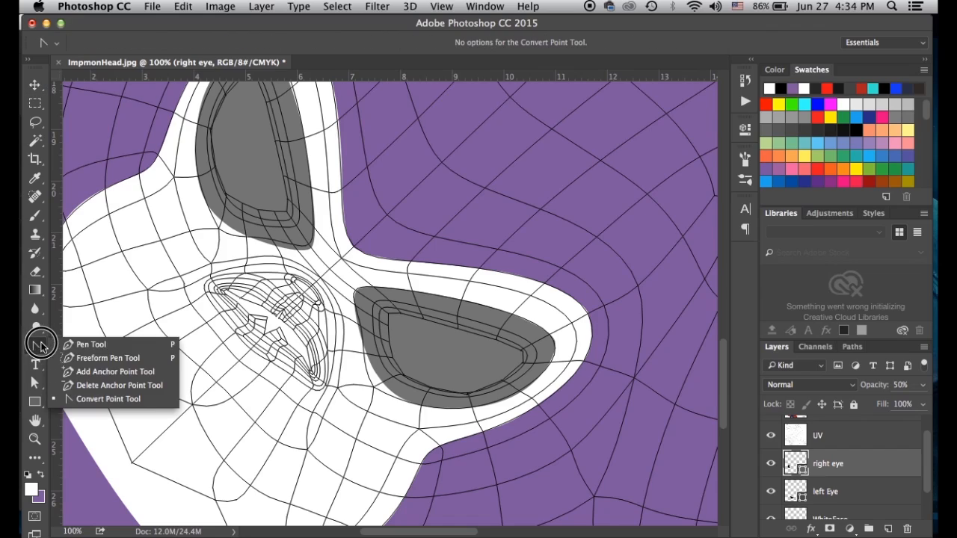
# Draw a closed elliptical nose outline with the Pen tool at 300% zoom
pyautogui.click(90, 345)
pyautogui.press('super+equal')
pyautogui.press('super+equal')
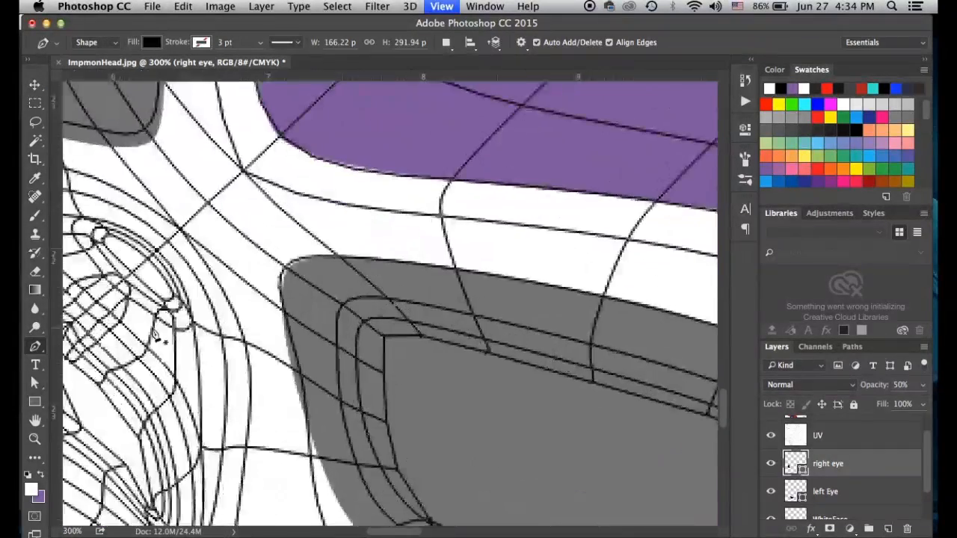
pyautogui.hscroll(-5, 157, 335)
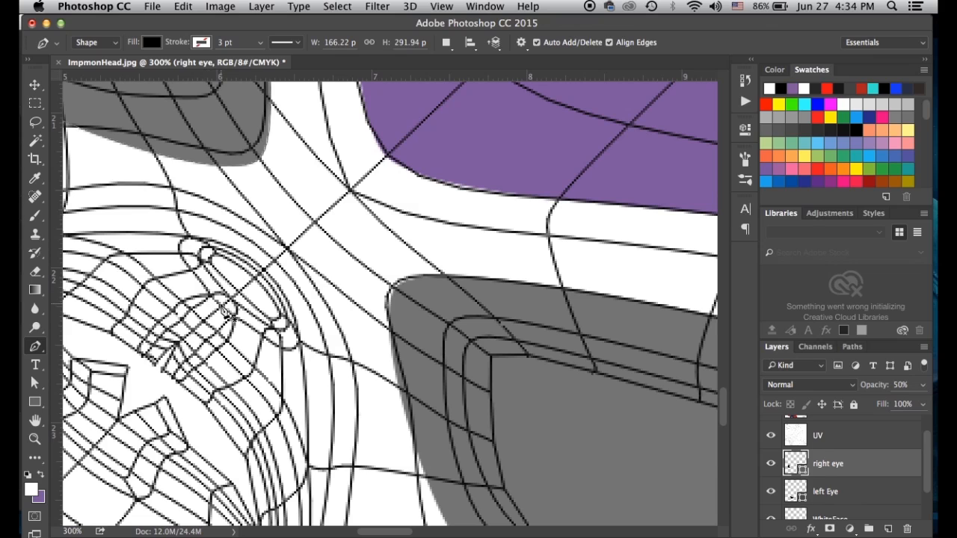
pyautogui.click(221, 307)
pyautogui.moveTo(185, 240); pyautogui.dragTo(206, 230)
pyautogui.moveTo(260, 267); pyautogui.dragTo(269, 280)
pyautogui.keyDown('alt'); pyautogui.click(260, 267); pyautogui.keyUp('alt')
pyautogui.moveTo(297, 343); pyautogui.dragTo(273, 358)
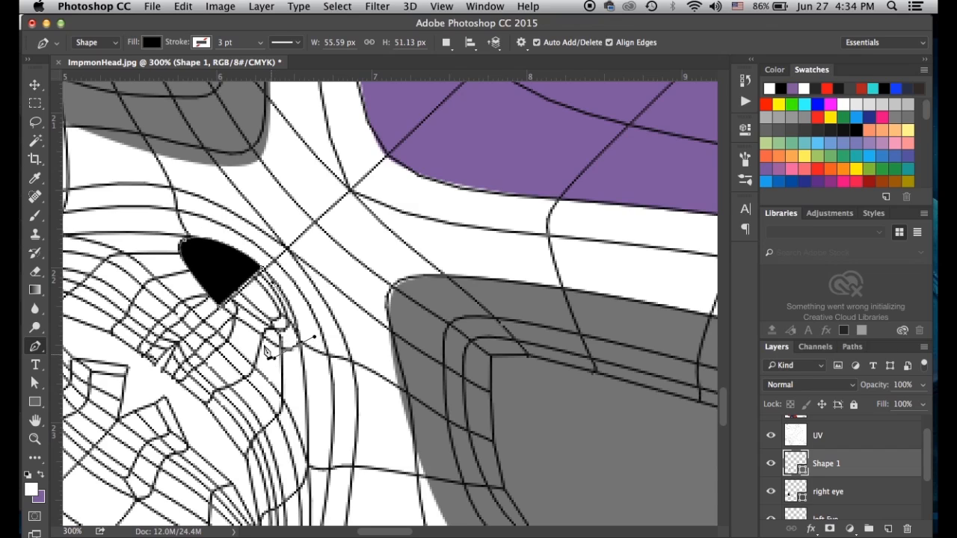
pyautogui.click(223, 309)
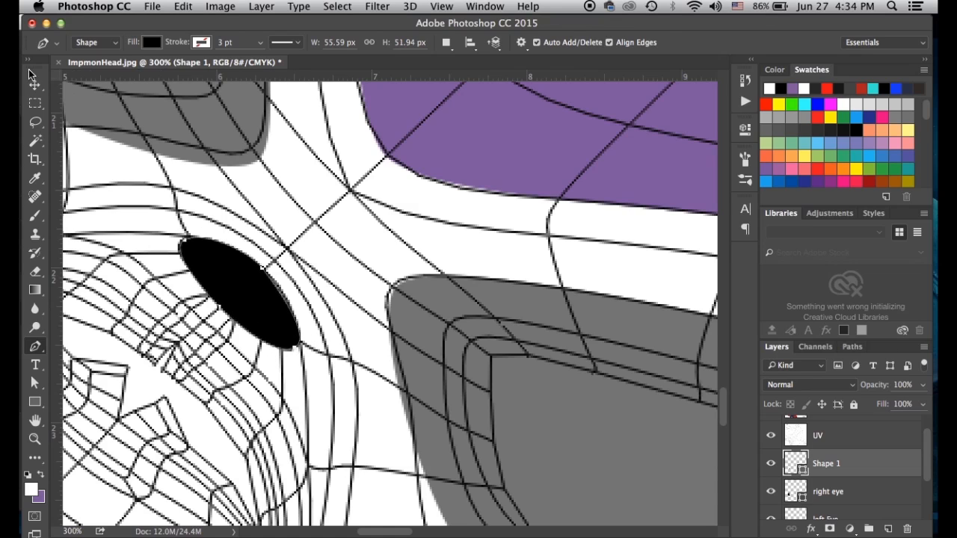
# Refine the nose ellipse's anchor points and rename its layer 'nose'
pyautogui.click(36, 381)
pyautogui.moveTo(296, 348); pyautogui.dragTo(309, 333)
pyautogui.moveTo(261, 265); pyautogui.dragTo(292, 329)
pyautogui.doubleClick(822, 464)
pyautogui.write('nose')
pyautogui.press('Return')
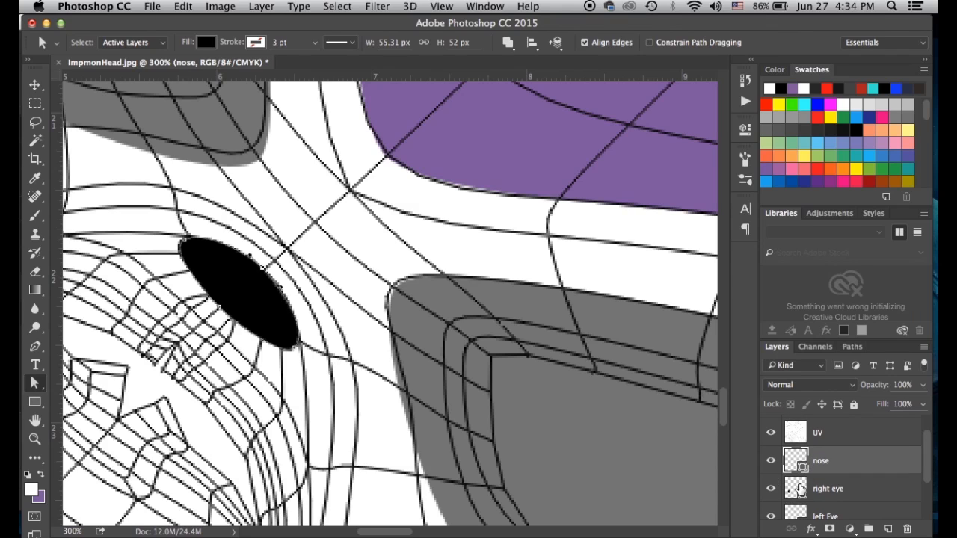
# Set the right eye and left Eye layers to 100% opacity and zoom out to the whole head
pyautogui.click(799, 490)
pyautogui.press('0')
pyautogui.click(804, 517)
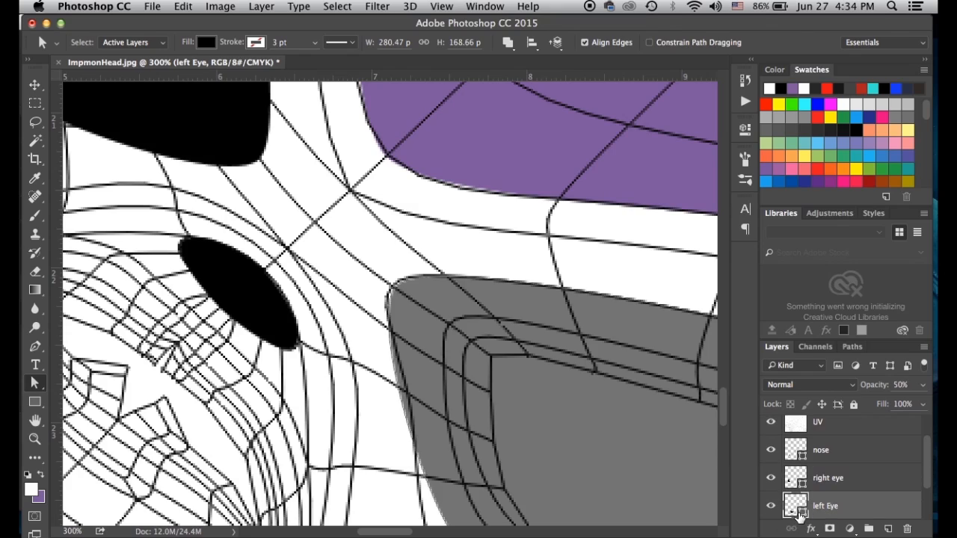
pyautogui.press('0')
pyautogui.press('super+minus')
pyautogui.press('super+minus')
pyautogui.press('super+minus')
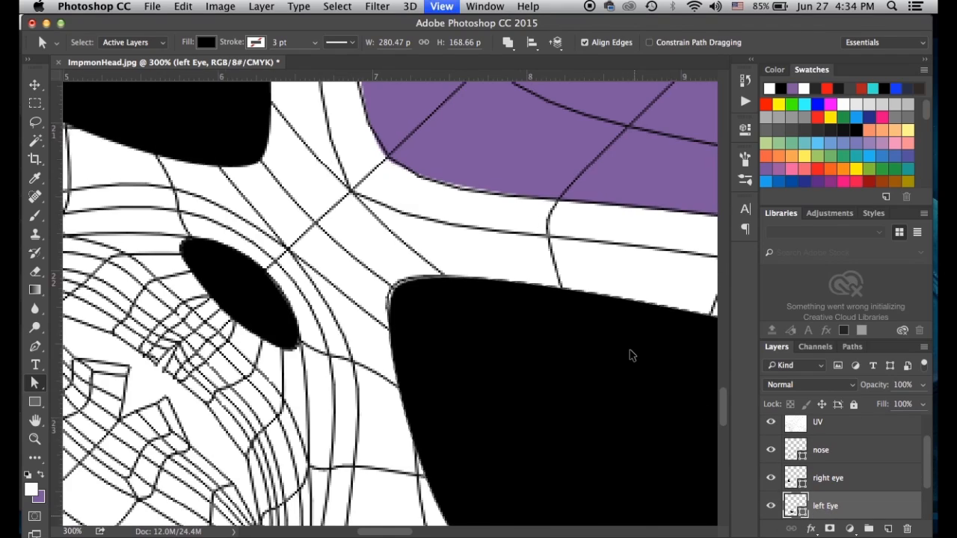
pyautogui.press('super+minus')
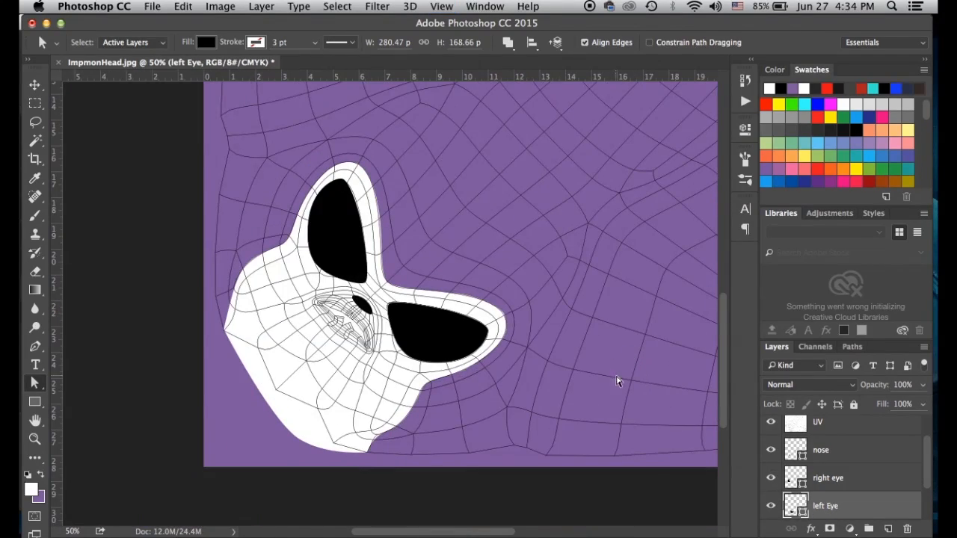
pyautogui.scroll(1, 815, 441)
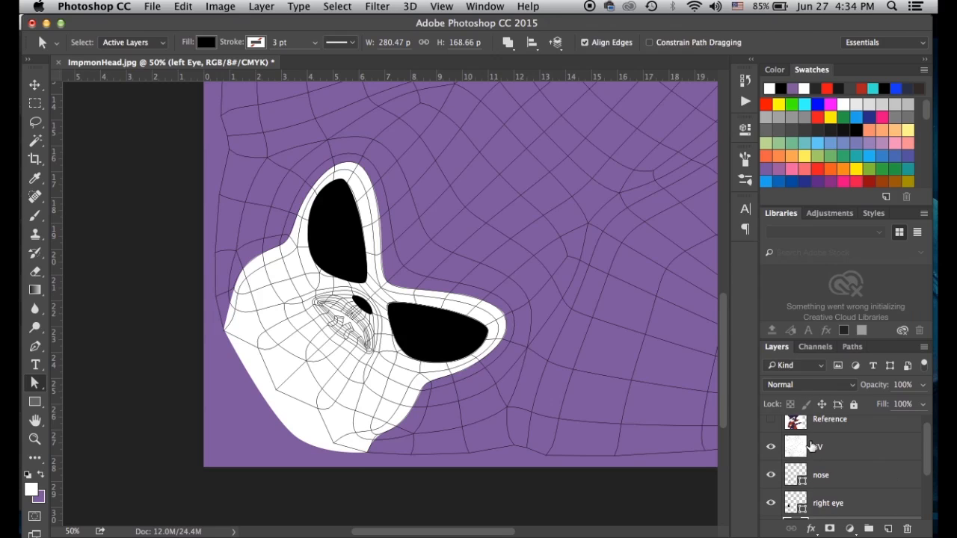
pyautogui.scroll(-1, 801, 456)
pyautogui.scroll(-2, 795, 454)
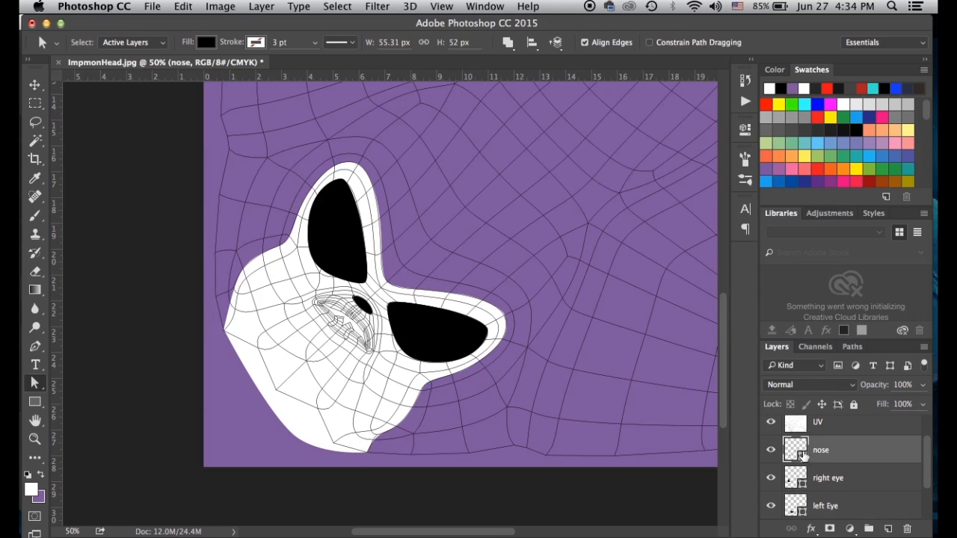
# Inspect BaseColor's layer style and the nose fill colour unchanged, then reopen BaseColor's layer style
pyautogui.keyDown('shift'); pyautogui.click(796, 507); pyautogui.keyUp('shift')
pyautogui.doubleClick(797, 509)
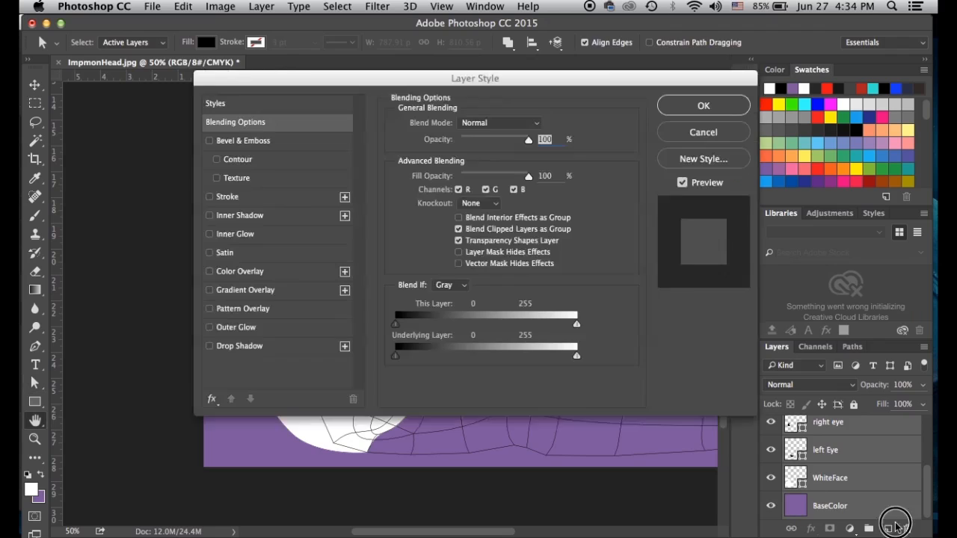
pyautogui.press('Return')
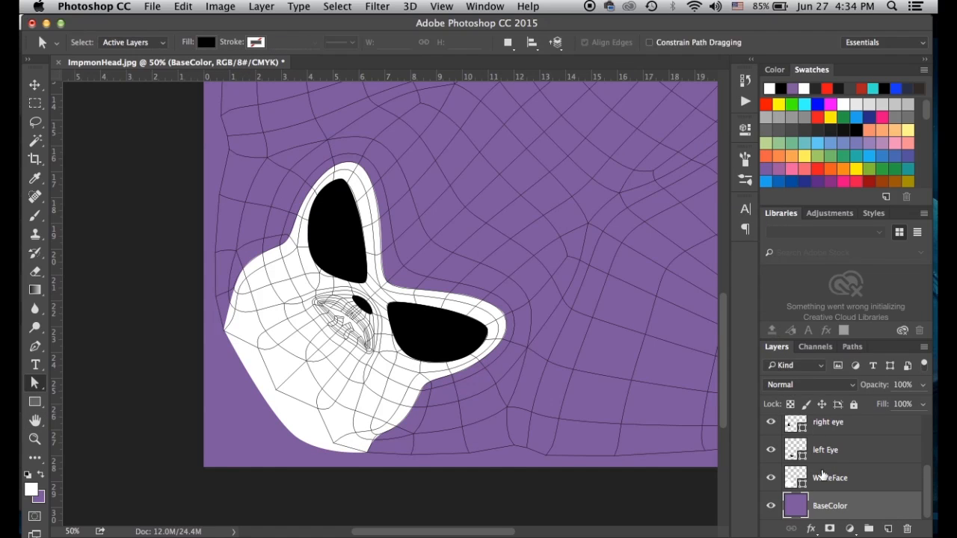
pyautogui.scroll(3, 815, 467)
pyautogui.doubleClick(791, 467)
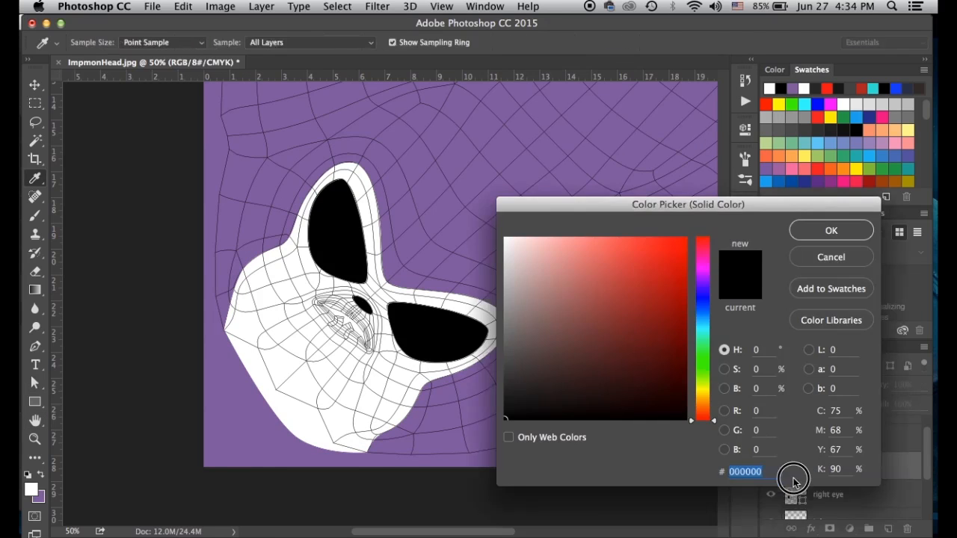
pyautogui.click(823, 258)
pyautogui.scroll(-3, 815, 471)
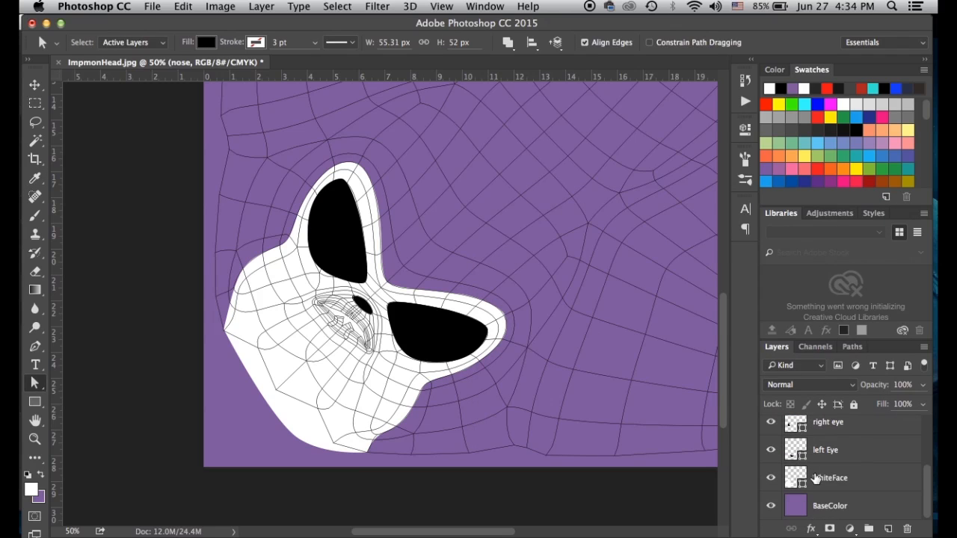
pyautogui.keyDown('shift'); pyautogui.click(797, 508); pyautogui.keyUp('shift')
pyautogui.doubleClick(795, 508)
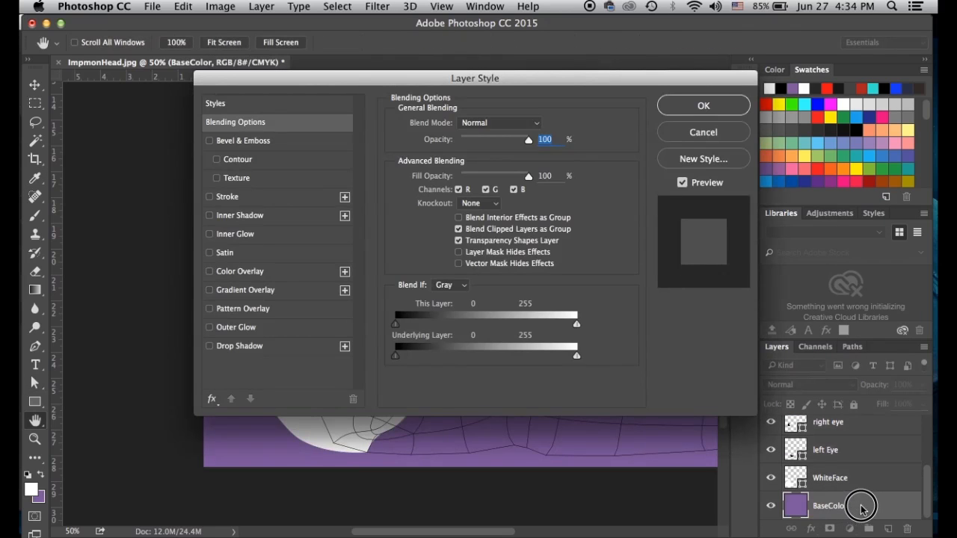
# Group the layers from UV down to BaseColor into a new group named 'Color'
pyautogui.click(703, 135)
pyautogui.scroll(3, 885, 490)
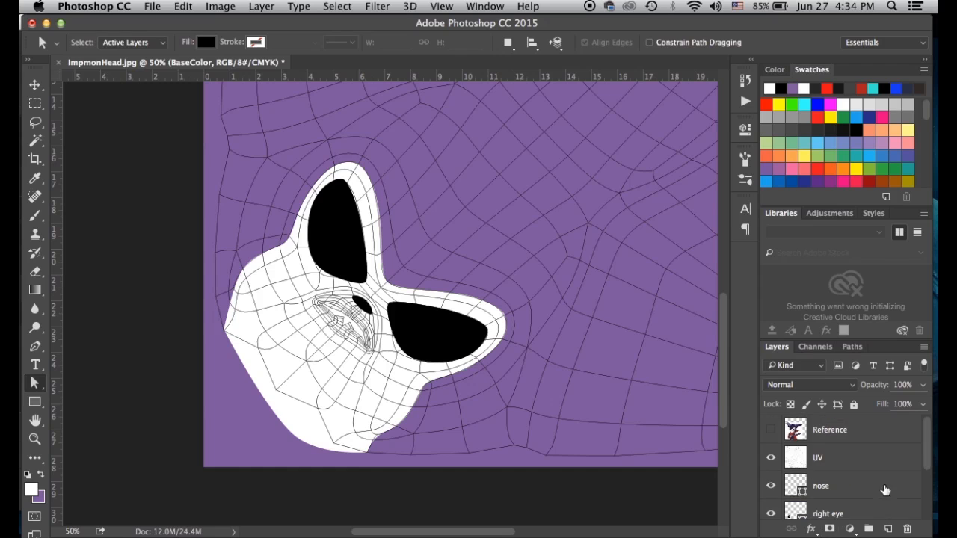
pyautogui.keyDown('shift'); pyautogui.click(799, 459); pyautogui.keyUp('shift')
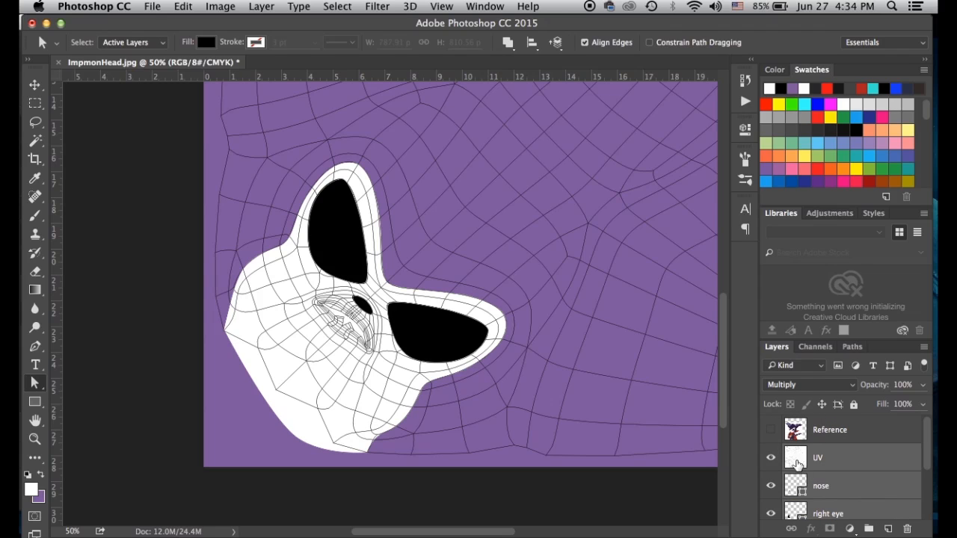
pyautogui.click(868, 529)
pyautogui.doubleClick(823, 453)
pyautogui.write('Color')
pyautogui.press('Return')
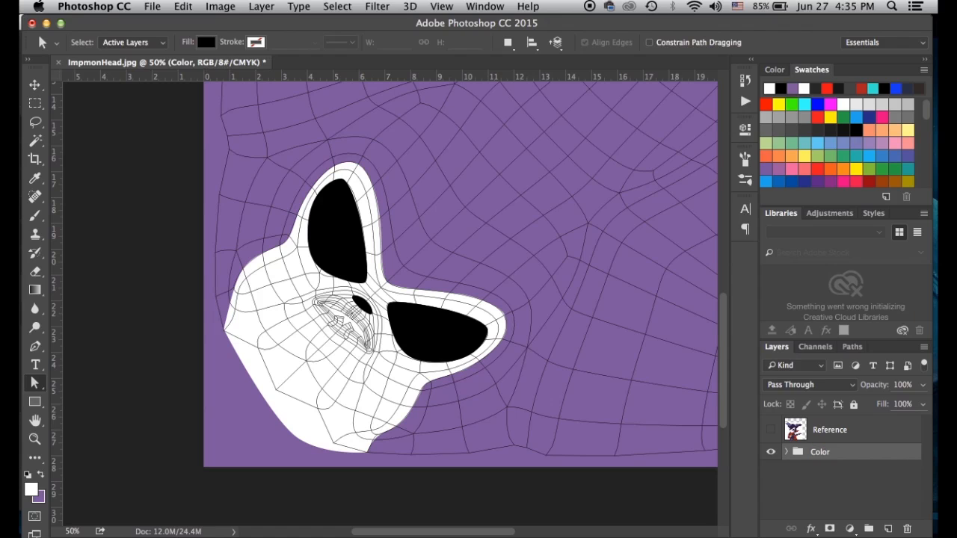
# Move the UV layer out above the Color group and collapse the group
pyautogui.click(787, 453)
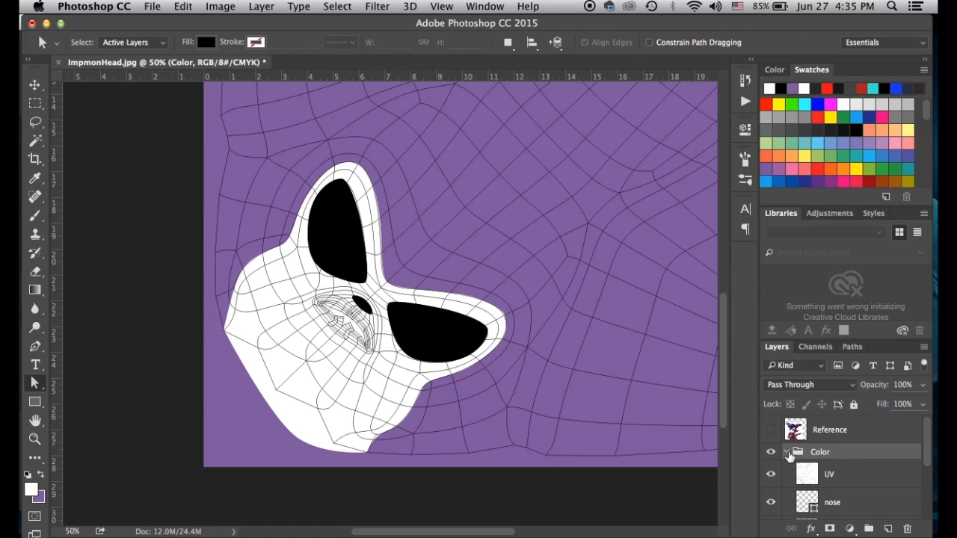
pyautogui.click(786, 452)
pyautogui.click(787, 453)
pyautogui.moveTo(807, 474); pyautogui.dragTo(819, 441)
pyautogui.click(785, 482)
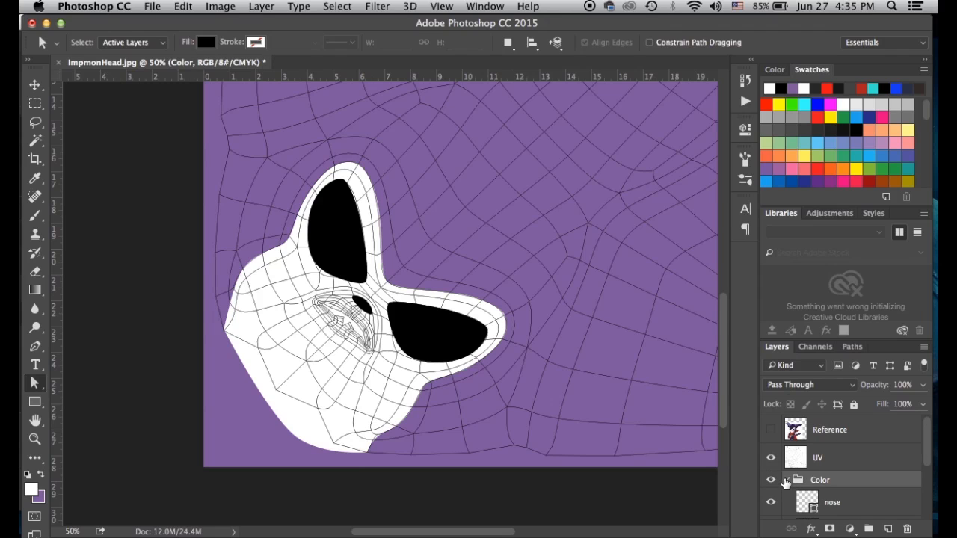
pyautogui.click(786, 480)
pyautogui.click(806, 503)
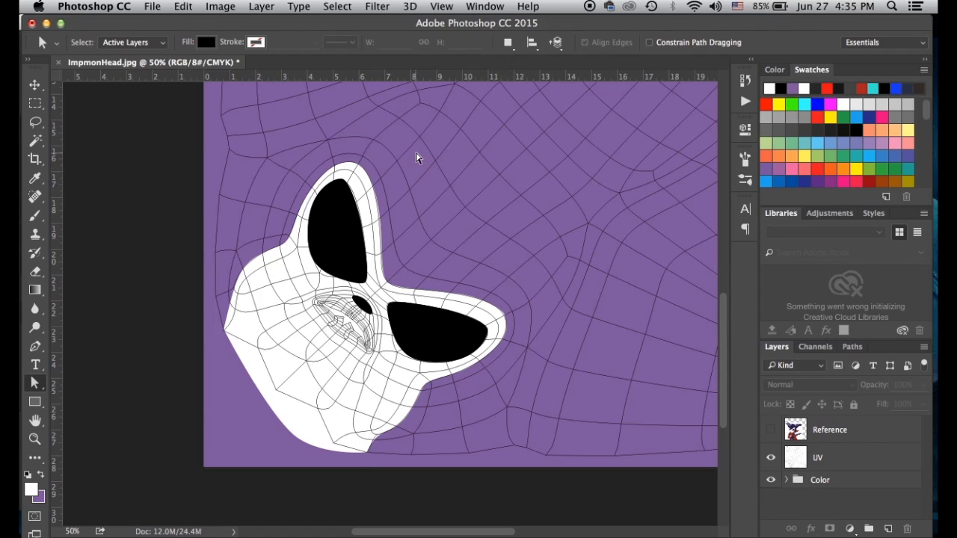
# Save the layered document as ImpmonHead.psd in Photoshop format
pyautogui.press('super+shift+s')
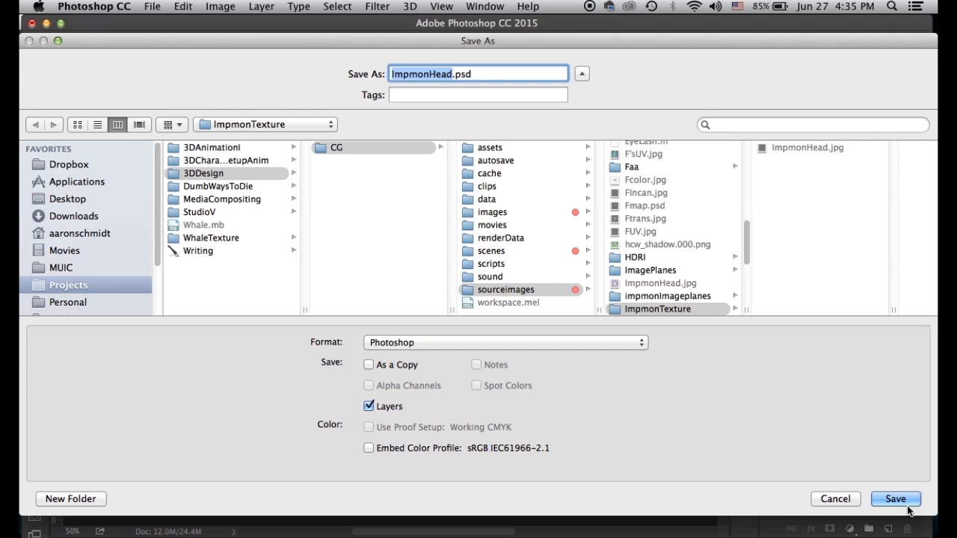
pyautogui.click(901, 506)
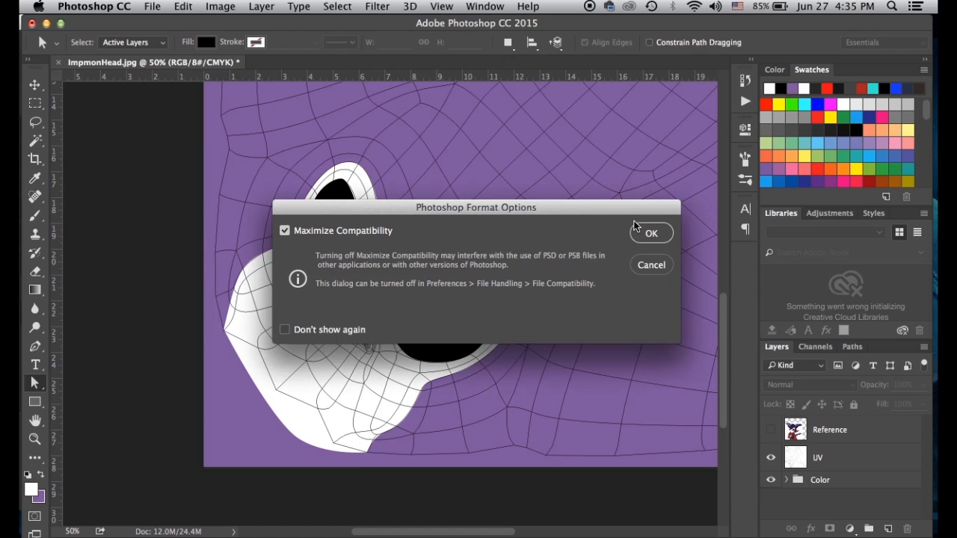
pyautogui.click(649, 235)
# Hide the UV layer and save a JPEG copy named ImpmonHeadColor.jpg
pyautogui.click(771, 457)
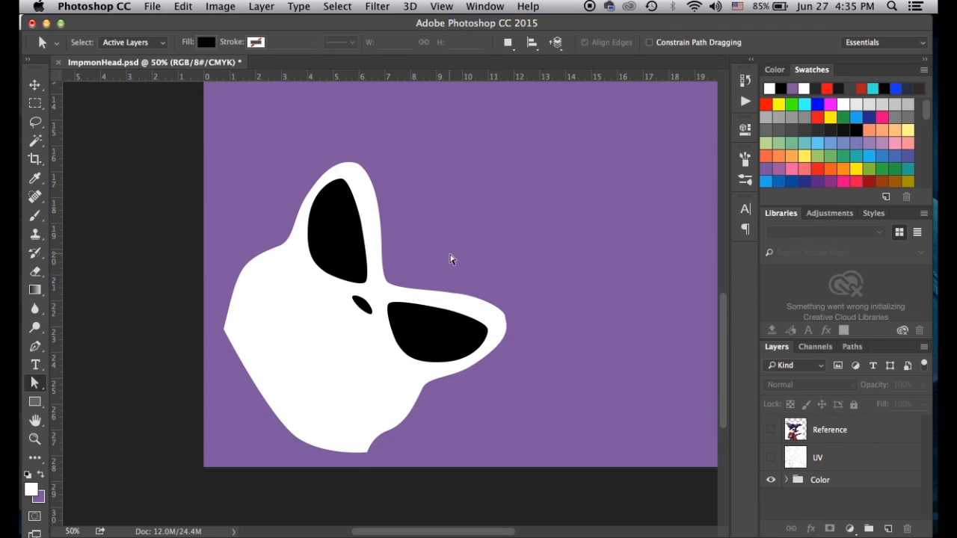
pyautogui.press('super+minus')
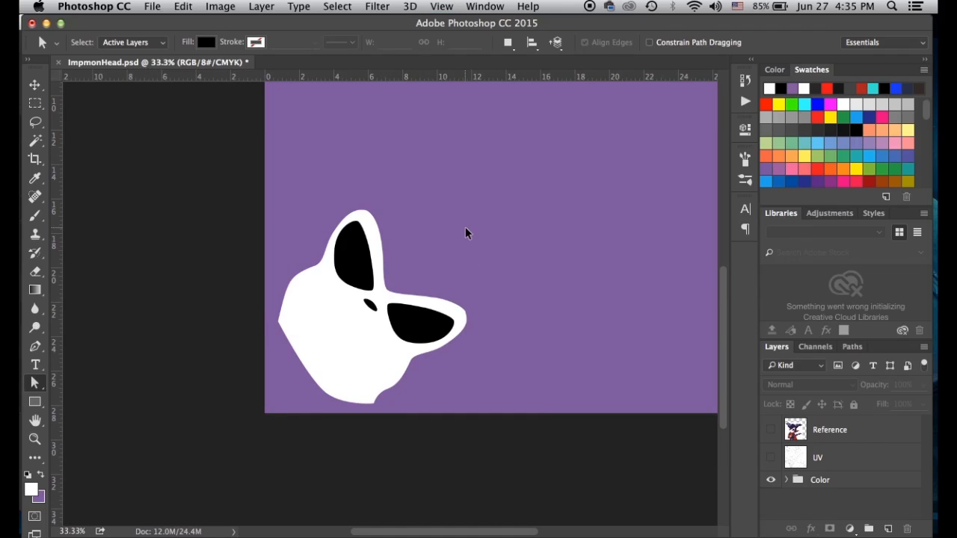
pyautogui.press('super+minus')
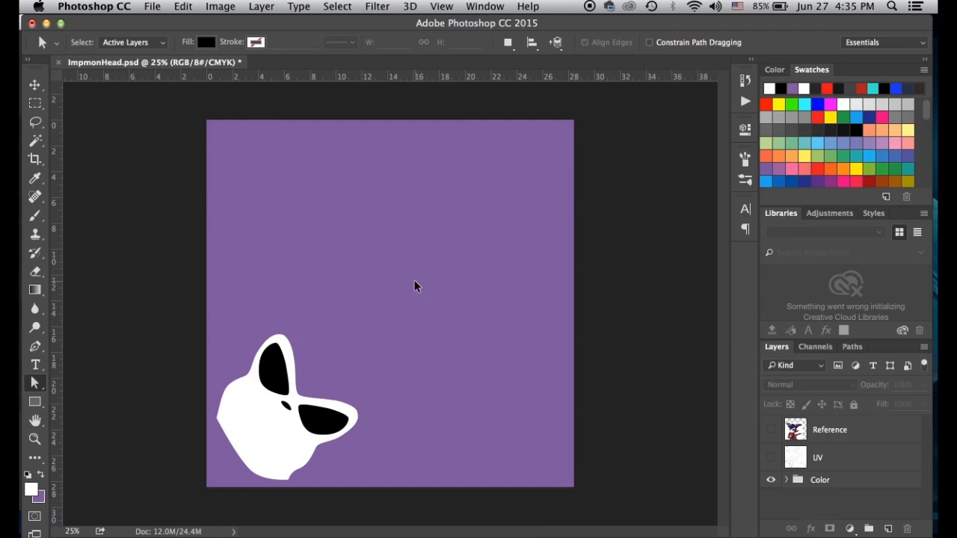
pyautogui.press('super+shift+s')
pyautogui.click(423, 342)
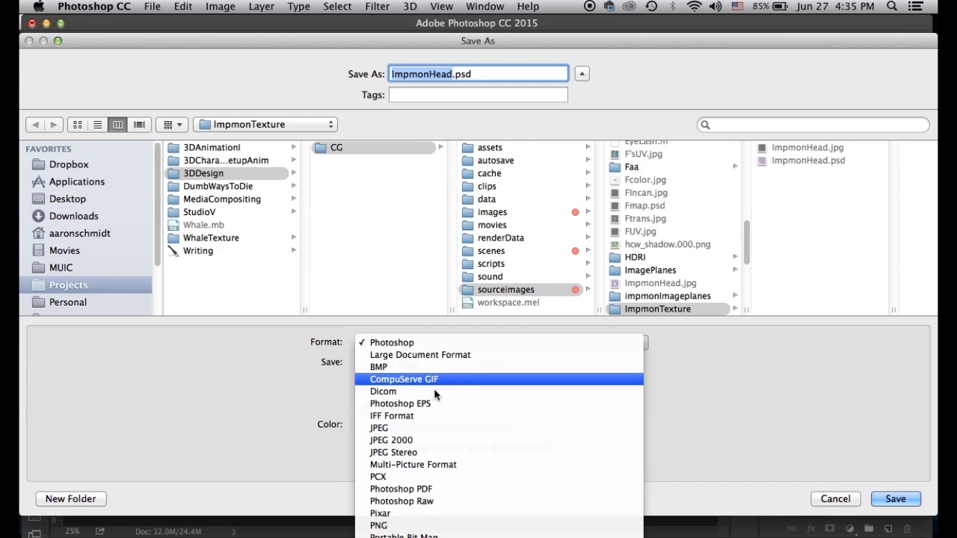
pyautogui.click(391, 428)
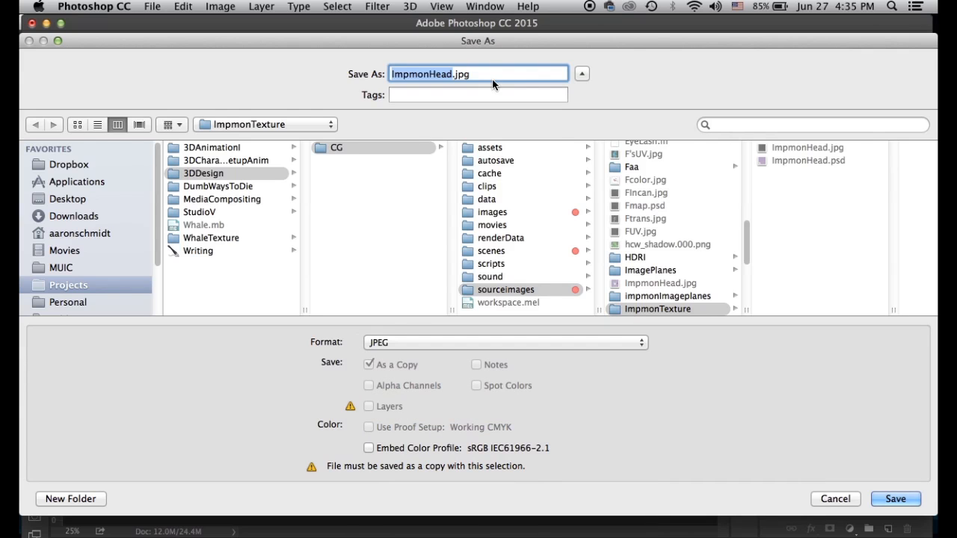
pyautogui.press('Right')
pyautogui.write('Color')
pyautogui.click(896, 502)
pyautogui.click(573, 191)
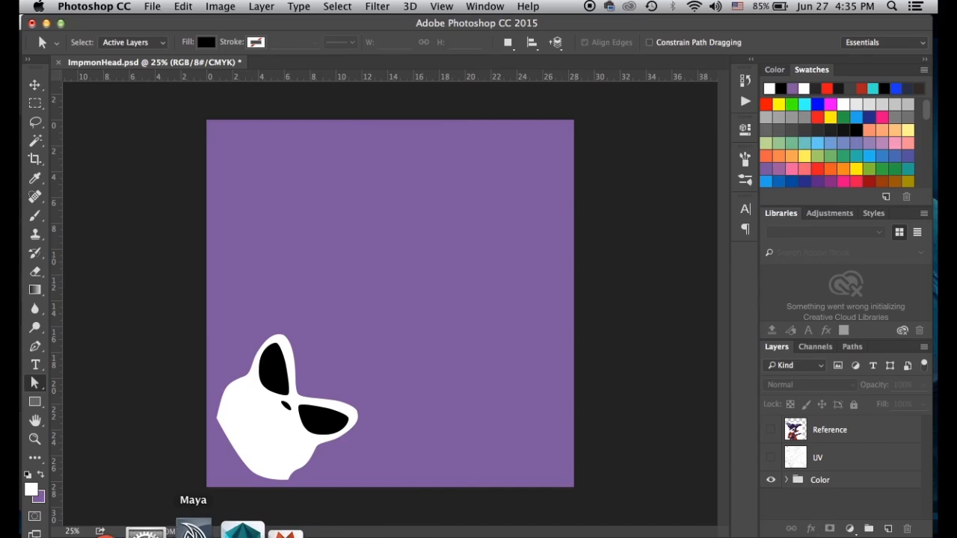
# In Maya, close the UV Texture Editor and select the head mesh in object mode
pyautogui.click(193, 529)
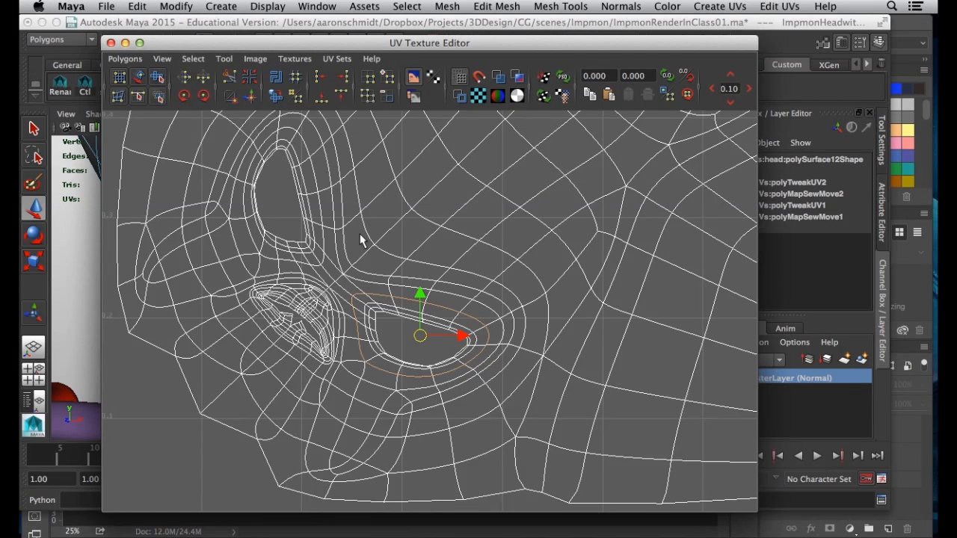
pyautogui.click(109, 43)
pyautogui.moveTo(208, 230); pyautogui.dragTo(259, 199, button='right')
pyautogui.click(429, 231)
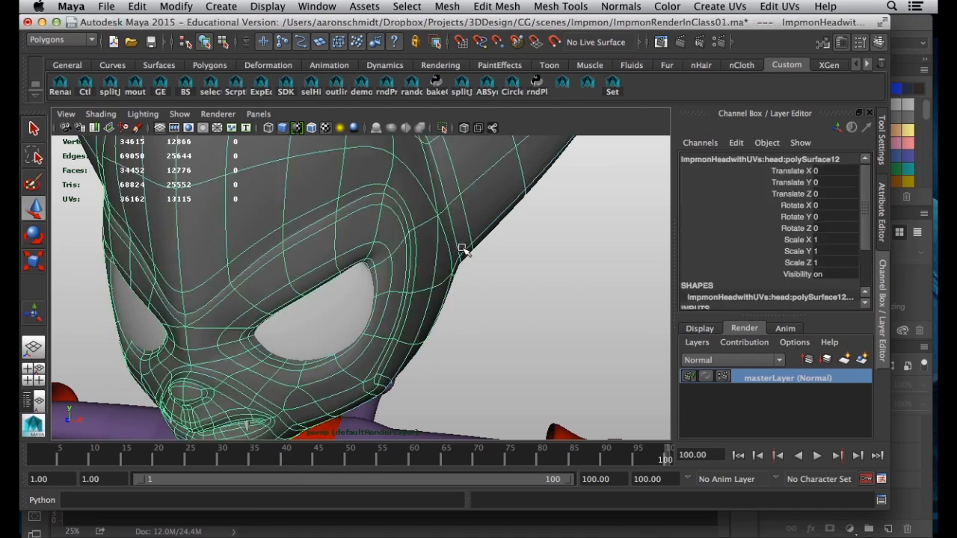
pyautogui.keyDown('alt'); pyautogui.moveTo(590, 334); pyautogui.dragTo(449, 314, button='right'); pyautogui.keyUp('alt')
pyautogui.keyDown('alt'); pyautogui.moveTo(449, 314); pyautogui.dragTo(340, 273); pyautogui.keyUp('alt')
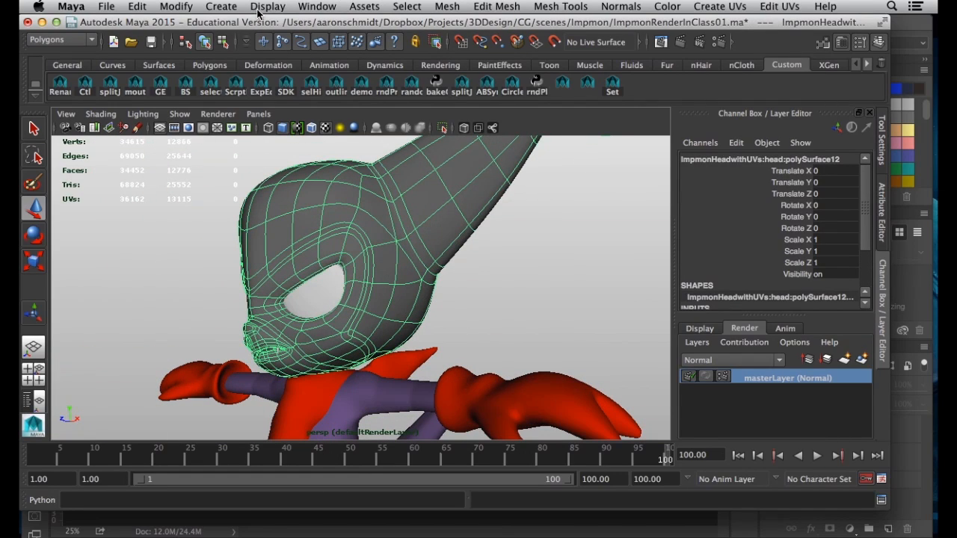
# Open the Hypershade and create a mental ray mia_material_x
pyautogui.click(315, 7)
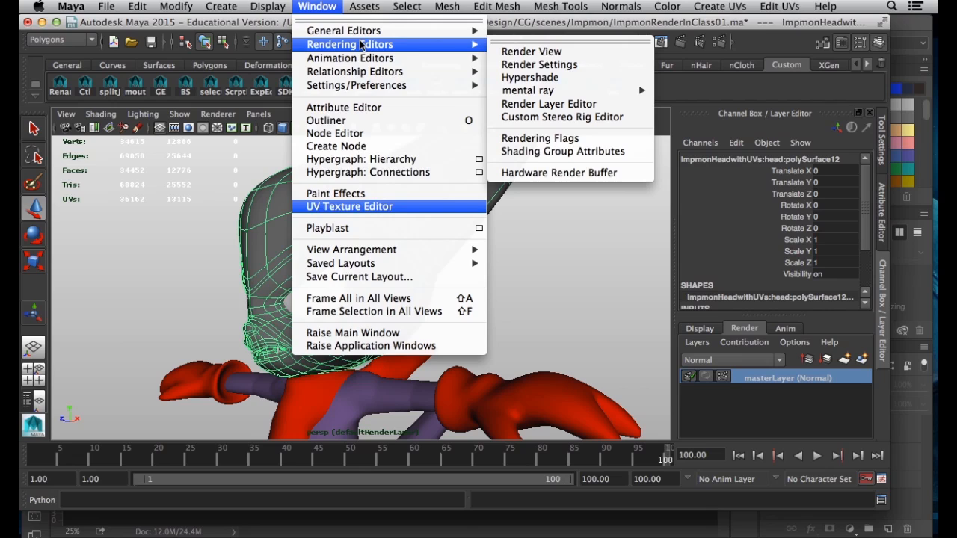
pyautogui.click(531, 77)
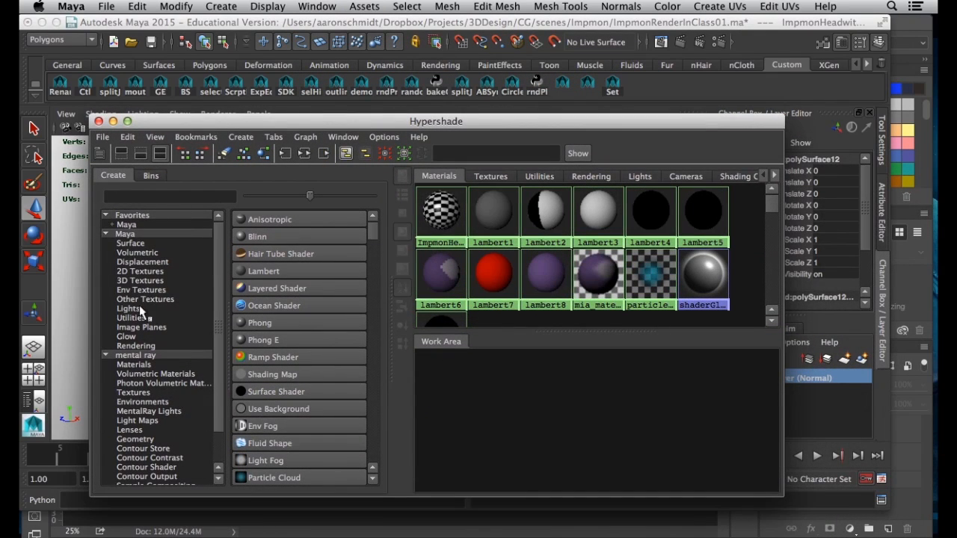
pyautogui.click(133, 365)
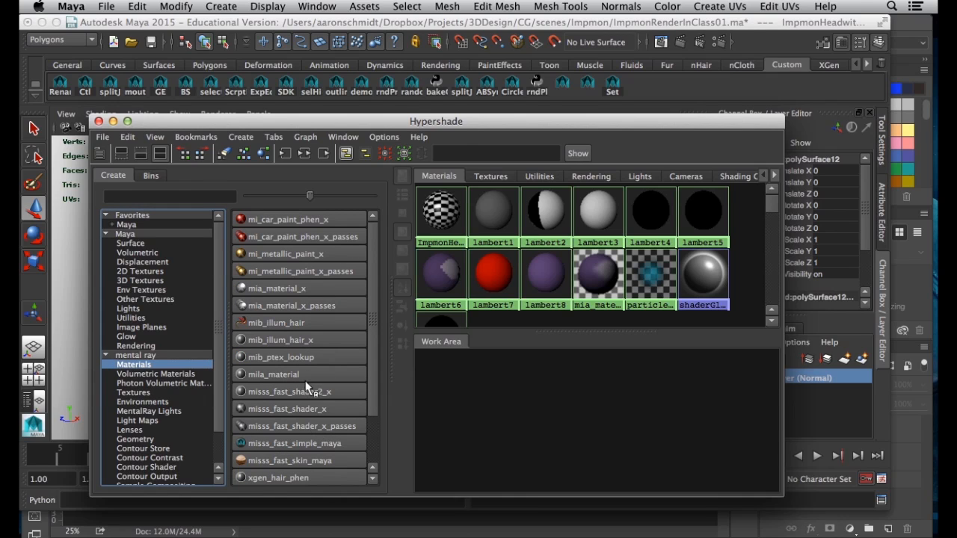
pyautogui.click(277, 289)
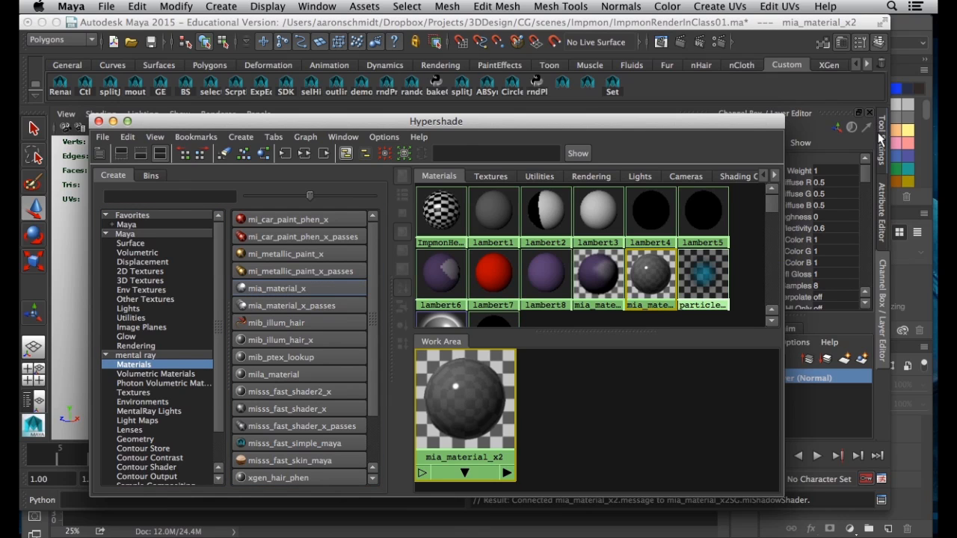
# Show the new mia_material_x2's attributes and set its Reflectivity to 0
pyautogui.click(882, 213)
pyautogui.moveTo(703, 121); pyautogui.dragTo(387, 145)
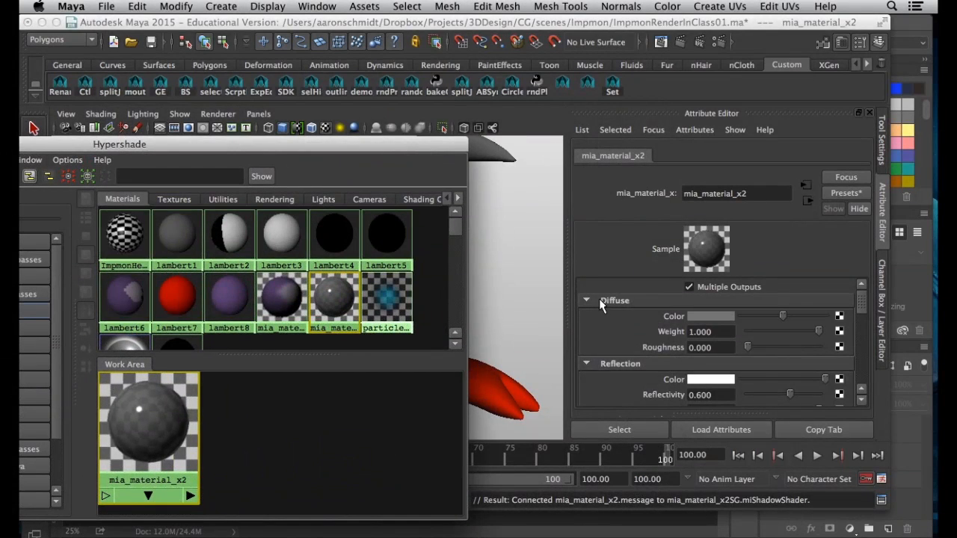
pyautogui.scroll(-3, 649, 374)
pyautogui.scroll(3, 716, 364)
pyautogui.moveTo(791, 398); pyautogui.dragTo(744, 396)
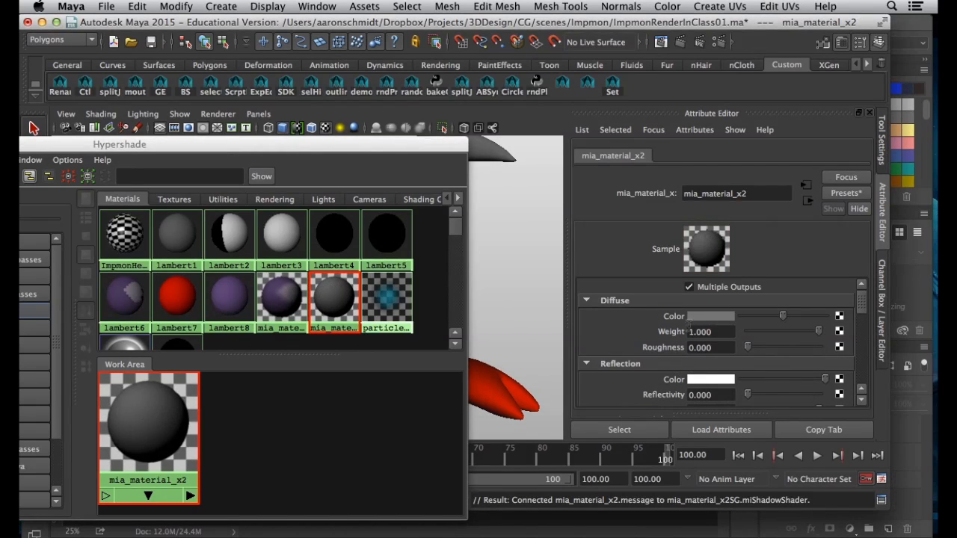
# Map a File texture loading ImpmonTexture/ImpmonHeadColor.jpg into the material's Diffuse Color
pyautogui.click(839, 317)
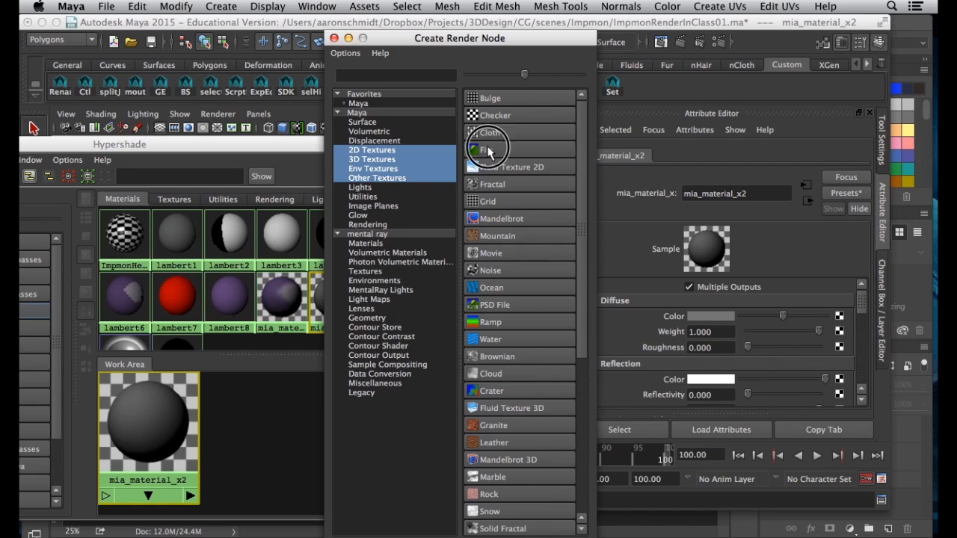
pyautogui.click(493, 155)
pyautogui.click(846, 360)
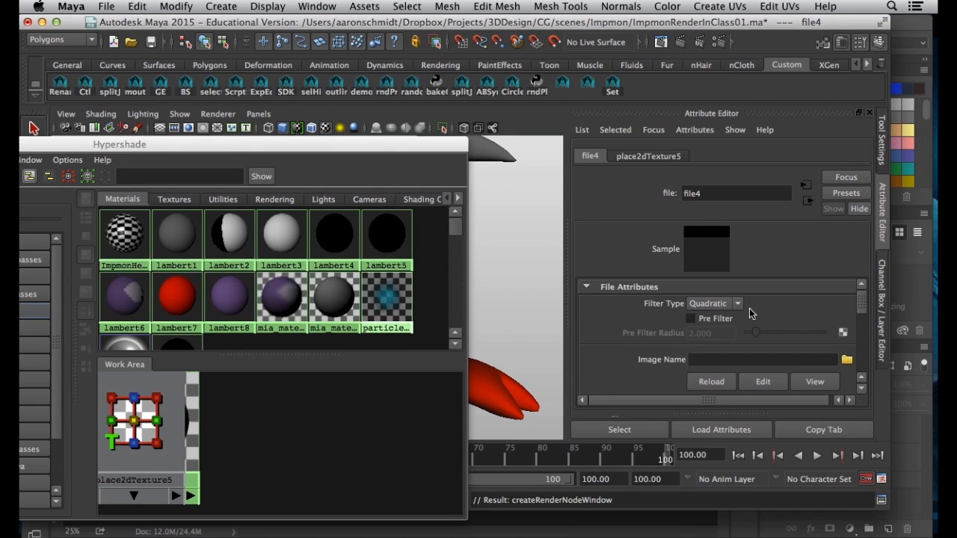
pyautogui.scroll(-10, 679, 200)
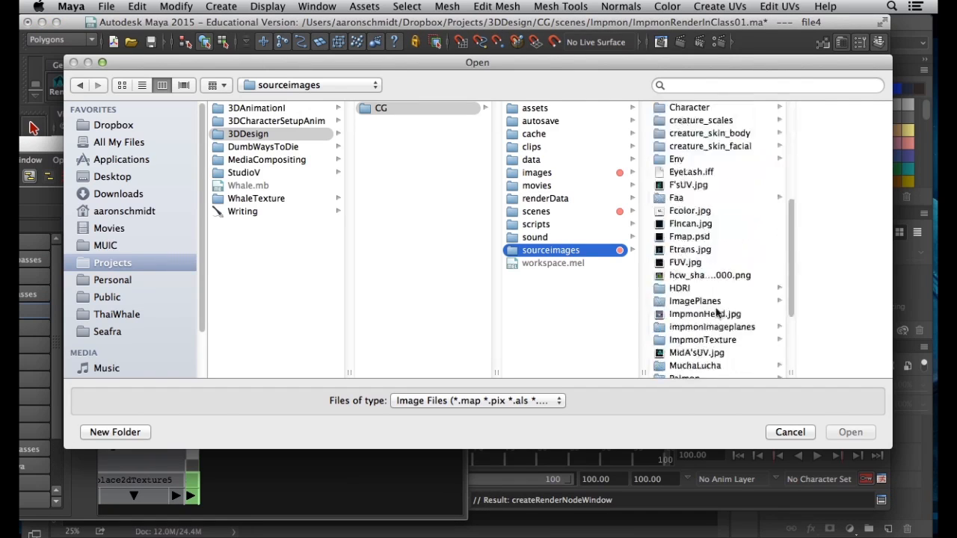
pyautogui.click(705, 233)
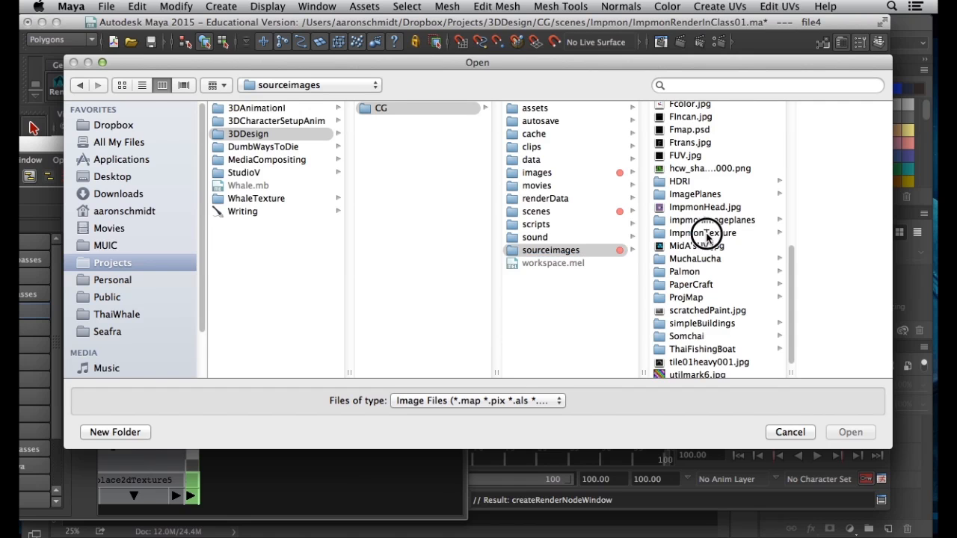
pyautogui.click(789, 134)
pyautogui.click(847, 432)
pyautogui.moveTo(357, 144); pyautogui.dragTo(557, 248)
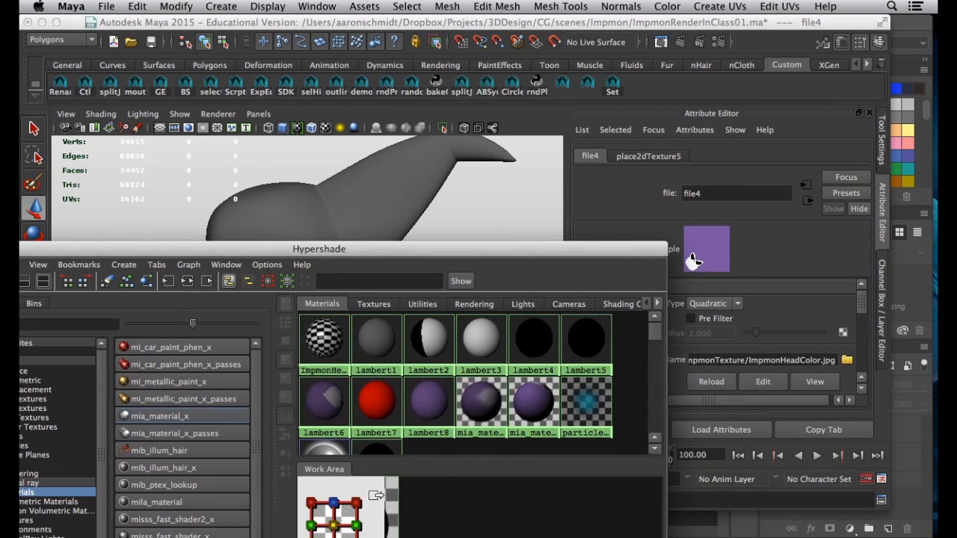
# Rename mia_material_x2 to impmonHead_MIA in the Attribute Editor
pyautogui.click(413, 495)
pyautogui.click(187, 282)
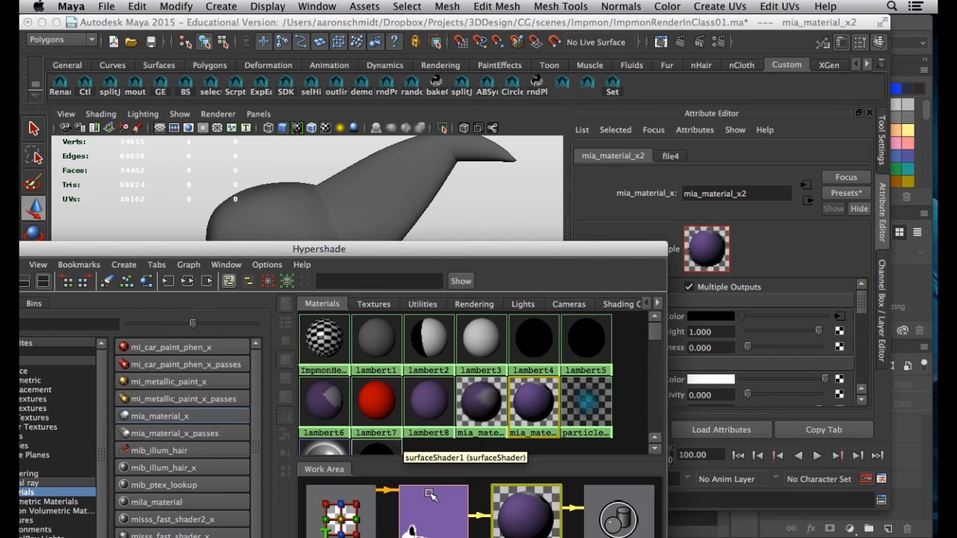
pyautogui.doubleClick(729, 193)
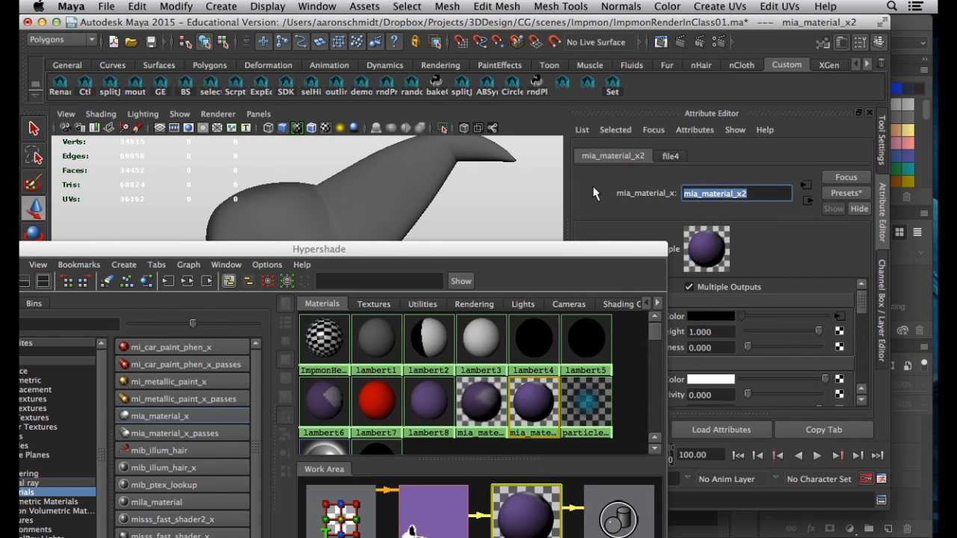
pyautogui.write('impmonHead_MIA')
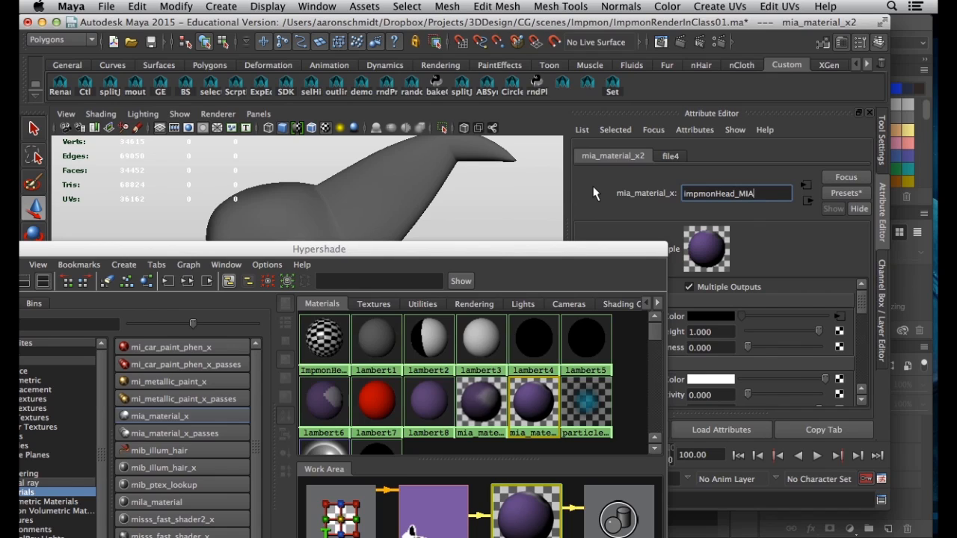
pyautogui.press('Return')
# Drag impmonHead_MIA onto the head mesh, then orbit and zoom to view it
pyautogui.moveTo(452, 252); pyautogui.dragTo(340, 215)
pyautogui.moveTo(421, 367); pyautogui.dragTo(336, 178, button='middle')
pyautogui.moveTo(382, 212); pyautogui.dragTo(427, 473)
pyautogui.click(422, 310)
pyautogui.keyDown('alt'); pyautogui.moveTo(421, 310); pyautogui.dragTo(395, 325); pyautogui.keyUp('alt')
pyautogui.keyDown('alt'); pyautogui.moveTo(395, 325); pyautogui.dragTo(429, 349, button='right'); pyautogui.keyUp('alt')
pyautogui.moveTo(430, 348)
pyautogui.keyDown('alt'); pyautogui.mouseDown()
pyautogui.moveTo(327, 341)
pyautogui.moveTo(314, 327)
pyautogui.moveTo(354, 234)
pyautogui.moveTo(461, 287)
pyautogui.moveTo(424, 305)
pyautogui.moveTo(427, 315)
pyautogui.mouseUp(); pyautogui.keyUp('alt')
# Toggle the head between plain shading (5) and textured display (6)
pyautogui.click(311, 303)
pyautogui.press('5')
pyautogui.press('6')
pyautogui.click(510, 345)
pyautogui.keyDown('alt'); pyautogui.moveTo(342, 350); pyautogui.dragTo(289, 212); pyautogui.keyUp('alt')
pyautogui.click(292, 306)
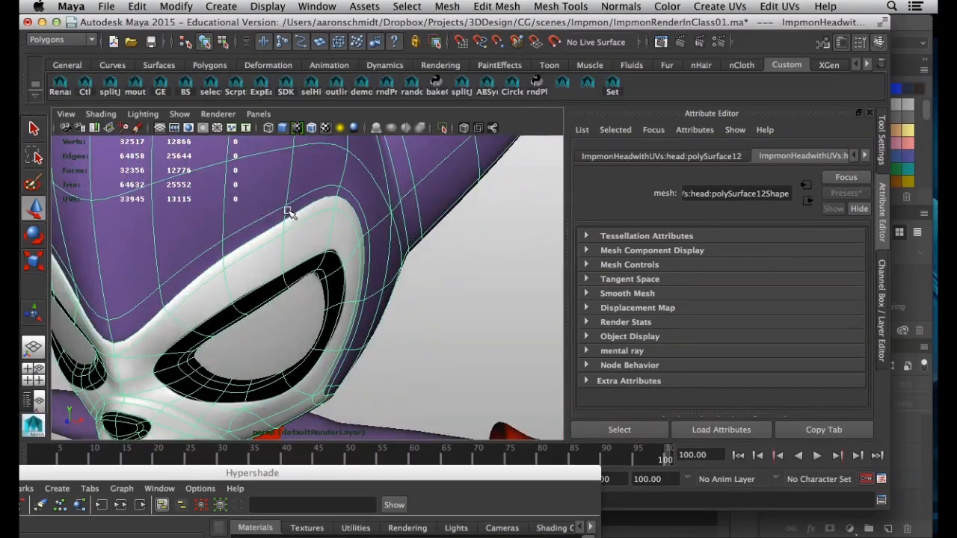
# Orbit the persp view around the textured head to check both sides of the face
pyautogui.keyDown('alt'); pyautogui.moveTo(162, 334); pyautogui.dragTo(69, 288); pyautogui.keyUp('alt')
pyautogui.scroll(-4, 257, 316)
pyautogui.click(471, 378)
pyautogui.keyDown('alt'); pyautogui.moveTo(336, 348); pyautogui.dragTo(236, 329); pyautogui.keyUp('alt')
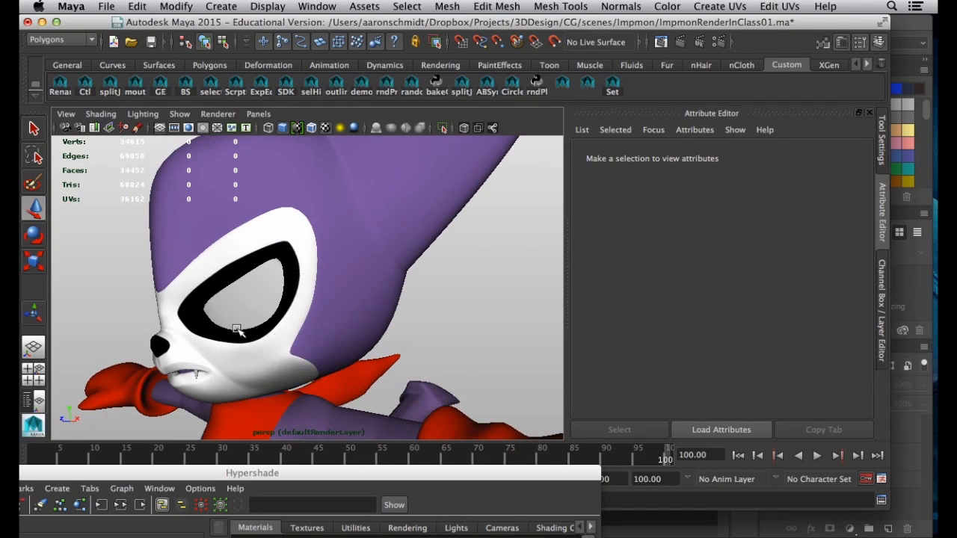
pyautogui.keyDown('alt'); pyautogui.moveTo(198, 286); pyautogui.dragTo(357, 263); pyautogui.keyUp('alt')
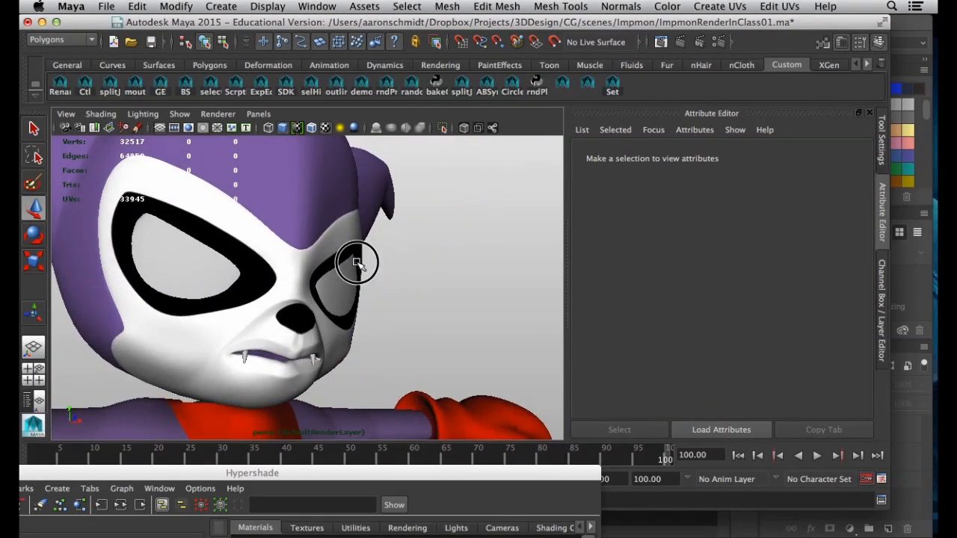
pyautogui.scroll(-4, 250, 276)
# Zoom in on the face, raise Hypershade over the viewport, and switch to Photoshop
pyautogui.keyDown('alt'); pyautogui.moveTo(249, 276); pyautogui.dragTo(225, 324); pyautogui.keyUp('alt')
pyautogui.keyDown('alt'); pyautogui.moveTo(224, 325); pyautogui.dragTo(246, 364, button='right'); pyautogui.keyUp('alt')
pyautogui.keyDown('alt'); pyautogui.moveTo(246, 363); pyautogui.dragTo(306, 289, button='middle'); pyautogui.keyUp('alt')
pyautogui.keyDown('alt'); pyautogui.moveTo(305, 288); pyautogui.dragTo(206, 253); pyautogui.keyUp('alt')
pyautogui.moveTo(354, 479); pyautogui.dragTo(481, 92)
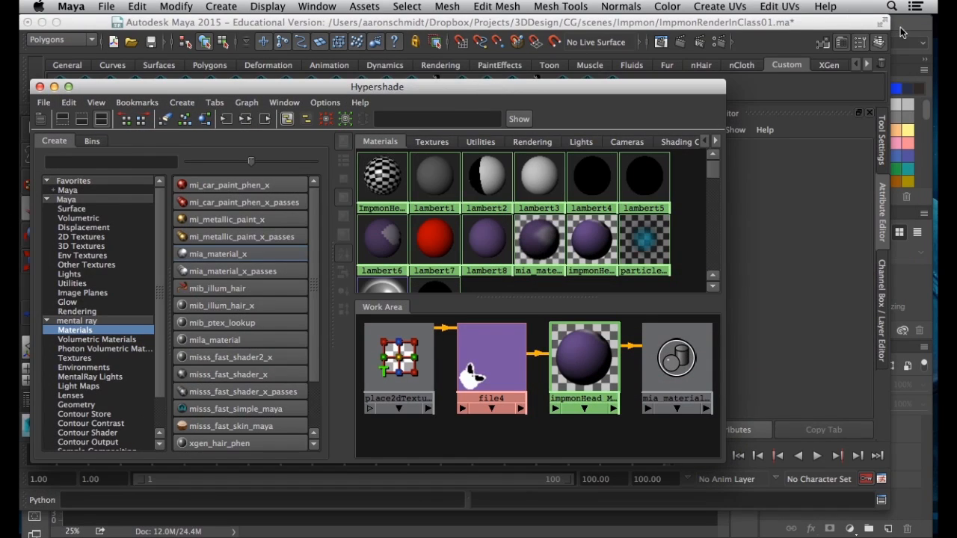
pyautogui.press('super+Tab')
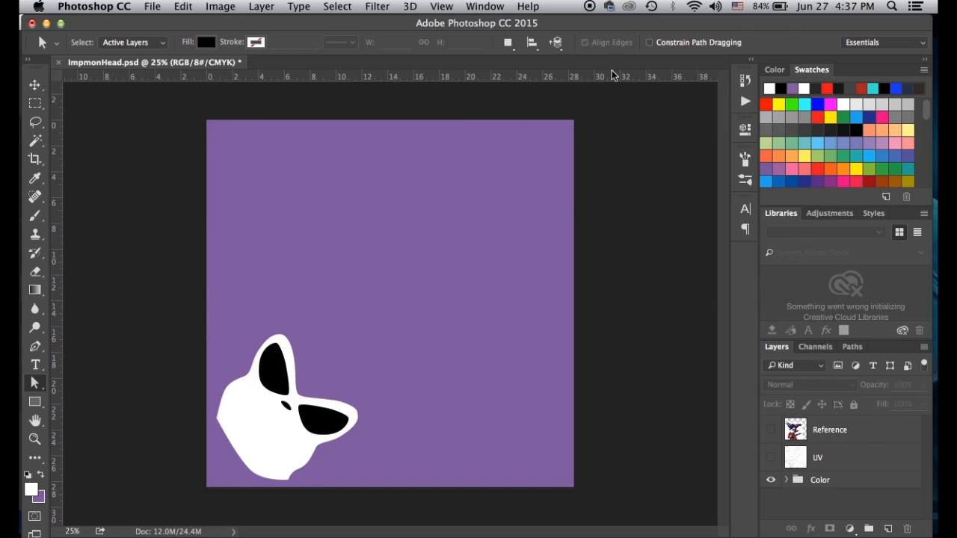
# Move the Photoshop window down and minimize Maya's main window to uncover the desktop
pyautogui.moveTo(643, 27); pyautogui.dragTo(584, 110)
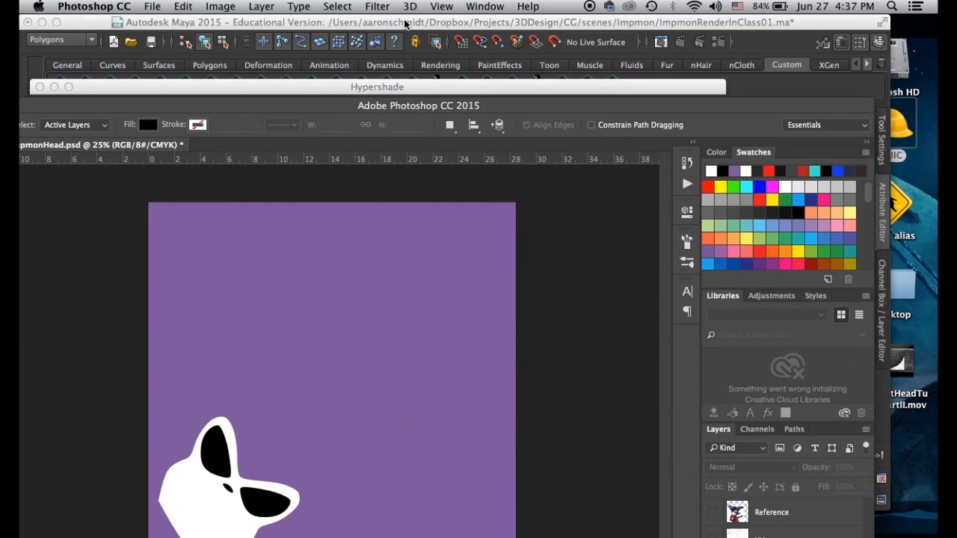
pyautogui.moveTo(478, 103); pyautogui.dragTo(565, 26)
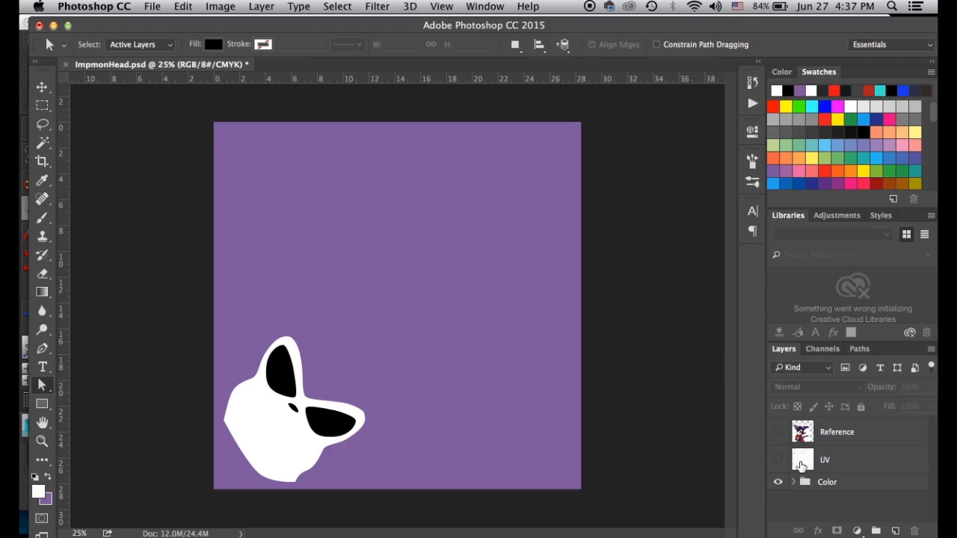
pyautogui.moveTo(597, 31); pyautogui.dragTo(599, 310)
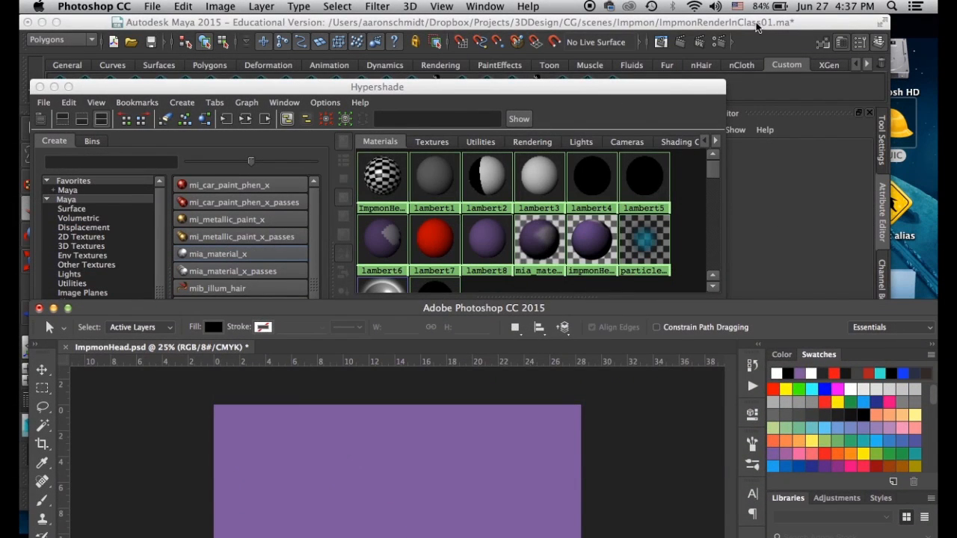
pyautogui.click(757, 24)
pyautogui.click(41, 23)
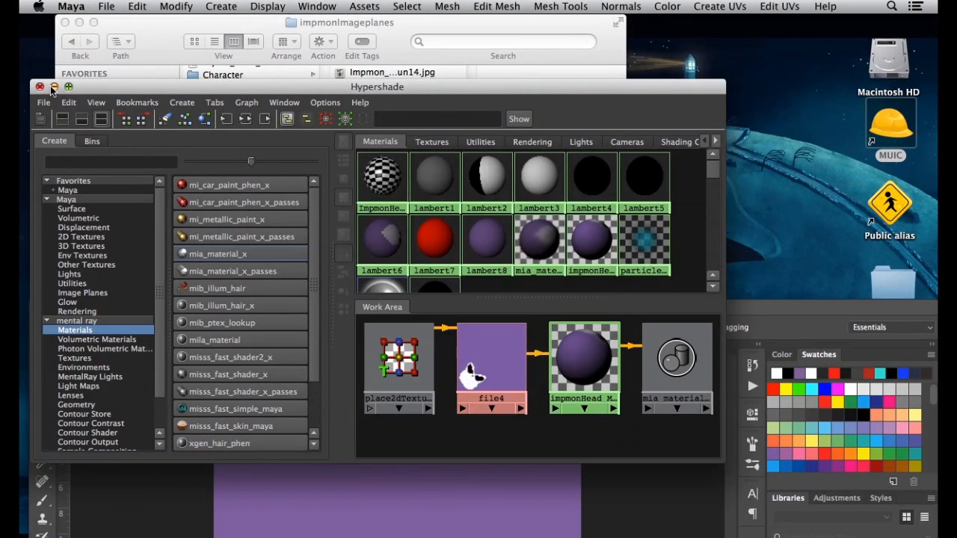
# Minimize Hypershade, browse impmonImageplanes in Finder, then bring ImpmonHead.psd in Photoshop to the top
pyautogui.click(53, 87)
pyautogui.click(404, 33)
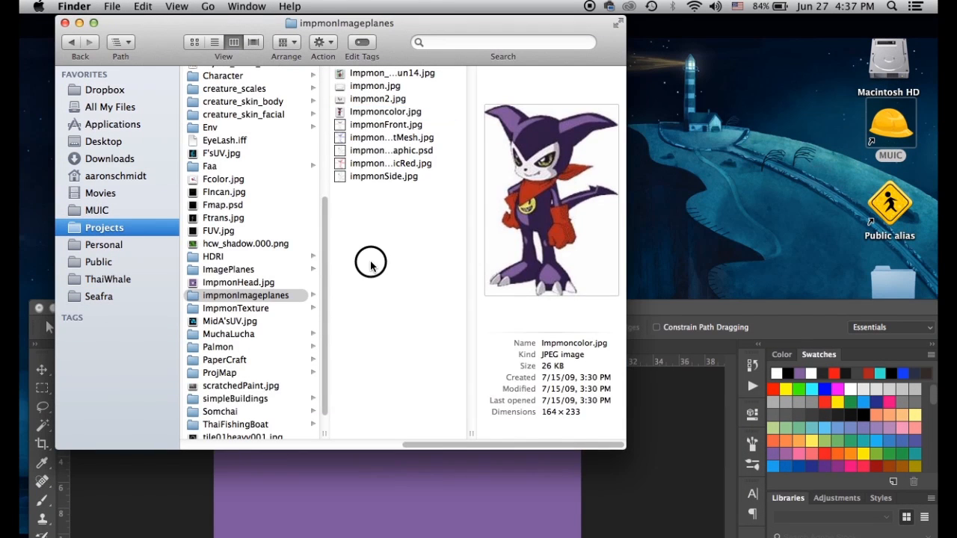
pyautogui.click(247, 295)
pyautogui.scroll(-1, 293, 378)
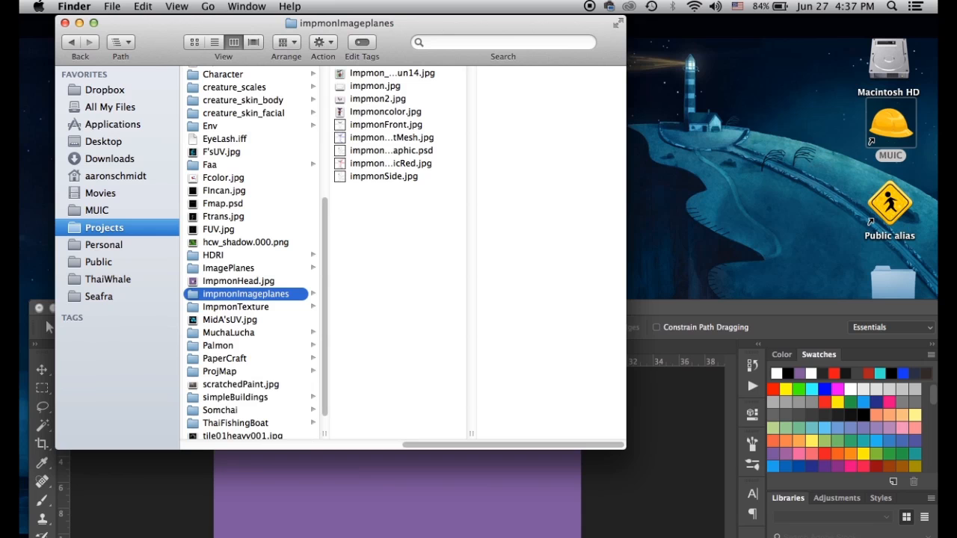
pyautogui.click(662, 309)
pyautogui.moveTo(620, 308); pyautogui.dragTo(629, 17)
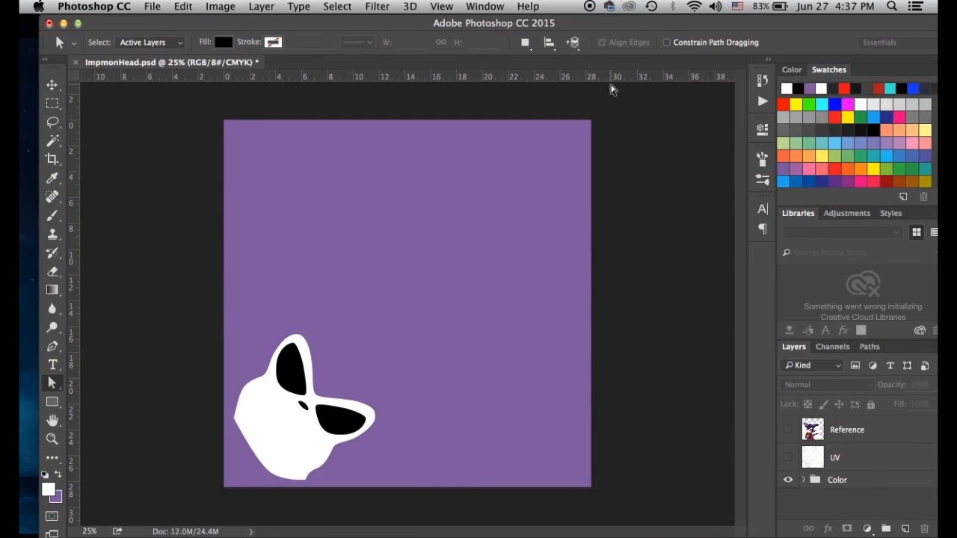
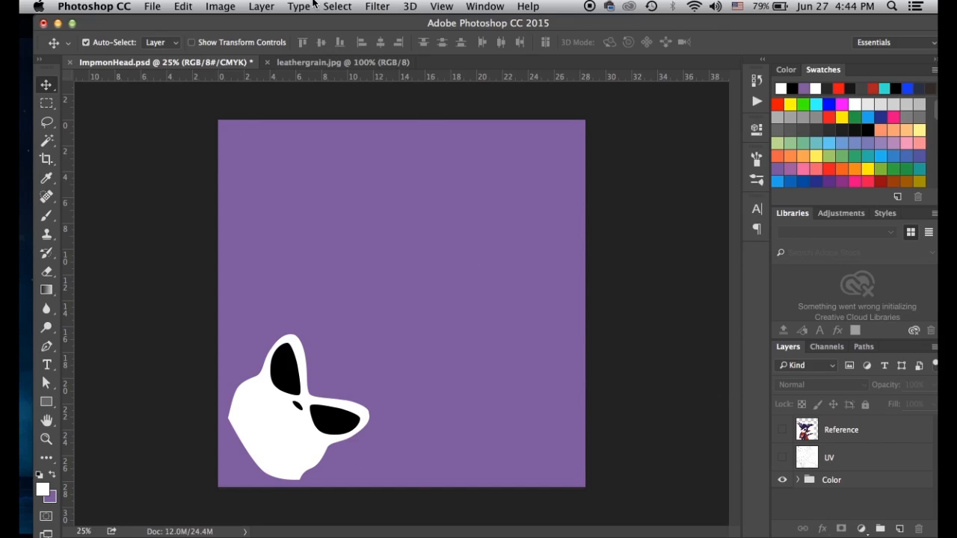
# Quick Look leathergrain.jpg in the ImpmonTexture folder in Finder
pyautogui.hotkey('ctrl', 'Up')
pyautogui.click(284, 289)
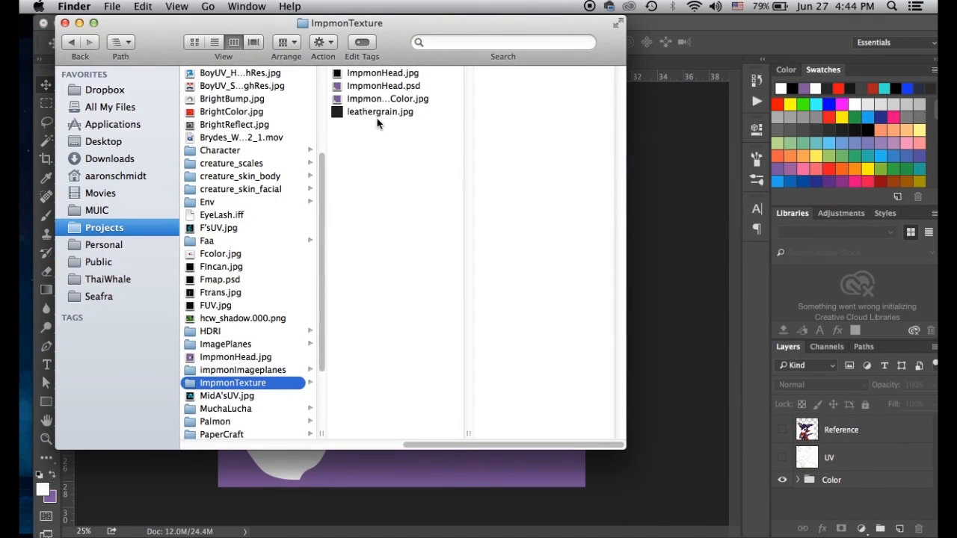
pyautogui.click(377, 115)
pyautogui.press('space')
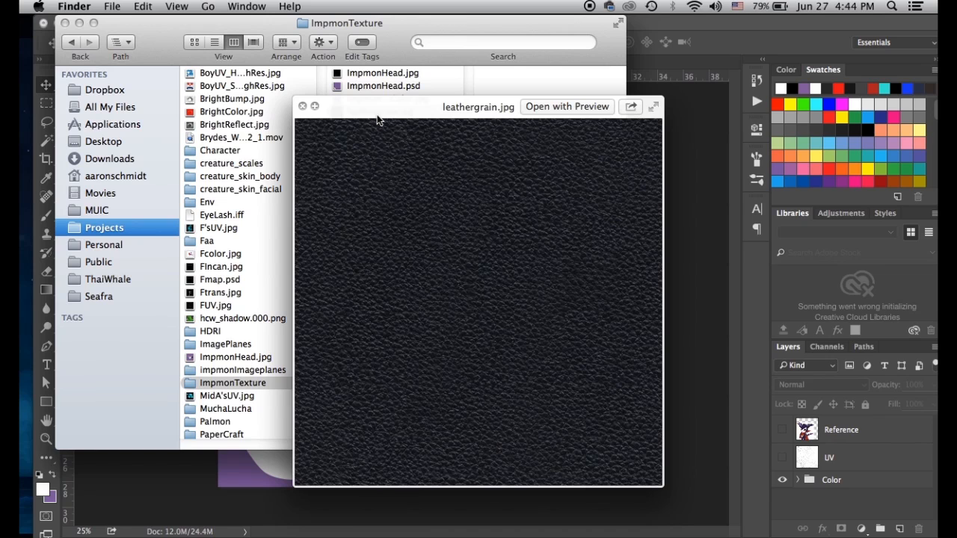
pyautogui.moveTo(377, 114); pyautogui.dragTo(364, 75)
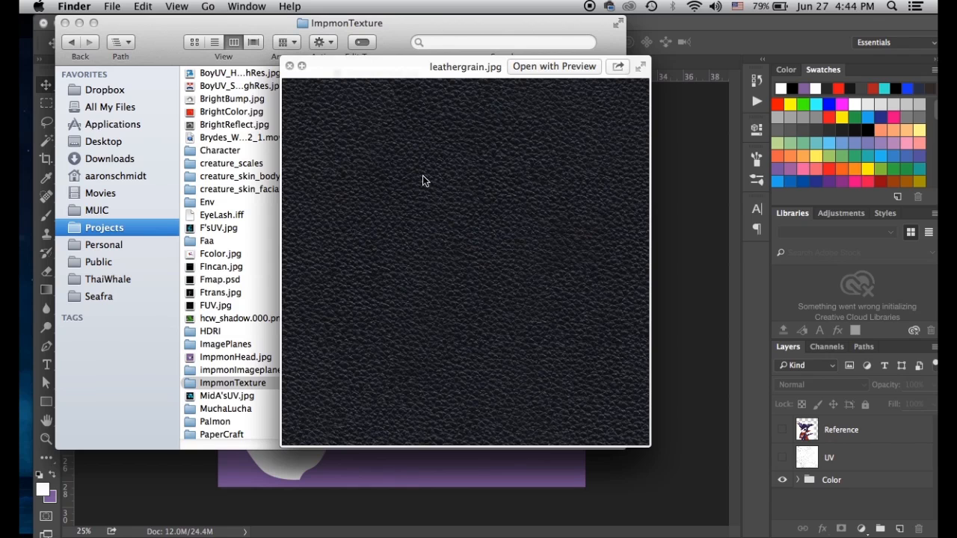
pyautogui.moveTo(340, 62); pyautogui.dragTo(401, 79)
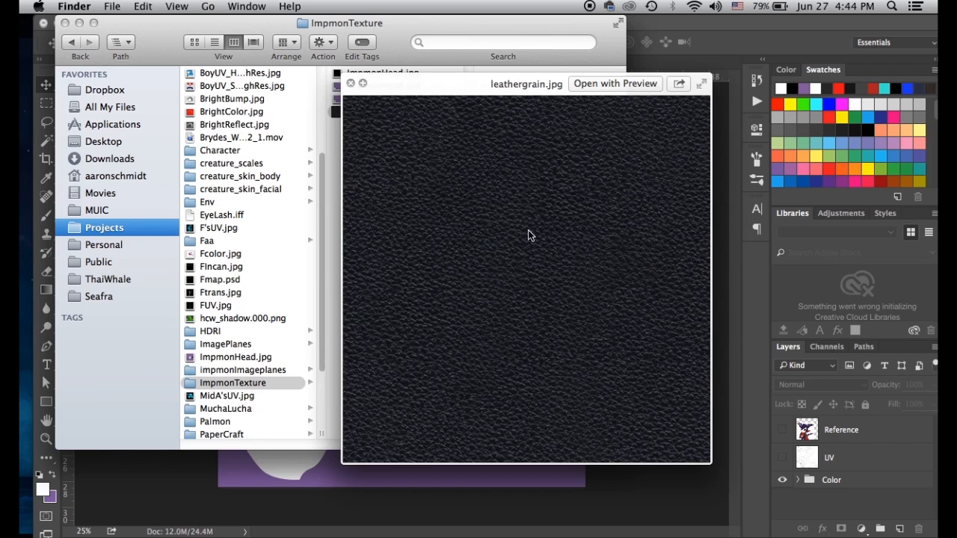
pyautogui.moveTo(472, 97); pyautogui.dragTo(464, 65)
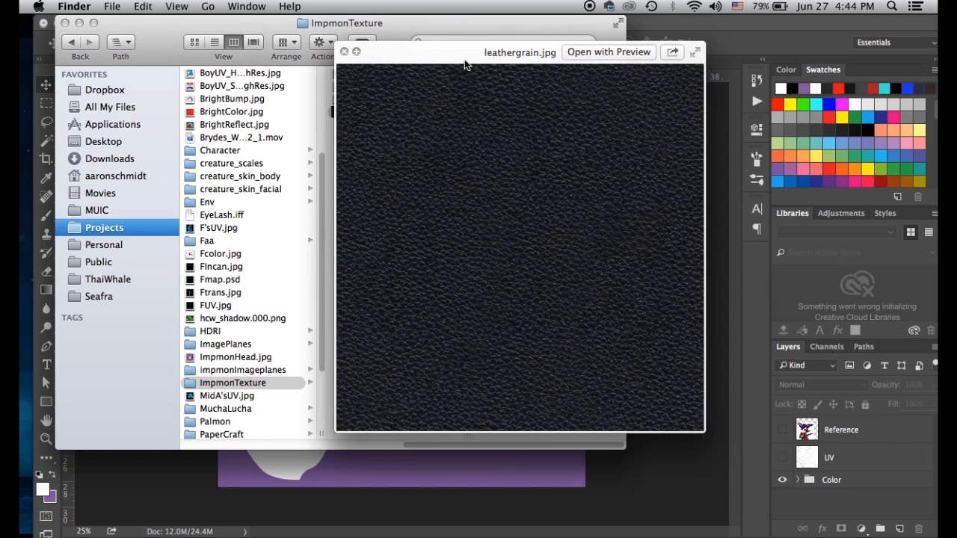
# Close the preview and drop leathergrain.jpg onto Photoshop to open it
pyautogui.click(344, 53)
pyautogui.click(363, 165)
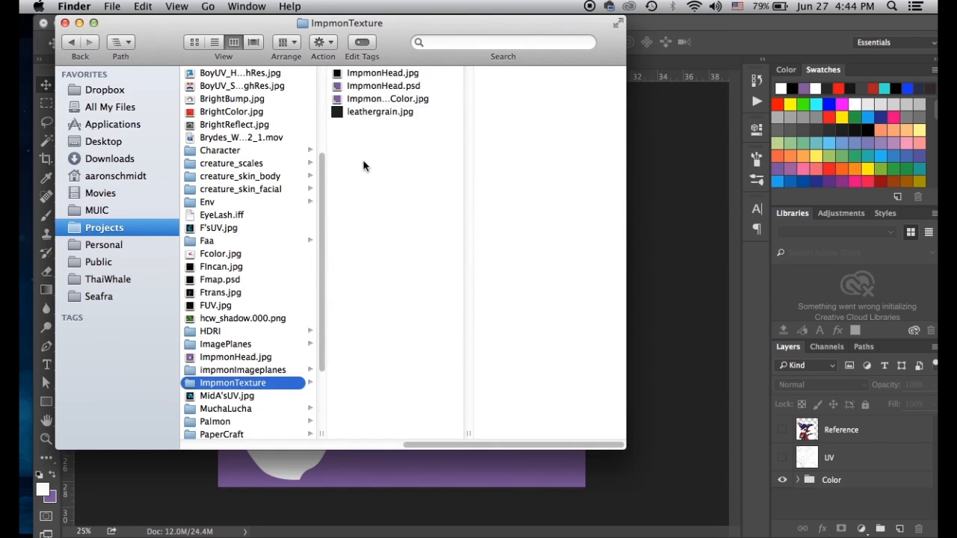
pyautogui.moveTo(339, 115); pyautogui.dragTo(389, 532)
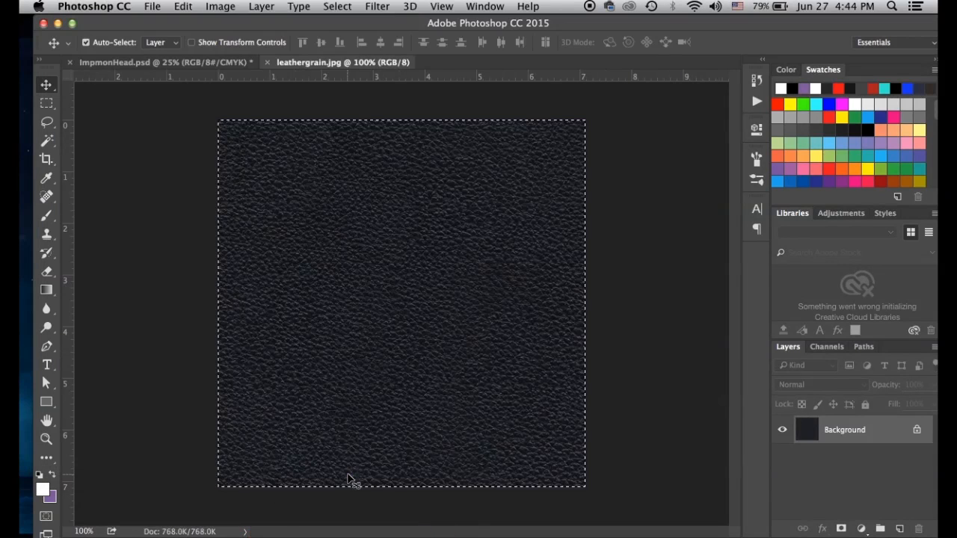
# Copy the entire leather texture and paste it into ImpmonHead.psd as Layer 1
pyautogui.press('super+a')
pyautogui.press('super+c')
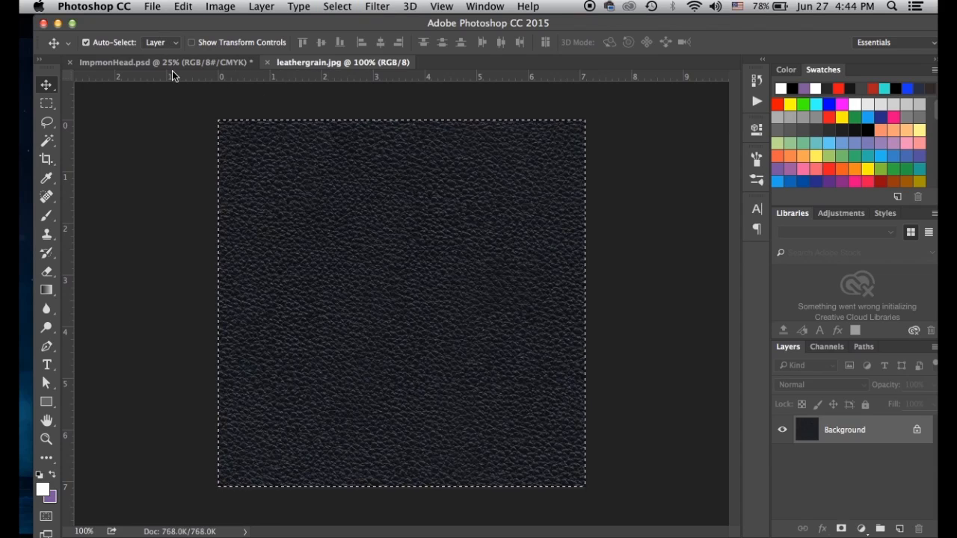
pyautogui.click(223, 63)
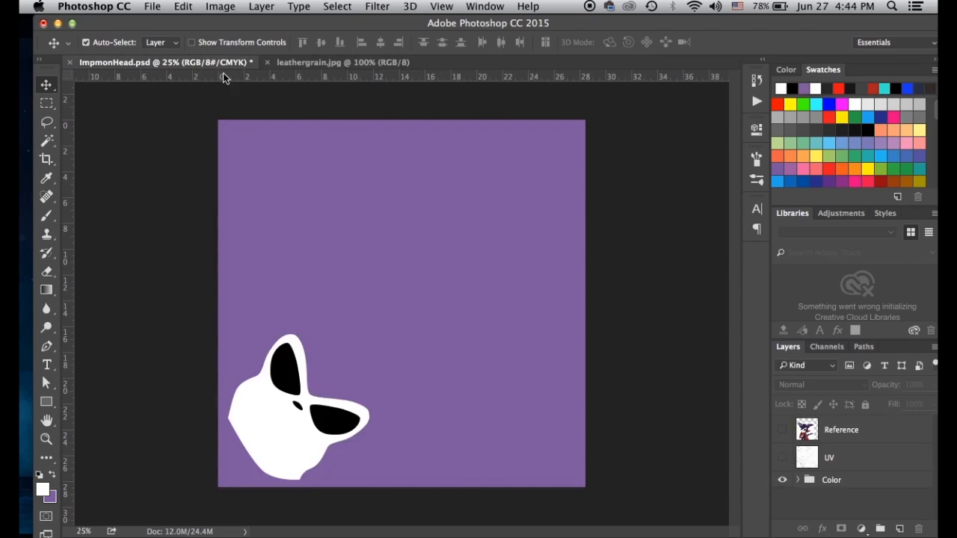
pyautogui.press('super+v')
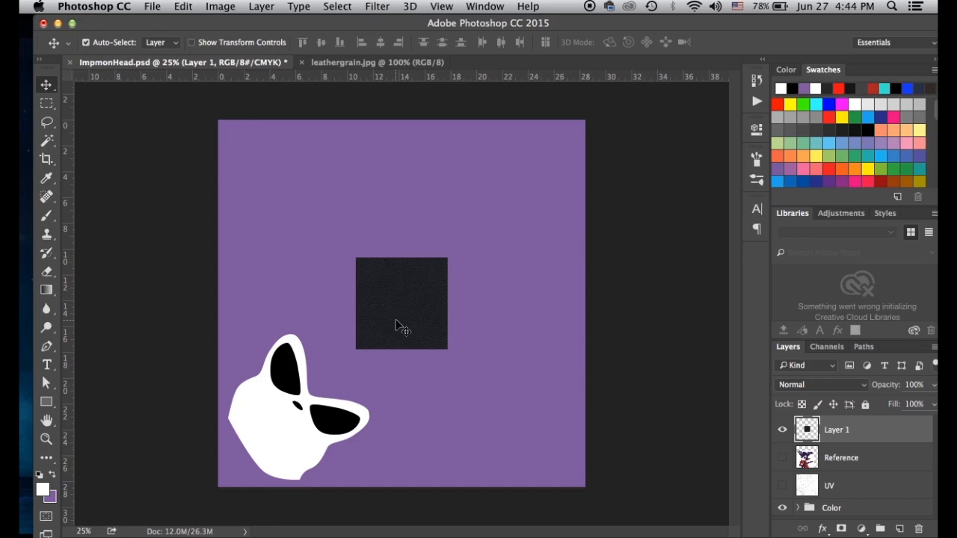
pyautogui.press('super+equal')
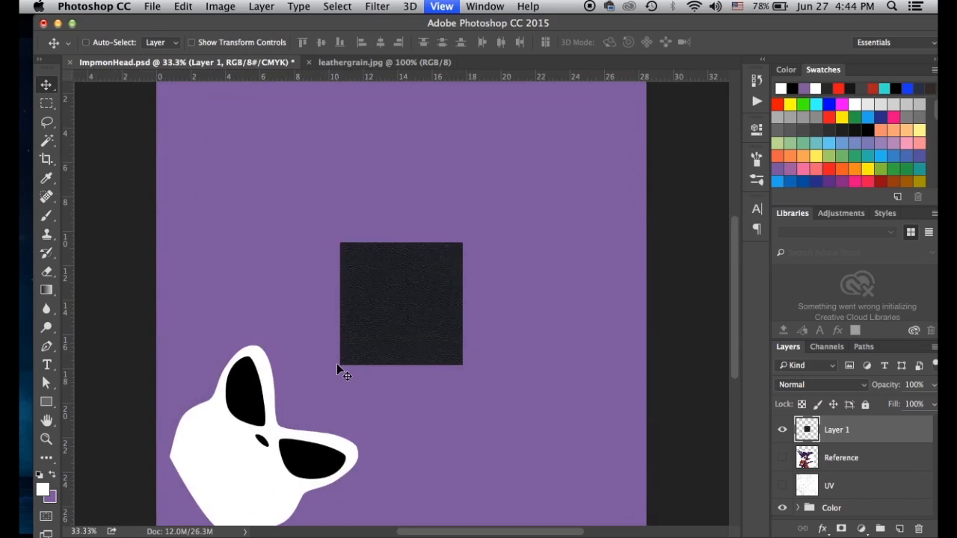
pyautogui.press('super+equal')
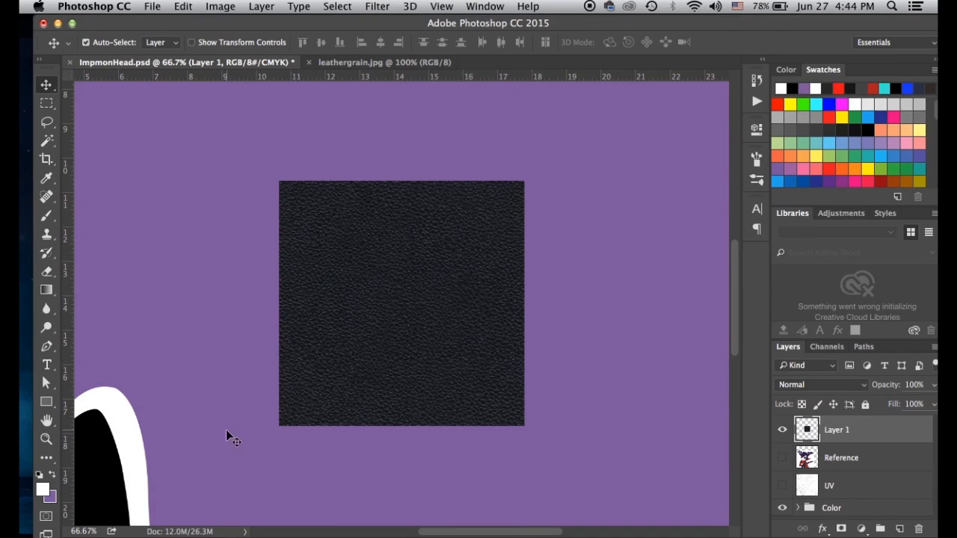
pyautogui.moveTo(226, 432); pyautogui.dragTo(315, 306)
pyautogui.press('super+minus')
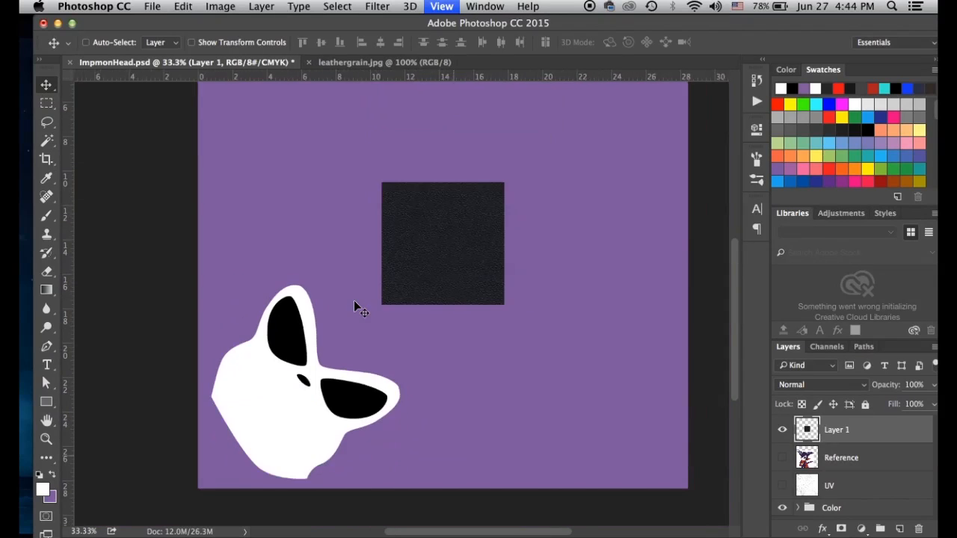
pyautogui.press('super+minus')
pyautogui.press('super+t')
# Try scaling the leather square up to fill the canvas, compare, then undo it
pyautogui.keyDown('alt'); pyautogui.keyDown('shift'); pyautogui.moveTo(432, 338); pyautogui.dragTo(531, 421); pyautogui.keyUp('shift'); pyautogui.keyUp('alt')
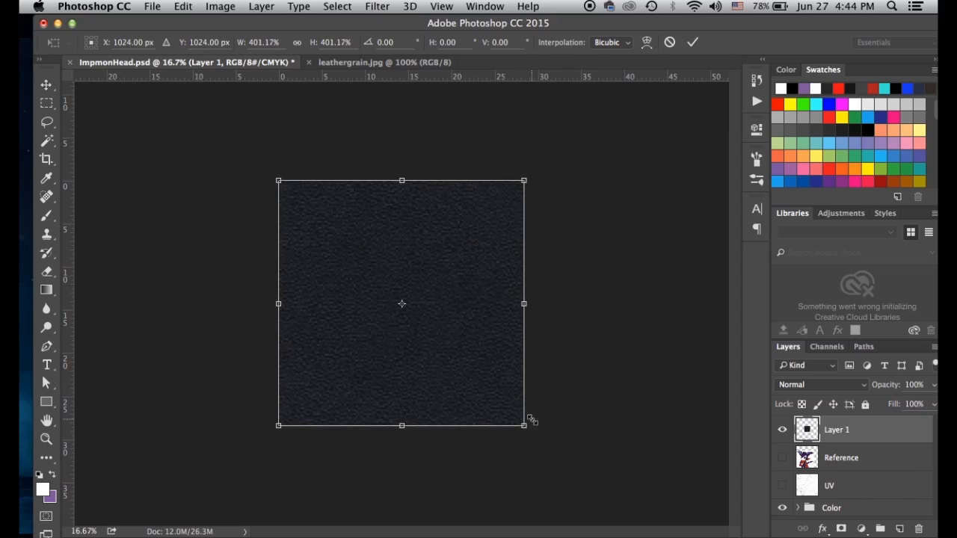
pyautogui.press('Return')
pyautogui.press('super+plus')
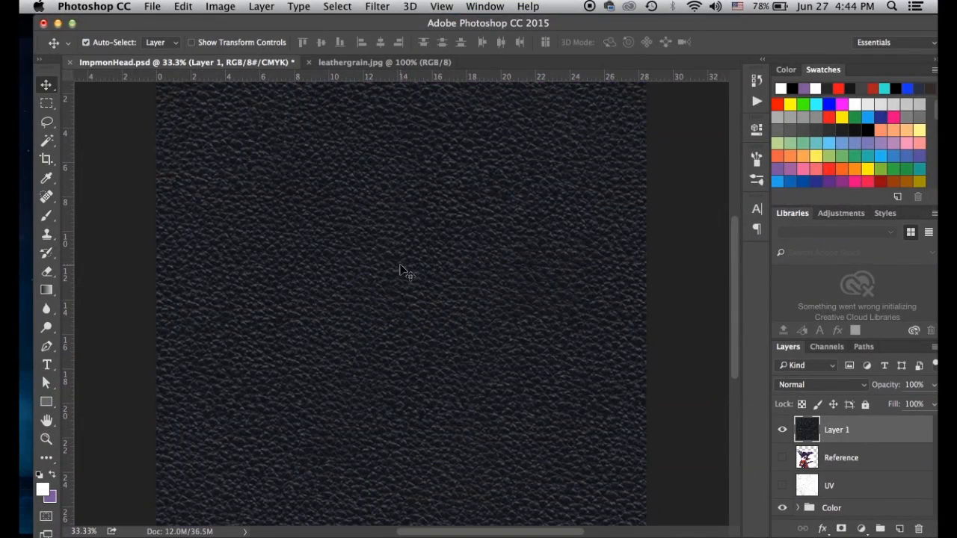
pyautogui.click(782, 430)
pyautogui.click(783, 431)
pyautogui.click(782, 431)
pyautogui.click(783, 432)
pyautogui.press('super+z')
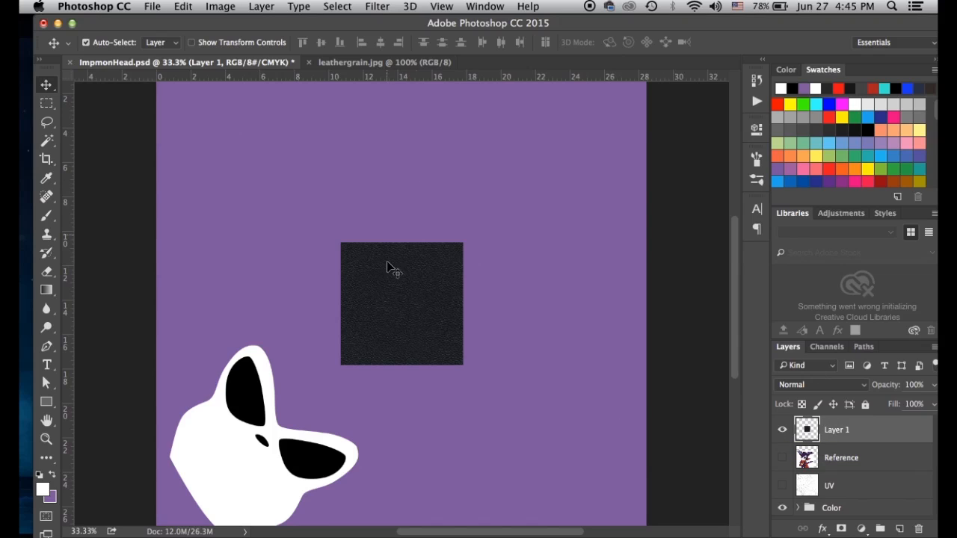
# Duplicate Layer 1, place the copy beside the original, and merge them down
pyautogui.moveTo(808, 431); pyautogui.dragTo(899, 529)
pyautogui.moveTo(390, 317); pyautogui.dragTo(278, 315)
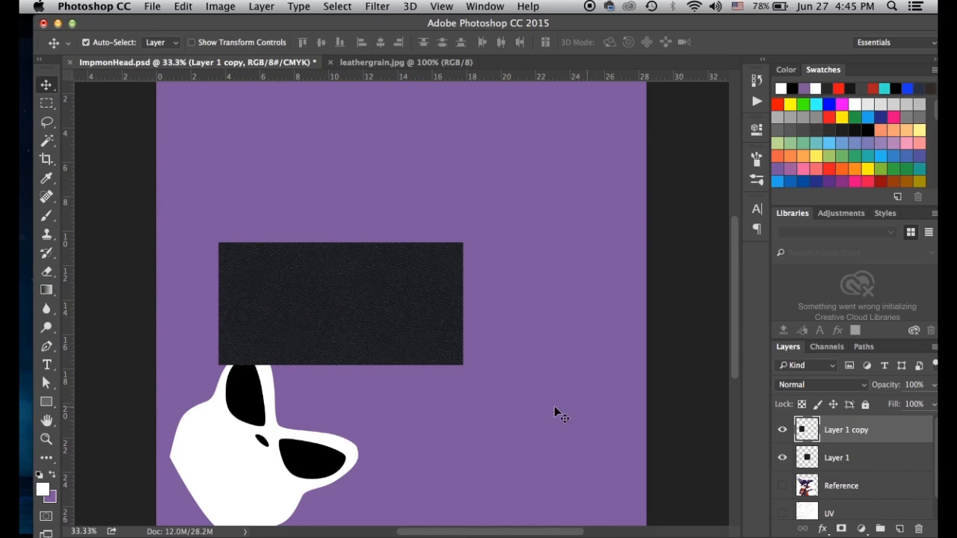
pyautogui.press('super+plus')
pyautogui.press('super+plus')
pyautogui.press('super+plus')
pyautogui.moveTo(543, 311); pyautogui.dragTo(479, 340)
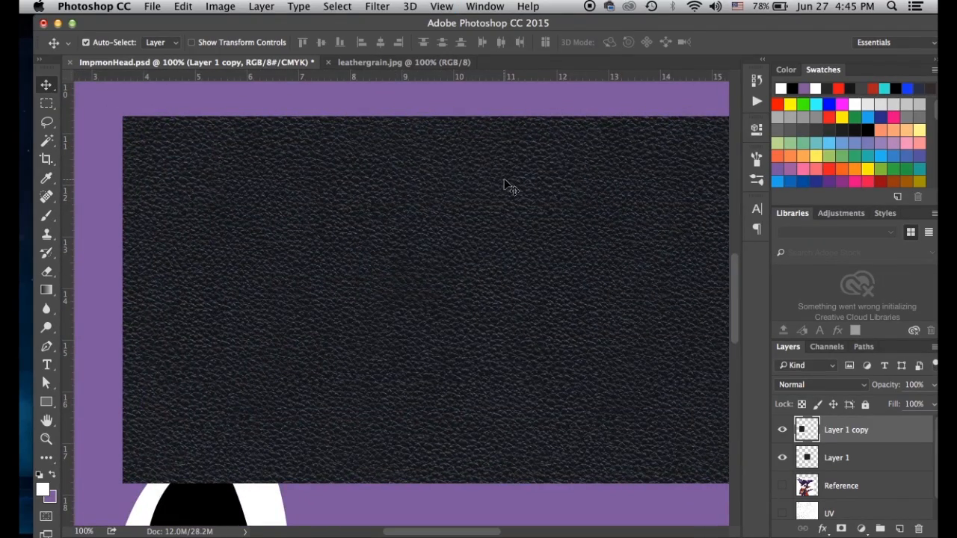
pyautogui.click(782, 430)
pyautogui.click(782, 430)
pyautogui.click(781, 430)
pyautogui.click(781, 430)
pyautogui.press('super+minus')
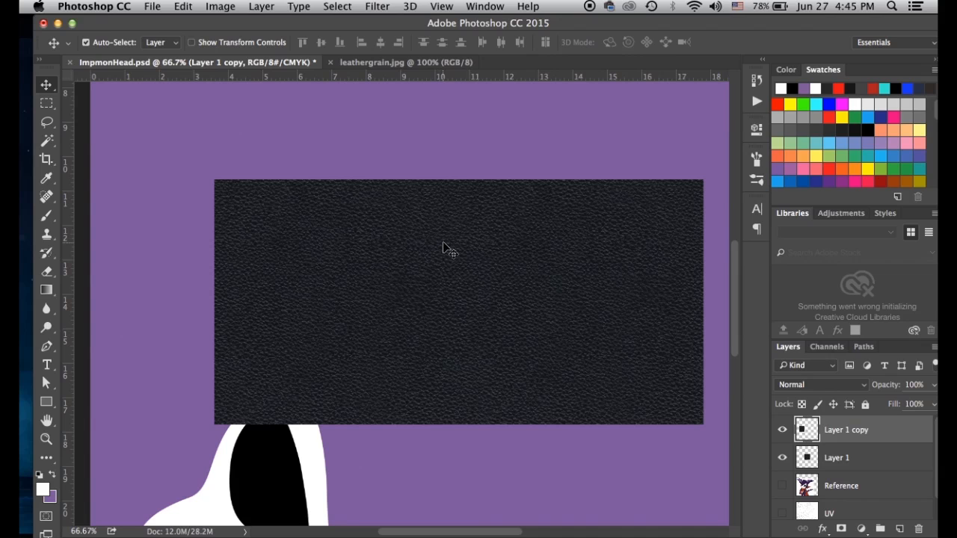
pyautogui.press('super+minus')
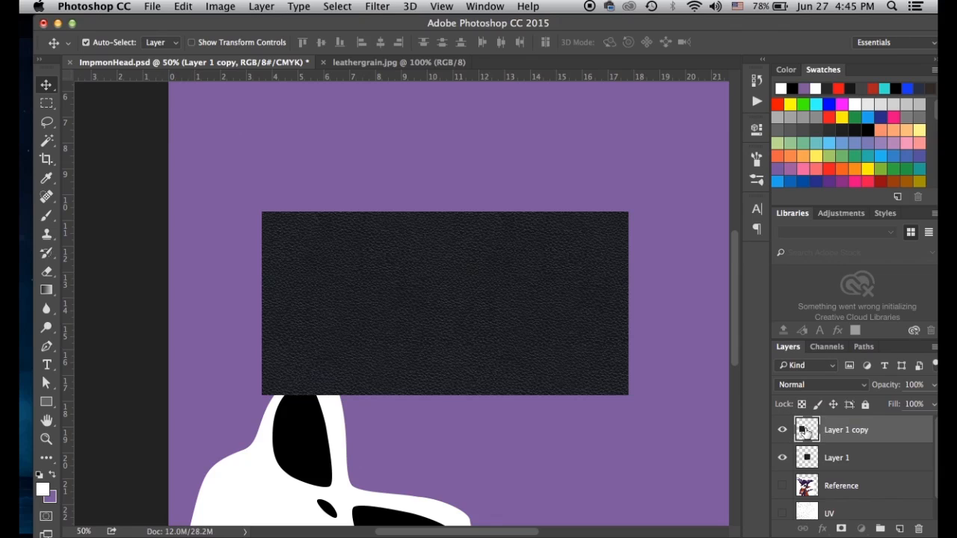
pyautogui.press('super+e')
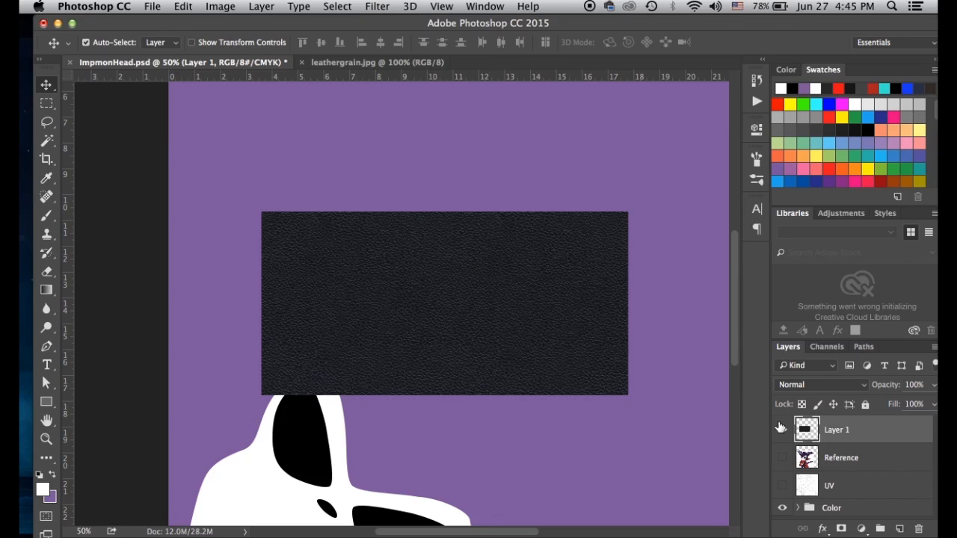
pyautogui.press('super+minus')
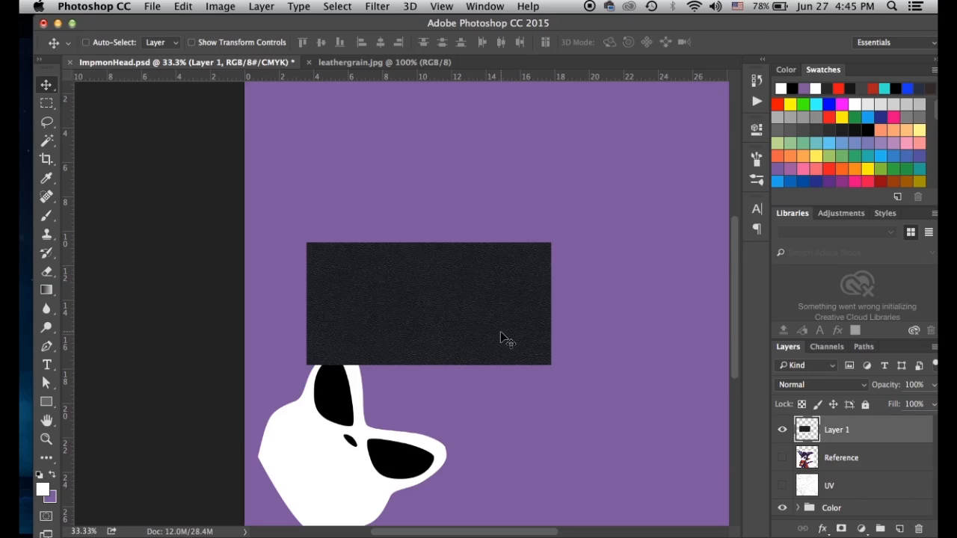
# Align the strip to the left edge, add a copy beside it, and merge
pyautogui.press('super+minus')
pyautogui.moveTo(421, 317); pyautogui.dragTo(370, 323)
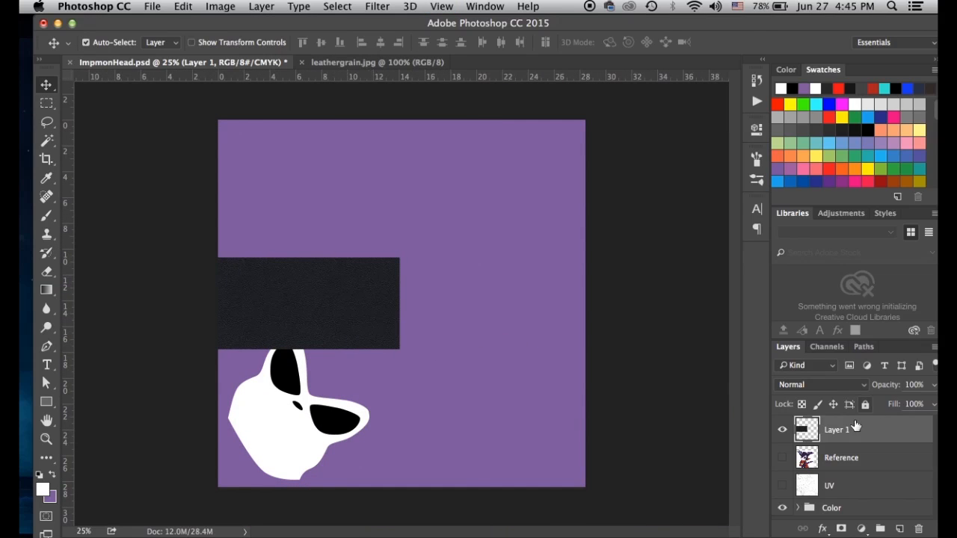
pyautogui.moveTo(856, 426); pyautogui.dragTo(900, 529)
pyautogui.click(340, 305)
pyautogui.moveTo(340, 305); pyautogui.dragTo(523, 314)
pyautogui.press('super+equal')
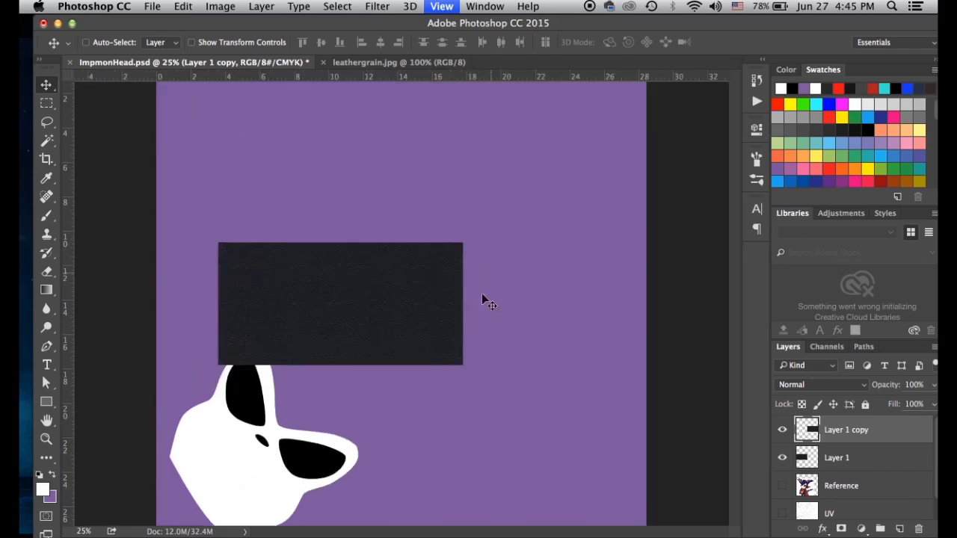
pyautogui.press('super+equal')
pyautogui.press('super+equal')
pyautogui.press('super+equal')
pyautogui.press('super+equal')
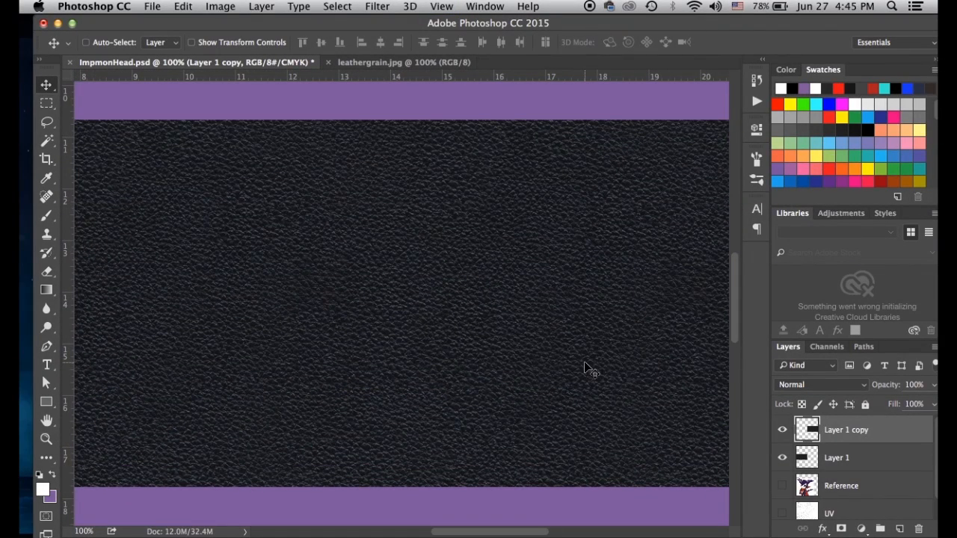
pyautogui.press('super+e')
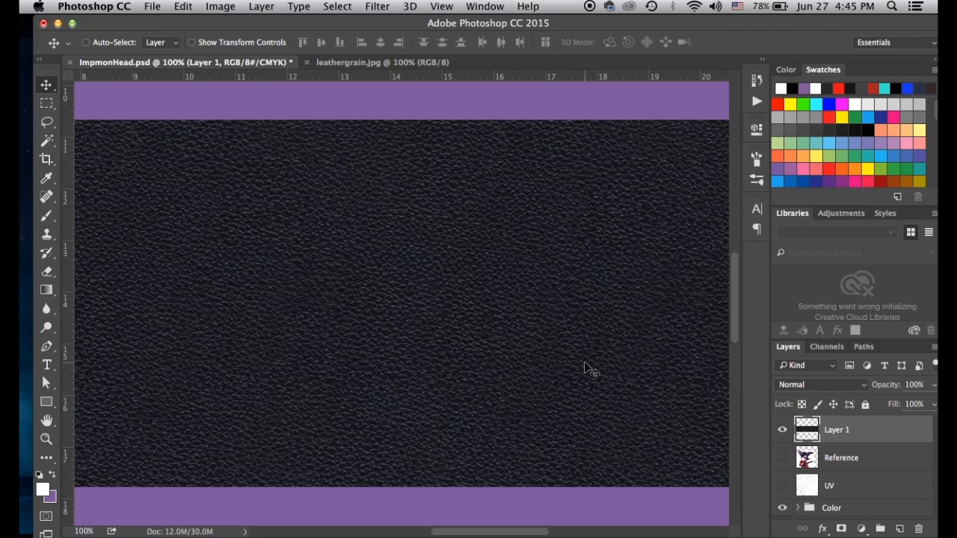
pyautogui.press('super+minus')
pyautogui.press('super+minus')
pyautogui.press('super+minus')
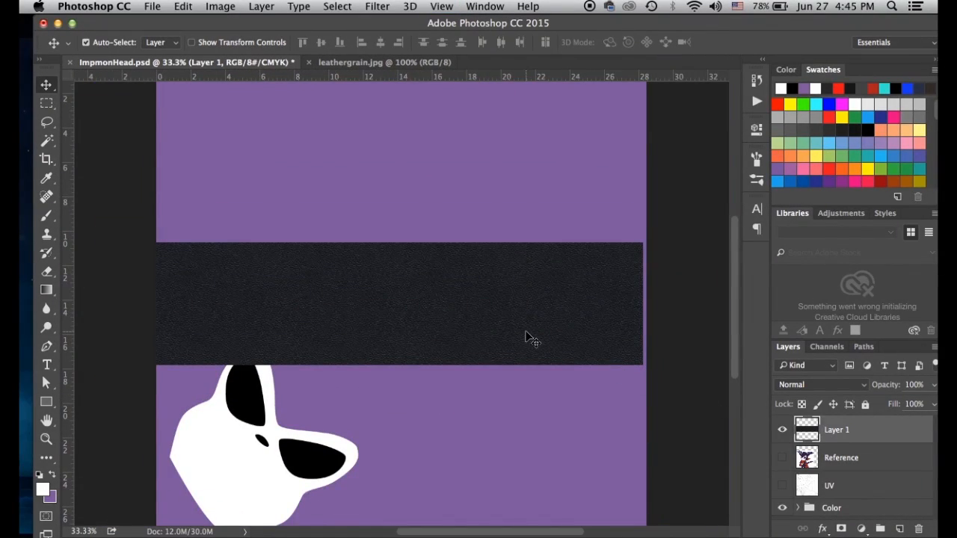
pyautogui.press('super+equal')
pyautogui.press('super+equal')
pyautogui.press('super+equal')
pyautogui.press('super+equal')
pyautogui.press('super+equal')
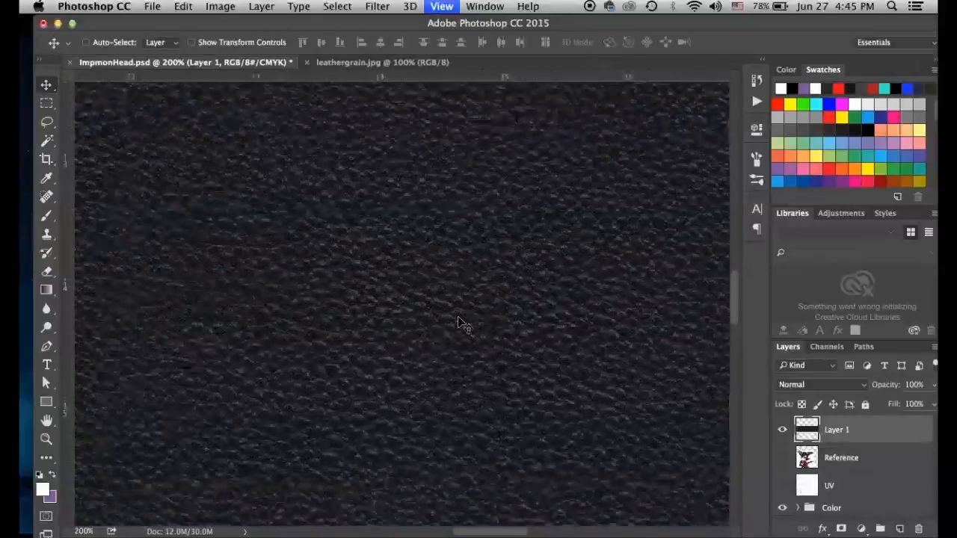
pyautogui.moveTo(330, 319); pyautogui.dragTo(591, 338)
pyautogui.moveTo(389, 338); pyautogui.dragTo(587, 344)
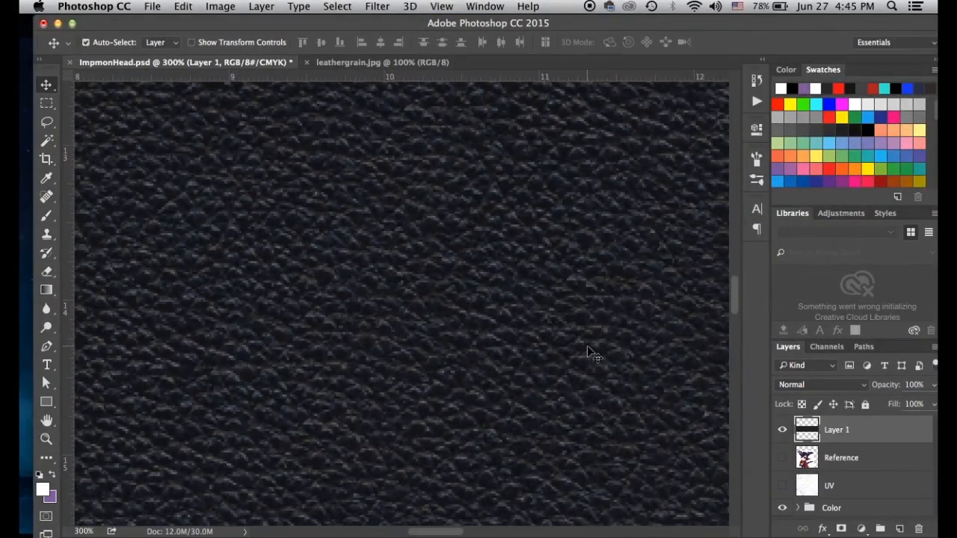
pyautogui.press('super+minus')
pyautogui.press('super+minus')
pyautogui.press('super+minus')
pyautogui.press('super+minus')
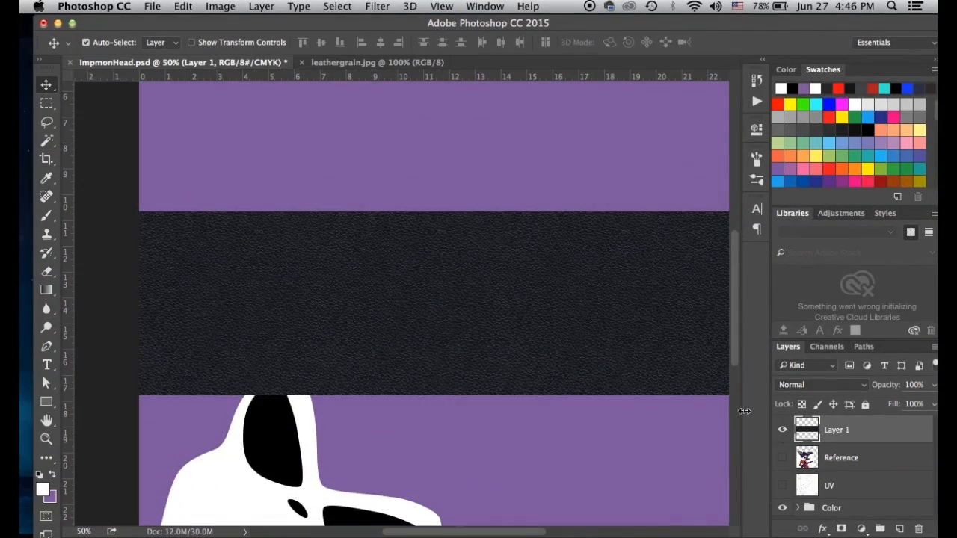
# Duplicate the leather band and nudge the copy directly below it without a seam
pyautogui.moveTo(809, 434); pyautogui.dragTo(900, 528)
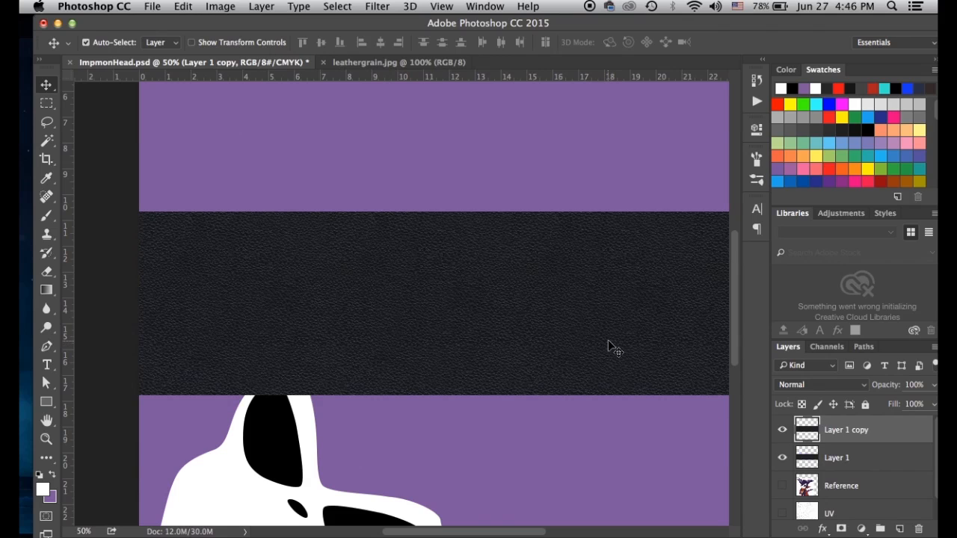
pyautogui.press('super+minus')
pyautogui.press('super+minus')
pyautogui.moveTo(455, 305); pyautogui.dragTo(467, 394)
pyautogui.press('super+plus')
pyautogui.press('super+plus')
pyautogui.press('super+plus')
pyautogui.press('super+plus')
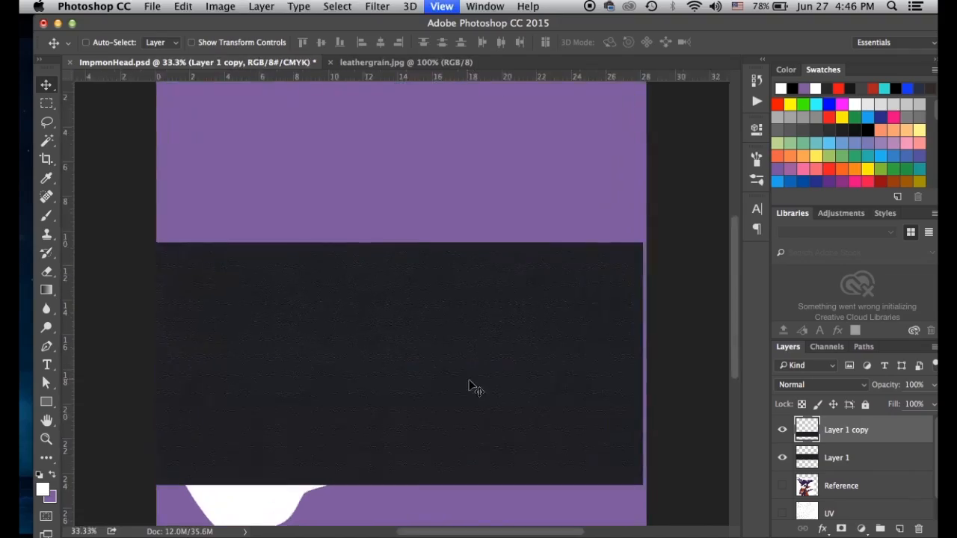
pyautogui.moveTo(466, 346); pyautogui.dragTo(462, 240)
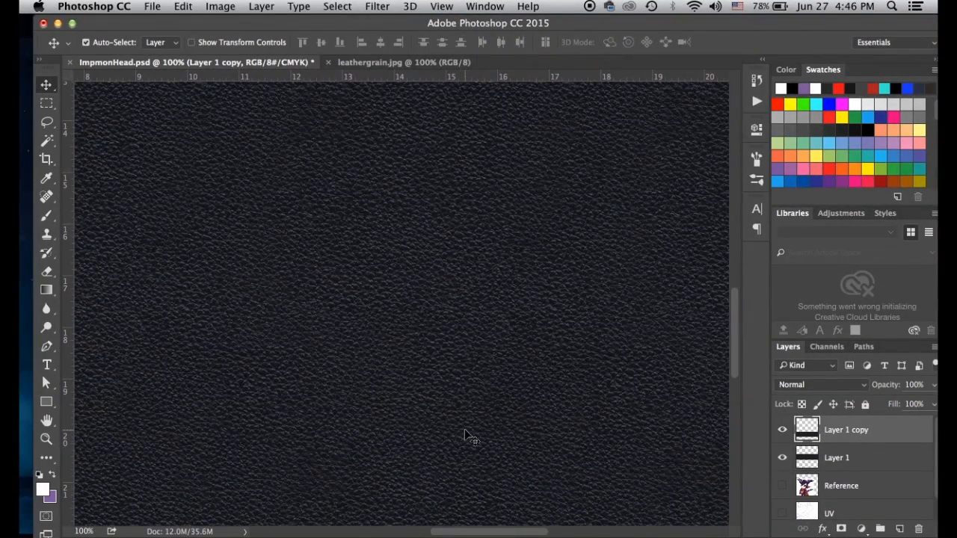
pyautogui.press('Down')
pyautogui.press('Down')
pyautogui.press('Down')
pyautogui.press('Down')
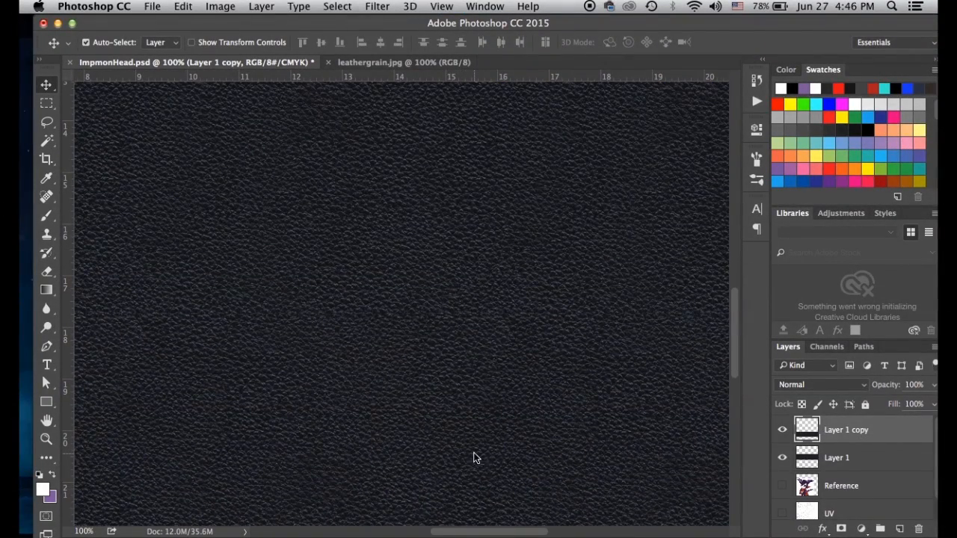
pyautogui.press('Up')
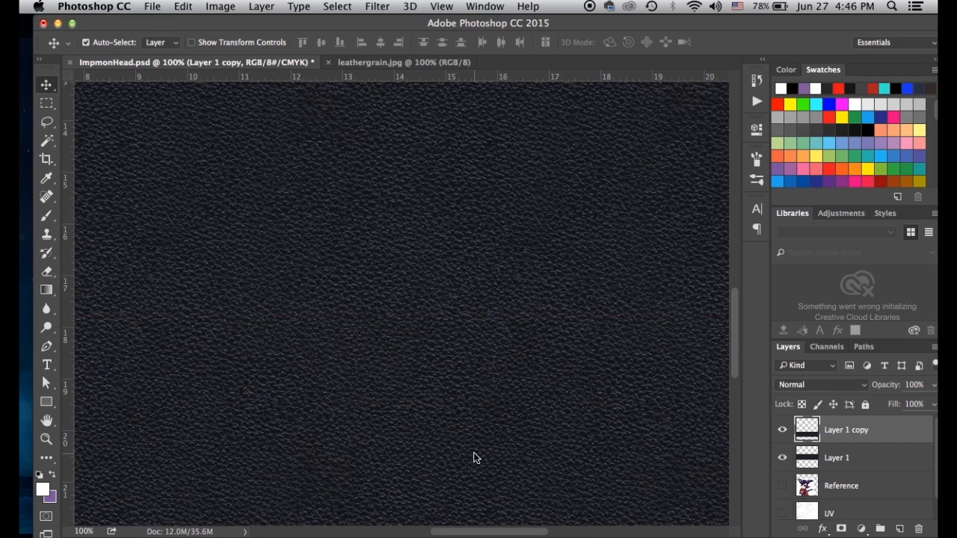
pyautogui.press('Down')
pyautogui.press('Up')
pyautogui.press('super+minus')
pyautogui.press('super+minus')
pyautogui.press('super+minus')
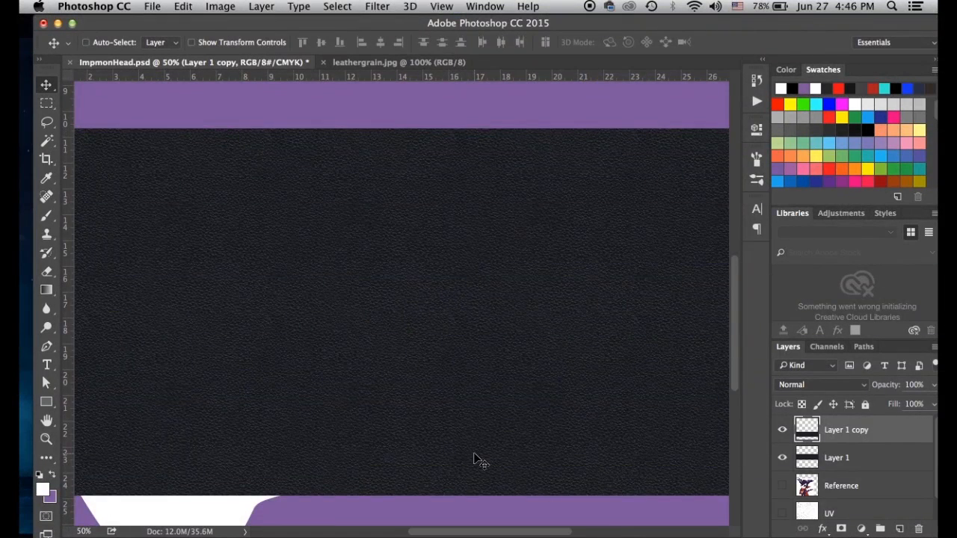
pyautogui.press('super+minus')
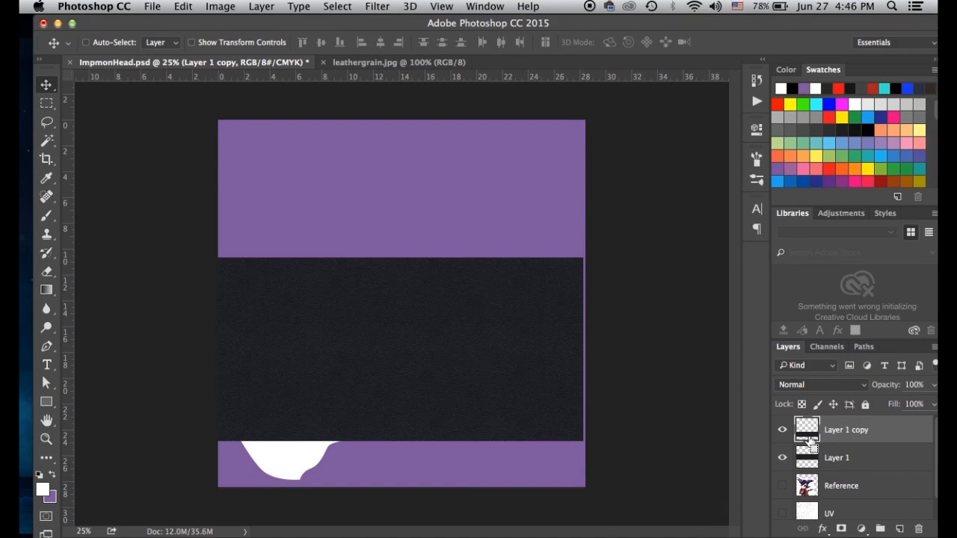
# Merge the bands, duplicate Layer 1, and butt the copy against the canvas top
pyautogui.press('super+e')
pyautogui.moveTo(810, 437); pyautogui.dragTo(900, 530)
pyautogui.keyDown('shift'); pyautogui.moveTo(397, 329); pyautogui.dragTo(389, 121); pyautogui.keyUp('shift')
pyautogui.keyDown('shift'); pyautogui.moveTo(452, 345); pyautogui.dragTo(425, 171); pyautogui.keyUp('shift')
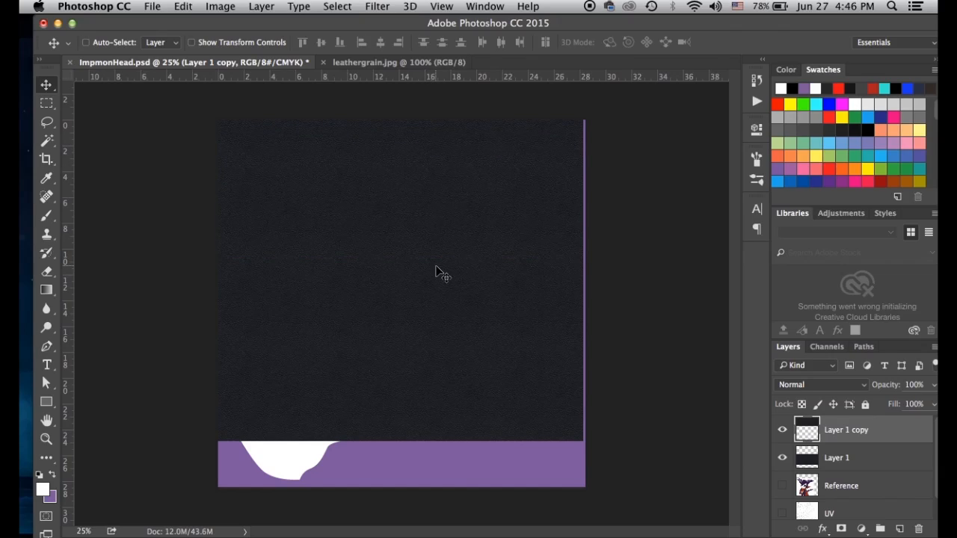
pyautogui.press('super+plus')
pyautogui.press('super+plus')
pyautogui.press('super+plus')
pyautogui.press('super+plus')
pyautogui.moveTo(406, 284); pyautogui.dragTo(374, 145)
pyautogui.press('super+minus')
pyautogui.click(400, 329)
pyautogui.press('super+minus')
pyautogui.moveTo(399, 335); pyautogui.dragTo(399, 251)
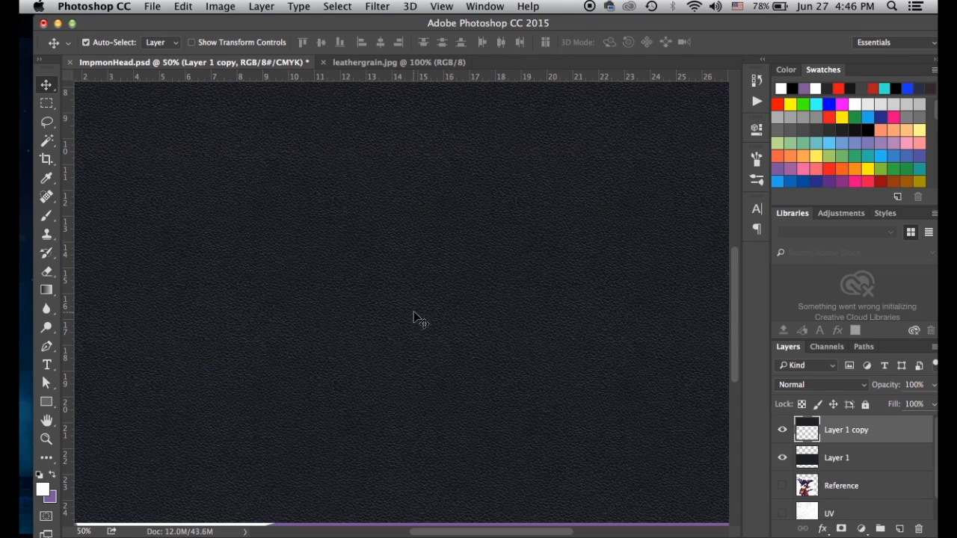
pyautogui.press('super+minus')
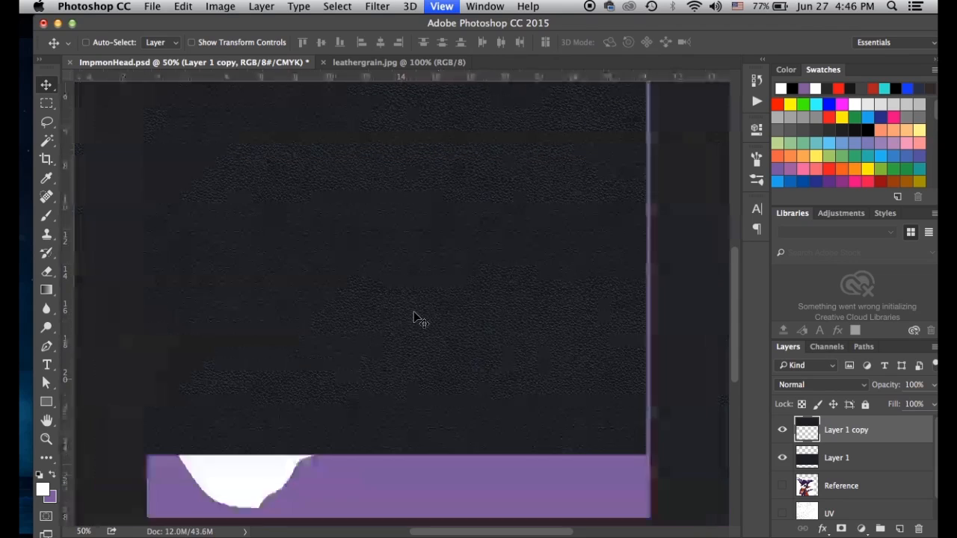
pyautogui.press('super+minus')
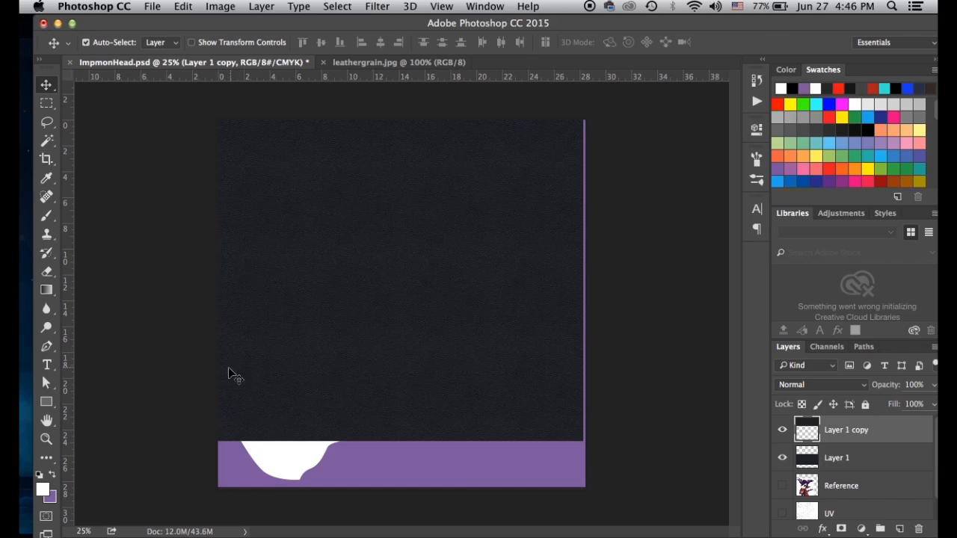
# Merge the copy and shift the leather down and left to cover the canvas
pyautogui.press('BackSpace')
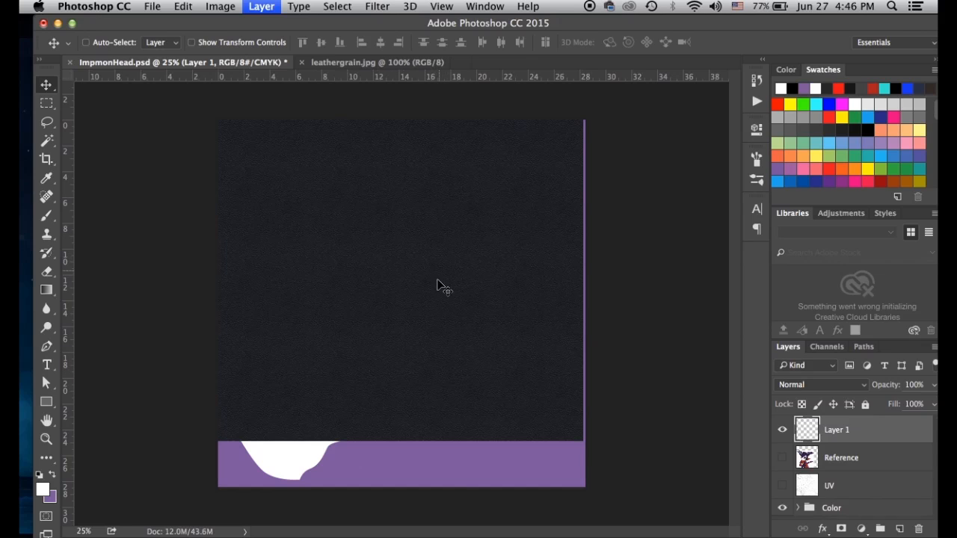
pyautogui.click(442, 298)
pyautogui.moveTo(442, 298); pyautogui.dragTo(444, 342)
pyautogui.press('Left')
pyautogui.press('Left')
pyautogui.press('Left')
pyautogui.press('Left')
pyautogui.press('Left')
pyautogui.press('Left')
pyautogui.press('Left')
pyautogui.press('Left')
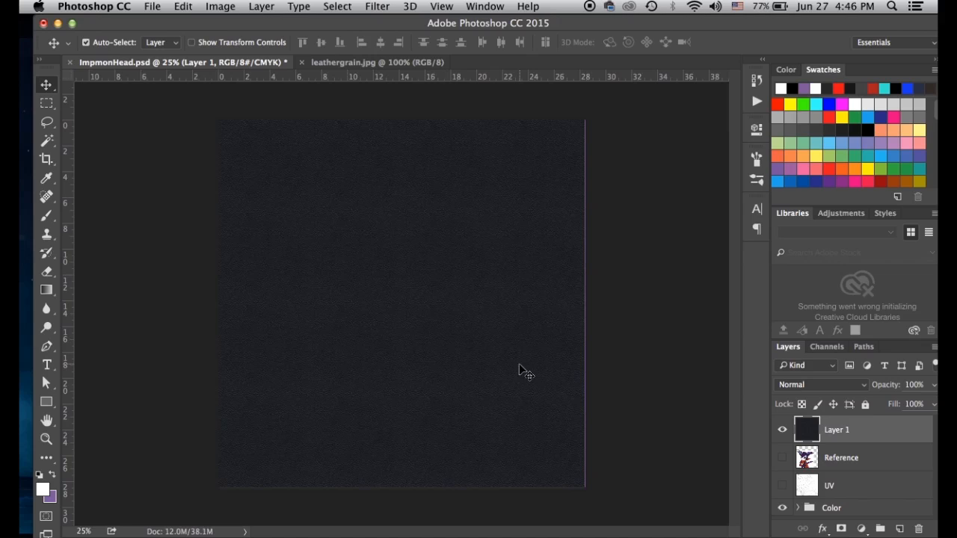
# Rename the layer Leather and duplicate it as Leather copy
pyautogui.doubleClick(838, 431)
pyautogui.write('Leath')
pyautogui.press('Return')
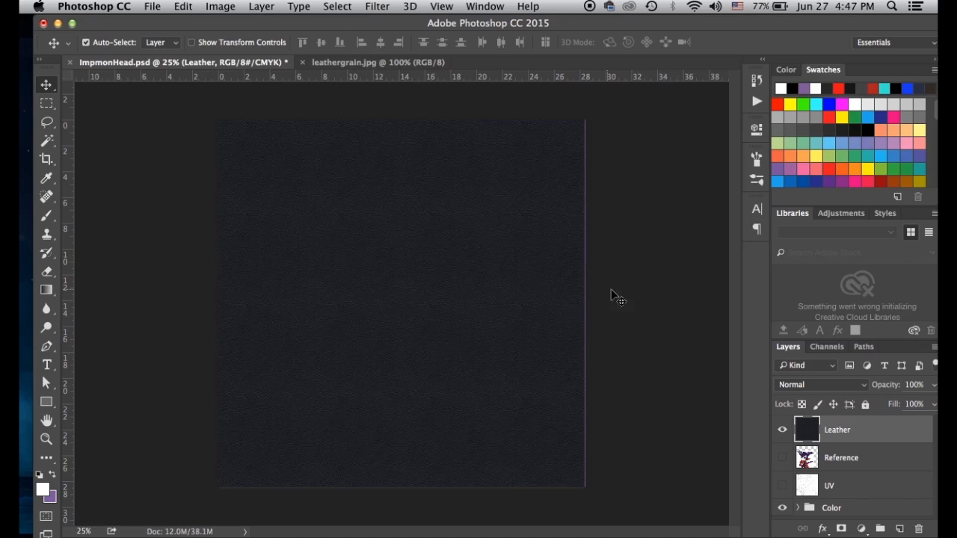
pyautogui.moveTo(800, 432); pyautogui.dragTo(899, 529)
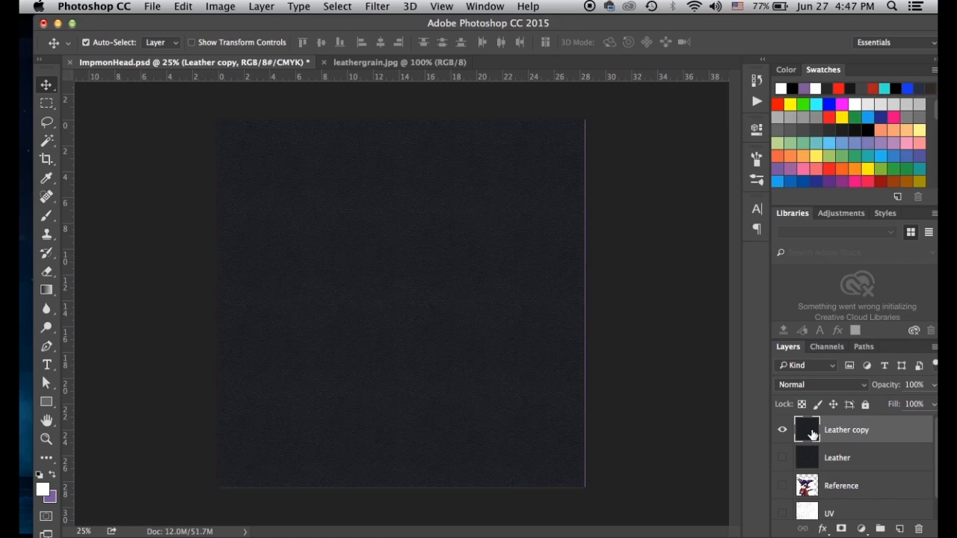
# Colorize Leather copy purple with Hue 275, Saturation 28, Lightness +19
pyautogui.press('super+u')
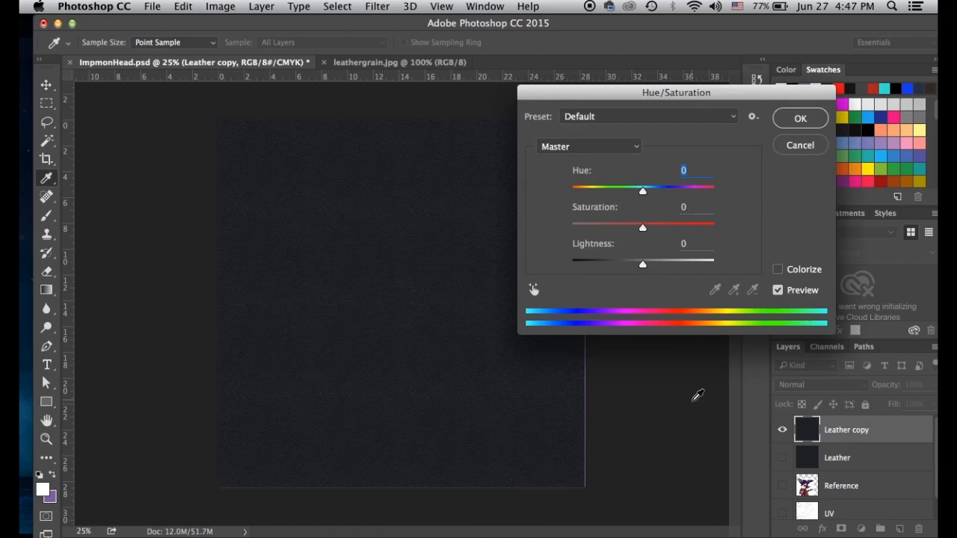
pyautogui.click(776, 272)
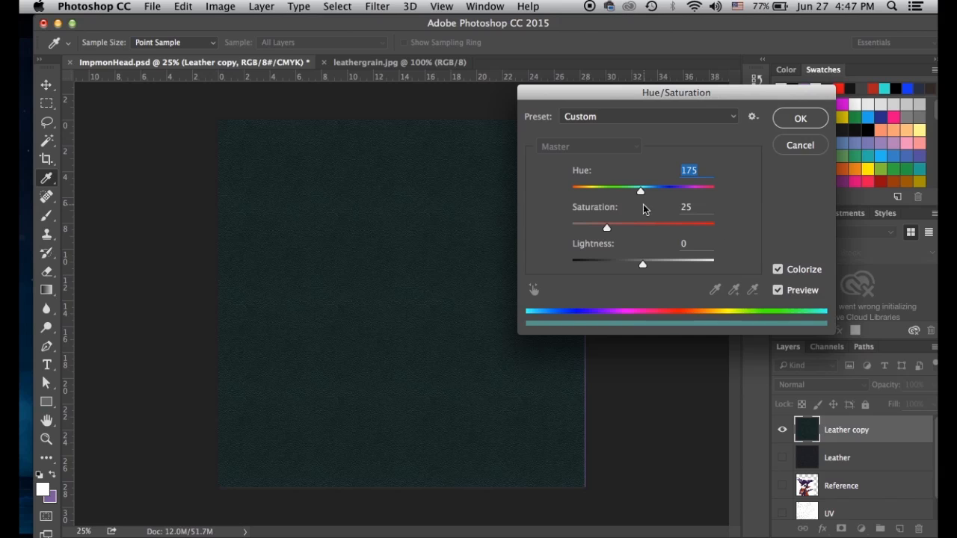
pyautogui.moveTo(627, 98); pyautogui.dragTo(543, 157)
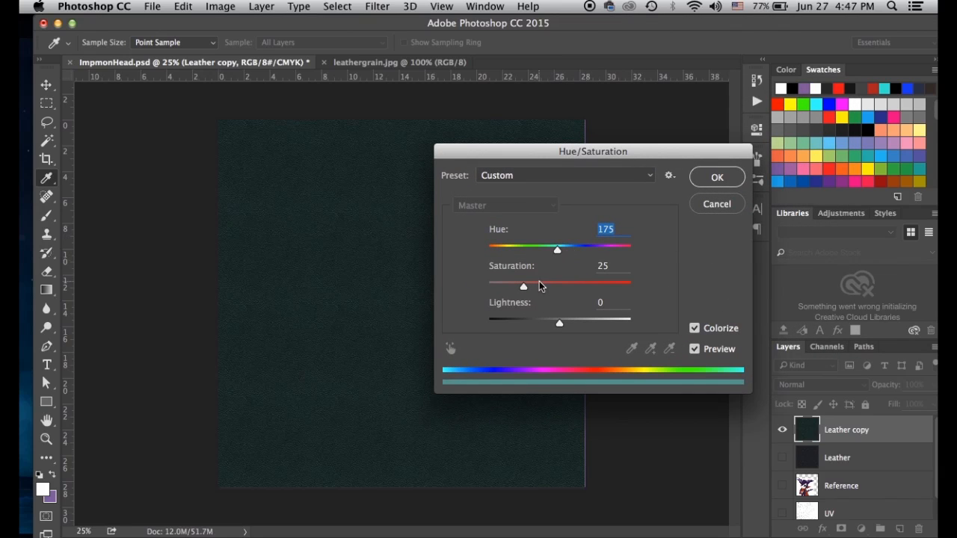
pyautogui.moveTo(562, 252); pyautogui.dragTo(599, 259)
pyautogui.moveTo(561, 326); pyautogui.dragTo(574, 324)
pyautogui.click(528, 287)
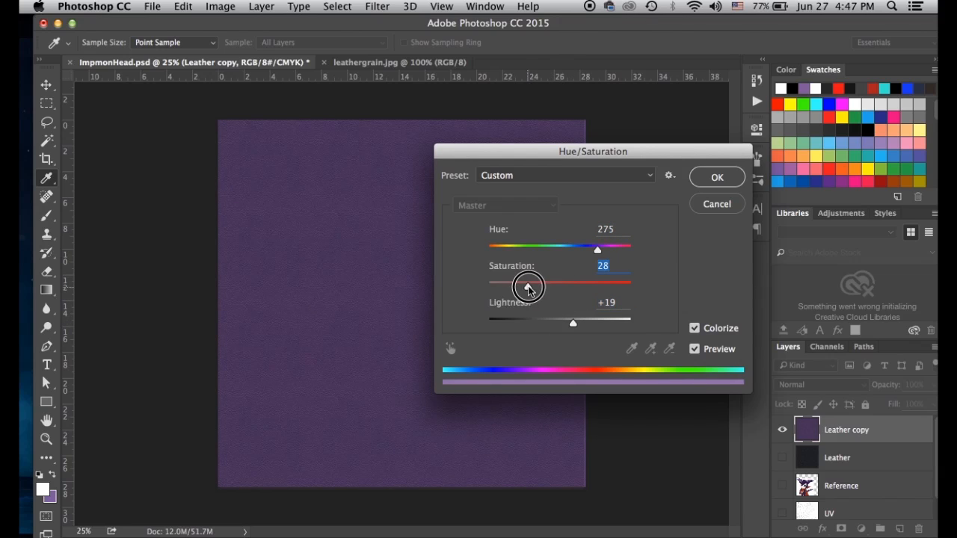
pyautogui.click(718, 178)
# Drag the Reference layer to the top of the Layers panel
pyautogui.scroll(-1, 822, 463)
pyautogui.scroll(1, 822, 464)
pyautogui.moveTo(807, 484); pyautogui.dragTo(785, 441)
# Toggle the Reference layer to compare it with the purple leather
pyautogui.click(783, 431)
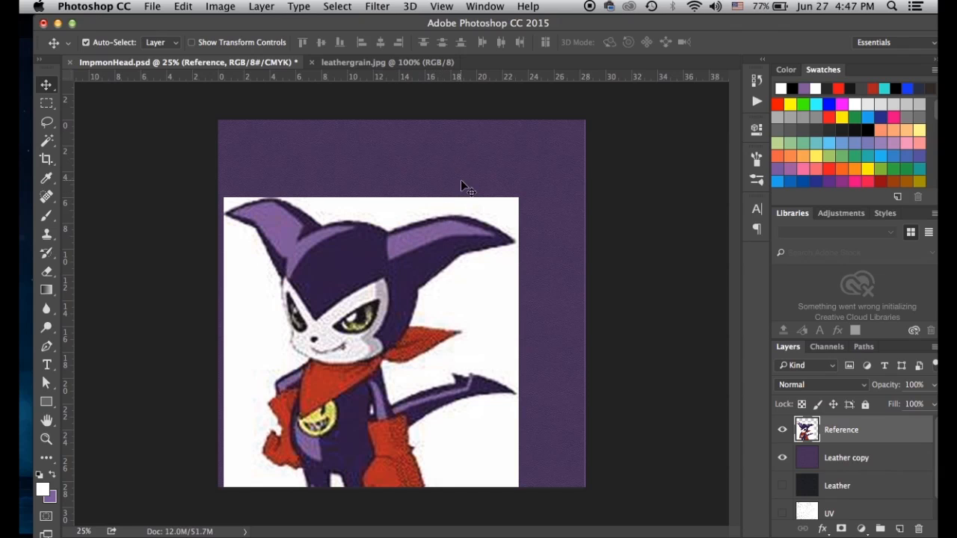
pyautogui.click(782, 432)
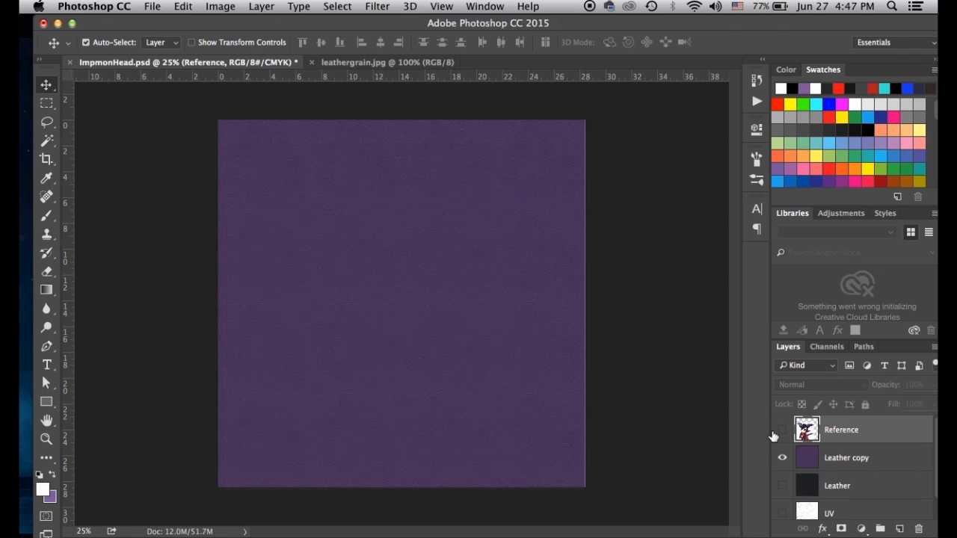
pyautogui.press('super+equal')
pyautogui.press('super+equal')
pyautogui.press('super+equal')
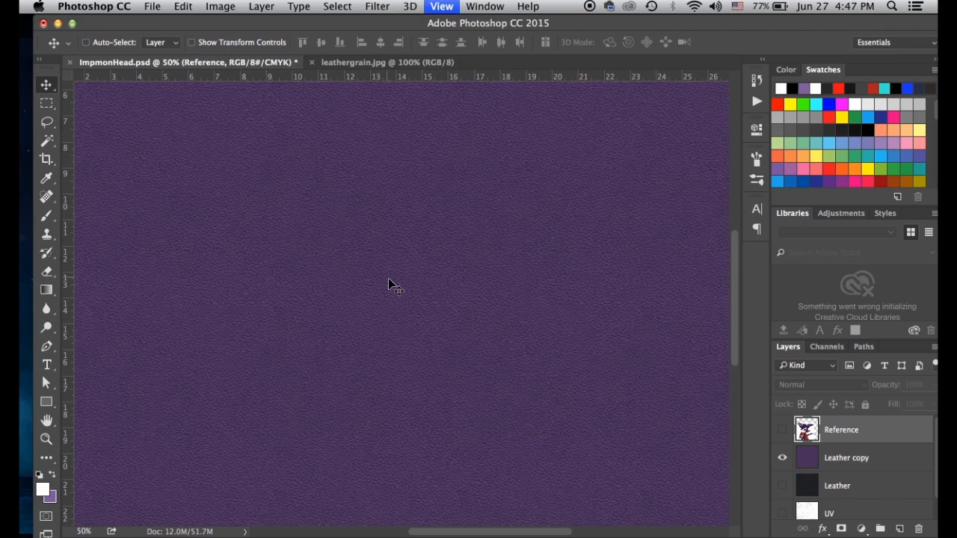
pyautogui.press('super+minus')
pyautogui.press('super+minus')
pyautogui.press('super+minus')
pyautogui.press('super+minus')
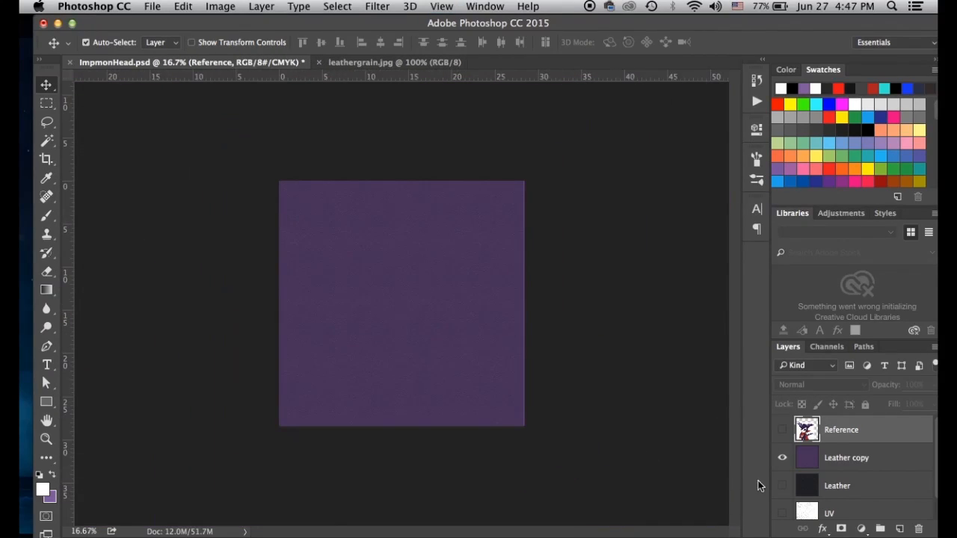
# Move Leather copy down into the Color group beneath the white face and eye layers
pyautogui.moveTo(774, 26); pyautogui.dragTo(752, 26)
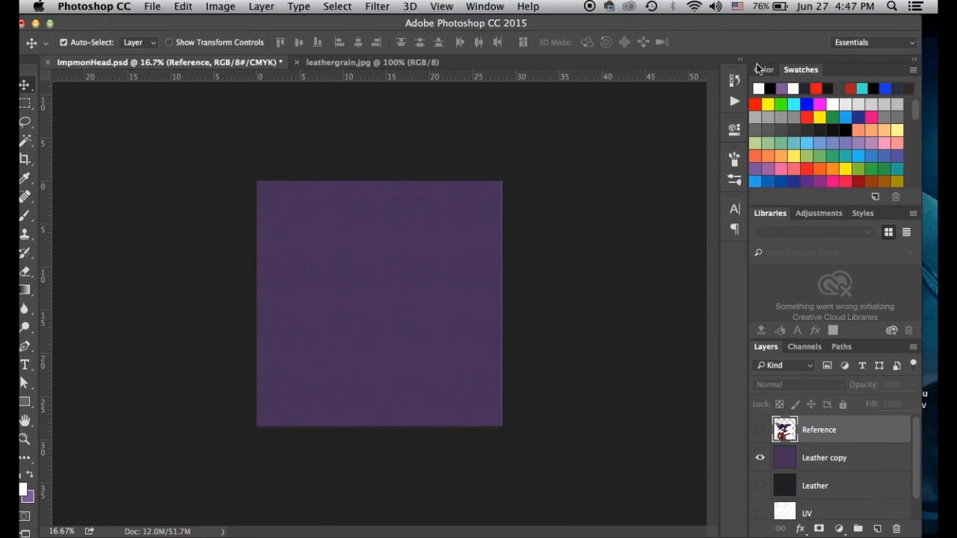
pyautogui.scroll(-1, 829, 485)
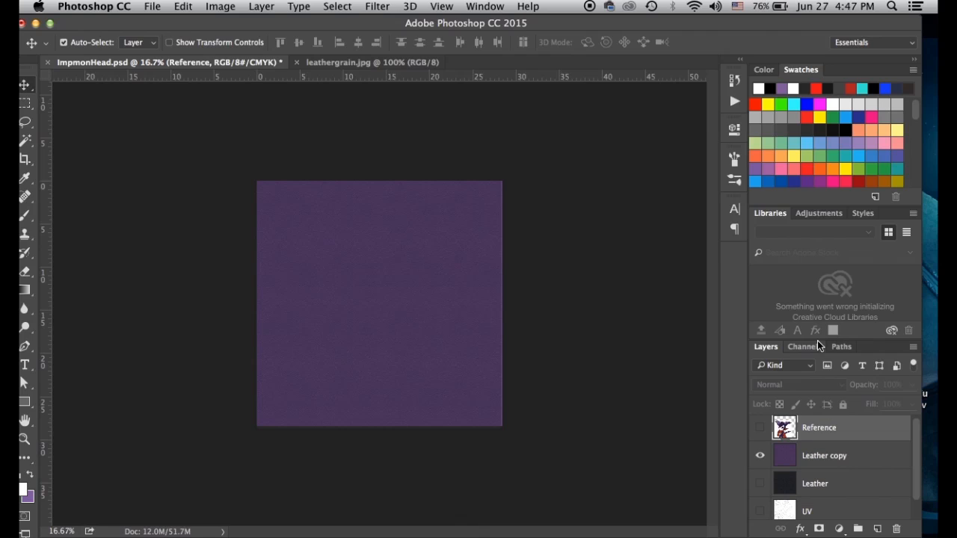
pyautogui.moveTo(817, 340); pyautogui.dragTo(820, 290)
pyautogui.moveTo(784, 449); pyautogui.dragTo(793, 485)
pyautogui.click(776, 512)
pyautogui.scroll(-2, 778, 508)
pyautogui.scroll(-1, 777, 509)
pyautogui.moveTo(786, 425); pyautogui.dragTo(797, 494)
pyautogui.scroll(-1, 798, 505)
pyautogui.moveTo(797, 428); pyautogui.dragTo(804, 515)
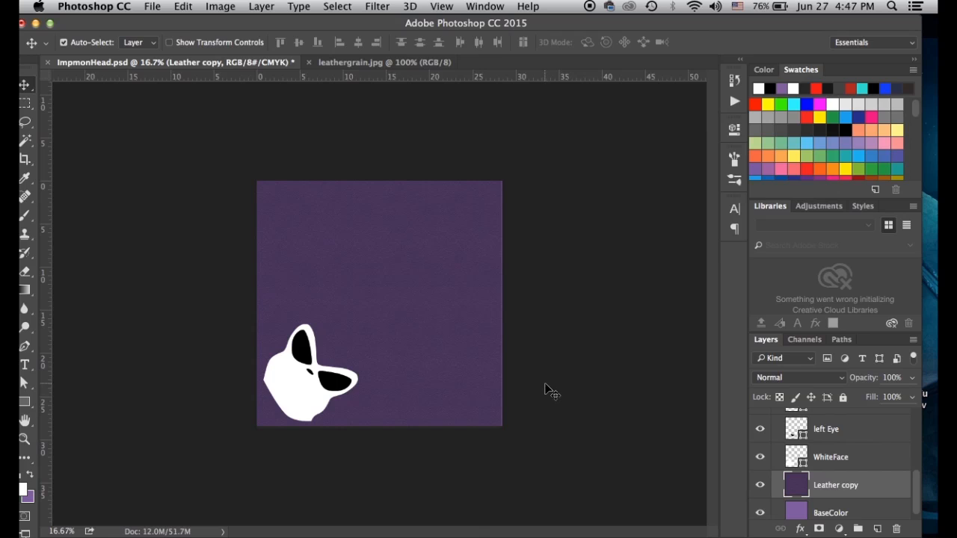
# Inspect the leather around the white face, then close leathergrain.jpg
pyautogui.press('super+equal')
pyautogui.press('super+equal')
pyautogui.press('super+equal')
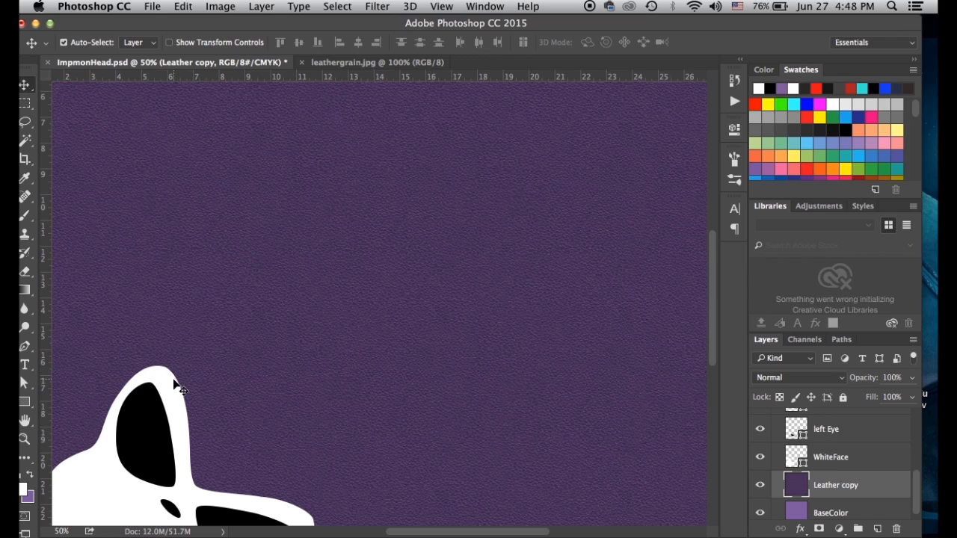
pyautogui.moveTo(306, 358); pyautogui.dragTo(321, 156)
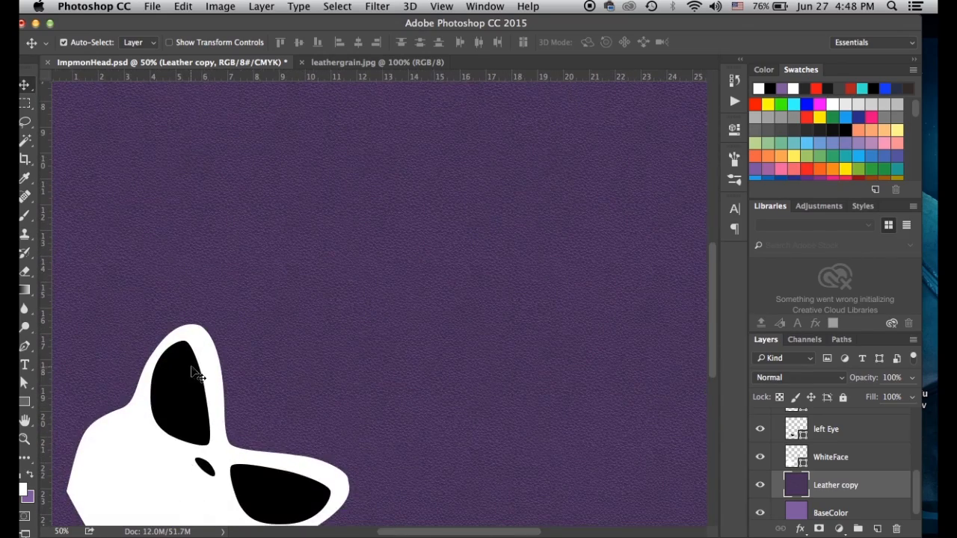
pyautogui.moveTo(490, 165); pyautogui.dragTo(534, 314)
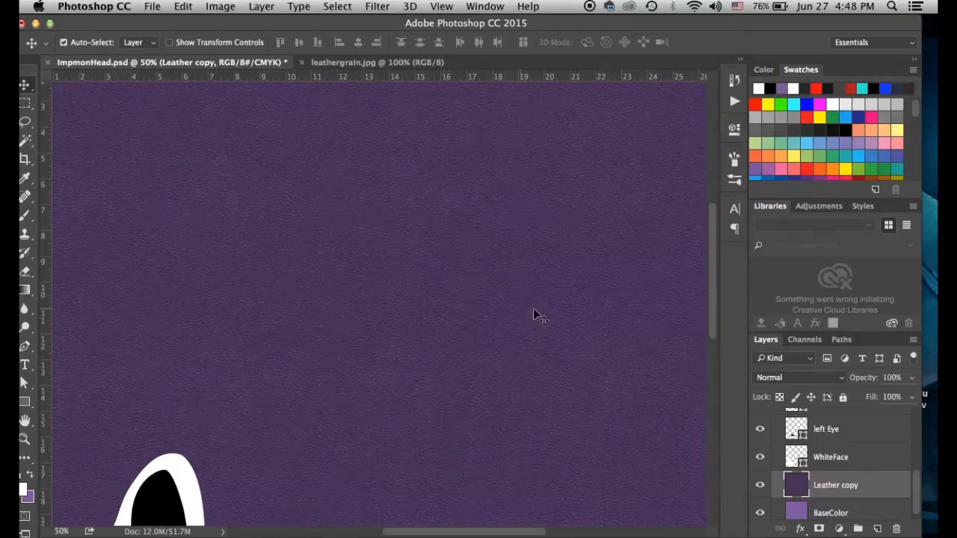
pyautogui.moveTo(316, 203); pyautogui.dragTo(307, 305)
pyautogui.moveTo(392, 379); pyautogui.dragTo(447, 284)
pyautogui.moveTo(388, 359); pyautogui.dragTo(350, 255)
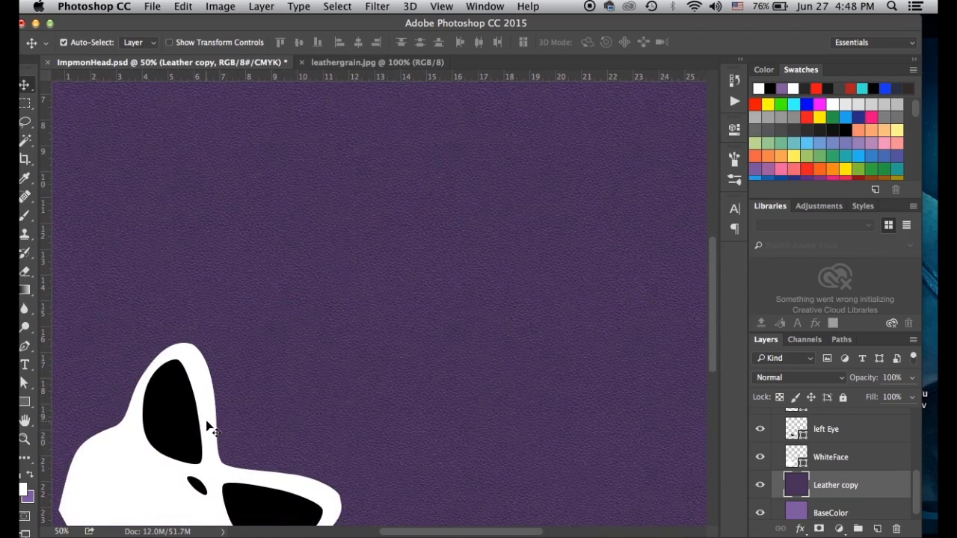
pyautogui.moveTo(223, 424); pyautogui.dragTo(232, 348)
pyautogui.scroll(2, 273, 200)
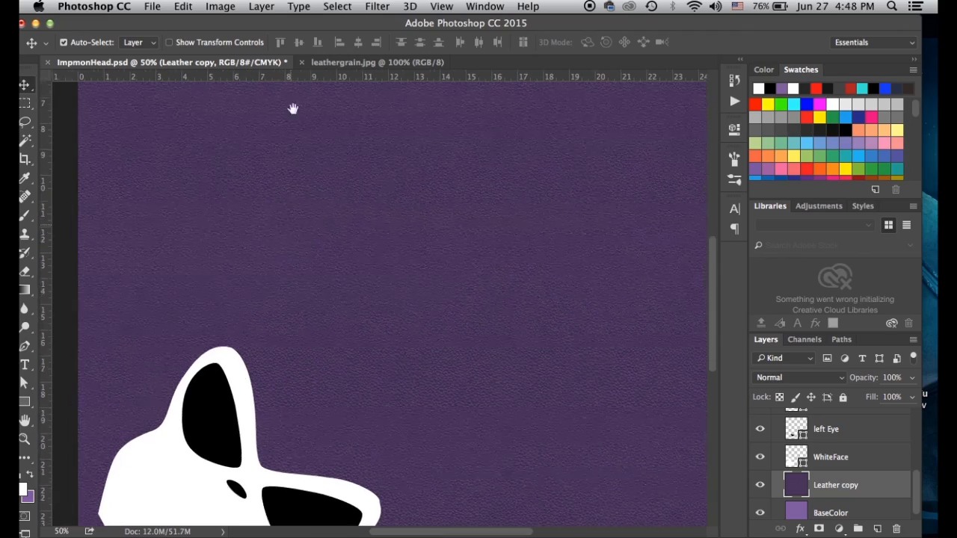
pyautogui.click(302, 62)
# Quick Look through the creature_scales textures, settling on csca002b.jpg
pyautogui.moveTo(323, 29); pyautogui.dragTo(326, 430)
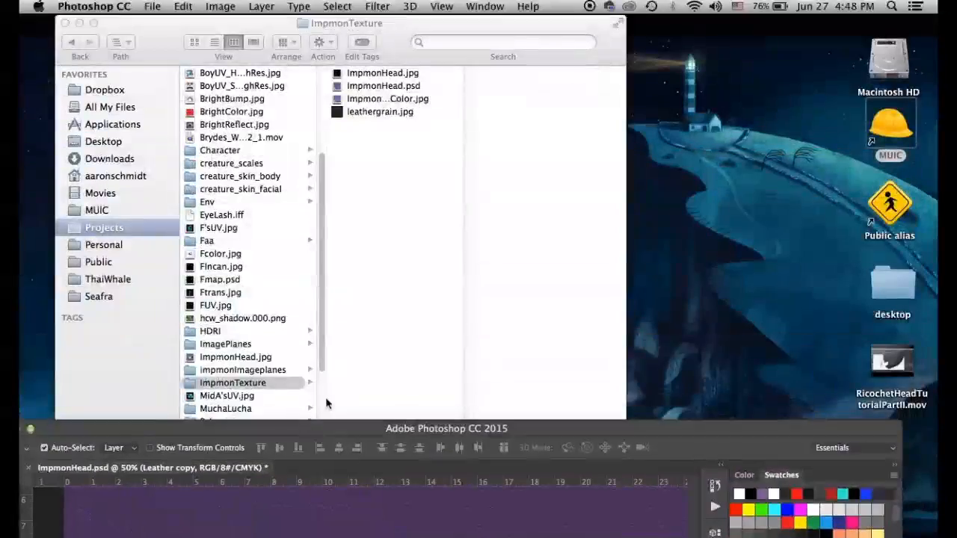
pyautogui.click(276, 285)
pyautogui.click(251, 166)
pyautogui.click(360, 135)
pyautogui.press('space')
pyautogui.press('Up')
pyautogui.press('Down')
pyautogui.press('Up')
pyautogui.press('Up')
pyautogui.press('Up')
pyautogui.press('Down')
pyautogui.press('Up')
pyautogui.press('Up')
pyautogui.press('Up')
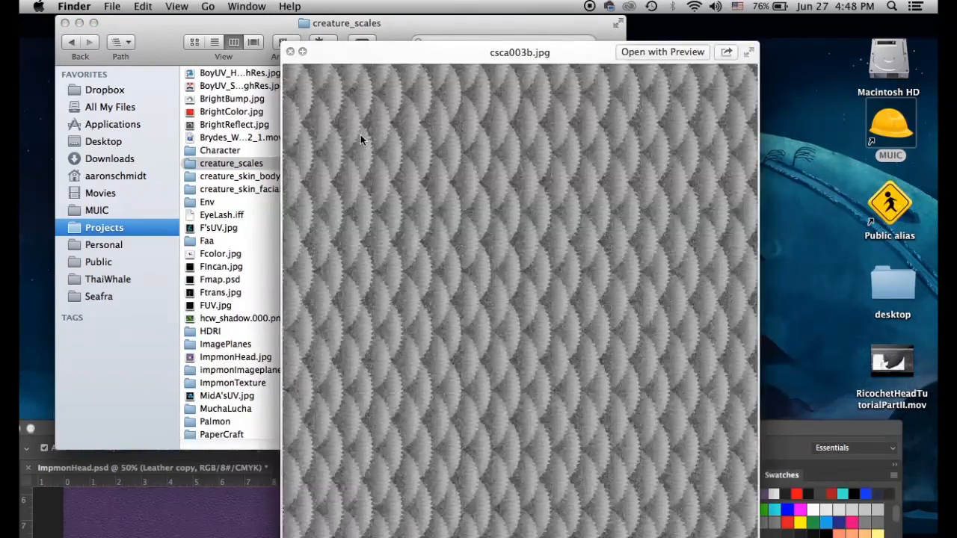
pyautogui.press('Down')
pyautogui.press('Down')
pyautogui.press('Down')
pyautogui.press('Down')
pyautogui.press('Down')
pyautogui.press('Down')
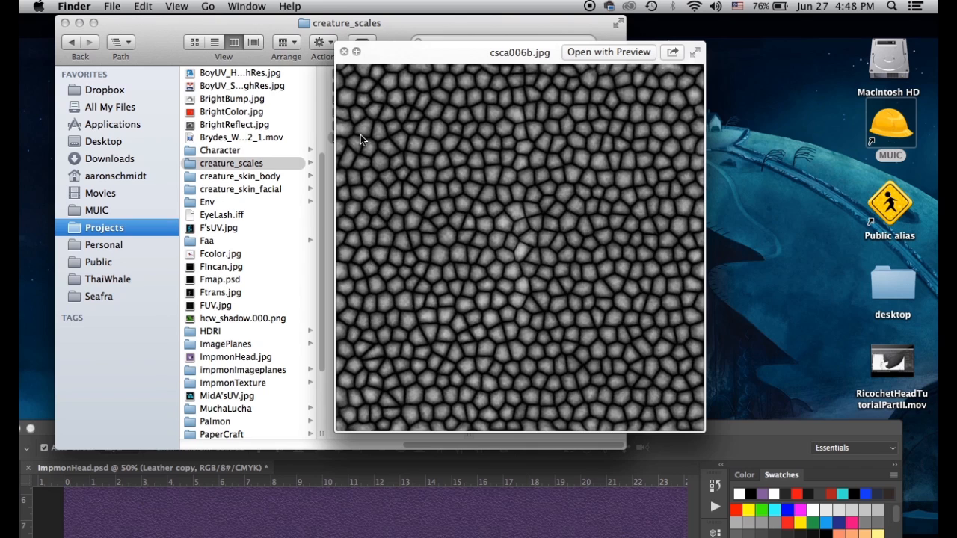
pyautogui.press('Up')
pyautogui.press('Up')
pyautogui.press('Up')
pyautogui.press('Up')
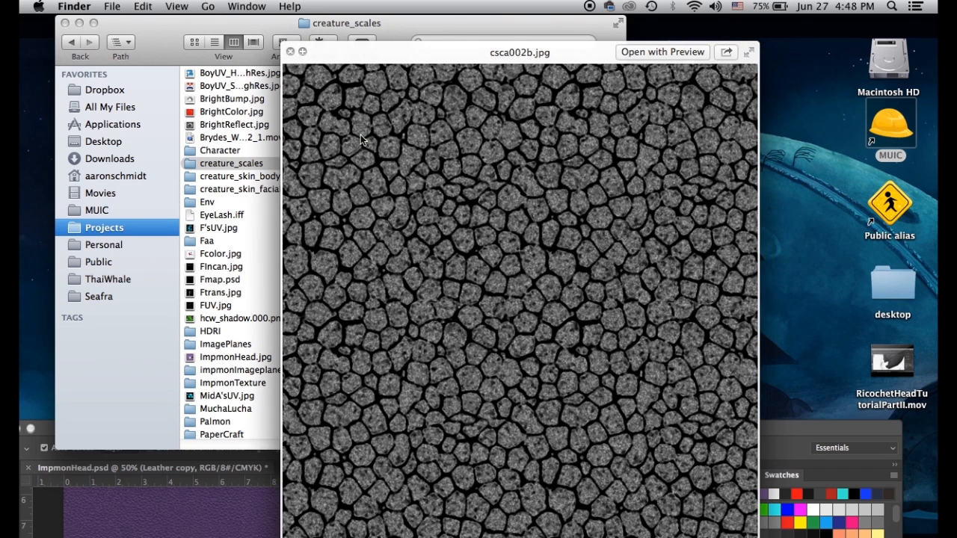
pyautogui.press('space')
# Open csca002b.jpg in Photoshop as a new document
pyautogui.click(334, 86)
pyautogui.moveTo(329, 535)
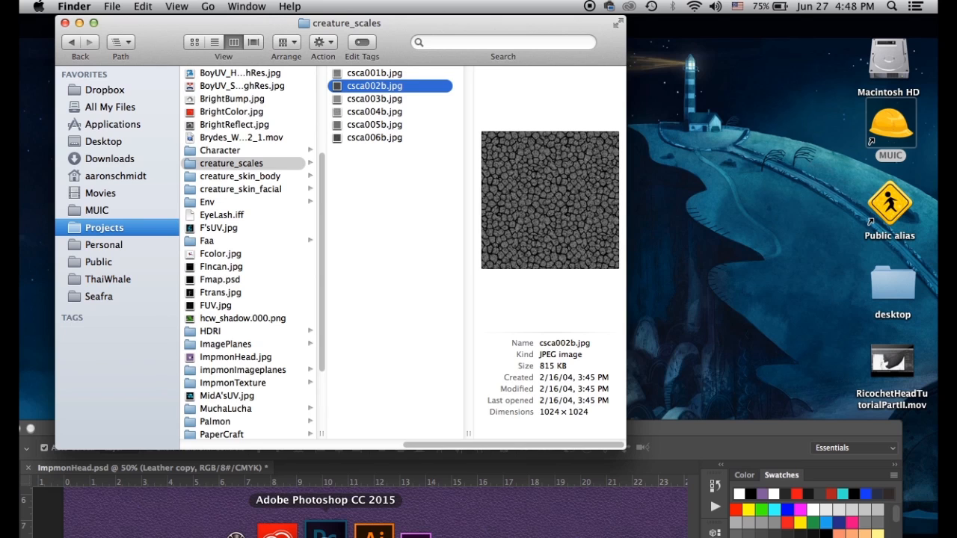
pyautogui.moveTo(326, 535); pyautogui.dragTo(463, 101)
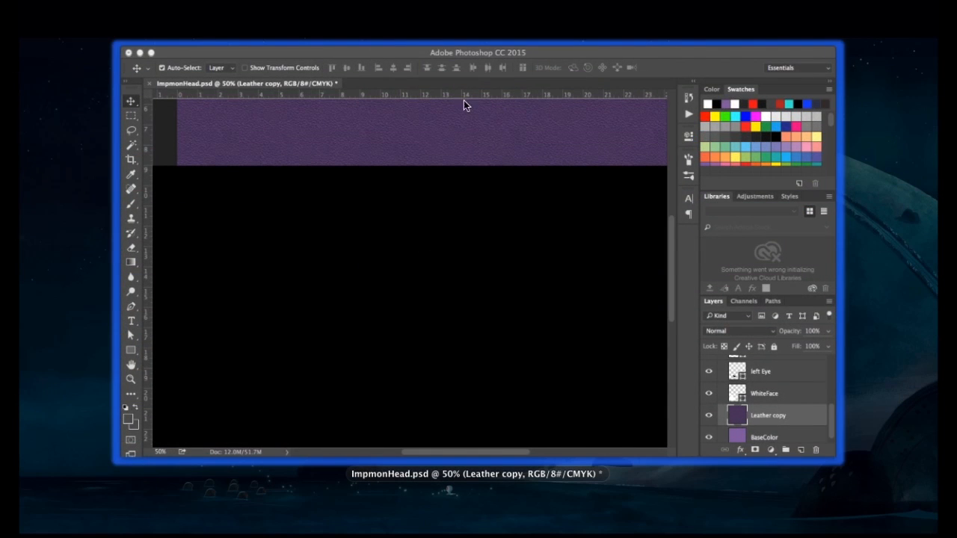
pyautogui.click(412, 52)
pyautogui.moveTo(335, 88); pyautogui.dragTo(327, 536)
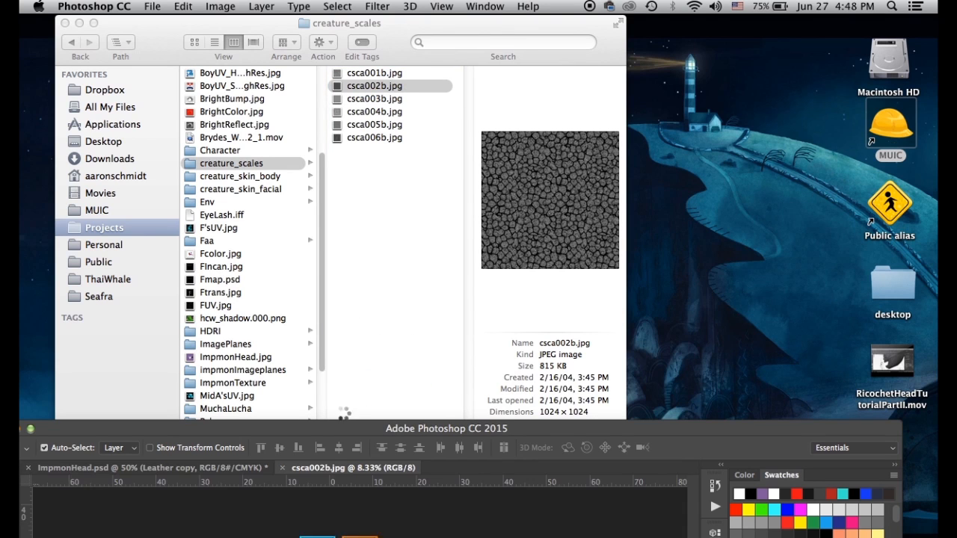
pyautogui.moveTo(348, 430); pyautogui.dragTo(388, 67)
# Copy the whole csca002b scale image and paste it into ImpmonHead
pyautogui.press('super+a')
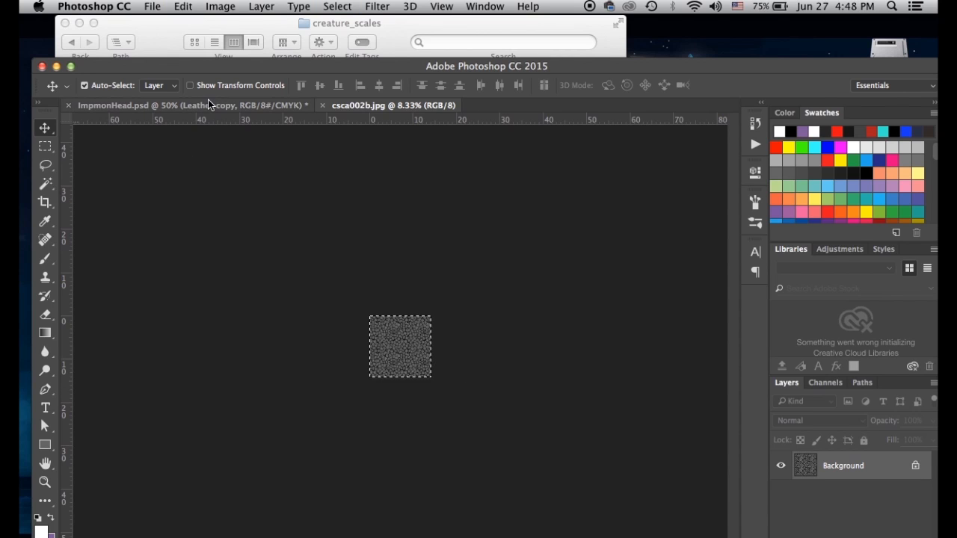
pyautogui.click(273, 106)
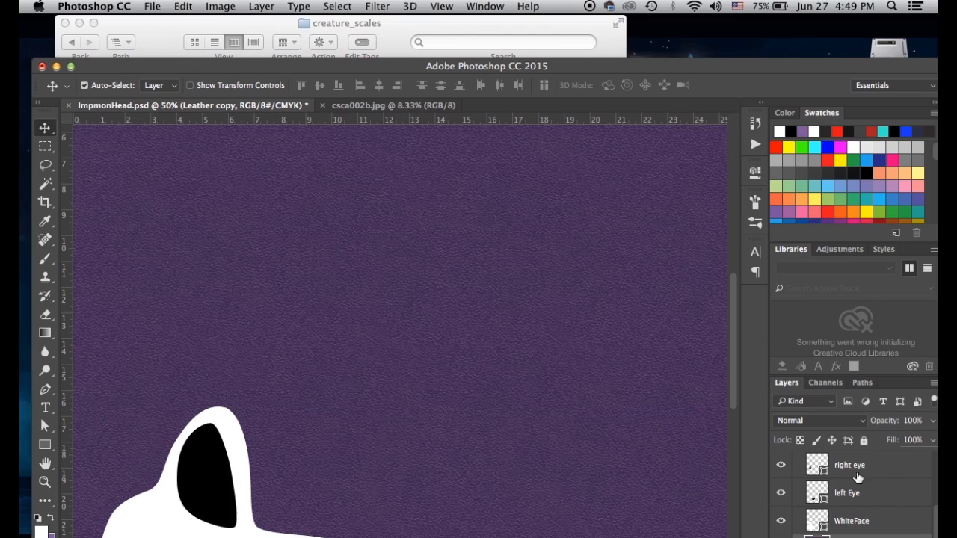
pyautogui.doubleClick(746, 66)
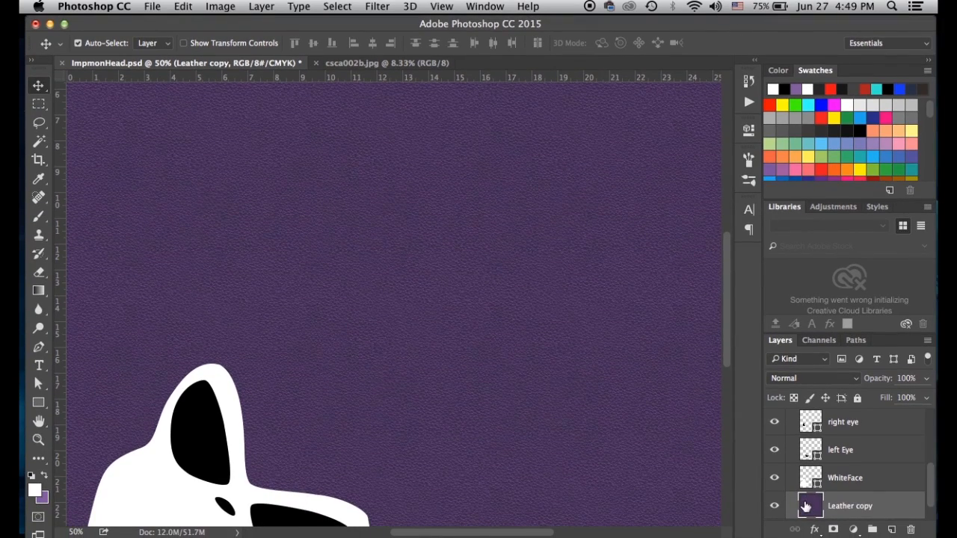
pyautogui.press('super+v')
pyautogui.moveTo(256, 454); pyautogui.dragTo(326, 343)
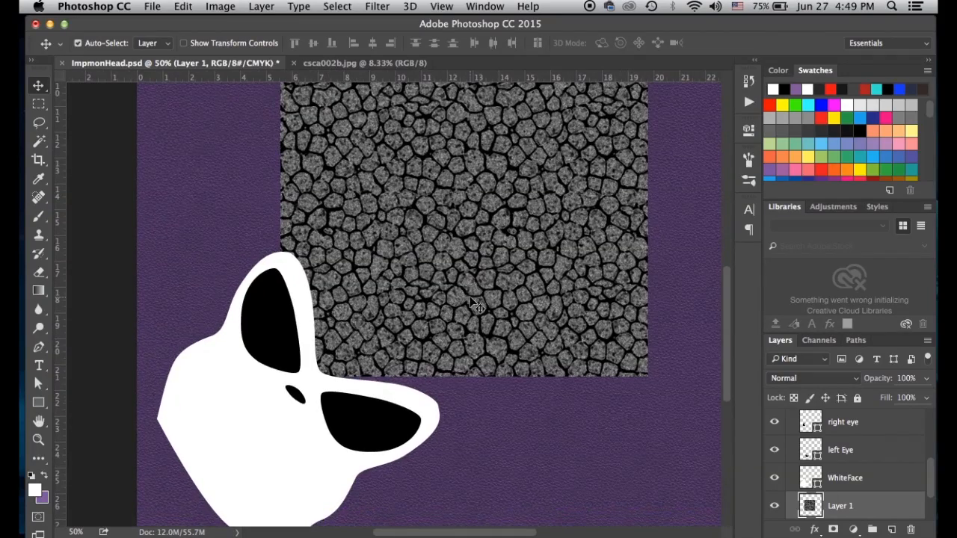
pyautogui.press('super+minus')
pyautogui.press('super+minus')
pyautogui.moveTo(417, 306); pyautogui.dragTo(357, 378)
# Shrink the pasted scale texture to about 30% and place it on the white face
pyautogui.press('super+t')
pyautogui.keyDown('shift'); pyautogui.moveTo(390, 297); pyautogui.dragTo(334, 308); pyautogui.keyUp('shift')
pyautogui.press('super+plus')
pyautogui.press('super+plus')
pyautogui.moveTo(299, 363); pyautogui.dragTo(376, 323)
pyautogui.moveTo(293, 393); pyautogui.dragTo(290, 334)
pyautogui.press('Return')
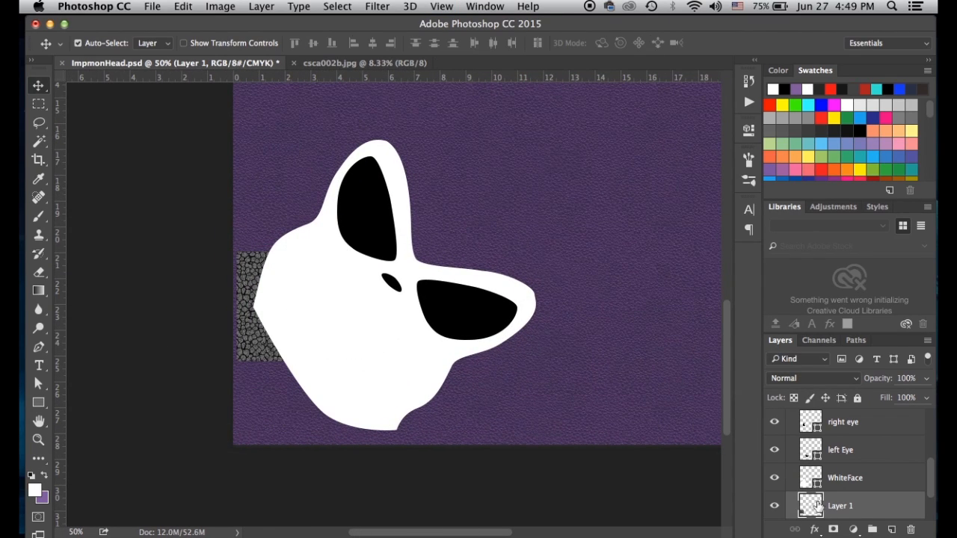
# Rename the Leather copy layer to PurpleLeather
pyautogui.moveTo(815, 508); pyautogui.dragTo(816, 467)
pyautogui.scroll(-2, 816, 485)
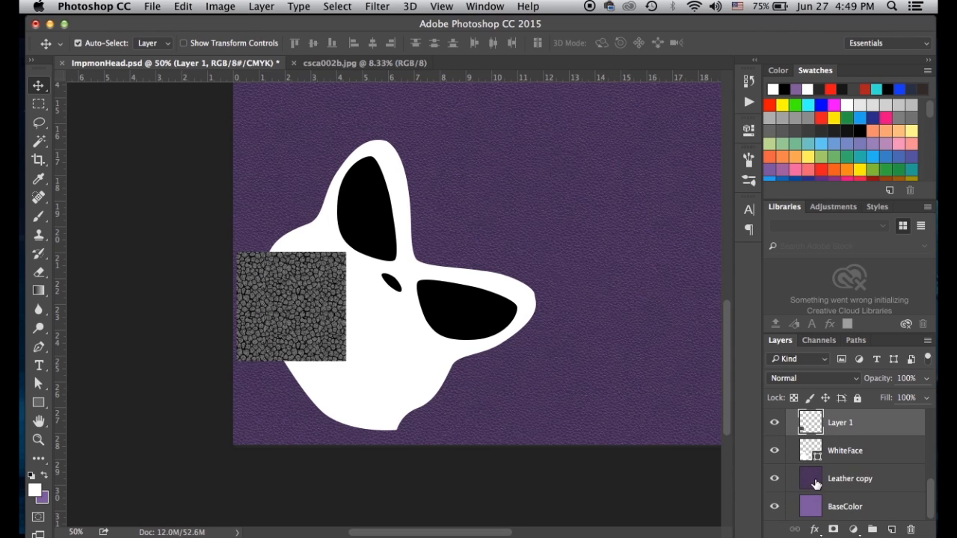
pyautogui.doubleClick(839, 481)
pyautogui.press('Return')
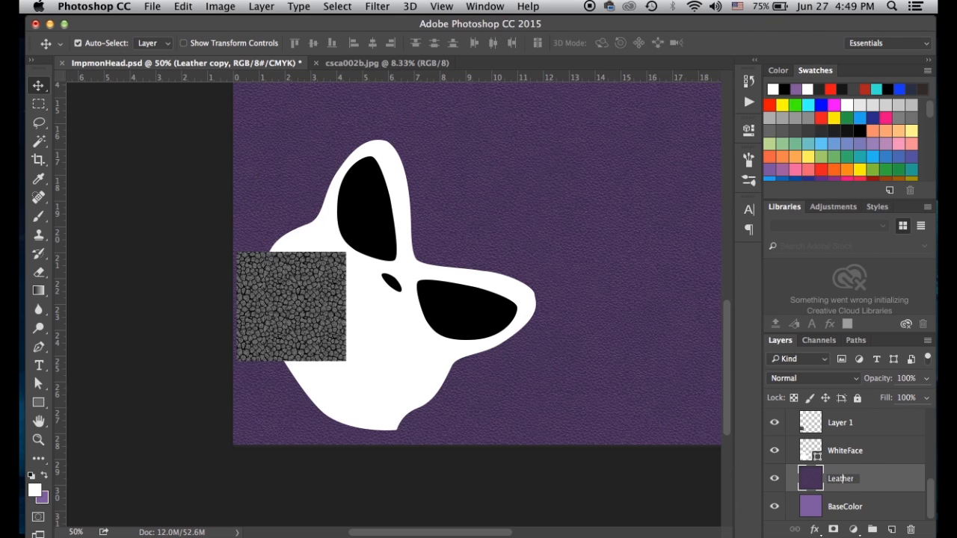
pyautogui.write('rple')
pyautogui.press('Return')
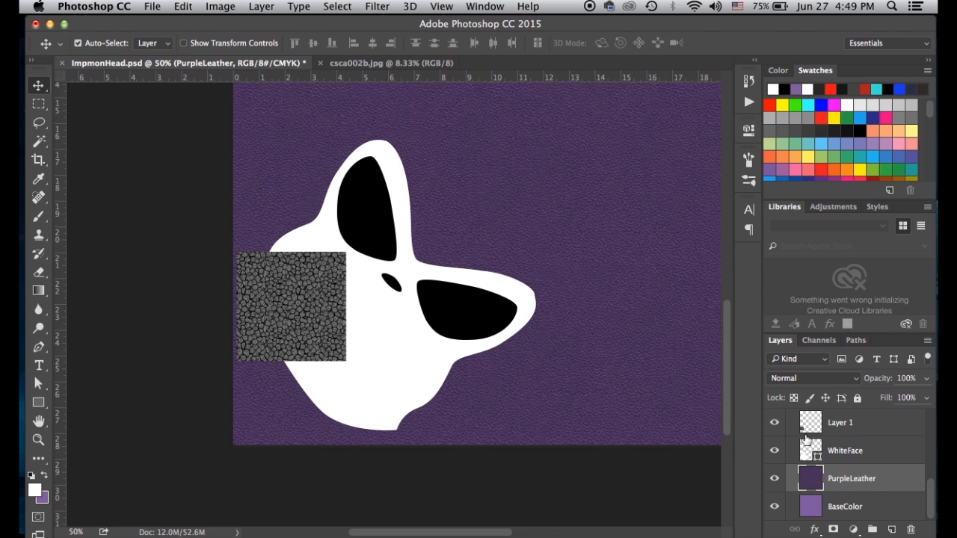
# Check the scale texture Layer 1 by toggling its visibility, then begin transforming it
pyautogui.click(819, 426)
pyautogui.click(775, 423)
pyautogui.click(775, 423)
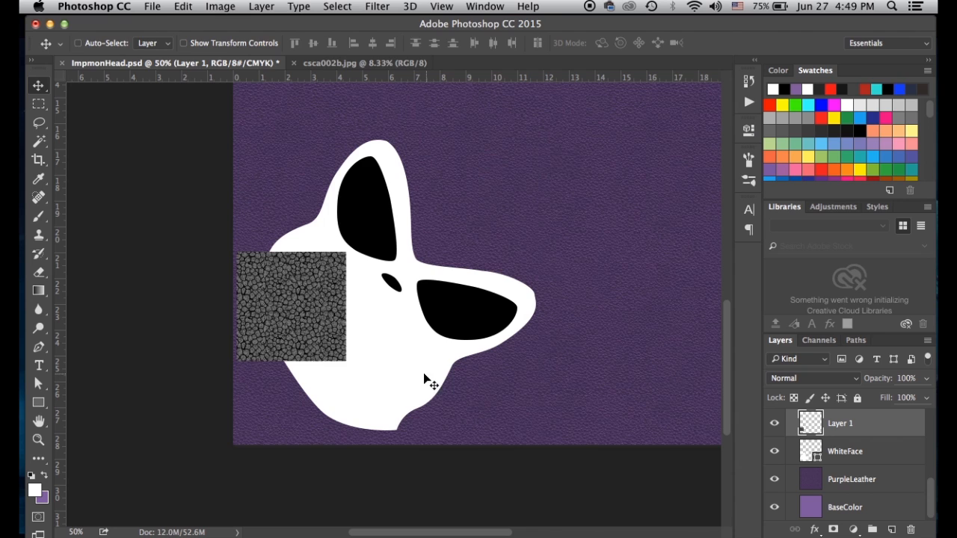
pyautogui.hotkey('ctrl', 't')
# Tile the scale square into a row of three copies and merge them into one strip
pyautogui.press('Return')
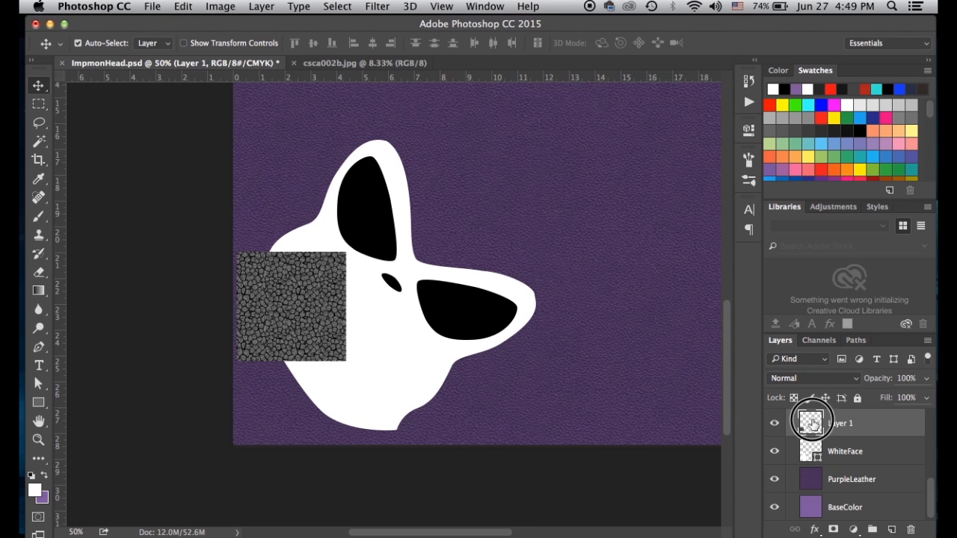
pyautogui.keyDown('alt'); pyautogui.moveTo(299, 312); pyautogui.dragTo(407, 326); pyautogui.keyUp('alt')
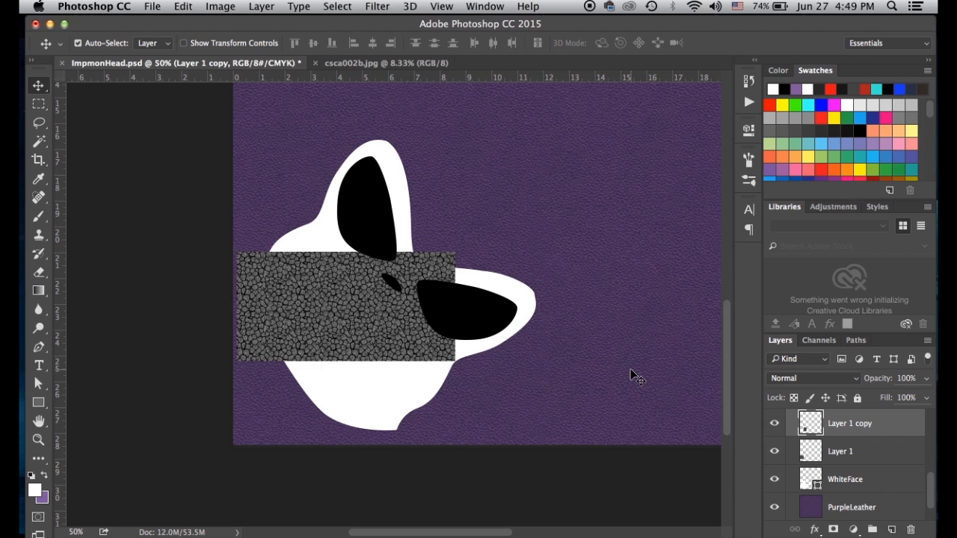
pyautogui.moveTo(811, 423); pyautogui.dragTo(892, 530)
pyautogui.keyDown('shift'); pyautogui.moveTo(408, 338); pyautogui.dragTo(512, 351); pyautogui.keyUp('shift')
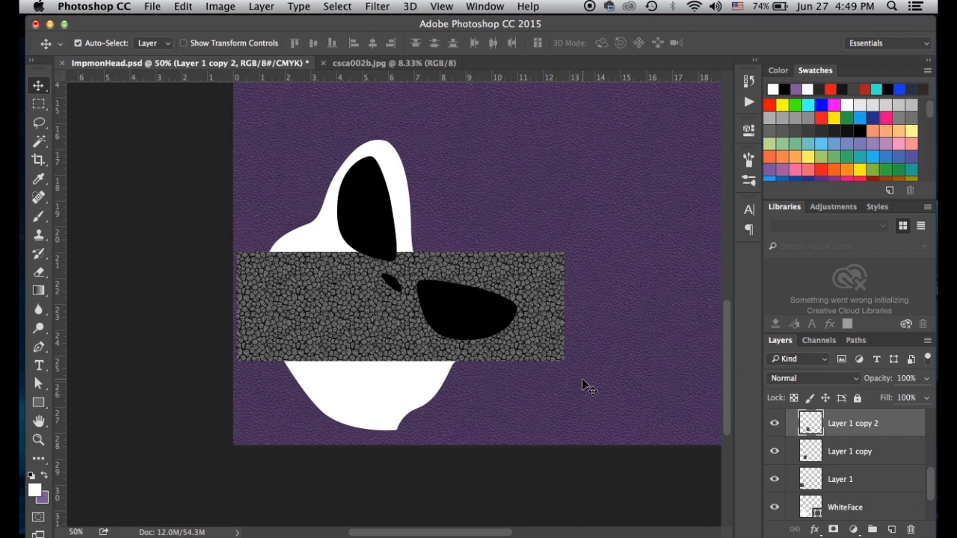
pyautogui.press('super+e')
pyautogui.press('super+e')
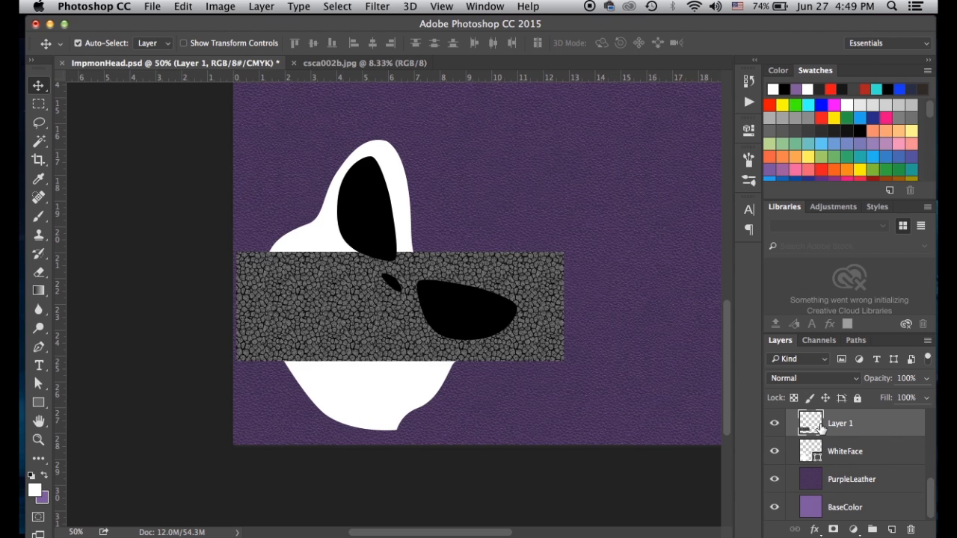
# Stack strip copies below and above, combine them into Layer 1, and shift the patch over the face
pyautogui.moveTo(812, 431); pyautogui.dragTo(891, 530)
pyautogui.moveTo(533, 293); pyautogui.dragTo(529, 402)
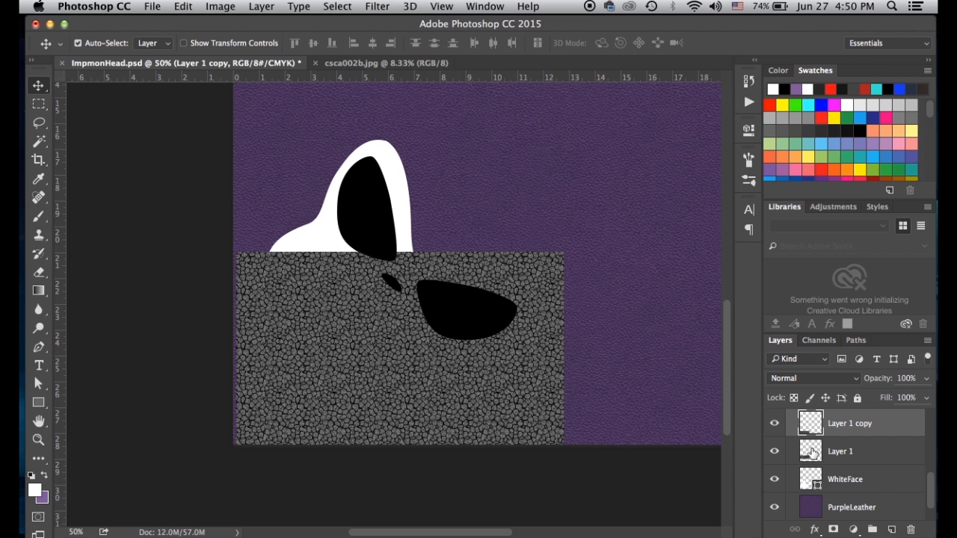
pyautogui.moveTo(810, 457); pyautogui.dragTo(891, 530)
pyautogui.moveTo(450, 250); pyautogui.dragTo(444, 169)
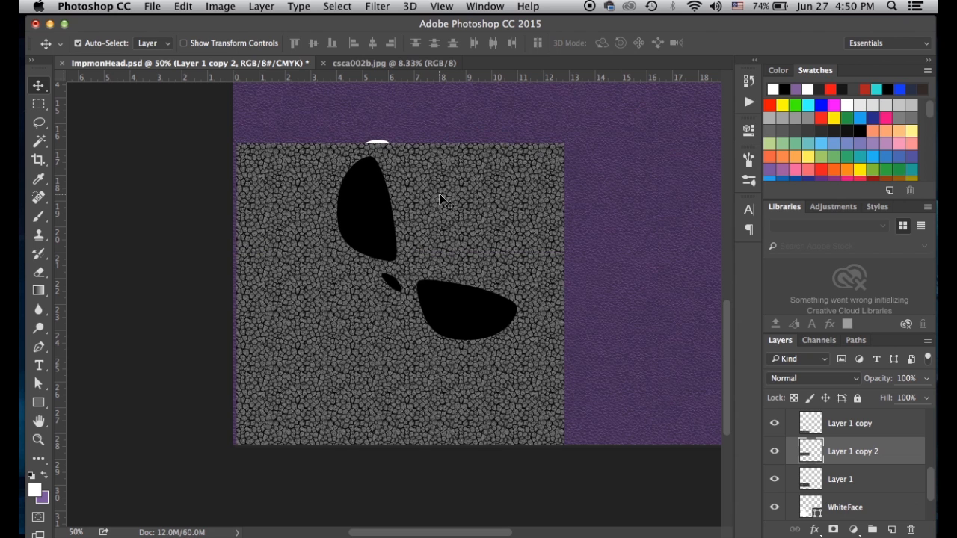
pyautogui.press('super+1')
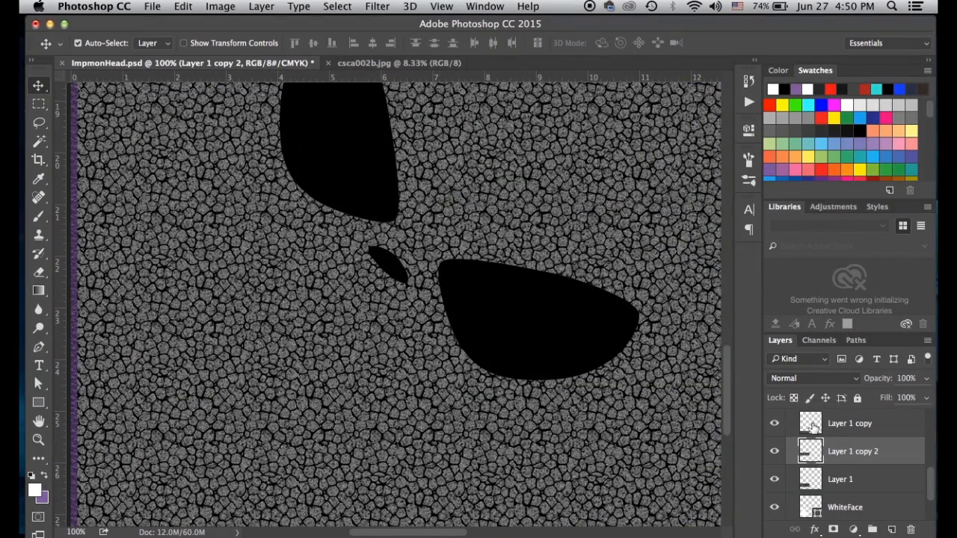
pyautogui.click(811, 425)
pyautogui.press('Delete')
pyautogui.press('Delete')
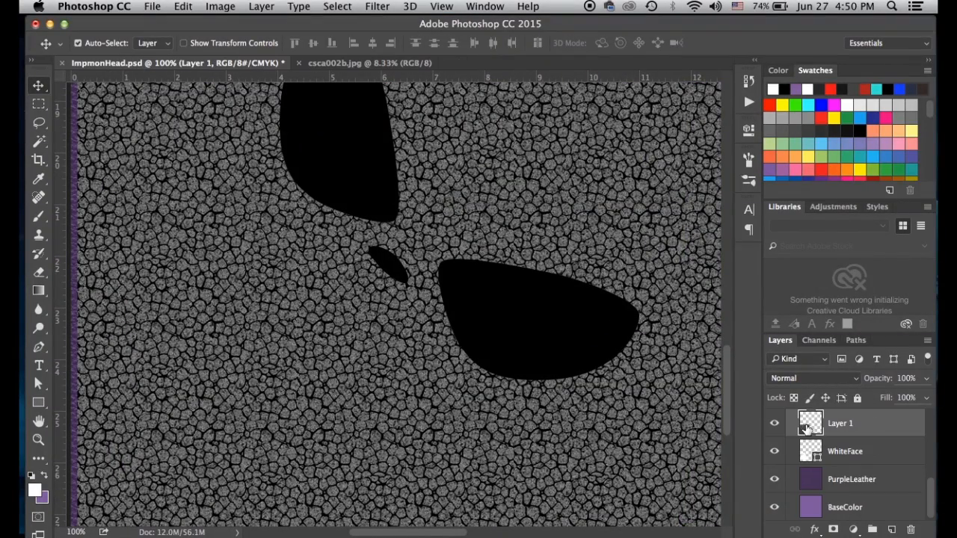
pyautogui.press('super+minus')
pyautogui.press('super+minus')
pyautogui.moveTo(501, 263); pyautogui.dragTo(497, 238)
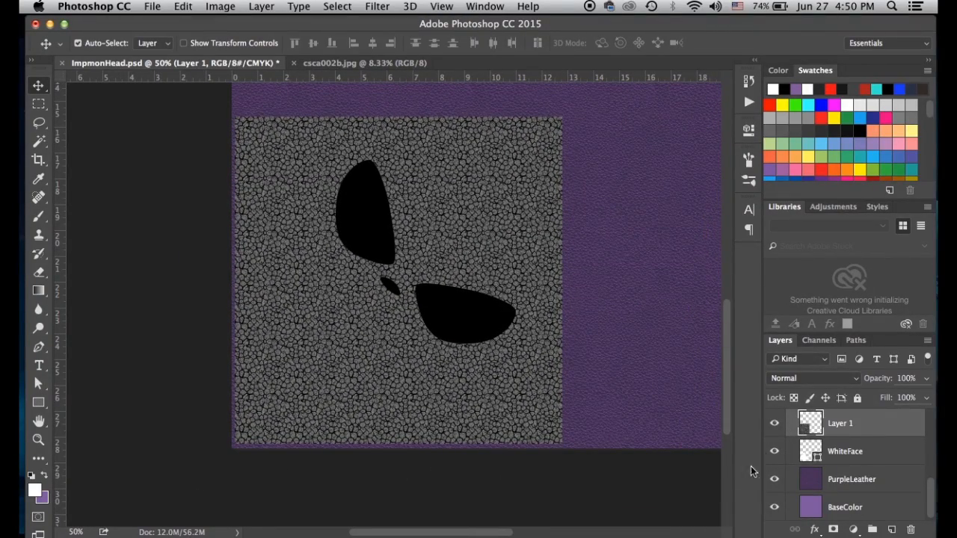
# Put WhiteFace back above the texture and mask Layer 1 to the white face shape
pyautogui.moveTo(803, 458); pyautogui.dragTo(818, 446)
pyautogui.keyDown('super'); pyautogui.click(813, 453); pyautogui.keyUp('super')
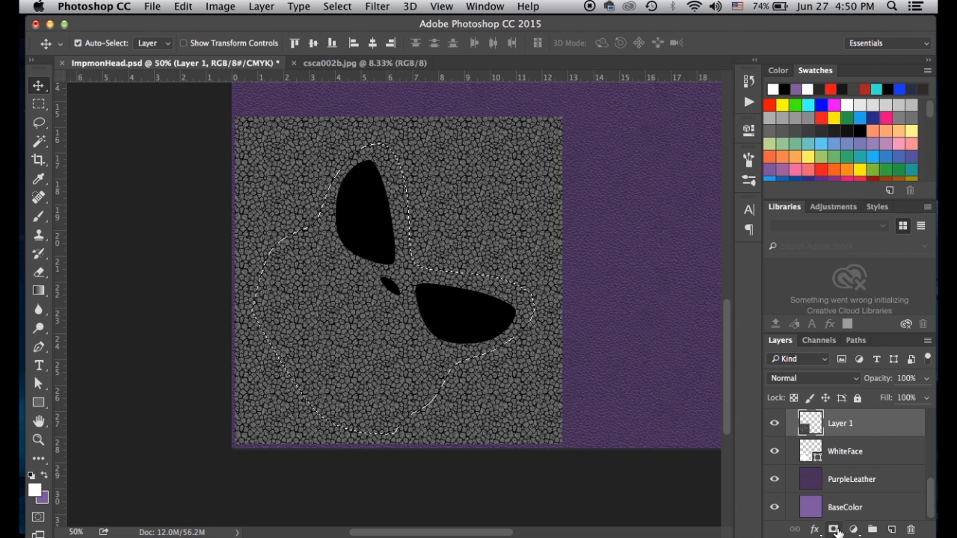
pyautogui.click(833, 529)
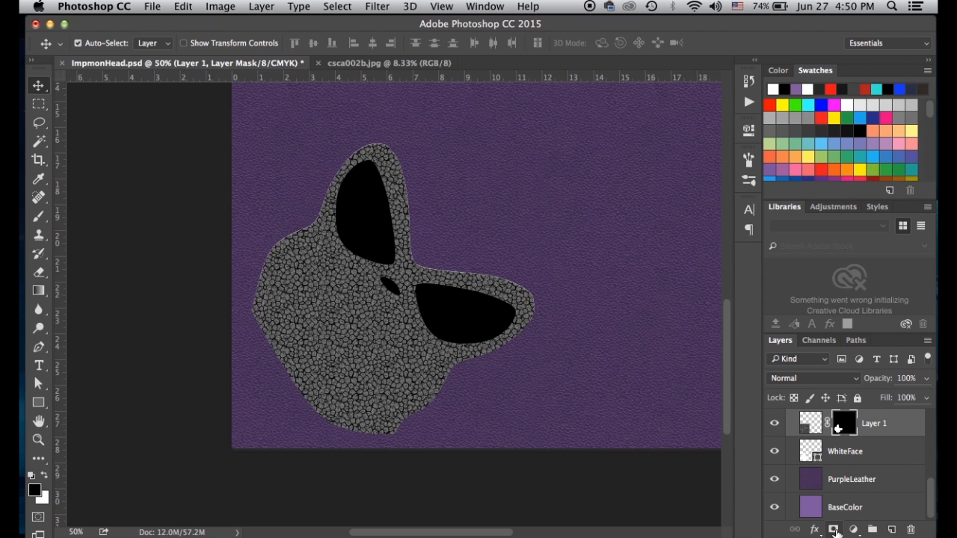
pyautogui.click(808, 429)
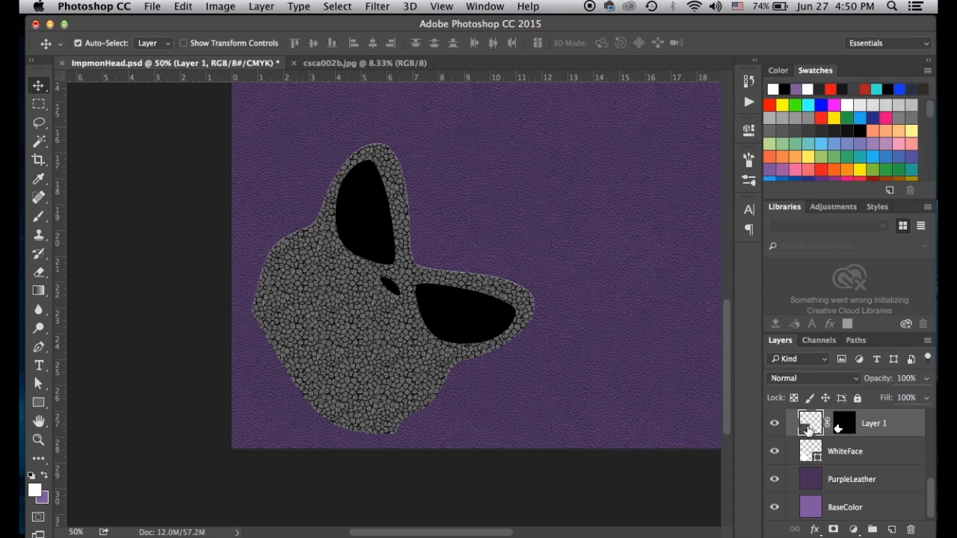
pyautogui.click(844, 424)
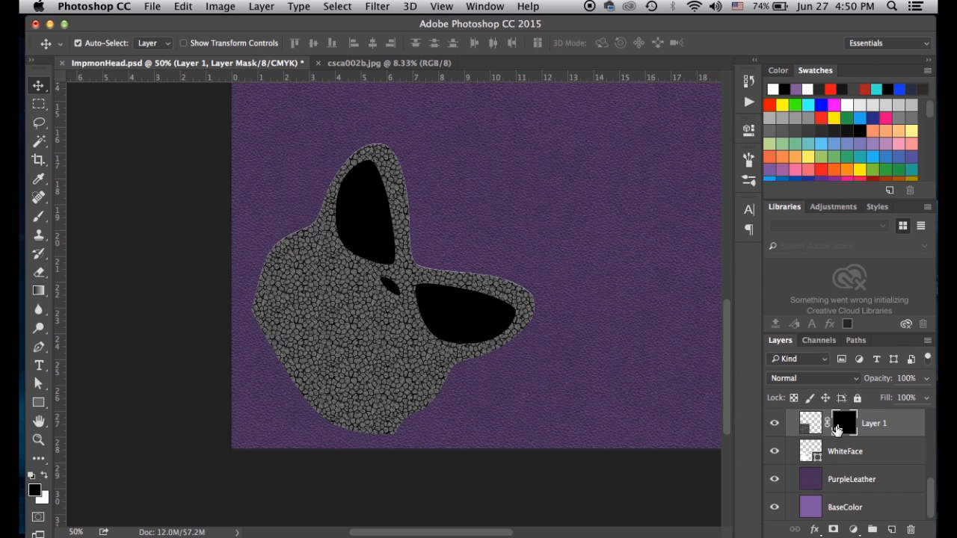
pyautogui.click(775, 450)
pyautogui.click(775, 450)
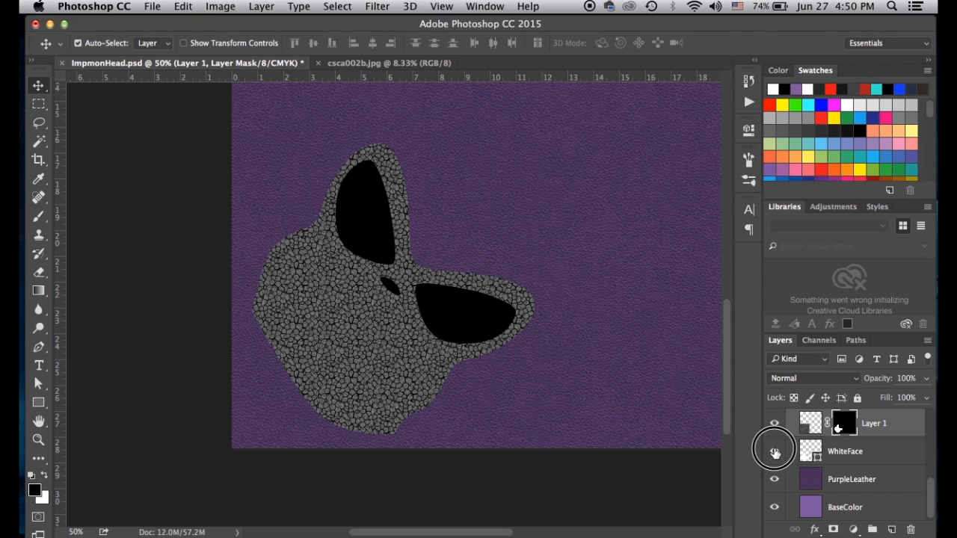
pyautogui.click(811, 426)
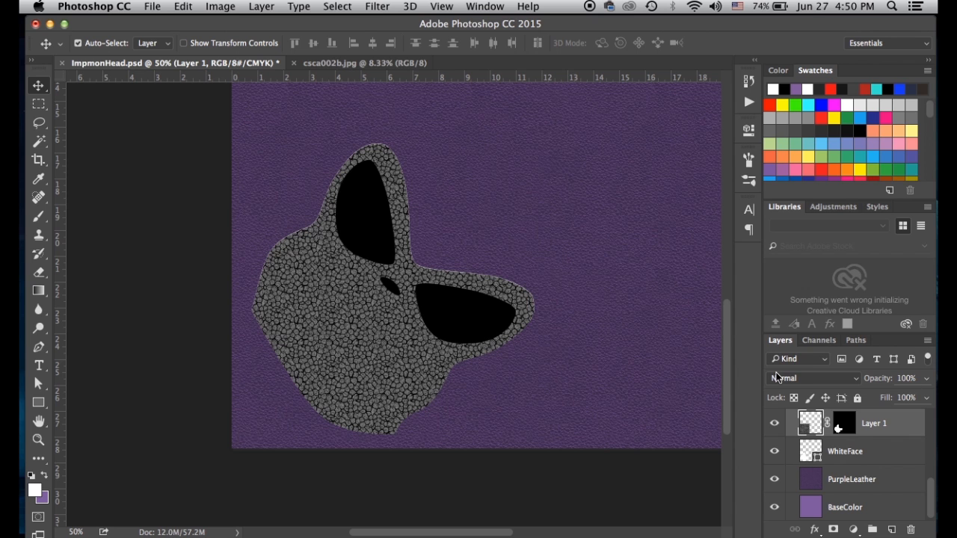
# Try 20% and 10% opacity on Layer 1, return to 100%, and set its blend mode to Multiply
pyautogui.press('2')
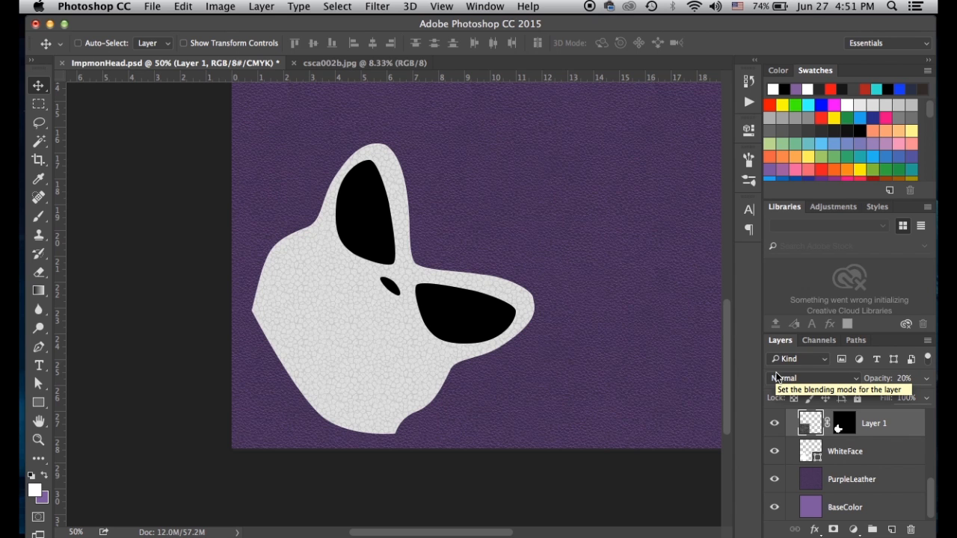
pyautogui.press('super+equal')
pyautogui.press('super+equal')
pyautogui.press('super+equal')
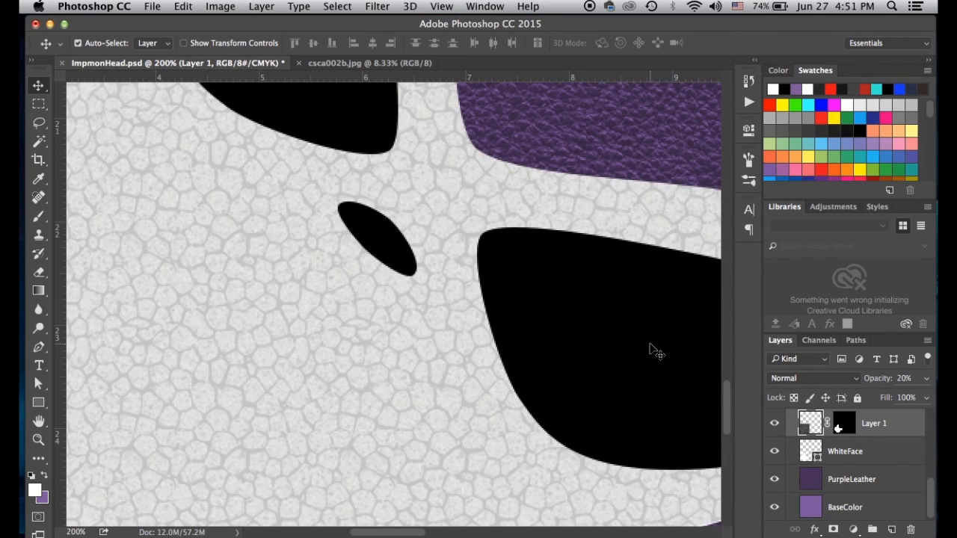
pyautogui.press('1')
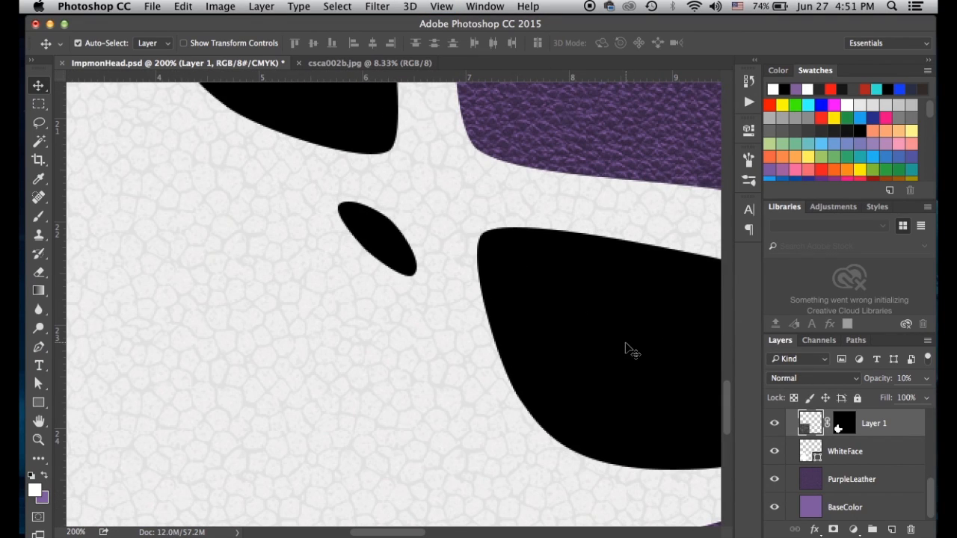
pyautogui.press('0')
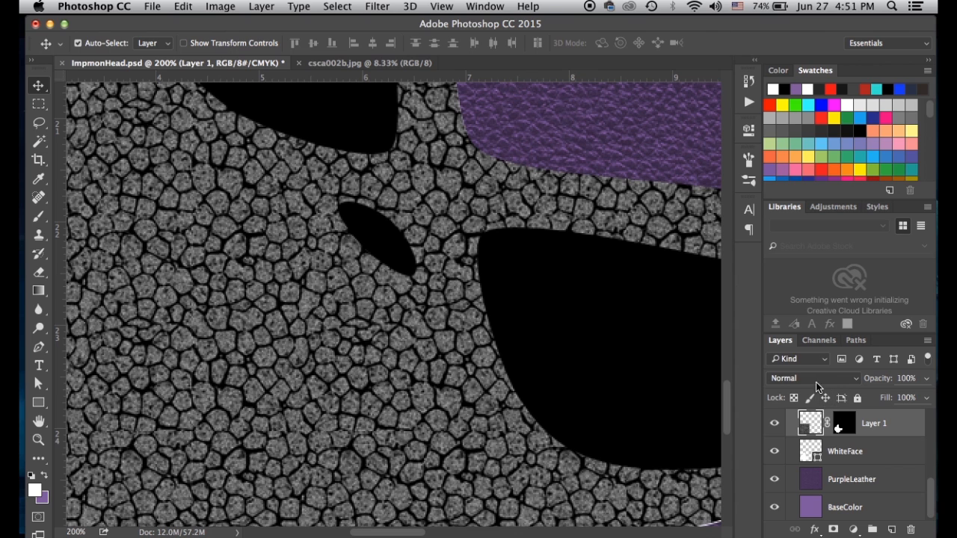
pyautogui.click(817, 380)
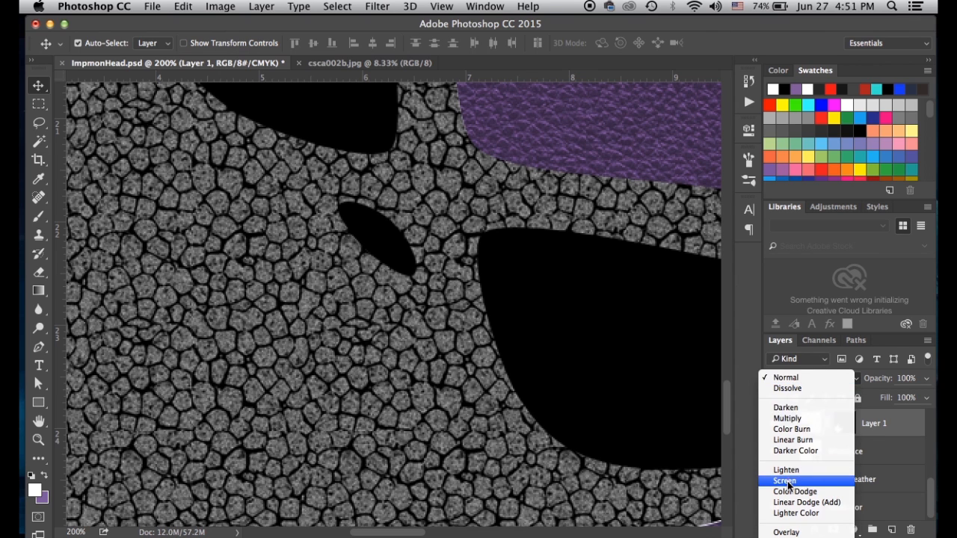
pyautogui.click(791, 421)
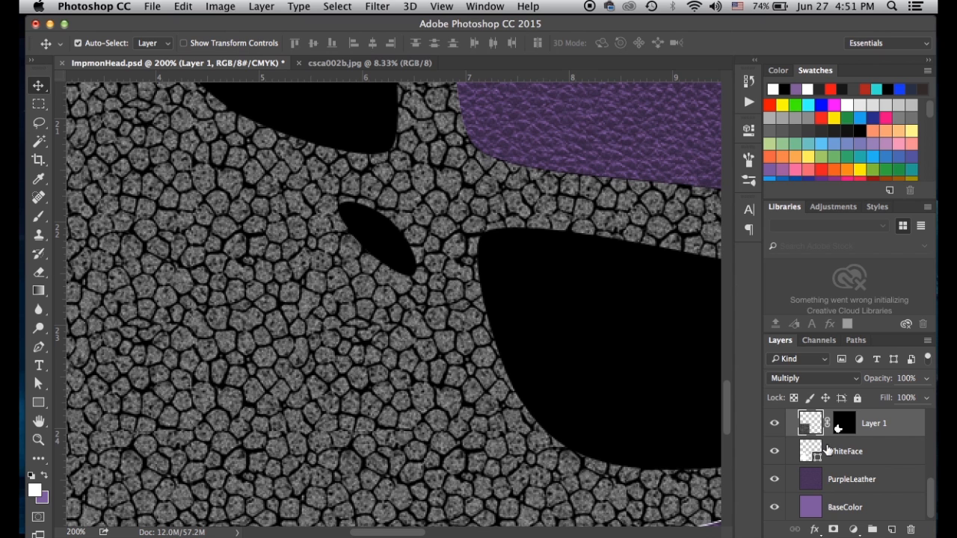
pyautogui.press('super+minus')
pyautogui.press('super+minus')
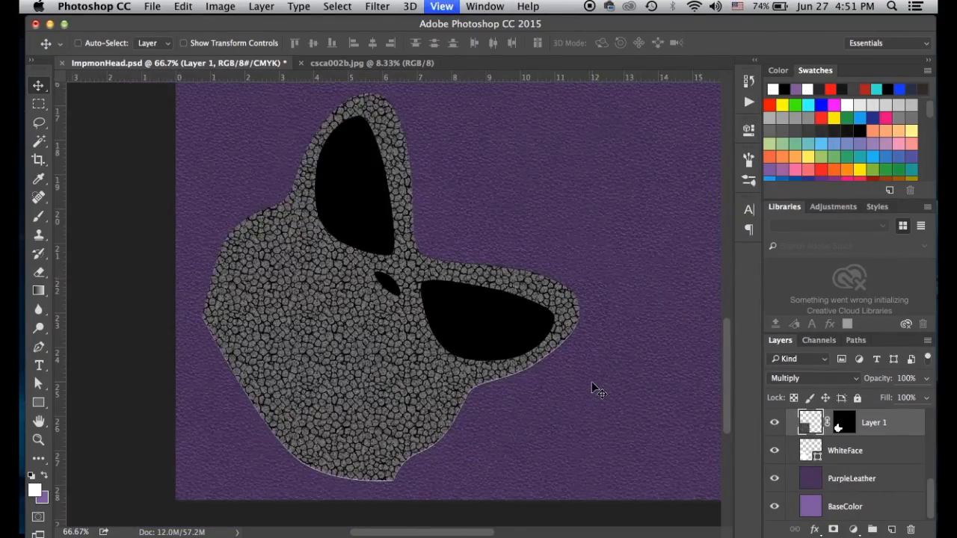
pyautogui.press('super+minus')
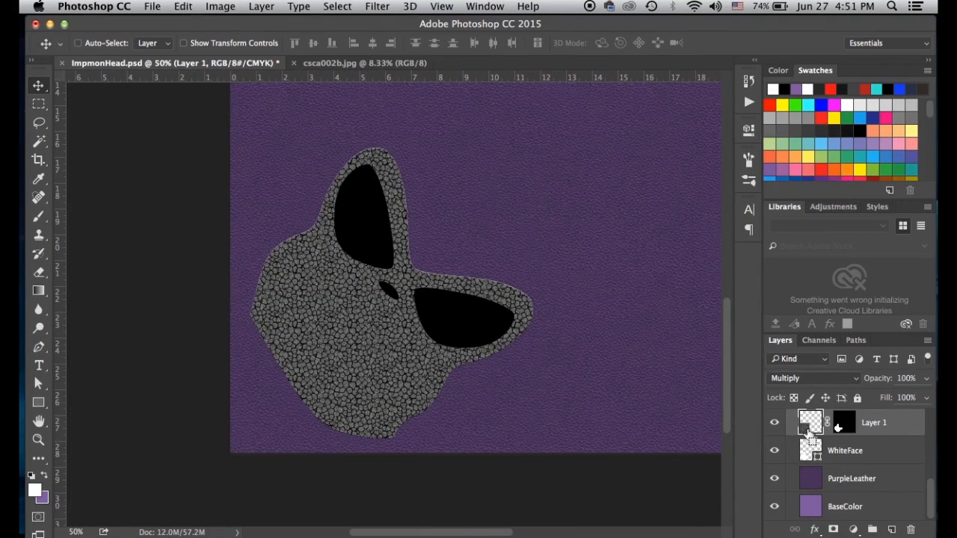
pyautogui.press('super+minus')
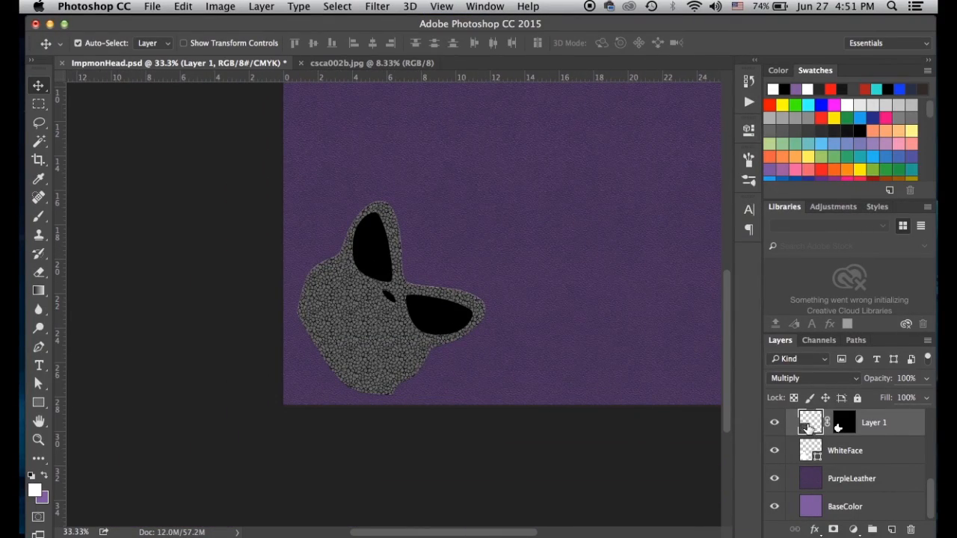
pyautogui.press('super+minus')
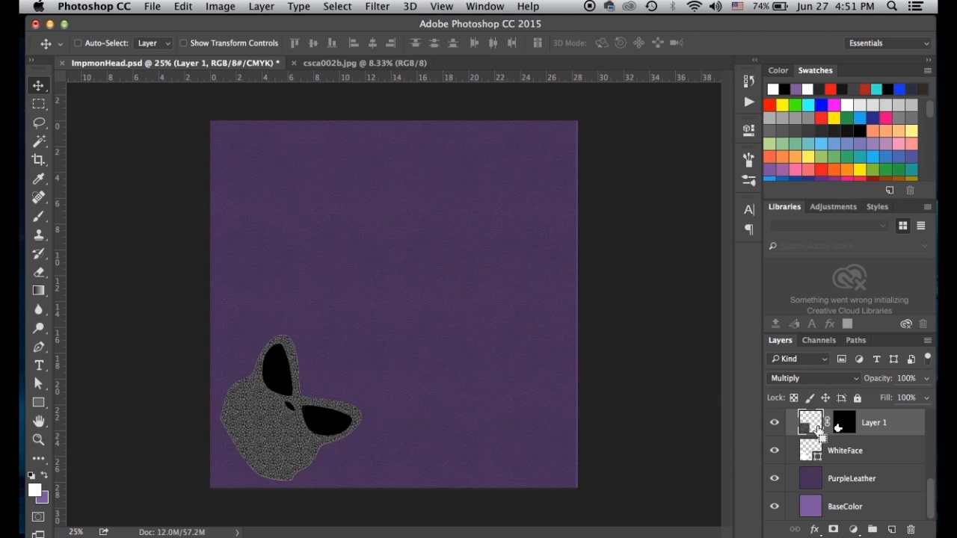
# Rename Layer 1 to WhiteFaceTexture
pyautogui.doubleClick(872, 424)
pyautogui.write('WhiteFaceTe')
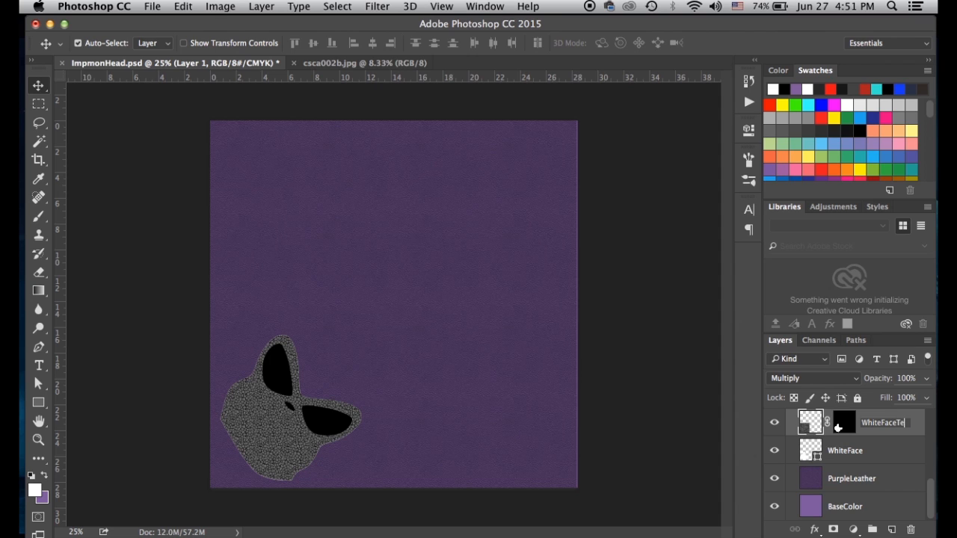
pyautogui.write('xture')
pyautogui.press('Return')
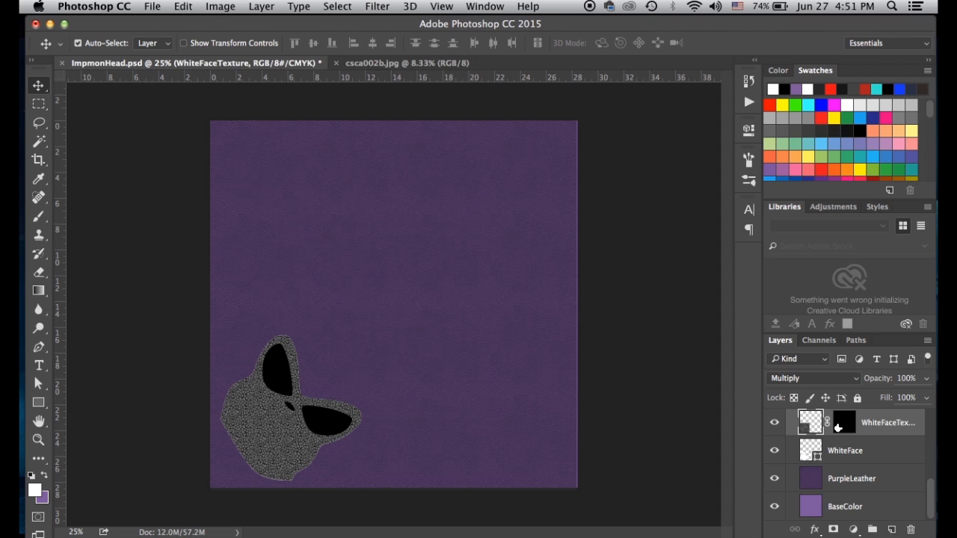
pyautogui.press('super+minus')
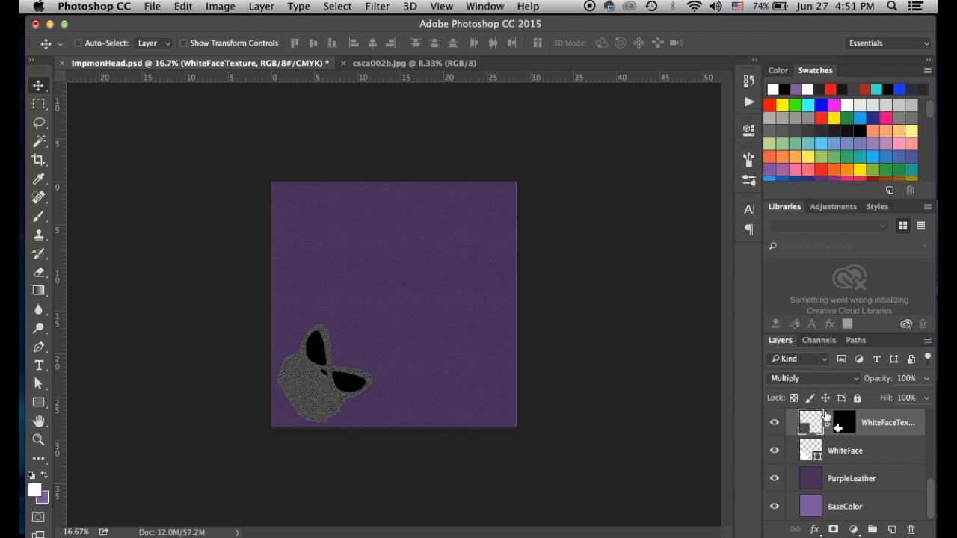
pyautogui.press('super+plus')
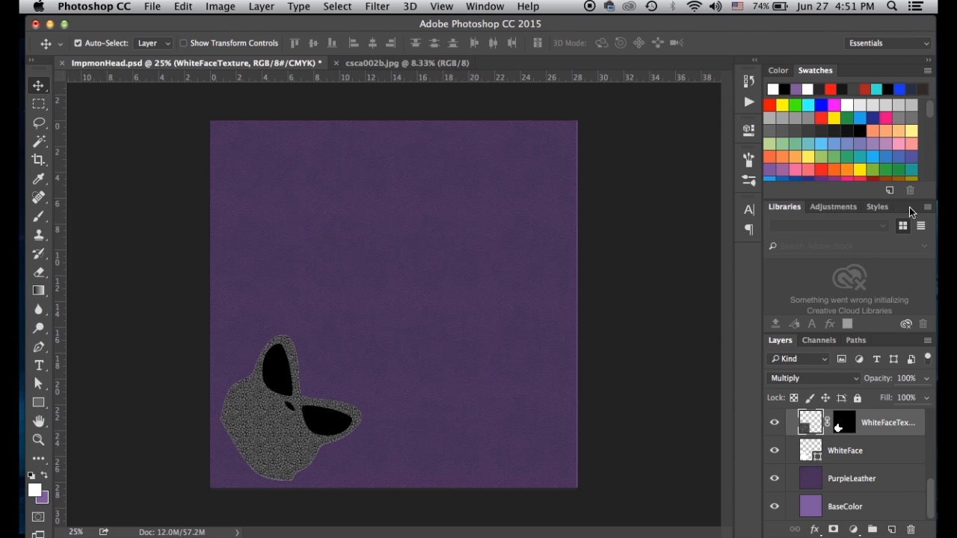
# Duplicate WhiteFaceTexture, move the copy up near Leather, hide it, and reselect the original
pyautogui.scroll(2, 830, 464)
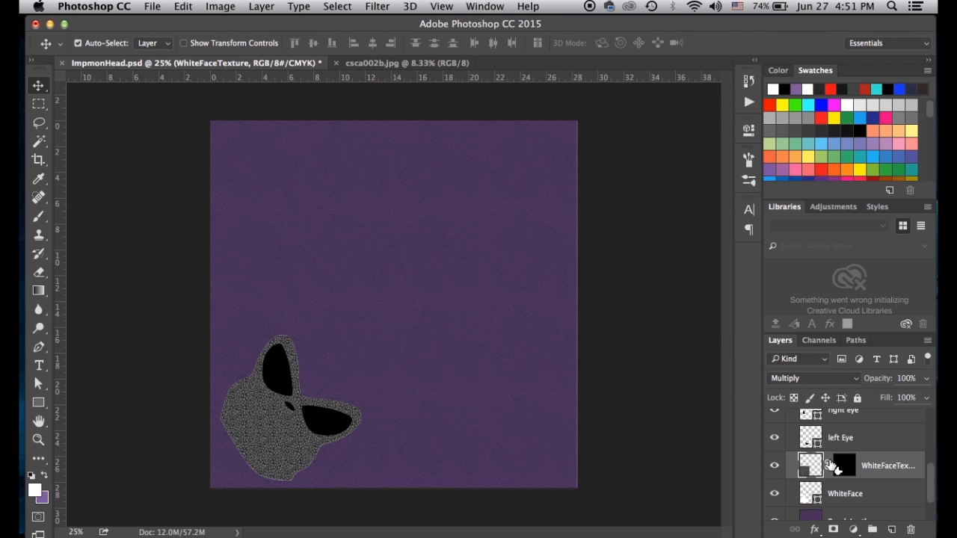
pyautogui.moveTo(811, 468); pyautogui.dragTo(891, 529)
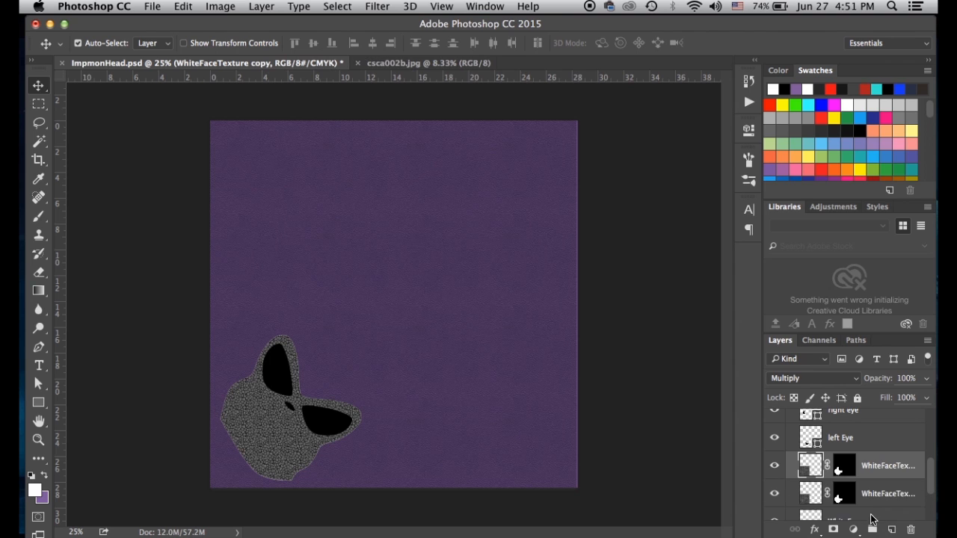
pyautogui.scroll(5, 819, 495)
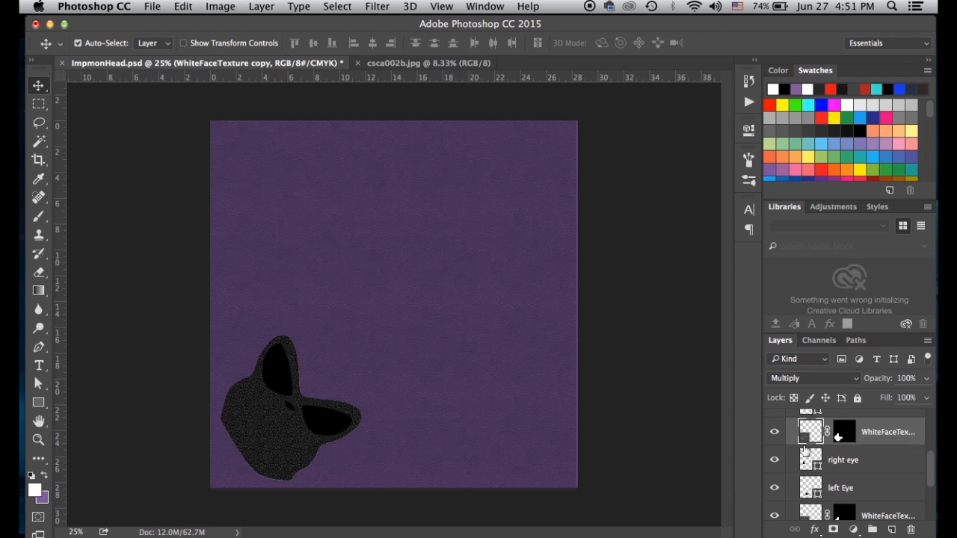
pyautogui.scroll(-2, 814, 507)
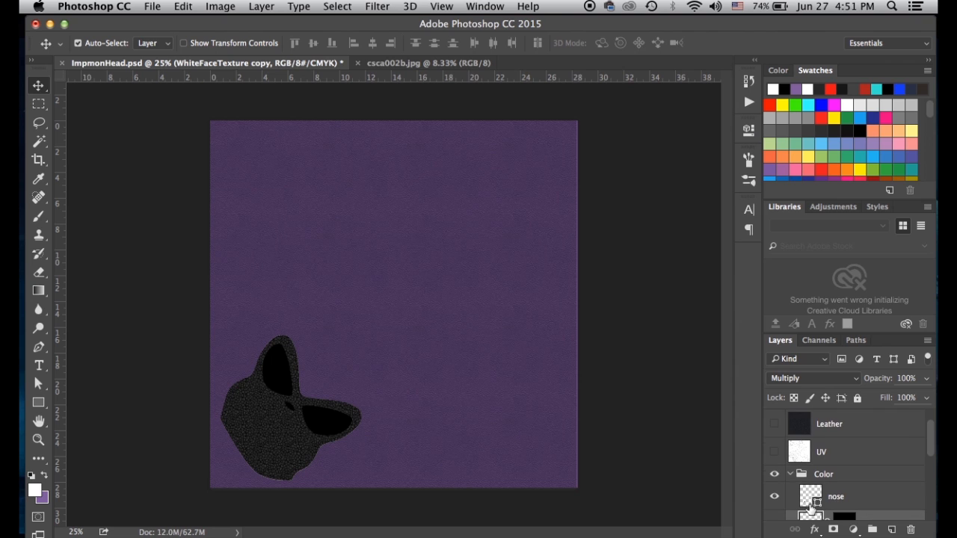
pyautogui.moveTo(812, 507); pyautogui.dragTo(817, 445)
pyautogui.click(775, 453)
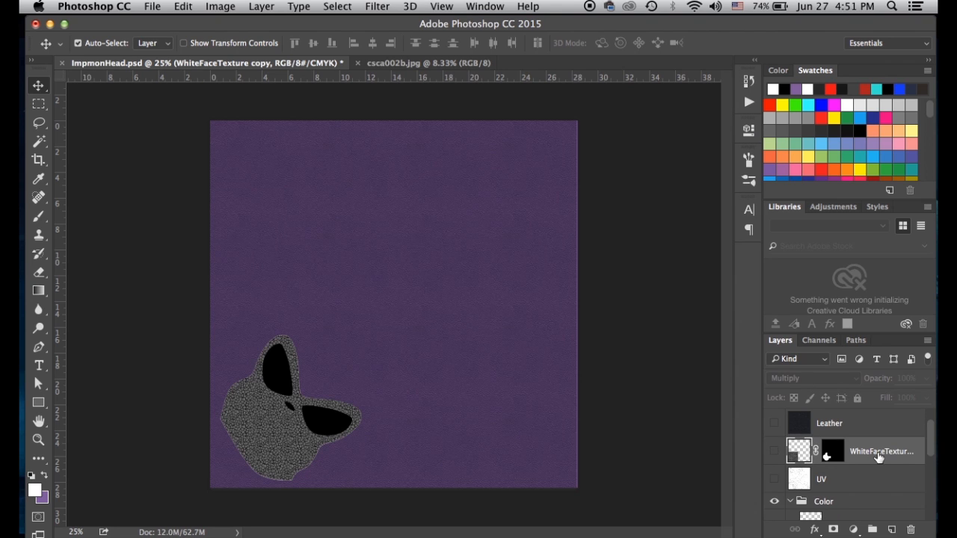
pyautogui.scroll(-3, 808, 463)
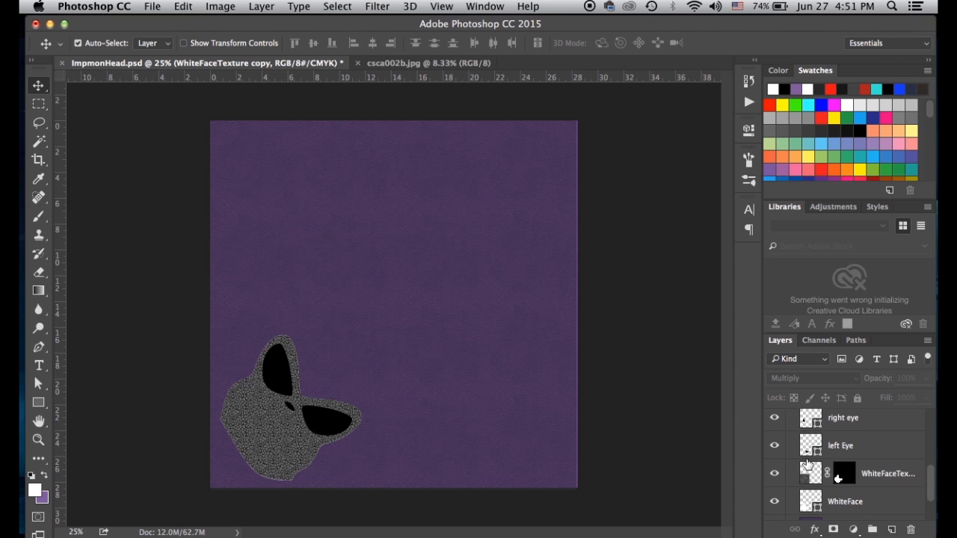
pyautogui.click(809, 472)
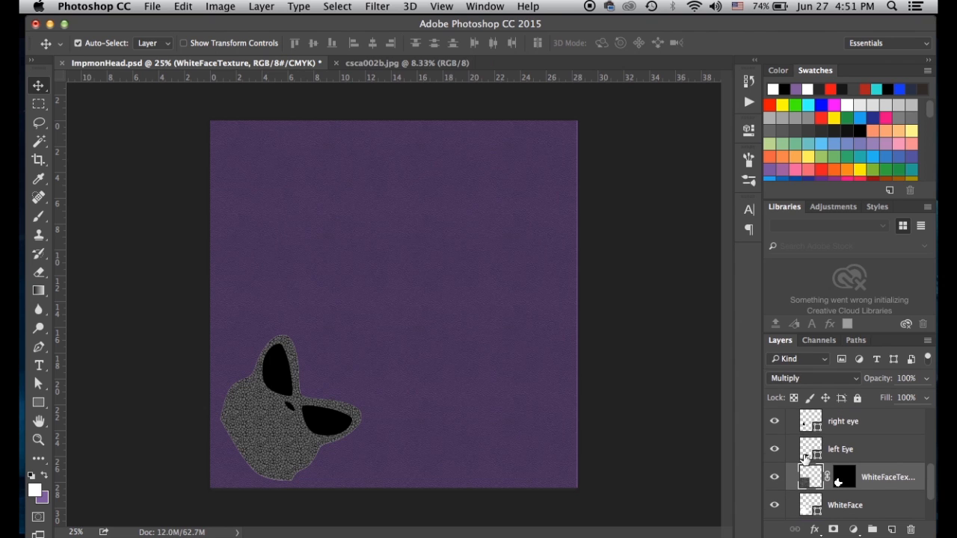
# Brighten the face texture's highlights with a Levels adjustment
pyautogui.press('super+l')
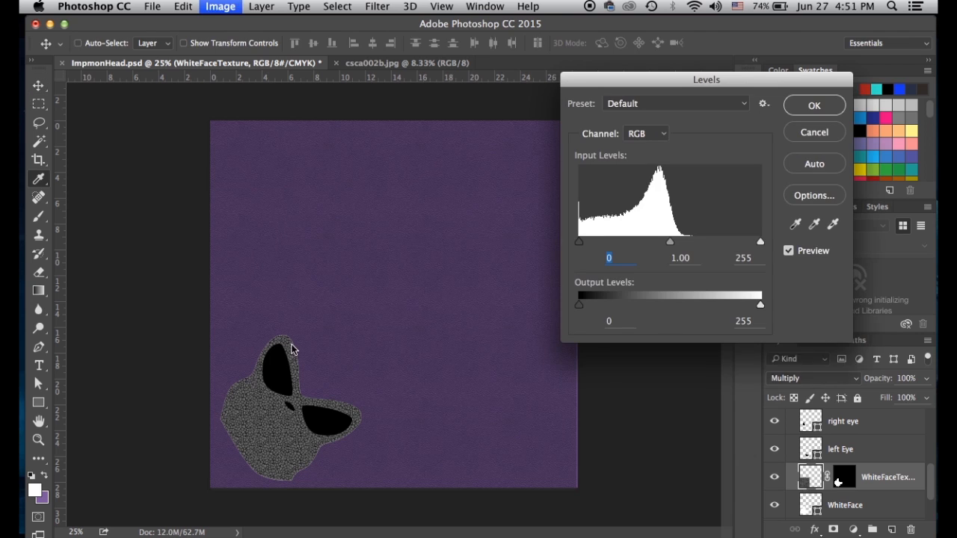
pyautogui.moveTo(760, 245); pyautogui.dragTo(682, 249)
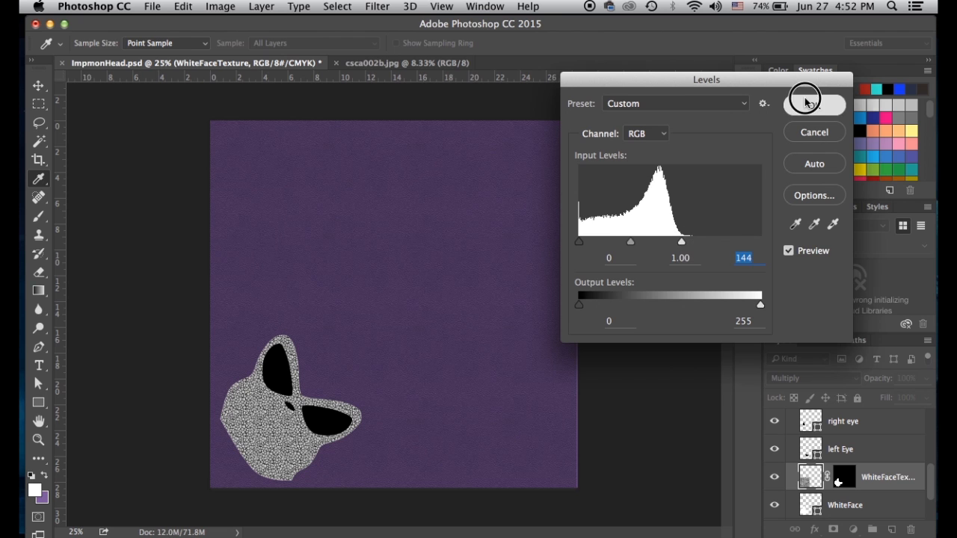
pyautogui.click(806, 98)
pyautogui.press('super+equal')
pyautogui.press('super+equal')
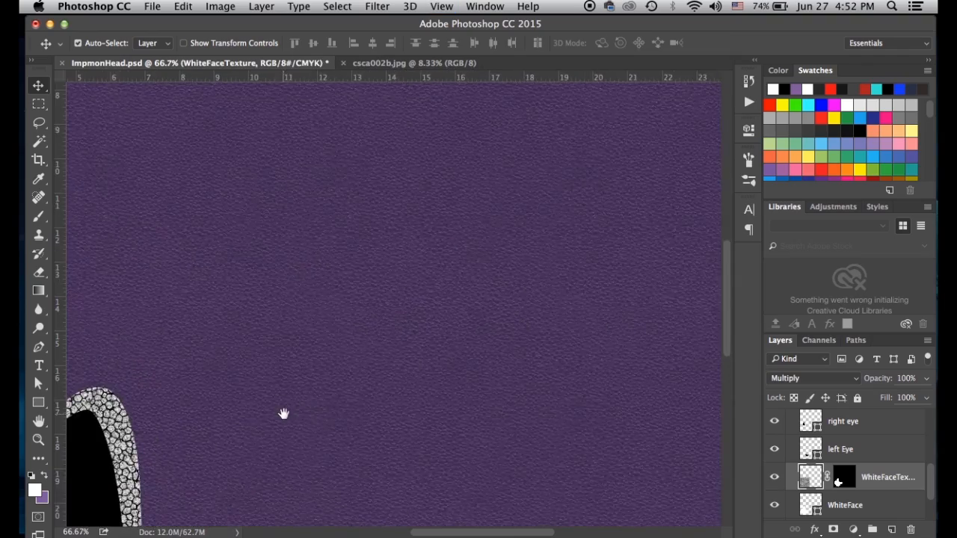
pyautogui.moveTo(284, 414); pyautogui.dragTo(435, 250)
pyautogui.moveTo(412, 314); pyautogui.dragTo(478, 229)
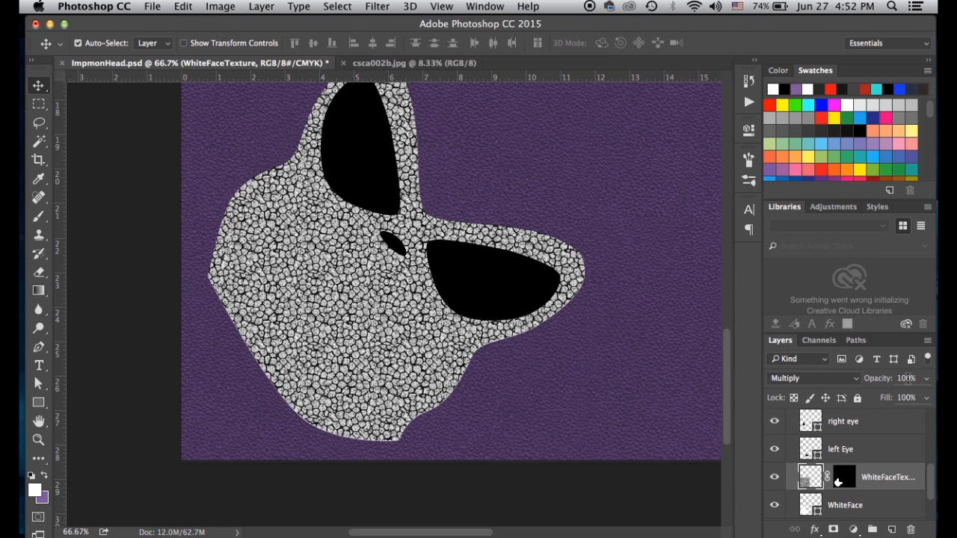
# Set WhiteFaceTexture to 20% opacity and compare it with the texture hidden
pyautogui.press('3')
pyautogui.press('2')
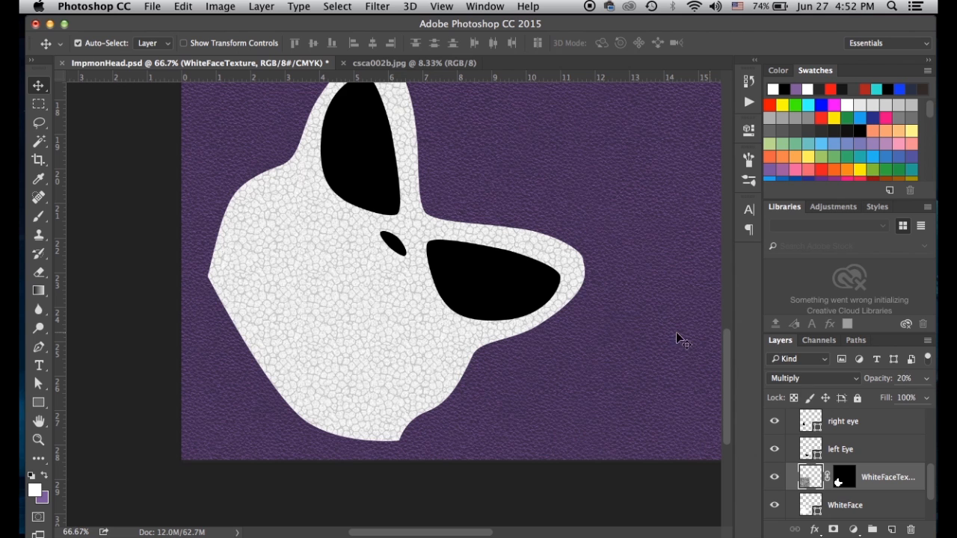
pyautogui.click(774, 477)
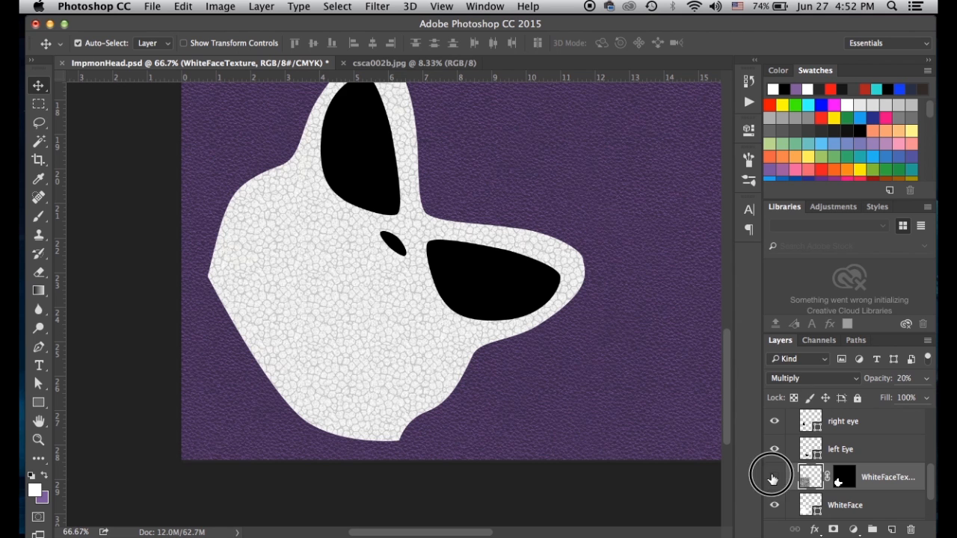
pyautogui.click(774, 478)
pyautogui.press('super+minus')
pyautogui.press('super+minus')
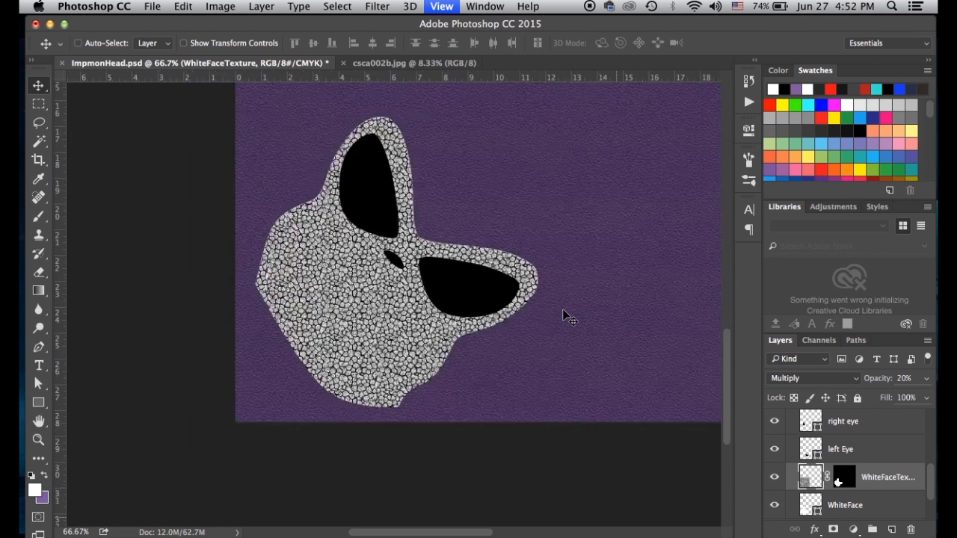
pyautogui.press('super+plus')
pyautogui.press('super+plus')
pyautogui.press('super+plus')
pyautogui.press('super+plus')
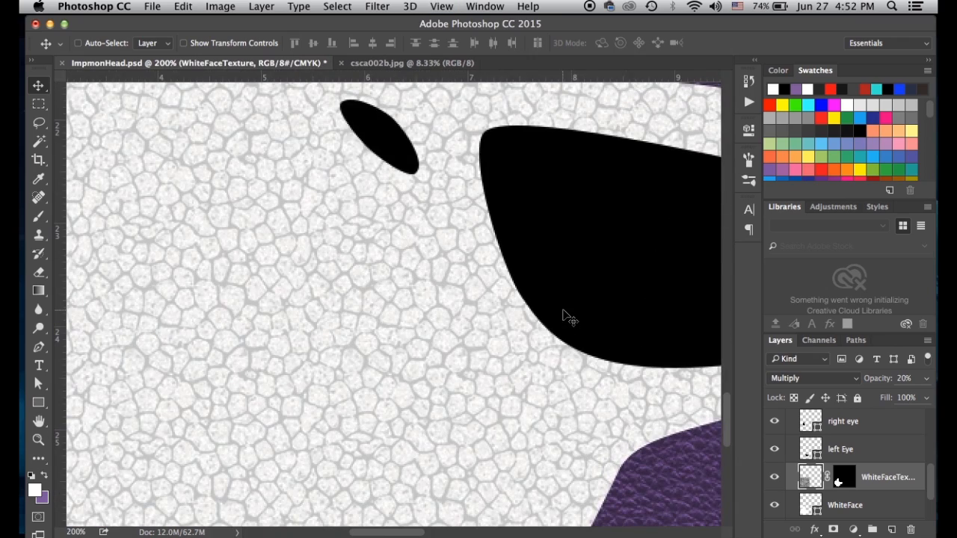
pyautogui.press('super+0')
pyautogui.press('super+plus')
pyautogui.press('super+plus')
pyautogui.press('super+plus')
pyautogui.press('super+plus')
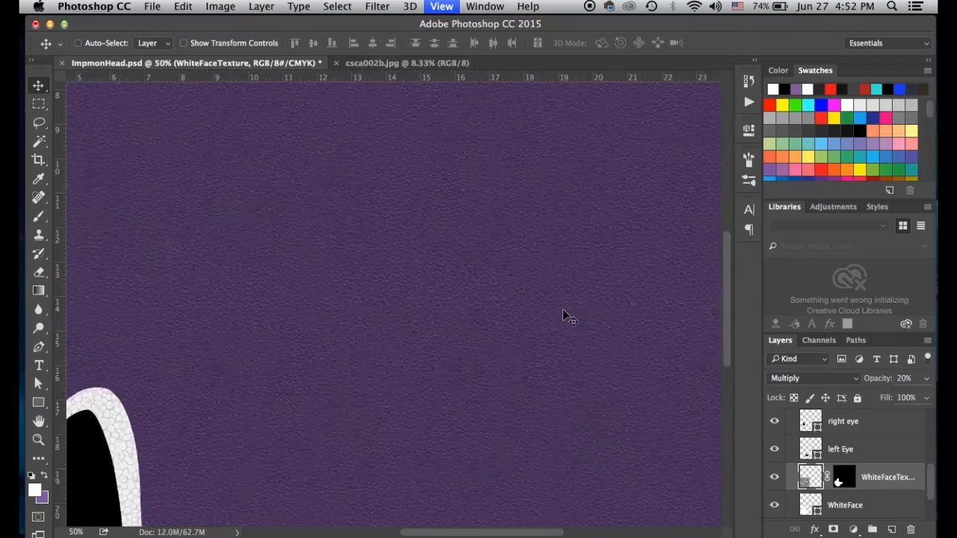
pyautogui.scroll(5, 521, 220)
pyautogui.hscroll(-5, 520, 220)
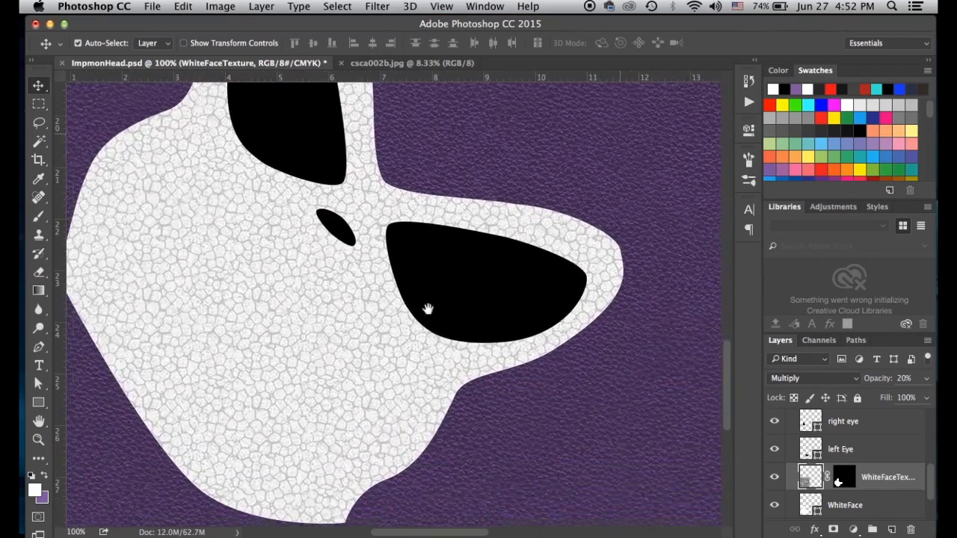
# Colorize WhiteFaceTexture with Hue/Saturation at Hue 281, Saturation 79, Lightness +63
pyautogui.click(807, 454)
pyautogui.click(793, 473)
pyautogui.press('super+u')
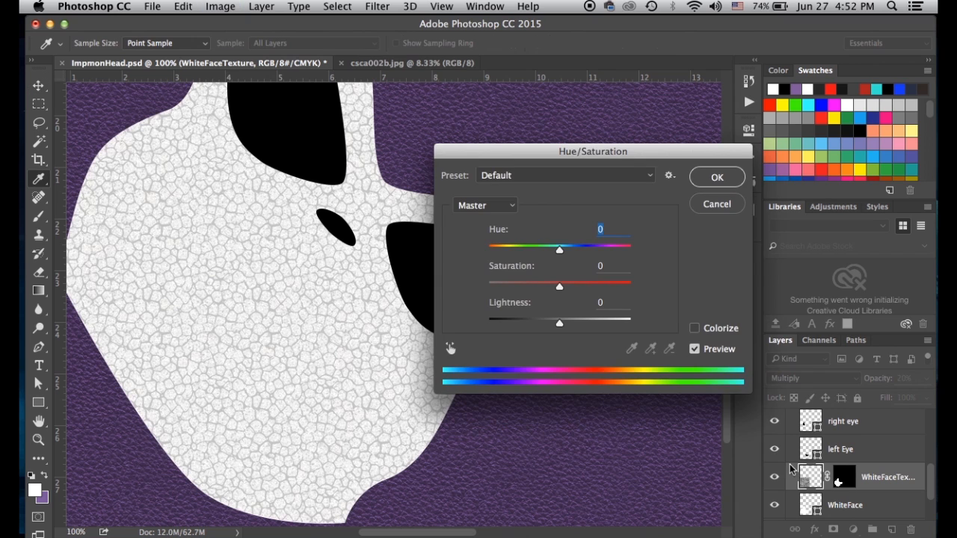
pyautogui.click(695, 326)
pyautogui.moveTo(557, 251); pyautogui.dragTo(599, 248)
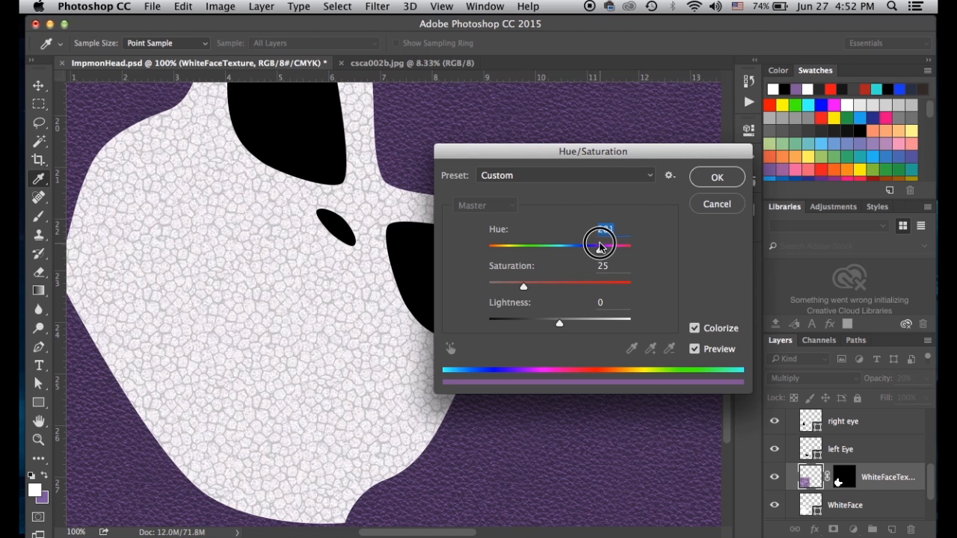
pyautogui.moveTo(526, 282); pyautogui.dragTo(600, 290)
pyautogui.moveTo(561, 324); pyautogui.dragTo(606, 326)
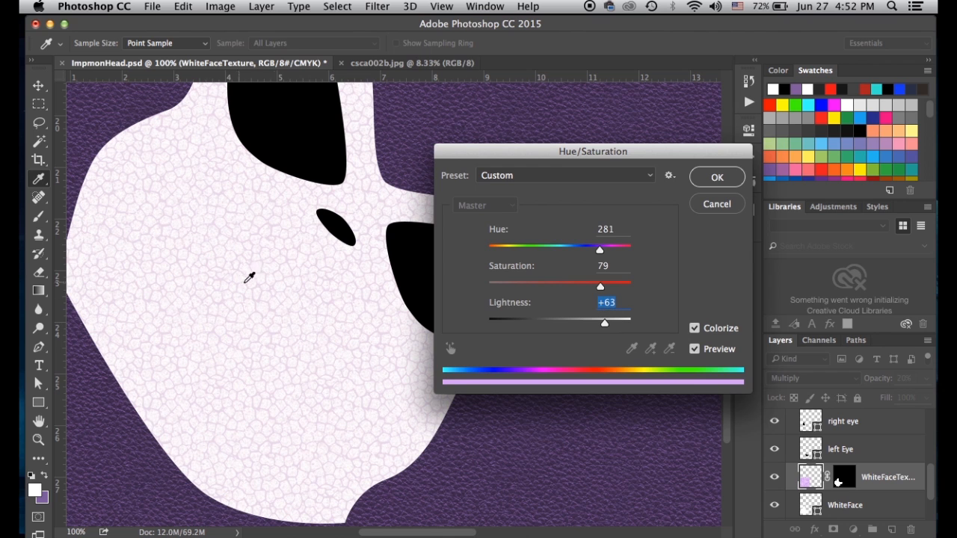
pyautogui.click(717, 177)
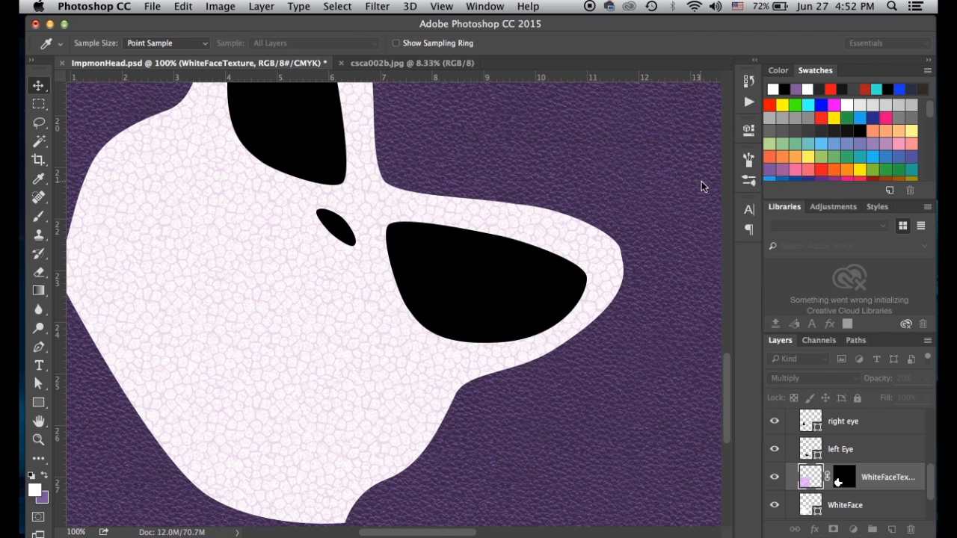
pyautogui.press('v')
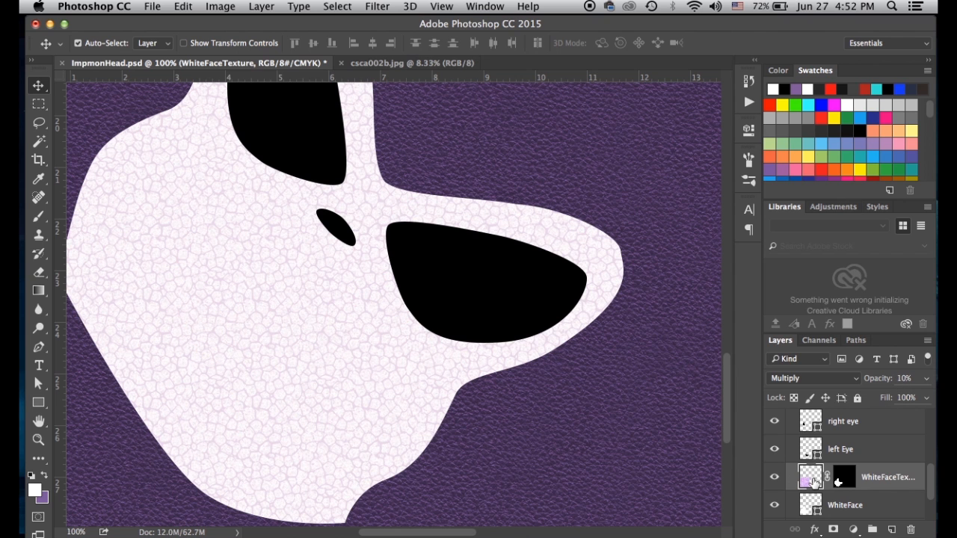
# Duplicate WhiteFaceTexture as copy 2 above the right eye layer and start deleting its mask
pyautogui.press('super+minus')
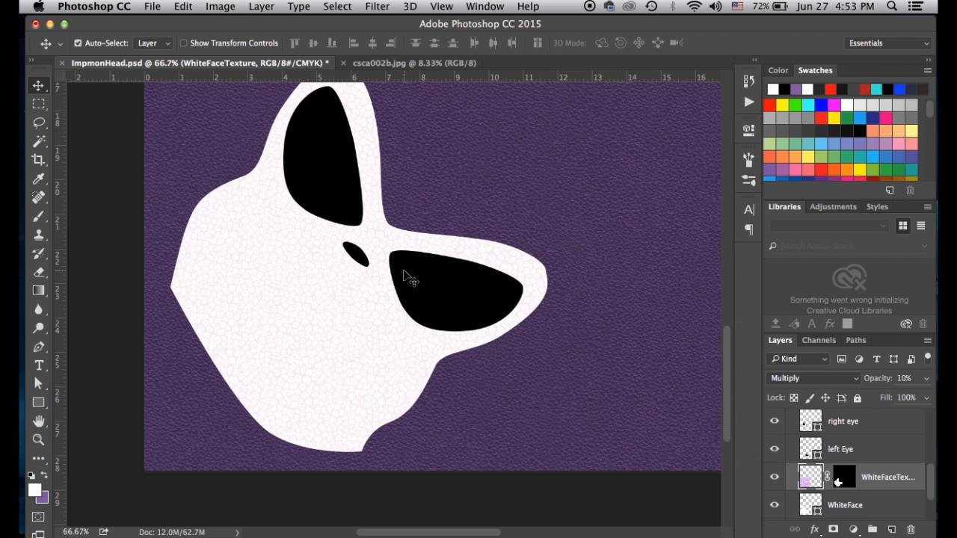
pyautogui.scroll(1, 409, 278)
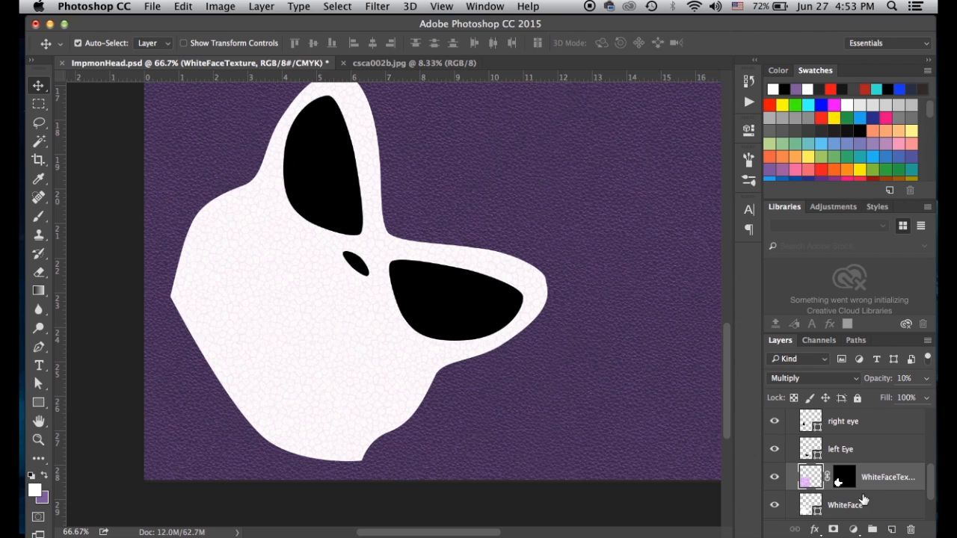
pyautogui.press('super+plus')
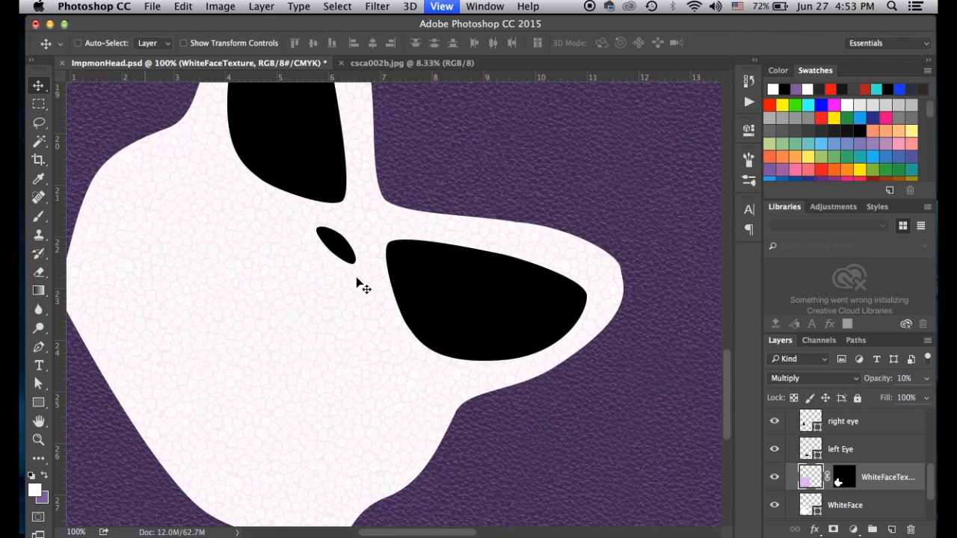
pyautogui.press('super+plus')
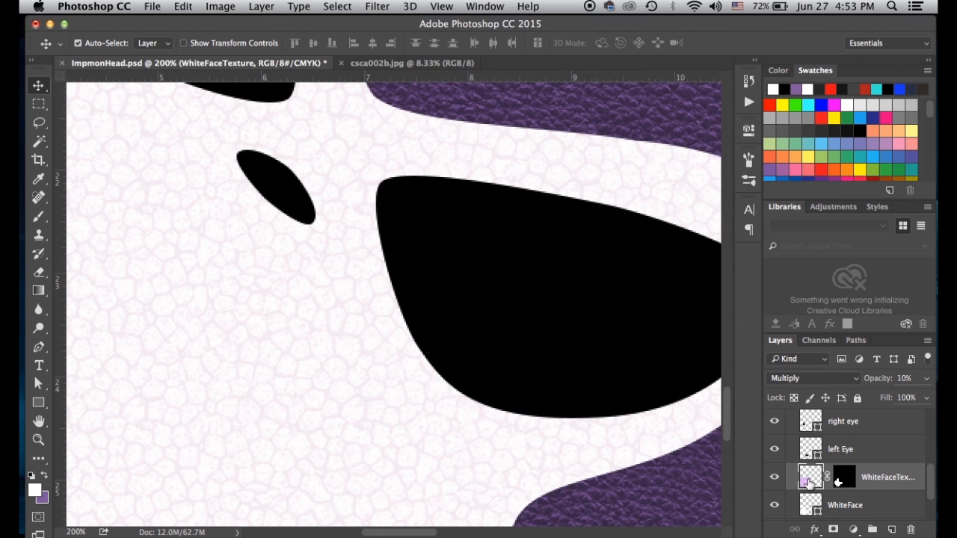
pyautogui.moveTo(809, 482); pyautogui.dragTo(892, 530)
pyautogui.moveTo(810, 482); pyautogui.dragTo(911, 530)
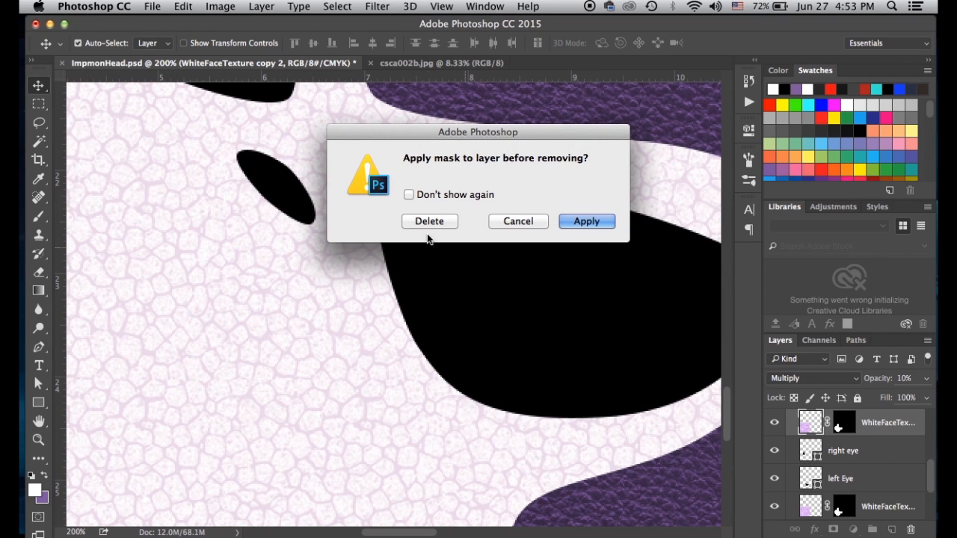
# Discard the copy's old mask and add a new mask revealing the large eye area
pyautogui.click(430, 223)
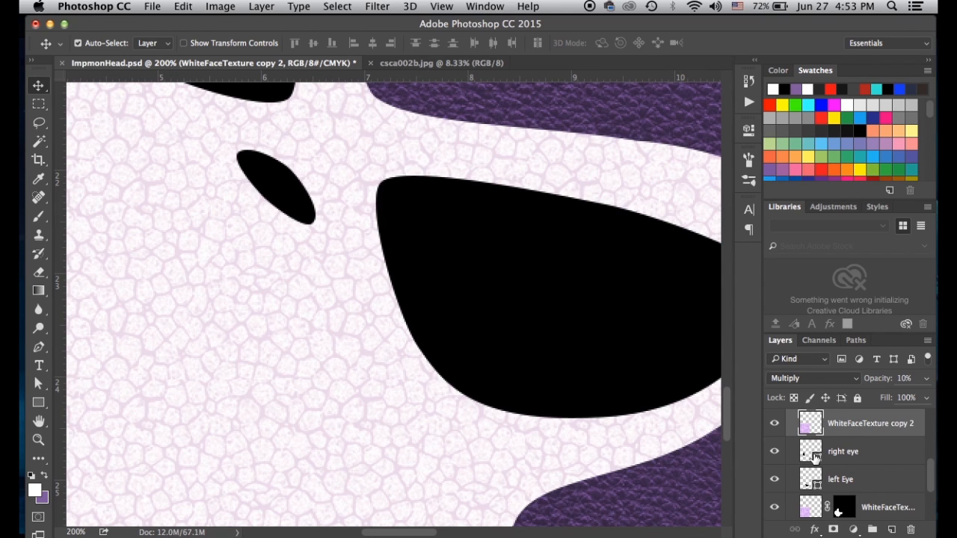
pyautogui.click(814, 458)
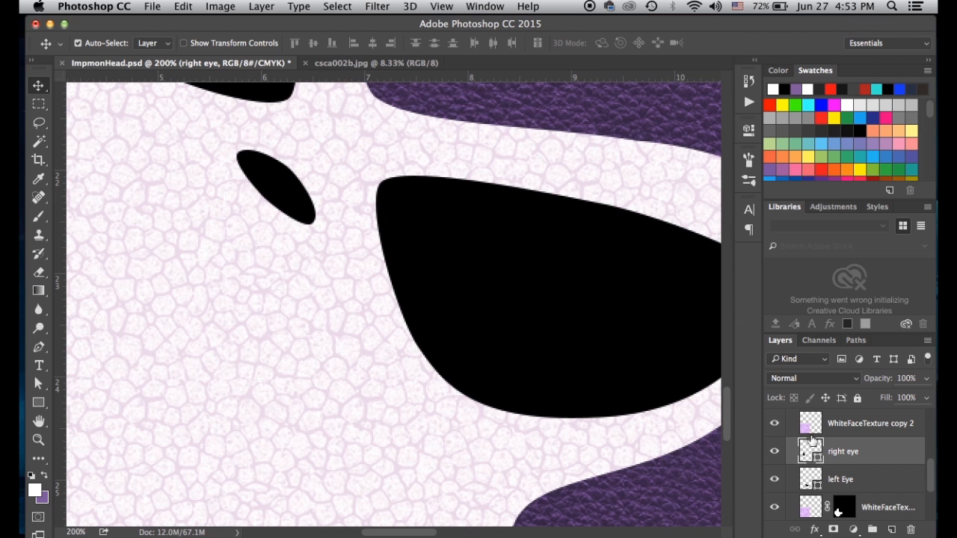
pyautogui.click(811, 424)
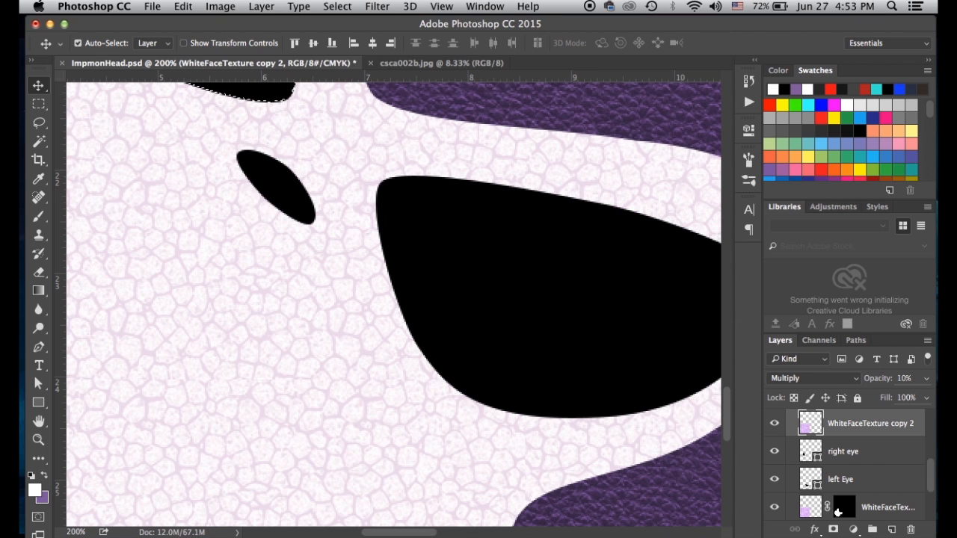
pyautogui.click(833, 530)
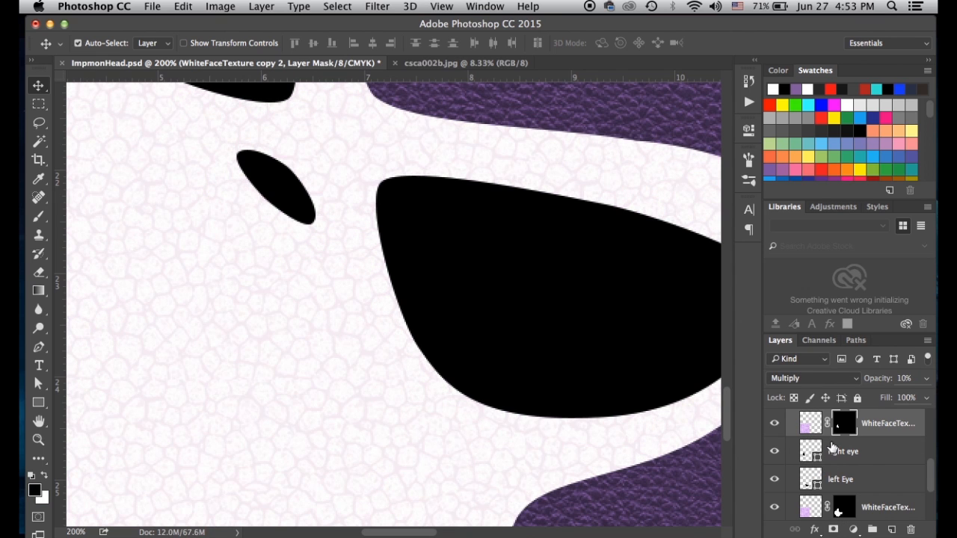
pyautogui.press('super+minus')
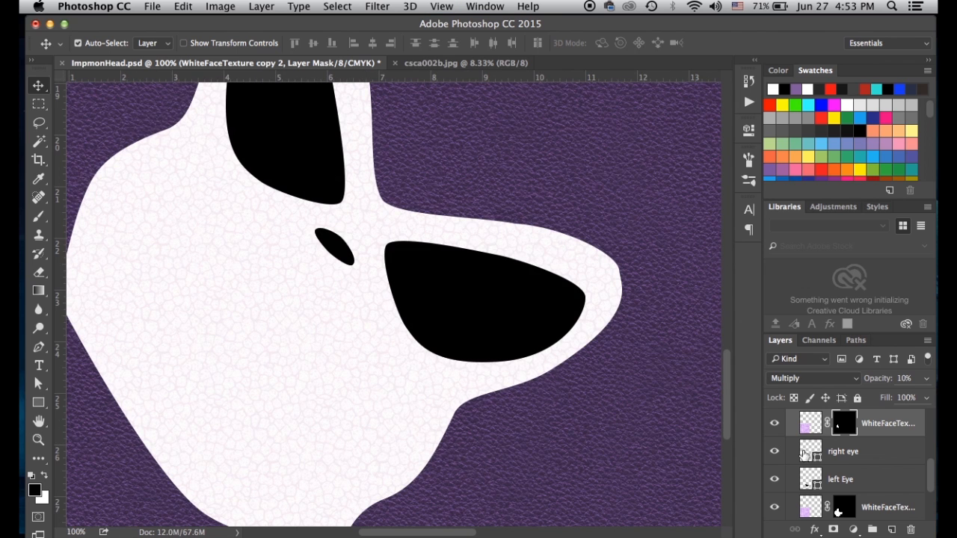
pyautogui.keyDown('super'); pyautogui.click(811, 482); pyautogui.keyUp('super')
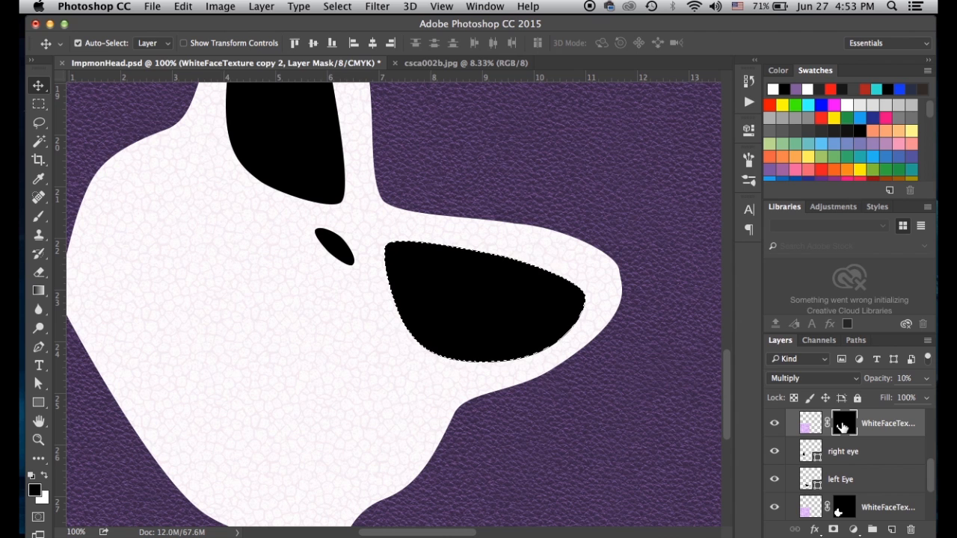
pyautogui.press('super+BackSpace')
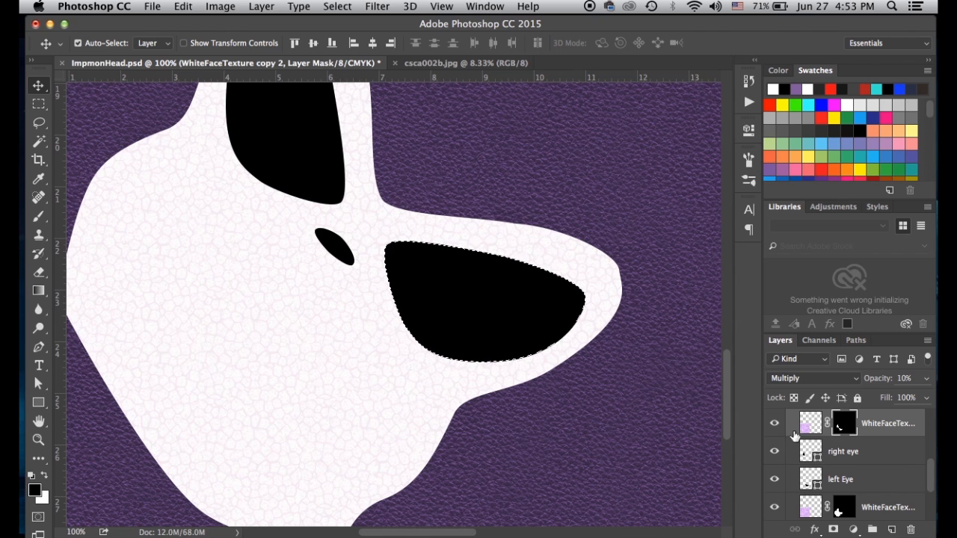
pyautogui.click(811, 423)
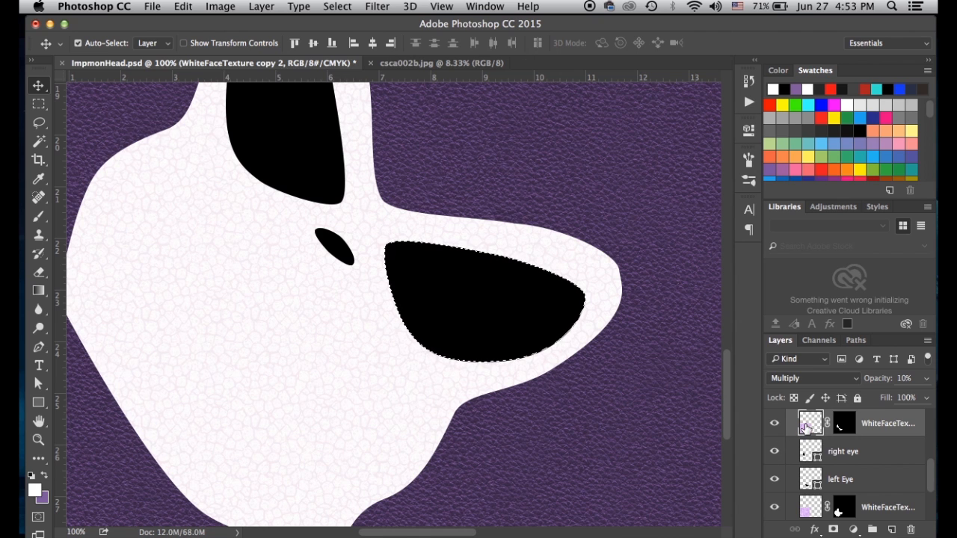
# Set WhiteFaceTexture copy 2 to Screen blend mode at 15% opacity
pyautogui.click(791, 378)
pyautogui.click(786, 492)
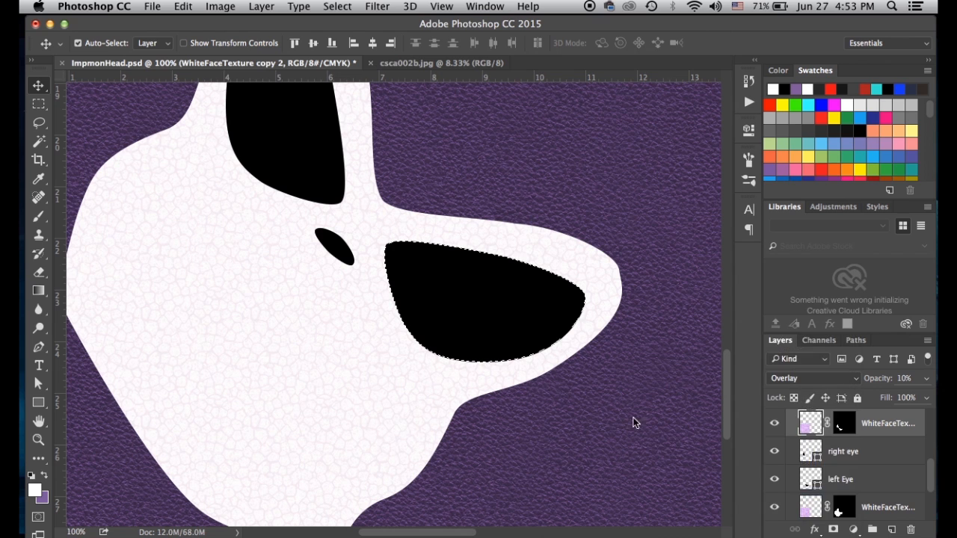
pyautogui.click(817, 449)
pyautogui.press('super+d')
pyautogui.click(808, 425)
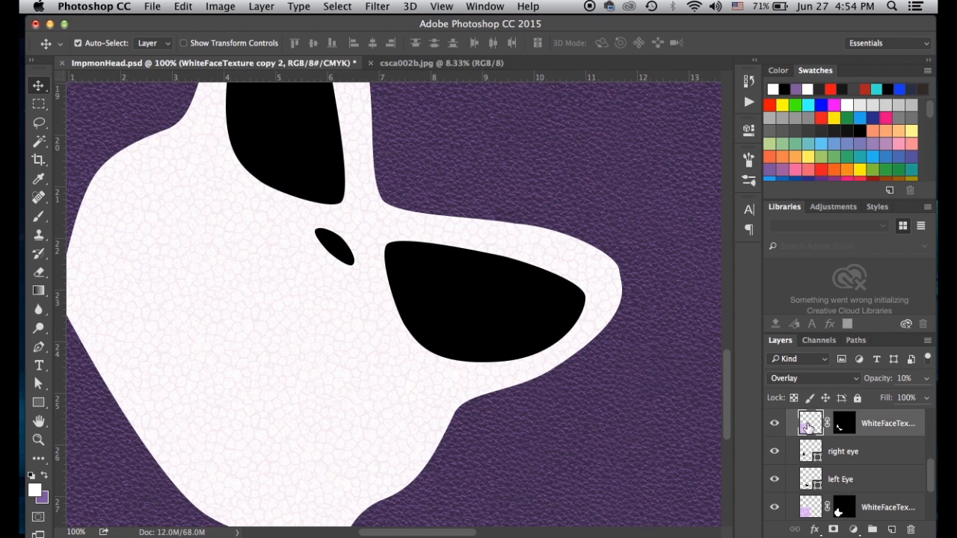
pyautogui.click(770, 378)
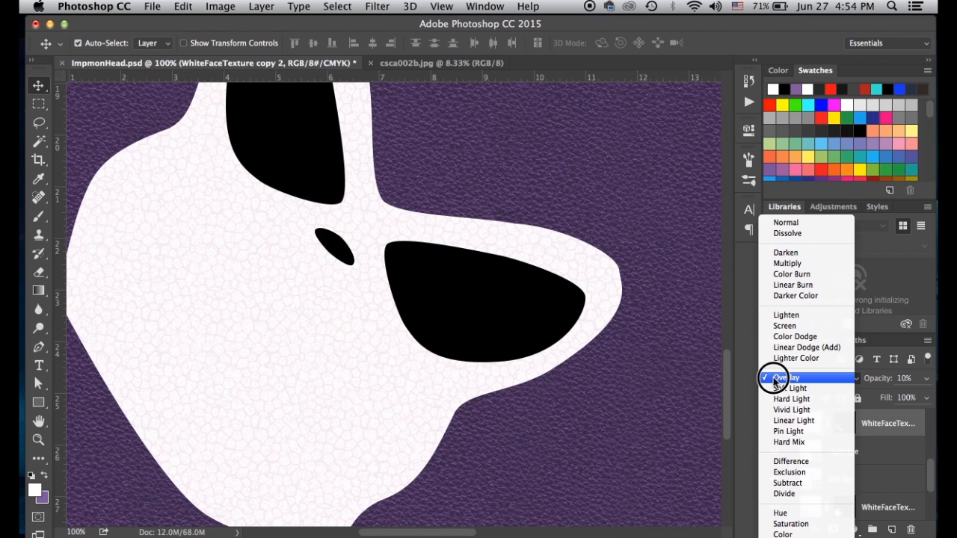
pyautogui.click(785, 327)
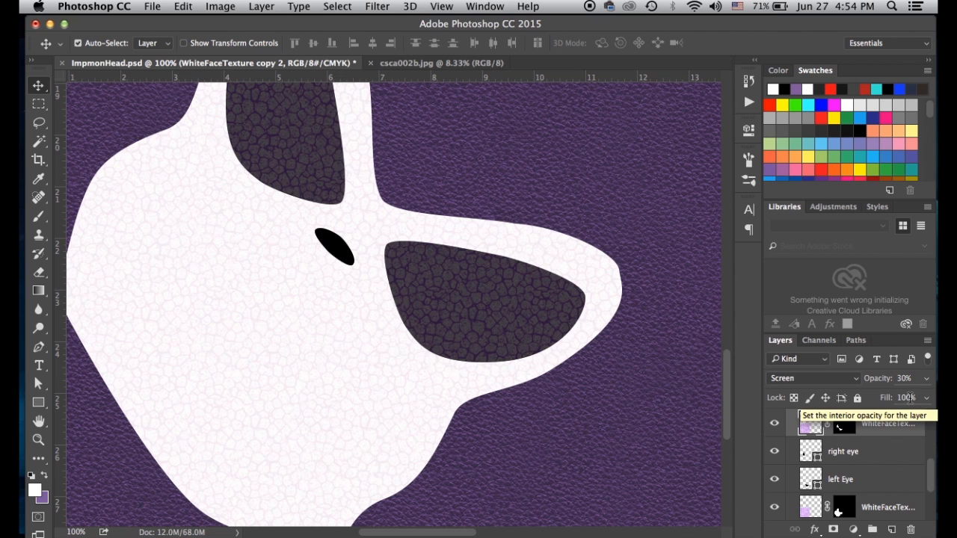
pyautogui.press('2')
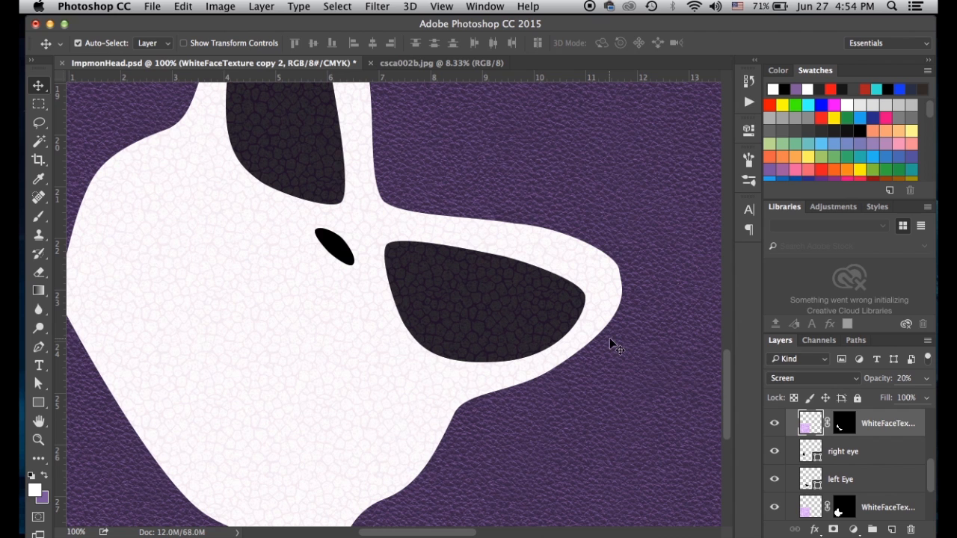
pyautogui.press('1')
pyautogui.press('5')
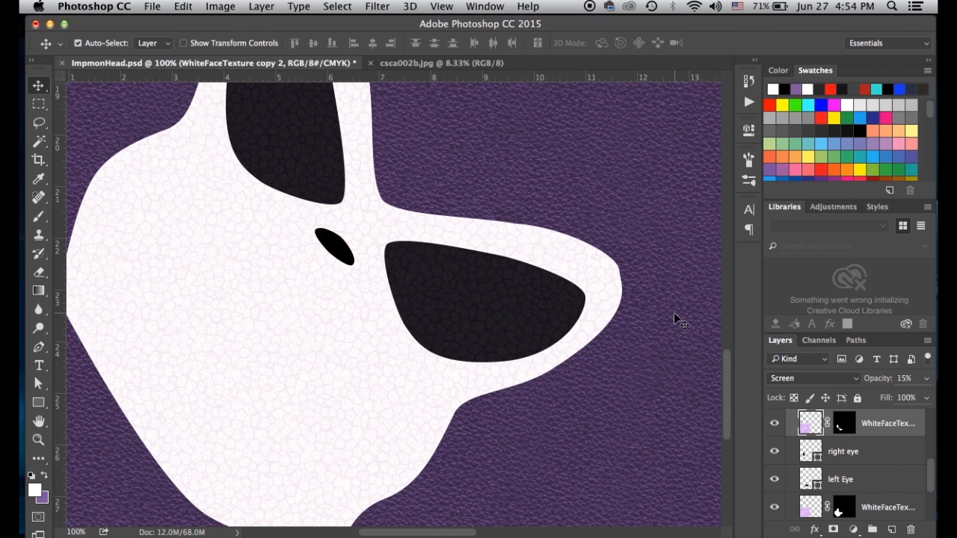
pyautogui.click(38, 86)
pyautogui.press('super+minus')
pyautogui.press('super+minus')
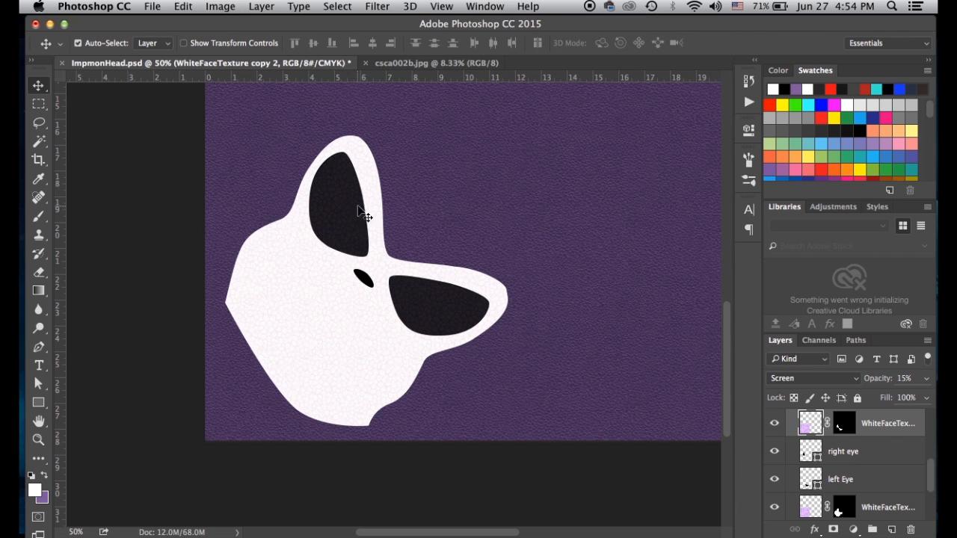
# Move WhiteFaceTexture copy 2 above the nose layer and fill its mask white over the nose
pyautogui.scroll(3, 838, 490)
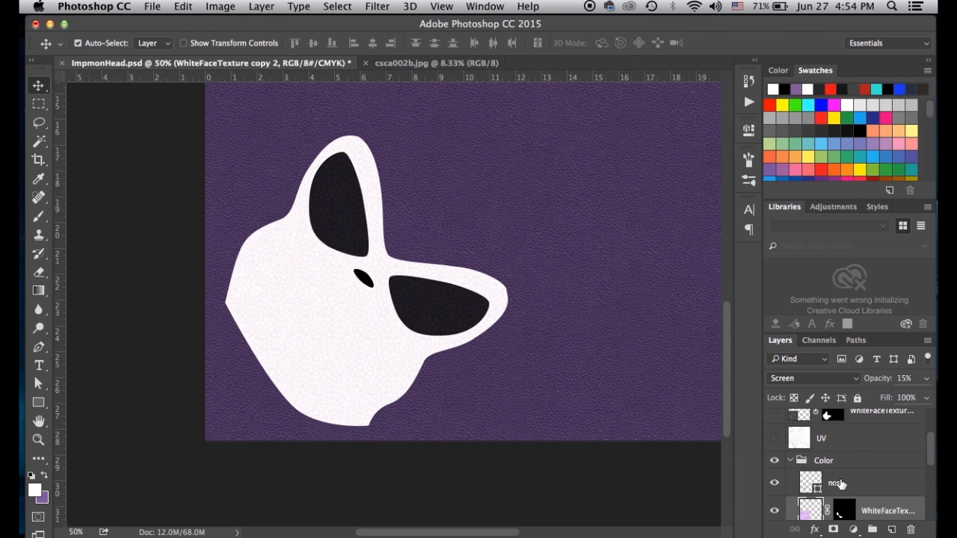
pyautogui.click(841, 510)
pyautogui.scroll(-1, 839, 504)
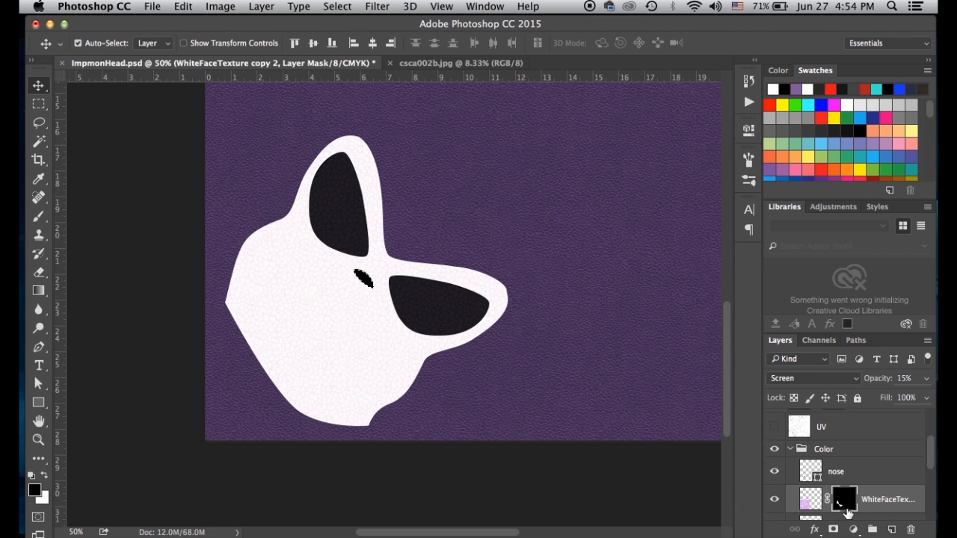
pyautogui.moveTo(836, 494); pyautogui.dragTo(840, 465)
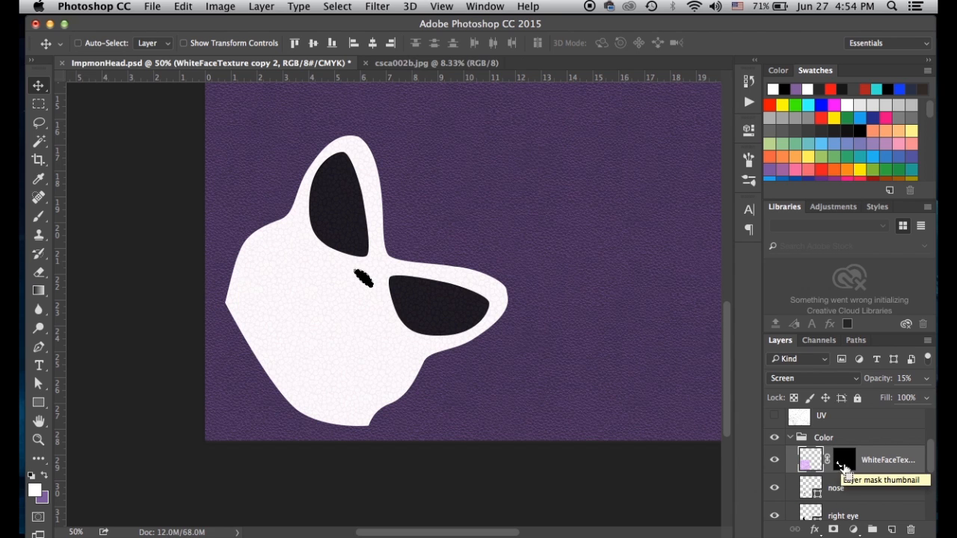
pyautogui.click(842, 465)
pyautogui.press('super+BackSpace')
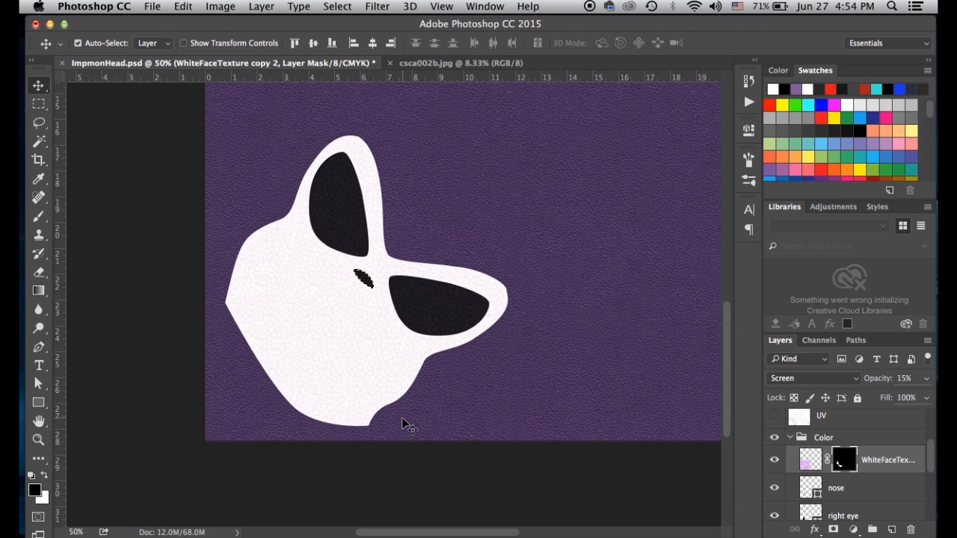
pyautogui.press('super+d')
pyautogui.press('super+equal')
pyautogui.press('super+equal')
pyautogui.press('super+equal')
pyautogui.press('super+equal')
pyautogui.press('super+equal')
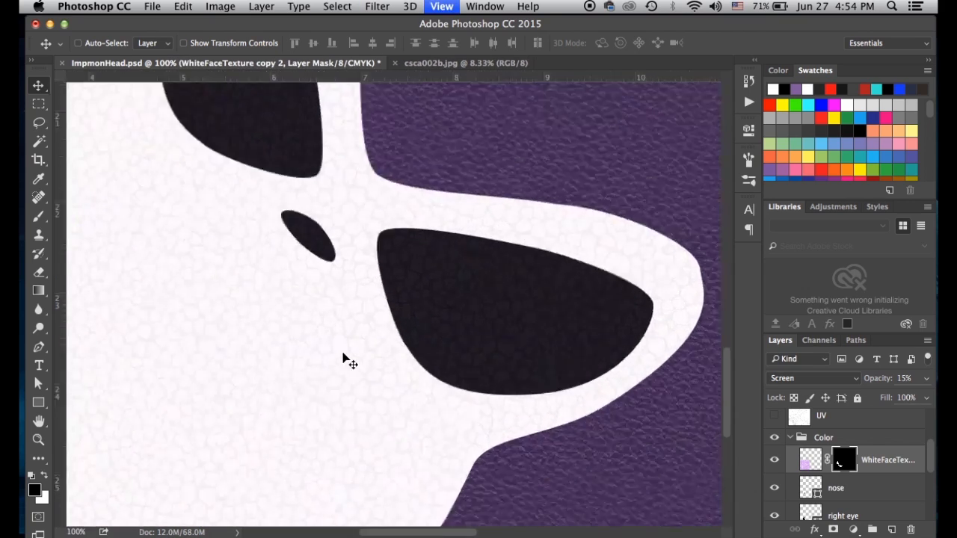
pyautogui.moveTo(430, 383); pyautogui.dragTo(510, 383)
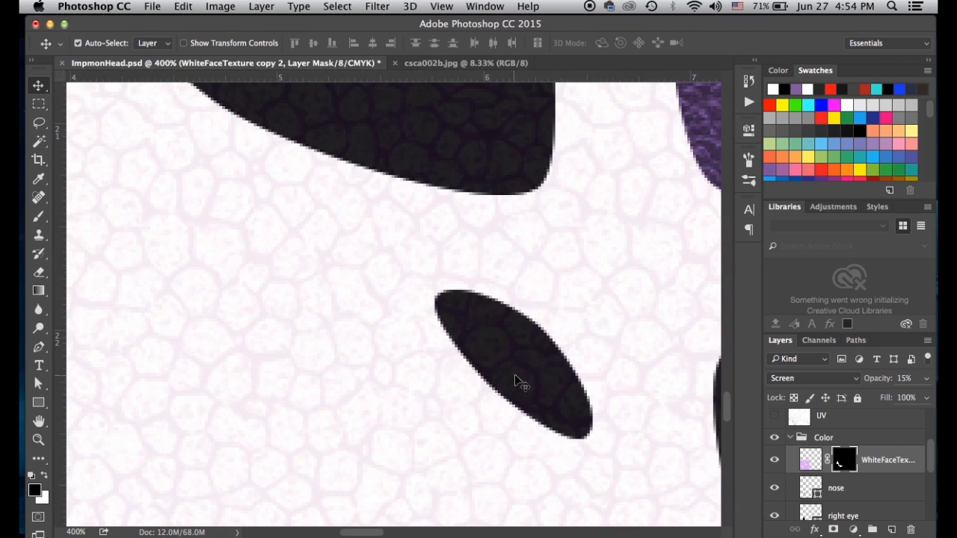
pyautogui.press('super+minus')
pyautogui.press('super+minus')
pyautogui.press('super+minus')
pyautogui.press('super+minus')
pyautogui.press('super+minus')
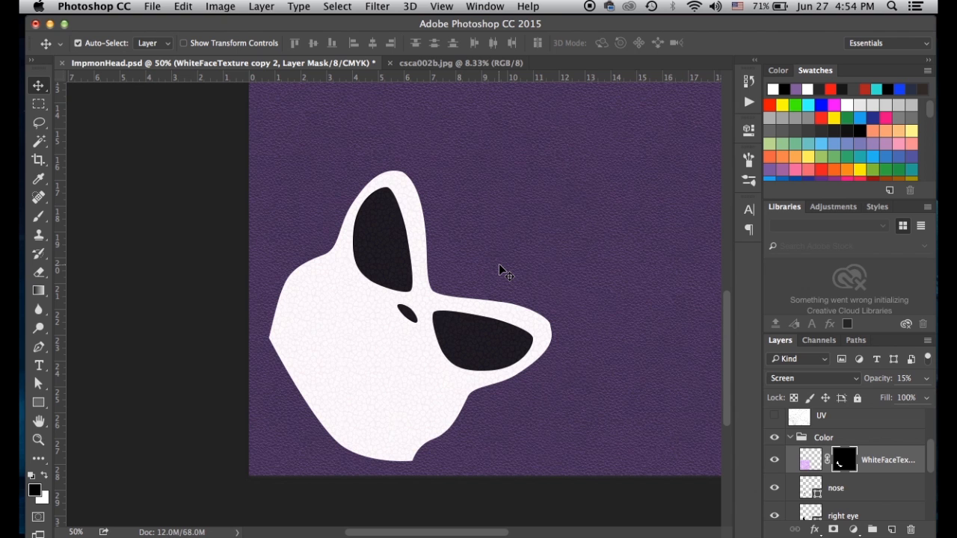
pyautogui.press('super+minus')
pyautogui.hscroll(3, 459, 309)
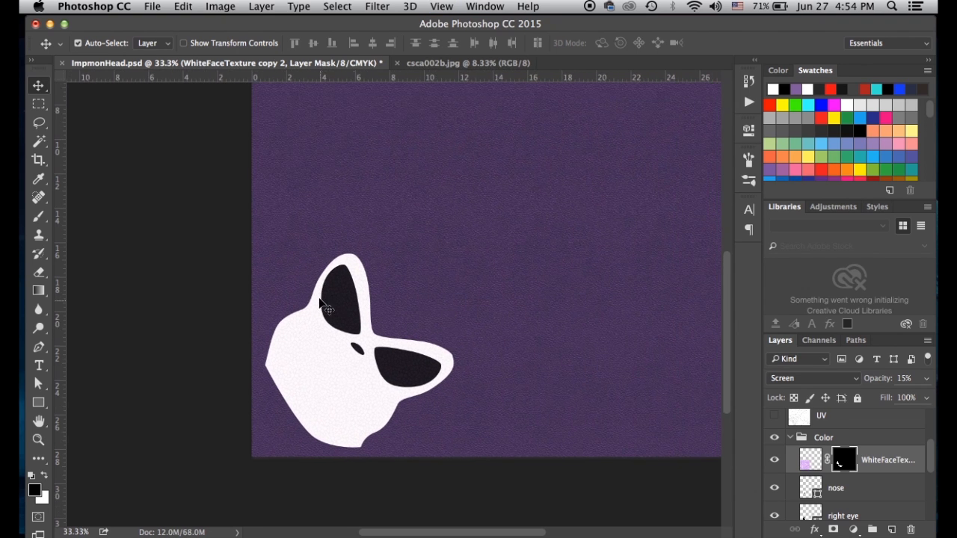
pyautogui.scroll(2, 306, 317)
pyautogui.hscroll(2, 306, 317)
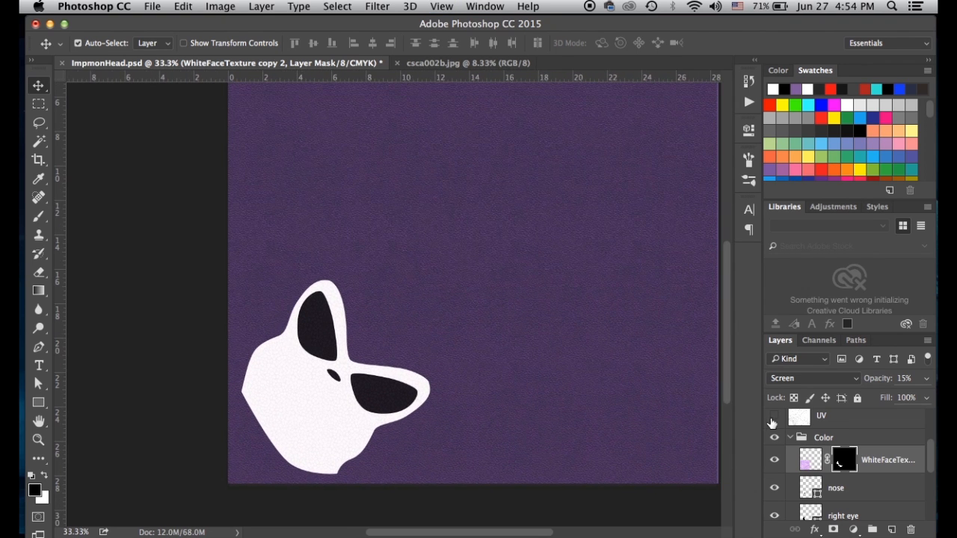
# Show the UV wireframe and pan over the top of the layout to check the texture against it
pyautogui.click(774, 416)
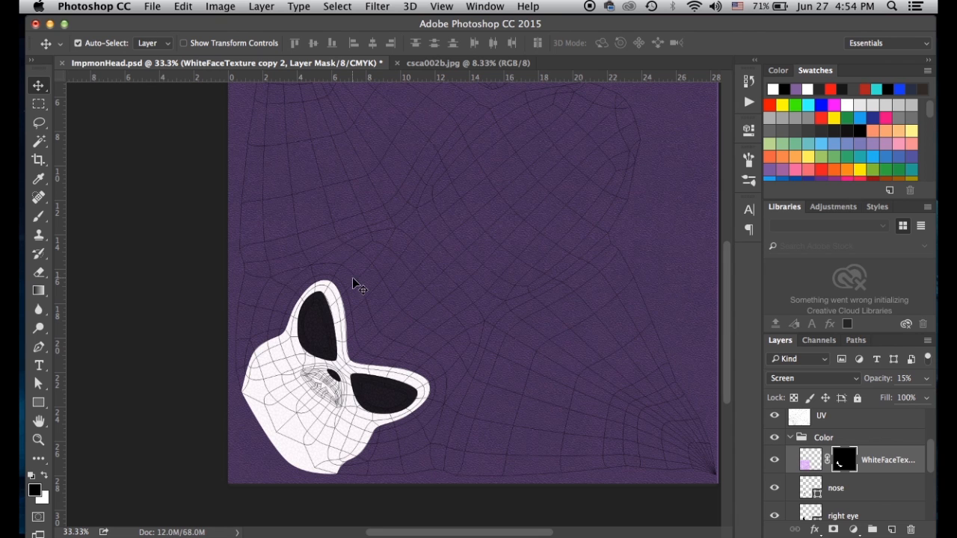
pyautogui.scroll(3, 359, 252)
pyautogui.hscroll(-1, 359, 252)
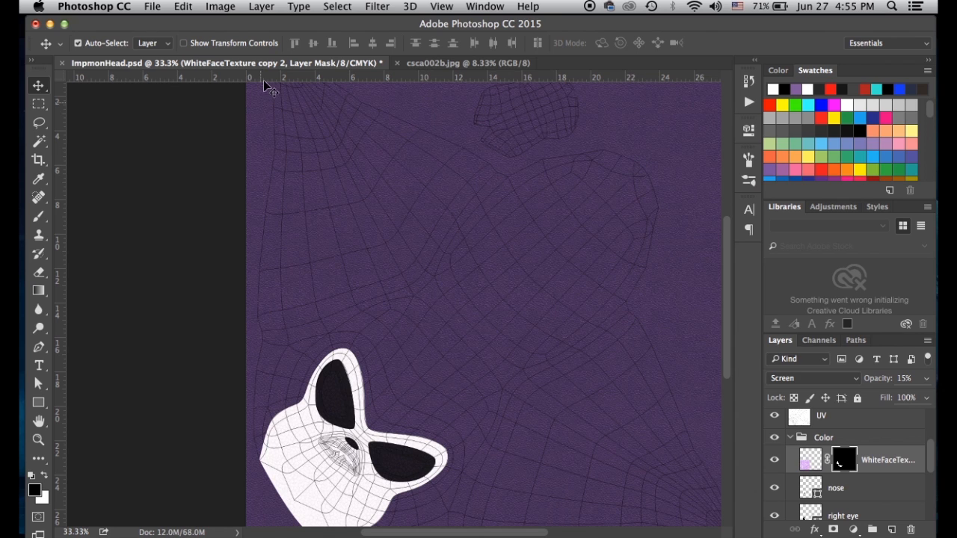
pyautogui.moveTo(321, 237); pyautogui.dragTo(356, 248)
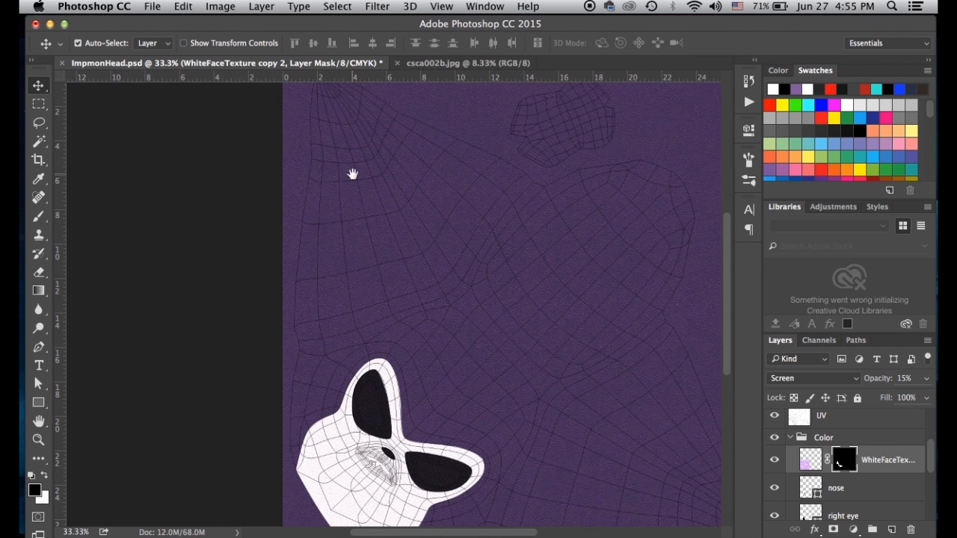
pyautogui.moveTo(352, 175); pyautogui.dragTo(359, 196)
pyautogui.scroll(-2, 569, 299)
pyautogui.hscroll(1, 569, 299)
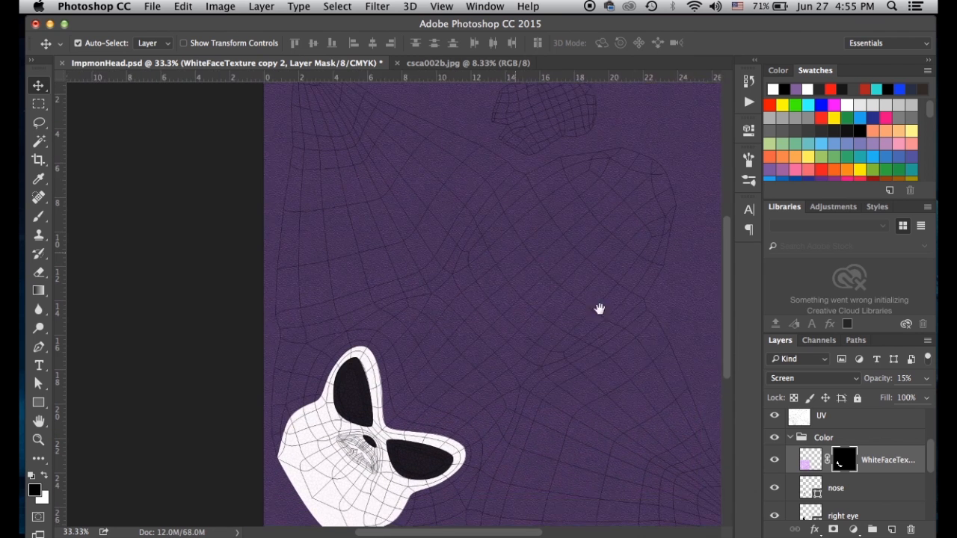
# Hide the UV wireframe, save ImpmonHead.psd, and begin saving a copy
pyautogui.click(774, 437)
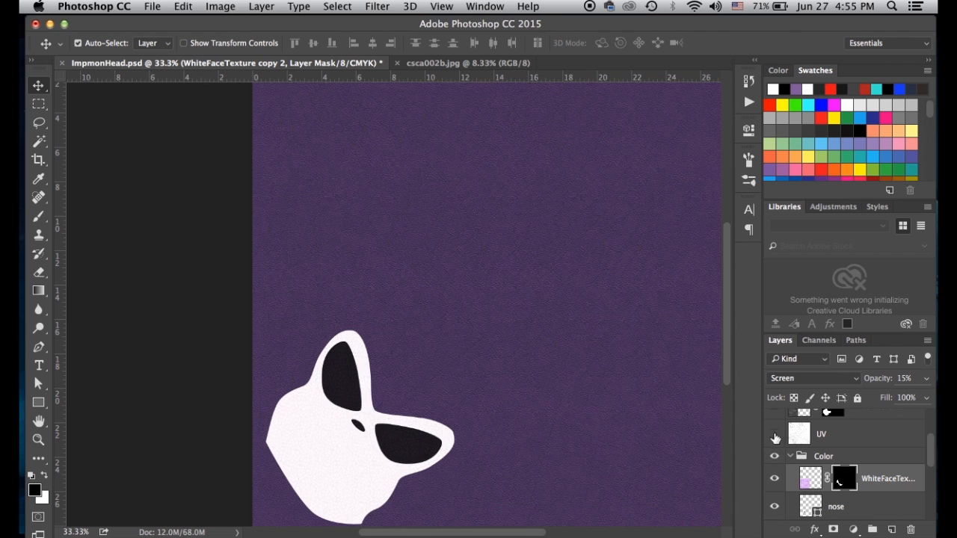
pyautogui.press('super+s')
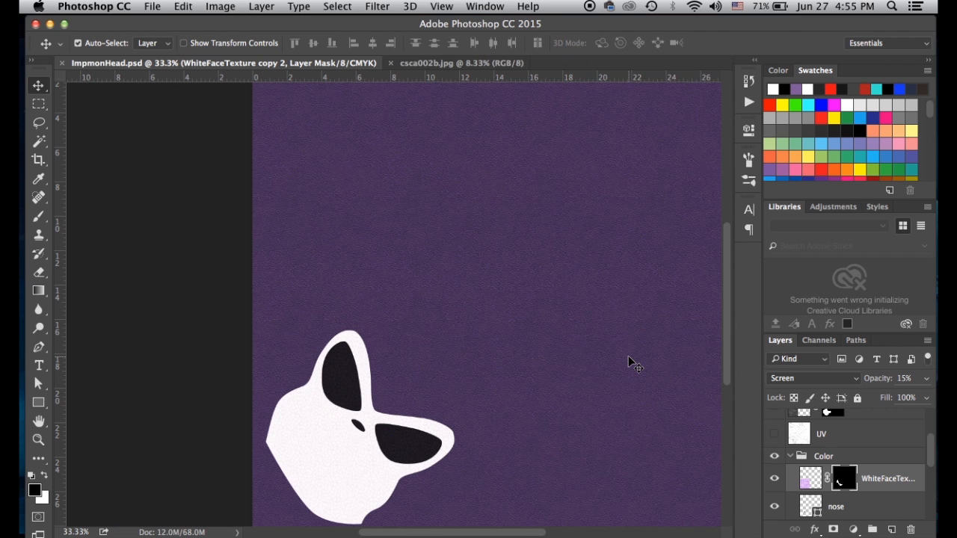
pyautogui.press('super+shift+s')
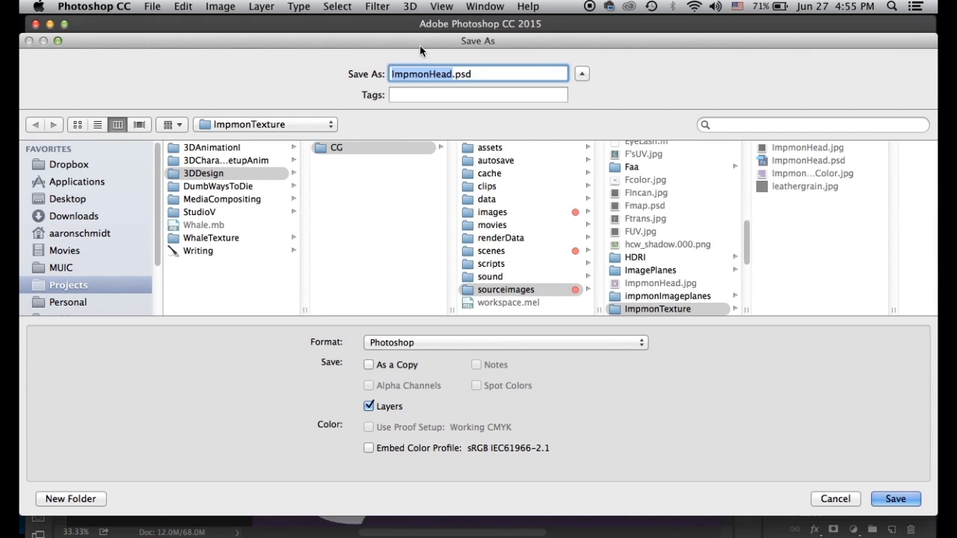
# Save a JPEG copy over ImpmonHeadColor.jpg, replacing it and keeping the default JPEG quality options
pyautogui.click(448, 343)
pyautogui.click(448, 421)
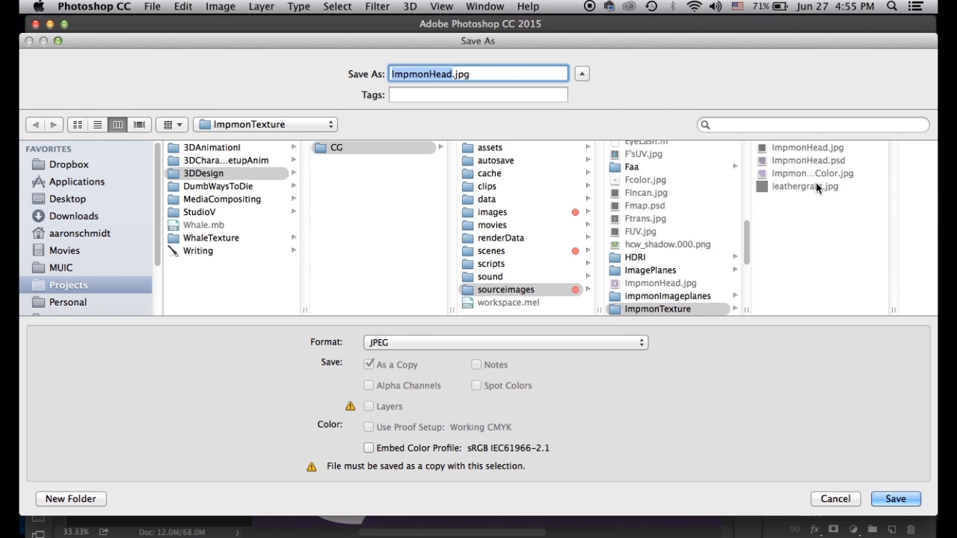
pyautogui.click(797, 173)
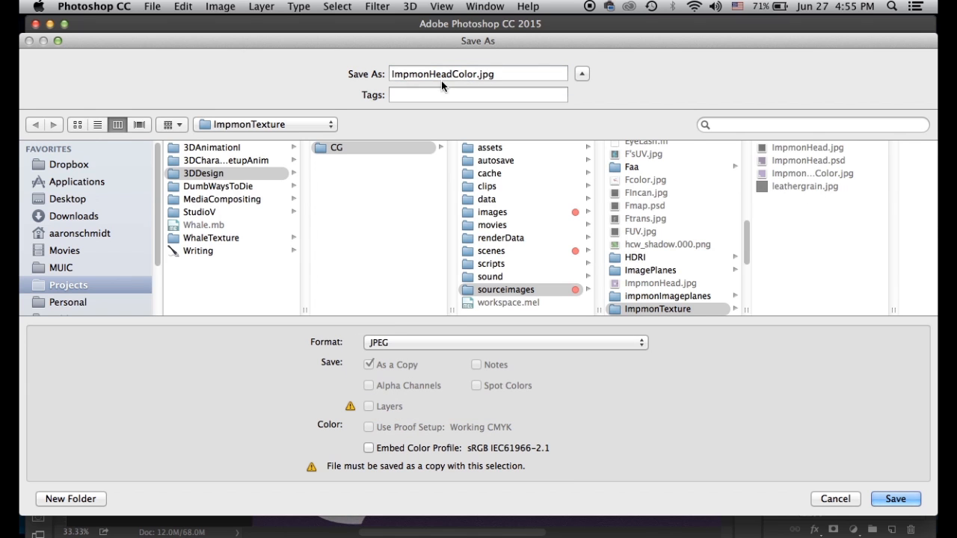
pyautogui.click(895, 499)
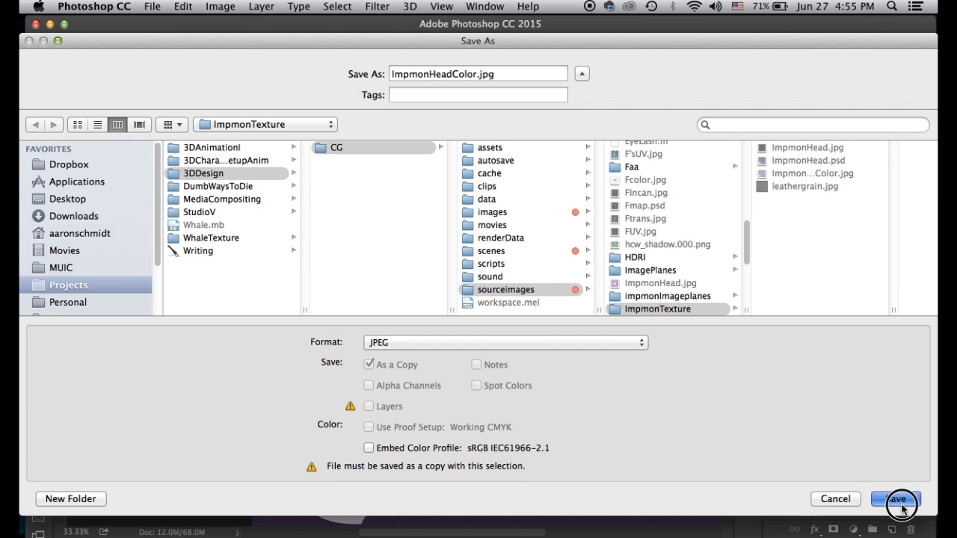
pyautogui.click(582, 135)
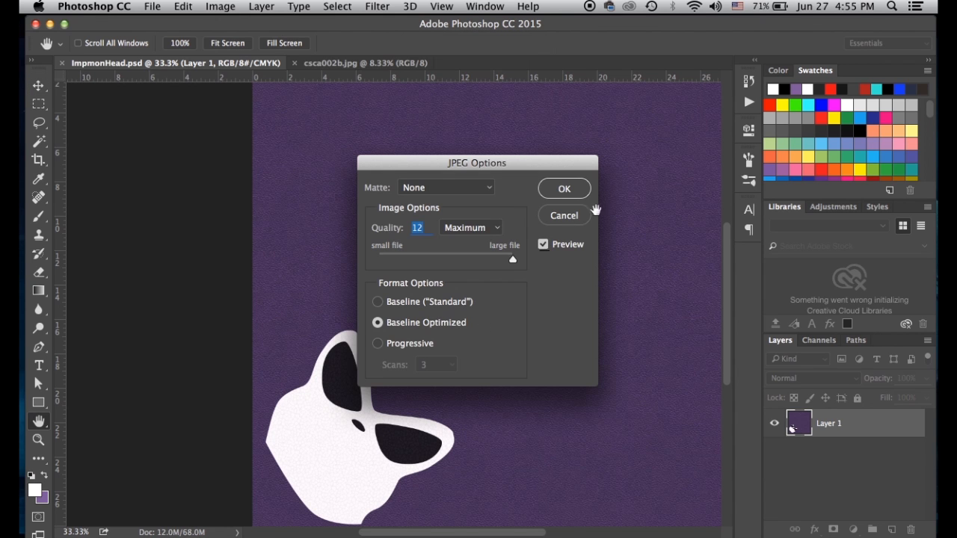
pyautogui.click(578, 192)
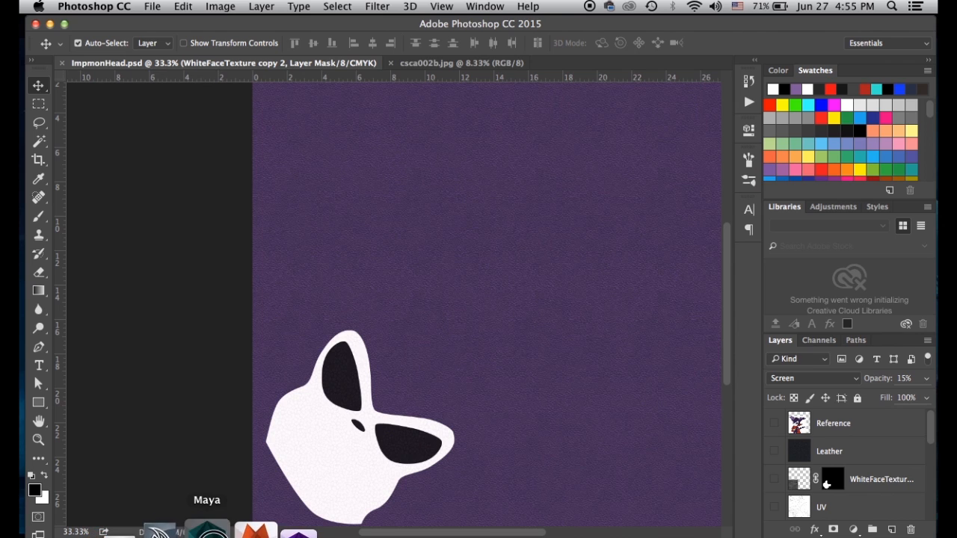
# In Maya, select the Impmon head mesh and graph its impmonHead material network in Hypershade
pyautogui.click(203, 527)
pyautogui.click(404, 245)
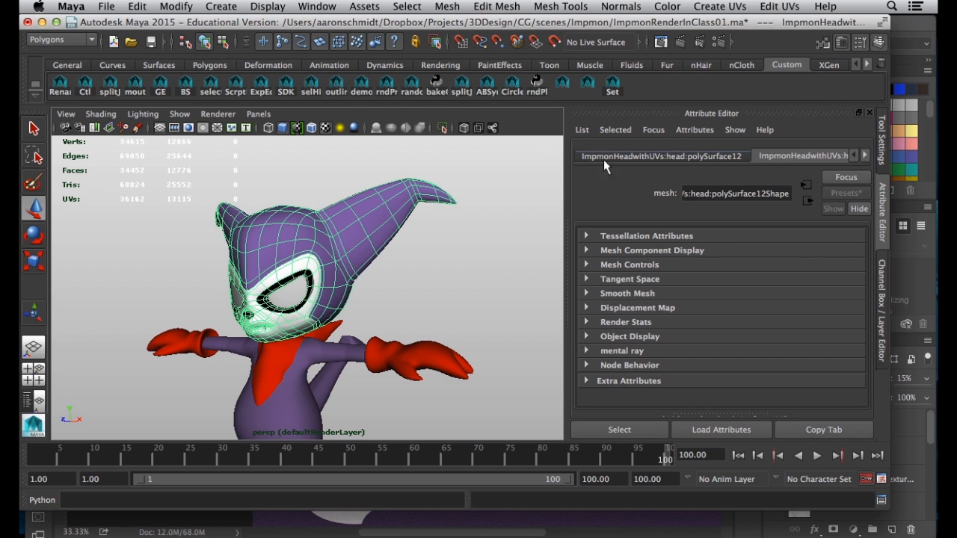
pyautogui.click(317, 7)
pyautogui.moveTo(338, 64)
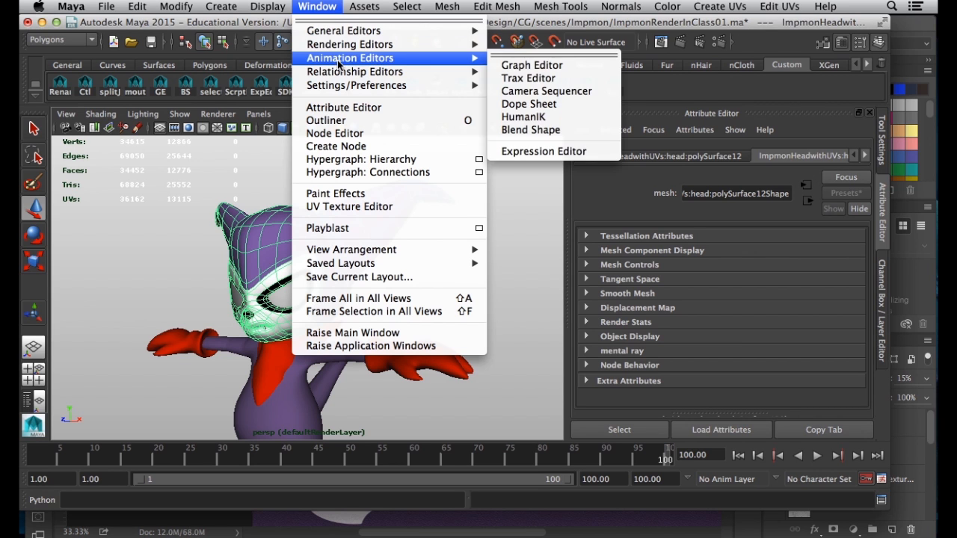
pyautogui.moveTo(374, 44)
pyautogui.click(557, 77)
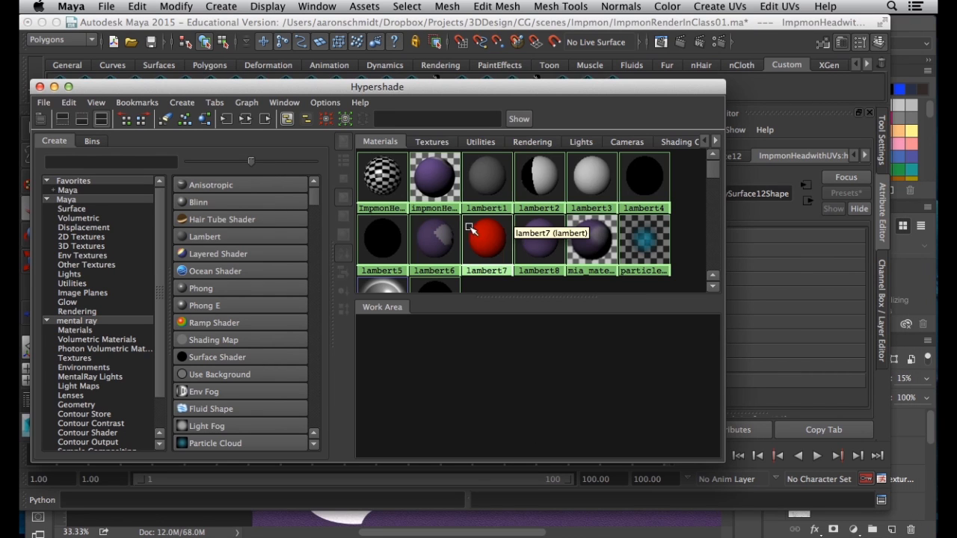
pyautogui.click(205, 119)
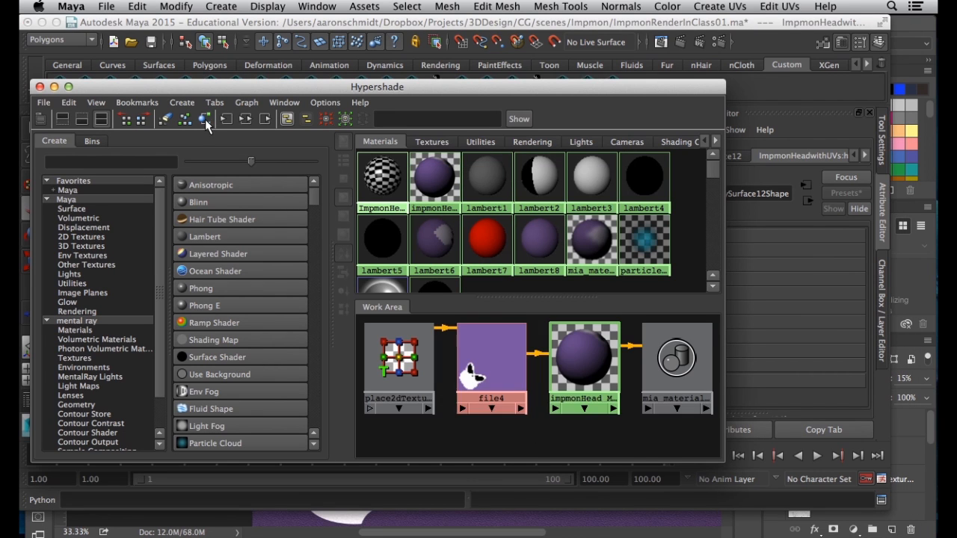
# Reload the updated ImpmonHeadColor.jpg on the file4 node and move Hypershade aside
pyautogui.click(491, 359)
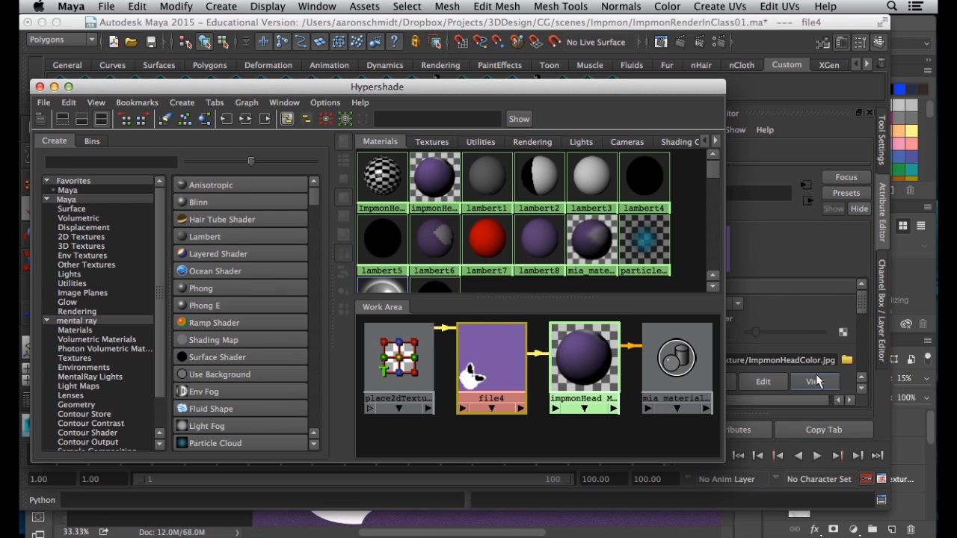
pyautogui.moveTo(634, 87); pyautogui.dragTo(581, 497)
pyautogui.click(715, 385)
pyautogui.keyDown('alt'); pyautogui.moveTo(329, 317); pyautogui.dragTo(483, 357, button='right'); pyautogui.keyUp('alt')
# Orbit and zoom around the head to inspect the purple leather grain and tall ear
pyautogui.keyDown('alt'); pyautogui.moveTo(265, 264); pyautogui.dragTo(235, 249); pyautogui.keyUp('alt')
pyautogui.keyDown('alt'); pyautogui.moveTo(235, 250); pyautogui.dragTo(314, 292, button='right'); pyautogui.keyUp('alt')
pyautogui.keyDown('alt'); pyautogui.moveTo(333, 278); pyautogui.dragTo(317, 395); pyautogui.keyUp('alt')
pyautogui.keyDown('alt'); pyautogui.moveTo(230, 245); pyautogui.dragTo(94, 358); pyautogui.keyUp('alt')
pyautogui.keyDown('alt'); pyautogui.moveTo(277, 329); pyautogui.dragTo(208, 270, button='middle'); pyautogui.keyUp('alt')
pyautogui.keyDown('alt'); pyautogui.moveTo(208, 270); pyautogui.dragTo(299, 284); pyautogui.keyUp('alt')
pyautogui.keyDown('alt'); pyautogui.moveTo(299, 284); pyautogui.dragTo(339, 335, button='middle'); pyautogui.keyUp('alt')
pyautogui.keyDown('alt'); pyautogui.moveTo(338, 335); pyautogui.dragTo(284, 220); pyautogui.keyUp('alt')
pyautogui.keyDown('alt'); pyautogui.moveTo(275, 267); pyautogui.dragTo(354, 324, button='right'); pyautogui.keyUp('alt')
pyautogui.keyDown('alt'); pyautogui.moveTo(355, 325); pyautogui.dragTo(366, 237, button='middle'); pyautogui.keyUp('alt')
pyautogui.keyDown('alt'); pyautogui.moveTo(365, 237); pyautogui.dragTo(428, 324, button='right'); pyautogui.keyUp('alt')
pyautogui.keyDown('alt'); pyautogui.moveTo(498, 290); pyautogui.dragTo(357, 274, button='right'); pyautogui.keyUp('alt')
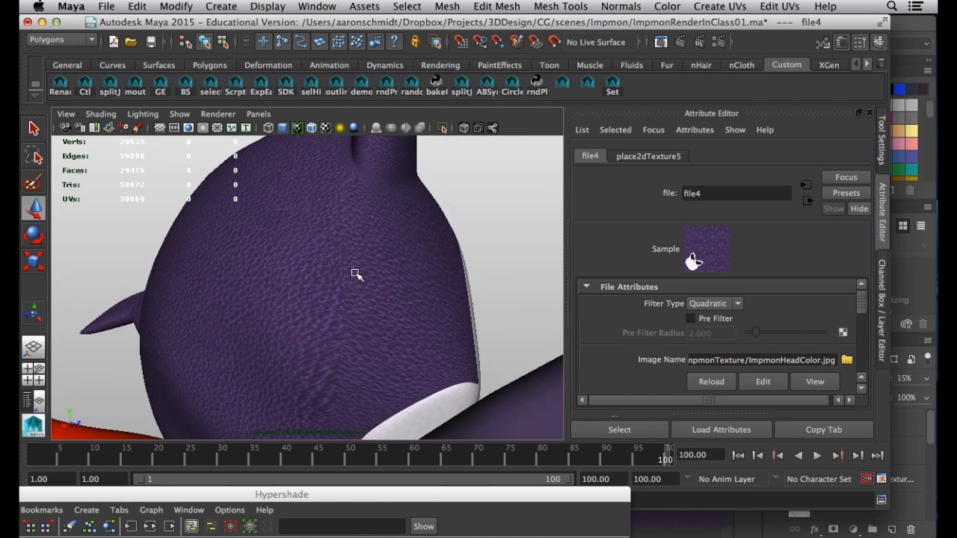
pyautogui.keyDown('alt'); pyautogui.moveTo(356, 274); pyautogui.dragTo(370, 303); pyautogui.keyUp('alt')
# Swing round to the masked face and examine its scale and leather grain from several angles
pyautogui.keyDown('alt'); pyautogui.moveTo(354, 366); pyautogui.dragTo(244, 342); pyautogui.keyUp('alt')
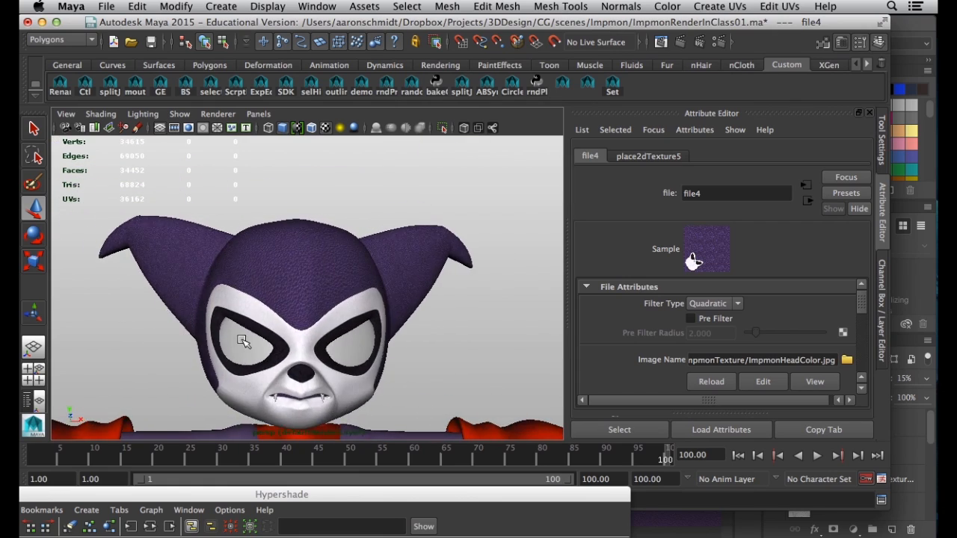
pyautogui.keyDown('alt'); pyautogui.moveTo(244, 342); pyautogui.dragTo(355, 367, button='right'); pyautogui.keyUp('alt')
pyautogui.keyDown('alt'); pyautogui.moveTo(354, 368); pyautogui.dragTo(334, 243, button='middle'); pyautogui.keyUp('alt')
pyautogui.keyDown('alt'); pyautogui.moveTo(334, 243); pyautogui.dragTo(410, 273, button='right'); pyautogui.keyUp('alt')
pyautogui.keyDown('alt'); pyautogui.moveTo(409, 274); pyautogui.dragTo(457, 280); pyautogui.keyUp('alt')
pyautogui.keyDown('alt'); pyautogui.moveTo(203, 212); pyautogui.dragTo(251, 205); pyautogui.keyUp('alt')
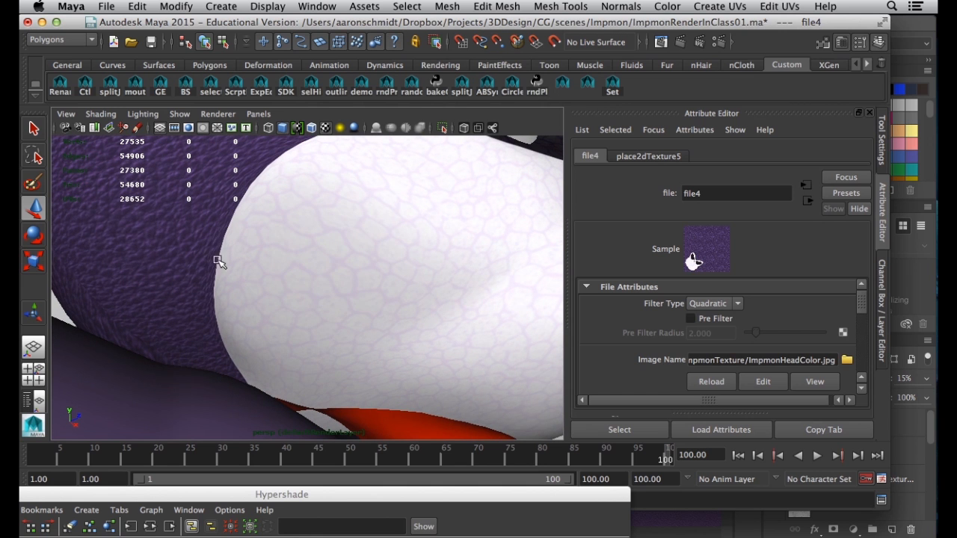
pyautogui.keyDown('alt'); pyautogui.moveTo(217, 245); pyautogui.dragTo(284, 288); pyautogui.keyUp('alt')
pyautogui.keyDown('alt'); pyautogui.moveTo(308, 334); pyautogui.dragTo(359, 338); pyautogui.keyUp('alt')
pyautogui.keyDown('alt'); pyautogui.moveTo(359, 338); pyautogui.dragTo(310, 331, button='right'); pyautogui.keyUp('alt')
pyautogui.keyDown('alt'); pyautogui.moveTo(310, 331); pyautogui.dragTo(434, 336); pyautogui.keyUp('alt')
pyautogui.keyDown('alt'); pyautogui.moveTo(434, 336); pyautogui.dragTo(271, 300, button='right'); pyautogui.keyUp('alt')
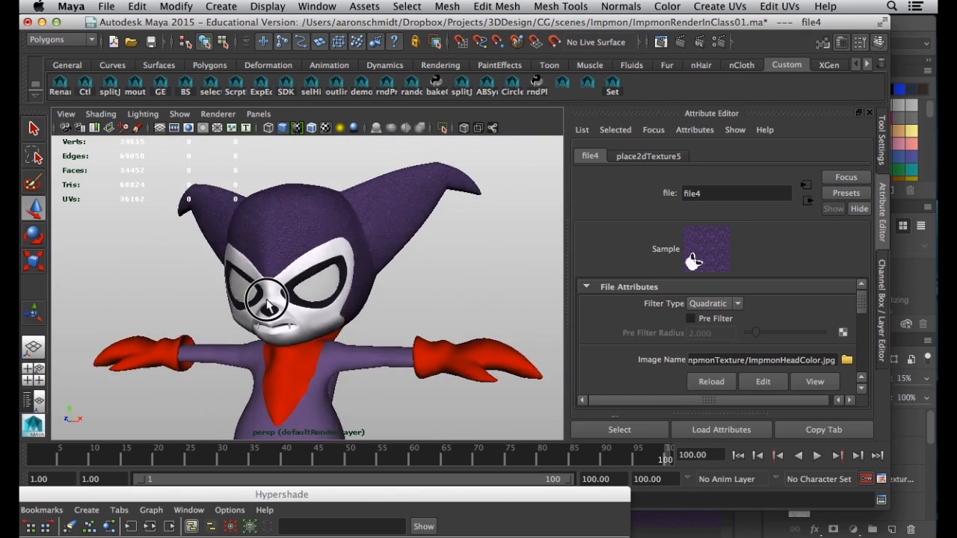
pyautogui.keyDown('alt'); pyautogui.moveTo(270, 300); pyautogui.dragTo(238, 299); pyautogui.keyUp('alt')
pyautogui.keyDown('alt'); pyautogui.moveTo(238, 300); pyautogui.dragTo(365, 311, button='right'); pyautogui.keyUp('alt')
pyautogui.keyDown('alt'); pyautogui.moveTo(366, 312); pyautogui.dragTo(373, 308); pyautogui.keyUp('alt')
pyautogui.keyDown('alt'); pyautogui.moveTo(373, 308); pyautogui.dragTo(316, 292, button='right'); pyautogui.keyUp('alt')
pyautogui.moveTo(288, 201)
pyautogui.keyDown('alt'); pyautogui.mouseDown()
pyautogui.moveTo(337, 219)
pyautogui.moveTo(339, 237)
pyautogui.moveTo(281, 194)
pyautogui.mouseUp(); pyautogui.keyUp('alt')
pyautogui.keyDown('alt'); pyautogui.moveTo(280, 195); pyautogui.dragTo(357, 298, button='right'); pyautogui.keyUp('alt')
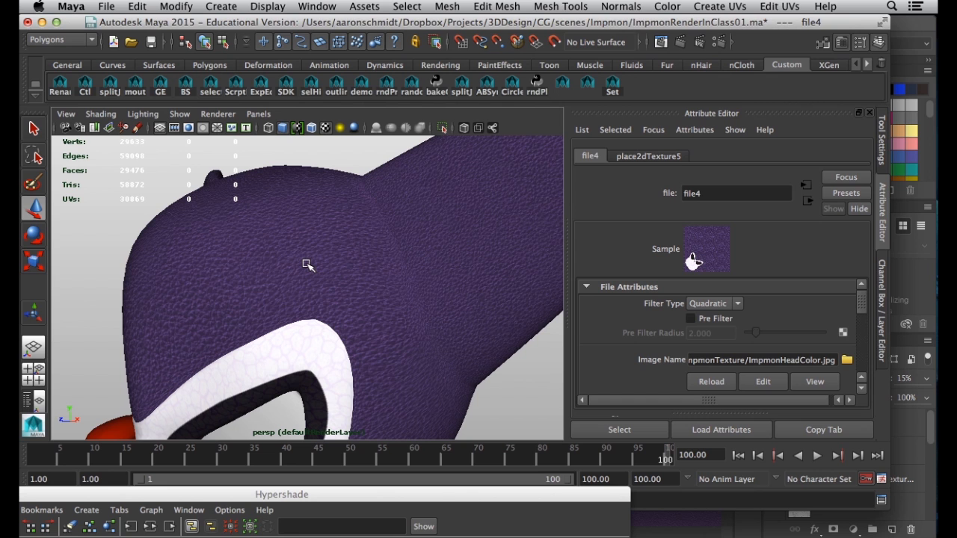
pyautogui.keyDown('alt'); pyautogui.moveTo(313, 285); pyautogui.dragTo(455, 261); pyautogui.keyUp('alt')
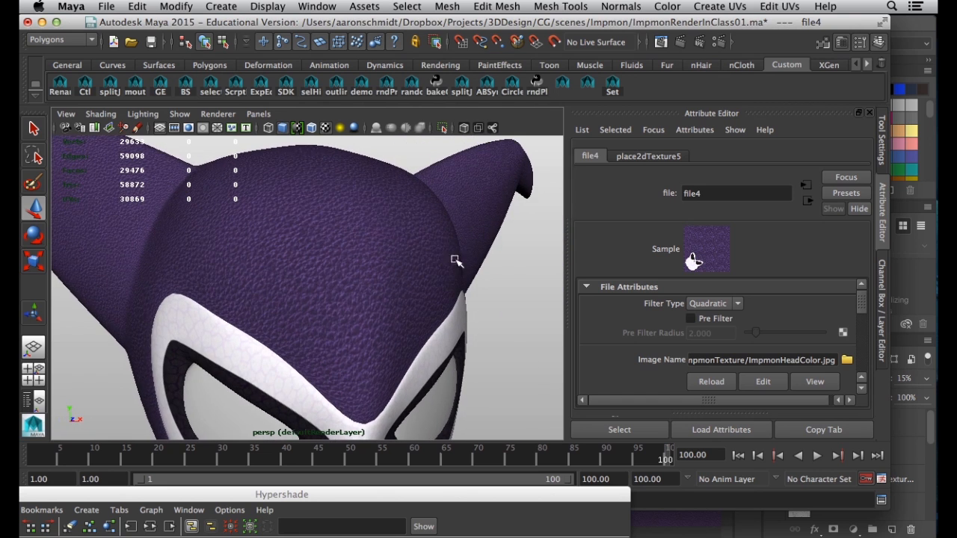
pyautogui.keyDown('alt'); pyautogui.moveTo(301, 290); pyautogui.dragTo(346, 306, button='right'); pyautogui.keyUp('alt')
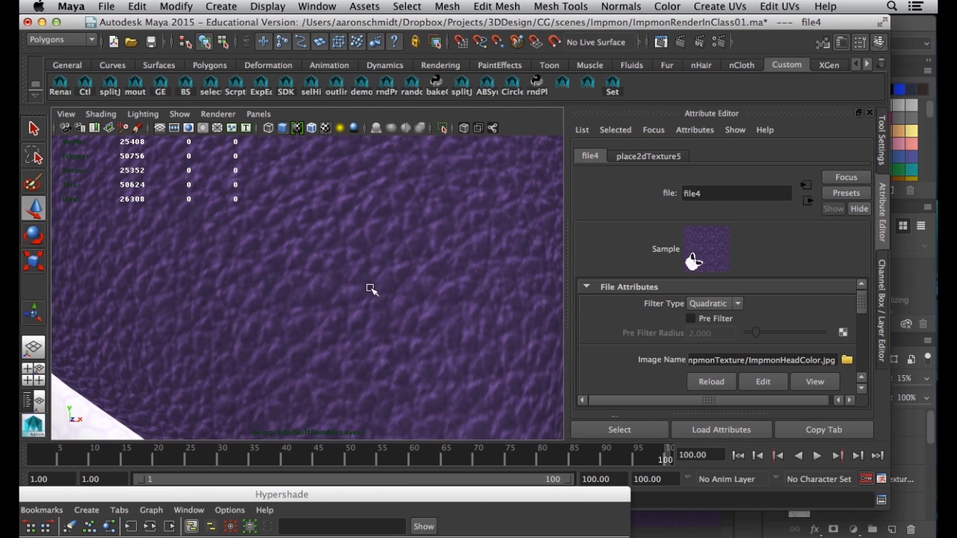
pyautogui.keyDown('alt'); pyautogui.moveTo(441, 317); pyautogui.dragTo(397, 299, button='right'); pyautogui.keyUp('alt')
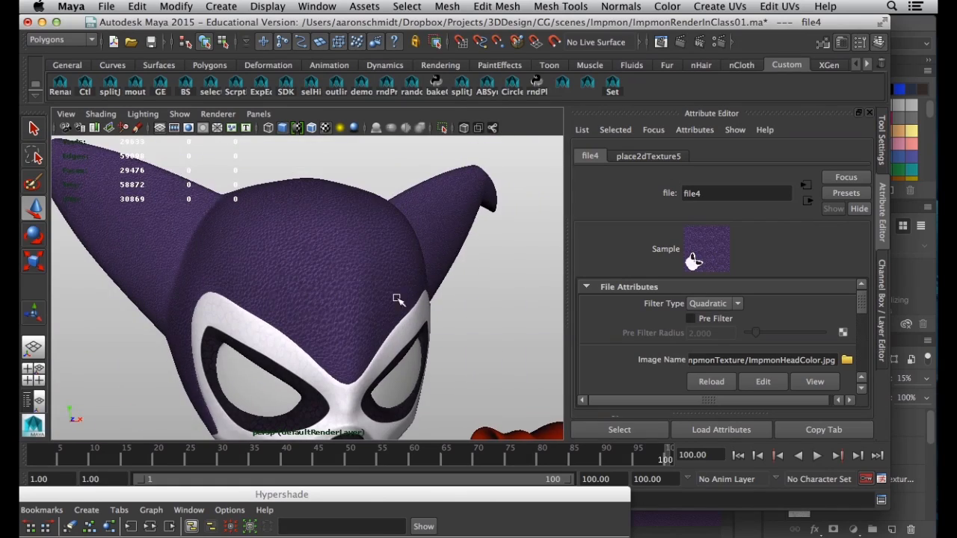
pyautogui.keyDown('alt'); pyautogui.moveTo(397, 299); pyautogui.dragTo(246, 299); pyautogui.keyUp('alt')
pyautogui.keyDown('alt'); pyautogui.moveTo(326, 264); pyautogui.dragTo(375, 266); pyautogui.keyUp('alt')
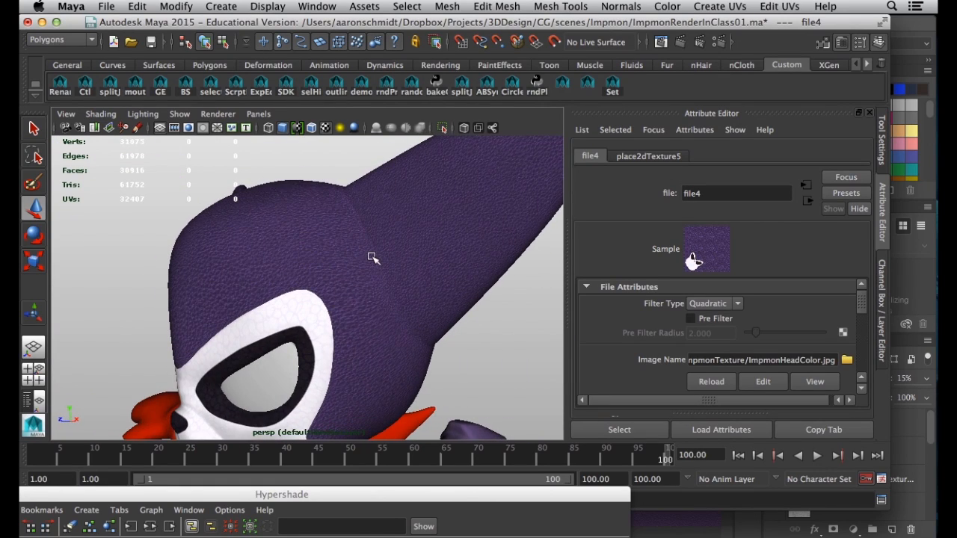
pyautogui.keyDown('alt'); pyautogui.moveTo(377, 263); pyautogui.dragTo(310, 286, button='right'); pyautogui.keyUp('alt')
pyautogui.keyDown('alt'); pyautogui.moveTo(310, 286); pyautogui.dragTo(380, 299); pyautogui.keyUp('alt')
pyautogui.keyDown('alt'); pyautogui.moveTo(379, 300); pyautogui.dragTo(411, 301, button='right'); pyautogui.keyUp('alt')
pyautogui.keyDown('alt'); pyautogui.moveTo(411, 300); pyautogui.dragTo(434, 249, button='middle'); pyautogui.keyUp('alt')
pyautogui.keyDown('alt'); pyautogui.moveTo(434, 249); pyautogui.dragTo(381, 318, button='right'); pyautogui.keyUp('alt')
pyautogui.keyDown('alt'); pyautogui.moveTo(379, 318); pyautogui.dragTo(242, 327); pyautogui.keyUp('alt')
pyautogui.keyDown('alt'); pyautogui.moveTo(311, 325); pyautogui.dragTo(141, 331, button='right'); pyautogui.keyUp('alt')
pyautogui.keyDown('alt'); pyautogui.moveTo(141, 332); pyautogui.dragTo(243, 355); pyautogui.keyUp('alt')
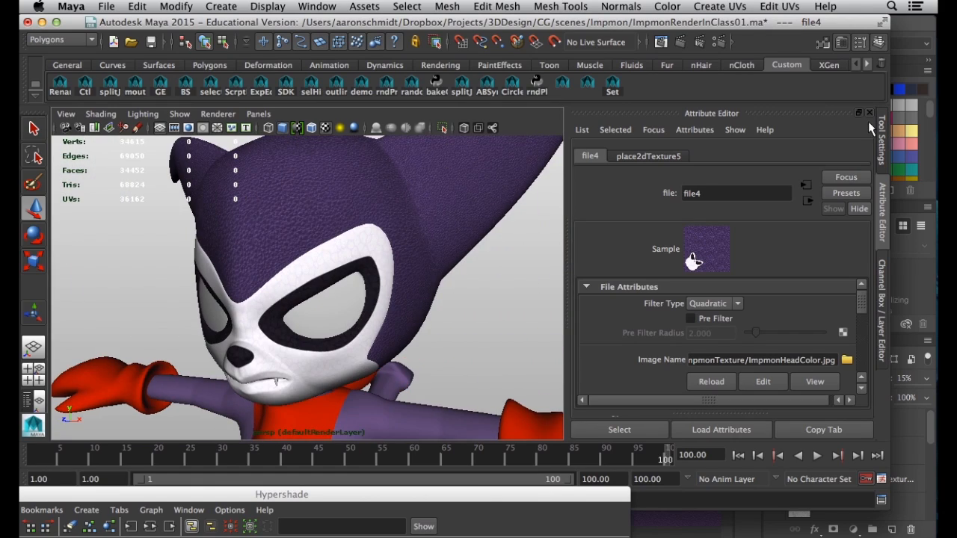
pyautogui.click(925, 18)
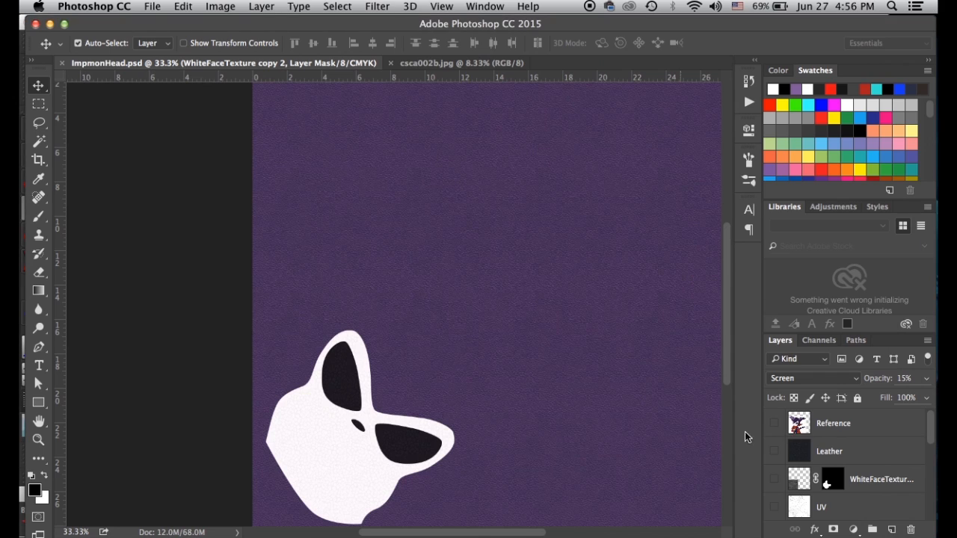
# Set the PurpleLeather layer's opacity to 30% and zoom in to check the leather grain
pyautogui.moveTo(932, 431); pyautogui.dragTo(932, 458)
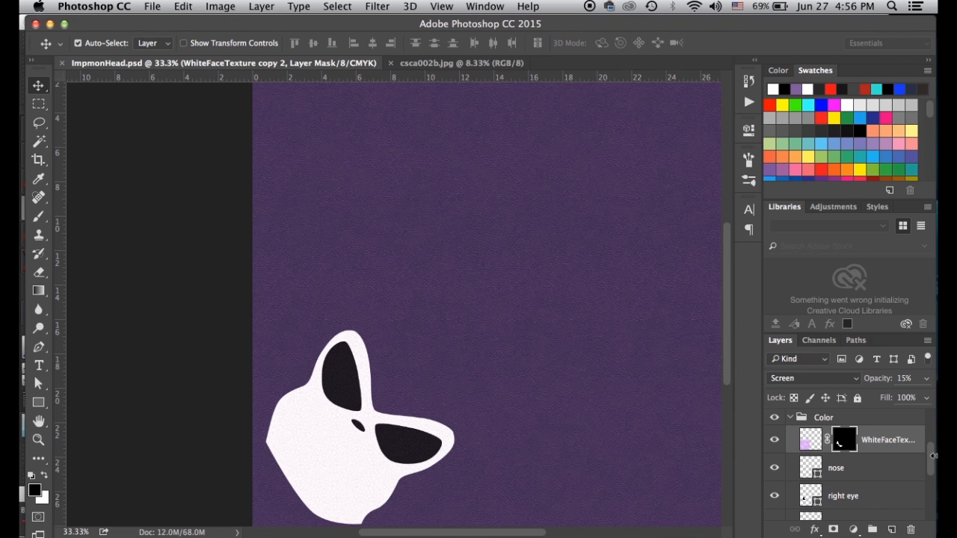
pyautogui.scroll(1, 880, 472)
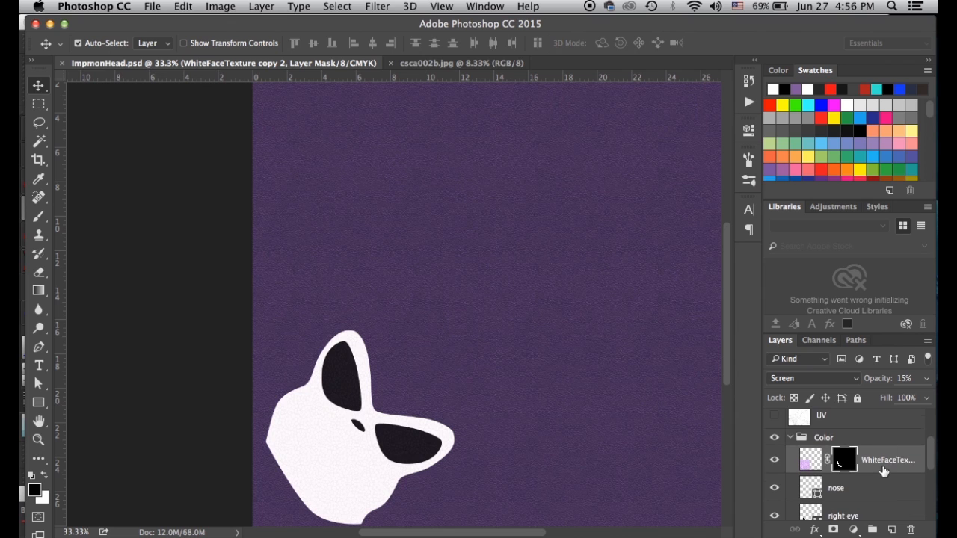
pyautogui.click(791, 441)
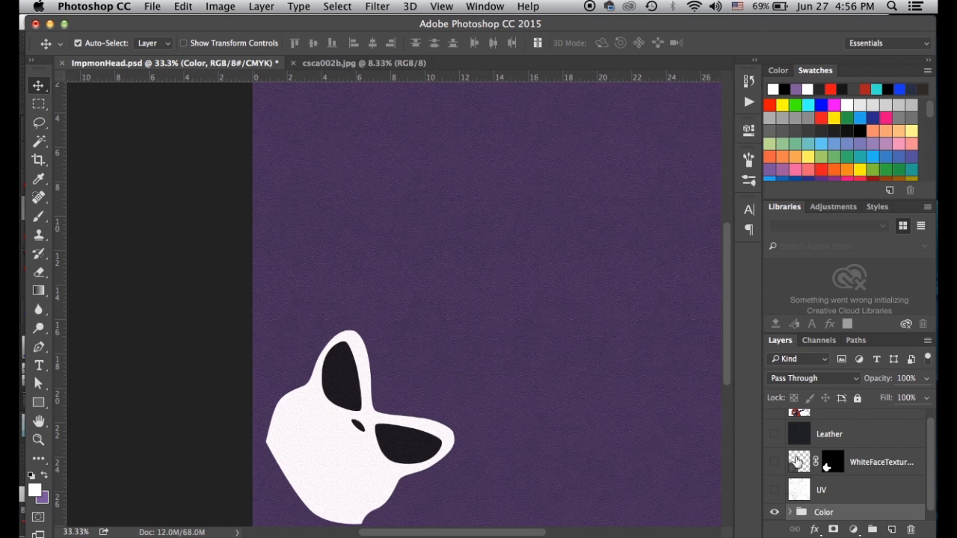
pyautogui.click(791, 513)
pyautogui.scroll(-3, 793, 501)
pyautogui.scroll(-4, 793, 501)
pyautogui.click(811, 507)
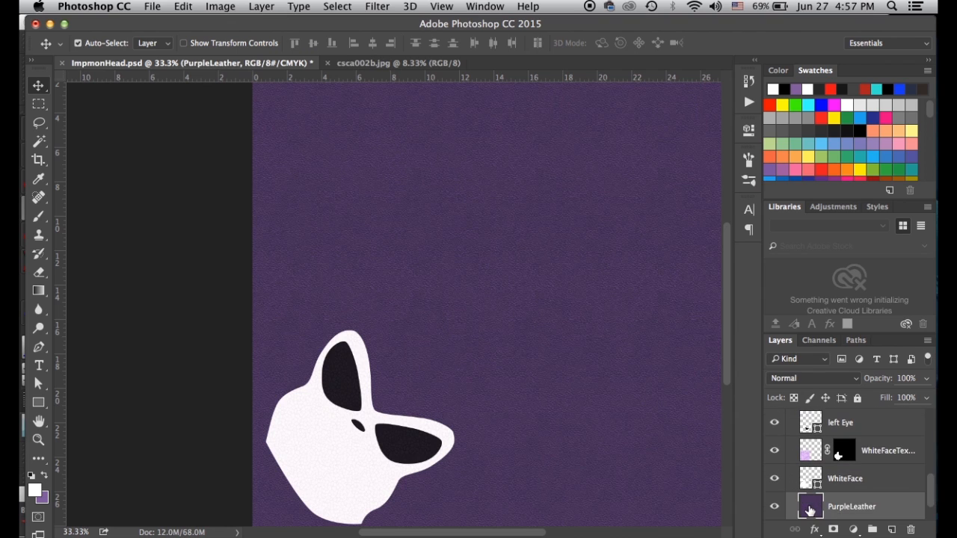
pyautogui.scroll(-1, 810, 508)
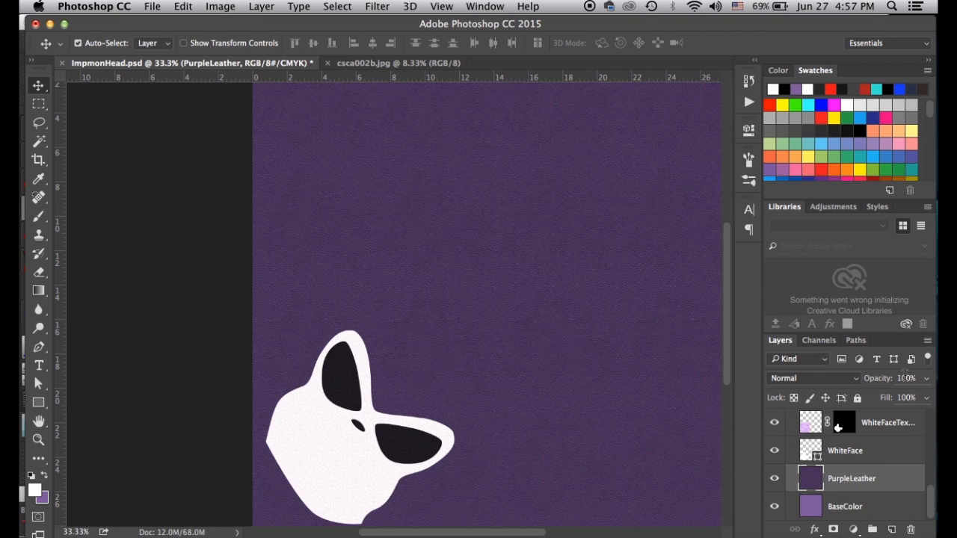
pyautogui.press('5')
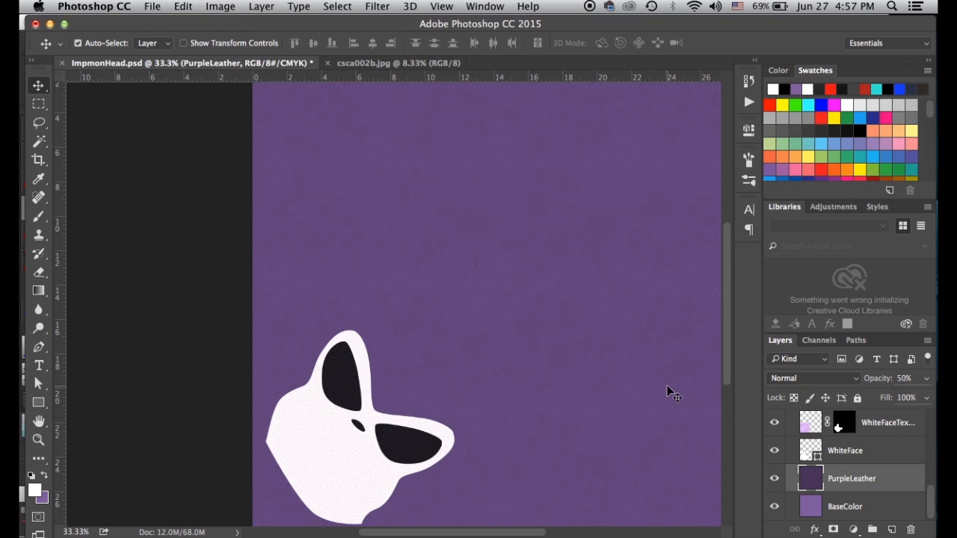
pyautogui.press('super+equal')
pyautogui.press('super+equal')
pyautogui.press('super+equal')
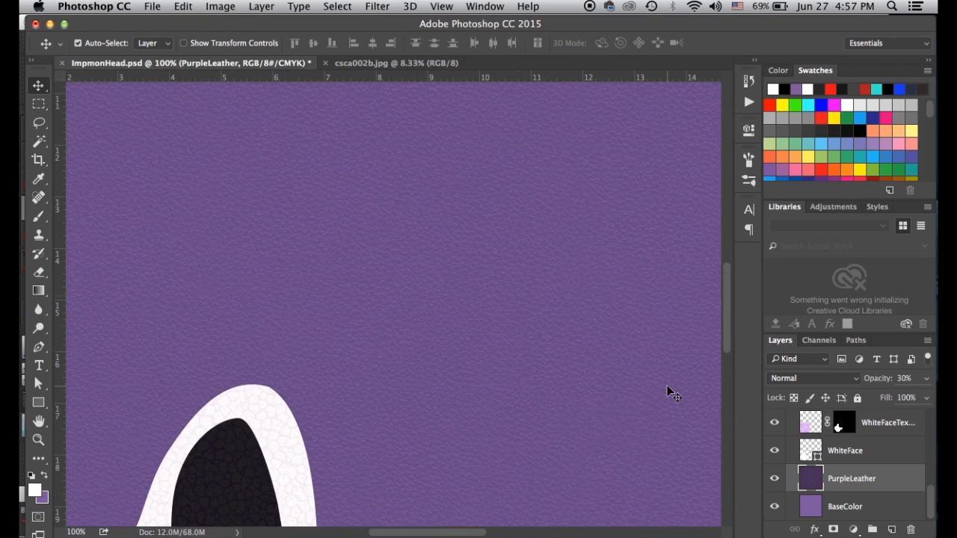
pyautogui.press('super+minus')
pyautogui.press('super+minus')
pyautogui.press('super+minus')
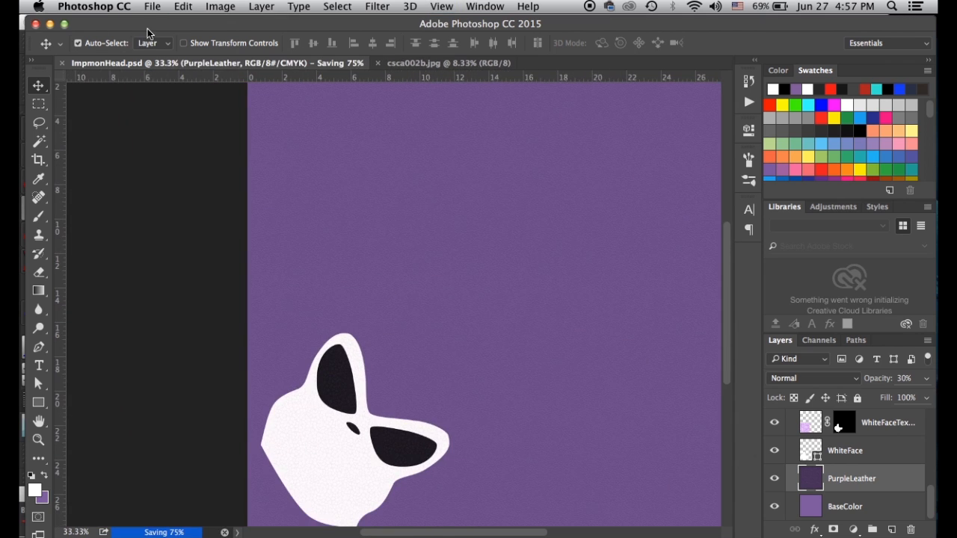
# Resave the texture as JPEG over ImpmonHeadColor.jpg, replacing the existing file
pyautogui.click(153, 7)
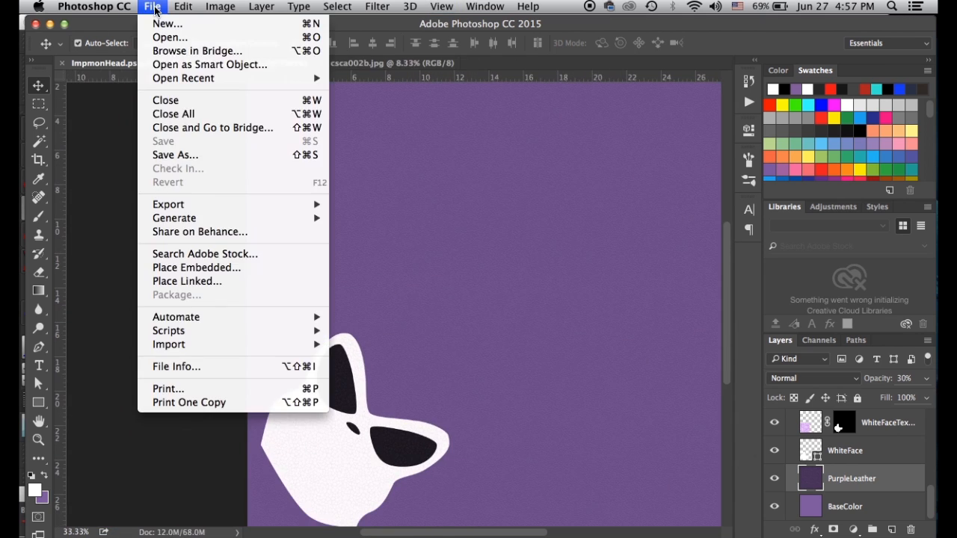
pyautogui.click(178, 154)
pyautogui.click(498, 343)
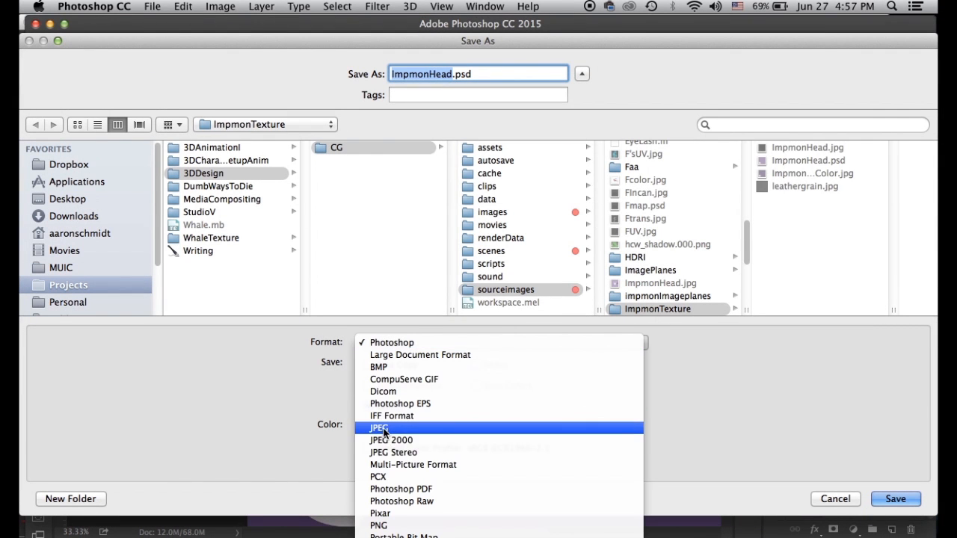
pyautogui.click(379, 428)
pyautogui.click(800, 173)
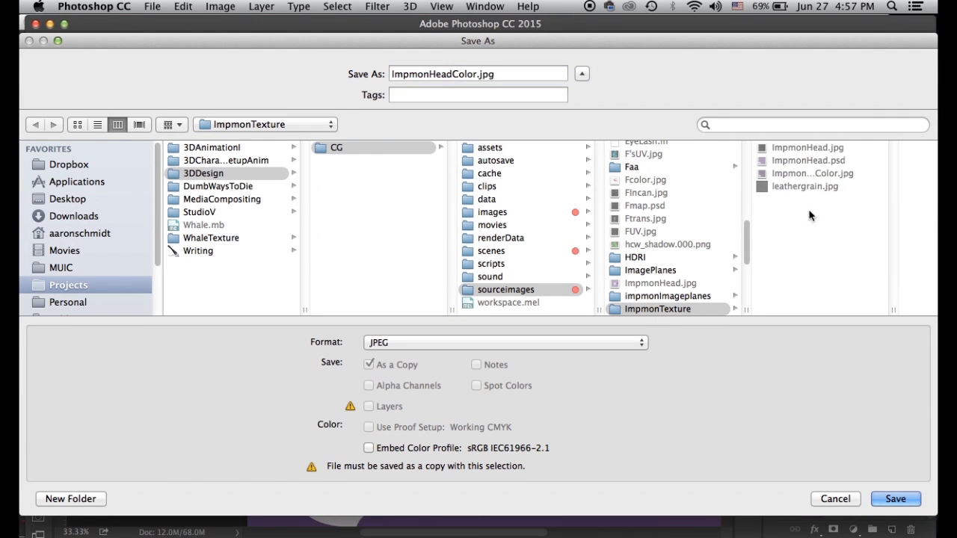
pyautogui.click(896, 499)
pyautogui.click(573, 133)
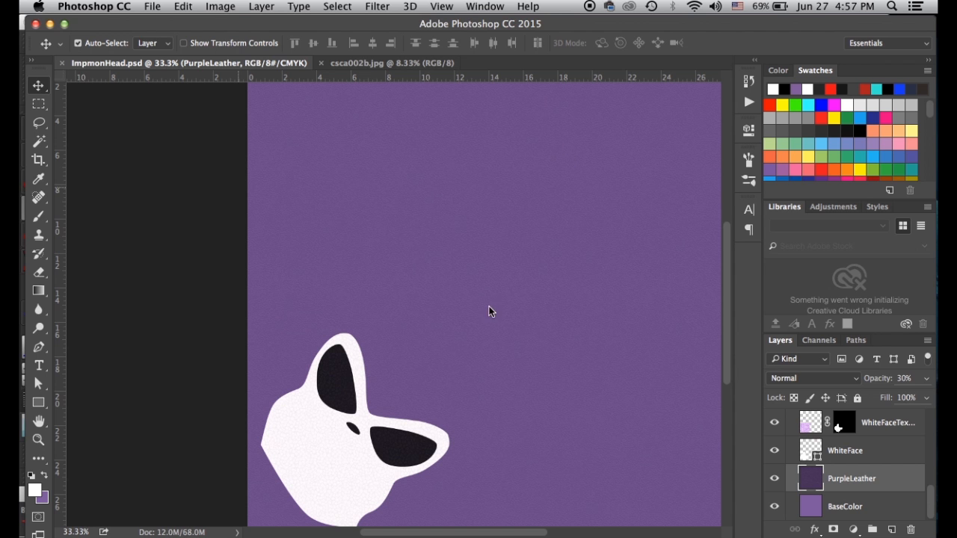
pyautogui.click(573, 189)
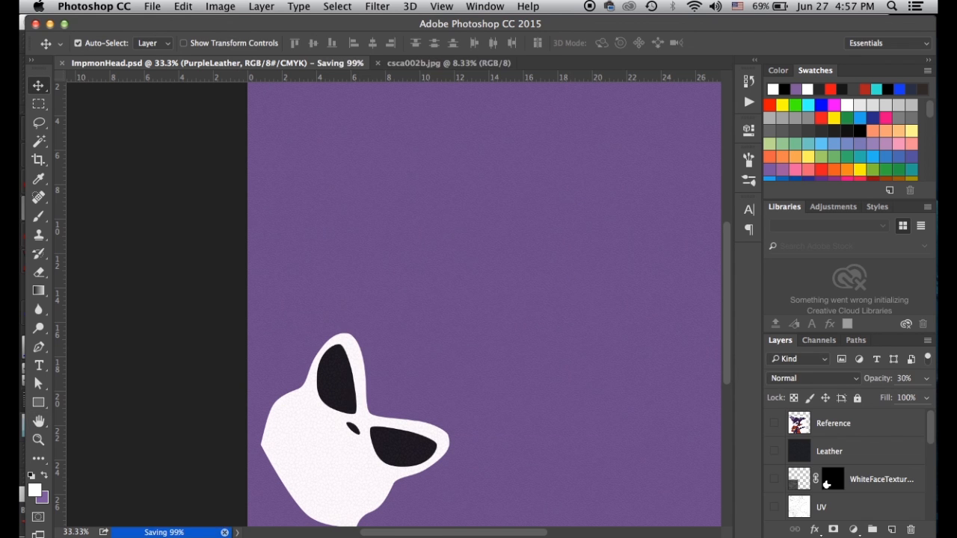
pyautogui.click(218, 529)
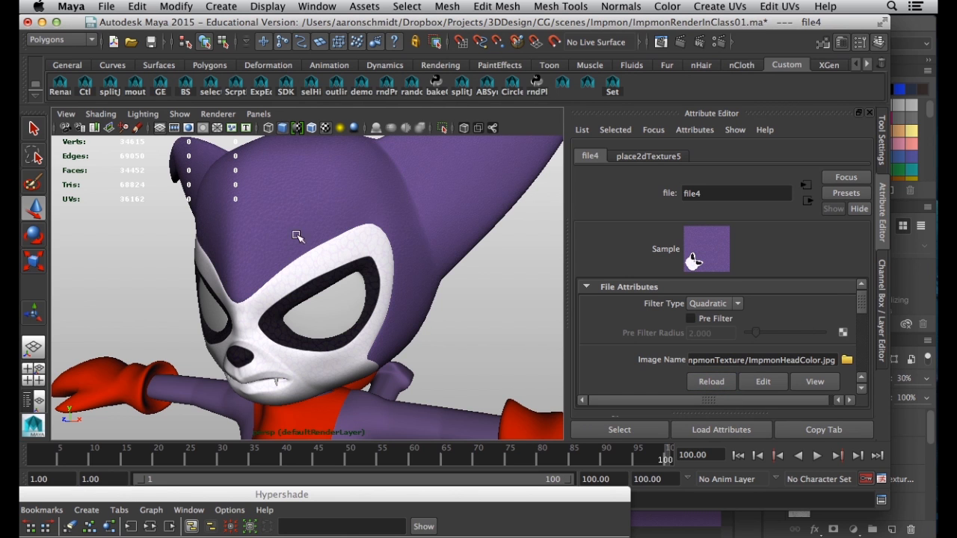
# Orbit around the Impmon's head and body to inspect the subtler leather grain from front and side
pyautogui.keyDown('alt'); pyautogui.moveTo(257, 249); pyautogui.dragTo(230, 258); pyautogui.keyUp('alt')
pyautogui.keyDown('alt'); pyautogui.moveTo(231, 259); pyautogui.dragTo(317, 267, button='right'); pyautogui.keyUp('alt')
pyautogui.keyDown('alt'); pyautogui.moveTo(317, 266); pyautogui.dragTo(382, 244); pyautogui.keyUp('alt')
pyautogui.keyDown('alt'); pyautogui.moveTo(382, 244); pyautogui.dragTo(277, 247, button='right'); pyautogui.keyUp('alt')
pyautogui.keyDown('alt'); pyautogui.moveTo(278, 248); pyautogui.dragTo(270, 216); pyautogui.keyUp('alt')
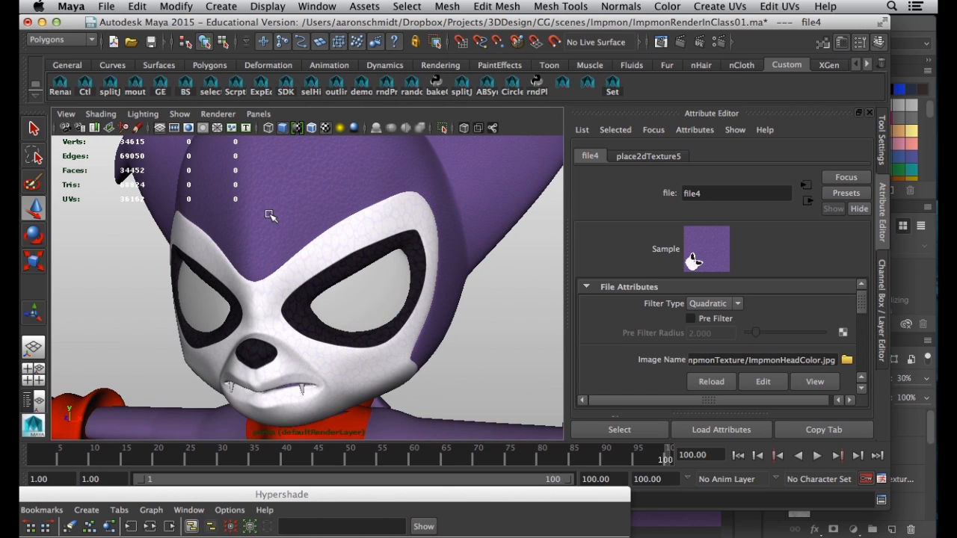
pyautogui.keyDown('alt'); pyautogui.moveTo(349, 257); pyautogui.dragTo(257, 244, button='right'); pyautogui.keyUp('alt')
pyautogui.keyDown('alt'); pyautogui.moveTo(342, 234); pyautogui.dragTo(158, 232); pyautogui.keyUp('alt')
pyautogui.keyDown('alt'); pyautogui.moveTo(289, 324); pyautogui.dragTo(288, 233); pyautogui.keyUp('alt')
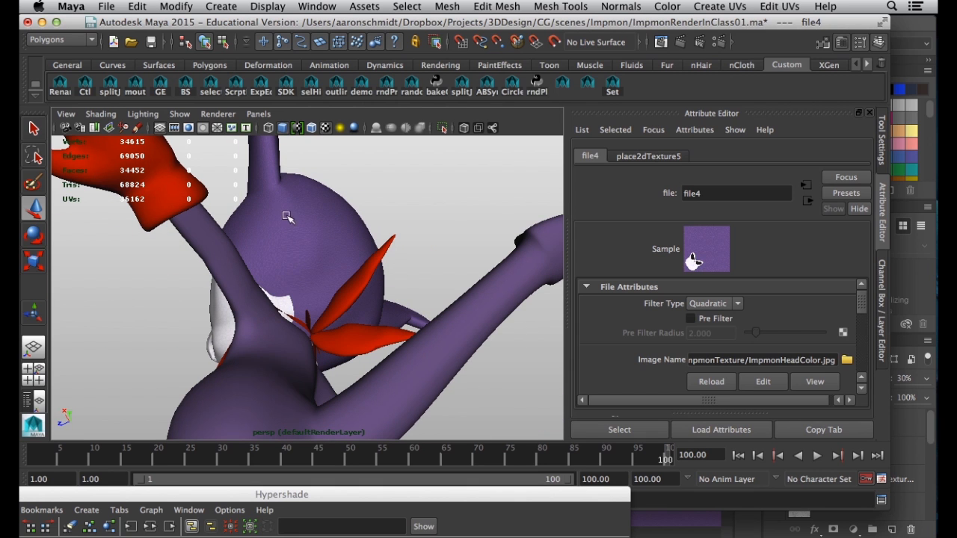
pyautogui.keyDown('alt'); pyautogui.moveTo(277, 182); pyautogui.dragTo(273, 262); pyautogui.keyUp('alt')
pyautogui.keyDown('alt'); pyautogui.moveTo(268, 299); pyautogui.dragTo(267, 251); pyautogui.keyUp('alt')
pyautogui.keyDown('alt'); pyautogui.moveTo(273, 224); pyautogui.dragTo(225, 232, button='right'); pyautogui.keyUp('alt')
pyautogui.keyDown('alt'); pyautogui.moveTo(329, 277); pyautogui.dragTo(300, 224, button='middle'); pyautogui.keyUp('alt')
pyautogui.keyDown('alt'); pyautogui.moveTo(300, 224); pyautogui.dragTo(217, 293); pyautogui.keyUp('alt')
pyautogui.keyDown('alt'); pyautogui.moveTo(357, 328); pyautogui.dragTo(314, 327, button='right'); pyautogui.keyUp('alt')
# Delete the mentalrayIbl1 lighting sphere and orbit around the character now standing alone
pyautogui.click(495, 359)
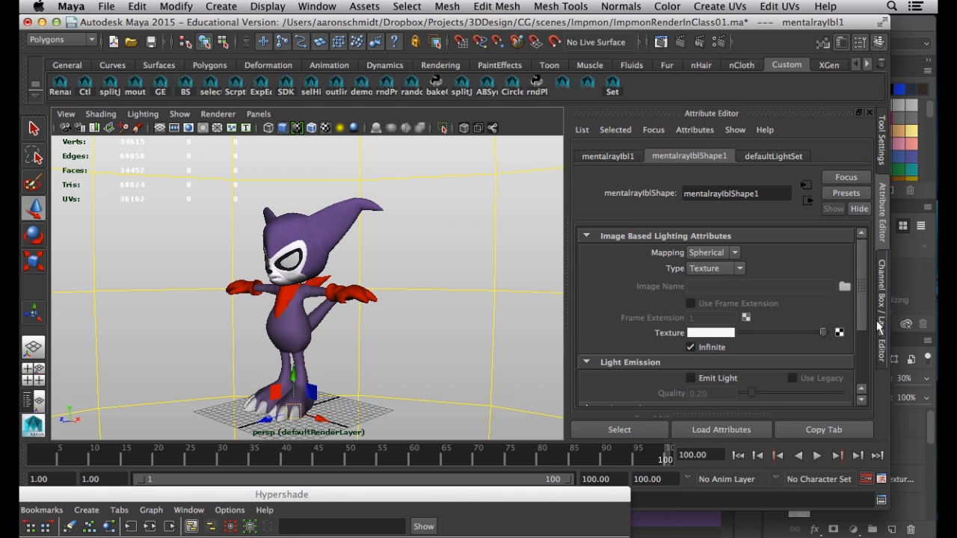
pyautogui.press('Delete')
pyautogui.keyDown('alt'); pyautogui.moveTo(485, 361); pyautogui.dragTo(307, 313); pyautogui.keyUp('alt')
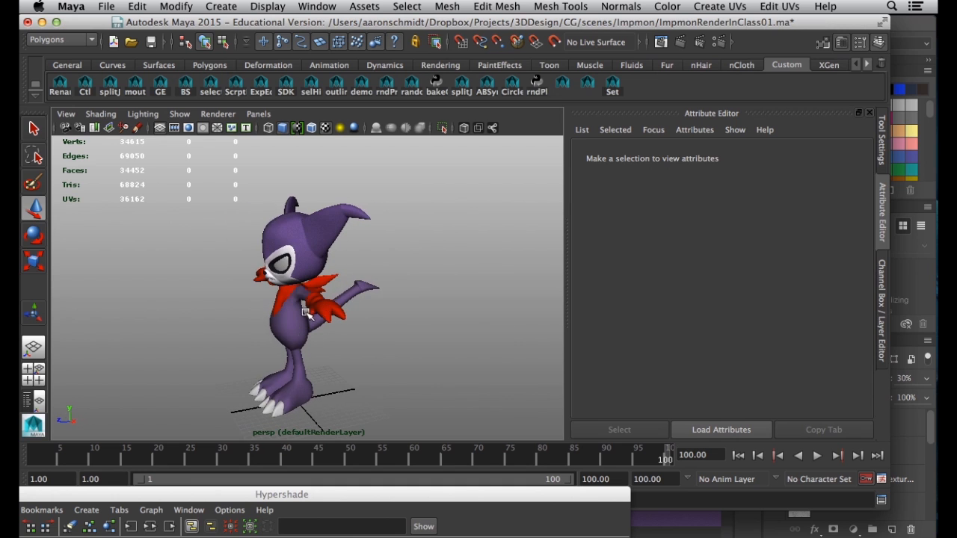
pyautogui.keyDown('alt'); pyautogui.moveTo(251, 264); pyautogui.dragTo(289, 233); pyautogui.keyUp('alt')
pyautogui.keyDown('alt'); pyautogui.moveTo(341, 280); pyautogui.dragTo(418, 311, button='right'); pyautogui.keyUp('alt')
pyautogui.keyDown('alt'); pyautogui.moveTo(418, 311); pyautogui.dragTo(378, 303); pyautogui.keyUp('alt')
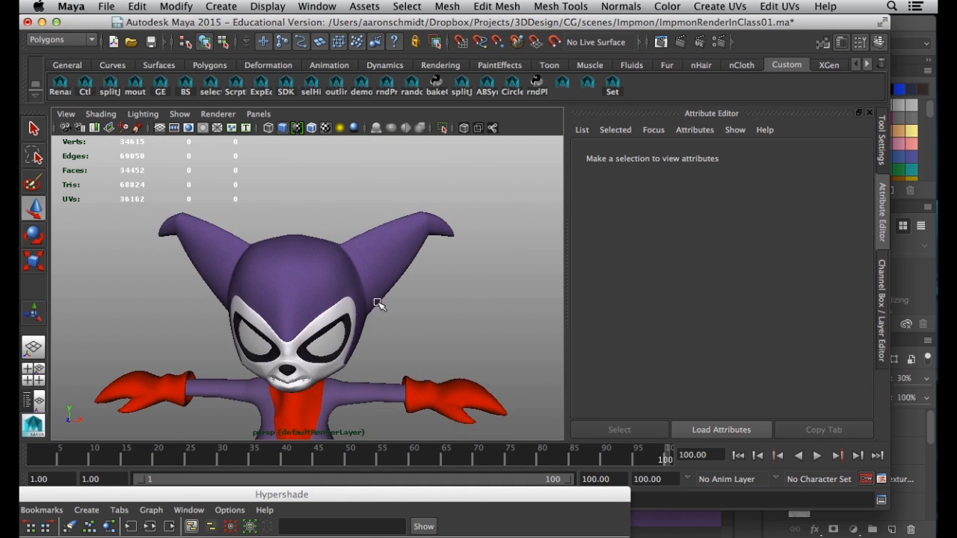
pyautogui.keyDown('alt'); pyautogui.moveTo(378, 304); pyautogui.dragTo(444, 326, button='right'); pyautogui.keyUp('alt')
pyautogui.keyDown('alt'); pyautogui.moveTo(444, 326); pyautogui.dragTo(312, 305); pyautogui.keyUp('alt')
pyautogui.keyDown('alt'); pyautogui.moveTo(312, 305); pyautogui.dragTo(249, 312, button='right'); pyautogui.keyUp('alt')
pyautogui.keyDown('alt'); pyautogui.moveTo(279, 312); pyautogui.dragTo(352, 319); pyautogui.keyUp('alt')
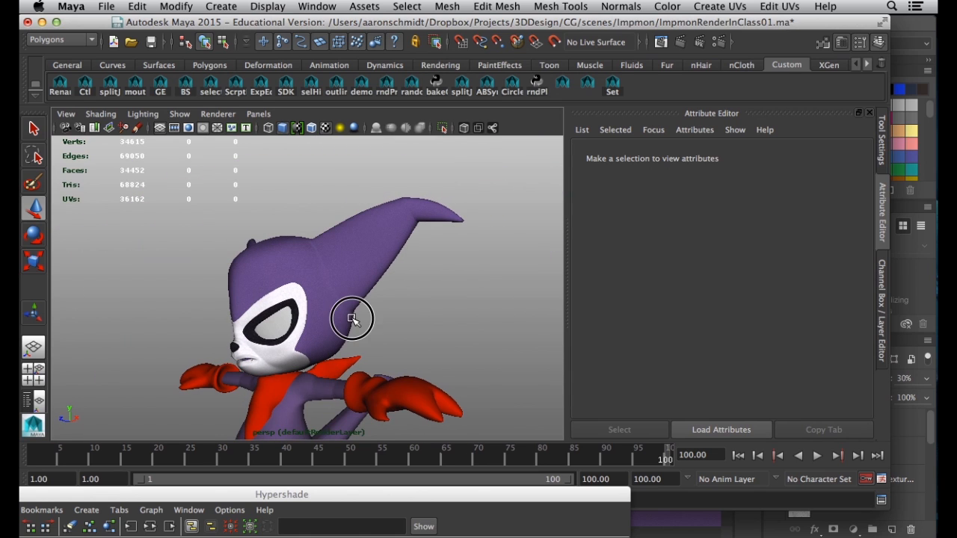
# Create Image Based Lighting from the Indirect Lighting tab in Render Settings
pyautogui.click(721, 44)
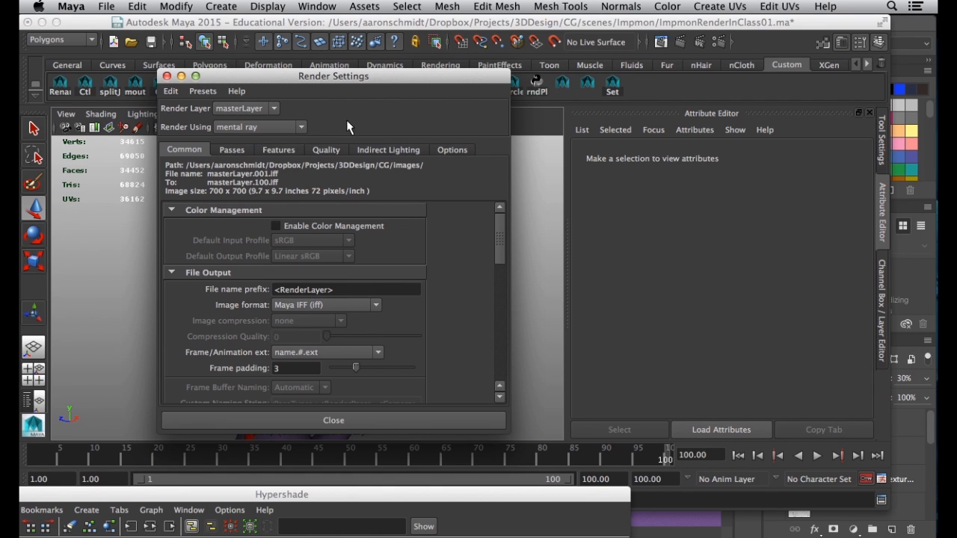
pyautogui.click(383, 151)
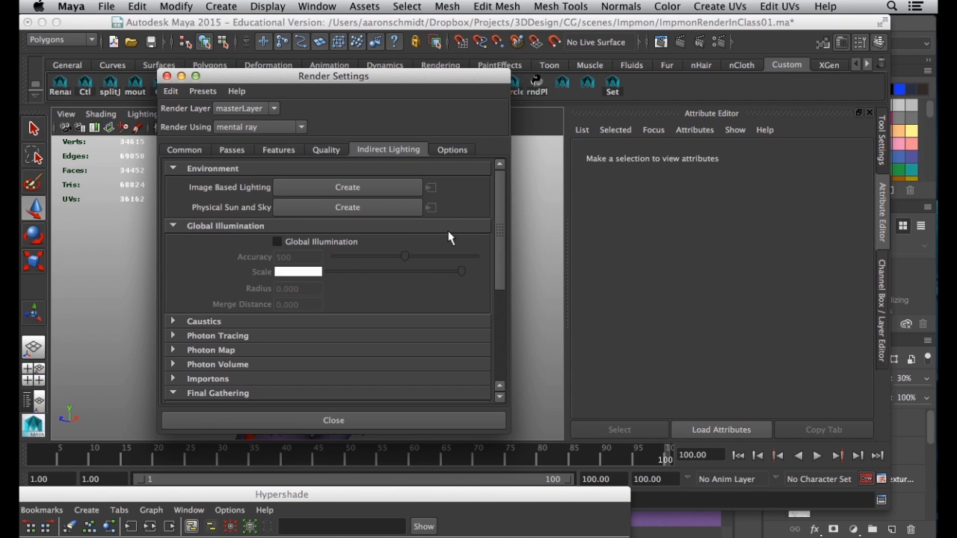
pyautogui.scroll(-5, 406, 286)
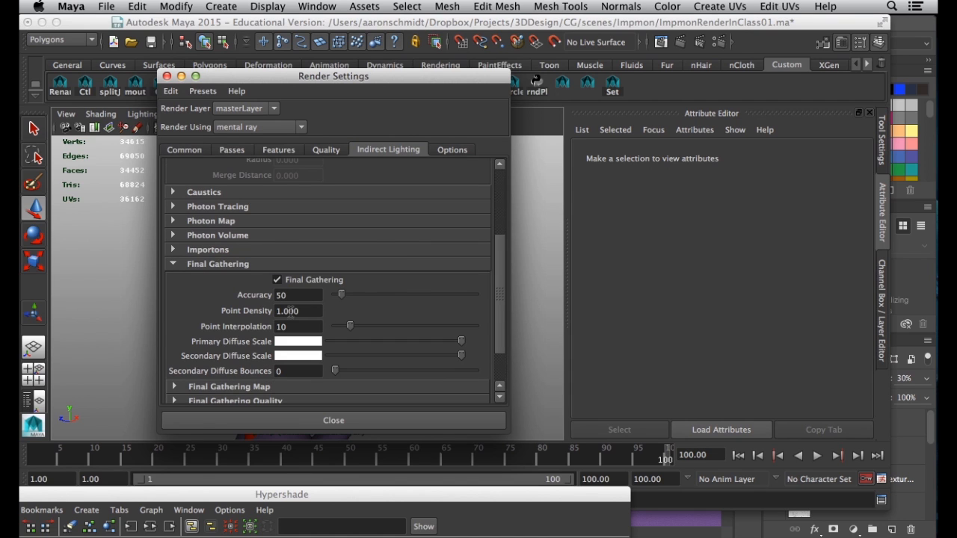
pyautogui.scroll(5, 329, 282)
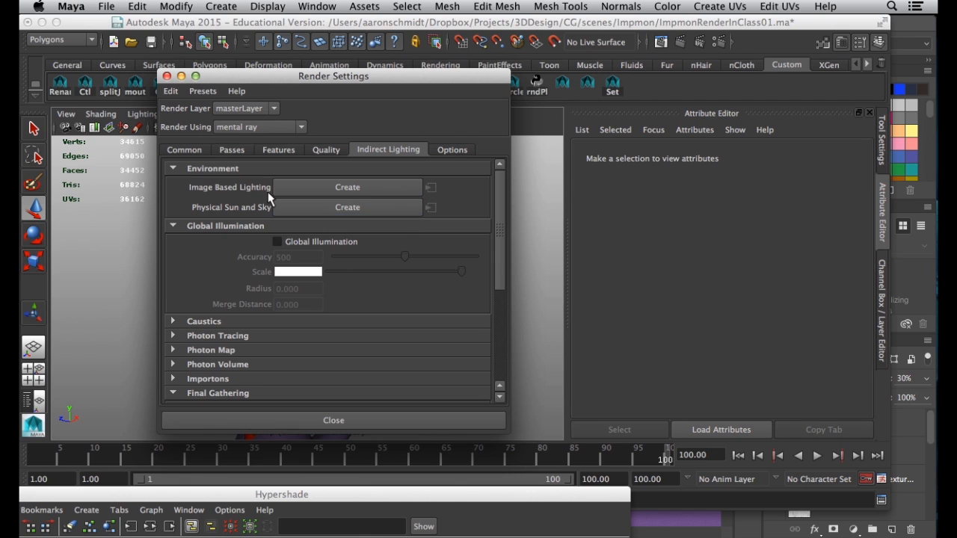
pyautogui.click(315, 187)
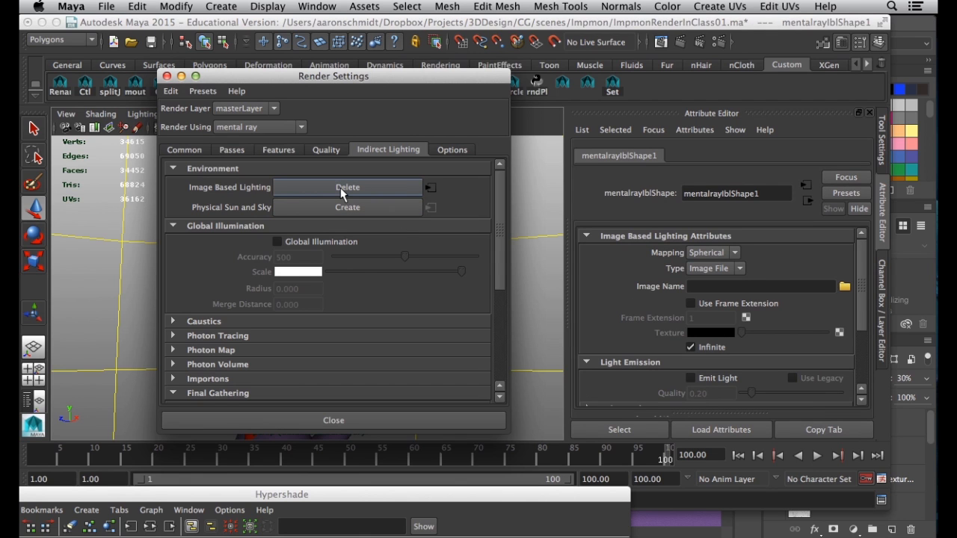
pyautogui.click(724, 272)
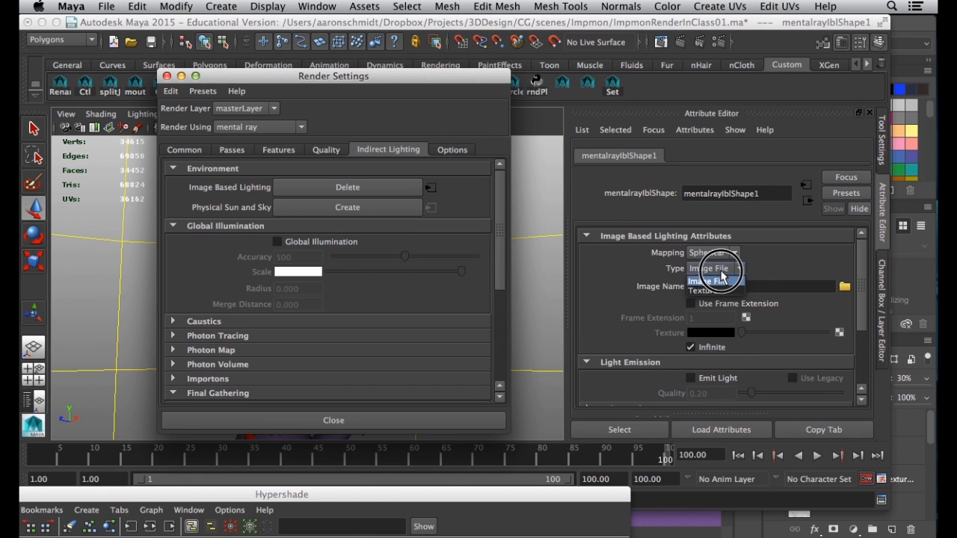
pyautogui.click(712, 270)
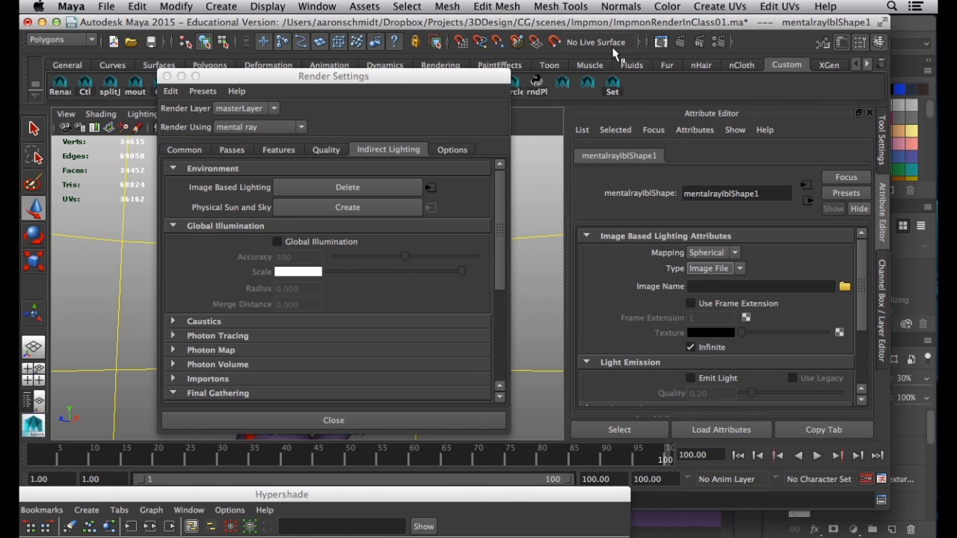
# Move Render Settings aside and switch the image-based lighting type to Texture
pyautogui.moveTo(368, 74); pyautogui.dragTo(278, 492)
pyautogui.keyDown('alt'); pyautogui.moveTo(474, 371); pyautogui.dragTo(61, 273, button='right'); pyautogui.keyUp('alt')
pyautogui.keyDown('alt'); pyautogui.moveTo(479, 284); pyautogui.dragTo(219, 295, button='right'); pyautogui.keyUp('alt')
pyautogui.scroll(12, 537, 351)
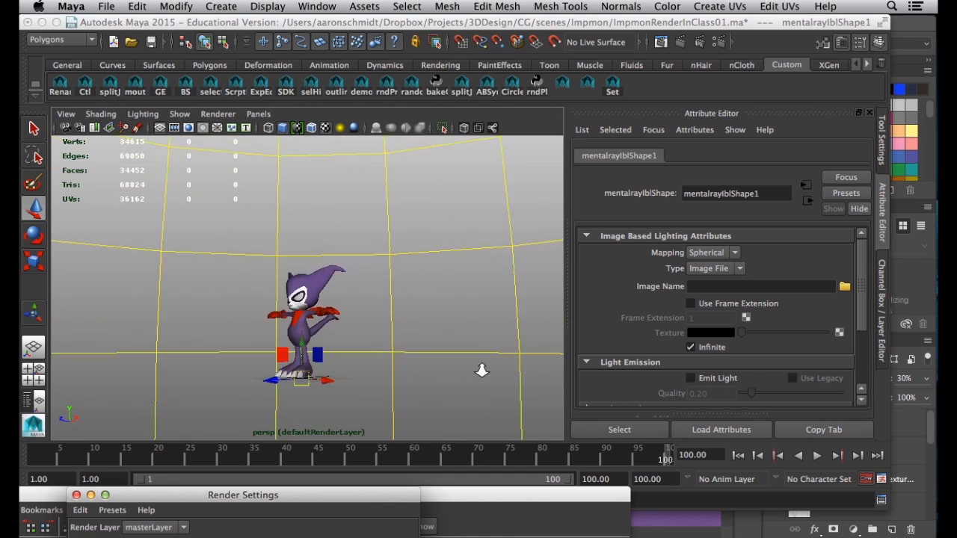
pyautogui.keyDown('alt'); pyautogui.moveTo(322, 333); pyautogui.dragTo(325, 288); pyautogui.keyUp('alt')
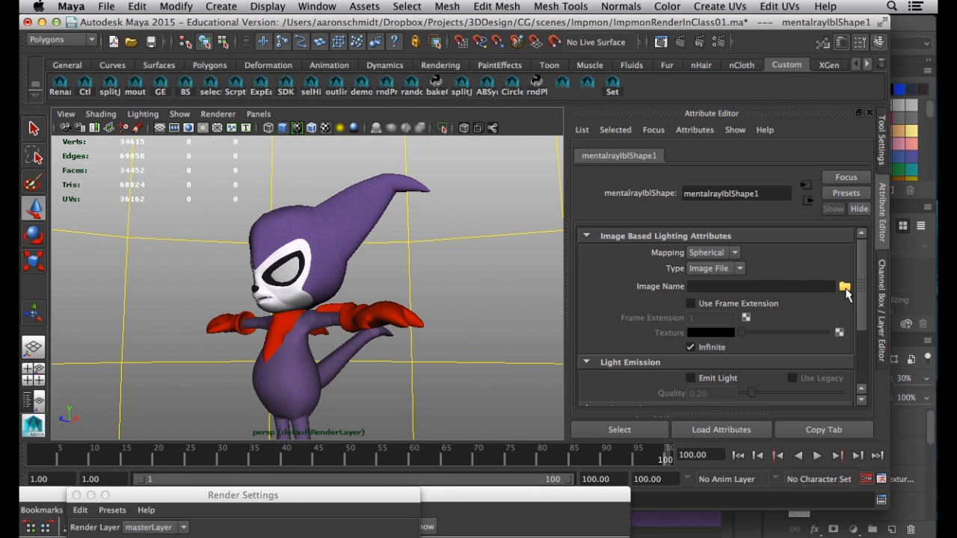
pyautogui.click(733, 271)
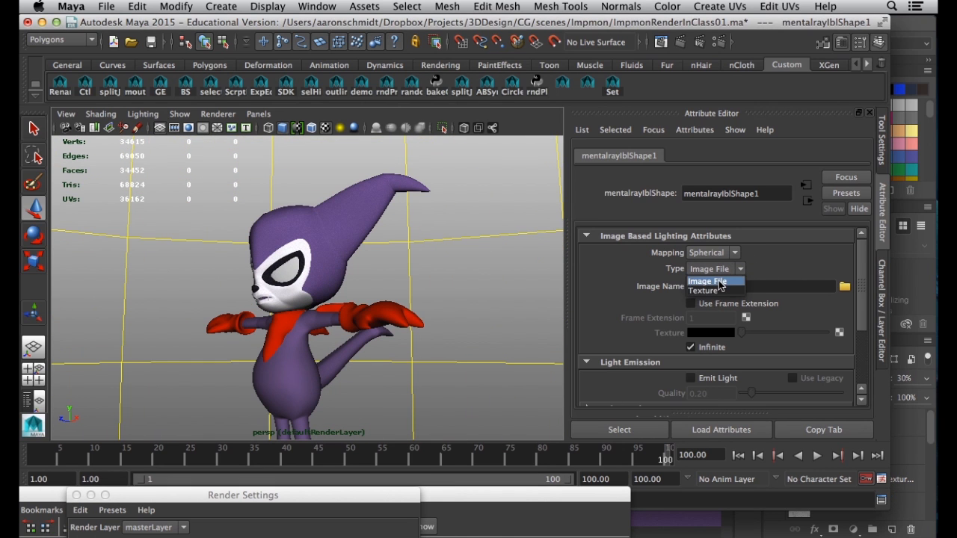
pyautogui.click(714, 291)
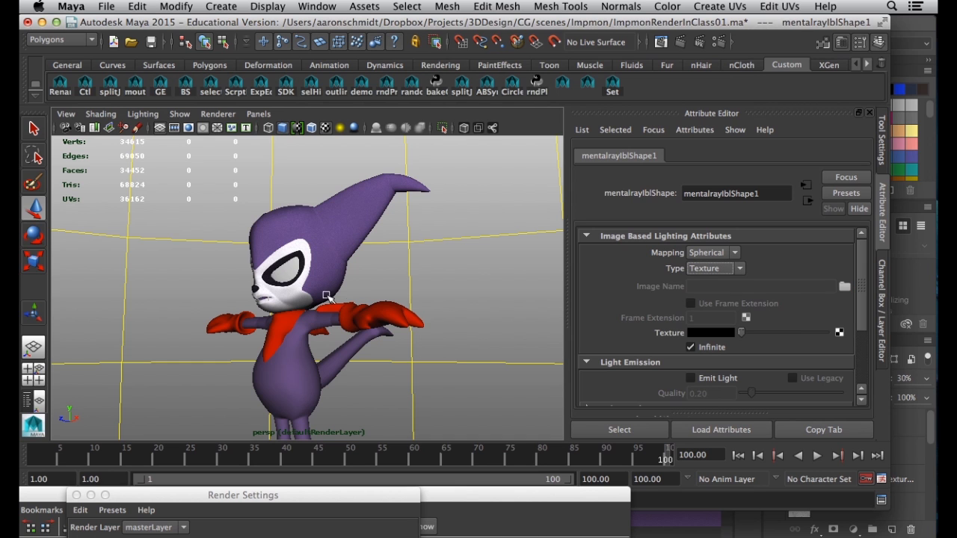
# Raise the IBL texture colour from black to mid-grey and view the character from the front
pyautogui.keyDown('alt'); pyautogui.moveTo(310, 292); pyautogui.dragTo(279, 293); pyautogui.keyUp('alt')
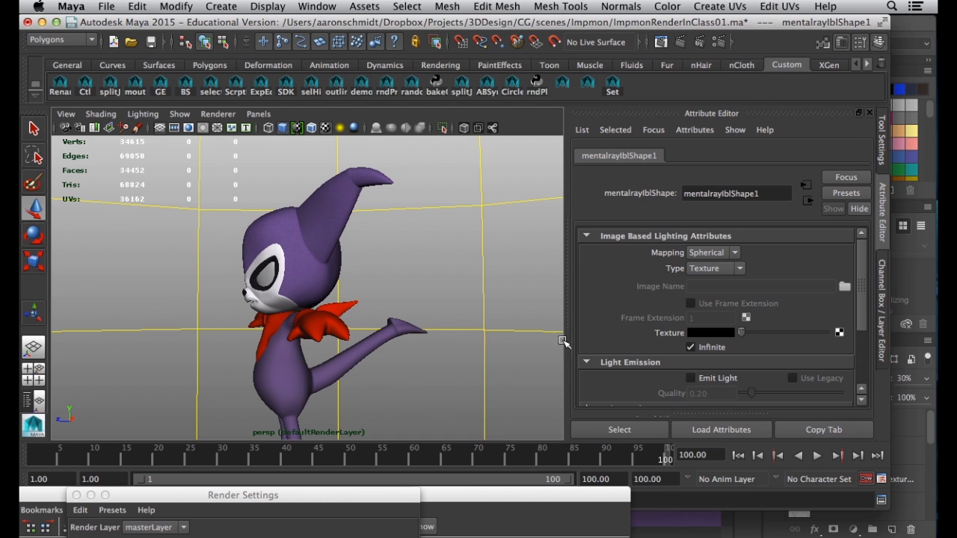
pyautogui.moveTo(747, 339); pyautogui.dragTo(784, 336)
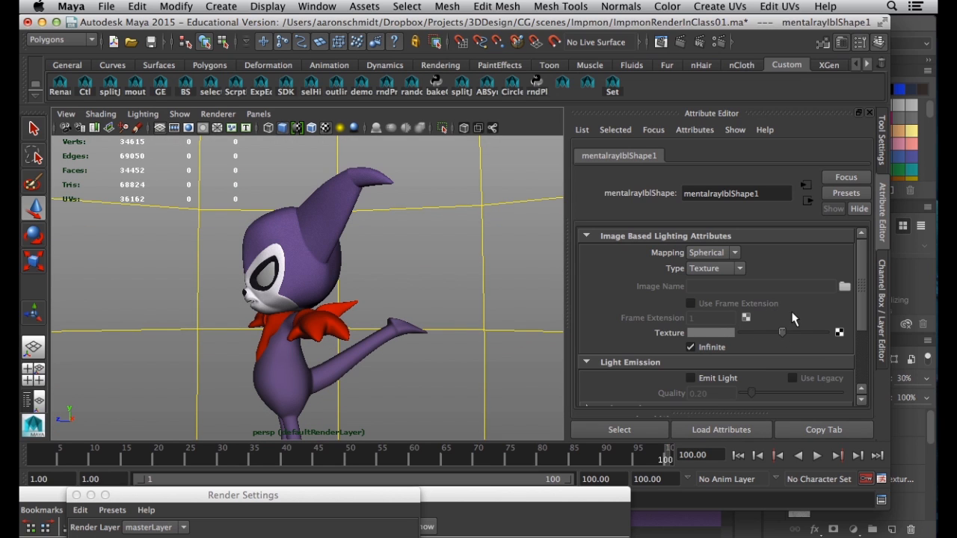
pyautogui.keyDown('alt'); pyautogui.moveTo(343, 259); pyautogui.dragTo(418, 276); pyautogui.keyUp('alt')
pyautogui.keyDown('alt'); pyautogui.moveTo(419, 276); pyautogui.dragTo(565, 322, button='right'); pyautogui.keyUp('alt')
pyautogui.keyDown('alt'); pyautogui.moveTo(471, 267); pyautogui.dragTo(460, 343, button='middle'); pyautogui.keyUp('alt')
pyautogui.keyDown('alt'); pyautogui.moveTo(460, 343); pyautogui.dragTo(364, 317, button='right'); pyautogui.keyUp('alt')
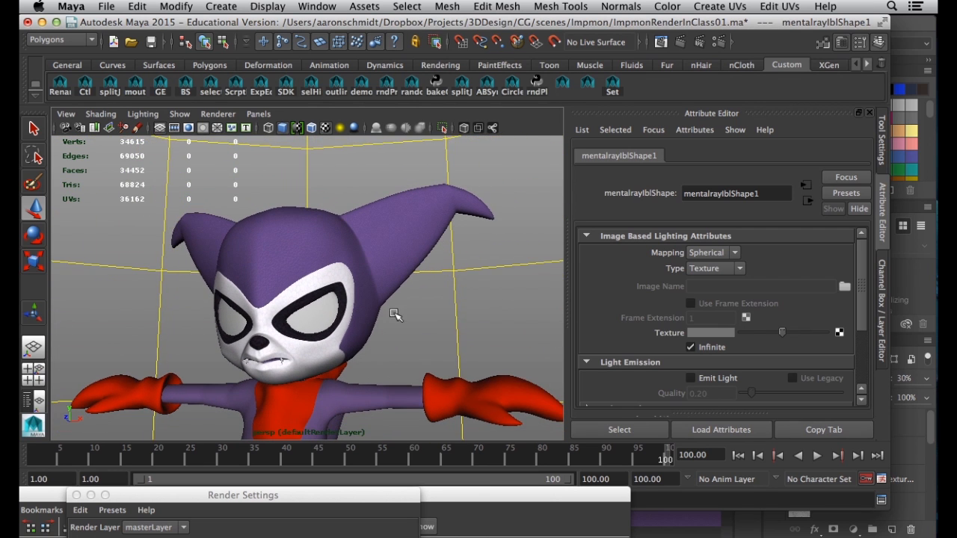
pyautogui.click(415, 341)
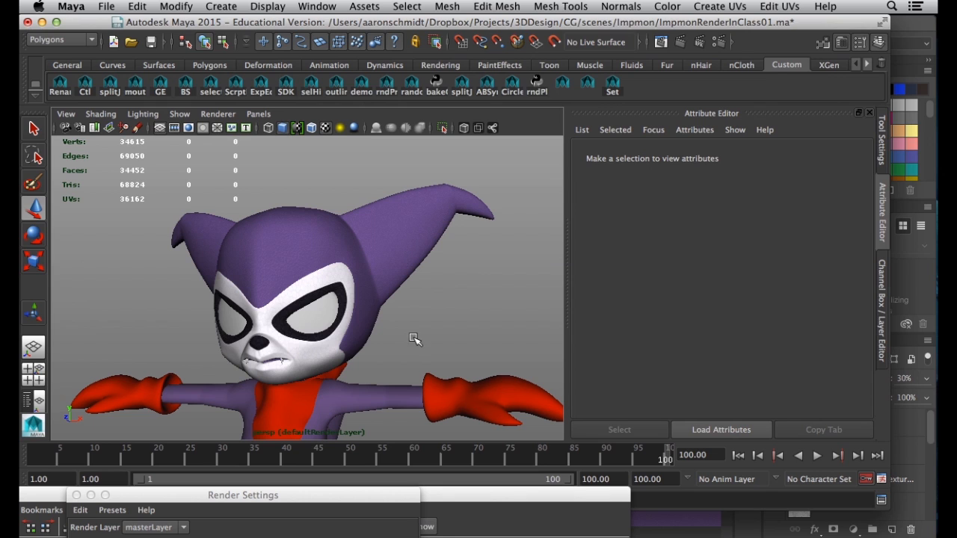
# Set the Render View test resolution to the full 700x700 Render Settings size
pyautogui.click(680, 45)
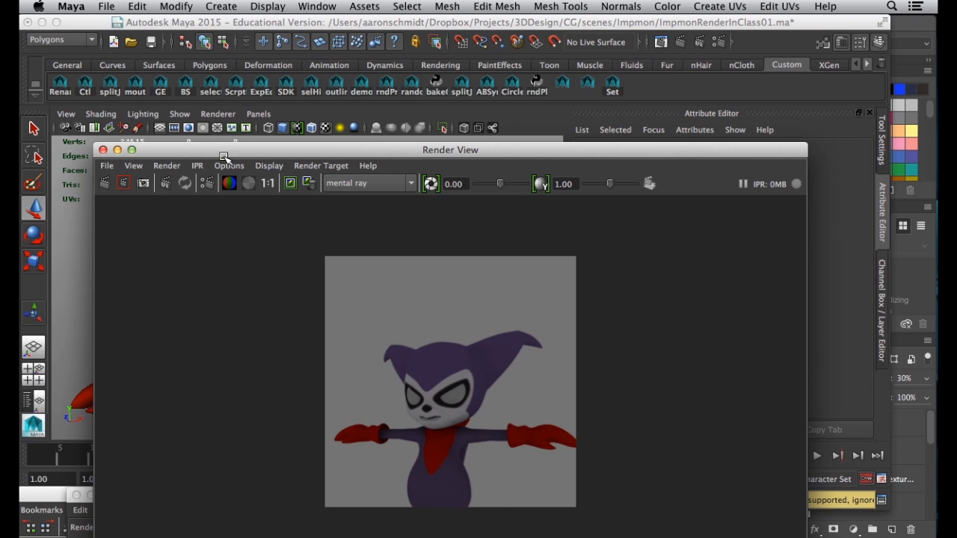
pyautogui.click(234, 167)
pyautogui.moveTo(270, 215)
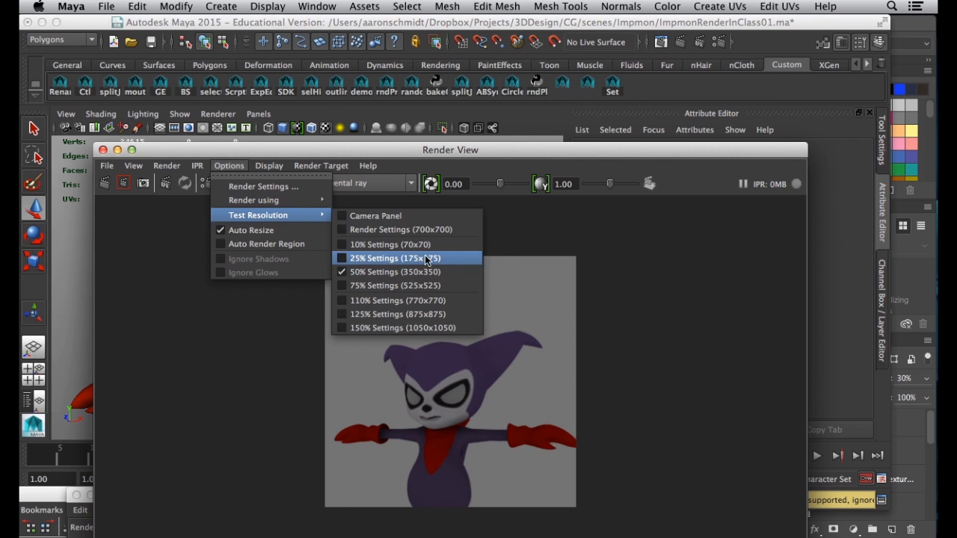
pyautogui.click(411, 237)
# Start a mental ray test render of the lit Impmon character
pyautogui.moveTo(412, 149); pyautogui.dragTo(504, 326)
pyautogui.scroll(5, 338, 282)
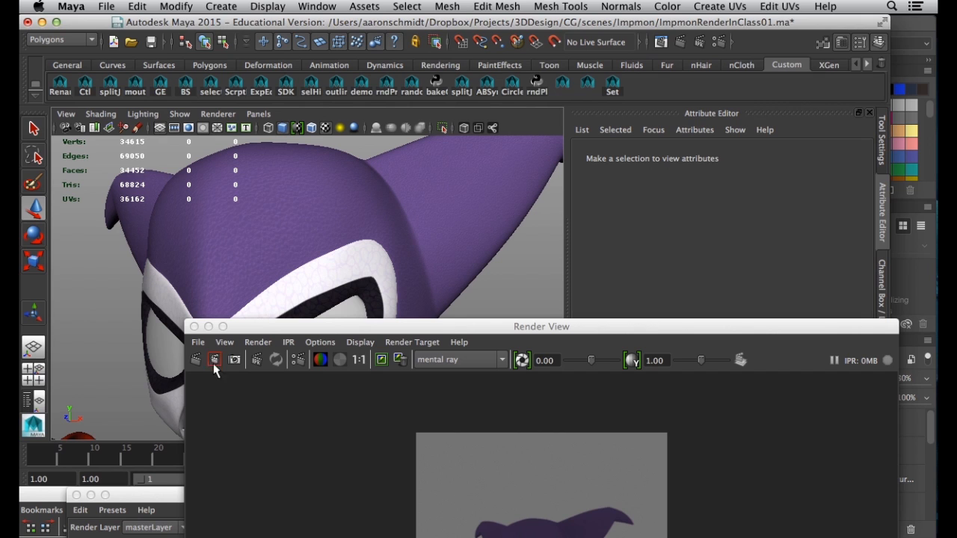
pyautogui.click(195, 360)
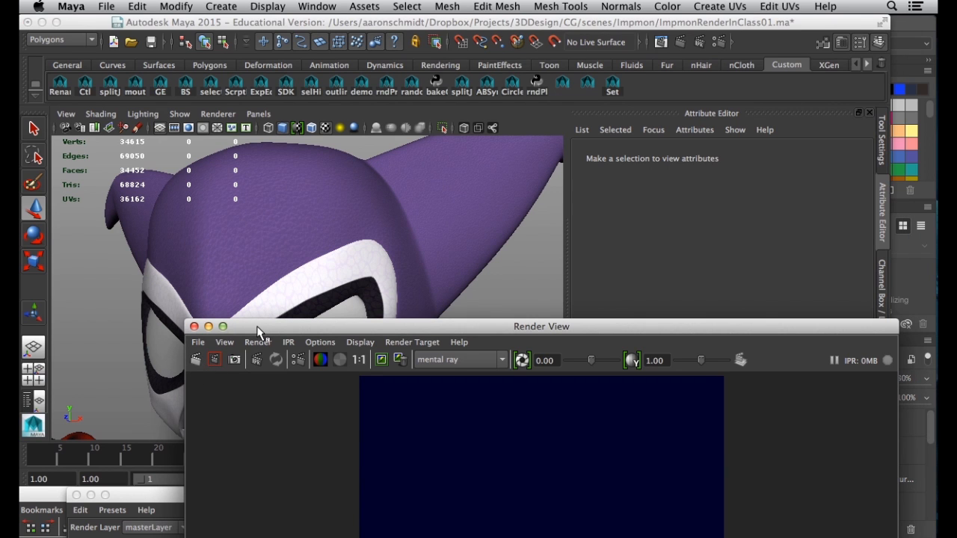
pyautogui.moveTo(258, 329); pyautogui.dragTo(196, 51)
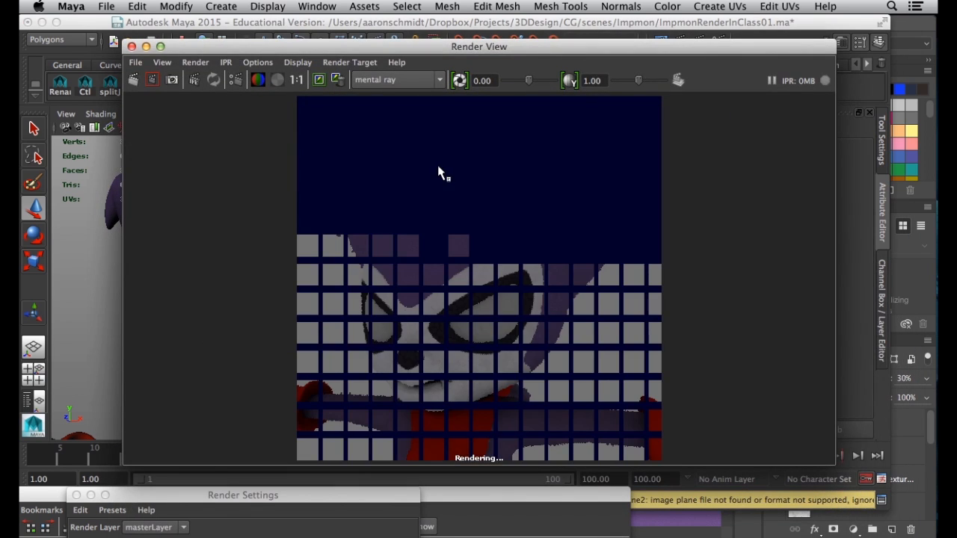
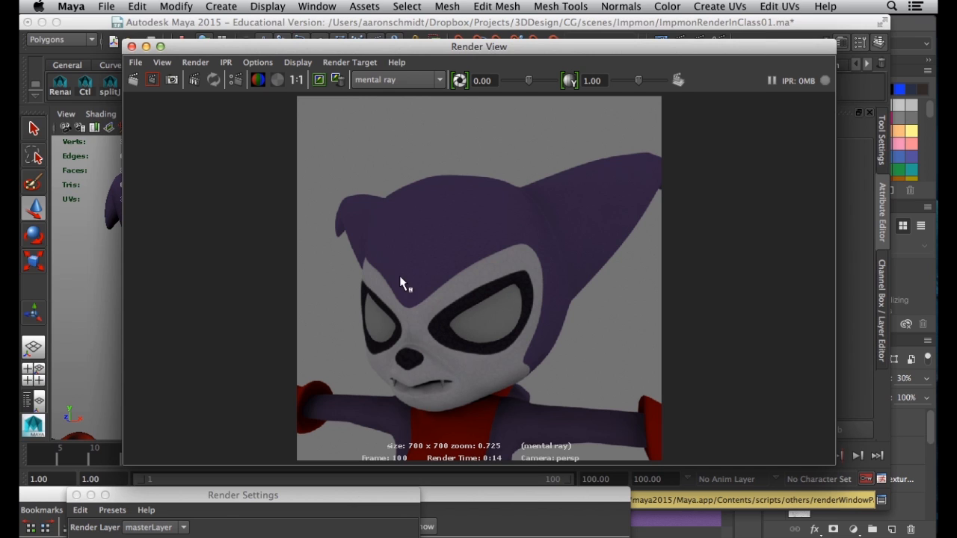
# View the 700x700 Impmon render at actual size, then move the Render View aside and close it
pyautogui.click(296, 81)
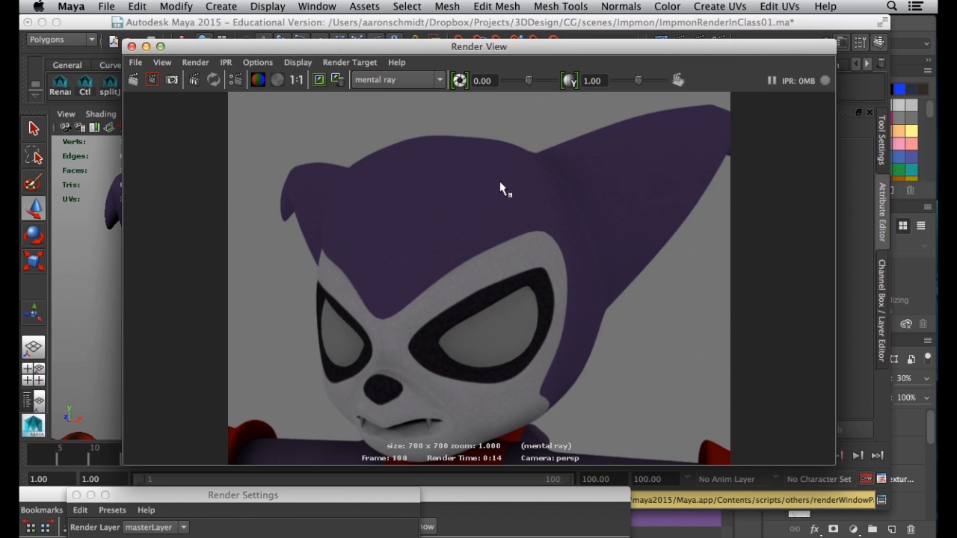
pyautogui.moveTo(419, 46); pyautogui.dragTo(335, 29)
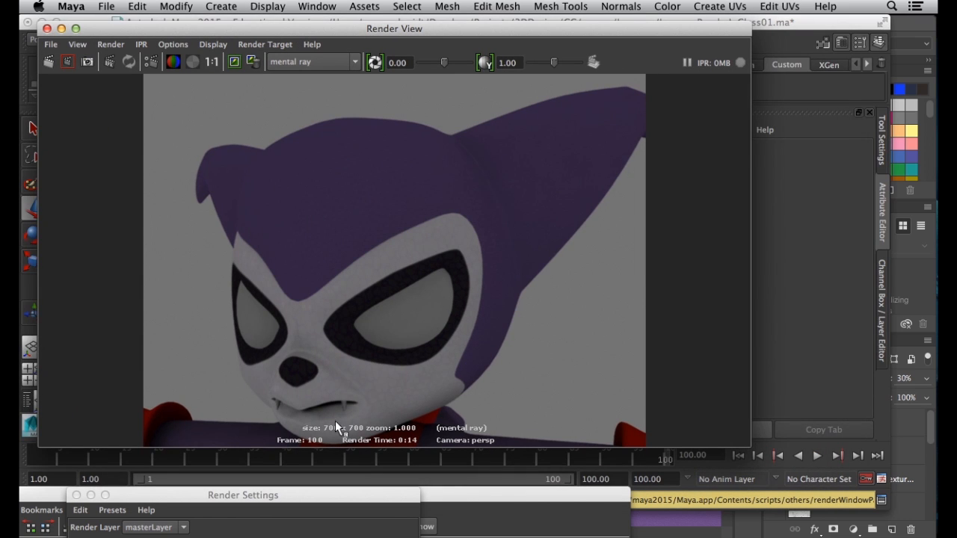
pyautogui.moveTo(107, 36); pyautogui.dragTo(157, 46)
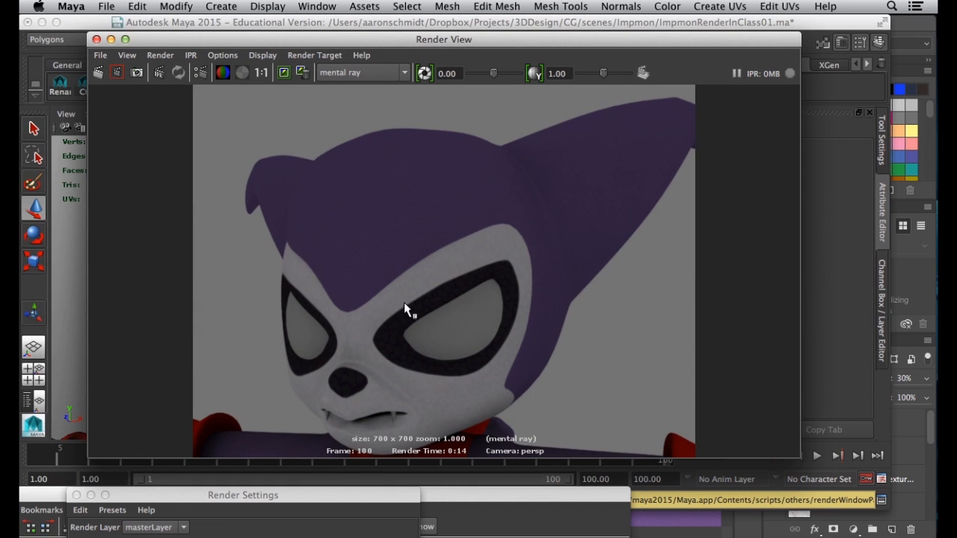
pyautogui.moveTo(180, 39); pyautogui.dragTo(180, 38)
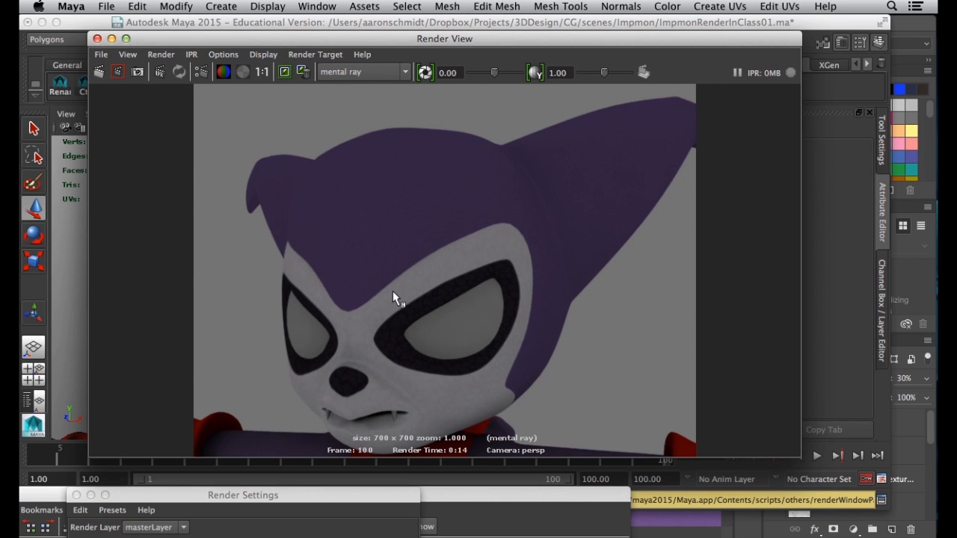
pyautogui.click(97, 38)
# Bring ImpmonHead.psd to the front in Photoshop and look over the canvas
pyautogui.click(925, 28)
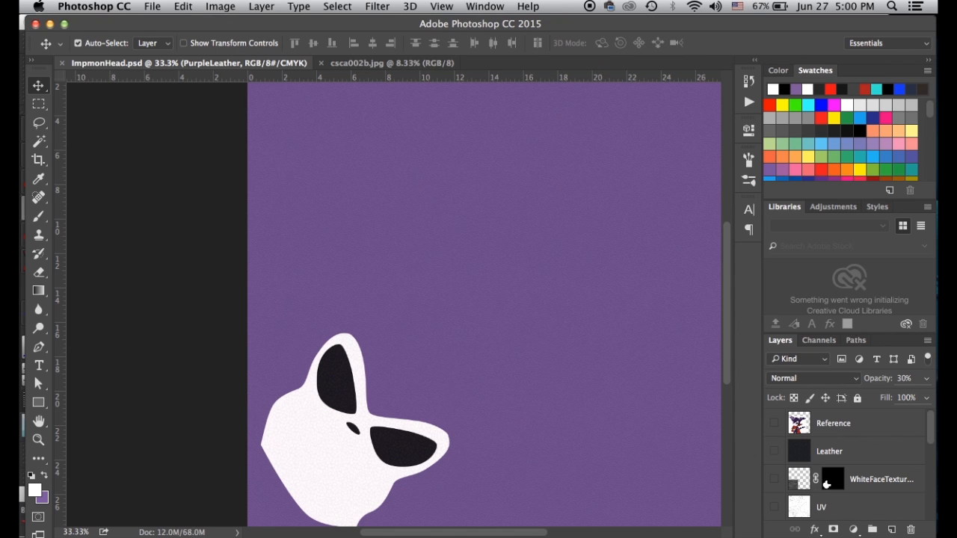
pyautogui.press('super+equal')
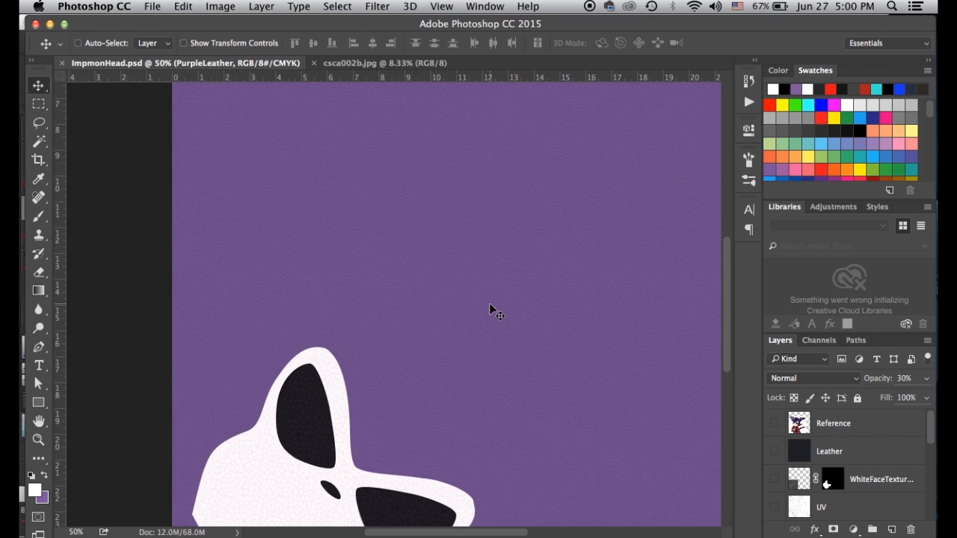
pyautogui.press('super+minus')
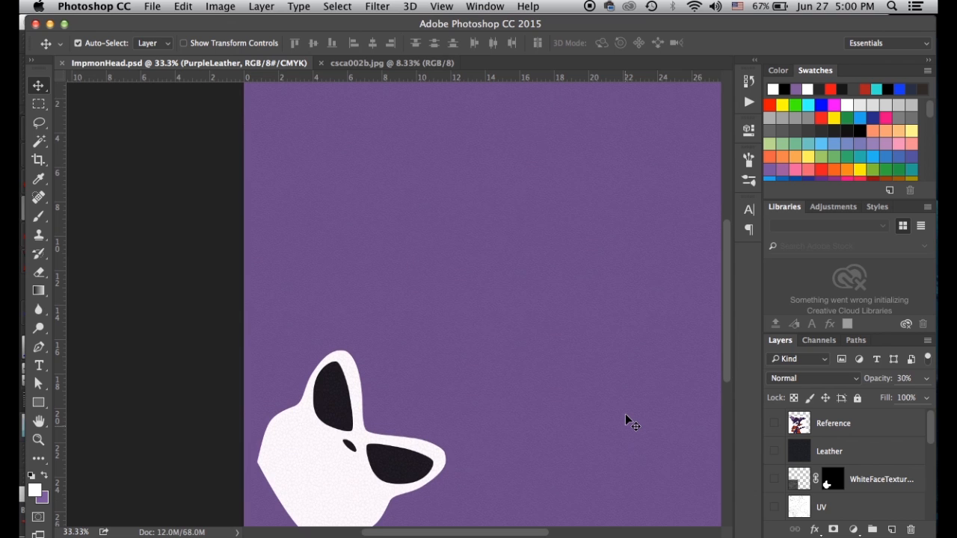
pyautogui.scroll(-3, 625, 413)
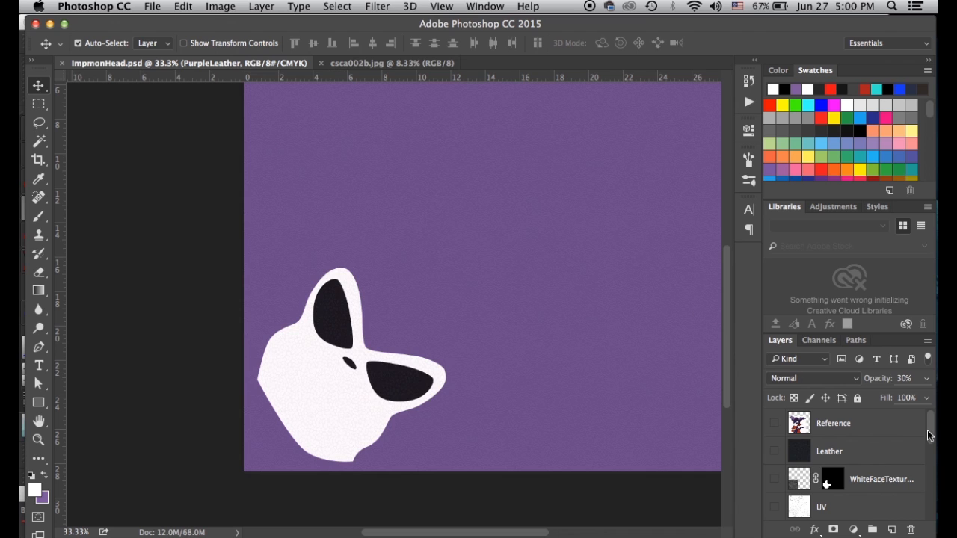
pyautogui.scroll(-5, 787, 478)
pyautogui.scroll(3, 787, 478)
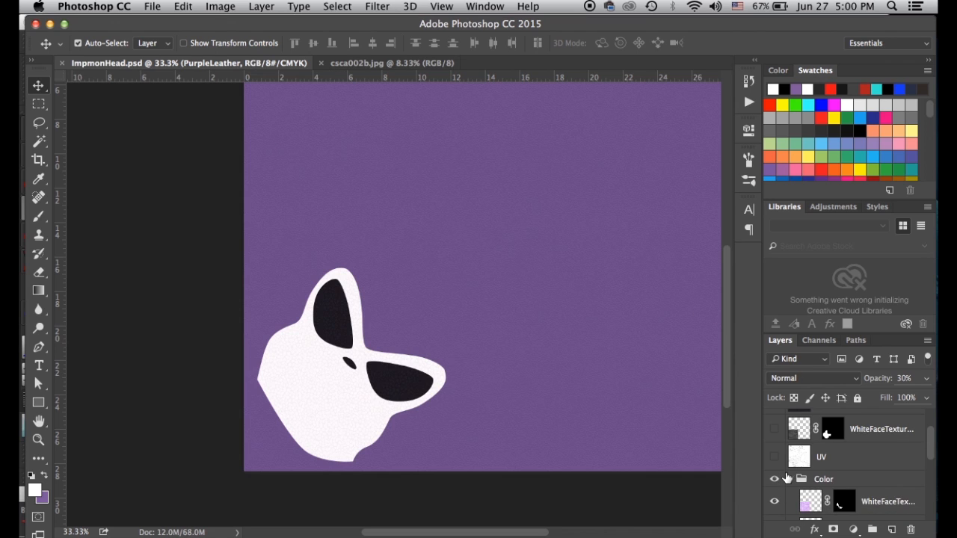
# Show the grey cell texture layer over the face and zoom in to inspect it
pyautogui.click(774, 430)
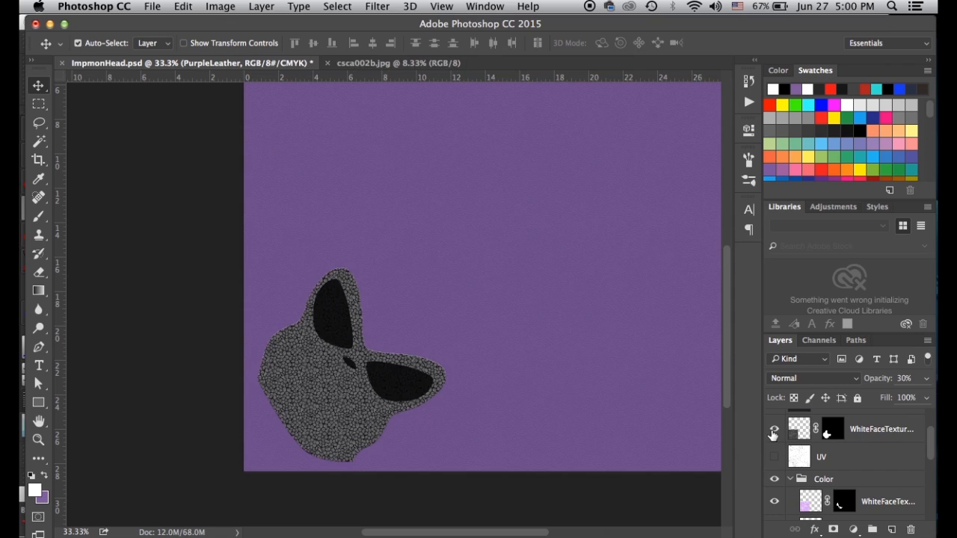
pyautogui.click(828, 440)
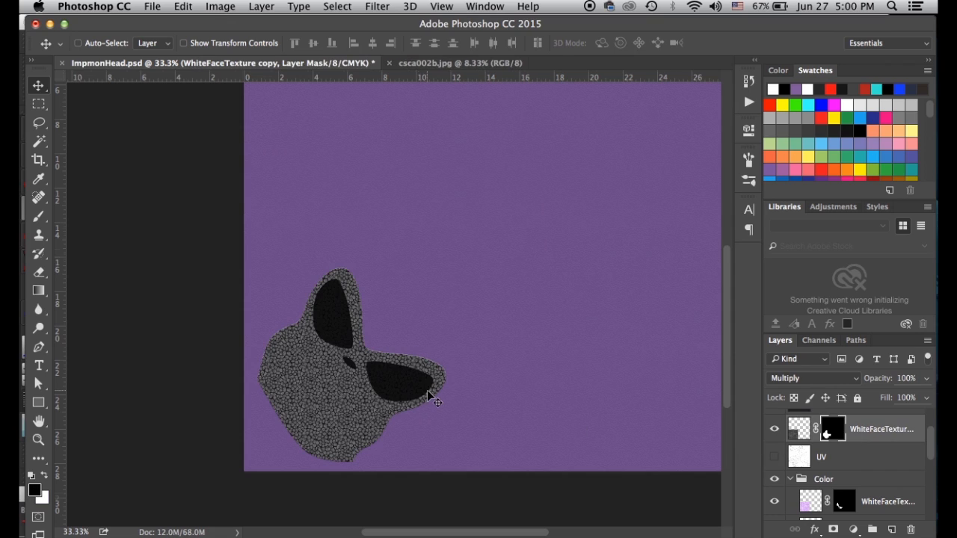
pyautogui.press('super+equal')
pyautogui.press('super+equal')
pyautogui.press('super+equal')
pyautogui.moveTo(322, 407); pyautogui.dragTo(474, 259)
pyautogui.keyDown('super'); pyautogui.click(446, 349); pyautogui.keyUp('super')
pyautogui.press('super+minus')
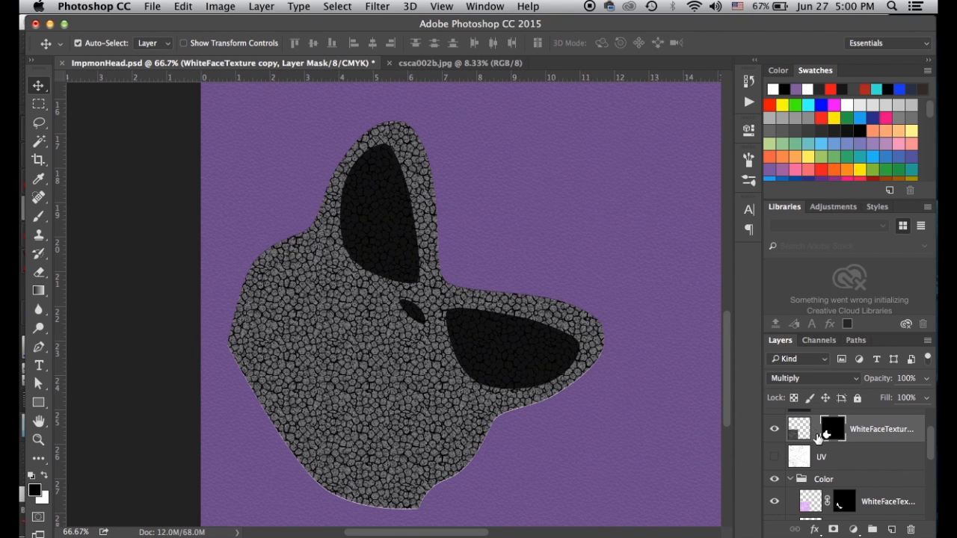
# Target the texture layer's image, switch keyboard input to U.S., and begin Free Transform
pyautogui.click(797, 437)
pyautogui.hotkey('ctrl', 'space')
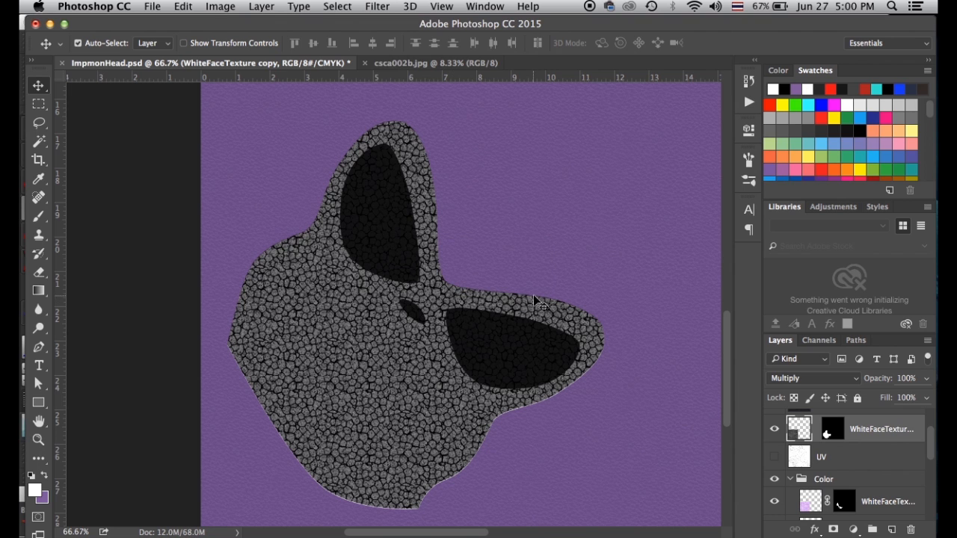
pyautogui.click(738, 6)
pyautogui.click(755, 38)
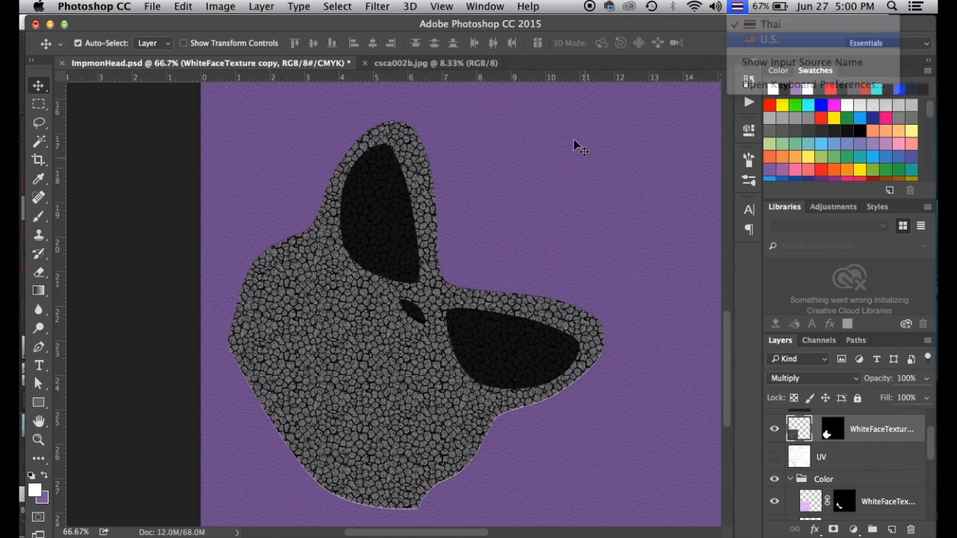
pyautogui.press('super+t')
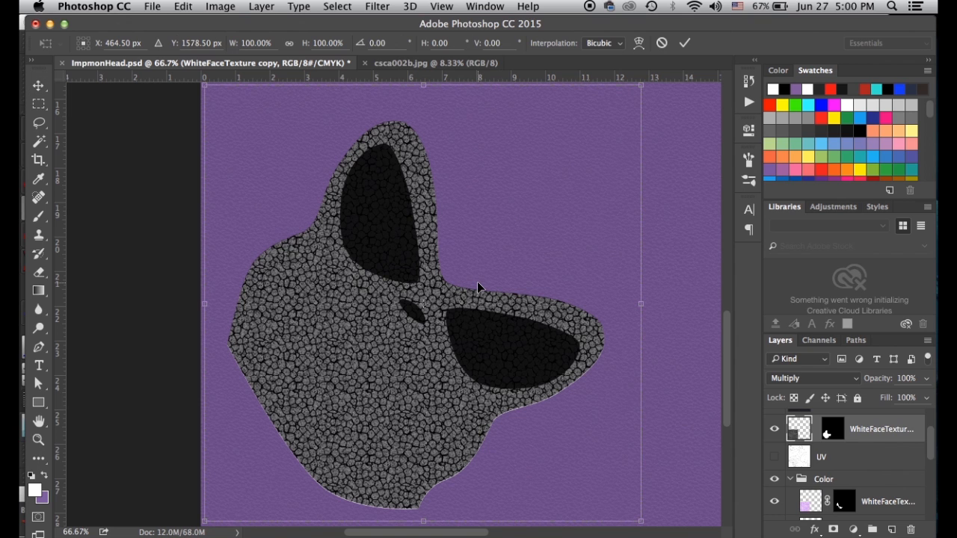
# Scale the cell texture down to about 46% and commit the transform
pyautogui.press('super+minus')
pyautogui.press('super+minus')
pyautogui.press('super+minus')
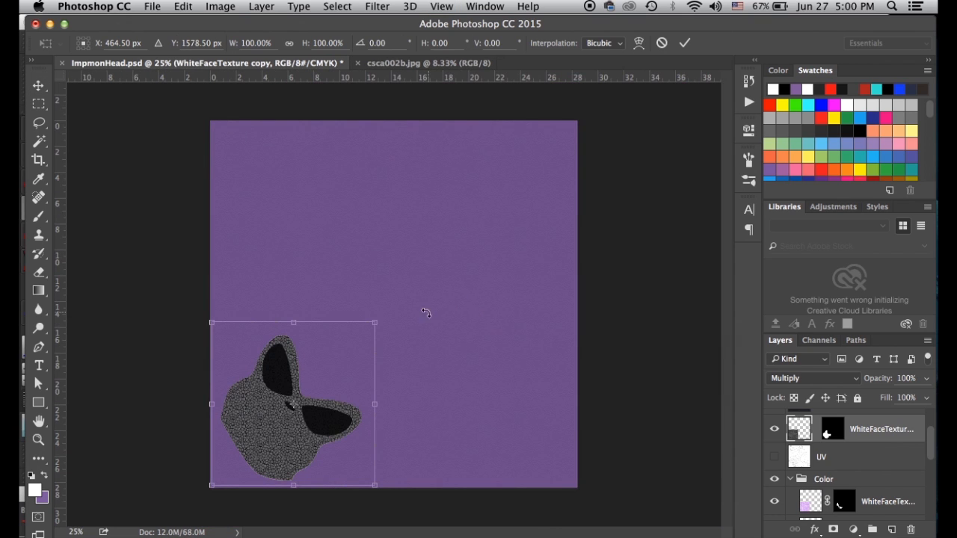
pyautogui.keyDown('shift'); pyautogui.moveTo(371, 327); pyautogui.dragTo(336, 365); pyautogui.keyUp('shift')
pyautogui.press('super+plus')
pyautogui.press('super+plus')
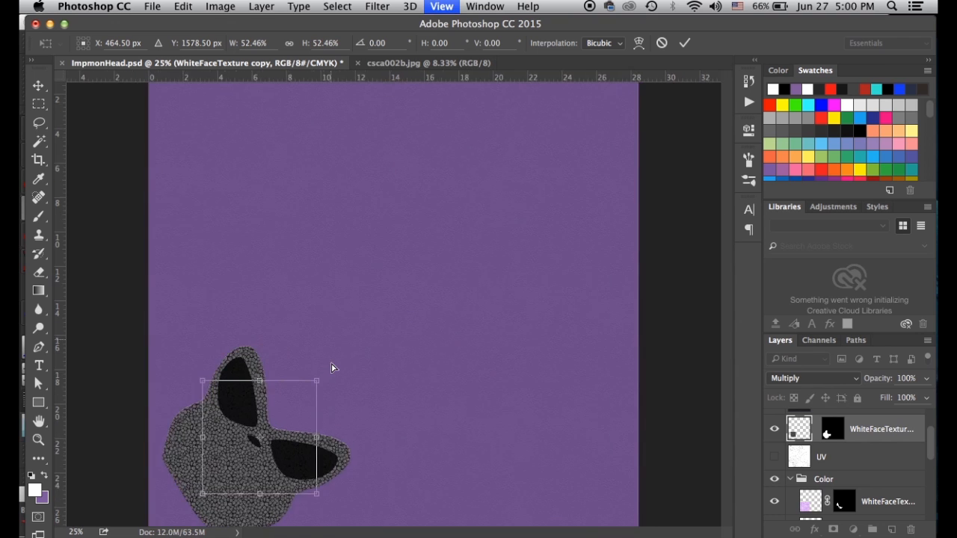
pyautogui.scroll(-5, 431, 238)
pyautogui.hscroll(-4, 431, 238)
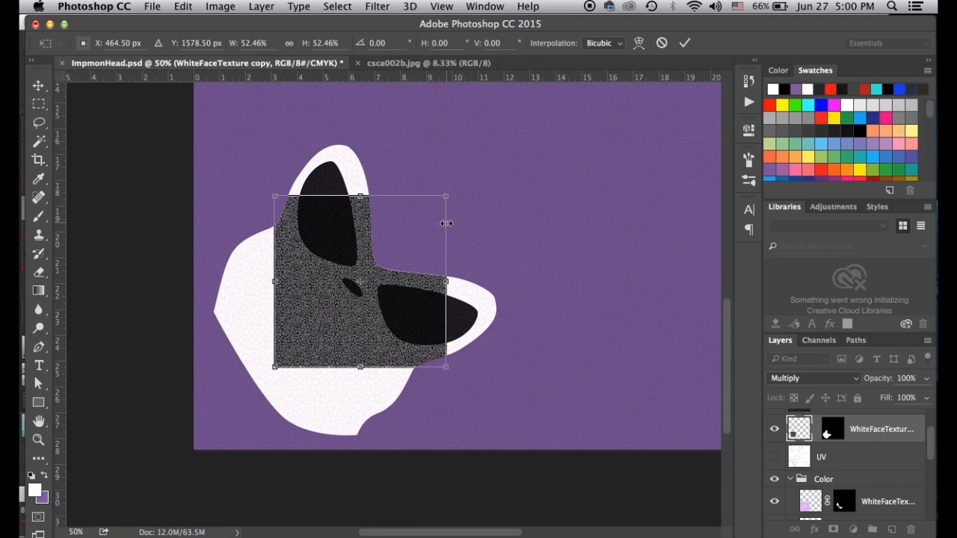
pyautogui.press('super+plus')
pyautogui.keyDown('shift'); pyautogui.moveTo(464, 159); pyautogui.dragTo(449, 175); pyautogui.keyUp('shift')
pyautogui.press('Return')
# Shift the texture left over the face, duplicate the layer, and trash the copy's mask
pyautogui.moveTo(340, 333); pyautogui.dragTo(224, 341)
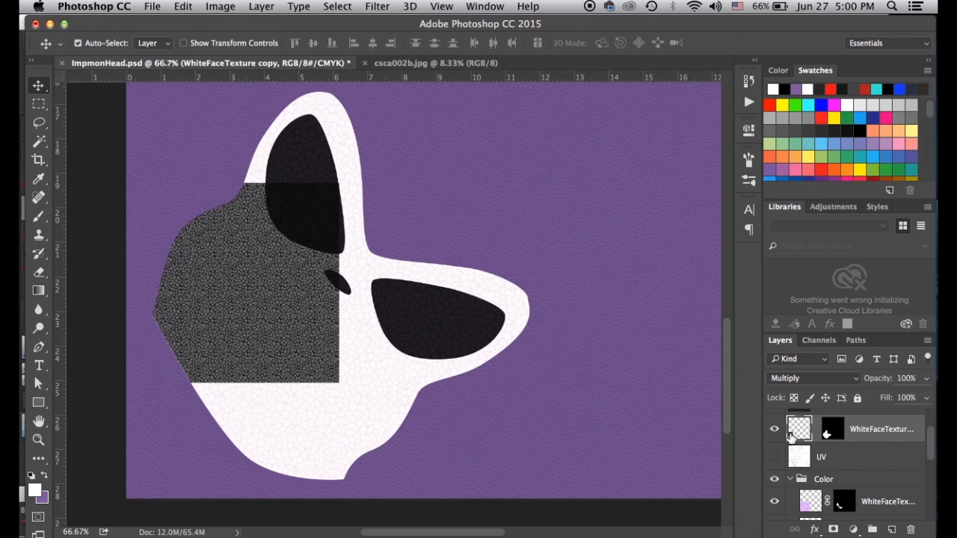
pyautogui.keyDown('alt'); pyautogui.moveTo(792, 437); pyautogui.dragTo(871, 484); pyautogui.keyUp('alt')
pyautogui.moveTo(829, 437); pyautogui.dragTo(911, 530)
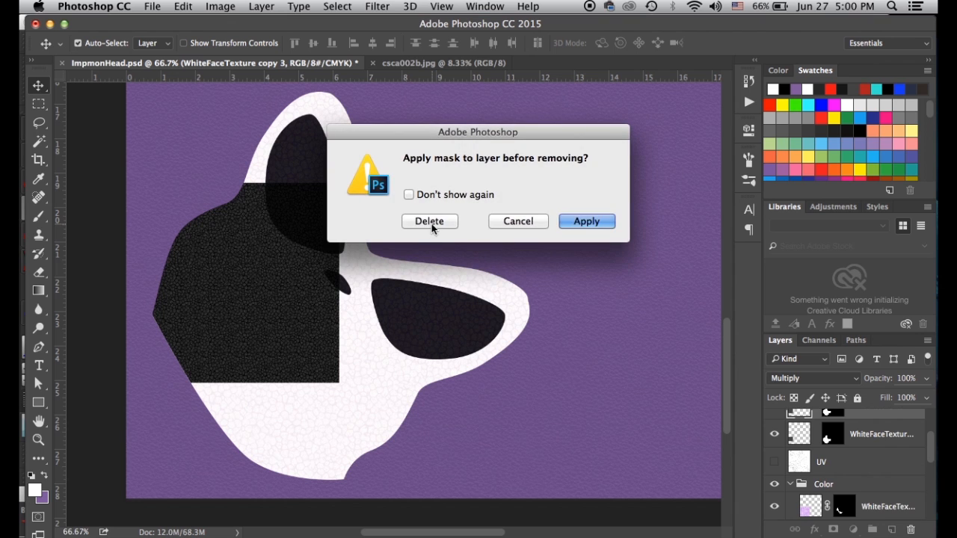
# Discard both texture layers' masks without applying, keeping the copy's blend mode at Normal
pyautogui.click(428, 225)
pyautogui.moveTo(791, 432); pyautogui.dragTo(910, 531)
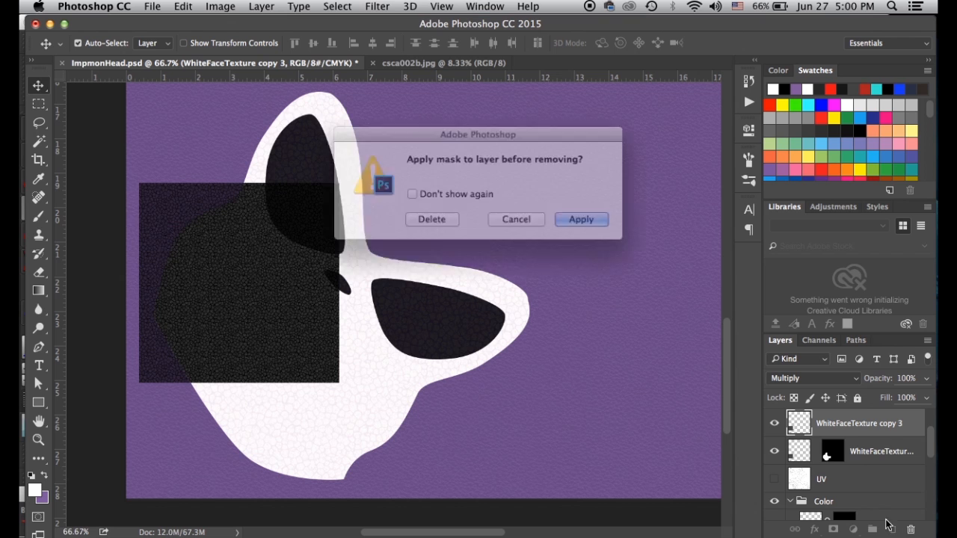
pyautogui.click(438, 223)
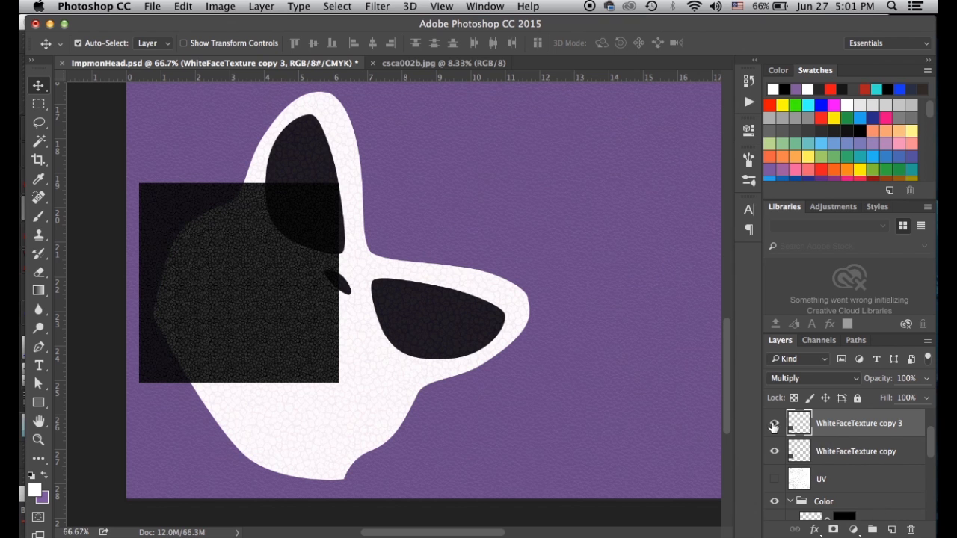
pyautogui.click(804, 379)
pyautogui.click(812, 411)
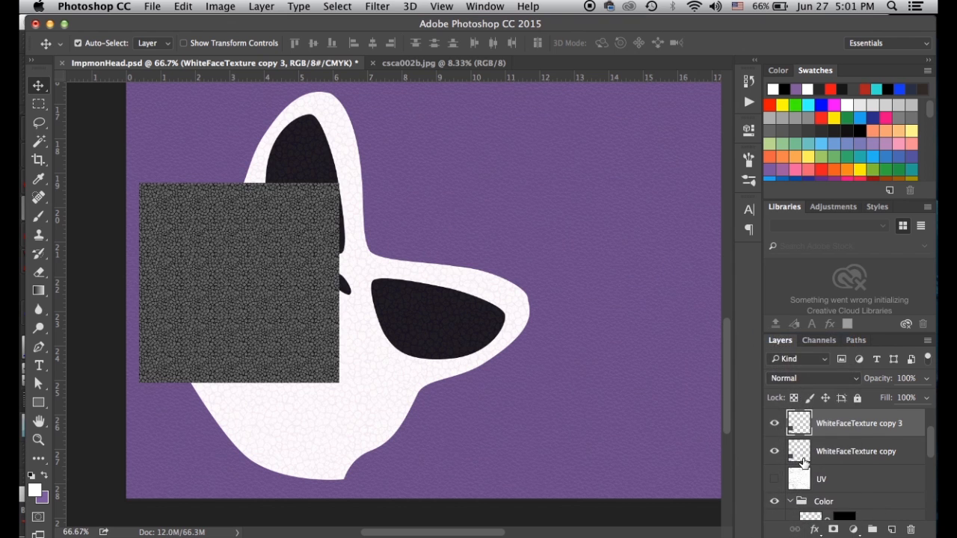
pyautogui.click(805, 453)
pyautogui.click(805, 379)
pyautogui.click(786, 337)
# Butt the second texture square against the first and merge them into one strip
pyautogui.moveTo(249, 315); pyautogui.dragTo(445, 318)
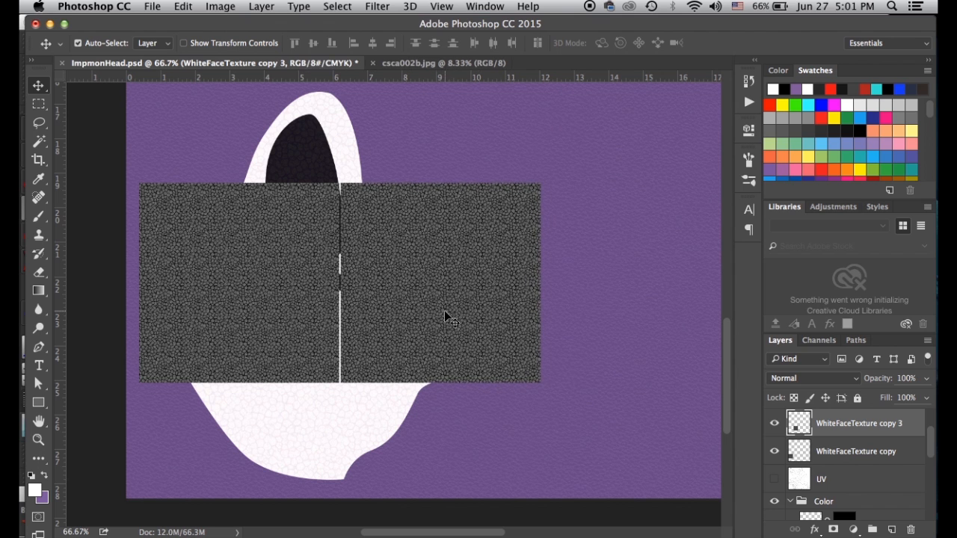
pyautogui.press('Left')
pyautogui.press('Left')
pyautogui.press('Left')
pyautogui.press('Left')
pyautogui.press('Left')
pyautogui.press('Left')
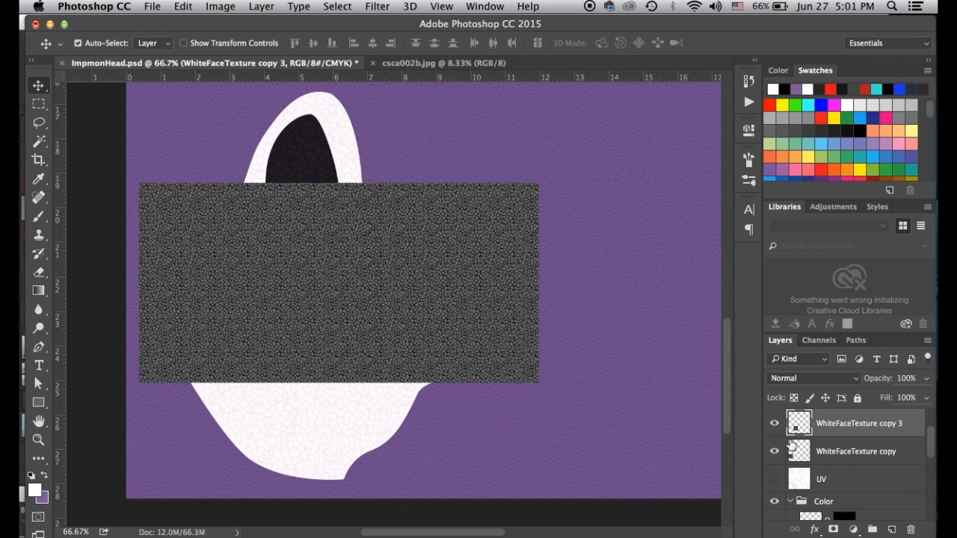
pyautogui.press('super+e')
# Stack a duplicate strip below the first, merge them, and move the layer lower in the stack
pyautogui.moveTo(263, 244); pyautogui.dragTo(258, 151)
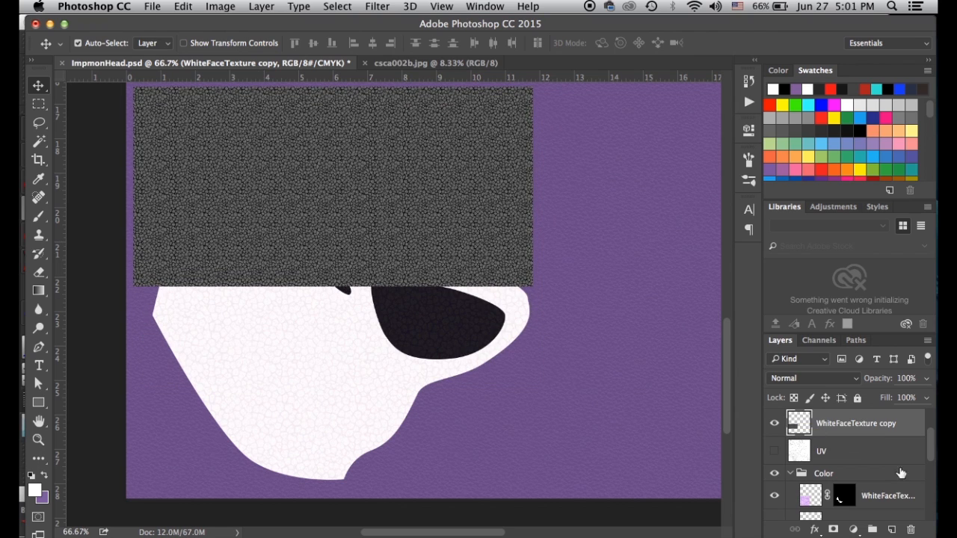
pyautogui.moveTo(800, 428); pyautogui.dragTo(891, 530)
pyautogui.moveTo(490, 245); pyautogui.dragTo(501, 433)
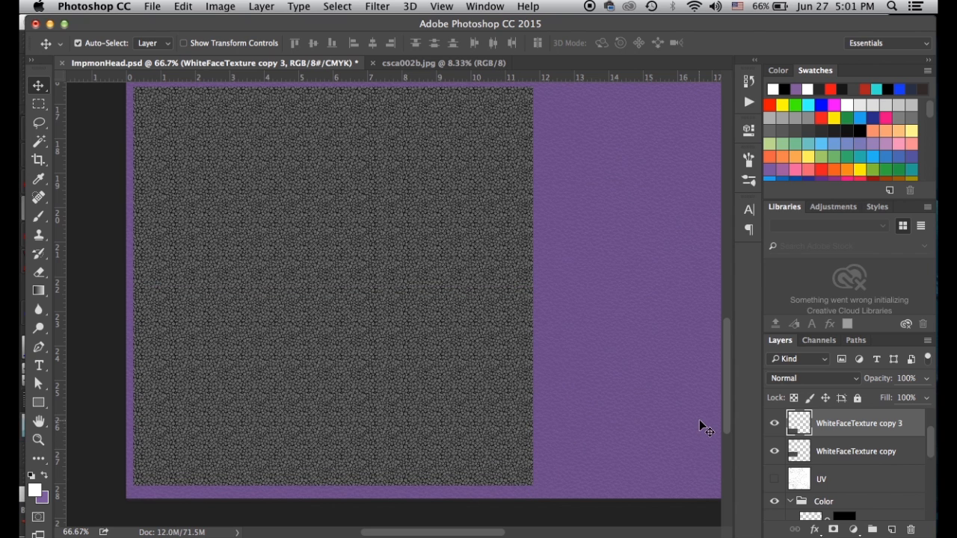
pyautogui.press('super+e')
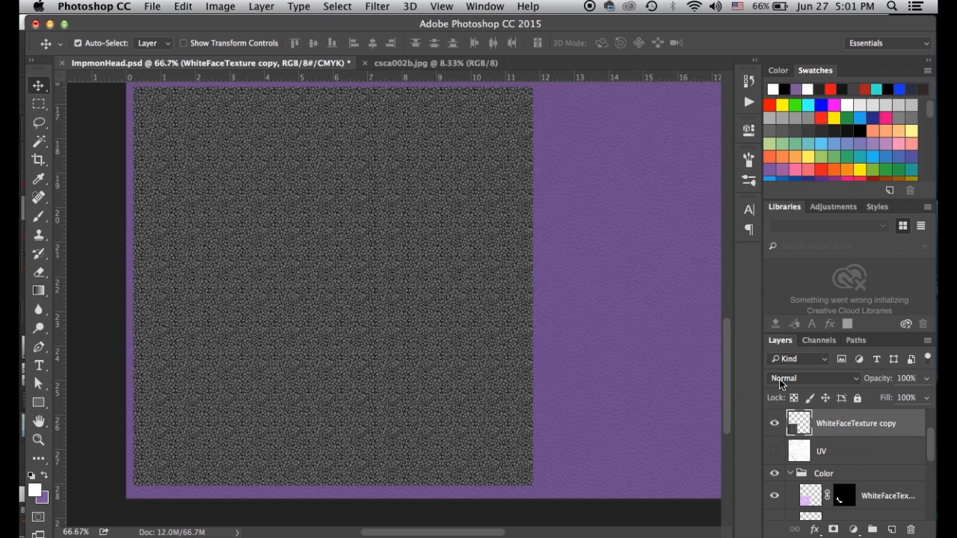
pyautogui.moveTo(794, 428); pyautogui.dragTo(853, 465)
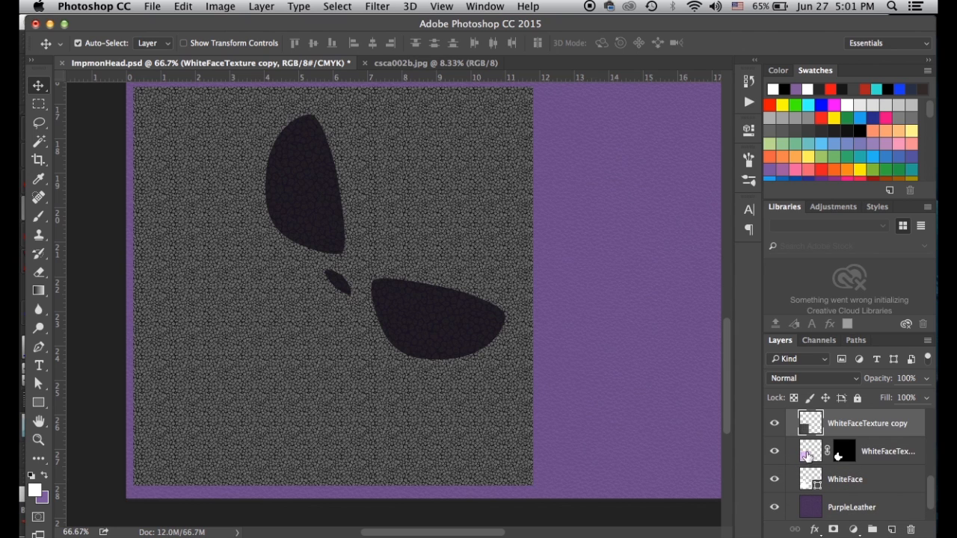
pyautogui.scroll(6, 831, 480)
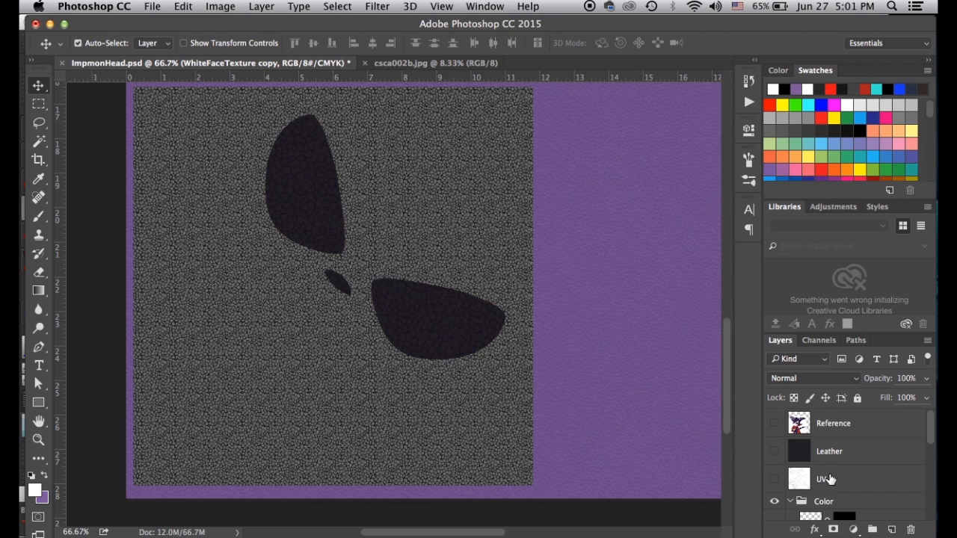
pyautogui.scroll(-4, 833, 481)
# Make a hidden spare WhiteFaceTexture copy 3 beside the Leather layer
pyautogui.moveTo(804, 481); pyautogui.dragTo(892, 529)
pyautogui.doubleClick(810, 452)
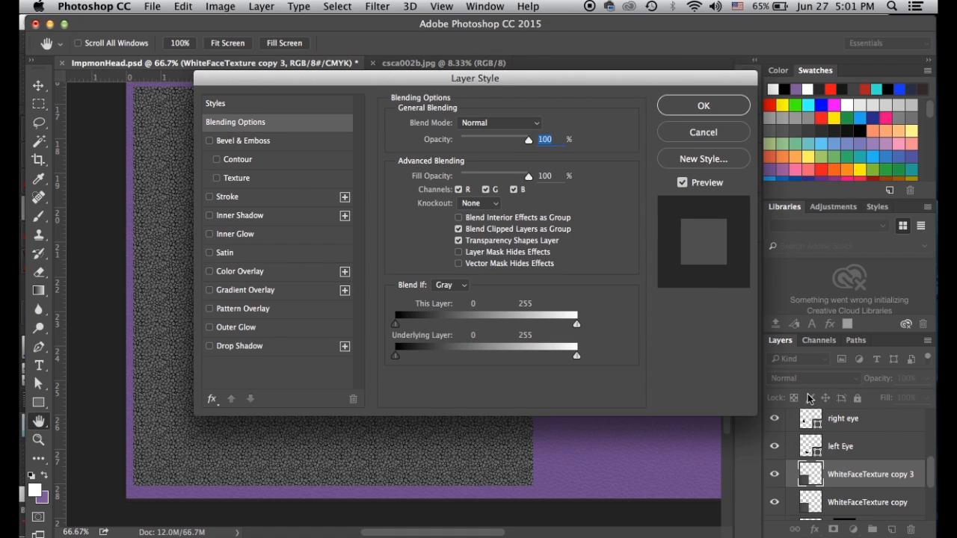
pyautogui.click(705, 133)
pyautogui.moveTo(814, 482)
pyautogui.mouseDown()
pyautogui.moveTo(813, 502)
pyautogui.moveTo(804, 499)
pyautogui.moveTo(808, 389)
pyautogui.moveTo(803, 444)
pyautogui.moveTo(819, 484)
pyautogui.mouseUp()
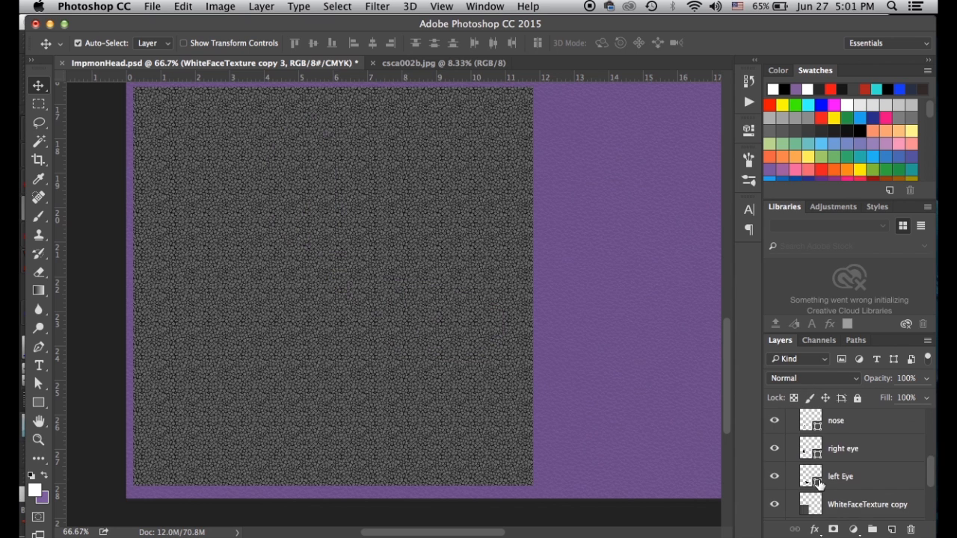
pyautogui.scroll(-3, 818, 484)
pyautogui.scroll(3, 817, 488)
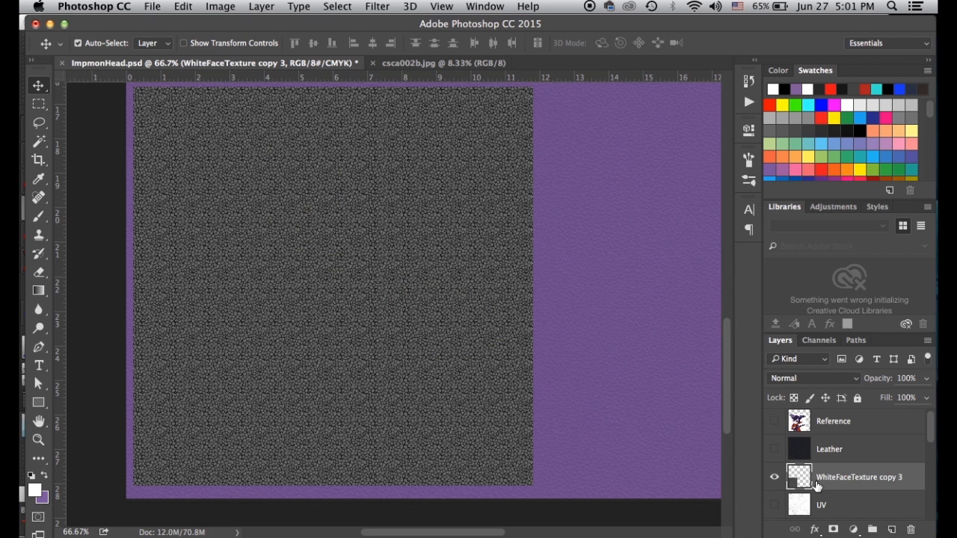
pyautogui.click(775, 485)
pyautogui.scroll(-5, 815, 489)
pyautogui.scroll(-4, 815, 493)
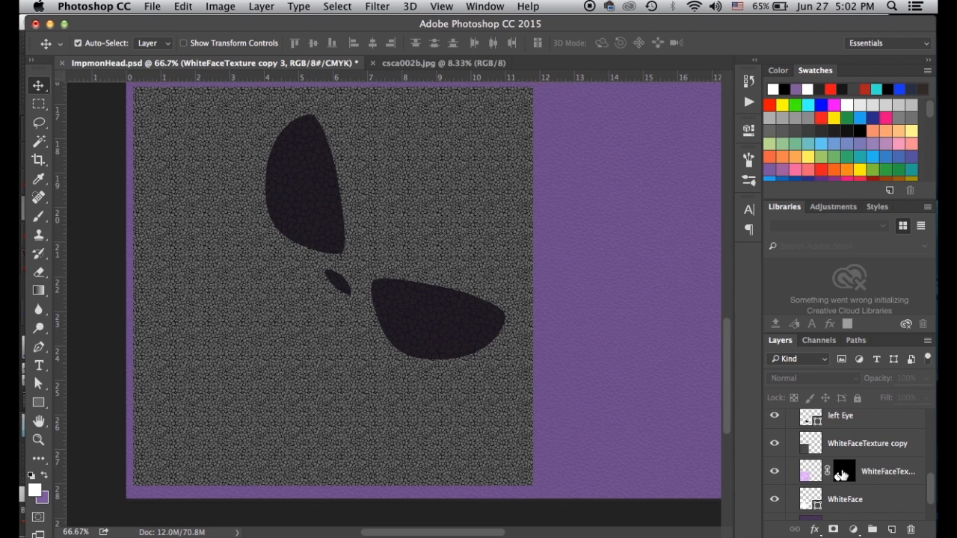
# Mask the WhiteFaceTexture copy to the face shape from the old mask and delete the old layer
pyautogui.keyDown('super'); pyautogui.click(839, 476); pyautogui.keyUp('super')
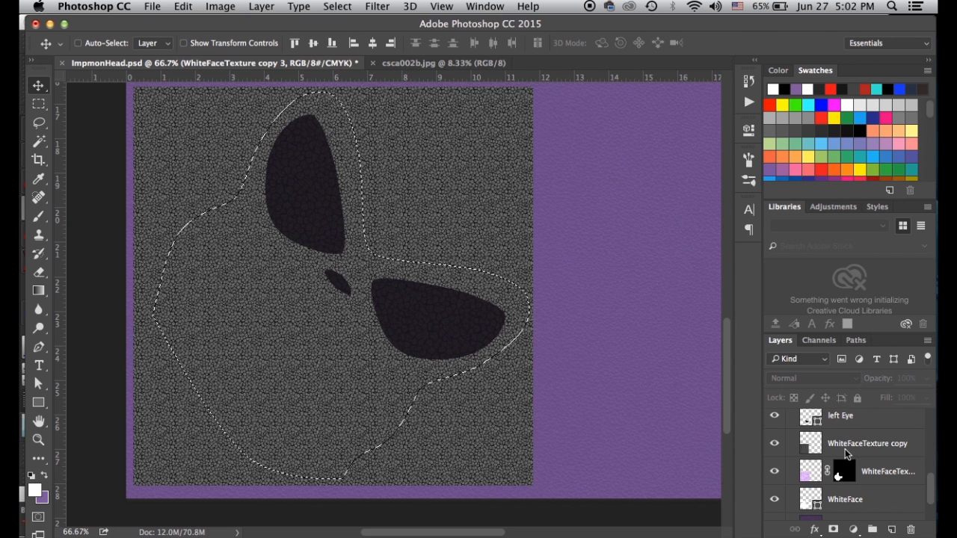
pyautogui.click(846, 441)
pyautogui.click(834, 530)
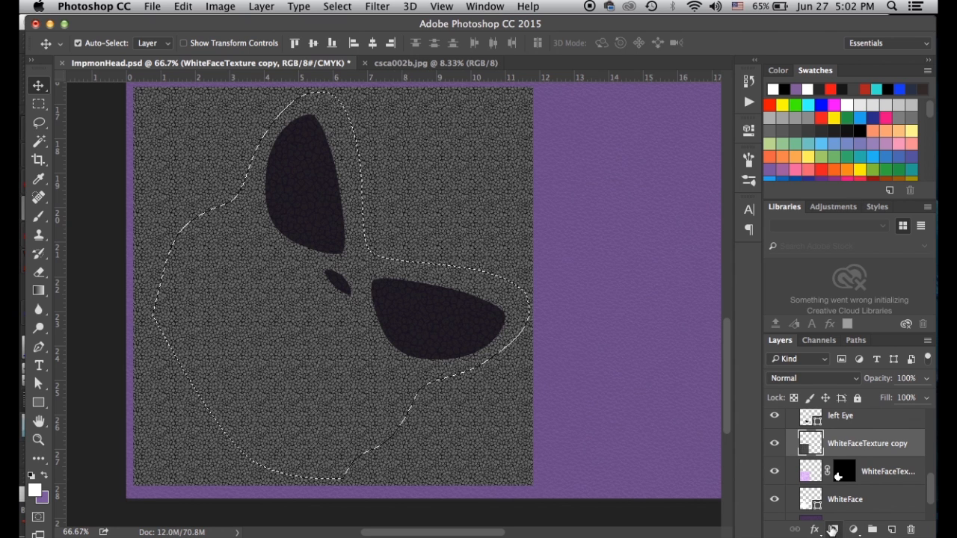
pyautogui.moveTo(811, 474); pyautogui.dragTo(911, 530)
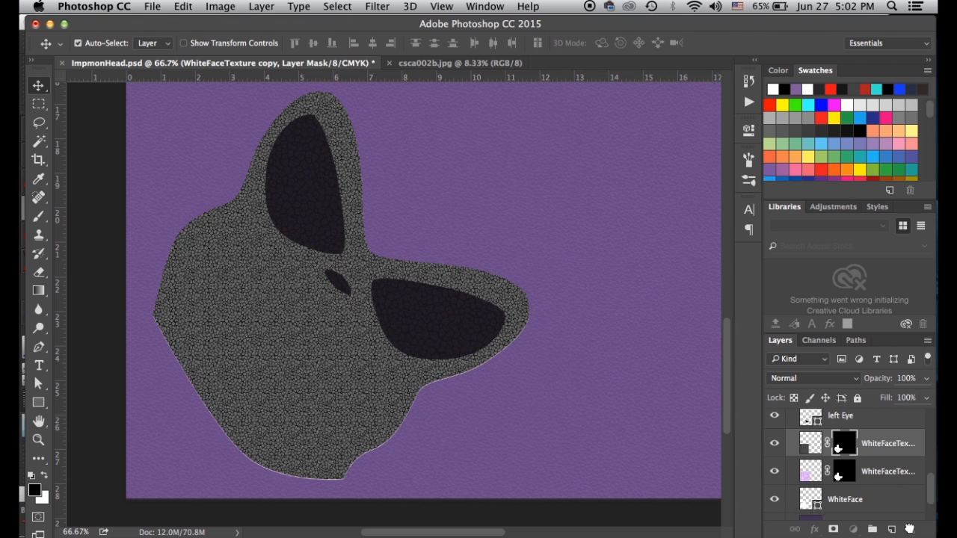
pyautogui.scroll(1, 813, 471)
pyautogui.moveTo(810, 466); pyautogui.dragTo(807, 497)
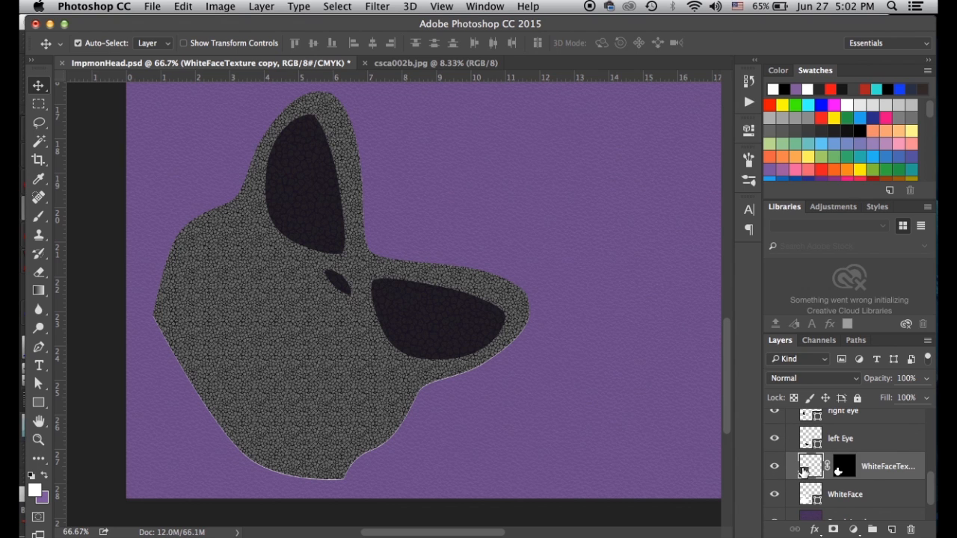
# Colorize the face texture with Hue 288, Saturation 25, Lightness +32
pyautogui.press('super+u')
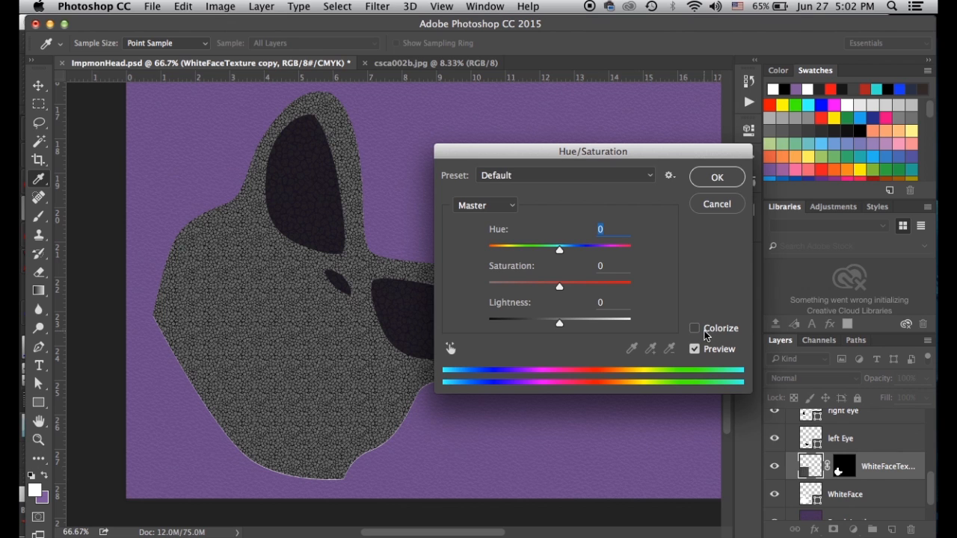
pyautogui.click(695, 328)
pyautogui.moveTo(561, 249); pyautogui.dragTo(604, 249)
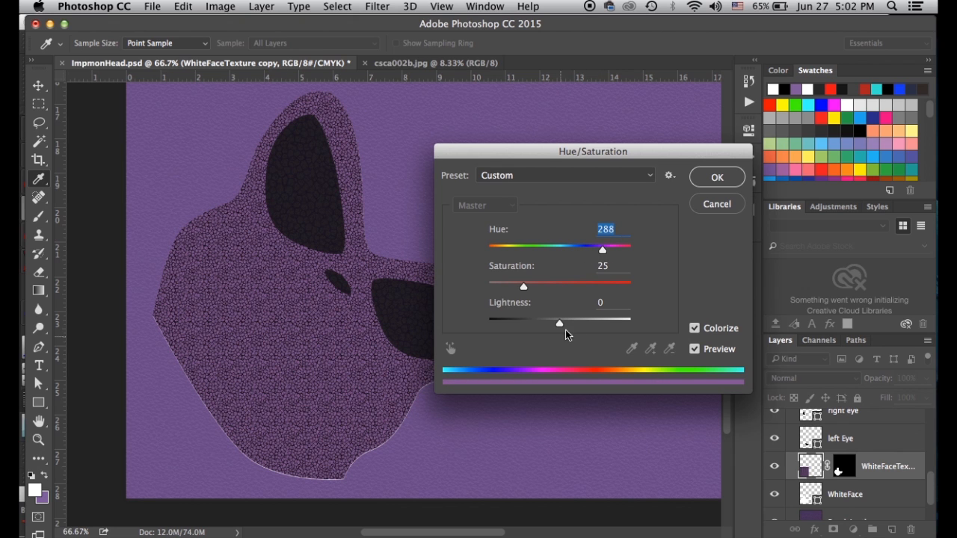
pyautogui.moveTo(560, 324); pyautogui.dragTo(582, 323)
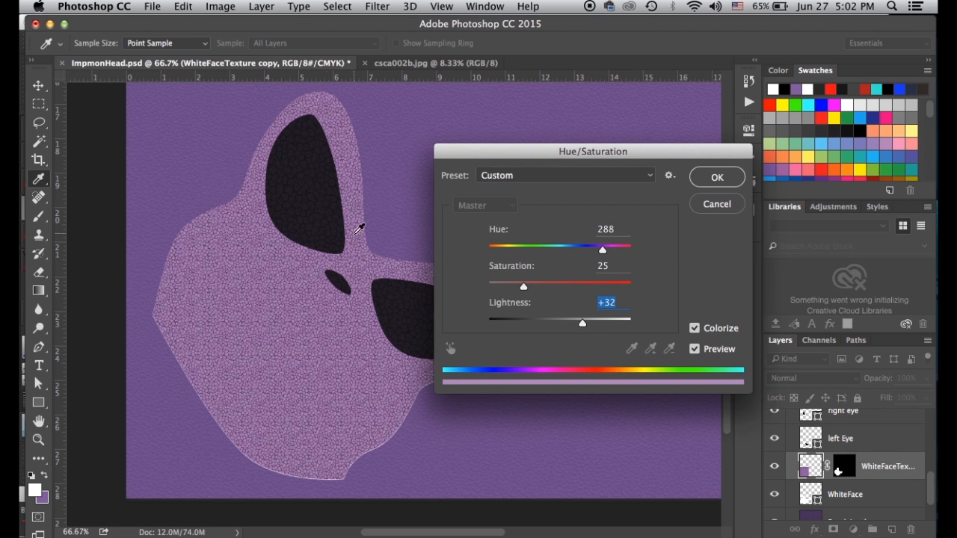
pyautogui.click(722, 178)
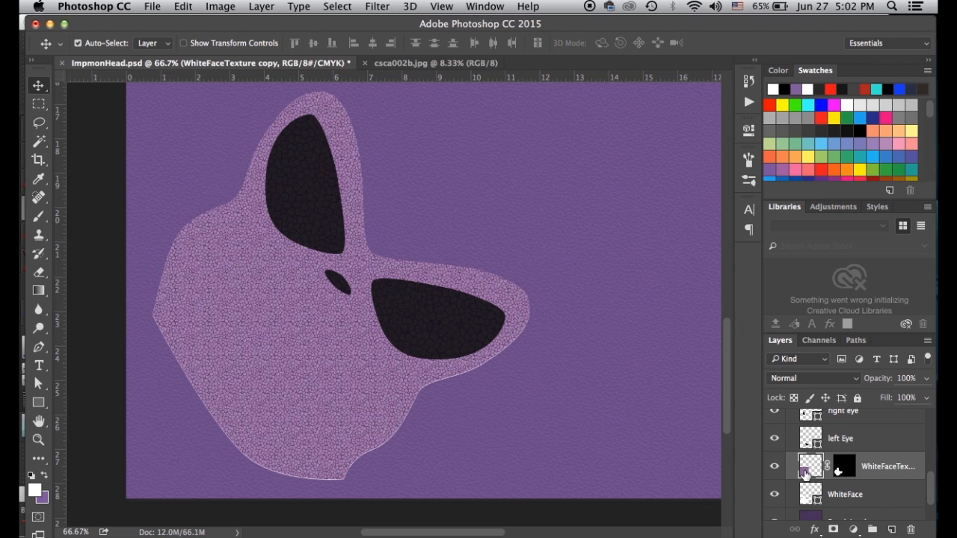
# Set the texture layer to Multiply at 10% opacity and zoom in to check the faint grain
pyautogui.click(812, 375)
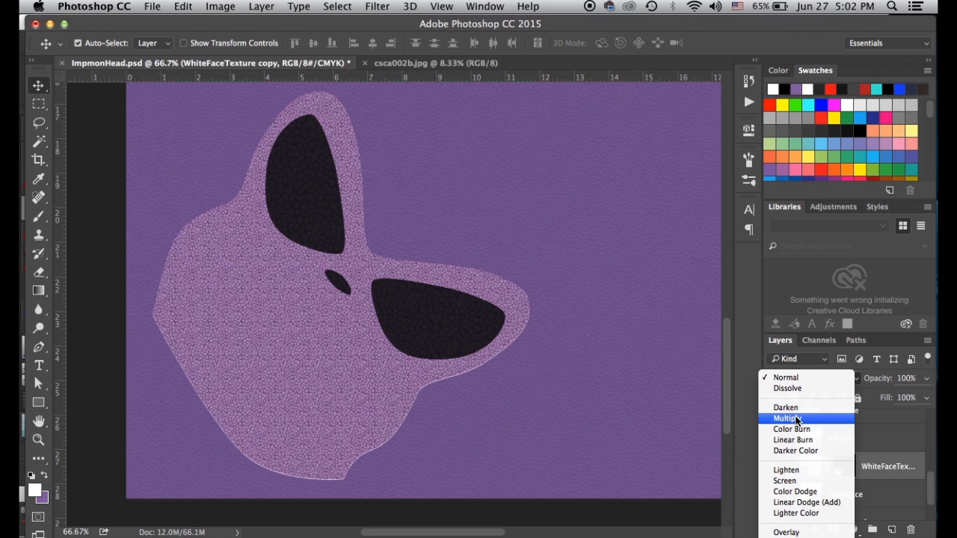
pyautogui.press('Escape')
pyautogui.hotkey('alt', 'shift', 'm')
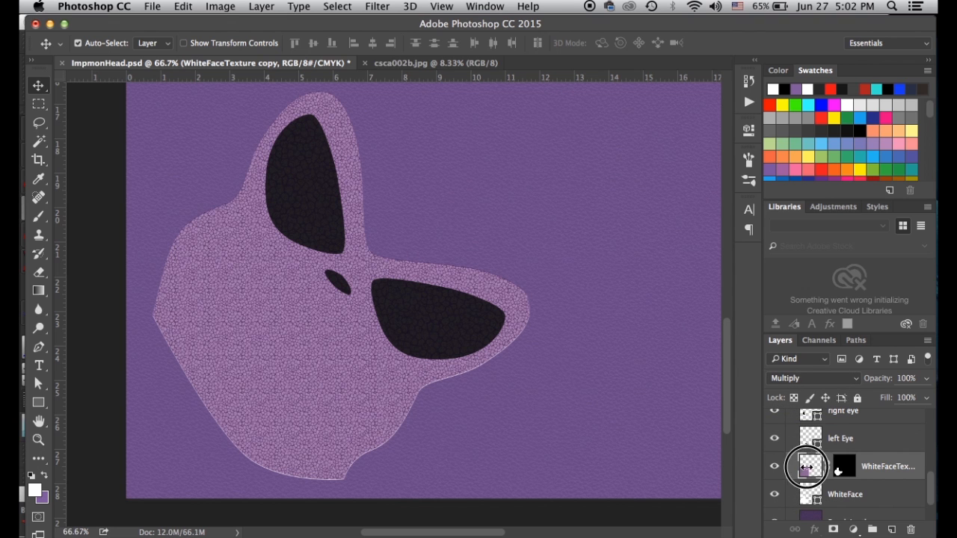
pyautogui.press('3')
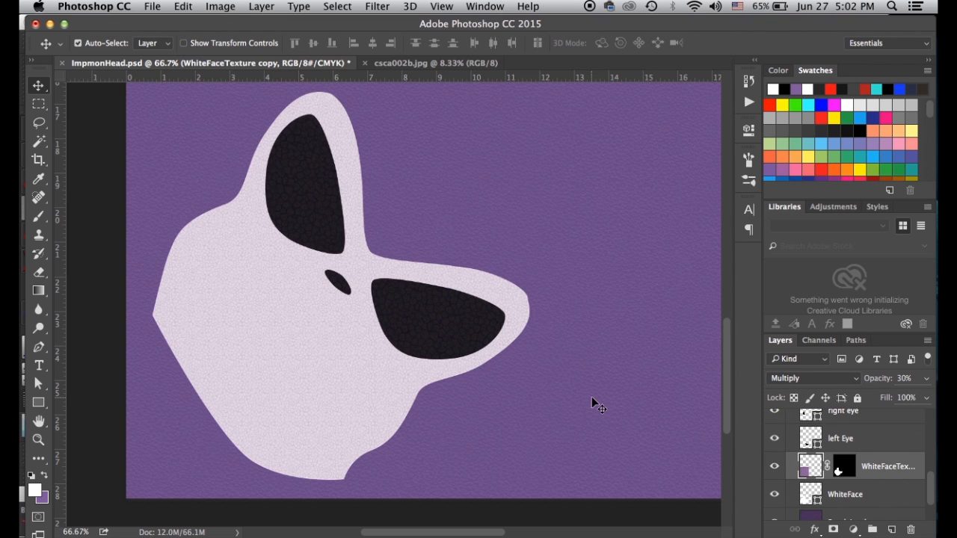
pyautogui.press('super+equal')
pyautogui.press('super+equal')
pyautogui.press('super+equal')
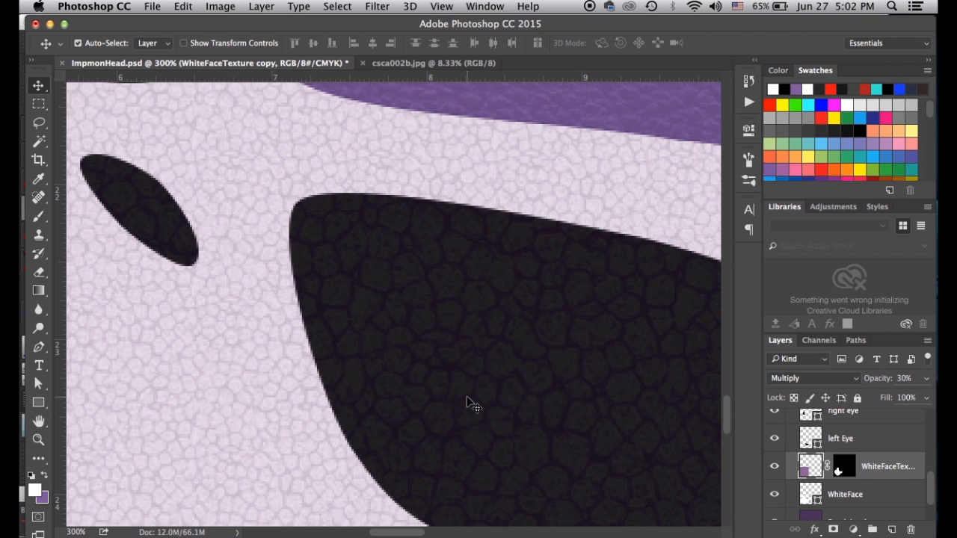
pyautogui.press('1')
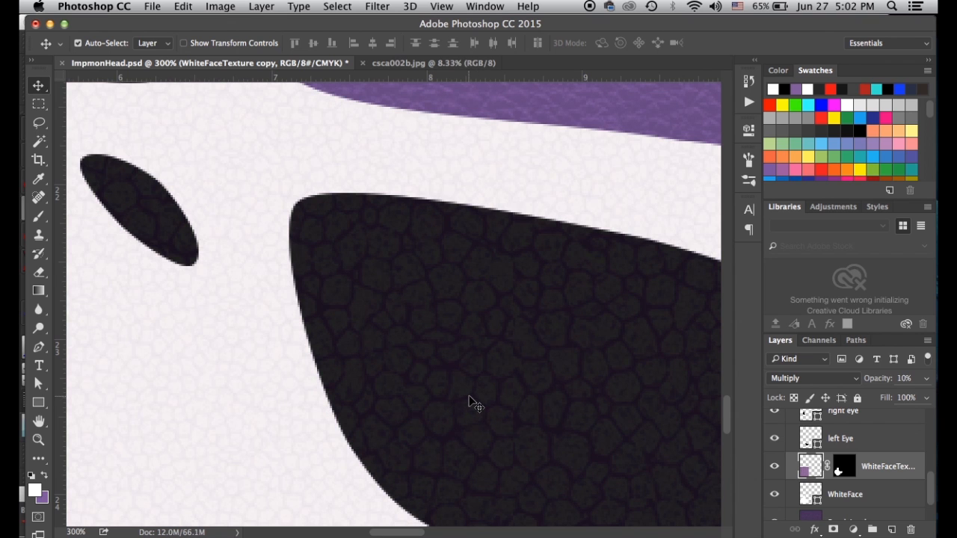
pyautogui.press('super+minus')
pyautogui.press('super+minus')
pyautogui.press('super+minus')
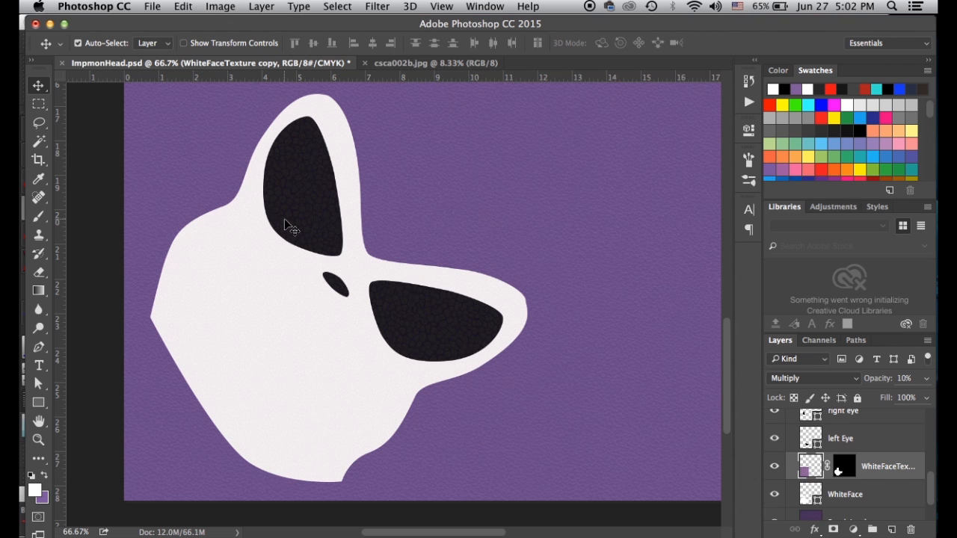
pyautogui.press('super+equal')
pyautogui.press('super+equal')
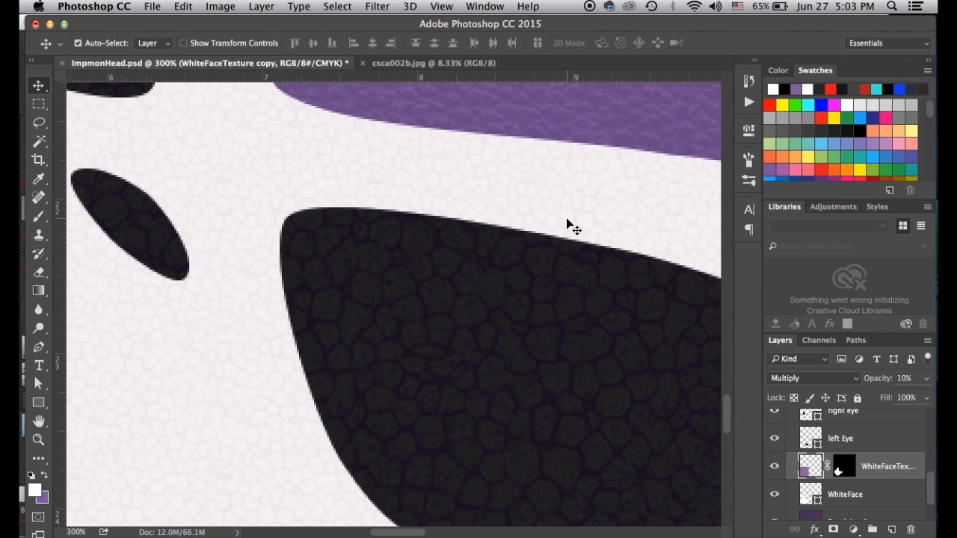
pyautogui.press('super+minus')
pyautogui.press('super+minus')
pyautogui.press('super+minus')
pyautogui.press('super+minus')
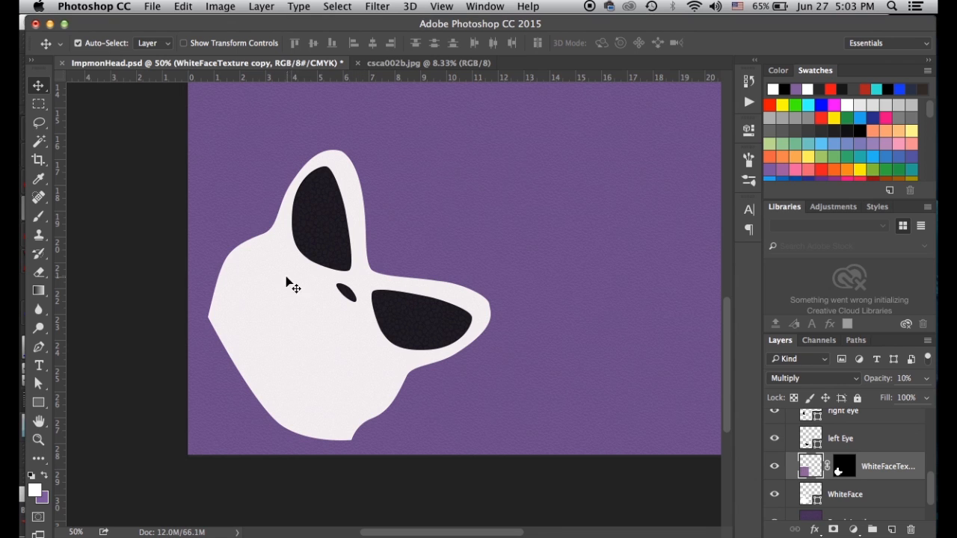
pyautogui.scroll(1, 797, 505)
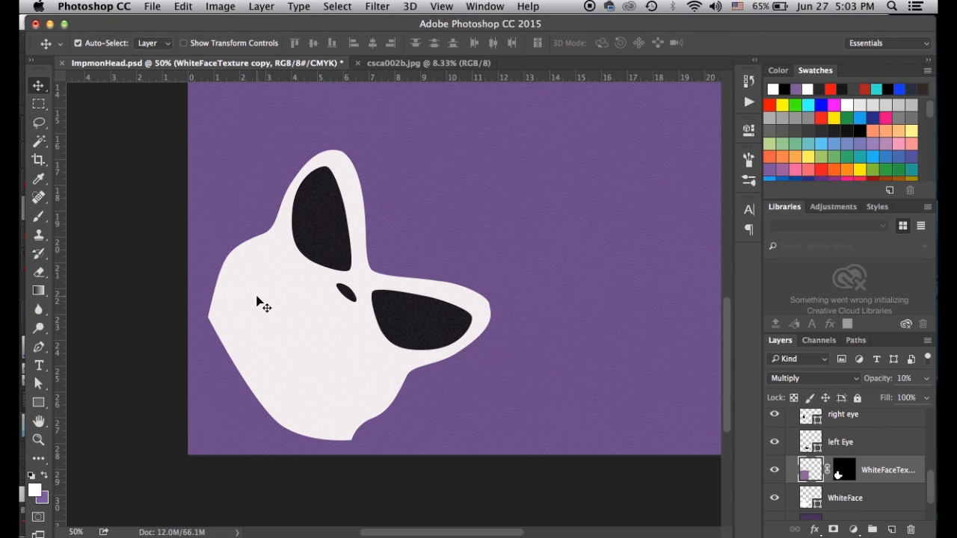
pyautogui.scroll(3, 845, 447)
pyautogui.scroll(4, 830, 442)
# Select WhiteFaceTexture copy 2, collapse the Color group, and save ImpmonHead.psd
pyautogui.click(807, 427)
pyautogui.moveTo(806, 429)
pyautogui.mouseDown()
pyautogui.moveTo(880, 516)
pyautogui.moveTo(809, 430)
pyautogui.mouseUp()
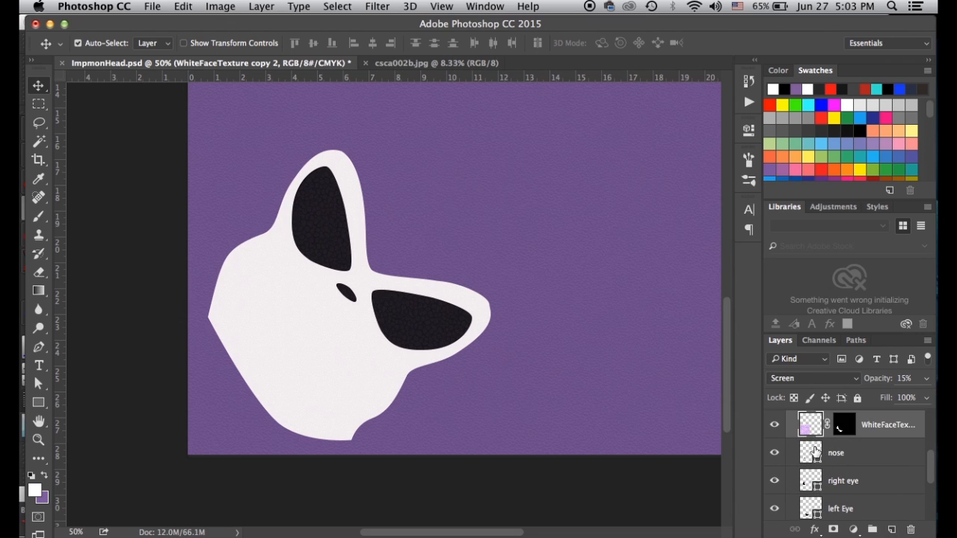
pyautogui.scroll(1, 815, 452)
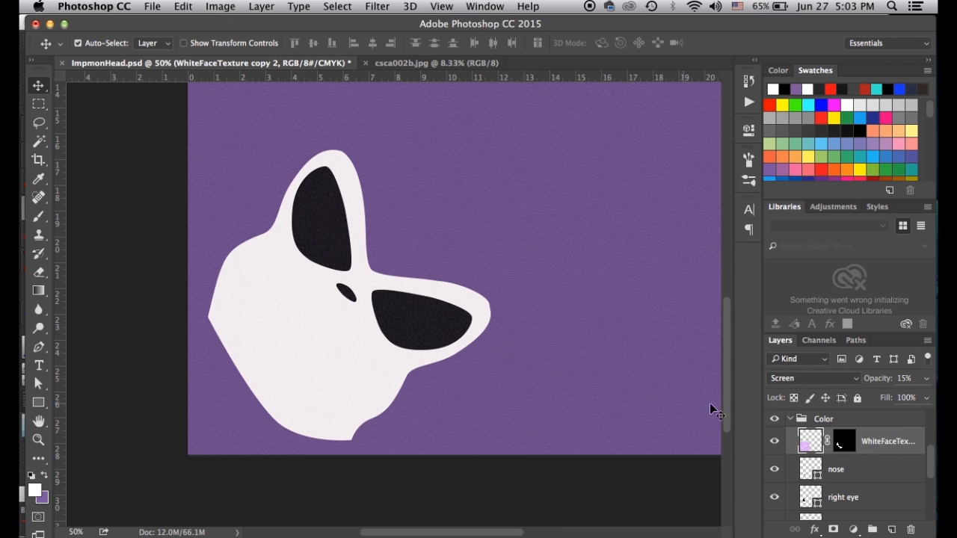
pyautogui.click(791, 420)
pyautogui.scroll(1, 806, 452)
pyautogui.scroll(-1, 806, 452)
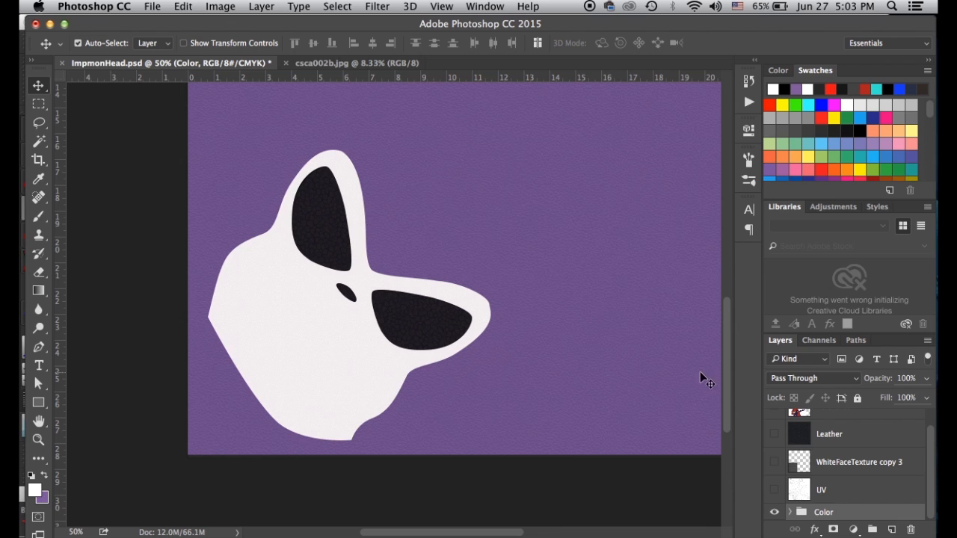
pyautogui.press('super+s')
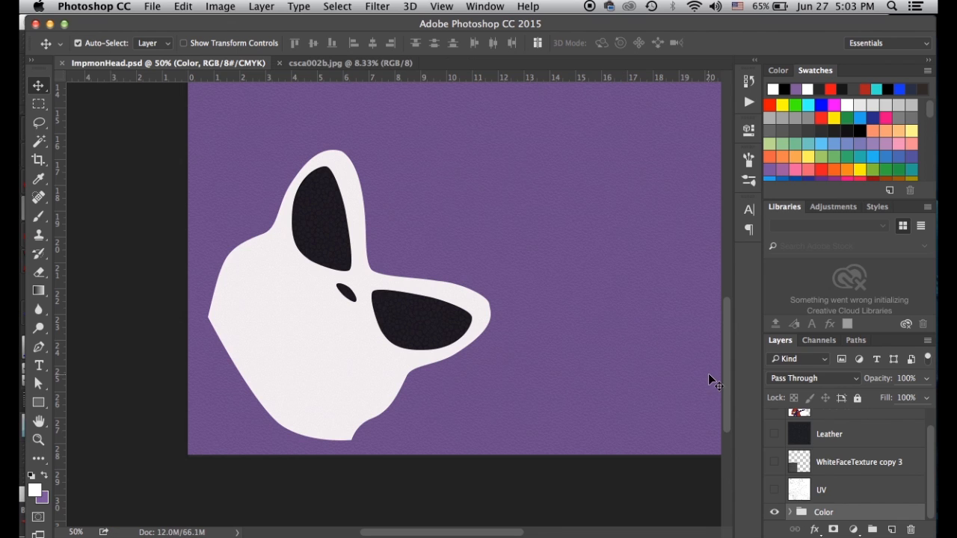
# Duplicate the Color group, rename the copy 'Bump', and expand it to list its layers
pyautogui.moveTo(800, 514); pyautogui.dragTo(891, 529)
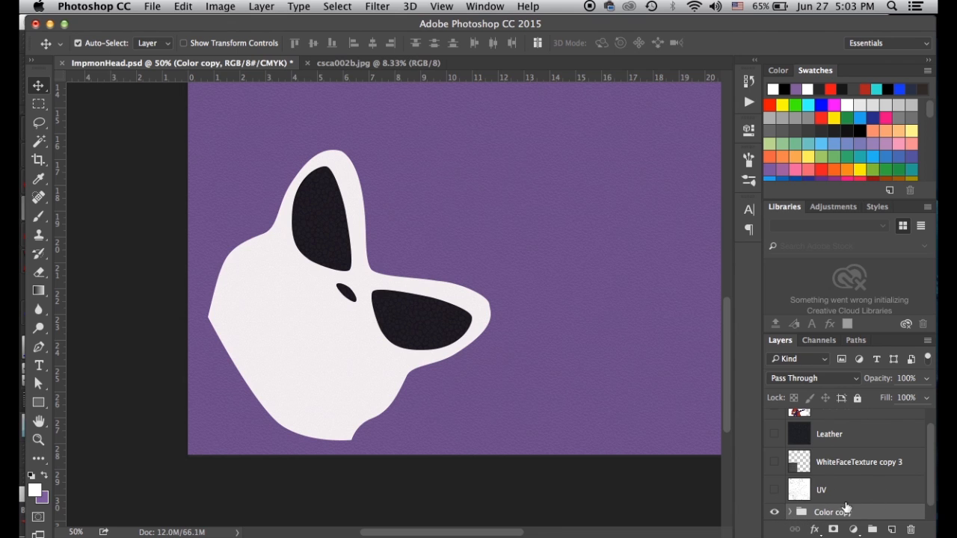
pyautogui.doubleClick(829, 512)
pyautogui.write('Bump')
pyautogui.press('Return')
pyautogui.scroll(-1, 839, 510)
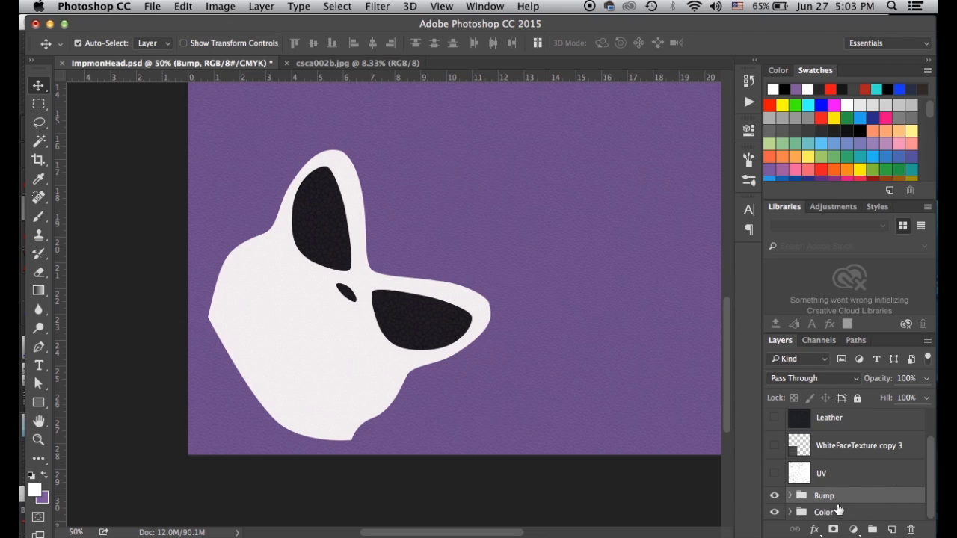
pyautogui.click(791, 497)
pyautogui.scroll(-4, 794, 486)
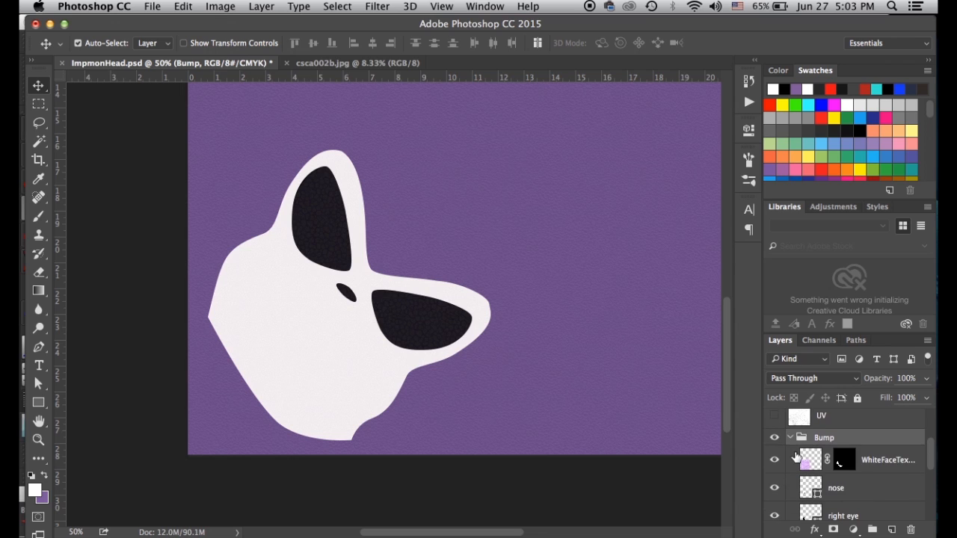
pyautogui.scroll(-5, 797, 458)
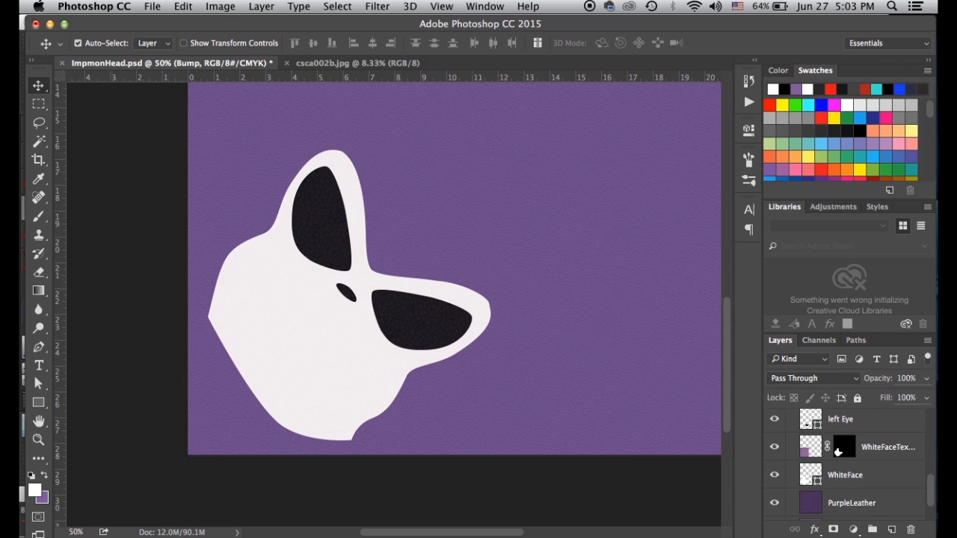
# Move WhiteFaceTexture copy 3 into the Bump group
pyautogui.scroll(8, 815, 494)
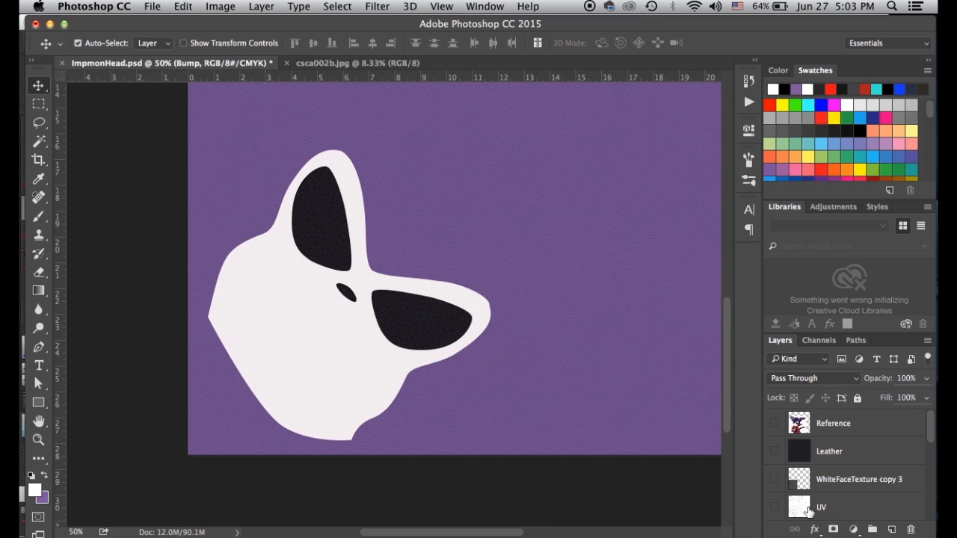
pyautogui.scroll(-2, 808, 512)
pyautogui.moveTo(799, 435); pyautogui.dragTo(806, 496)
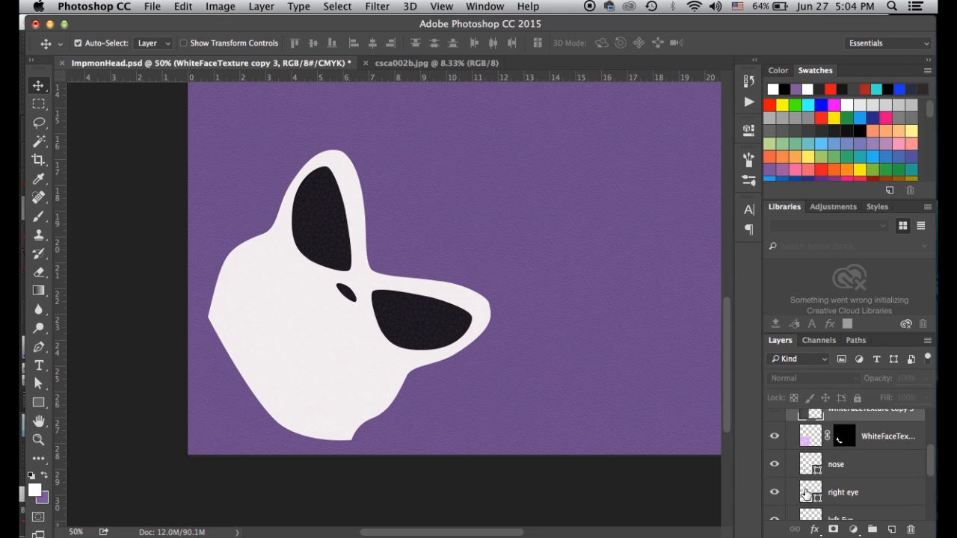
pyautogui.moveTo(812, 415); pyautogui.dragTo(817, 511)
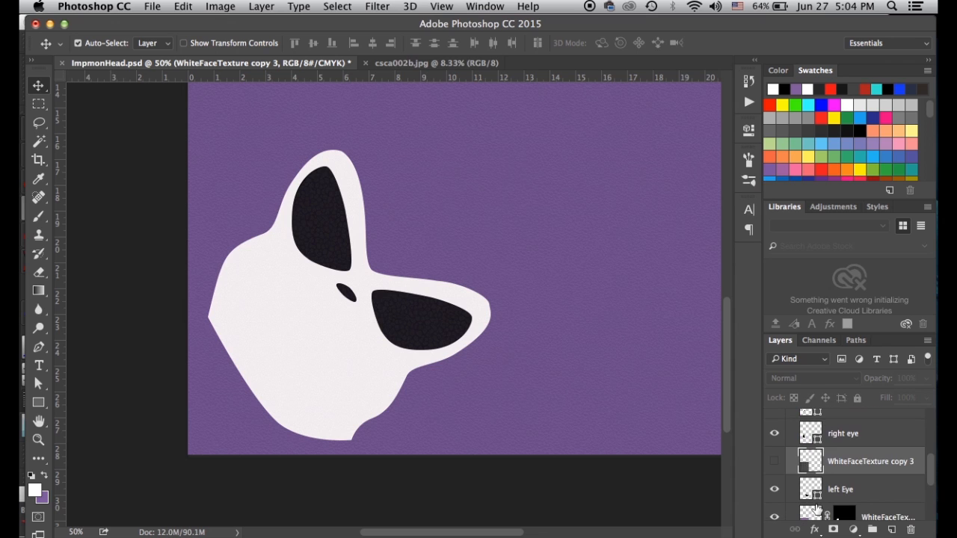
pyautogui.scroll(-2, 815, 503)
pyautogui.moveTo(805, 430); pyautogui.dragTo(815, 468)
# Show copy 3, mask it to the white face selection, and delete the old WhiteFaceTexture layer
pyautogui.keyDown('super'); pyautogui.click(839, 488); pyautogui.keyUp('super')
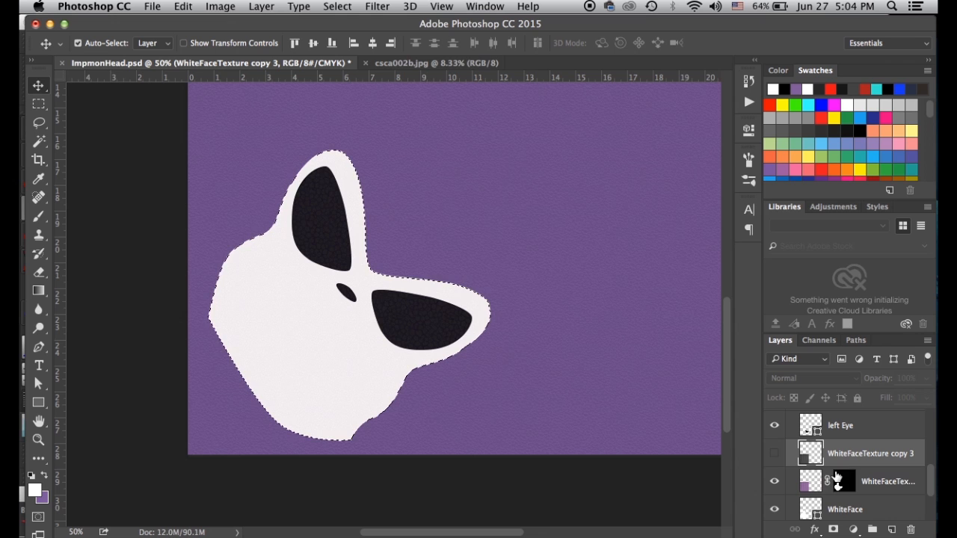
pyautogui.click(774, 453)
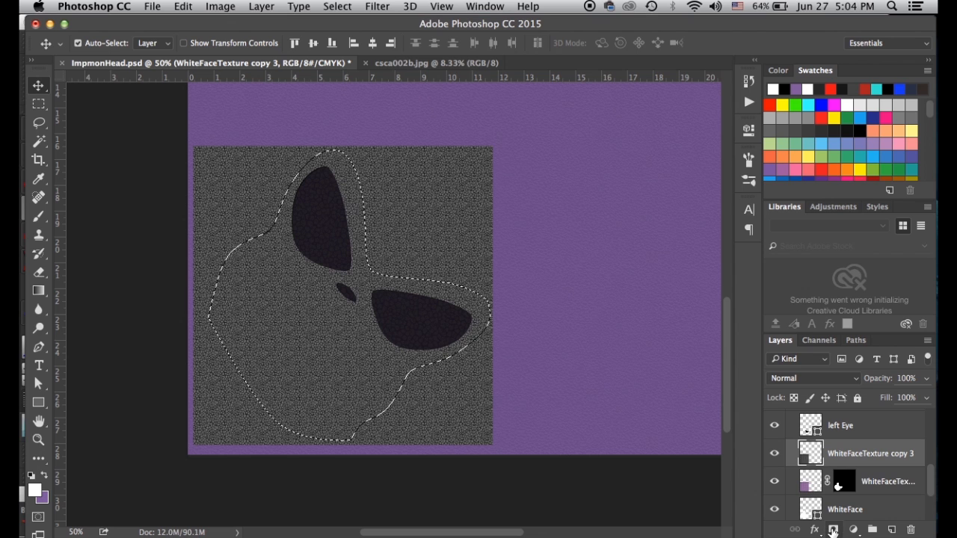
pyautogui.click(811, 452)
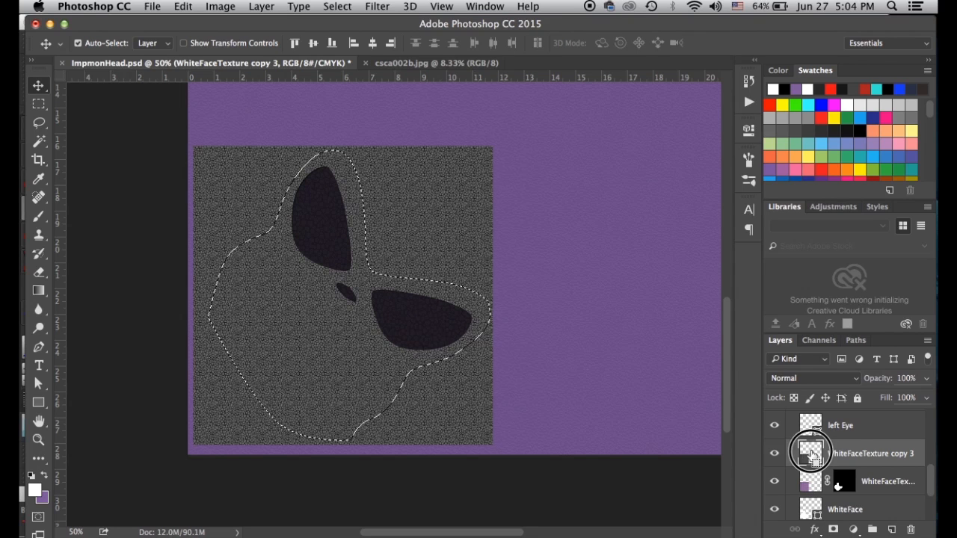
pyautogui.click(854, 424)
pyautogui.click(812, 454)
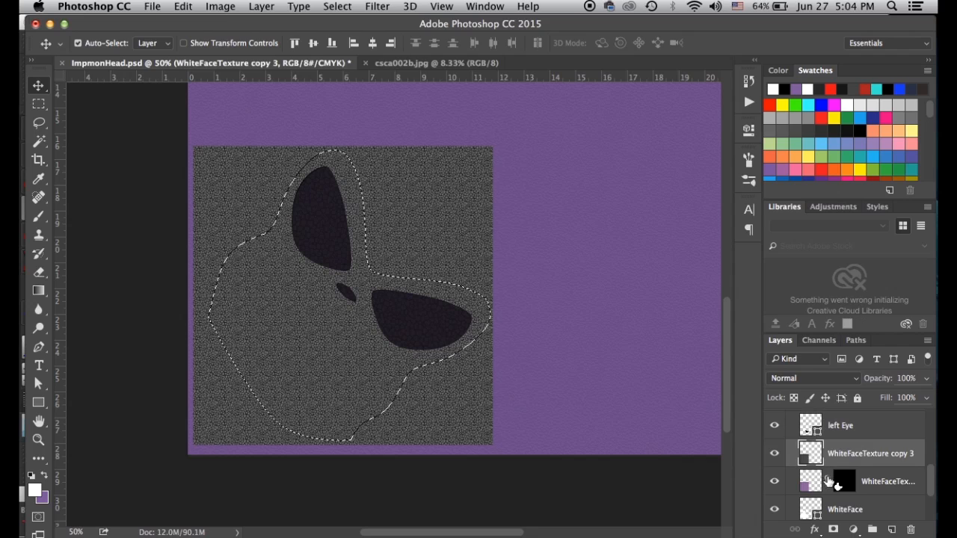
pyautogui.click(833, 528)
pyautogui.moveTo(811, 482); pyautogui.dragTo(911, 529)
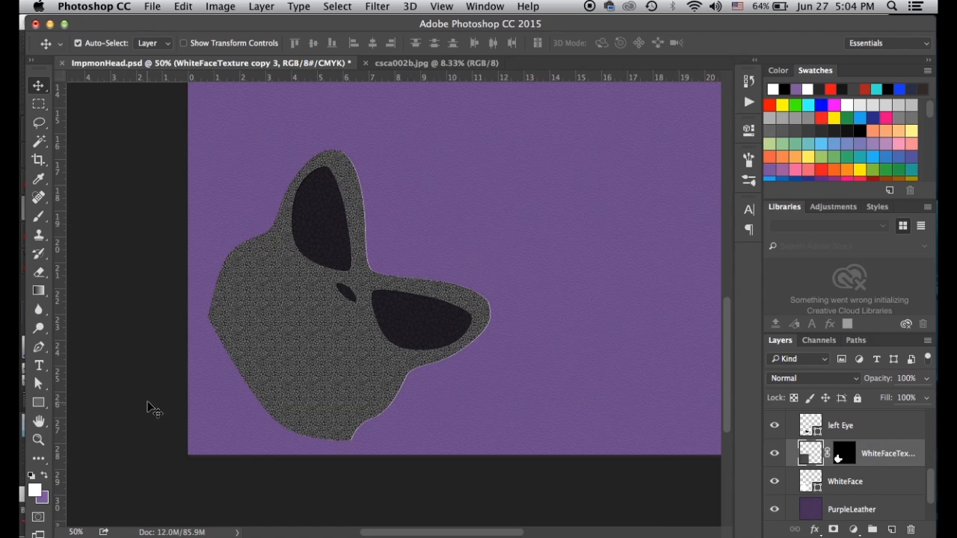
# Hide the WhiteFaceTexture, nose, both eye, textured face, WhiteFace and PurpleLeather layers
pyautogui.scroll(-2, 797, 479)
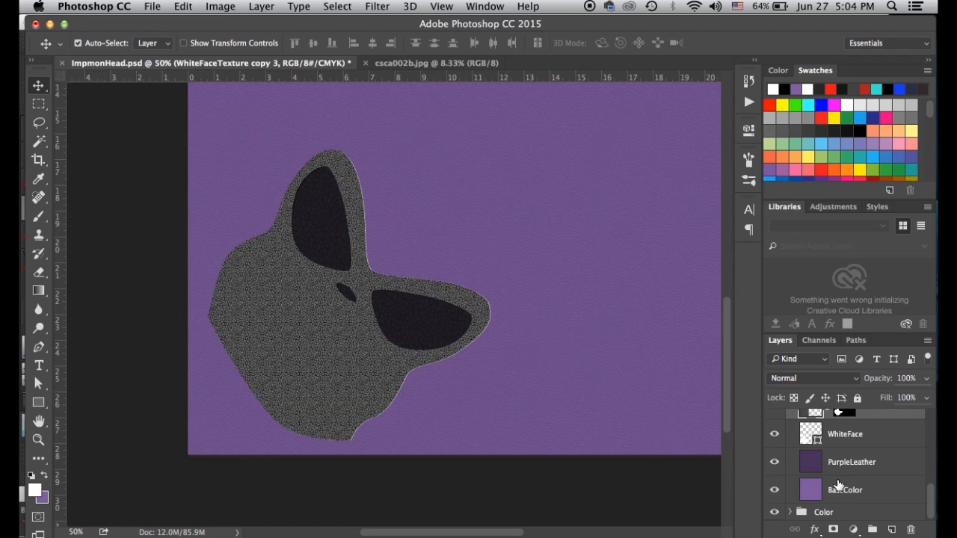
pyautogui.scroll(10, 778, 479)
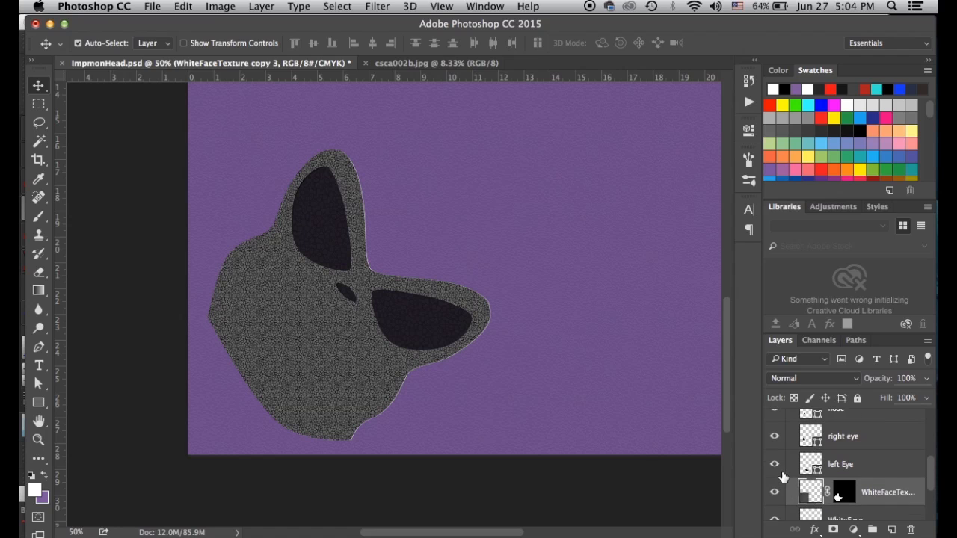
pyautogui.scroll(1, 804, 433)
pyautogui.scroll(1, 789, 456)
pyautogui.click(775, 440)
pyautogui.click(775, 467)
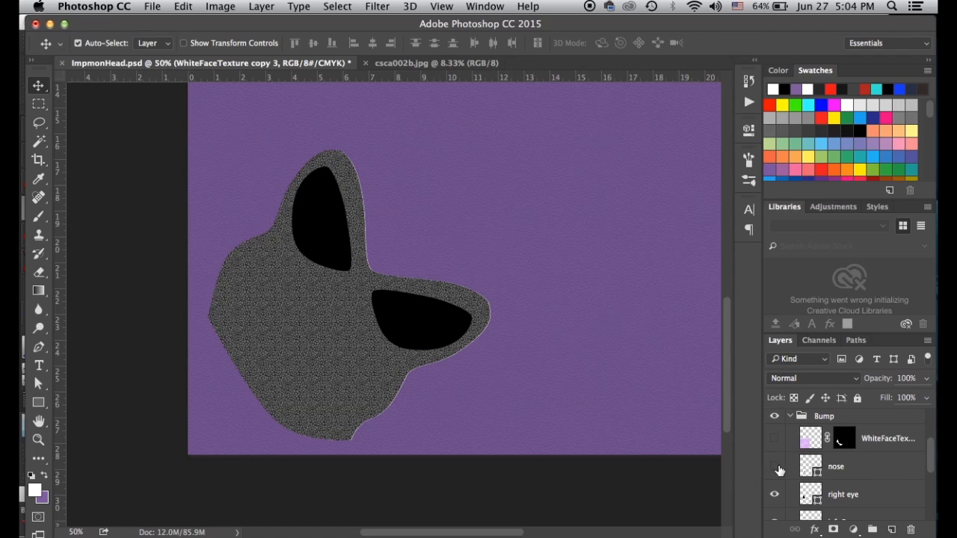
pyautogui.scroll(-1, 779, 474)
pyautogui.click(775, 496)
pyautogui.scroll(-3, 774, 496)
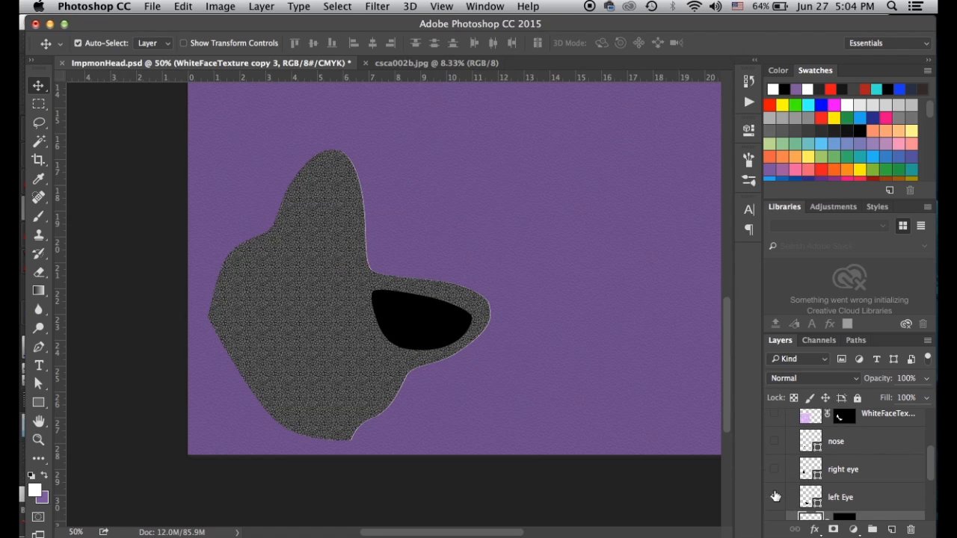
pyautogui.click(774, 495)
pyautogui.scroll(-5, 775, 490)
pyautogui.click(775, 467)
pyautogui.scroll(-3, 774, 472)
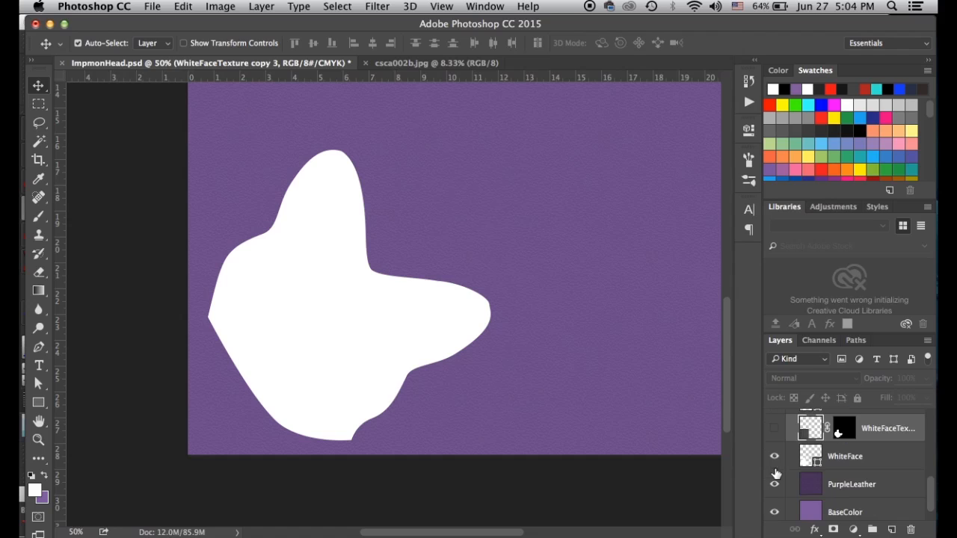
pyautogui.click(775, 456)
pyautogui.click(776, 485)
pyautogui.scroll(-2, 776, 486)
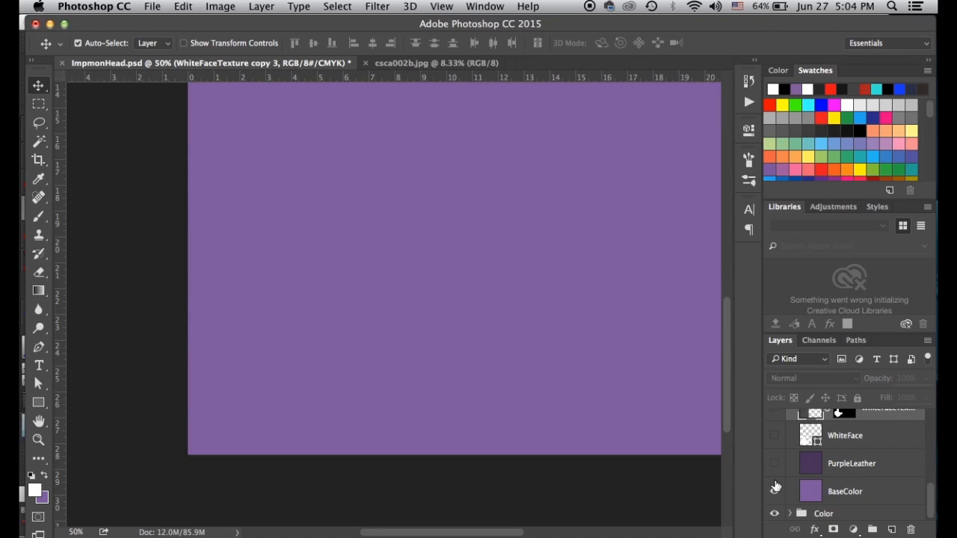
# Fill the BaseColor layer with 50% Gray and show PurpleLeather again
pyautogui.click(812, 496)
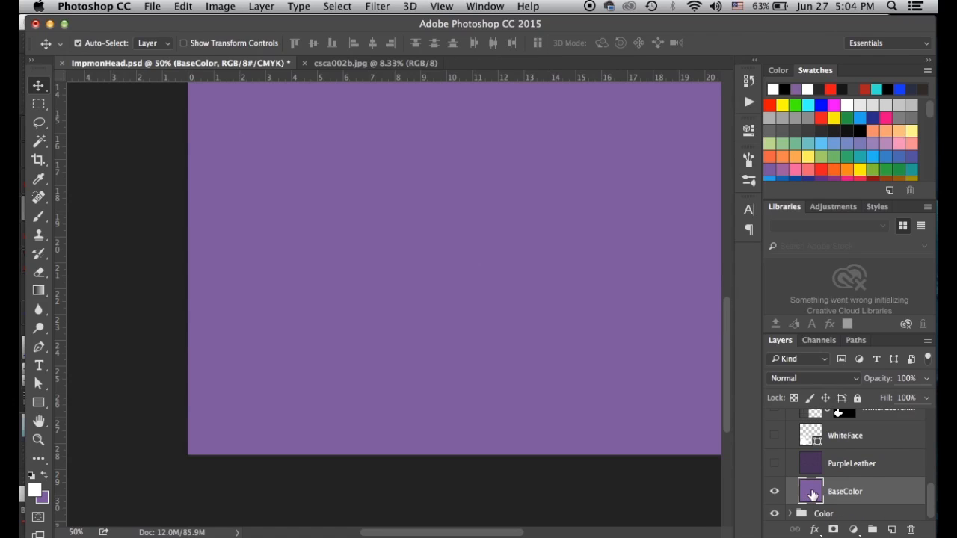
pyautogui.click(148, 9)
pyautogui.moveTo(232, 221)
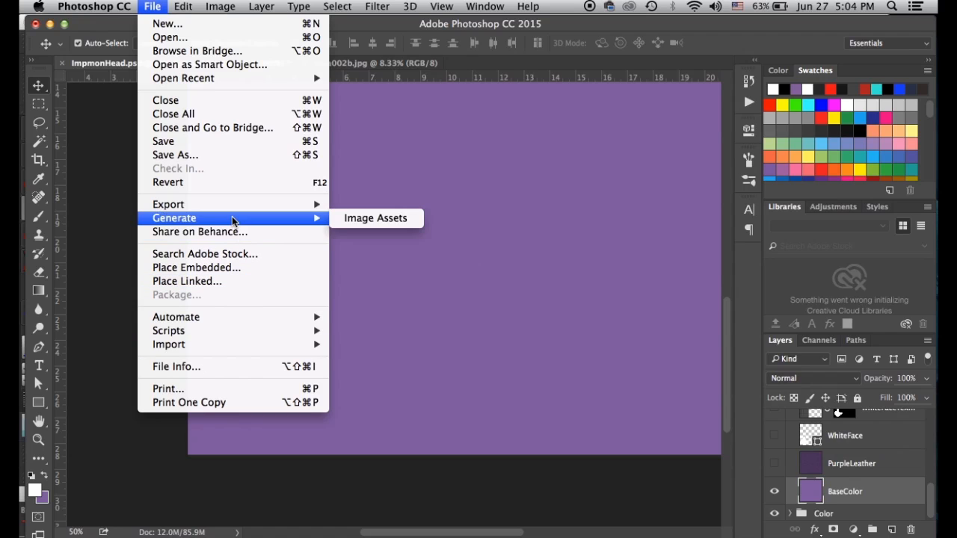
pyautogui.moveTo(183, 6)
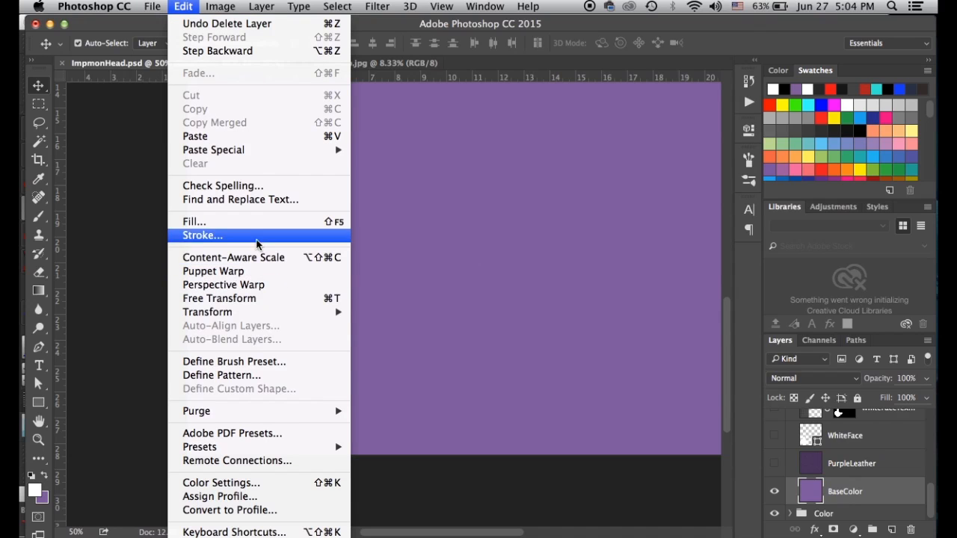
pyautogui.click(258, 222)
pyautogui.click(471, 195)
pyautogui.press('Return')
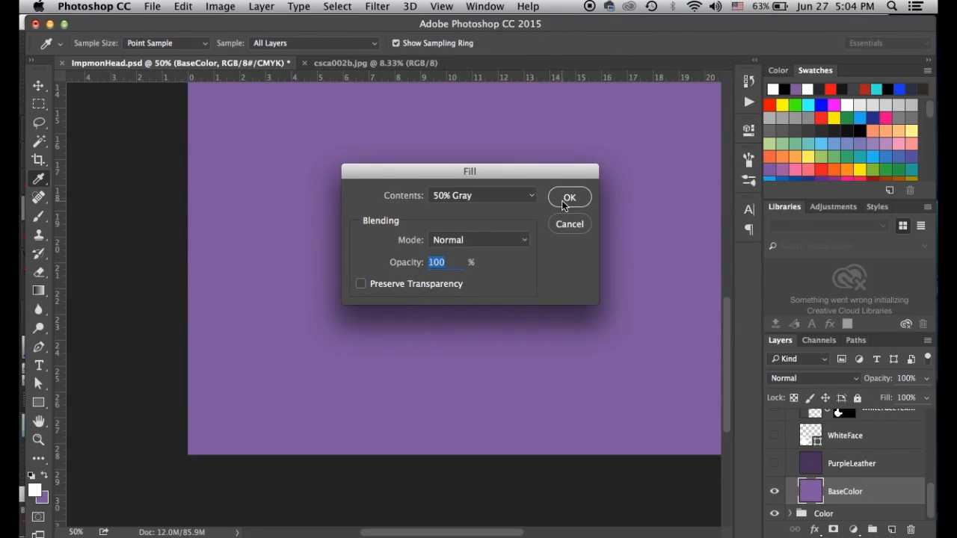
pyautogui.click(570, 196)
pyautogui.press('v')
pyautogui.click(774, 464)
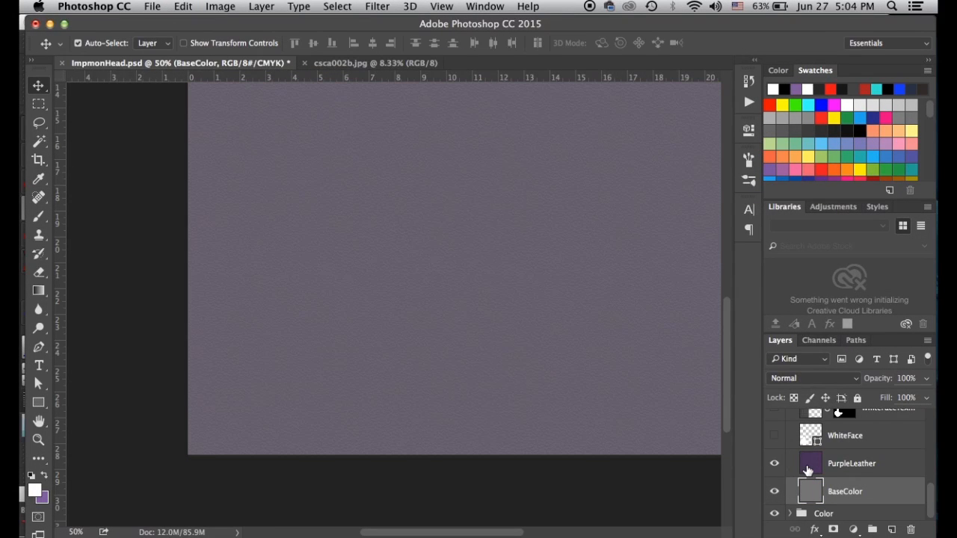
# Desaturate the PurpleLeather layer to grey leather and set its opacity to 80%
pyautogui.click(807, 470)
pyautogui.press('3')
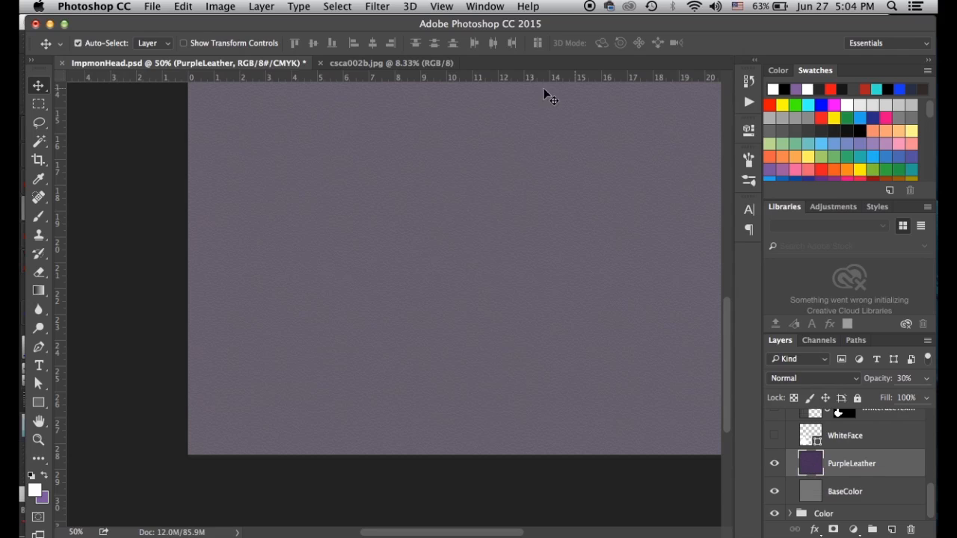
pyautogui.click(212, 6)
pyautogui.moveTo(232, 45)
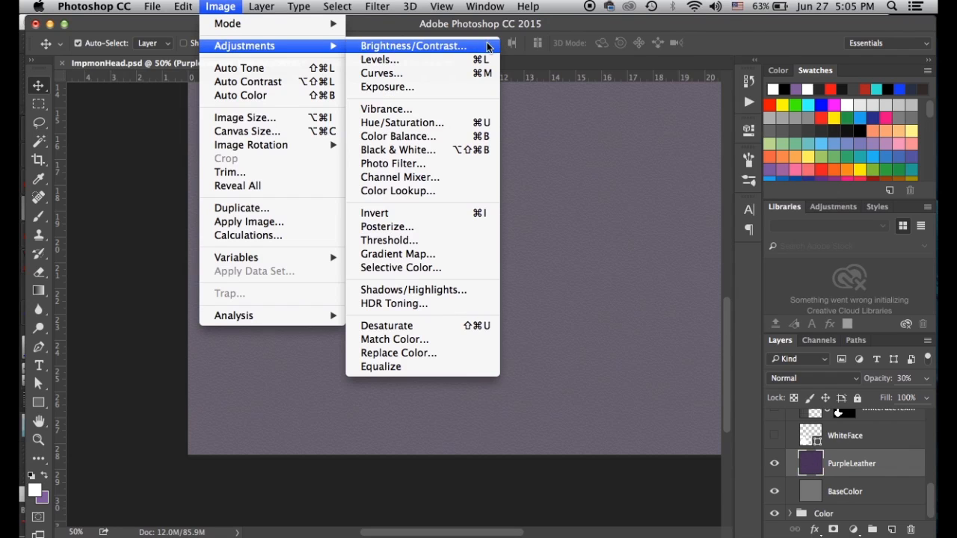
pyautogui.click(407, 326)
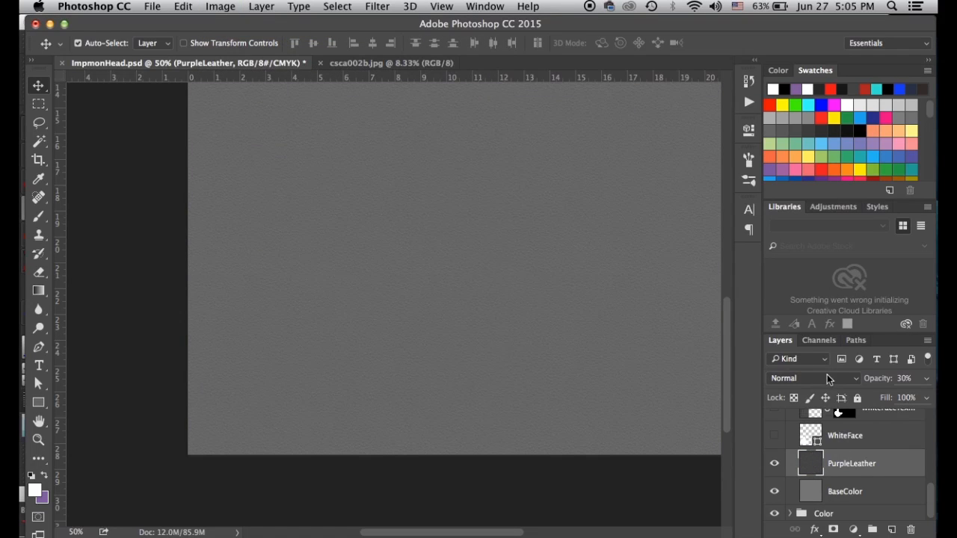
pyautogui.press('5')
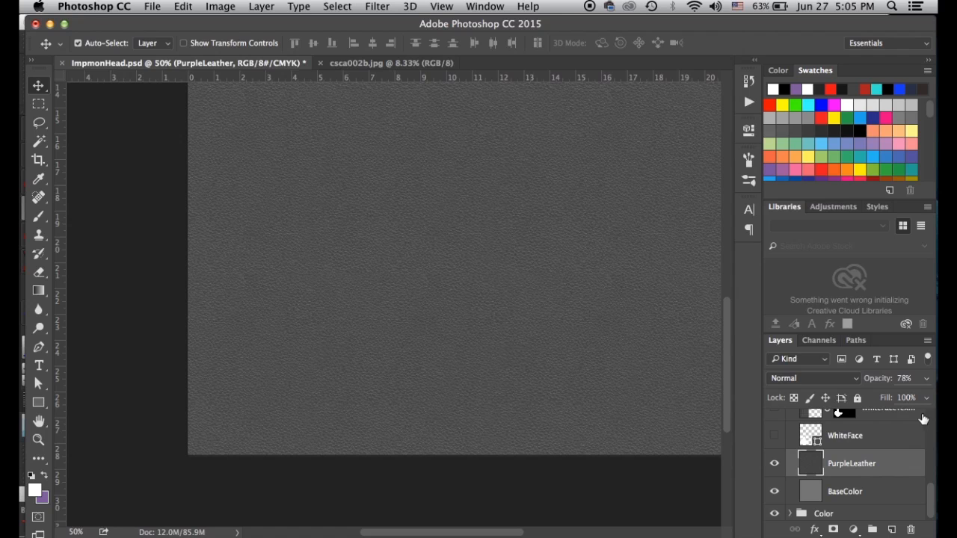
pyautogui.press('0')
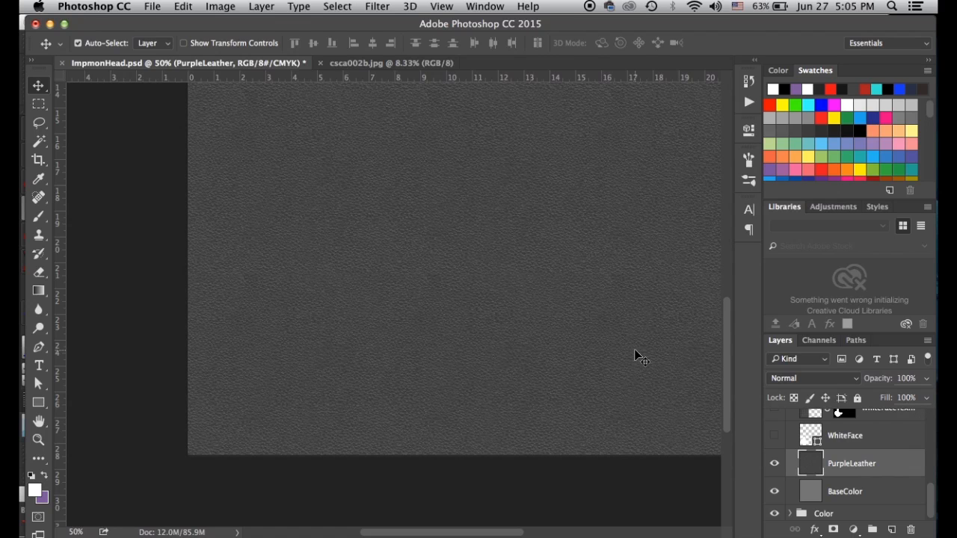
pyautogui.press('8')
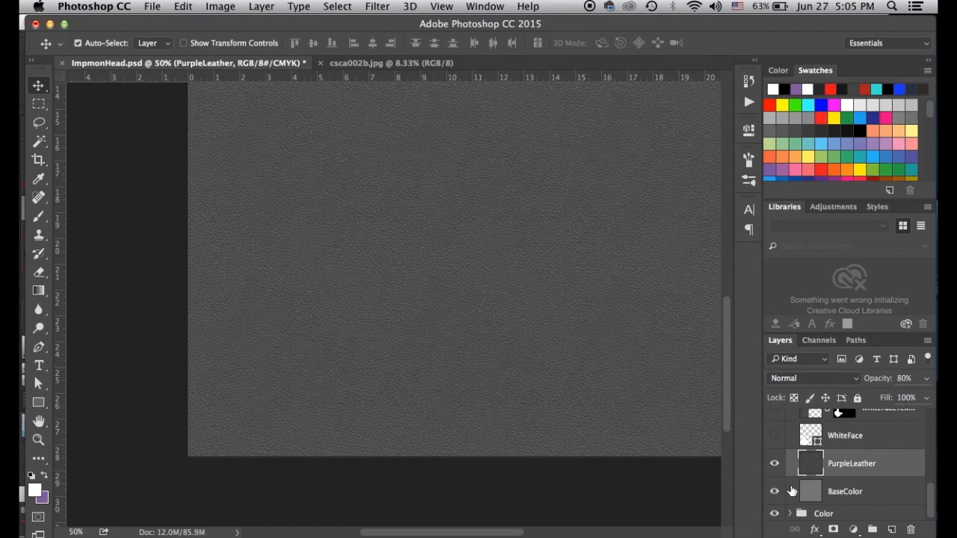
pyautogui.scroll(3, 834, 448)
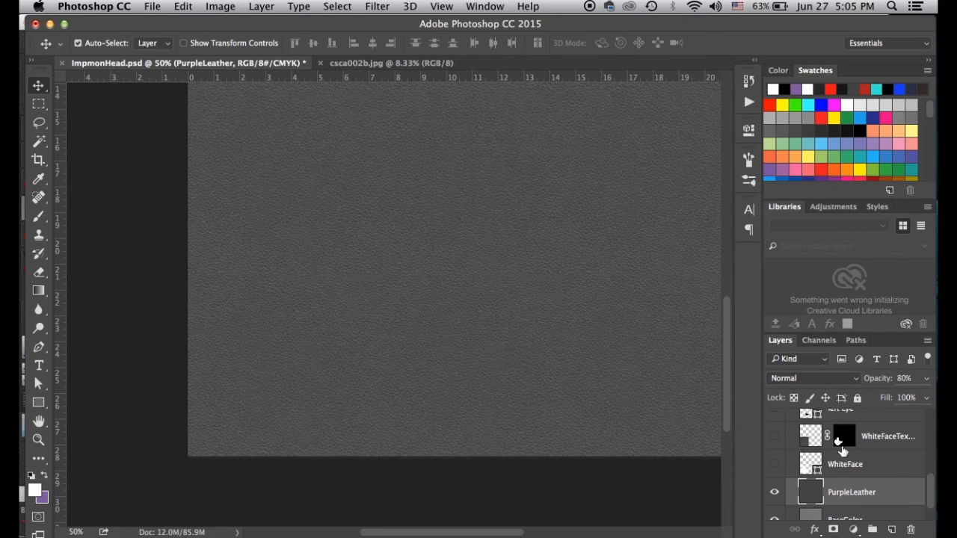
# Reveal and inspect WhiteFaceTexture copy 3 up close, then delete the WhiteFace layer
pyautogui.click(774, 449)
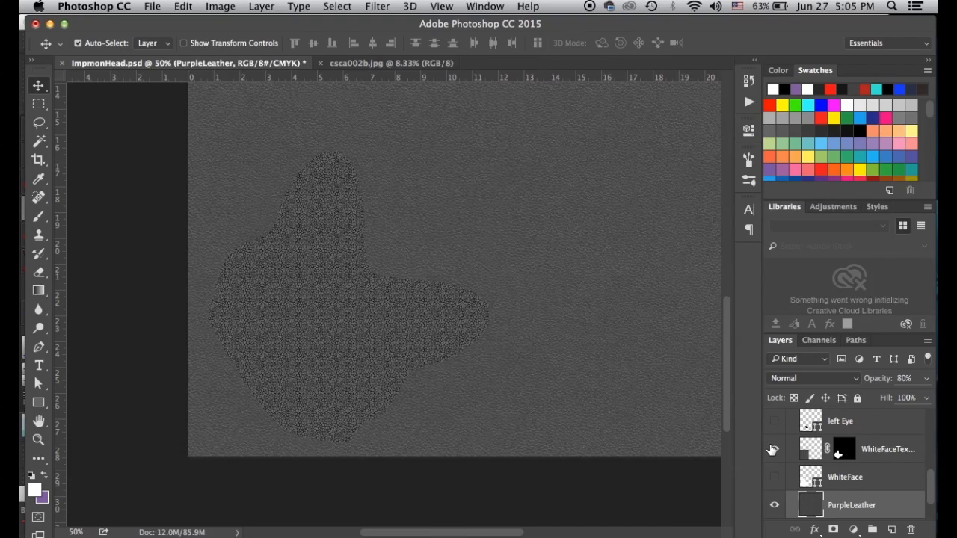
pyautogui.click(811, 452)
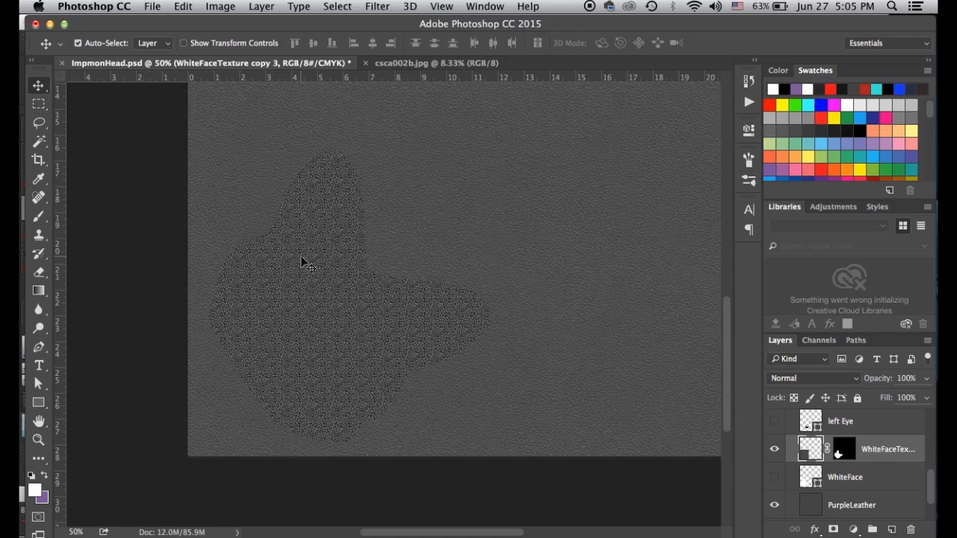
pyautogui.press('super+equal')
pyautogui.press('super+equal')
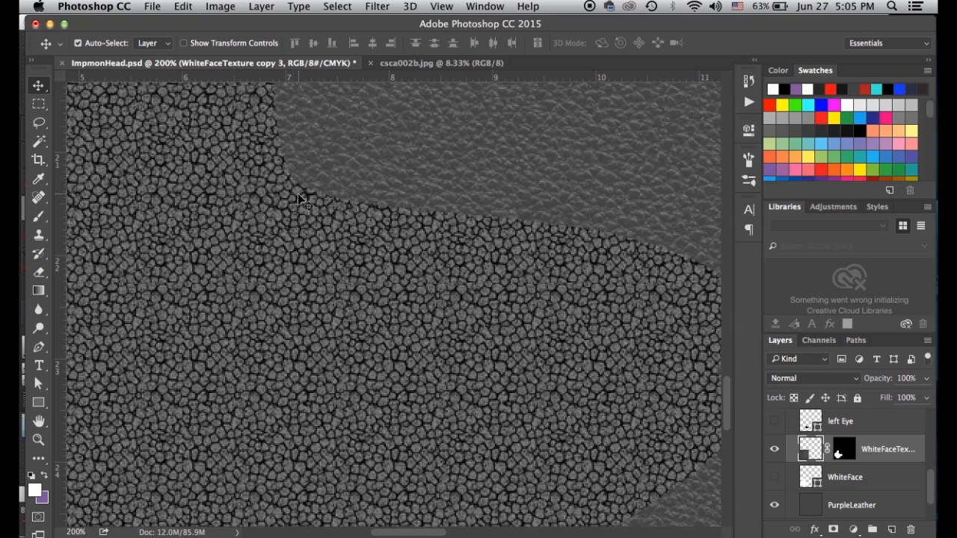
pyautogui.scroll(-3, 629, 357)
pyautogui.scroll(5, 630, 357)
pyautogui.press('super+minus')
pyautogui.press('super+minus')
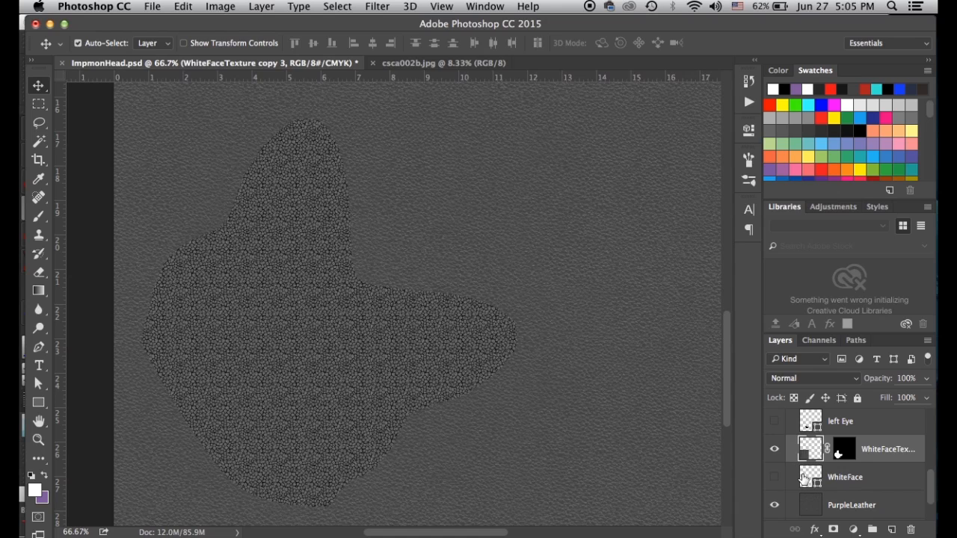
pyautogui.moveTo(803, 477); pyautogui.dragTo(911, 530)
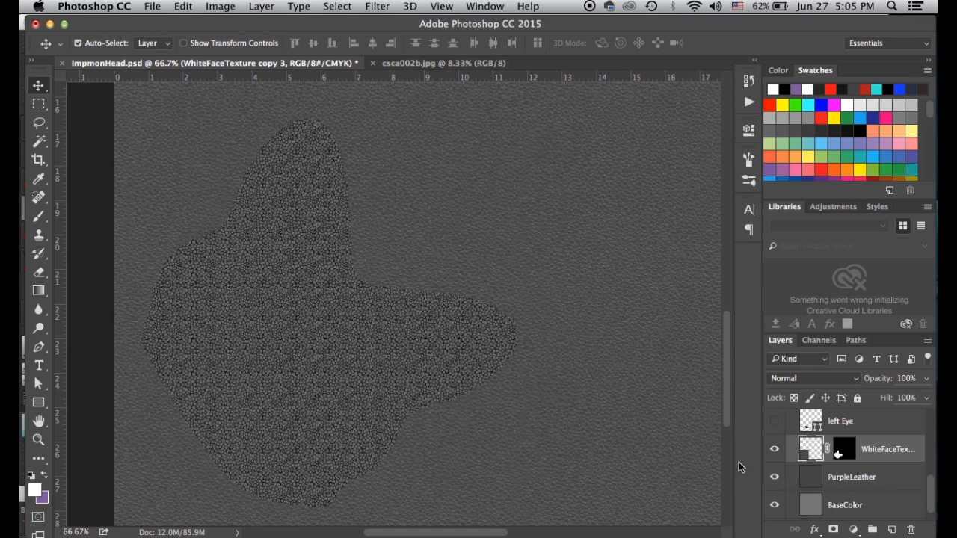
# Duplicate WhiteFaceTexture copy 3, hide the original, and set the copy's Levels output black to 70
pyautogui.moveTo(812, 455); pyautogui.dragTo(893, 529)
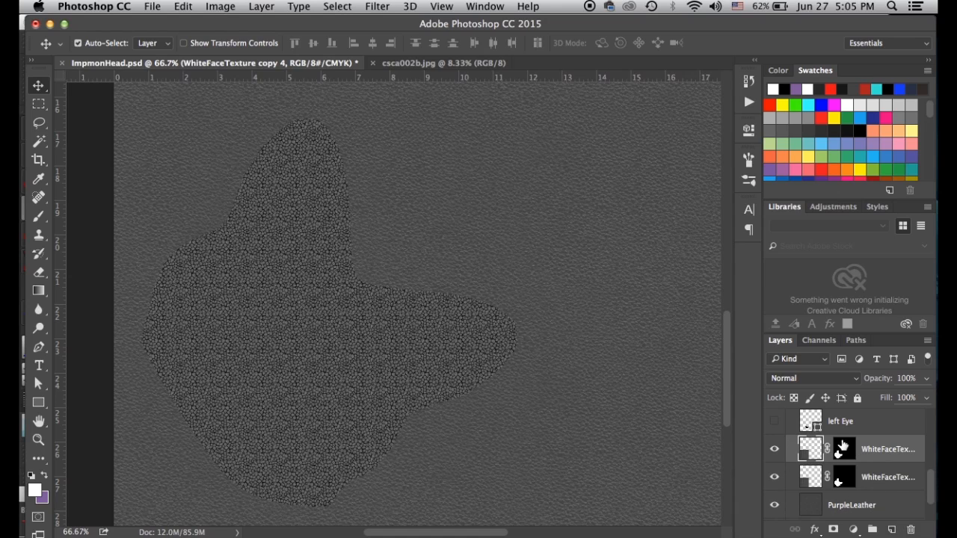
pyautogui.click(775, 477)
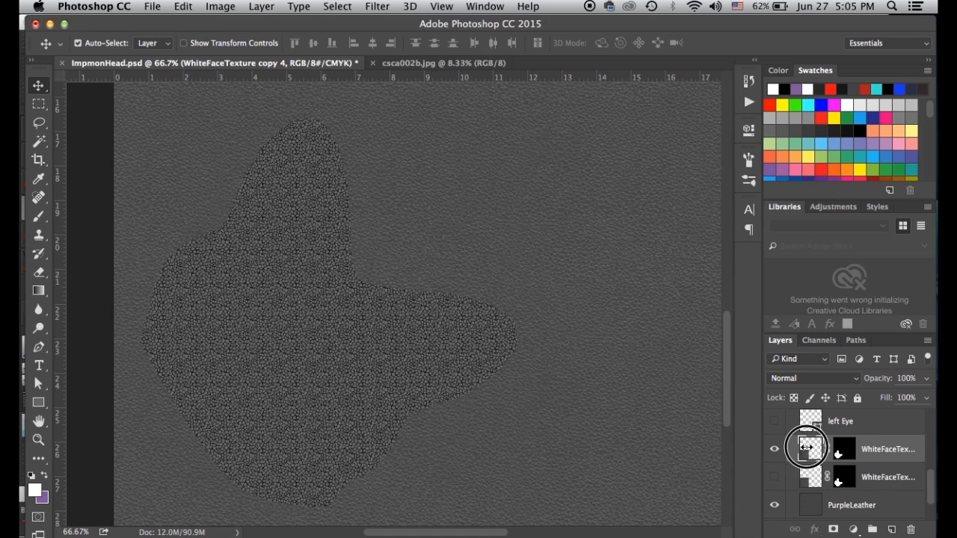
pyautogui.press('super+l')
pyautogui.moveTo(586, 309); pyautogui.dragTo(629, 307)
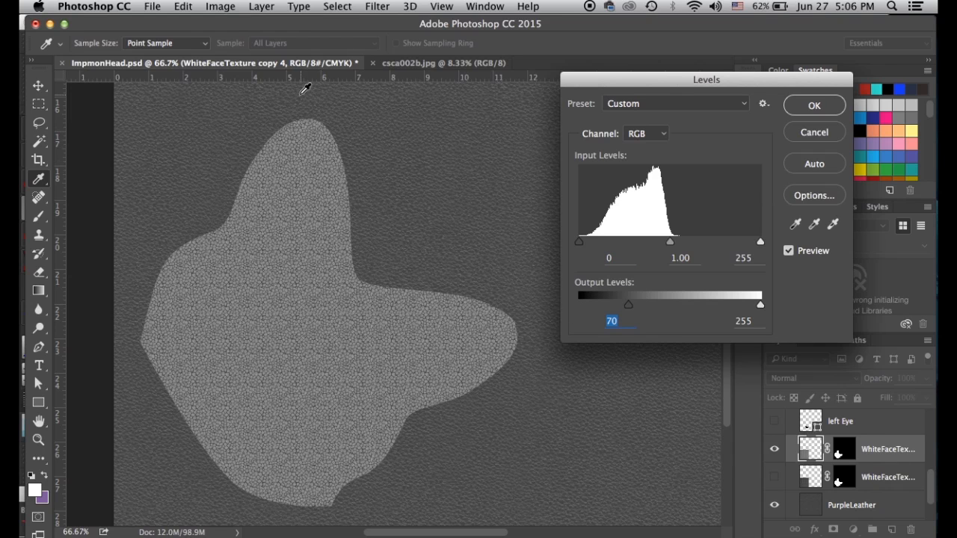
# Apply the output-black-70 Levels brightening to WhiteFaceTexture copy 4
pyautogui.click(824, 110)
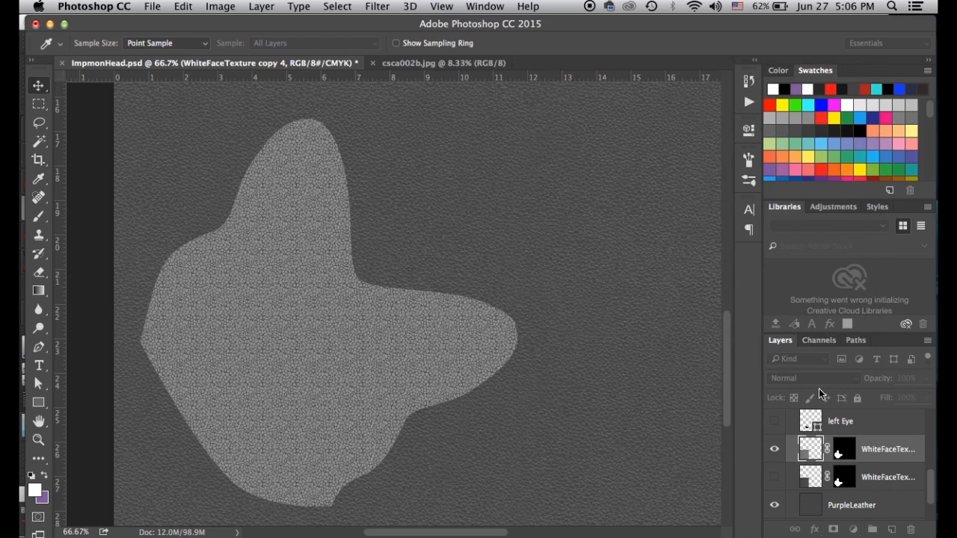
pyautogui.press('v')
pyautogui.scroll(1, 804, 480)
pyautogui.scroll(2, 804, 480)
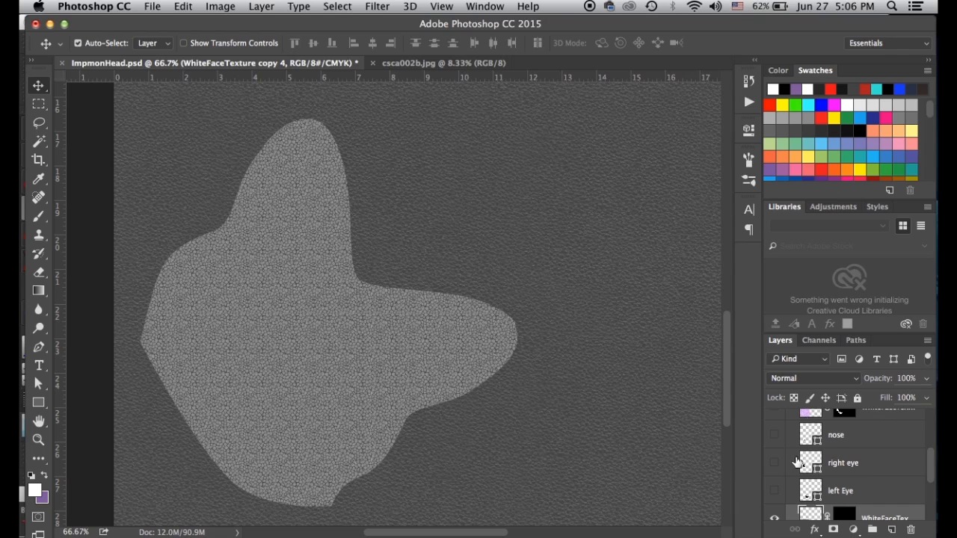
pyautogui.scroll(1, 797, 460)
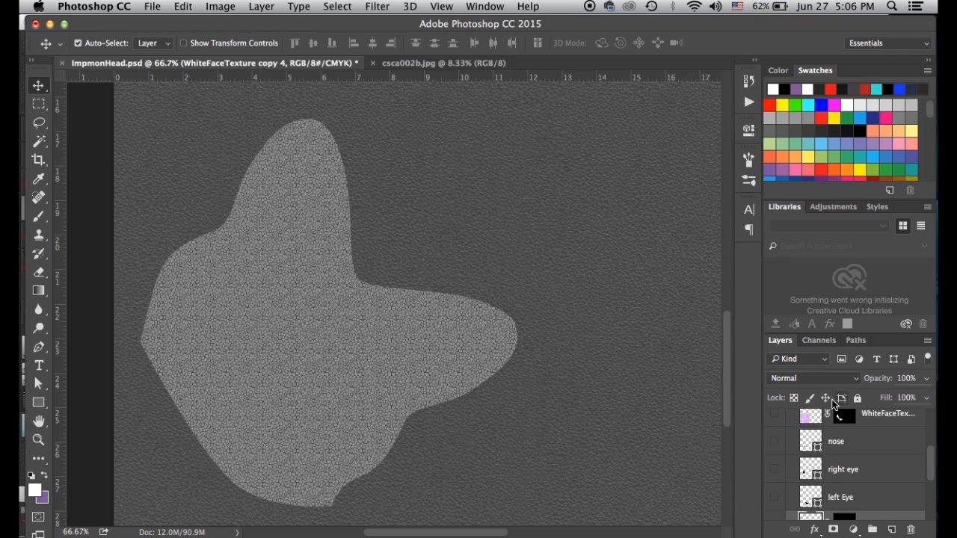
pyautogui.scroll(1, 793, 434)
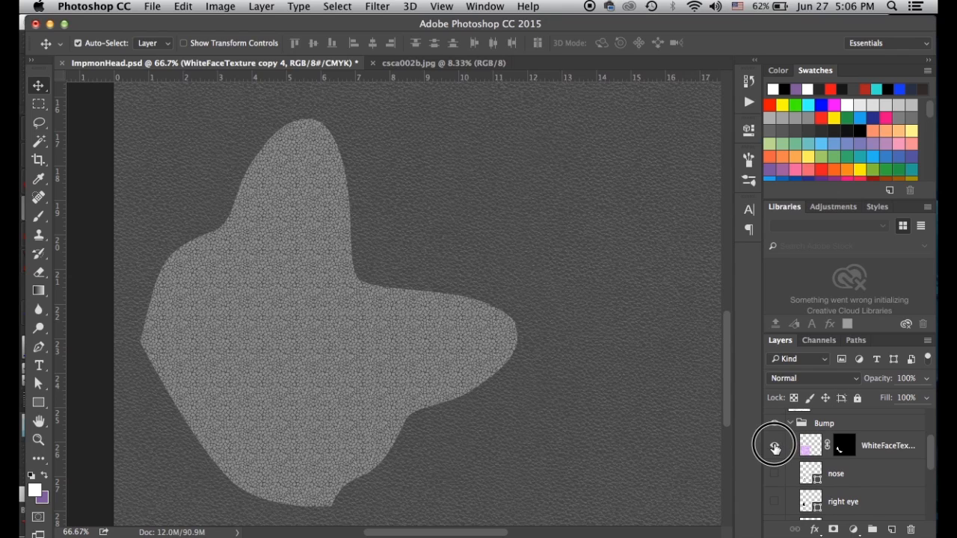
# Show and select WhiteFaceTexture copy 2 in Bump, desaturate it, and bring up Levels
pyautogui.click(775, 445)
pyautogui.click(807, 448)
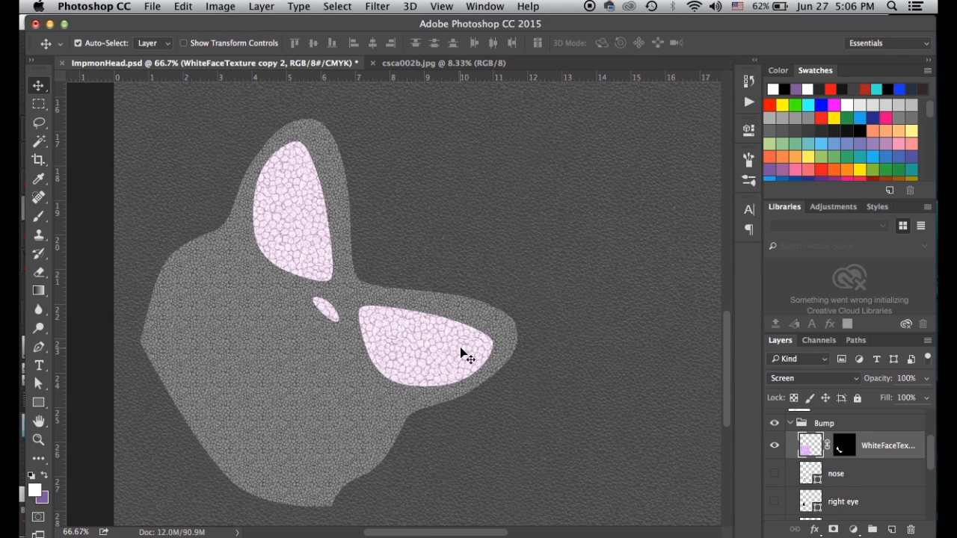
pyautogui.click(814, 444)
pyautogui.press('super+shift+u')
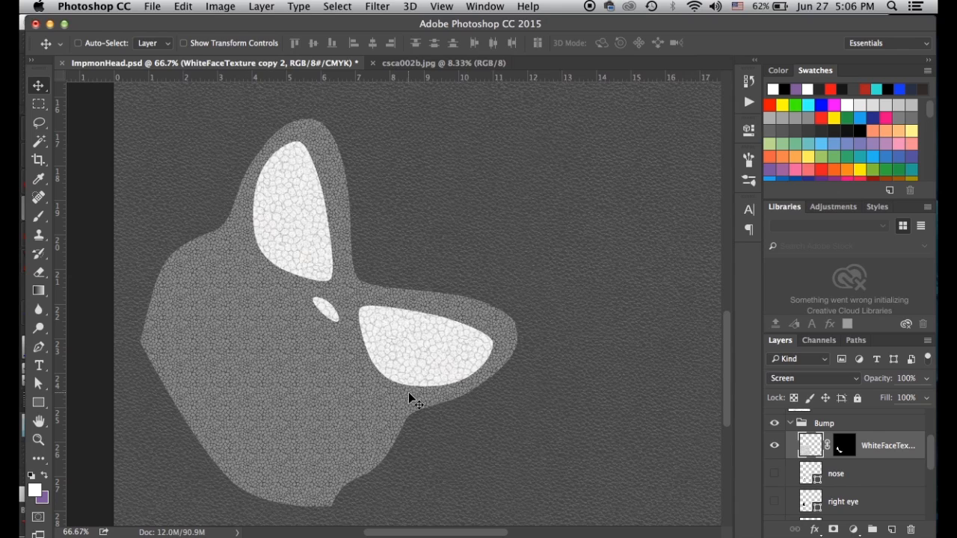
pyautogui.press('super+l')
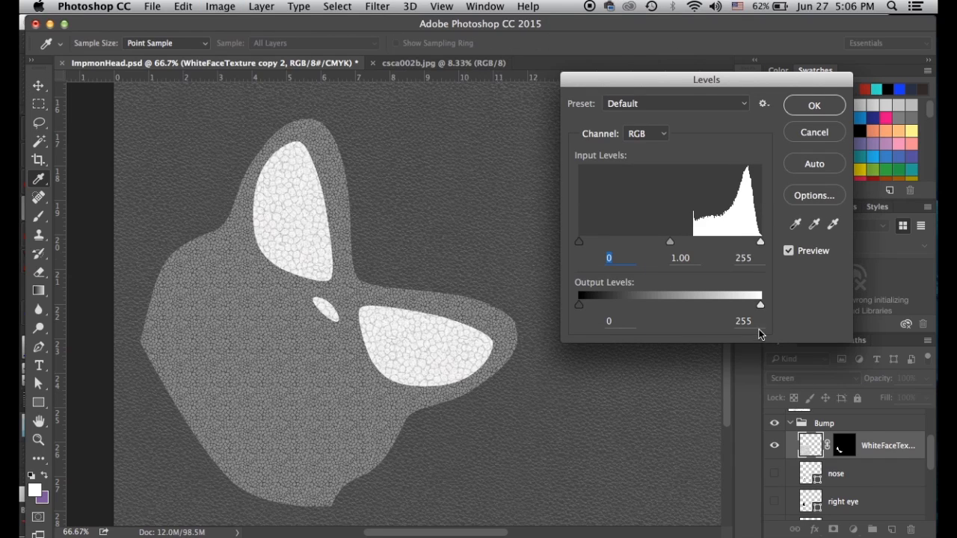
# Cap WhiteFaceTexture copy 2's output white at 233 and switch its blend mode from Screen to Normal
pyautogui.moveTo(761, 311)
pyautogui.mouseDown()
pyautogui.moveTo(658, 316)
pyautogui.moveTo(745, 321)
pyautogui.mouseUp()
pyautogui.click(821, 102)
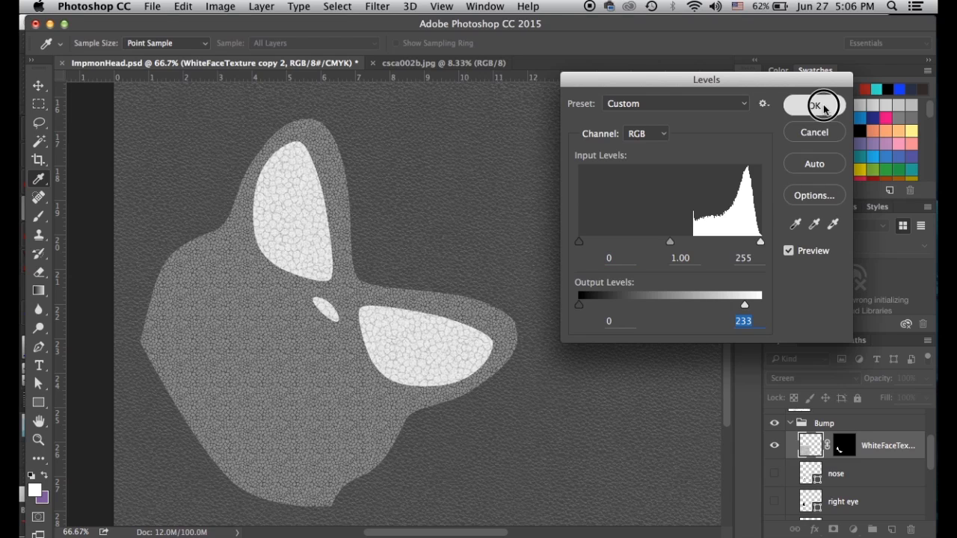
pyautogui.click(786, 380)
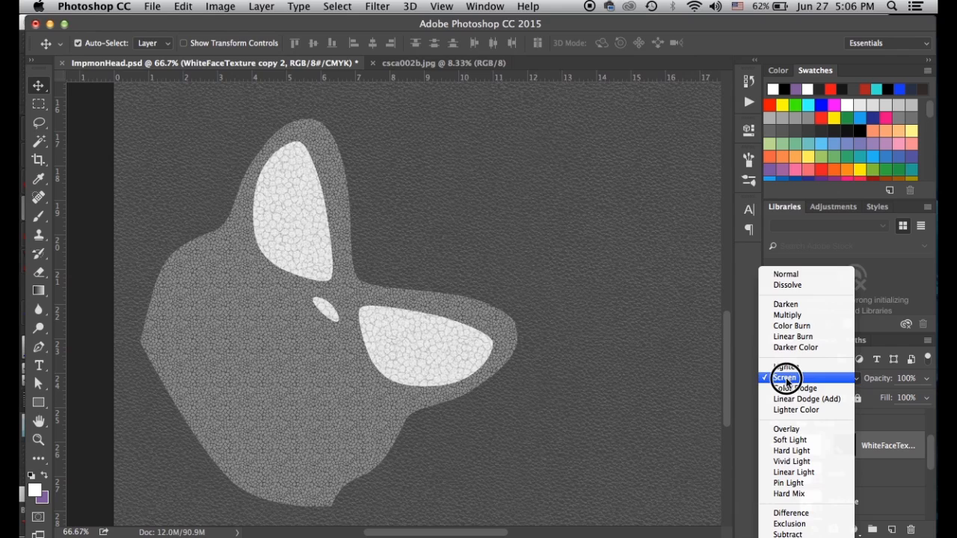
pyautogui.click(798, 273)
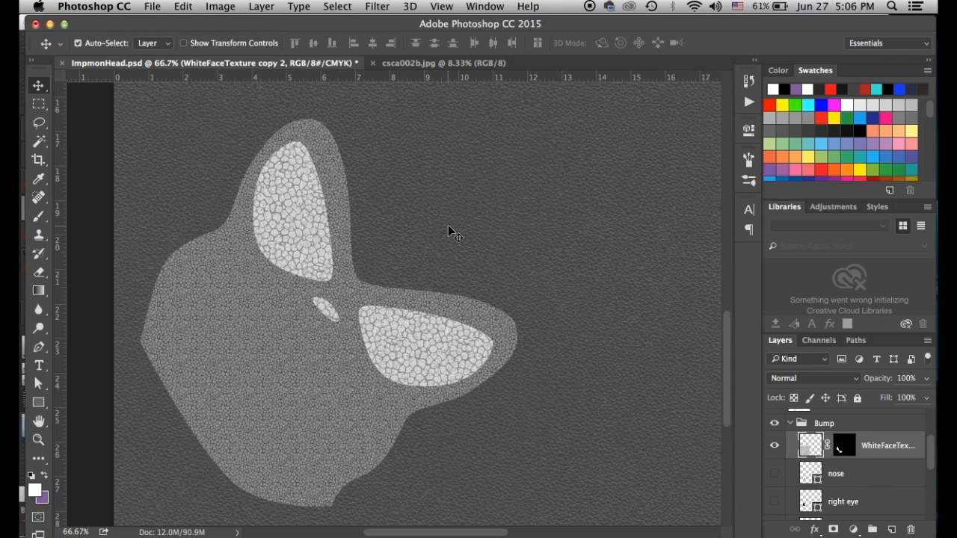
pyautogui.press('super+minus')
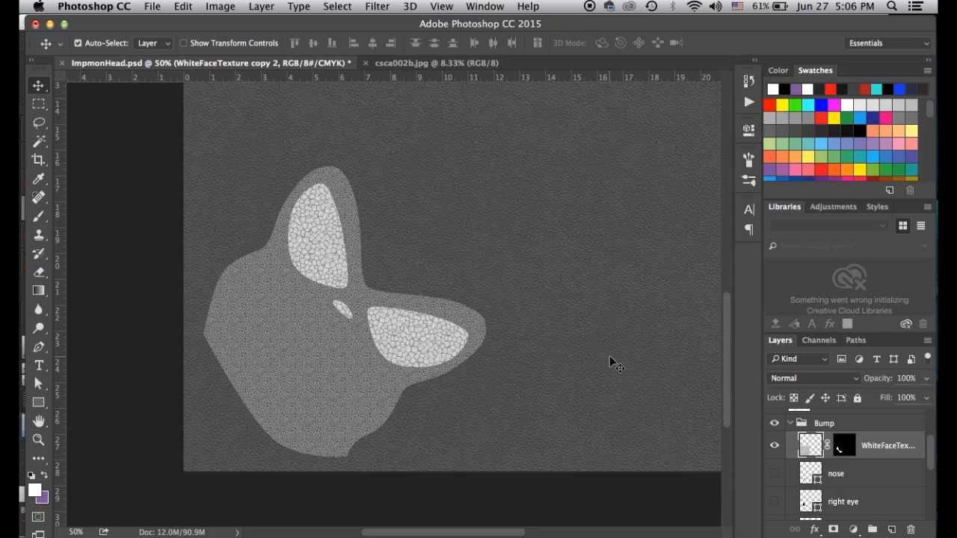
# Save the PSD, then hide Bump and export the colour art as JPEG over ImpmonHeadColor.jpg
pyautogui.click(793, 424)
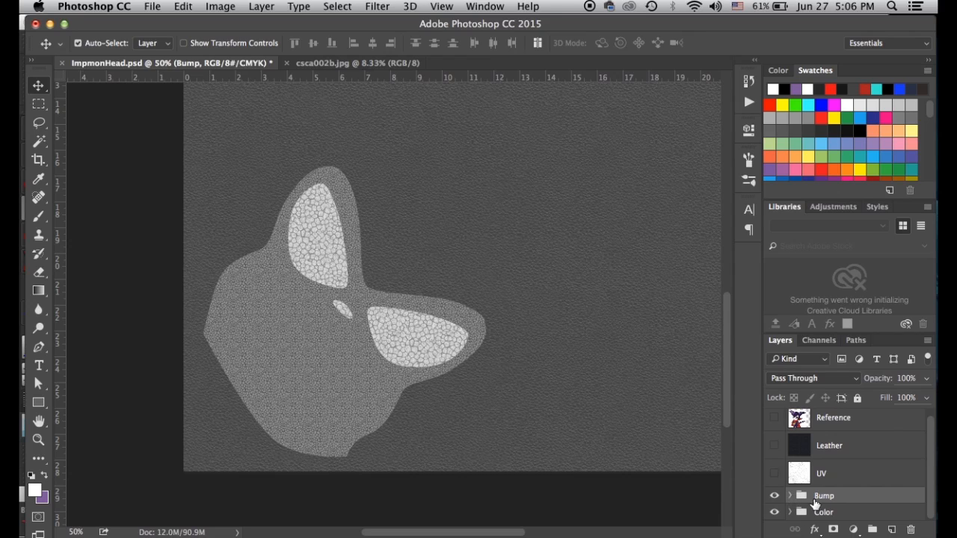
pyautogui.press('super+s')
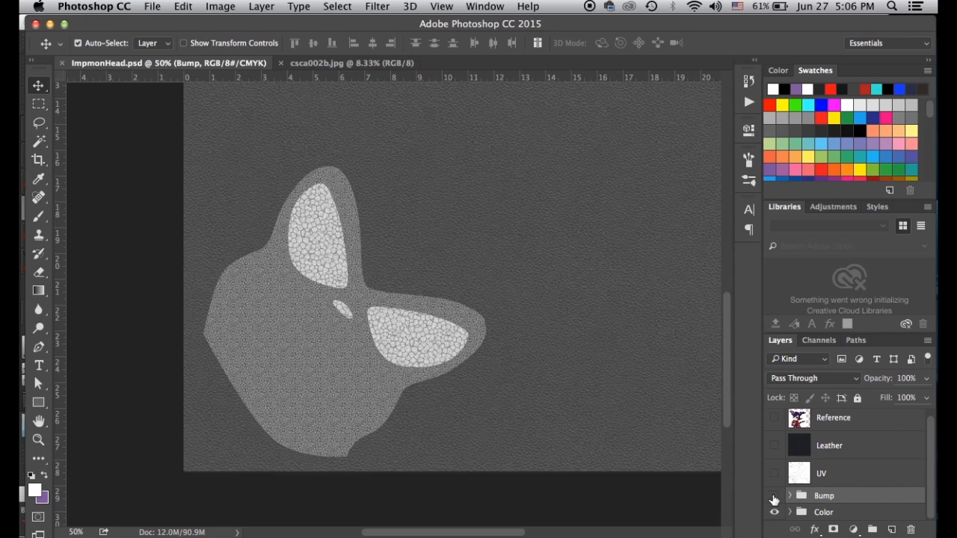
pyautogui.click(774, 496)
pyautogui.press('super+shift+s')
pyautogui.click(438, 346)
pyautogui.click(407, 425)
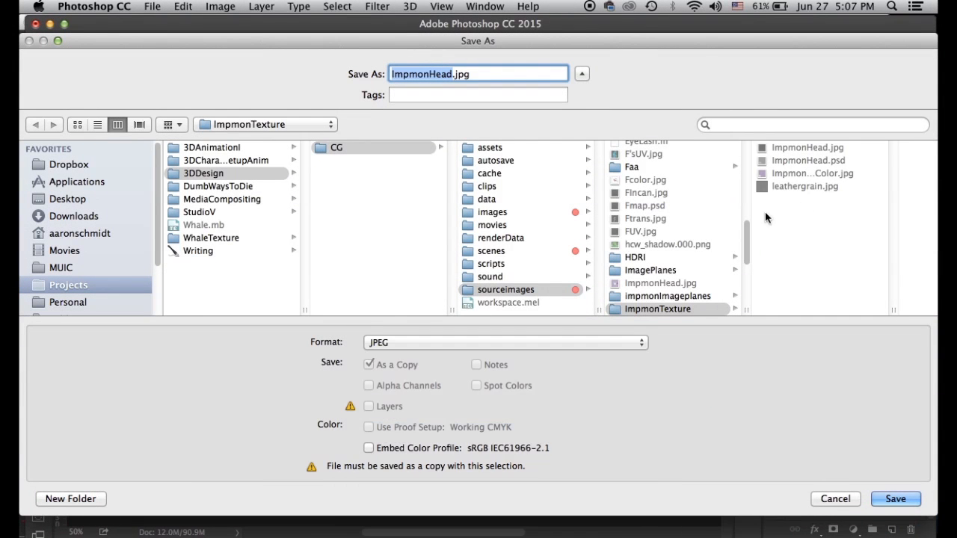
pyautogui.click(816, 174)
pyautogui.click(884, 498)
pyautogui.click(572, 135)
pyautogui.click(564, 188)
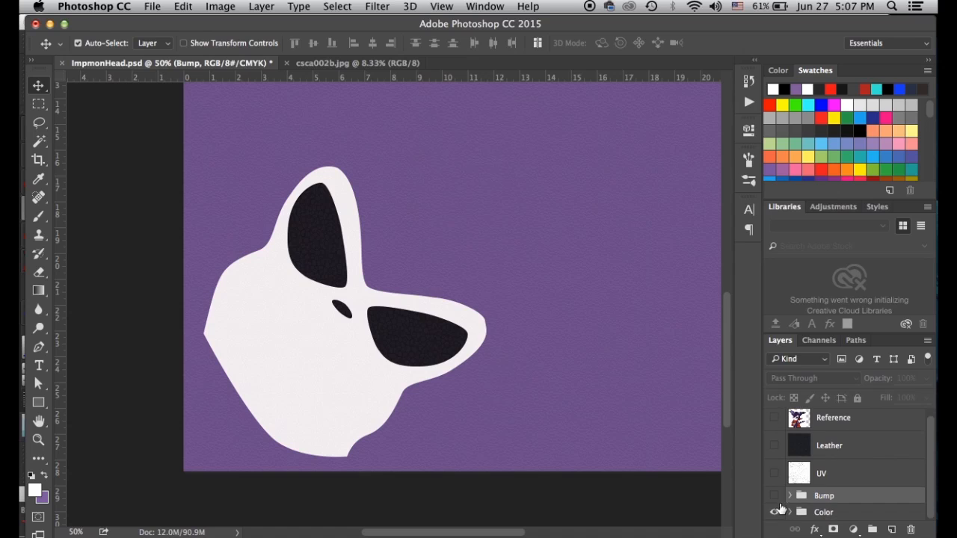
# Show Bump again and save a JPEG copy named ImpmonHeadBump.jpg at quality 12, Maximum
pyautogui.click(774, 496)
pyautogui.press('super+shift+s')
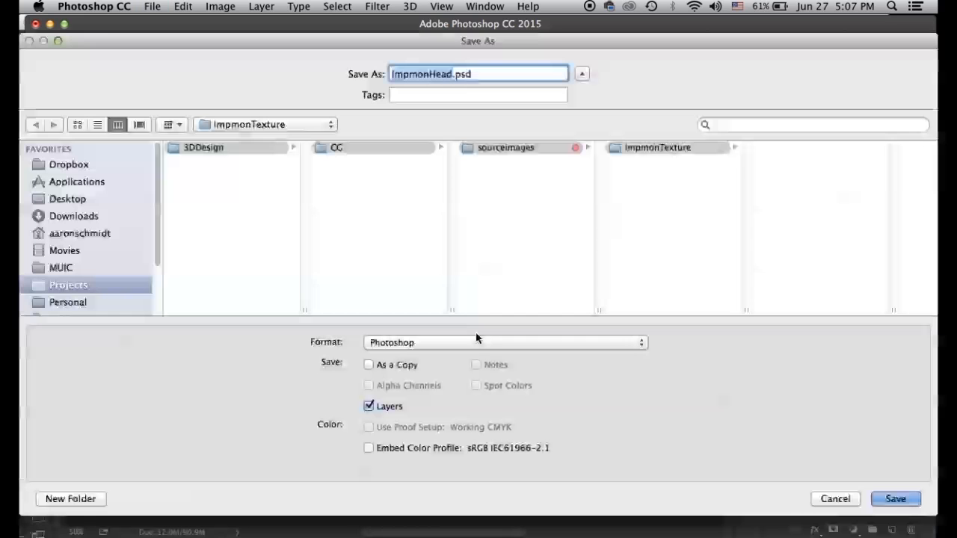
pyautogui.click(446, 342)
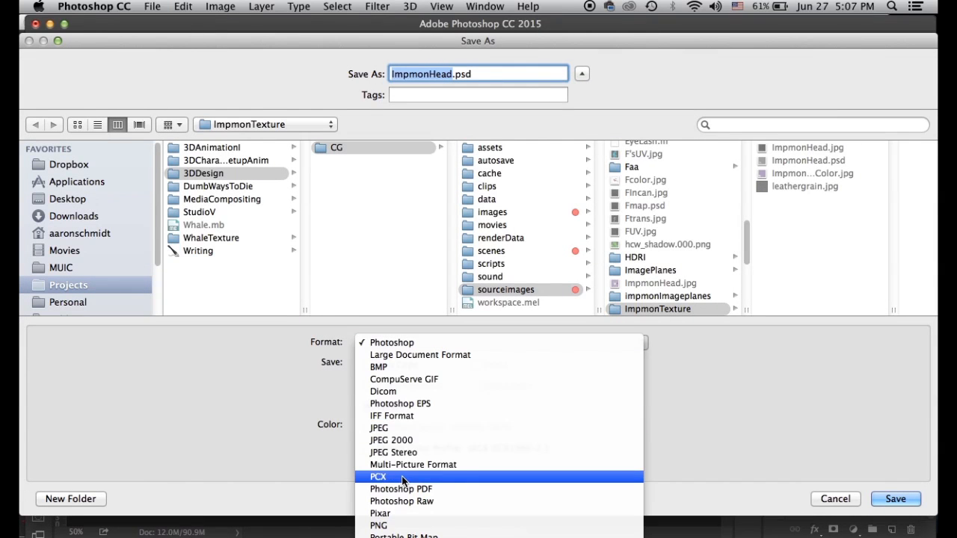
pyautogui.click(400, 427)
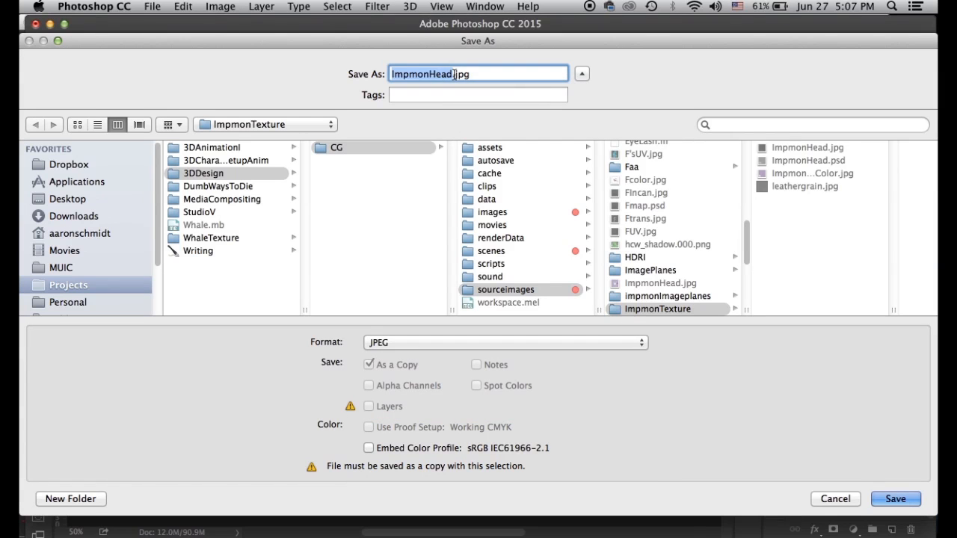
pyautogui.click(454, 74)
pyautogui.write('Bump')
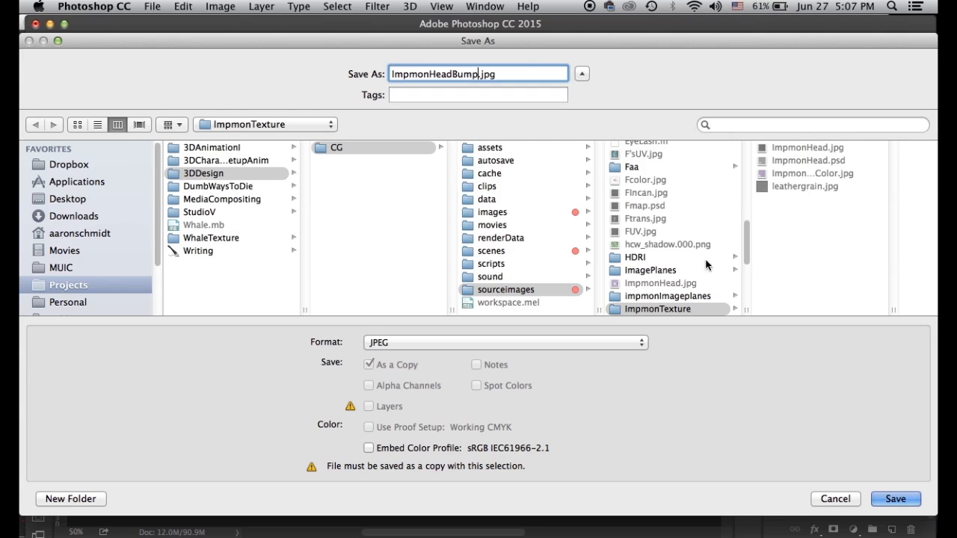
pyautogui.press('Return')
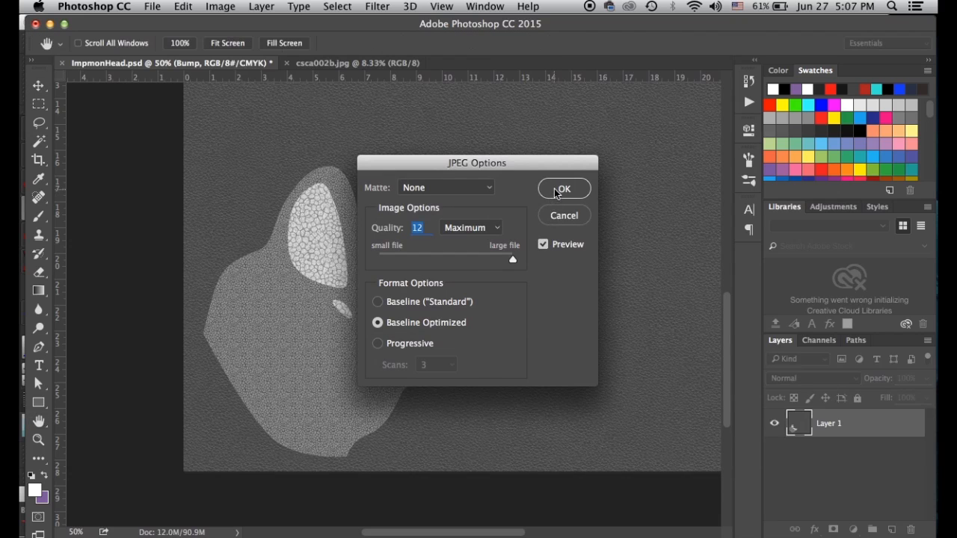
pyautogui.click(562, 189)
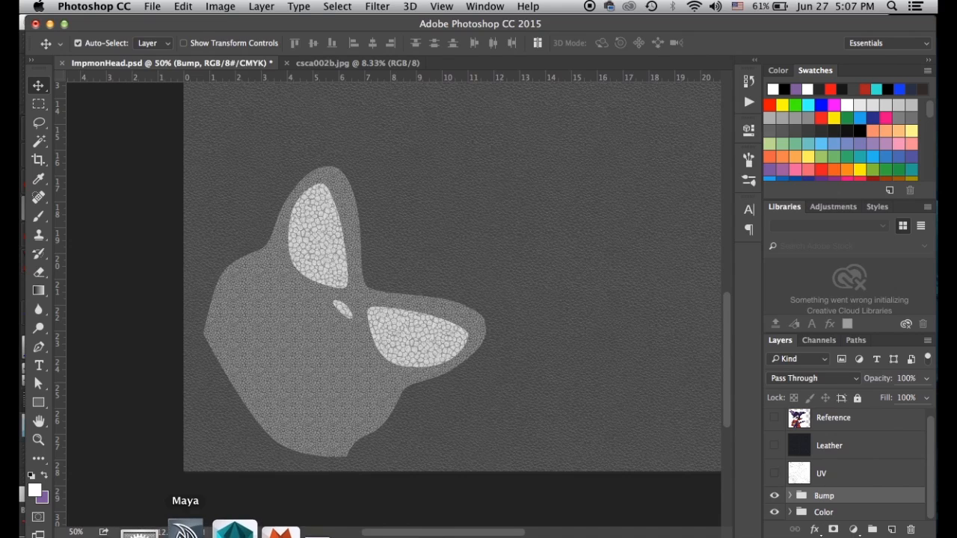
# Back in Maya, select the impmonHead_MIA material and expand its bump settings
pyautogui.click(190, 527)
pyautogui.moveTo(510, 498); pyautogui.dragTo(625, 50)
pyautogui.click(604, 323)
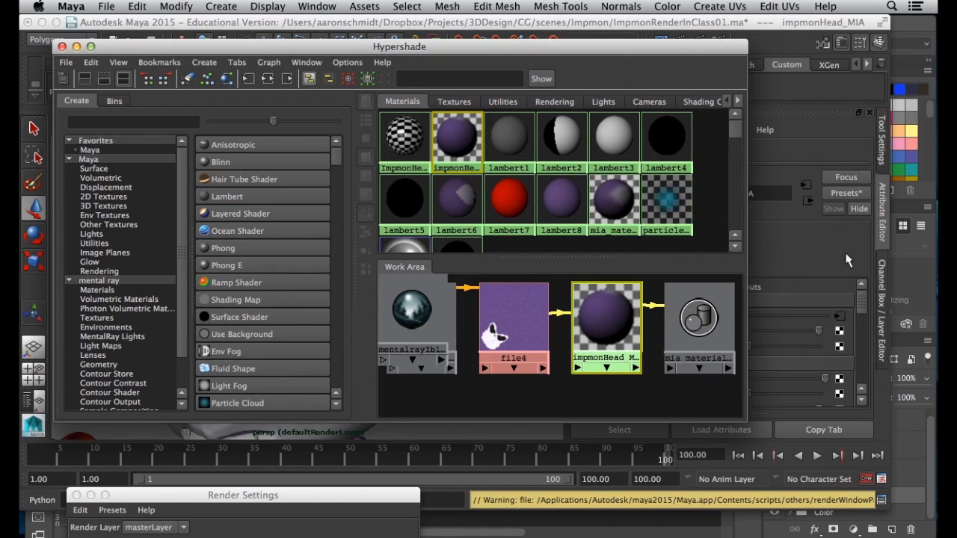
pyautogui.moveTo(688, 56); pyautogui.dragTo(412, 84)
pyautogui.scroll(-6, 639, 332)
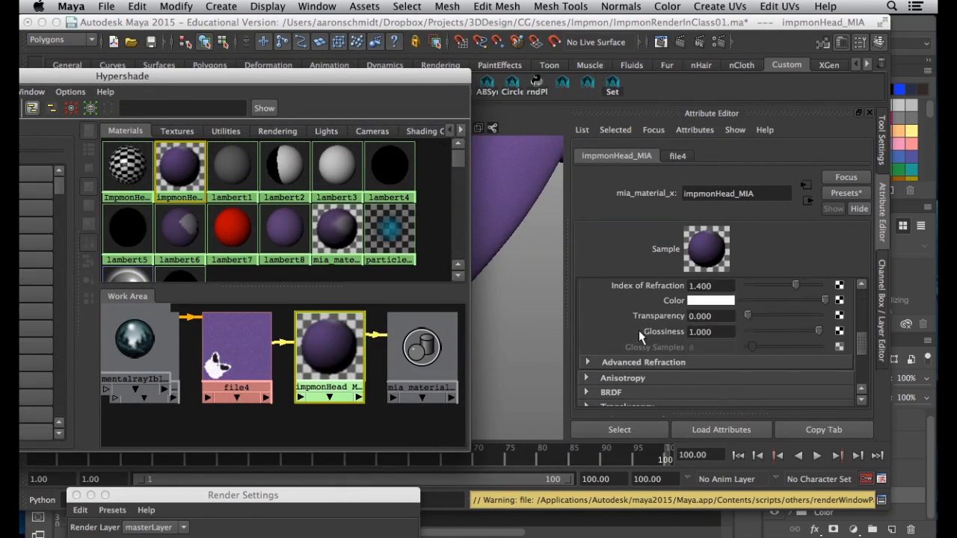
pyautogui.click(624, 376)
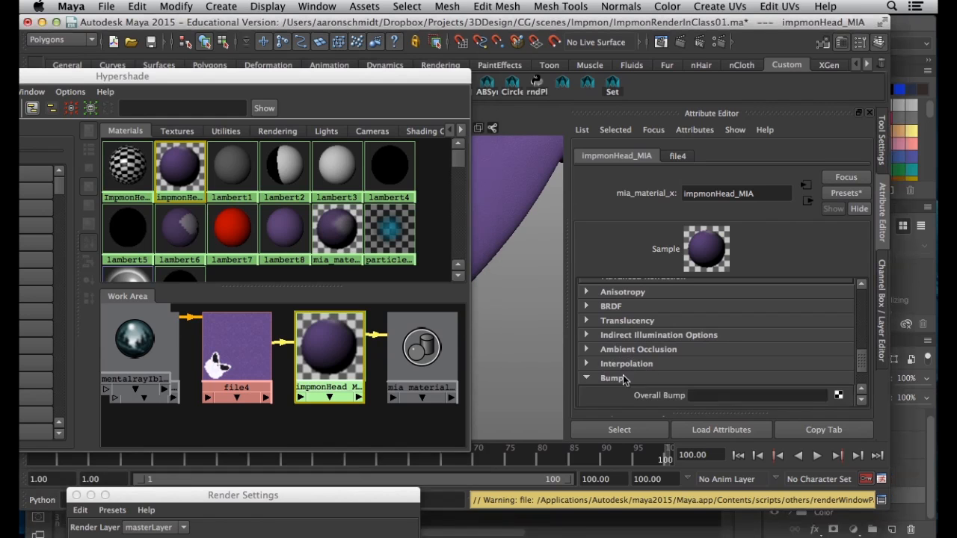
pyautogui.scroll(-2, 779, 404)
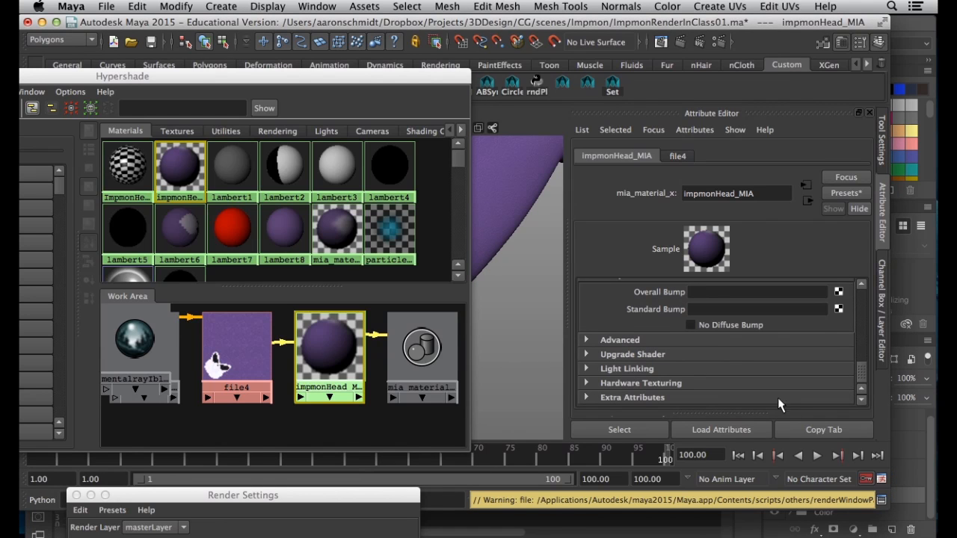
# Map a File texture to Overall Bump and load ImpmonHeadBump.jpg into it
pyautogui.click(838, 293)
pyautogui.click(495, 152)
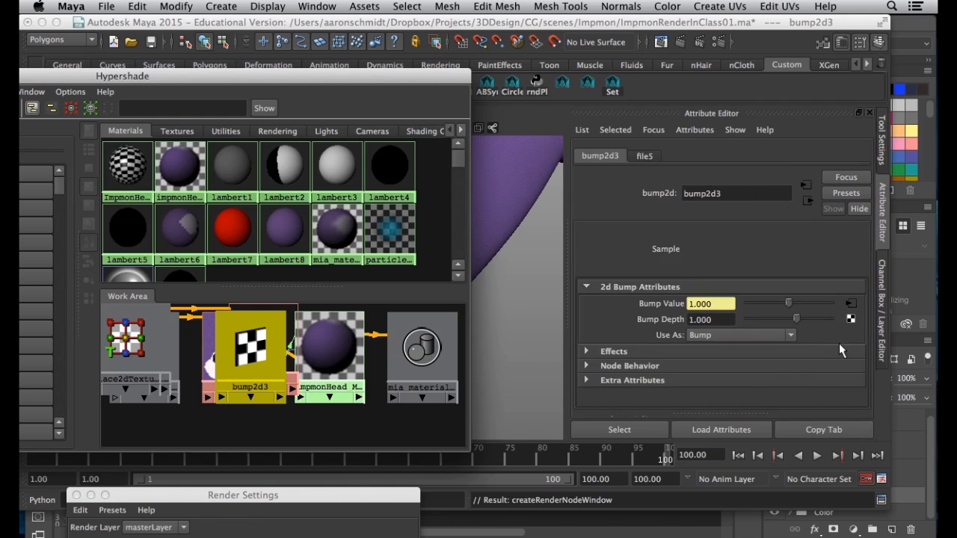
pyautogui.click(644, 155)
pyautogui.click(847, 363)
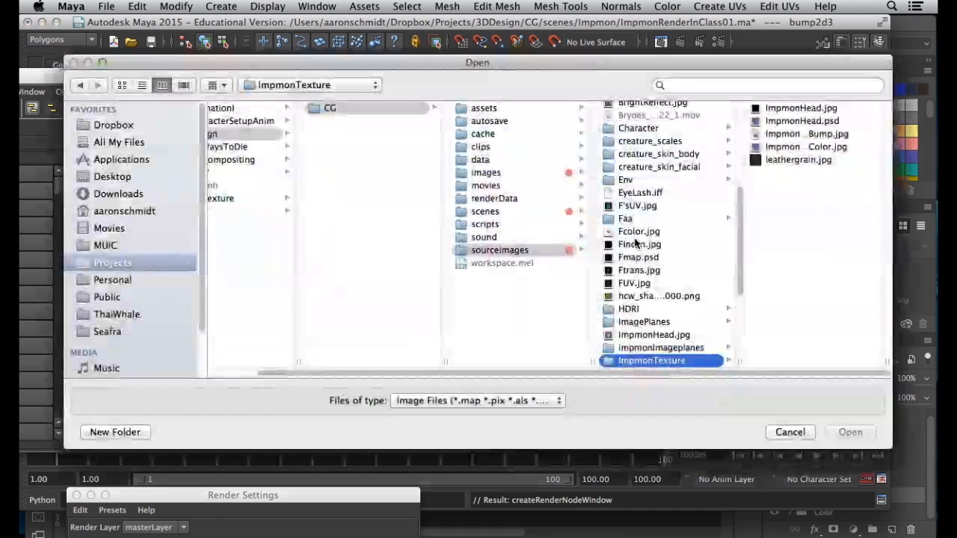
pyautogui.click(798, 135)
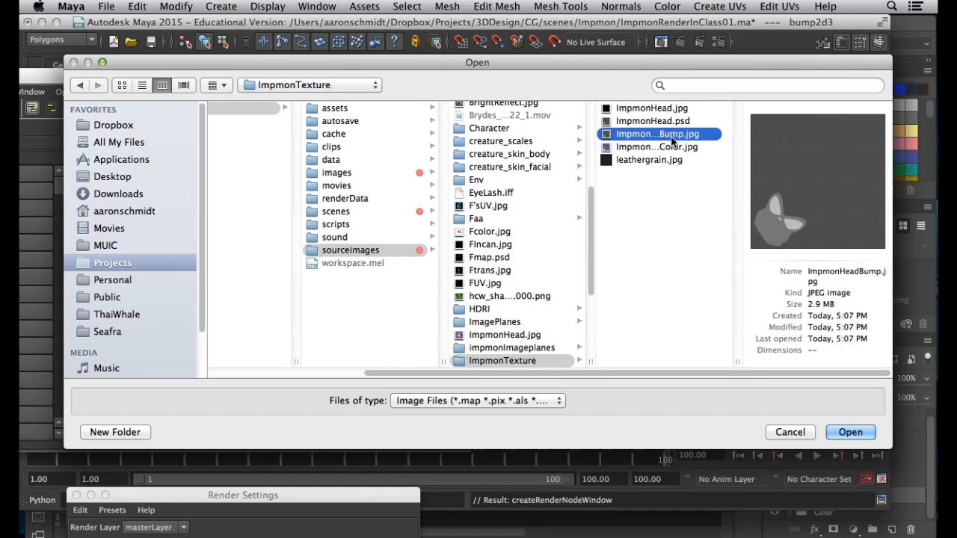
pyautogui.click(839, 436)
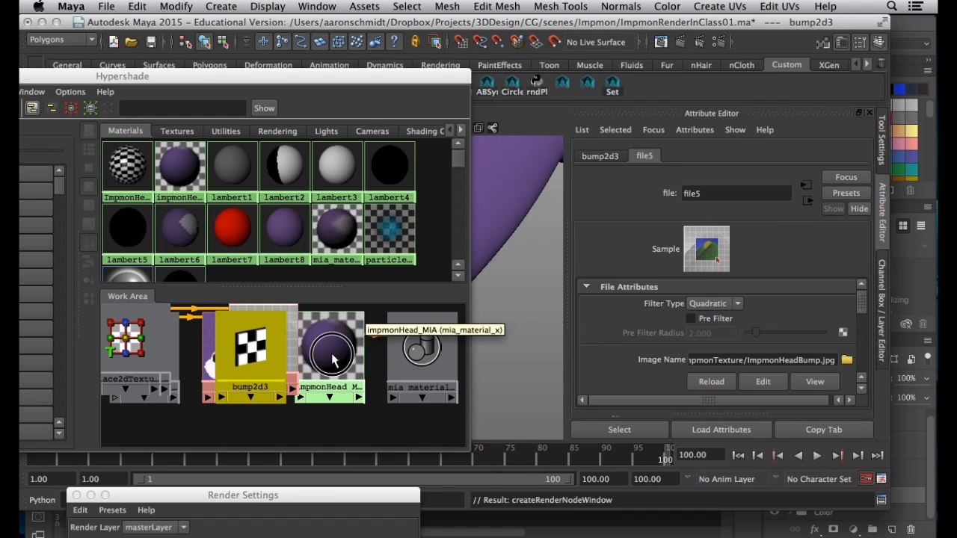
# Set the bump2d3 node's Bump Depth to 0.100
pyautogui.click(329, 350)
pyautogui.moveTo(97, 81); pyautogui.dragTo(332, 80)
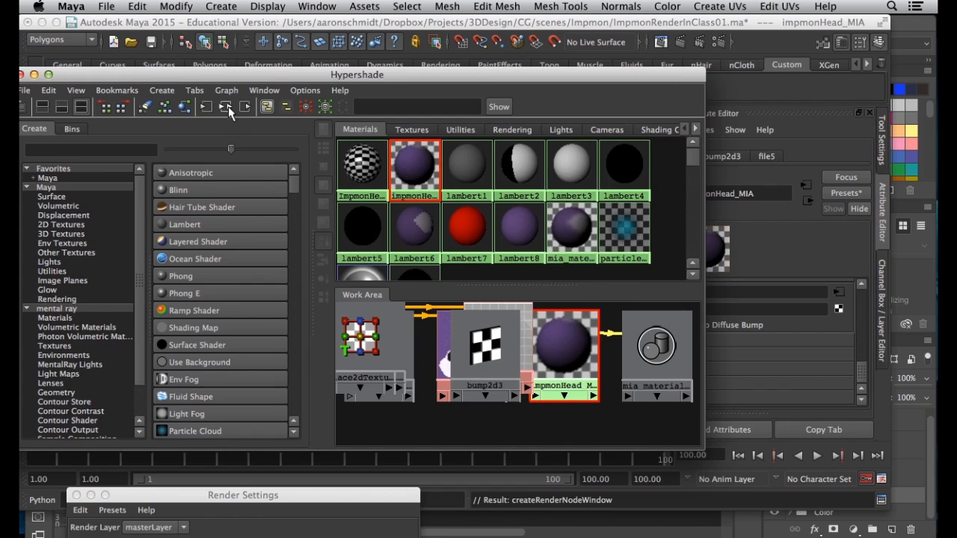
pyautogui.click(225, 106)
pyautogui.click(474, 409)
pyautogui.moveTo(646, 75); pyautogui.dragTo(265, 182)
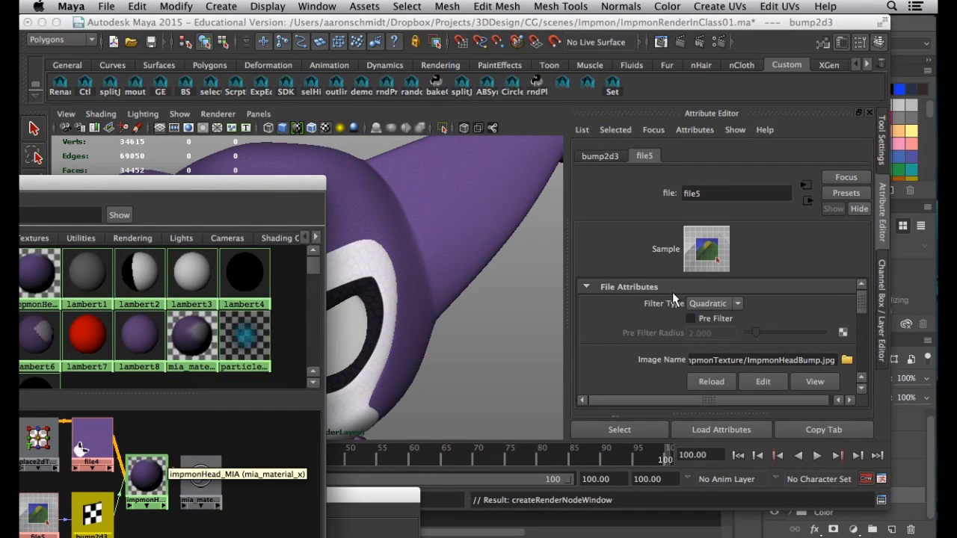
pyautogui.click(595, 156)
pyautogui.doubleClick(696, 319)
pyautogui.write('1')
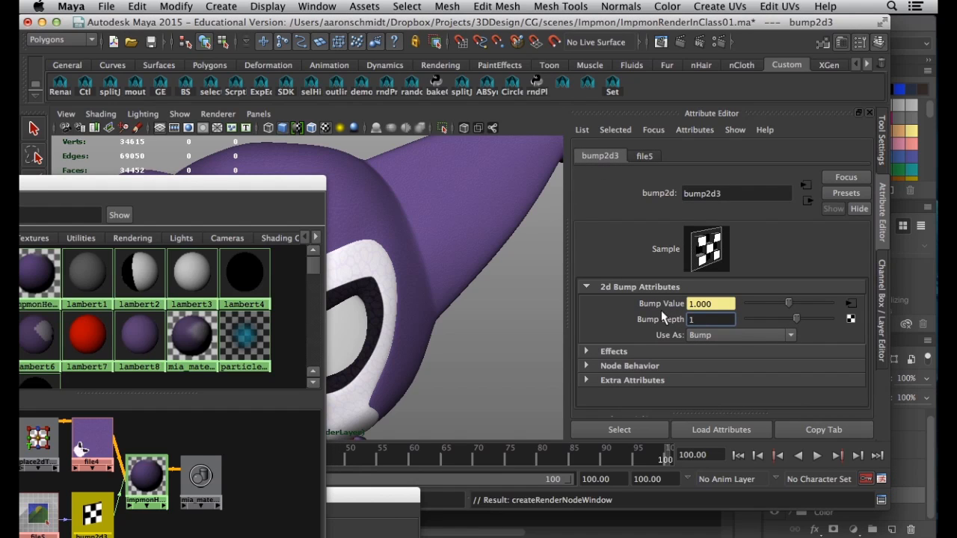
pyautogui.write('1')
pyautogui.press('Return')
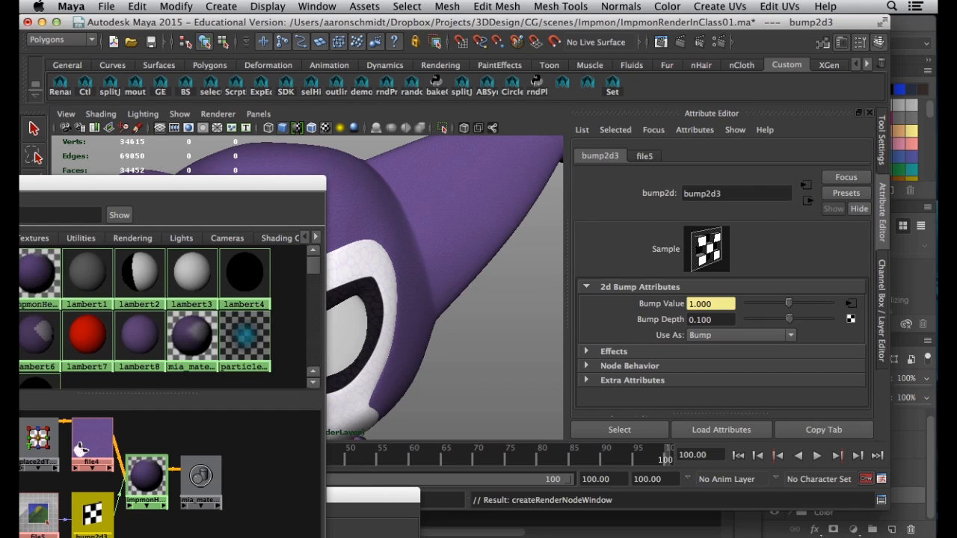
# Close the Hypershade window and zoom the viewport in on Impmon's head
pyautogui.moveTo(433, 310)
pyautogui.keyDown('alt'); pyautogui.mouseDown()
pyautogui.moveTo(397, 319)
pyautogui.moveTo(441, 318)
pyautogui.mouseUp(); pyautogui.keyUp('alt')
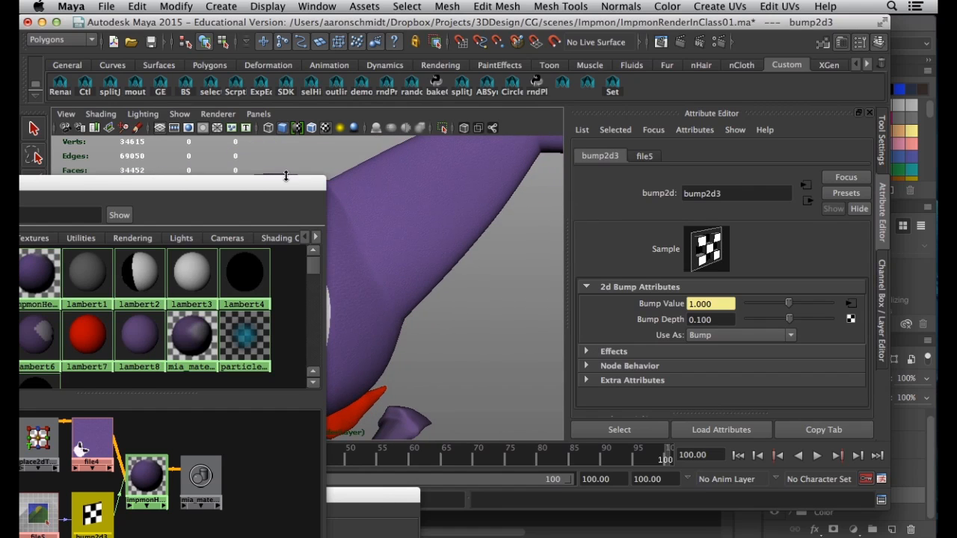
pyautogui.moveTo(284, 186); pyautogui.dragTo(917, 205)
pyautogui.click(274, 205)
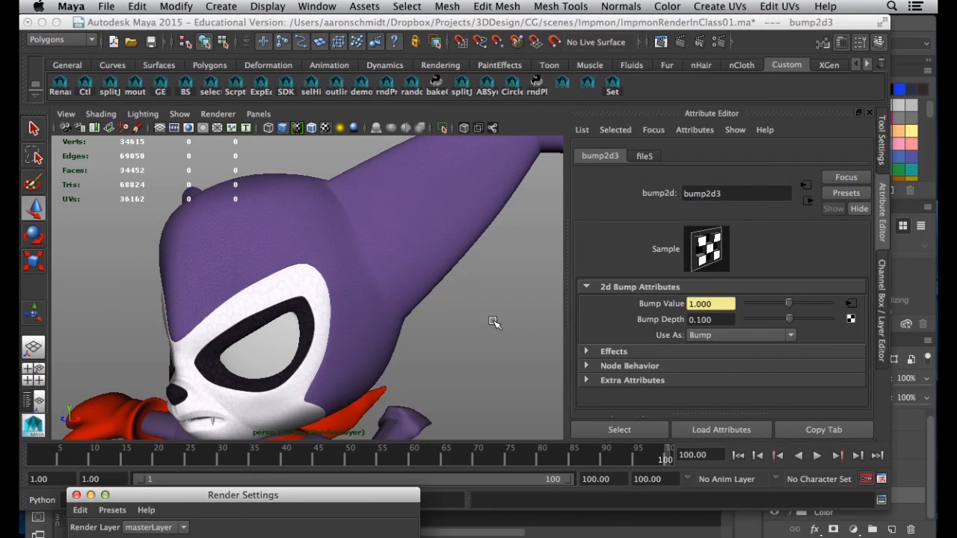
pyautogui.keyDown('alt'); pyautogui.moveTo(484, 322); pyautogui.dragTo(507, 332, button='right'); pyautogui.keyUp('alt')
pyautogui.click(507, 332)
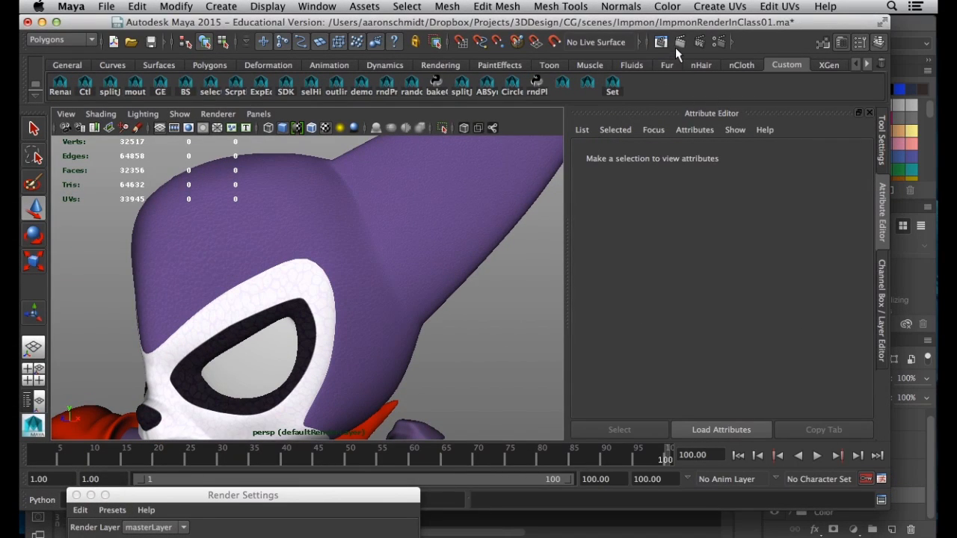
pyautogui.click(677, 46)
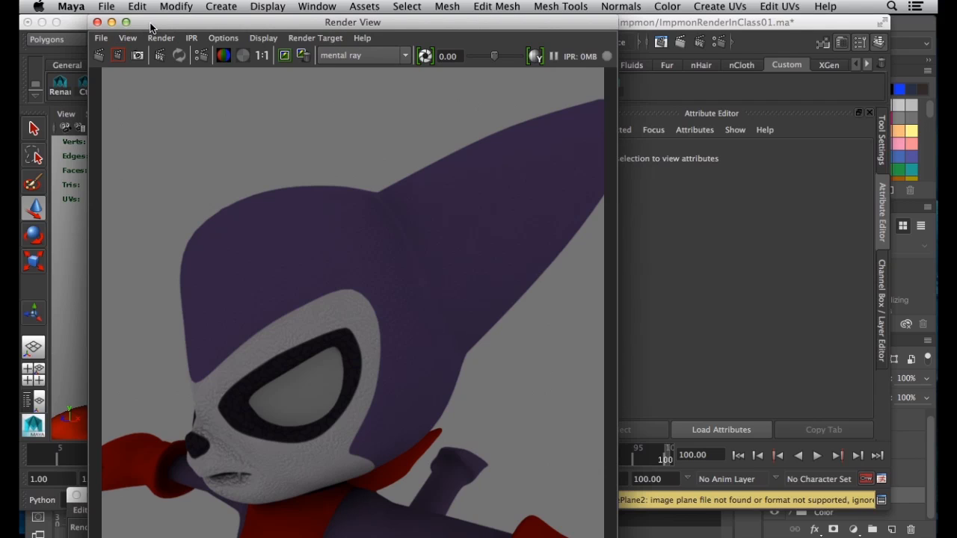
pyautogui.moveTo(150, 28); pyautogui.dragTo(154, 26)
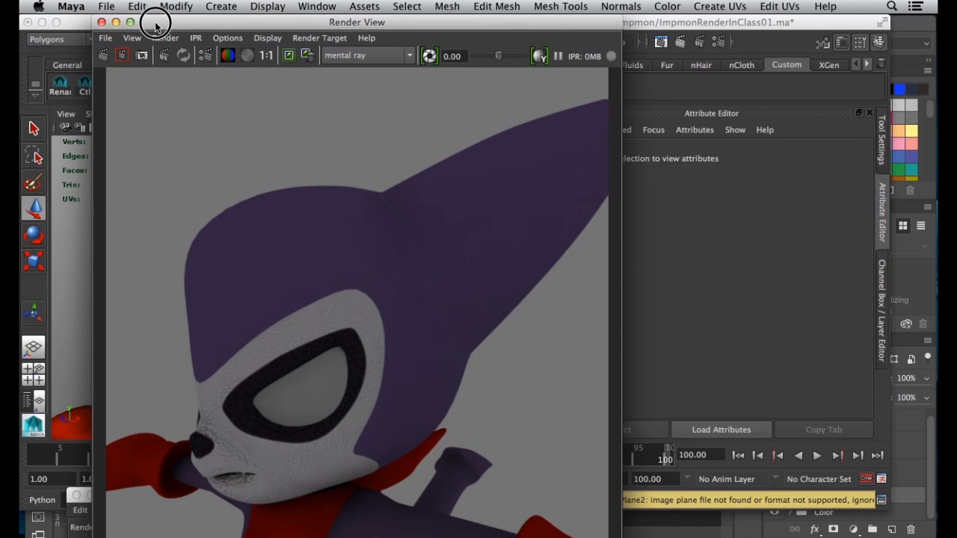
pyautogui.click(103, 22)
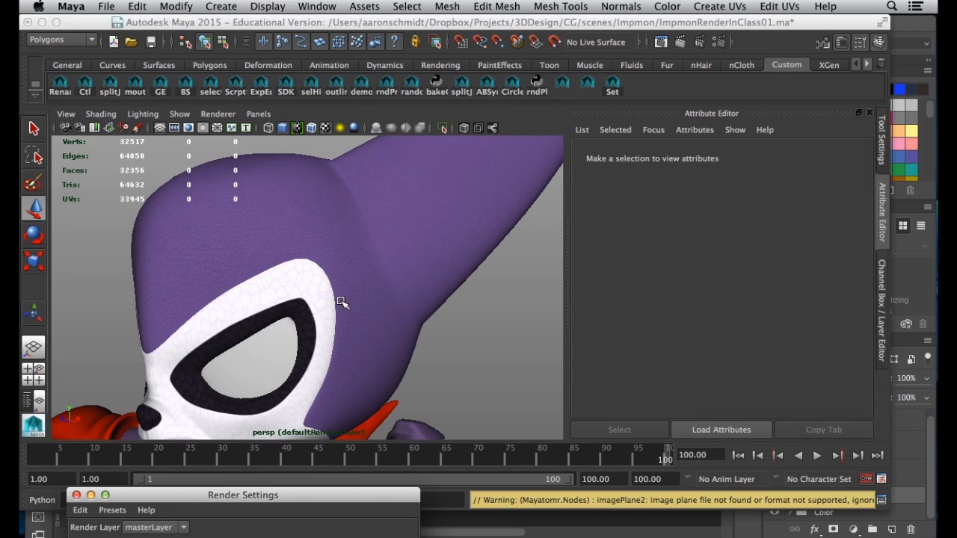
# Zoom out to the whole character and create a spot light
pyautogui.keyDown('alt'); pyautogui.moveTo(320, 322); pyautogui.dragTo(239, 316, button='right'); pyautogui.keyUp('alt')
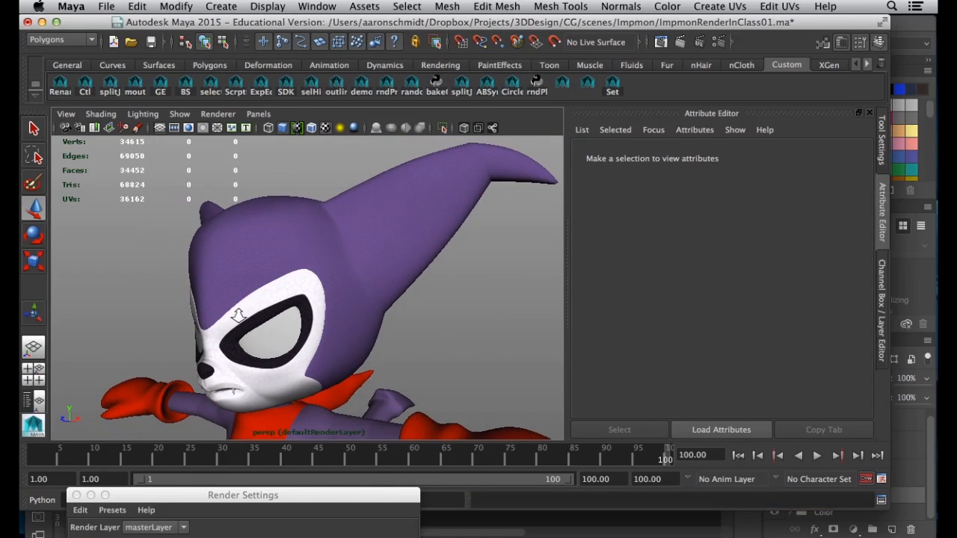
pyautogui.keyDown('alt'); pyautogui.moveTo(537, 325); pyautogui.dragTo(329, 317, button='right'); pyautogui.keyUp('alt')
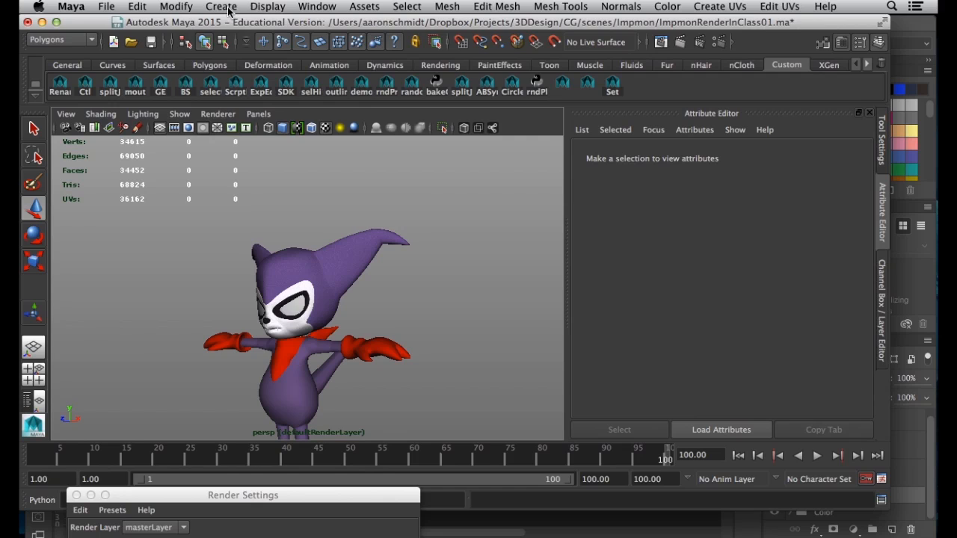
pyautogui.click(221, 7)
pyautogui.moveTo(322, 72)
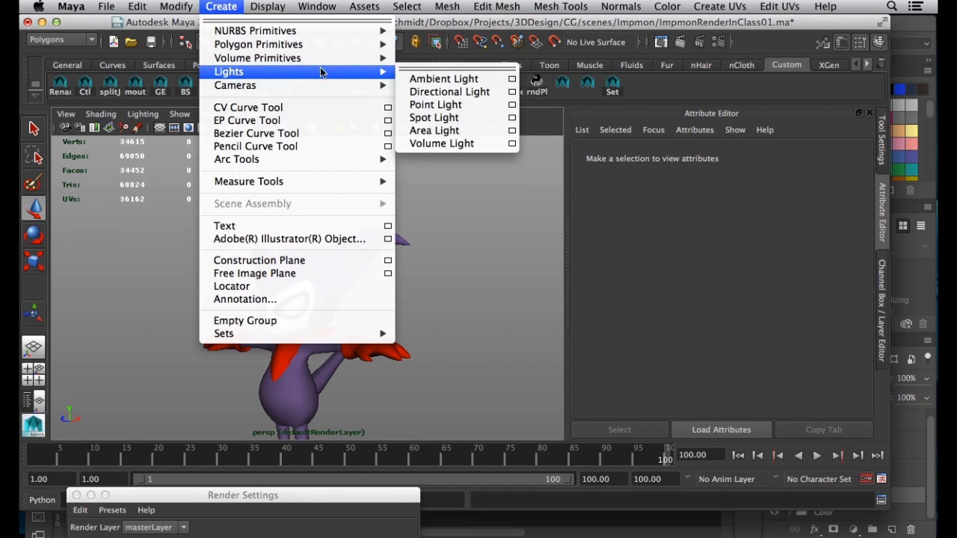
pyautogui.click(437, 118)
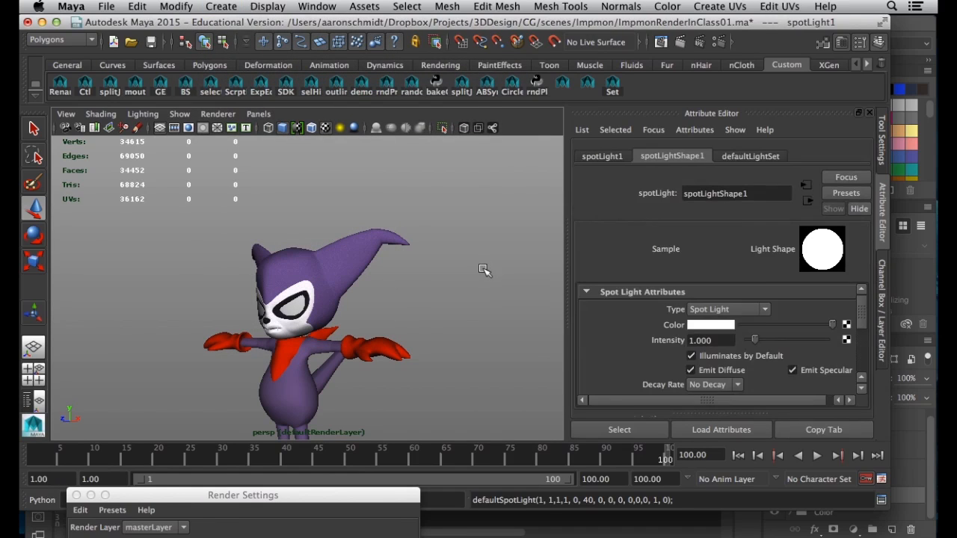
pyautogui.click(482, 271)
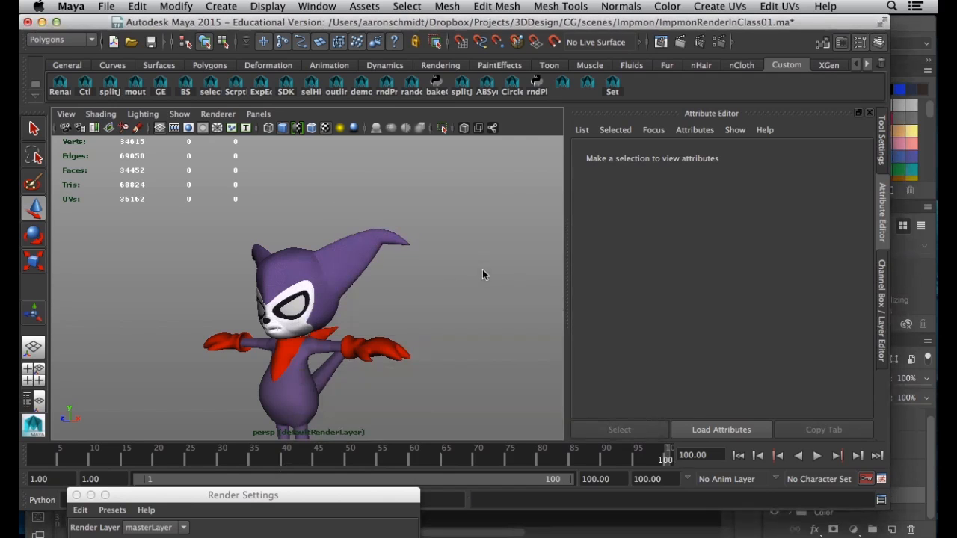
# Switch to the four-view layout and select spotLight1 in the Outliner
pyautogui.press('space')
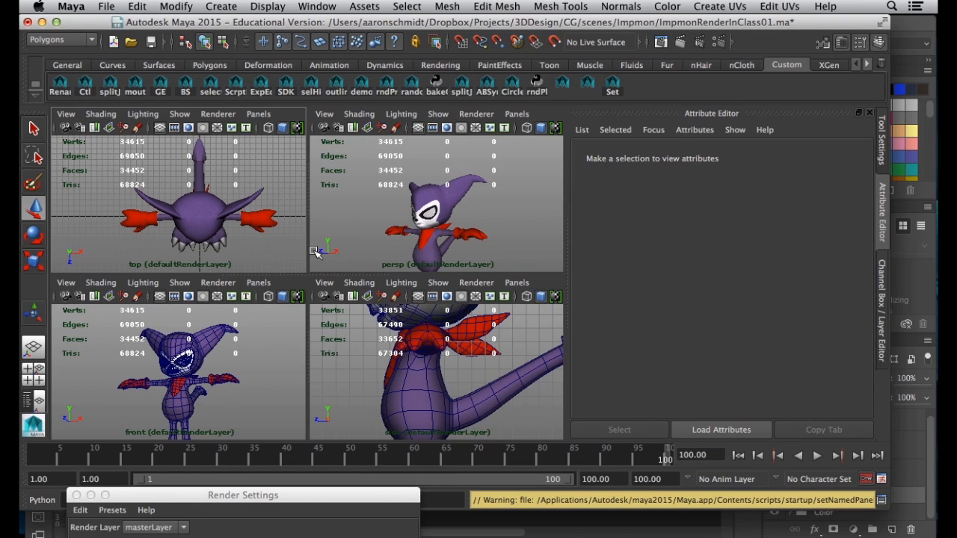
pyautogui.click(336, 85)
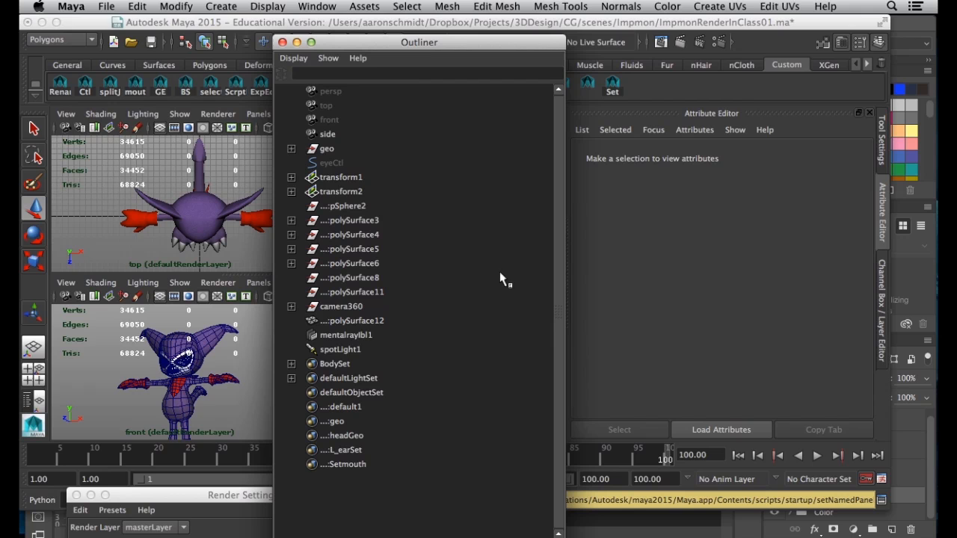
pyautogui.click(322, 349)
pyautogui.click(282, 42)
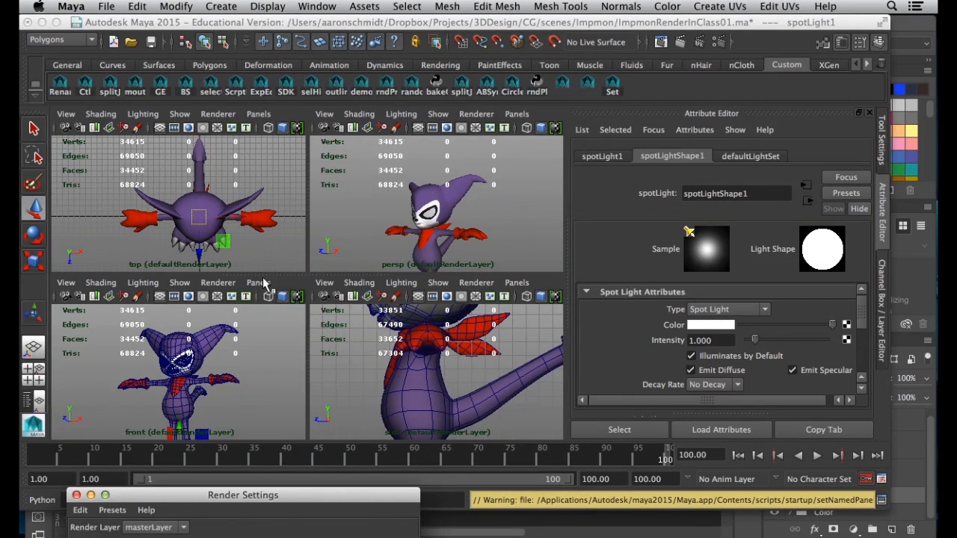
pyautogui.click(259, 283)
# Look through spotLight1 in the front view and orbit it around the character
pyautogui.click(301, 336)
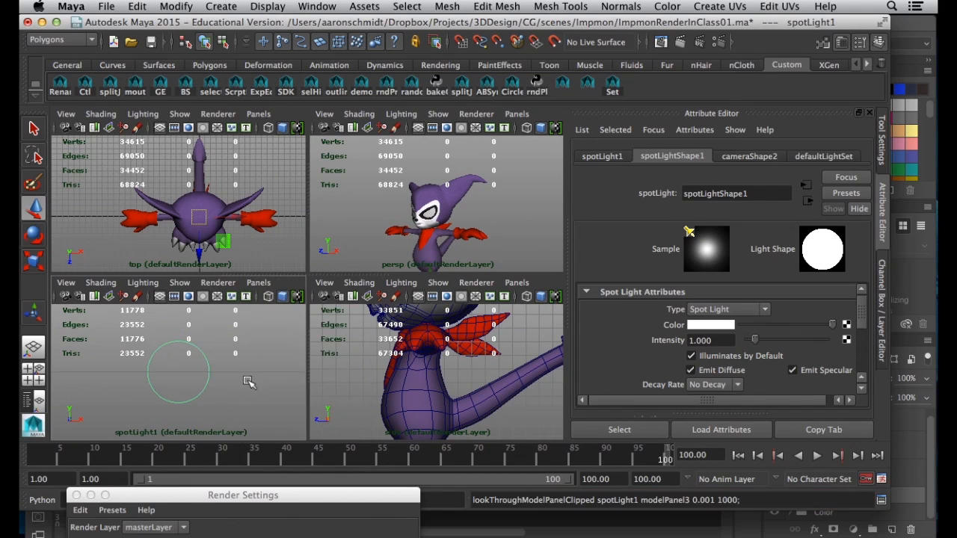
pyautogui.click(253, 410)
pyautogui.keyDown('alt'); pyautogui.moveTo(252, 409); pyautogui.dragTo(251, 426); pyautogui.keyUp('alt')
pyautogui.keyDown('alt'); pyautogui.moveTo(221, 397); pyautogui.dragTo(182, 391); pyautogui.keyUp('alt')
pyautogui.keyDown('alt'); pyautogui.moveTo(169, 345); pyautogui.dragTo(178, 384); pyautogui.keyUp('alt')
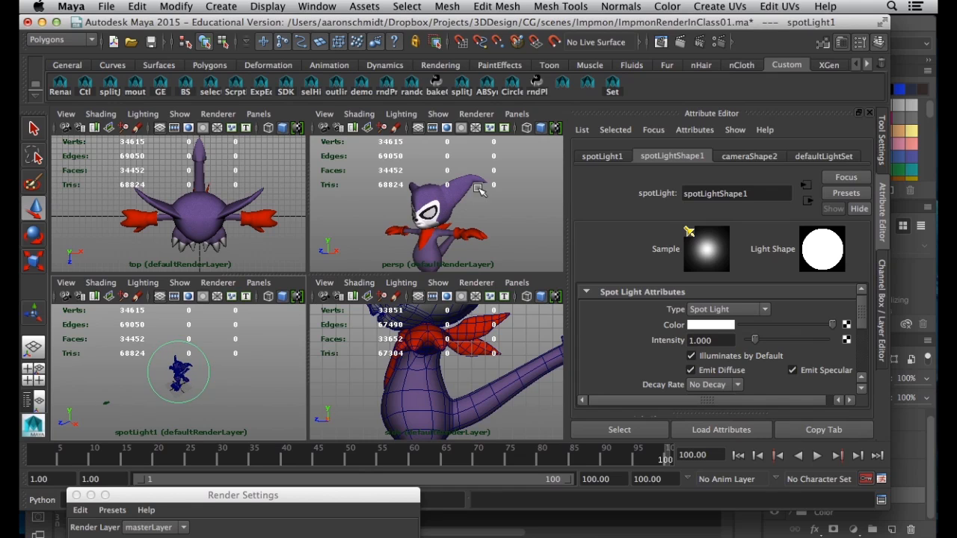
pyautogui.click(359, 206)
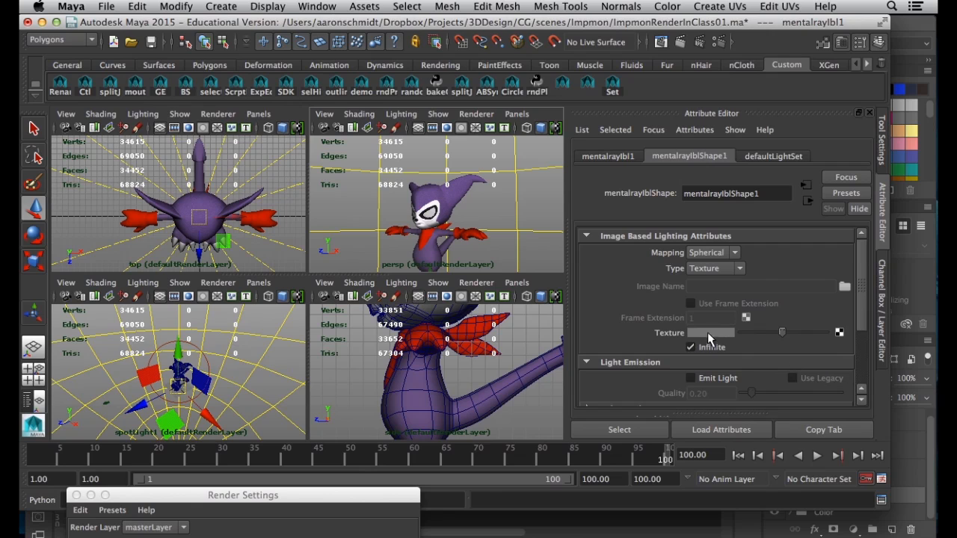
pyautogui.click(198, 347)
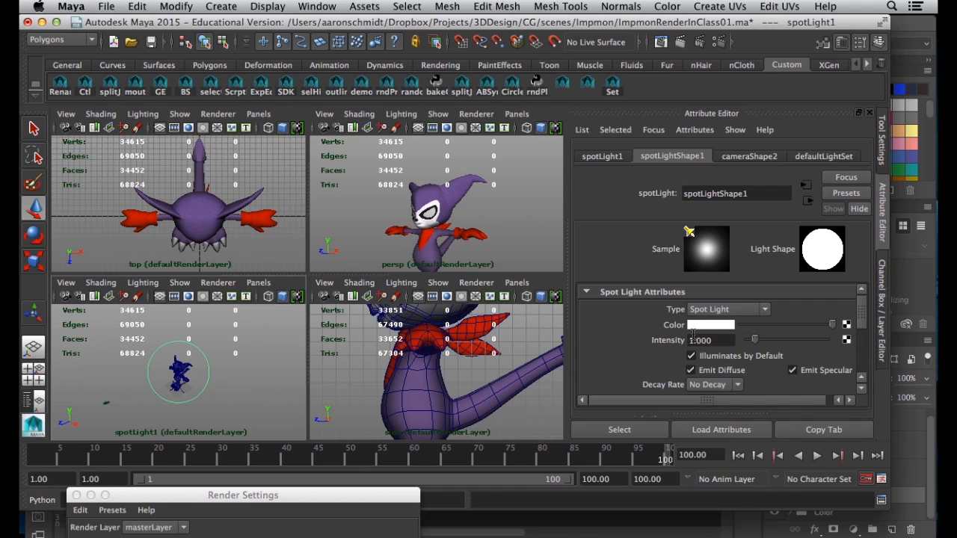
# Set spotLight1 intensity to 0.500 and the image-based light's colour value to 0.5
pyautogui.moveTo(716, 341); pyautogui.dragTo(654, 337)
pyautogui.write('0.5')
pyautogui.press('Return')
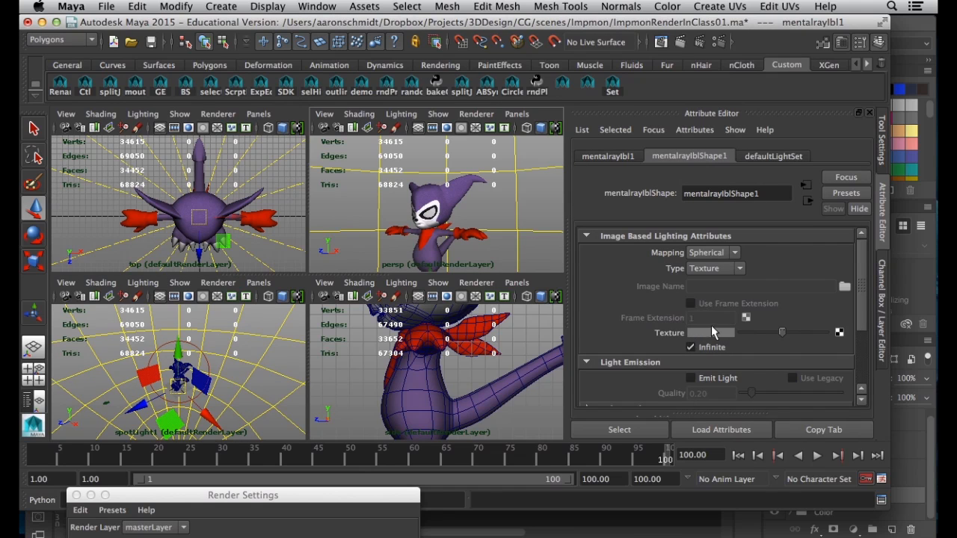
pyautogui.click(712, 332)
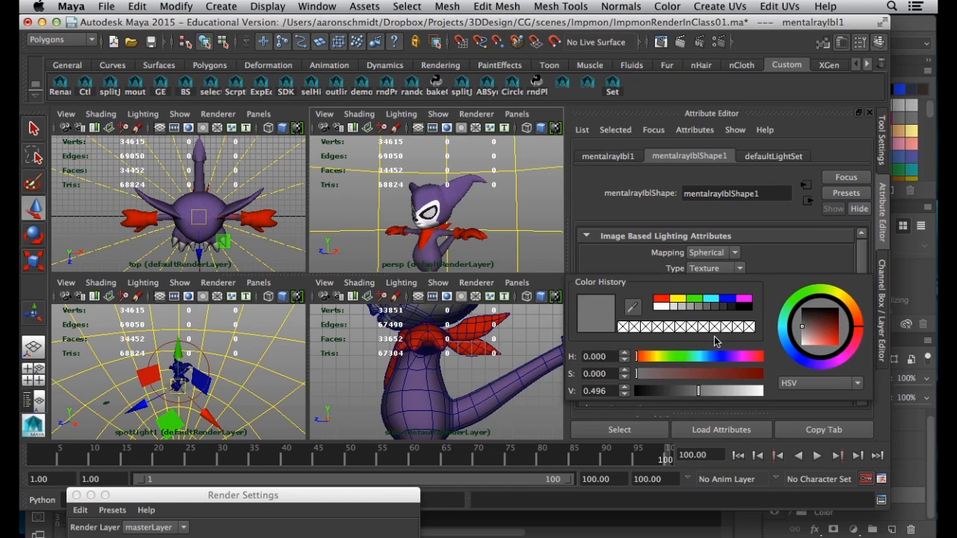
pyautogui.moveTo(605, 395); pyautogui.dragTo(593, 394)
pyautogui.press('Return')
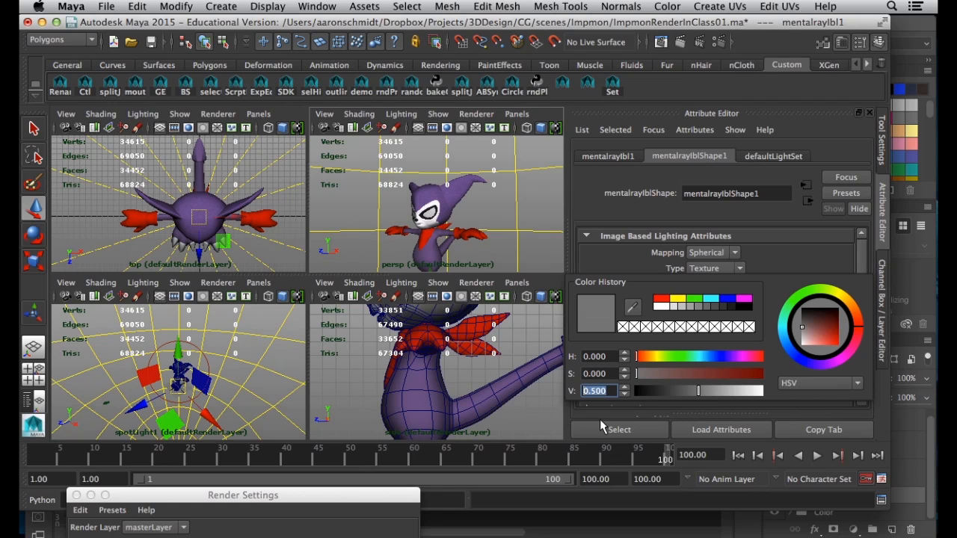
# Dolly the perspective view in on the head and maximize it
pyautogui.click(512, 204)
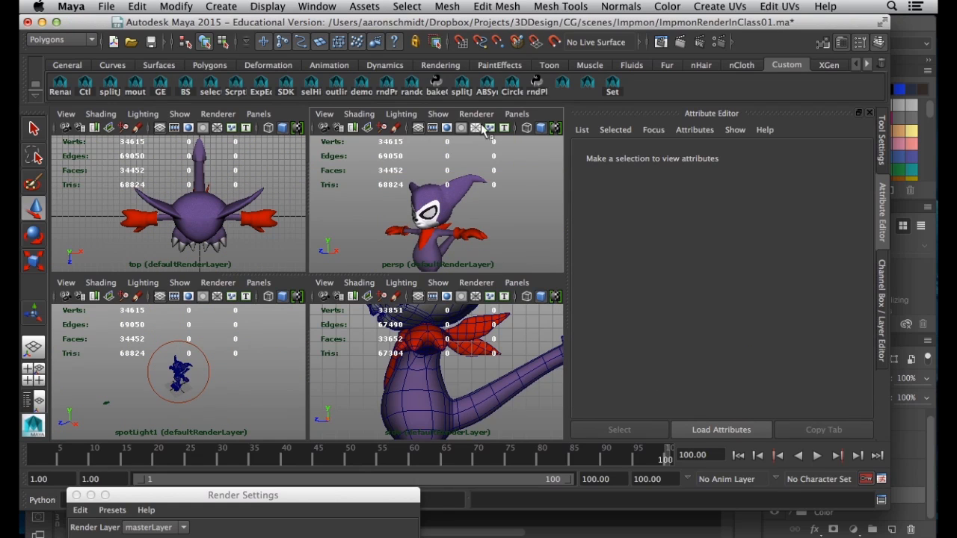
pyautogui.keyDown('alt'); pyautogui.moveTo(407, 219); pyautogui.dragTo(496, 237, button='right'); pyautogui.keyUp('alt')
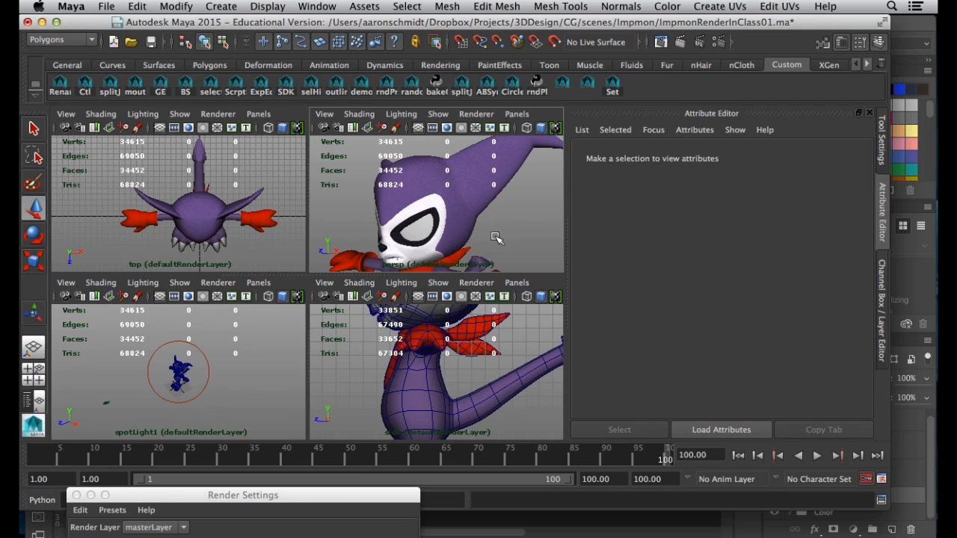
pyautogui.press('space')
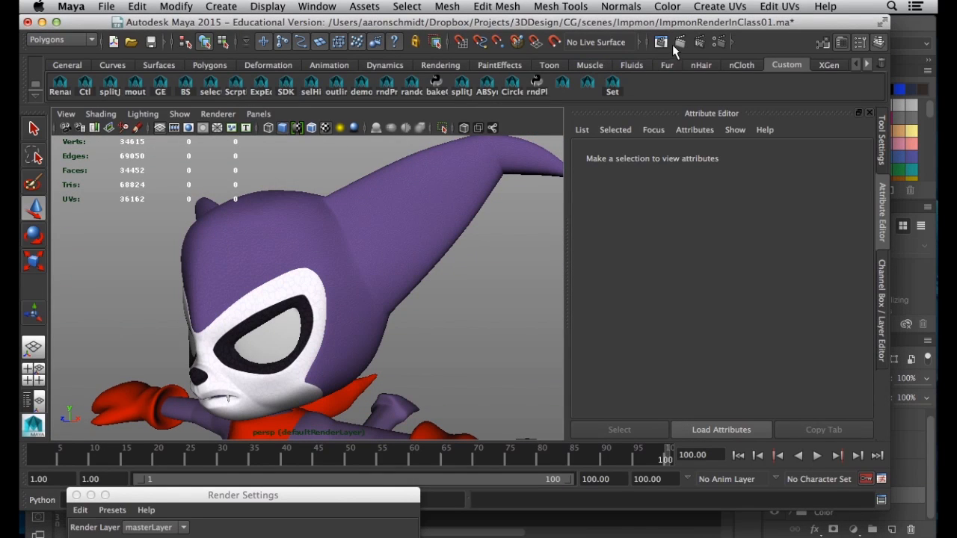
# Render the current frame of Impmon's head close-up, then return to Photoshop
pyautogui.click(678, 42)
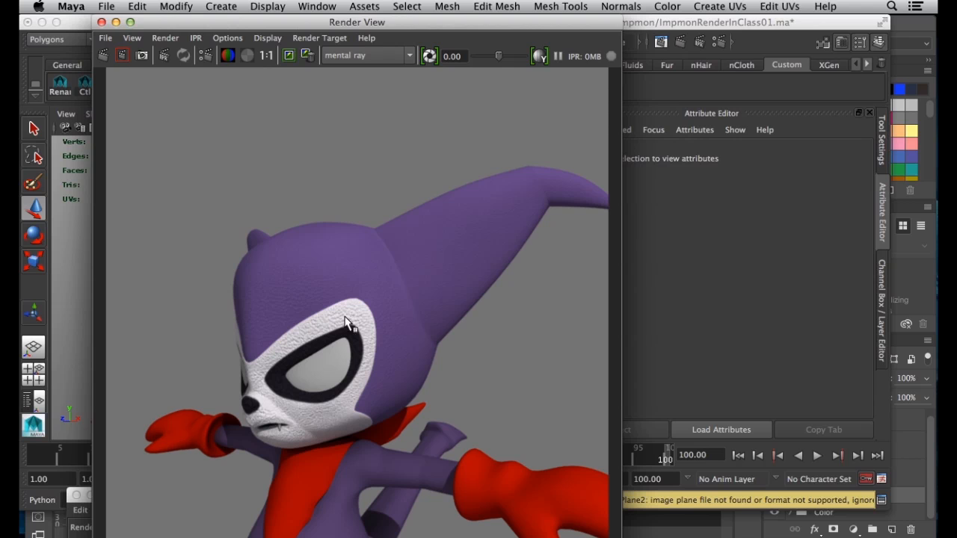
pyautogui.click(927, 26)
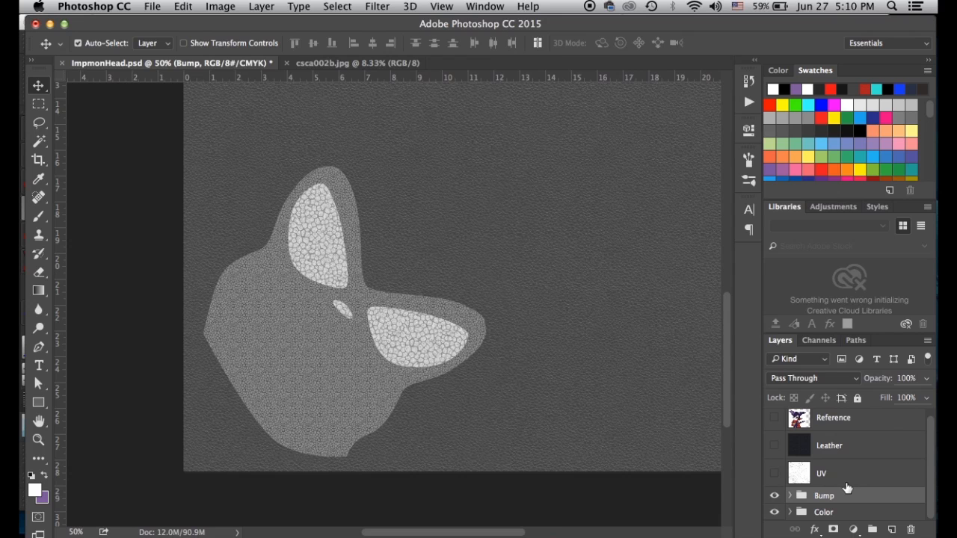
# Expand the Bump group and select the white face texture layer
pyautogui.click(790, 496)
pyautogui.scroll(-3, 793, 490)
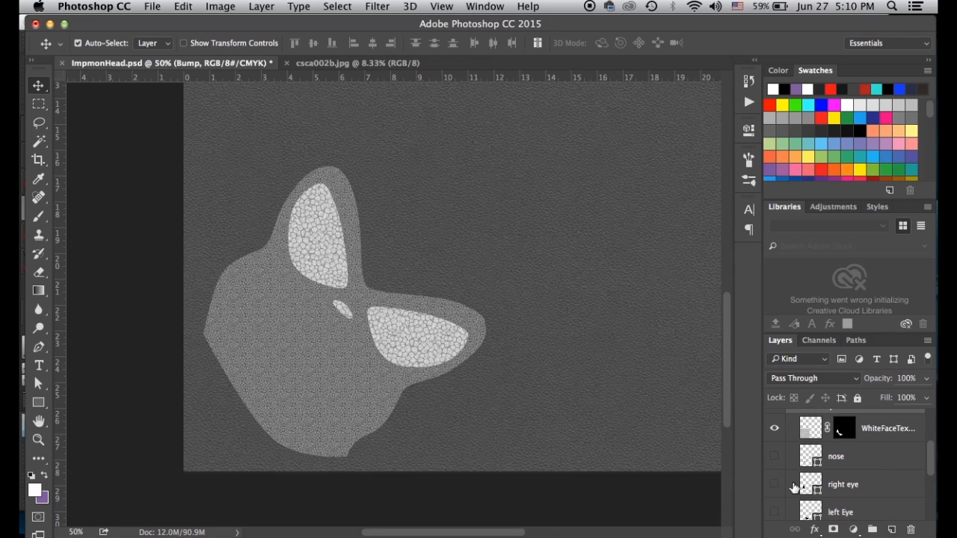
pyautogui.scroll(-4, 796, 448)
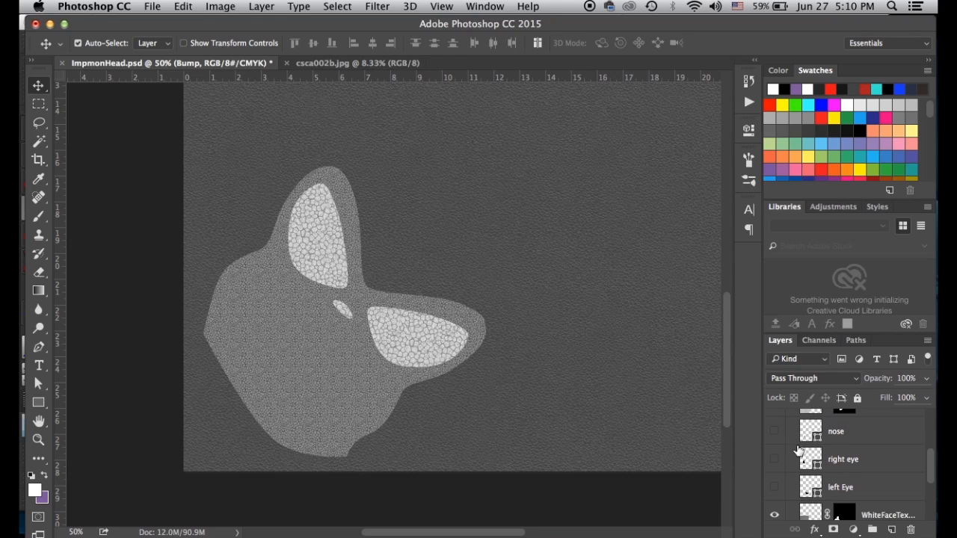
pyautogui.scroll(-1, 797, 453)
pyautogui.click(808, 462)
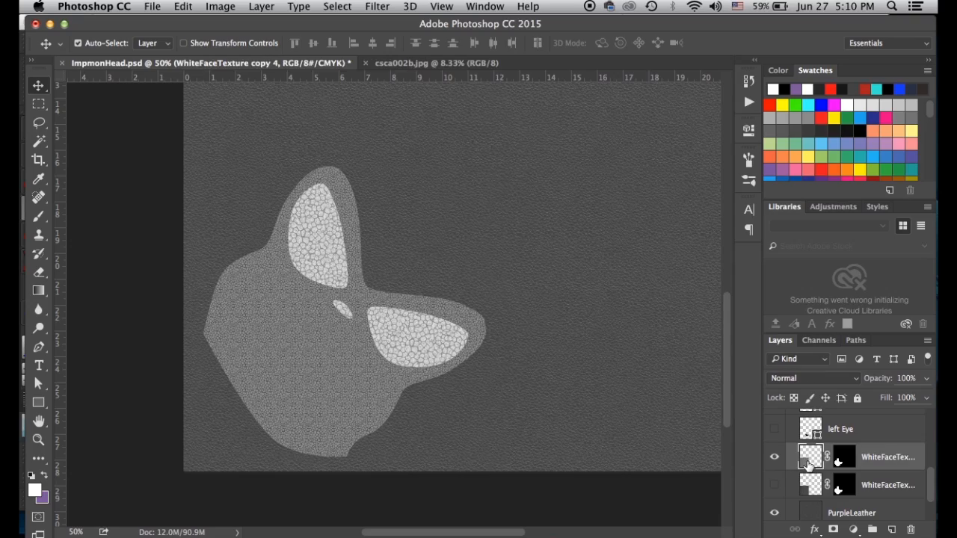
pyautogui.press('super+plus')
pyautogui.press('super+plus')
pyautogui.press('super+plus')
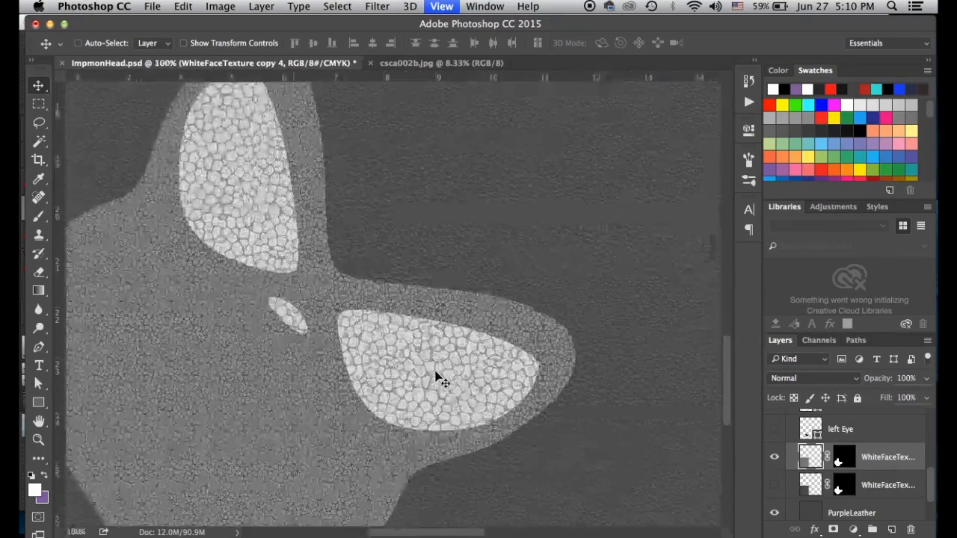
pyautogui.press('super+minus')
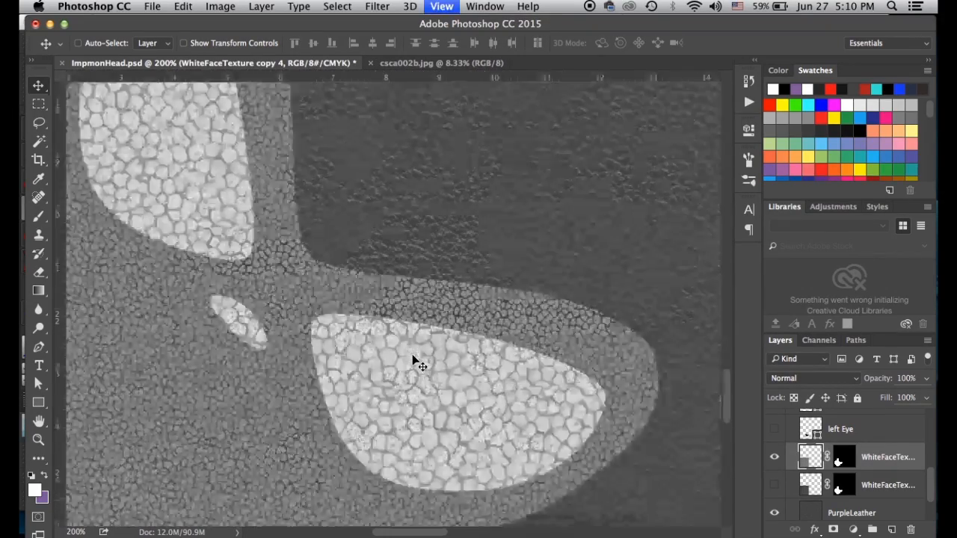
# Apply Levels with output black 120 and output white 194 to the face texture
pyautogui.press('super+l')
pyautogui.moveTo(581, 303); pyautogui.dragTo(638, 307)
pyautogui.moveTo(761, 305); pyautogui.dragTo(716, 306)
pyautogui.moveTo(640, 308); pyautogui.dragTo(665, 307)
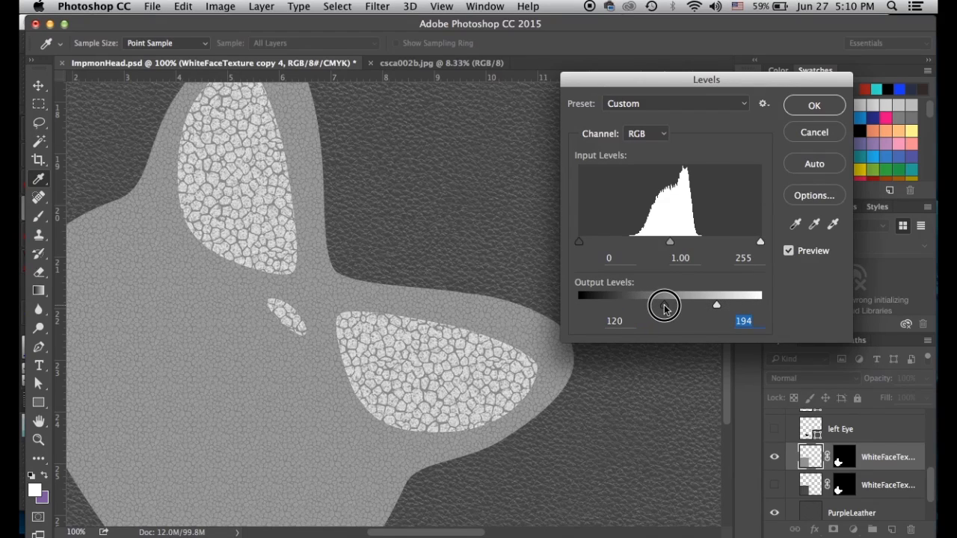
pyautogui.click(814, 105)
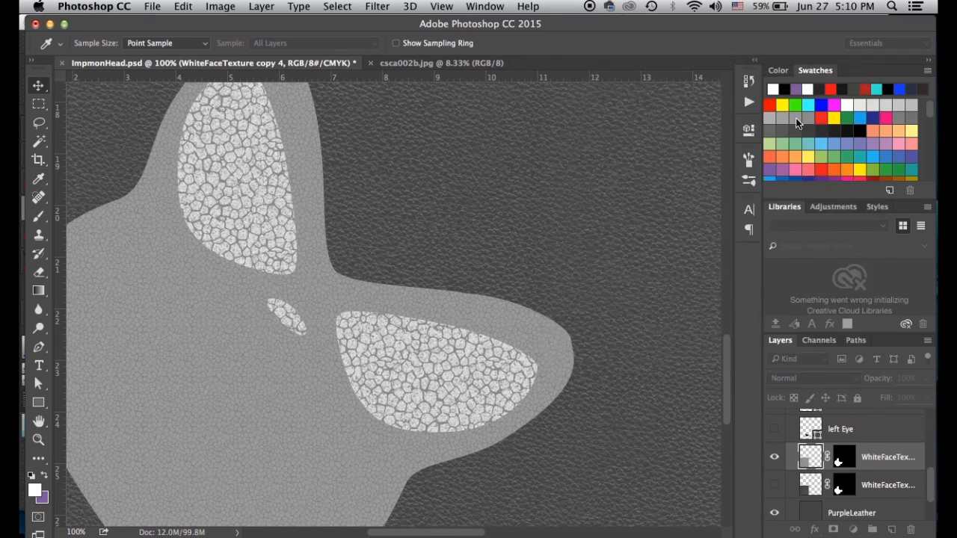
pyautogui.press('v')
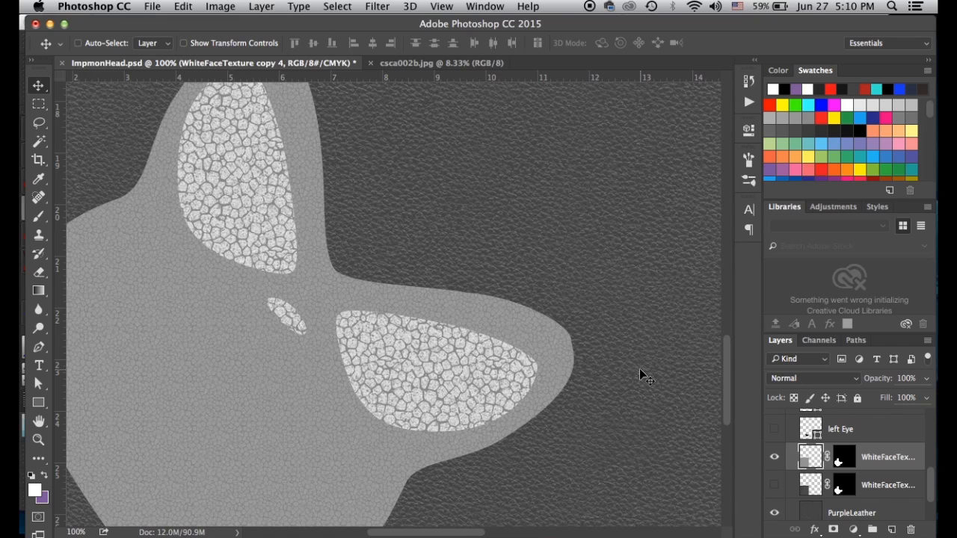
# Save the PSD, then export a maximum-quality JPEG over ImpmonHeadBump.jpg
pyautogui.press('super+s')
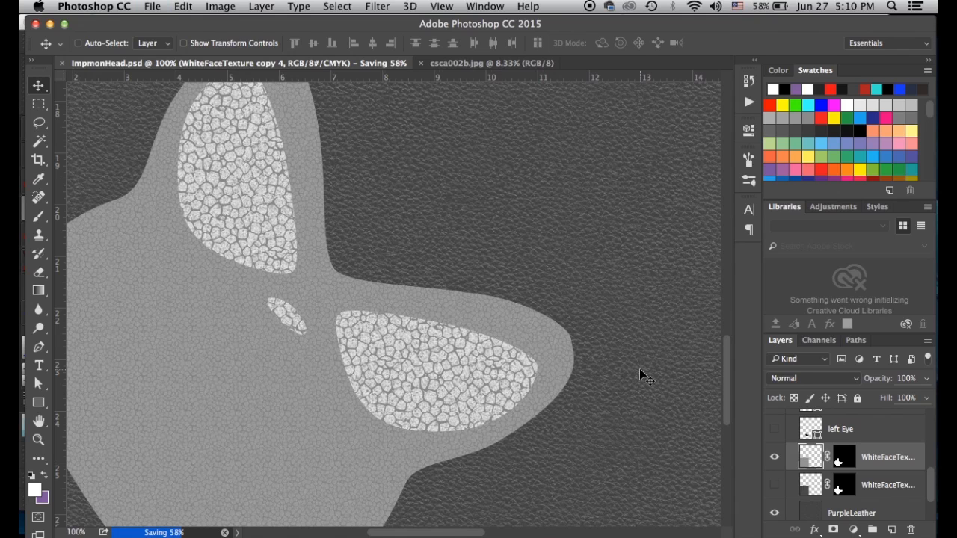
pyautogui.press('super+shift+s')
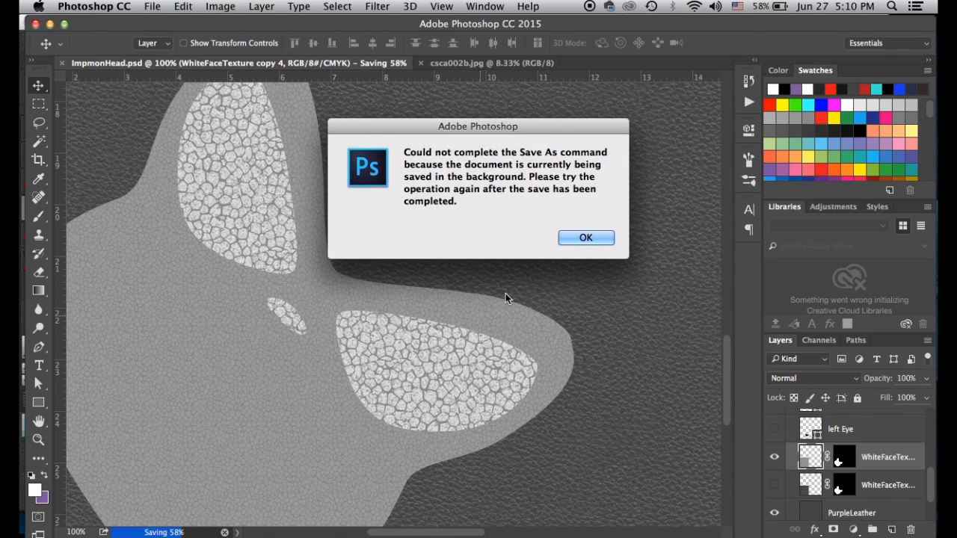
pyautogui.click(576, 238)
pyautogui.press('super+shift+s')
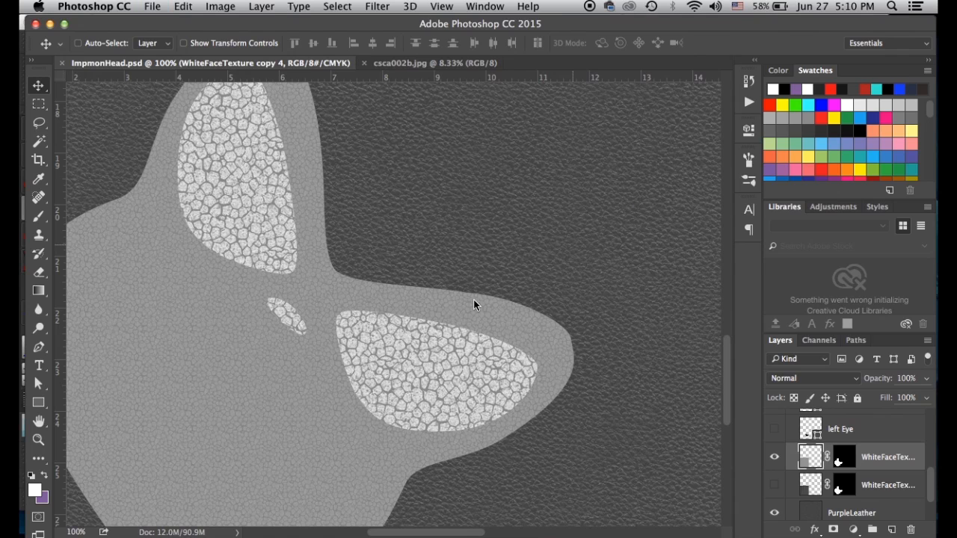
pyautogui.click(444, 342)
pyautogui.click(396, 429)
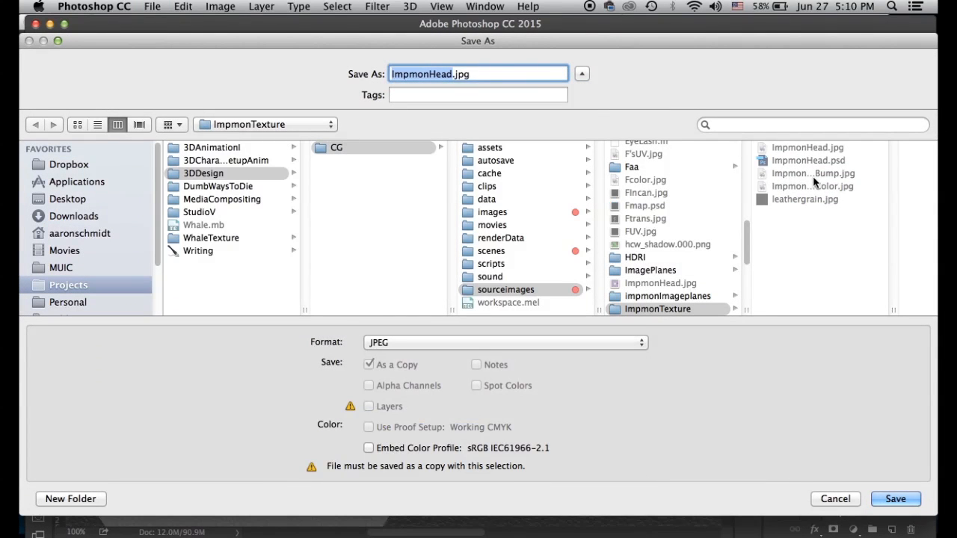
pyautogui.click(813, 174)
pyautogui.click(894, 499)
pyautogui.click(576, 135)
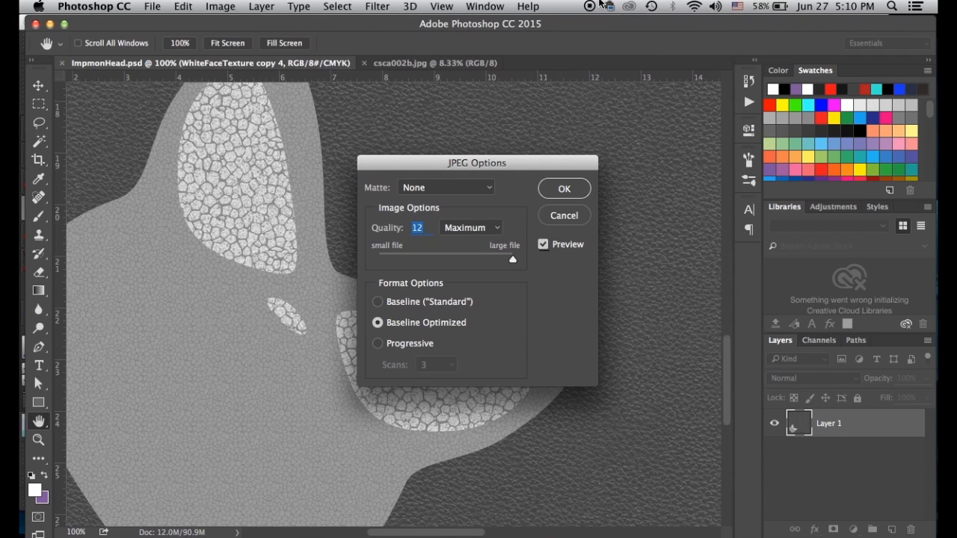
pyautogui.click(570, 189)
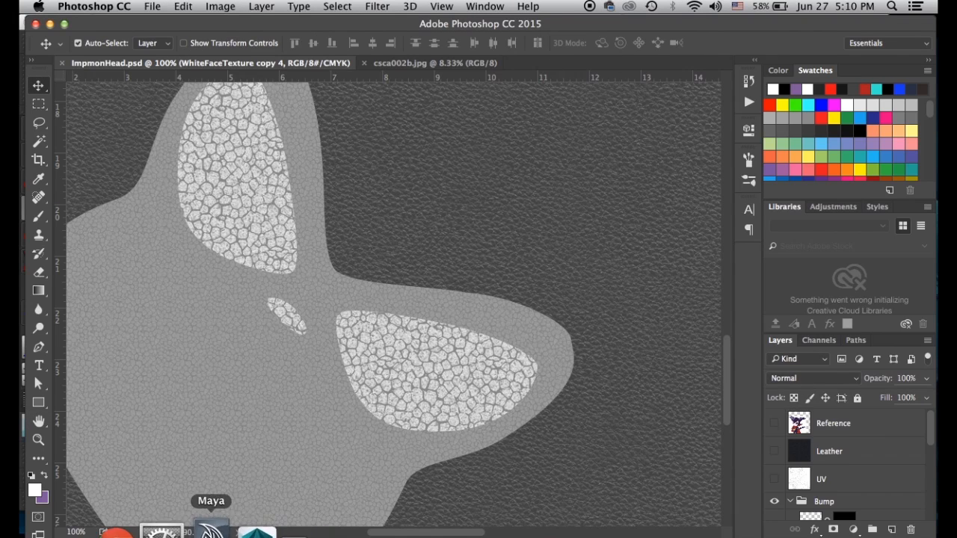
# Back in Maya, move the render window aside and select Impmon's head mesh
pyautogui.click(211, 527)
pyautogui.moveTo(239, 33); pyautogui.dragTo(595, 288)
pyautogui.click(257, 292)
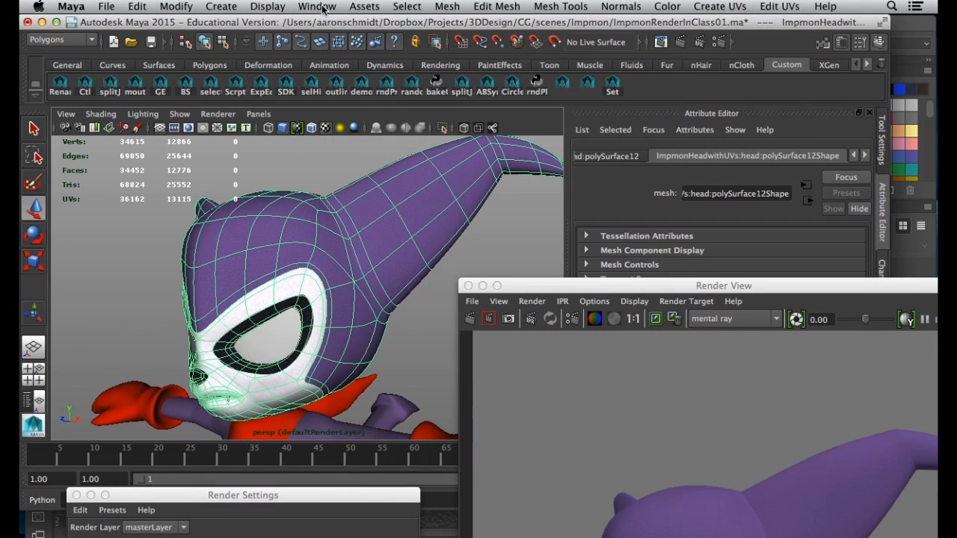
# Open the shading network editor beside Render View and select the head material's file5 bump node
pyautogui.click(320, 8)
pyautogui.moveTo(418, 44)
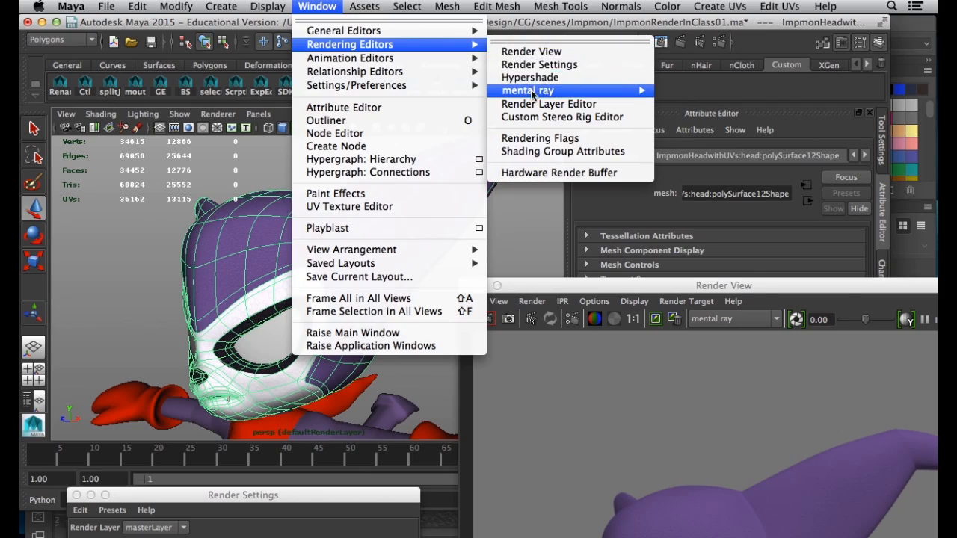
pyautogui.click(531, 77)
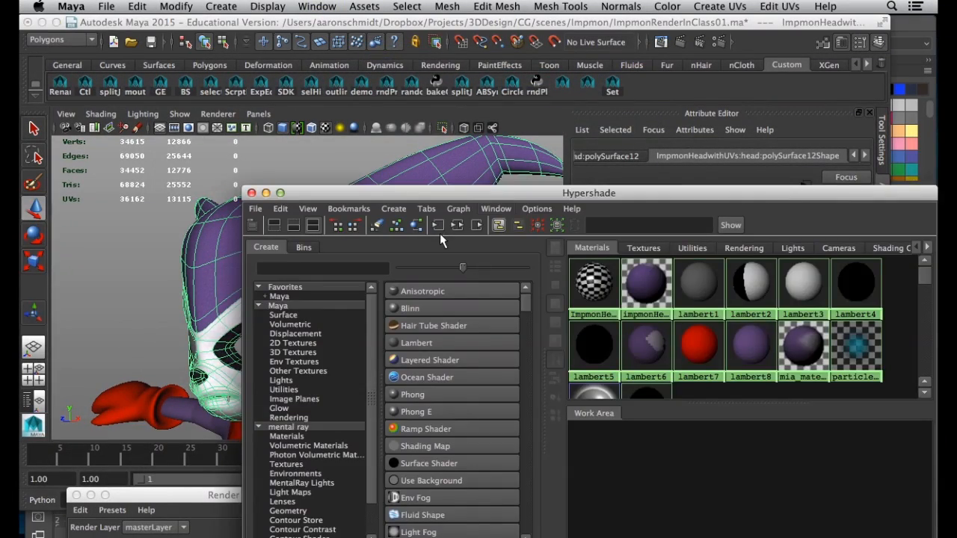
pyautogui.moveTo(513, 199); pyautogui.dragTo(289, 48)
pyautogui.click(635, 290)
pyautogui.moveTo(635, 288); pyautogui.dragTo(752, 65)
pyautogui.moveTo(77, 46); pyautogui.dragTo(343, 51)
pyautogui.click(190, 85)
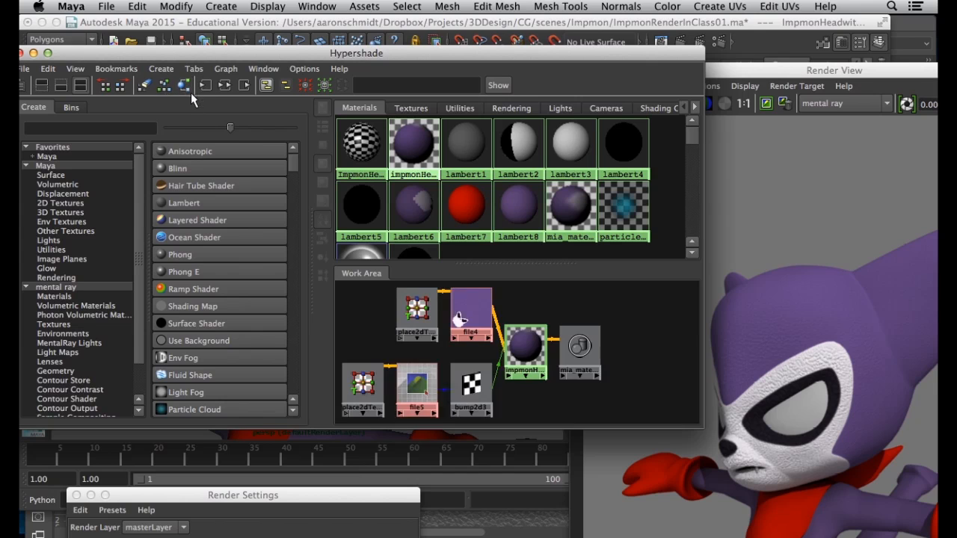
pyautogui.click(417, 385)
# Re-render just a marked region around Impmon's head, then switch away from Maya
pyautogui.click(768, 72)
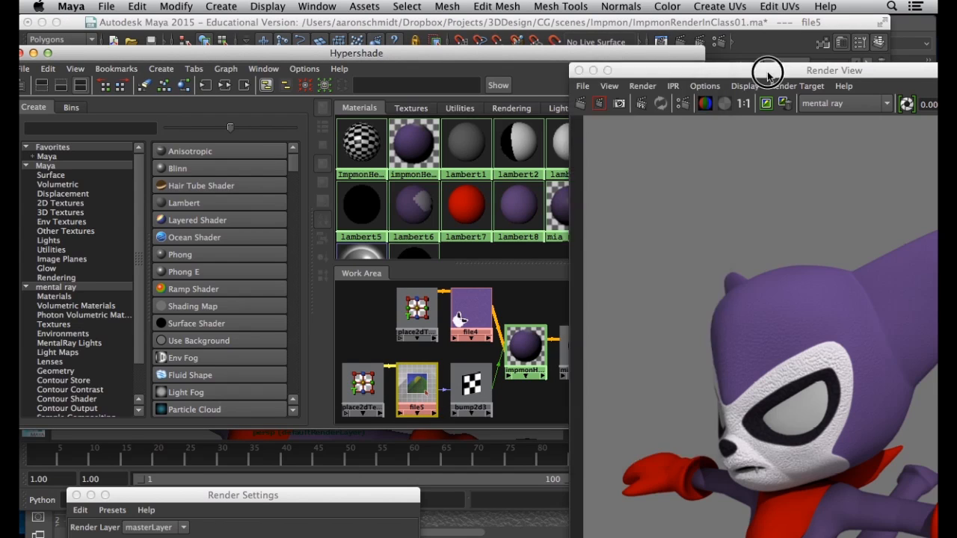
pyautogui.moveTo(768, 72); pyautogui.dragTo(837, 381)
pyautogui.moveTo(637, 54); pyautogui.dragTo(520, 82)
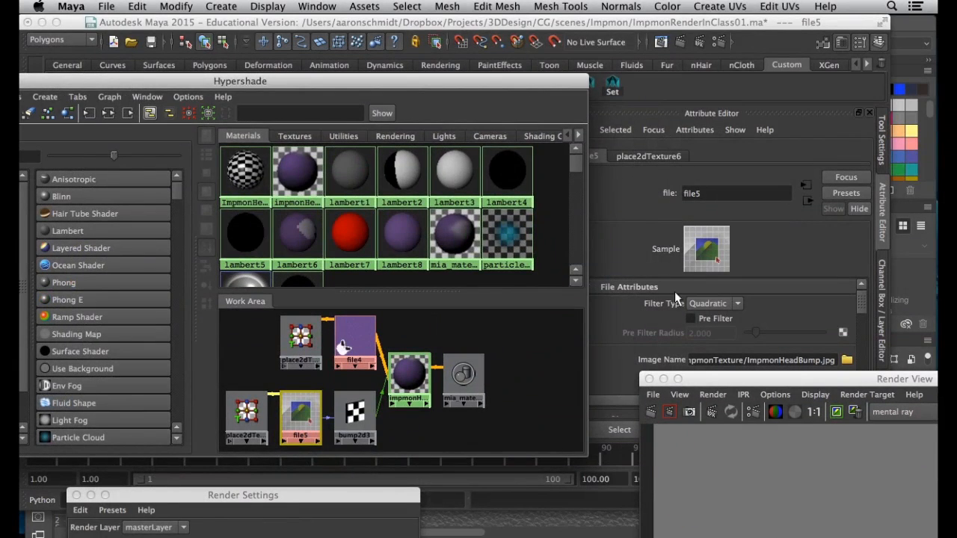
pyautogui.moveTo(711, 379)
pyautogui.mouseDown()
pyautogui.moveTo(928, 395)
pyautogui.moveTo(344, 3)
pyautogui.mouseUp()
pyautogui.click(815, 381)
pyautogui.moveTo(400, 266); pyautogui.dragTo(623, 470)
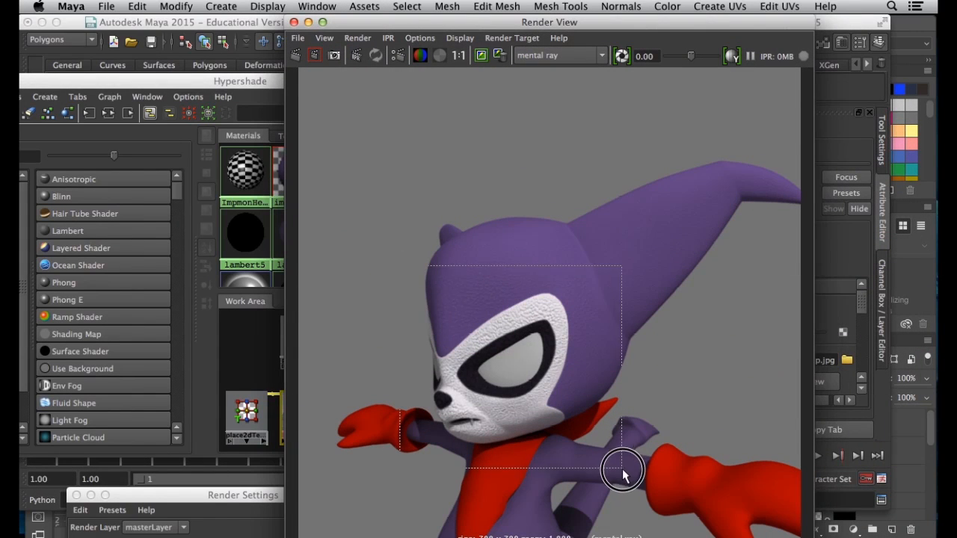
pyautogui.click(315, 55)
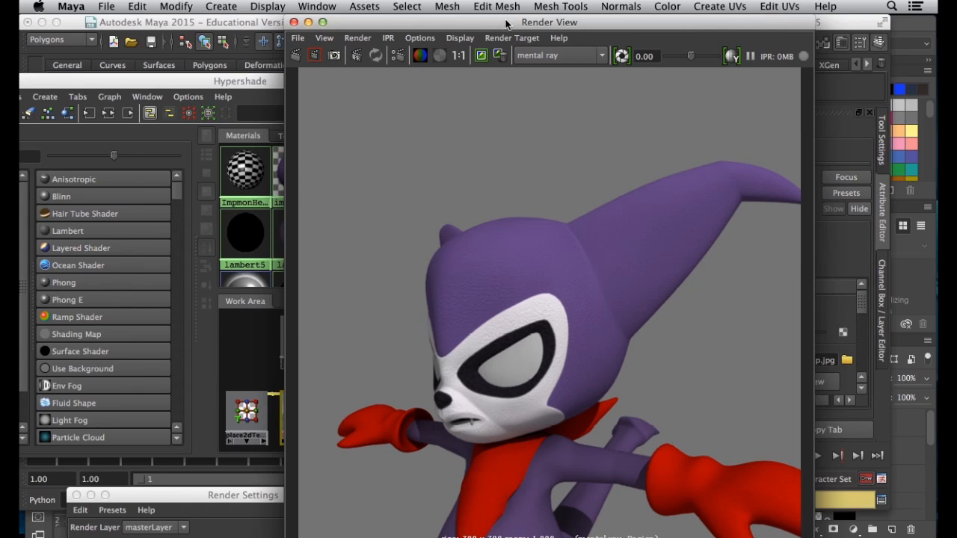
pyautogui.moveTo(509, 23); pyautogui.dragTo(489, 23)
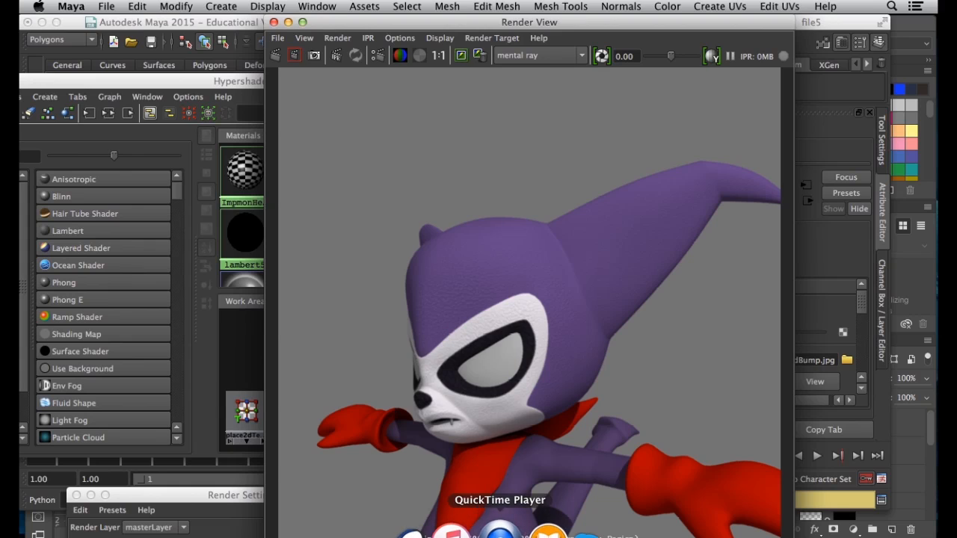
pyautogui.click(506, 527)
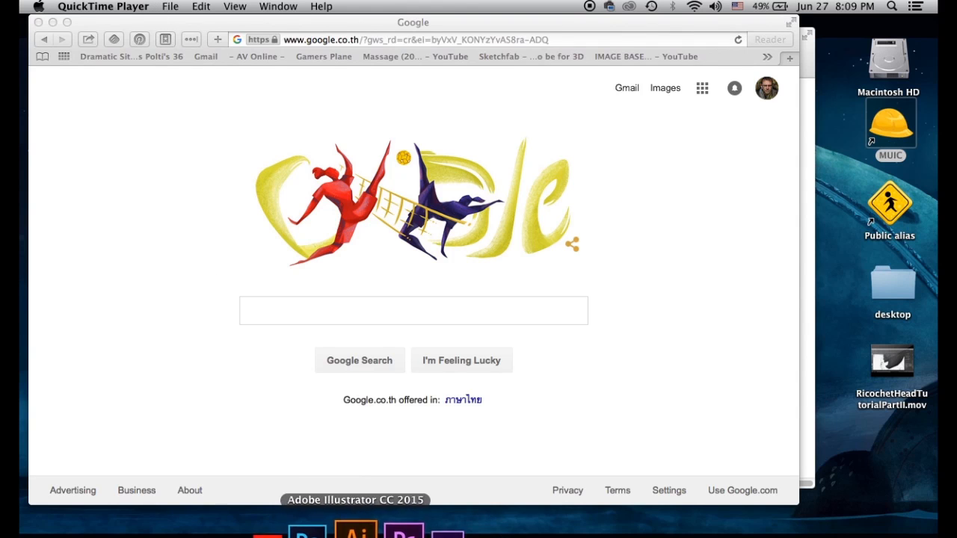
# Search Google Images for 'stitches texture'
pyautogui.click(174, 28)
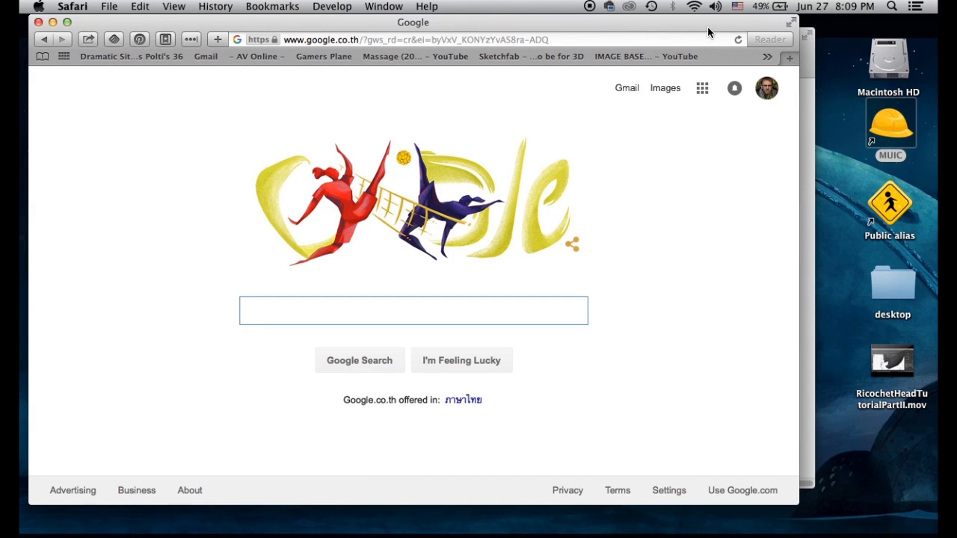
pyautogui.click(790, 57)
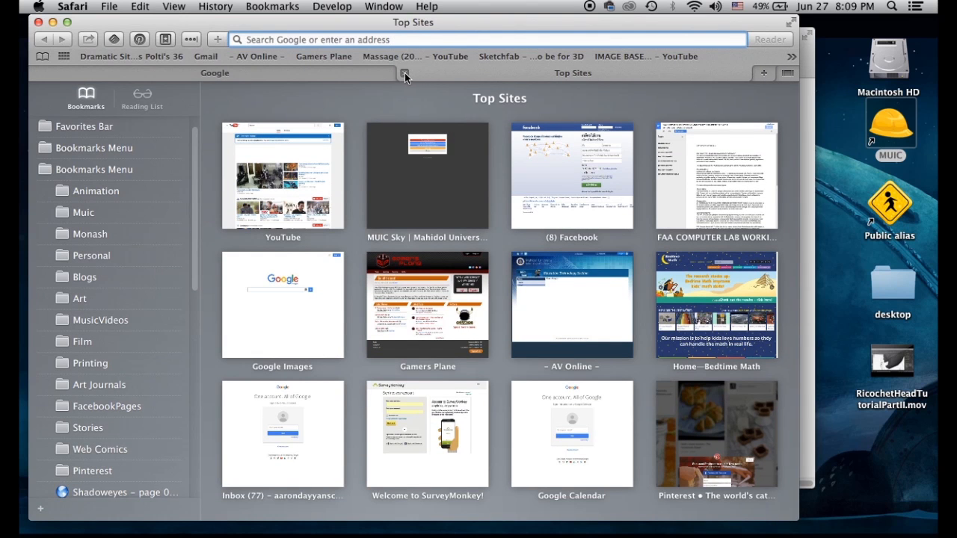
pyautogui.click(405, 72)
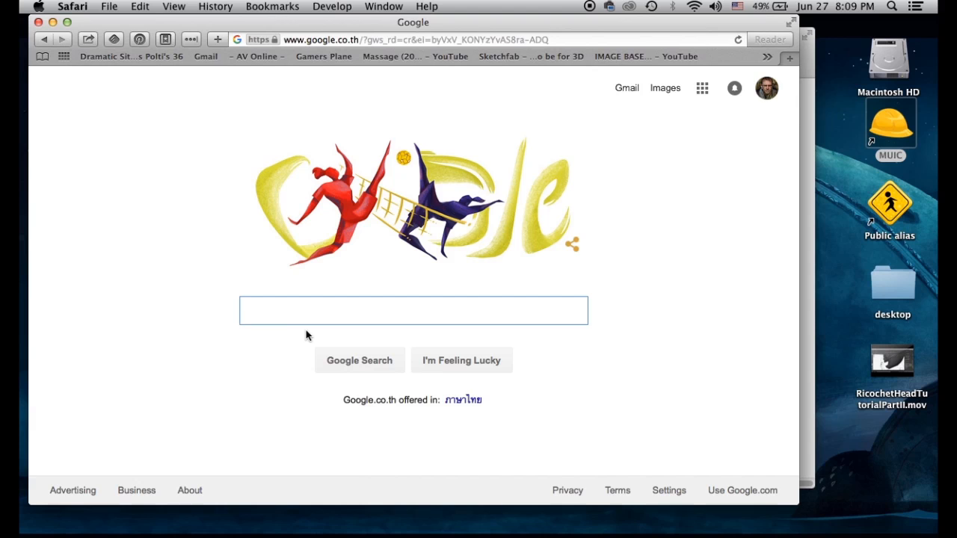
pyautogui.write('stitches')
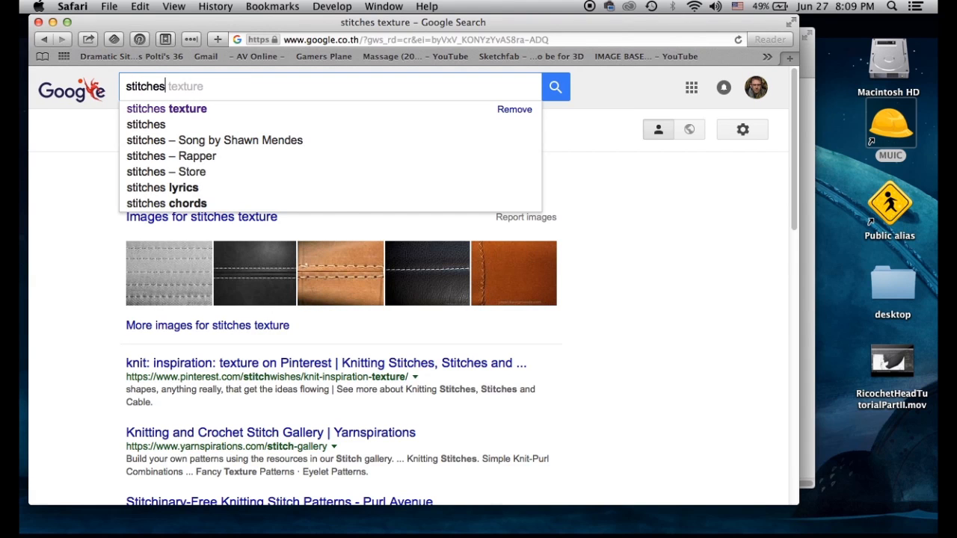
pyautogui.press('Down')
pyautogui.press('Return')
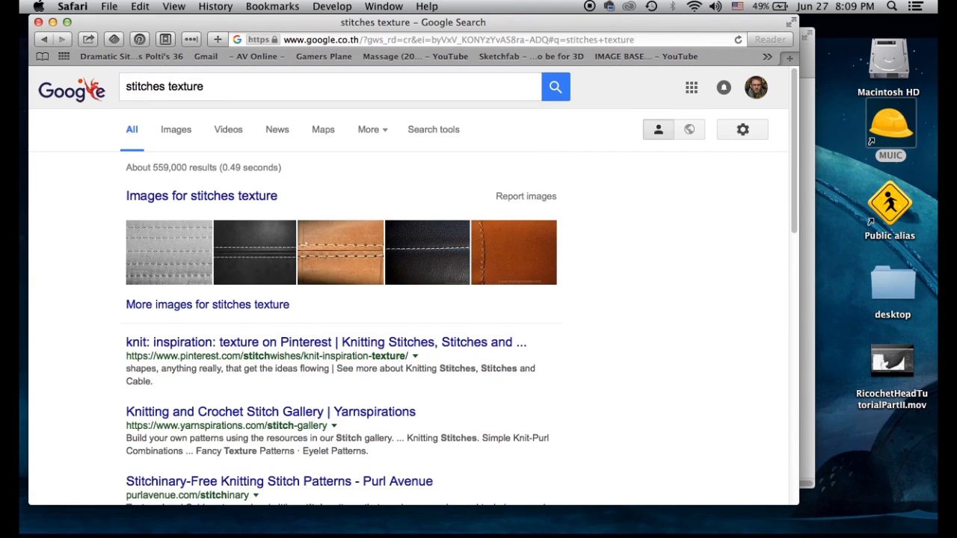
pyautogui.click(237, 197)
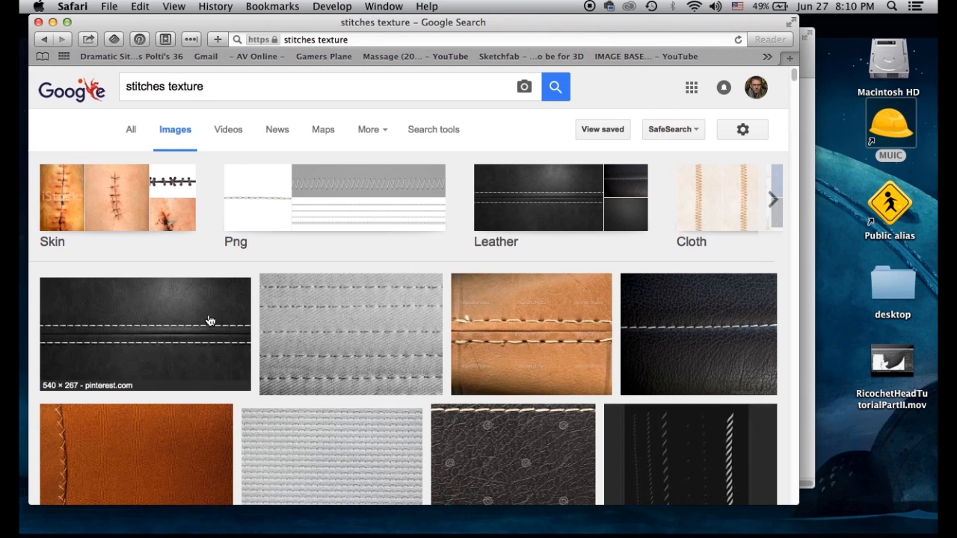
# Open the dark leather double-stitch image at full size and start saving it
pyautogui.rightClick(233, 299)
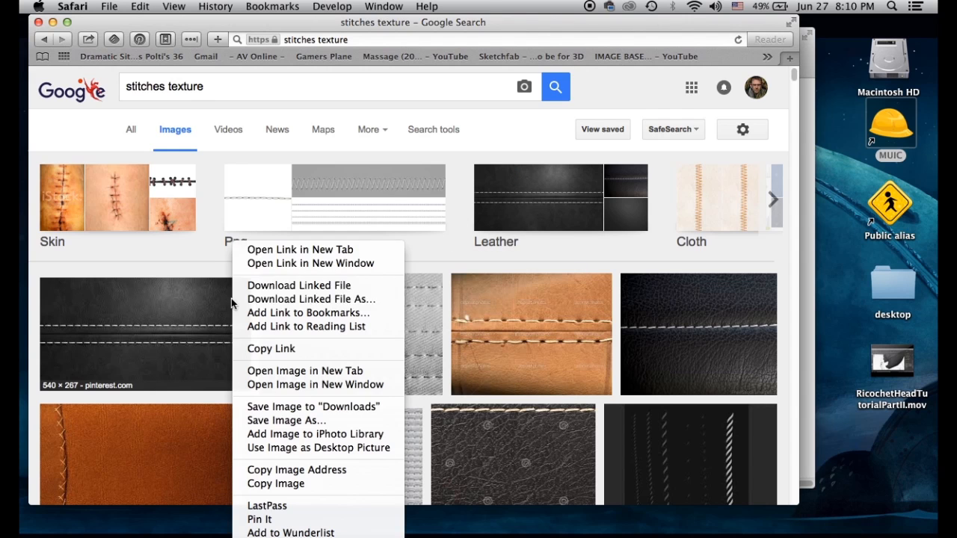
pyautogui.click(274, 251)
pyautogui.click(500, 69)
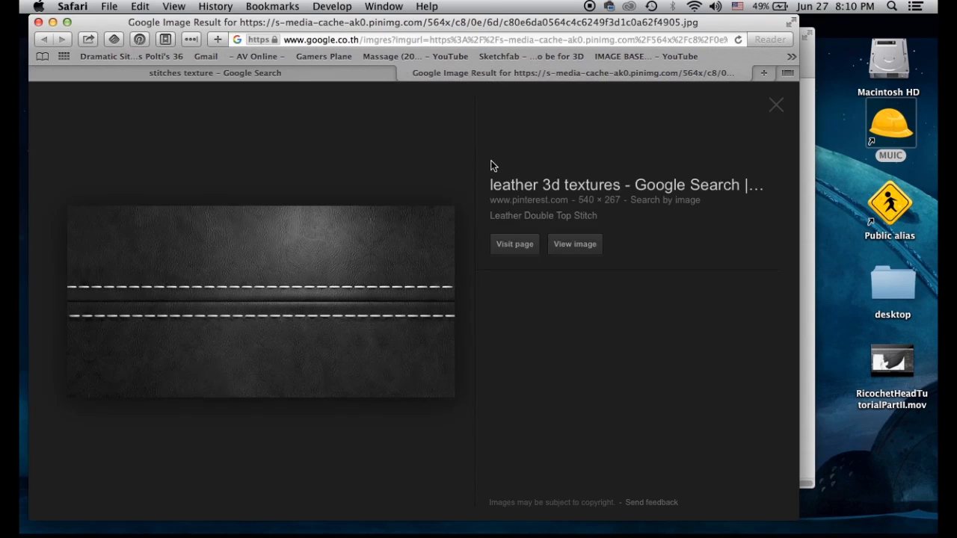
pyautogui.click(564, 245)
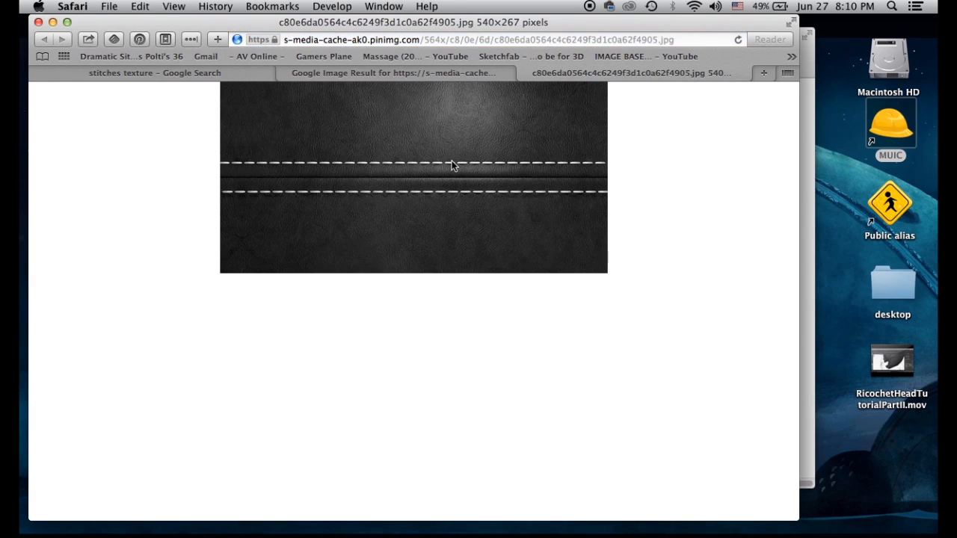
pyautogui.rightClick(508, 186)
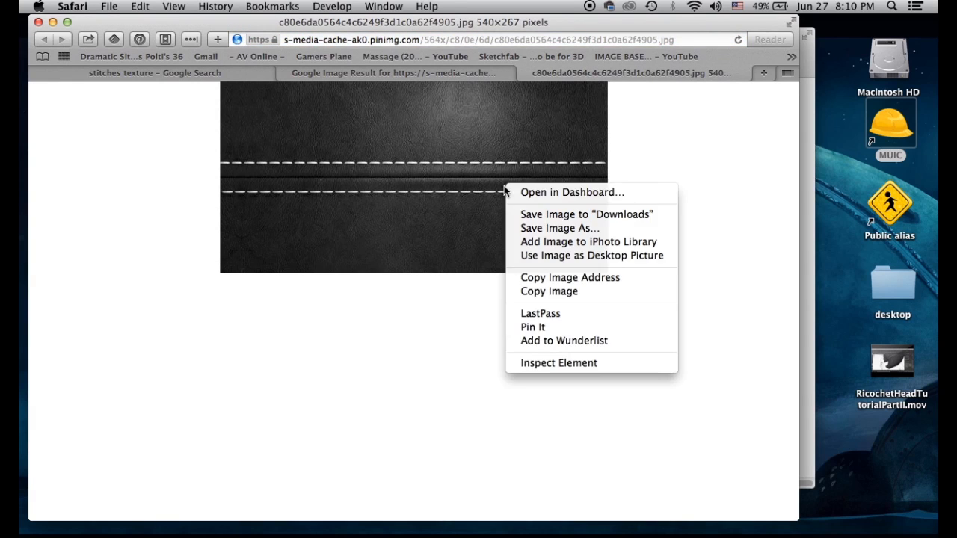
pyautogui.click(568, 228)
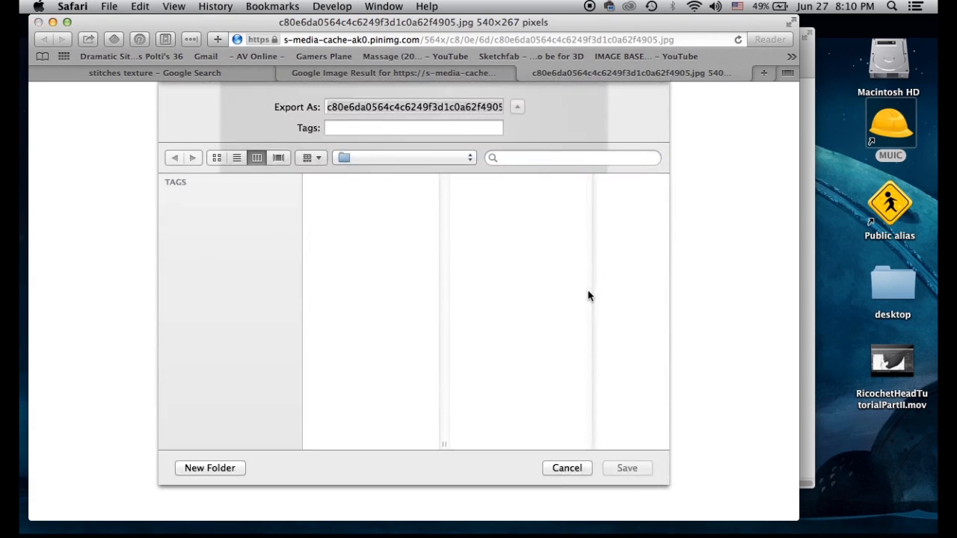
# Navigate the save location to Projects/3DDesign/CC/sourceimages/ImpmonTexture
pyautogui.moveTo(647, 447); pyautogui.dragTo(362, 448)
pyautogui.click(218, 320)
pyautogui.click(342, 206)
pyautogui.click(479, 185)
pyautogui.click(565, 322)
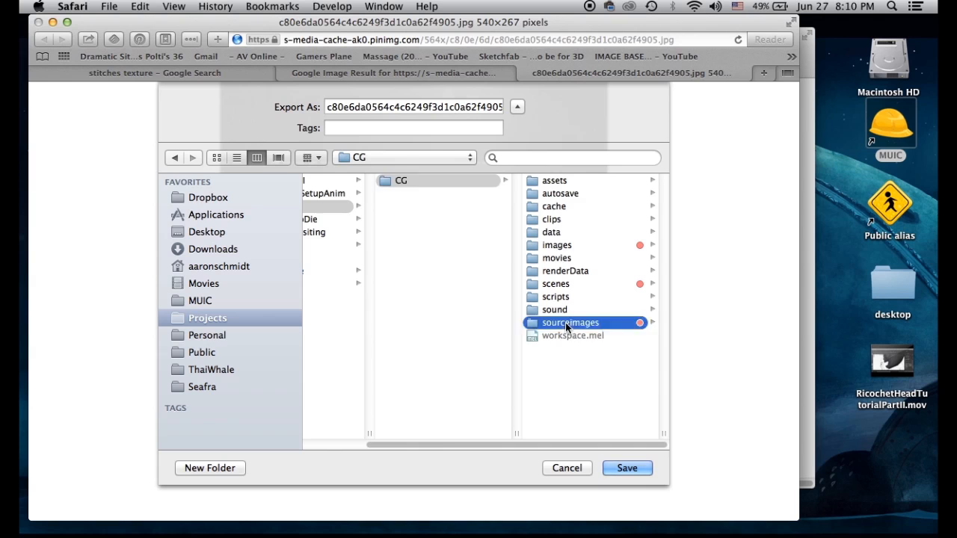
pyautogui.scroll(-8, 576, 299)
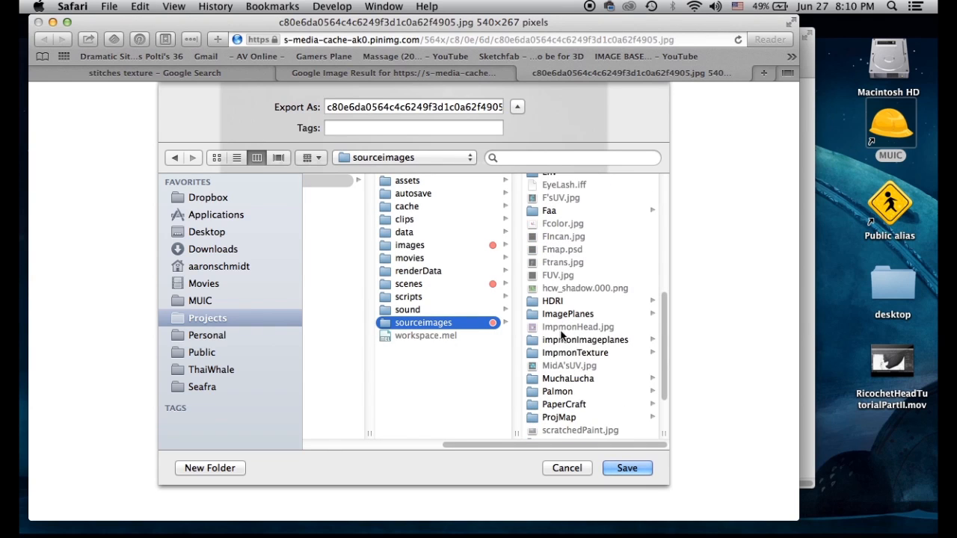
pyautogui.click(560, 356)
# Save the image as 'Stitches' and close the extra image tabs
pyautogui.click(433, 107)
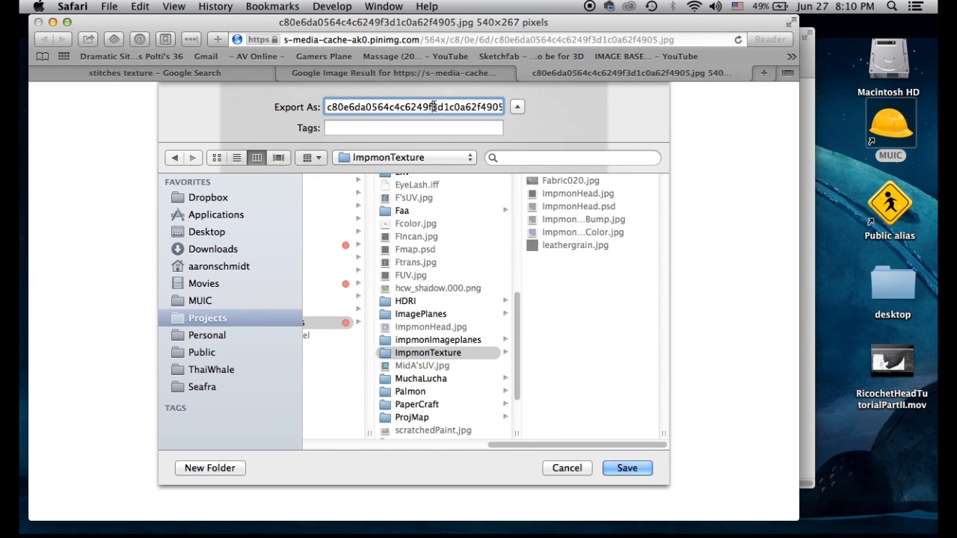
pyautogui.doubleClick(434, 107)
pyautogui.write('SA')
pyautogui.press('BackSpace')
pyautogui.press('BackSpace')
pyautogui.write('Stitches')
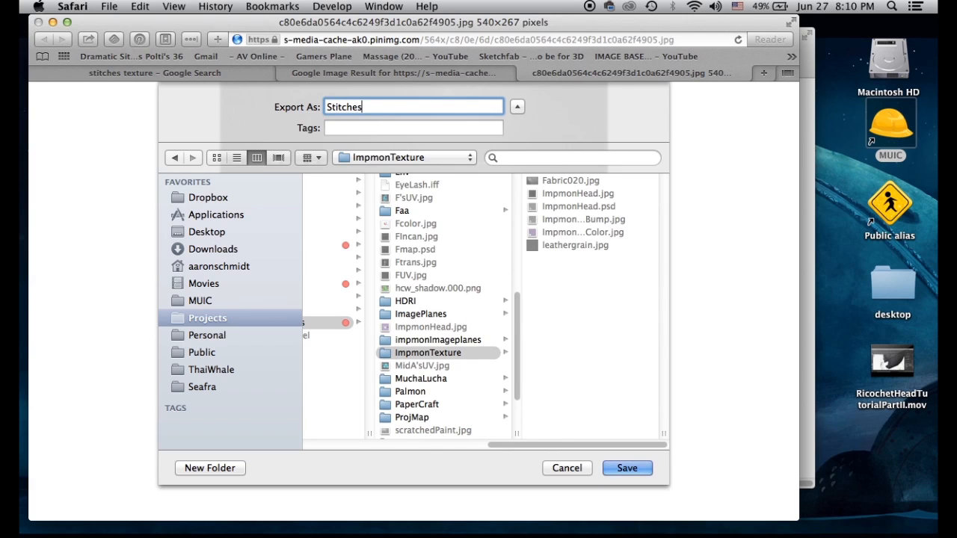
pyautogui.press('Return')
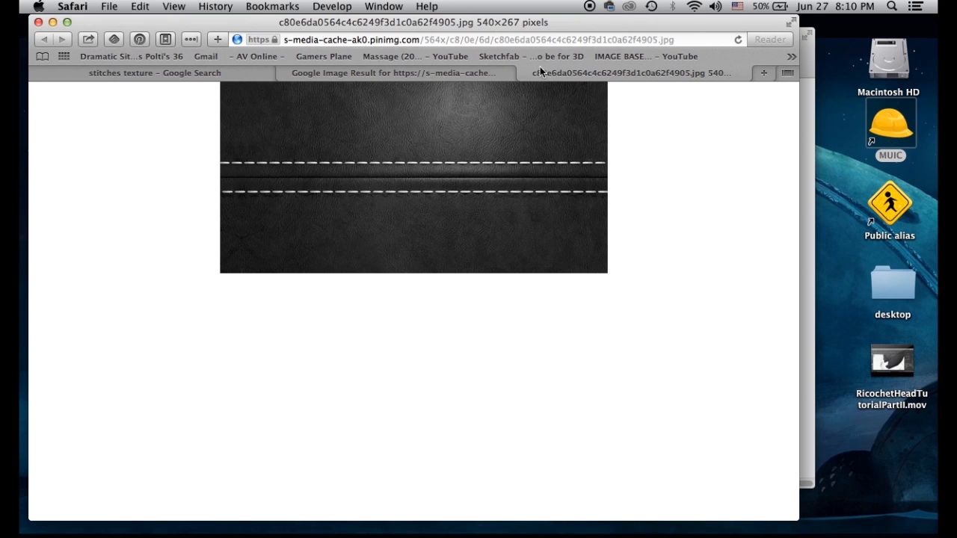
pyautogui.click(523, 73)
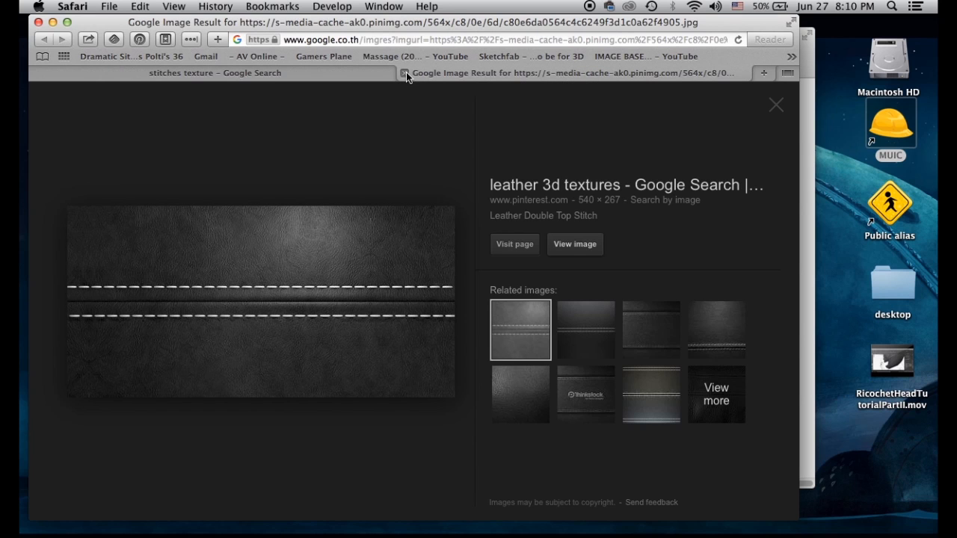
pyautogui.click(404, 73)
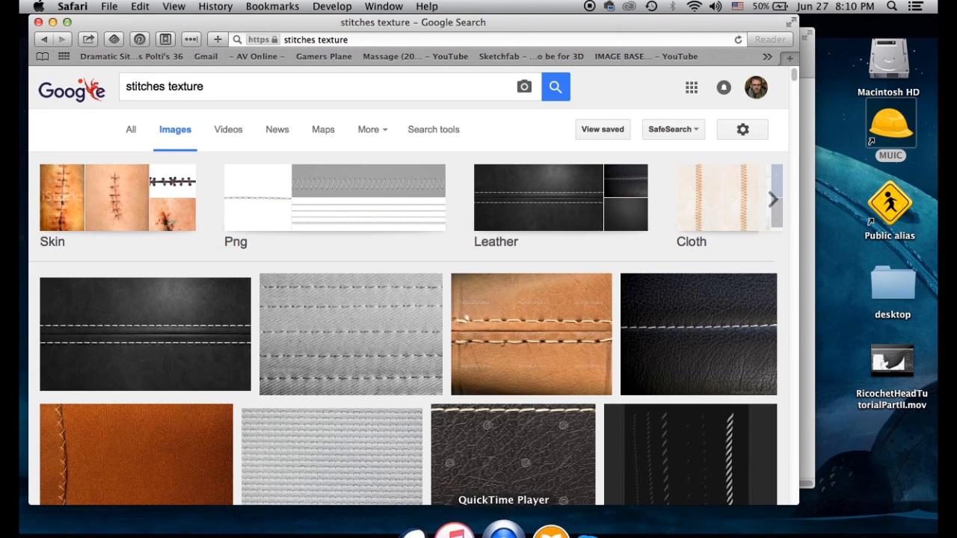
# Bring Photoshop and the Finder window holding the project files to the front
pyautogui.click(503, 531)
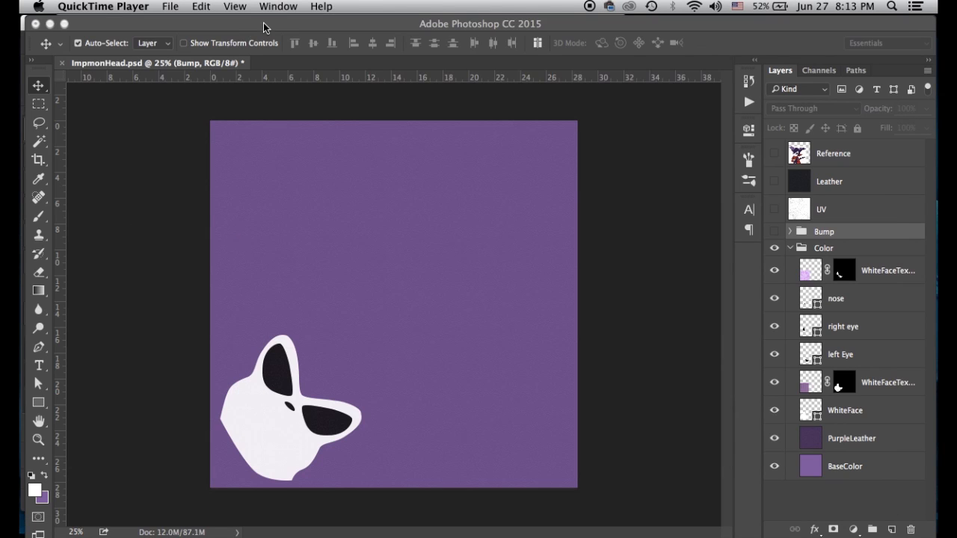
pyautogui.click(265, 24)
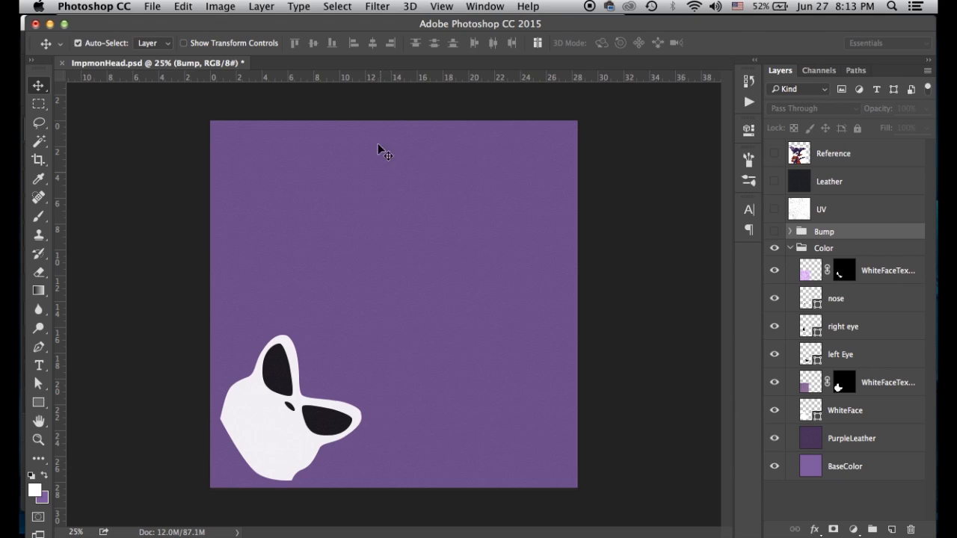
pyautogui.click(153, 7)
pyautogui.click(154, 9)
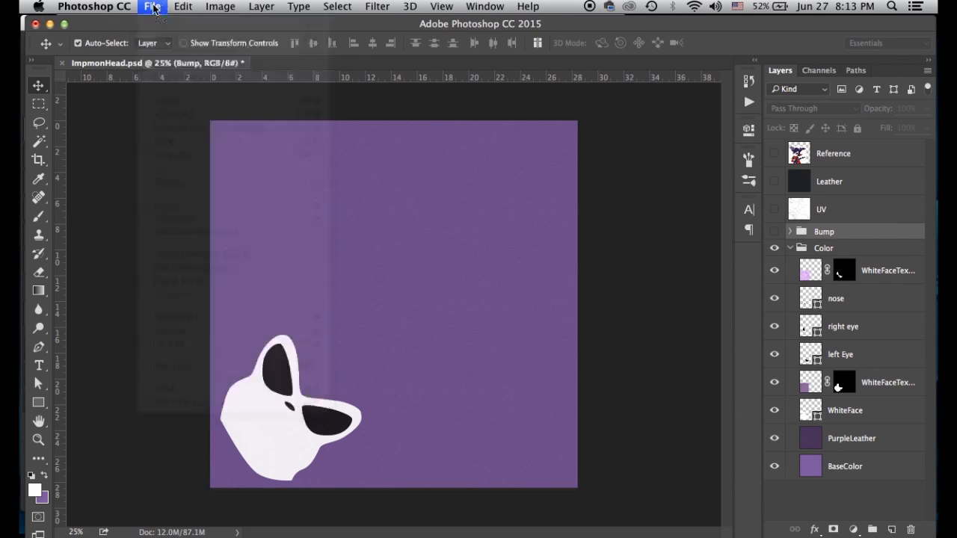
pyautogui.hotkey('ctrl', 'Up')
pyautogui.click(855, 342)
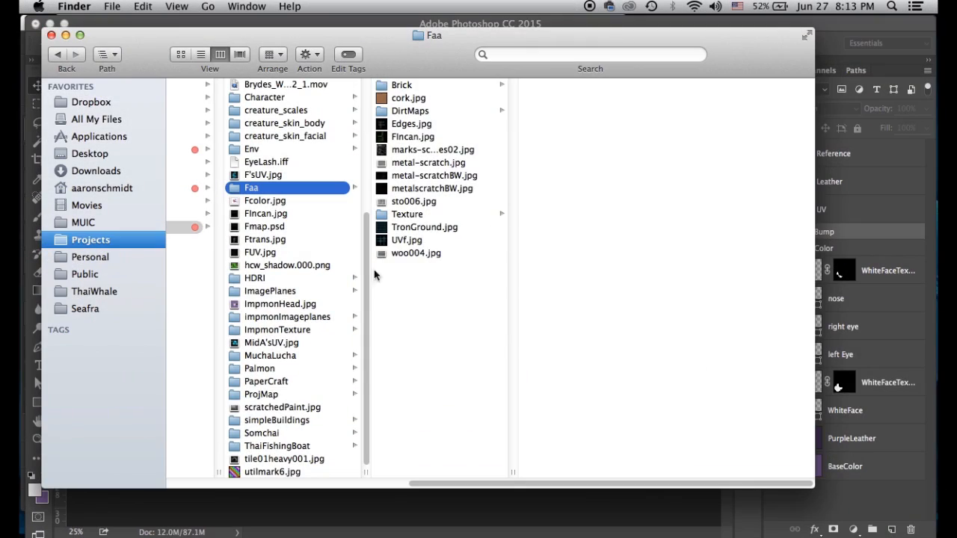
pyautogui.hotkey('ctrl', 'Up')
pyautogui.click(647, 293)
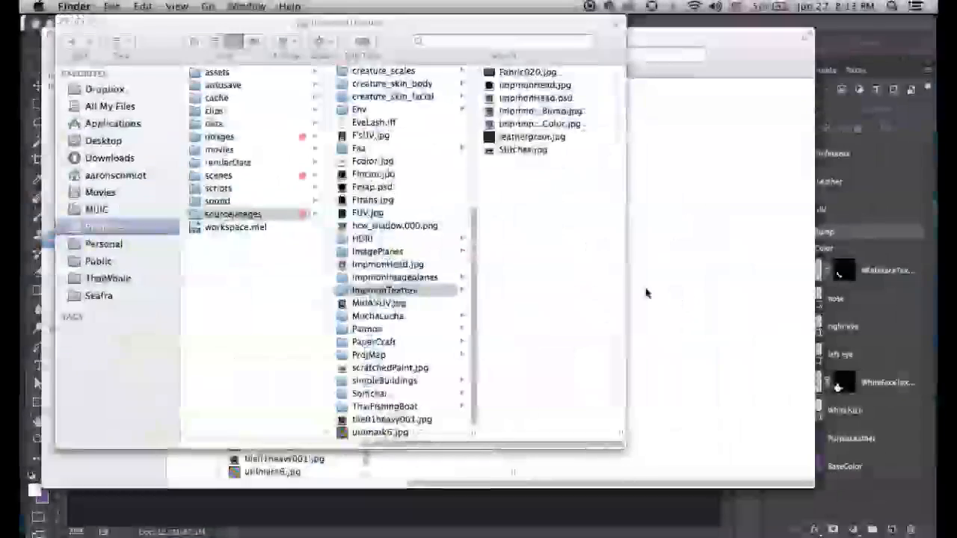
# Open Stitches.jpg in Photoshop and copy the entire image
pyautogui.click(512, 152)
pyautogui.moveTo(340, 151); pyautogui.dragTo(190, 93)
pyautogui.press('super+a')
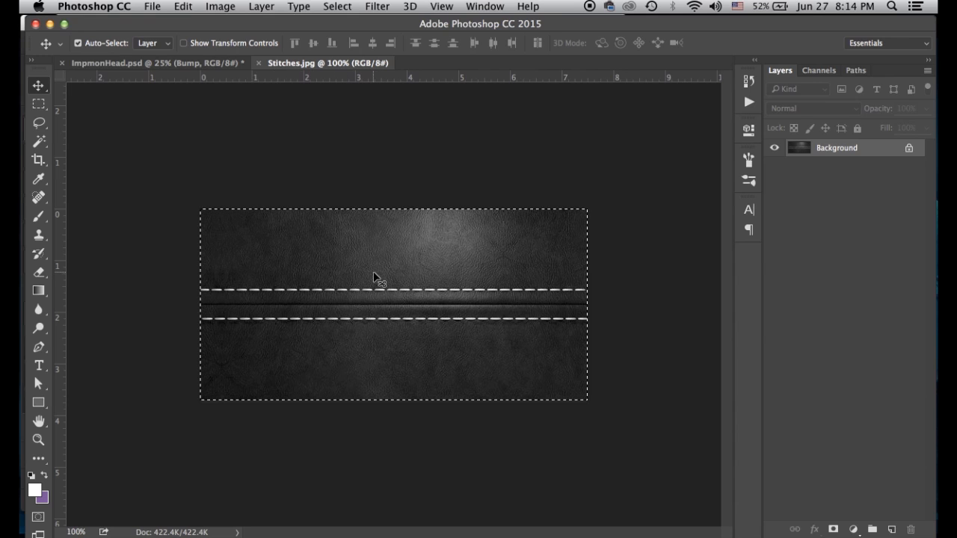
pyautogui.press('super+c')
# Paste the stitches image above WhiteFaceTexture in ImpmonHead.psd as a layer named 'Stitches'
pyautogui.click(124, 66)
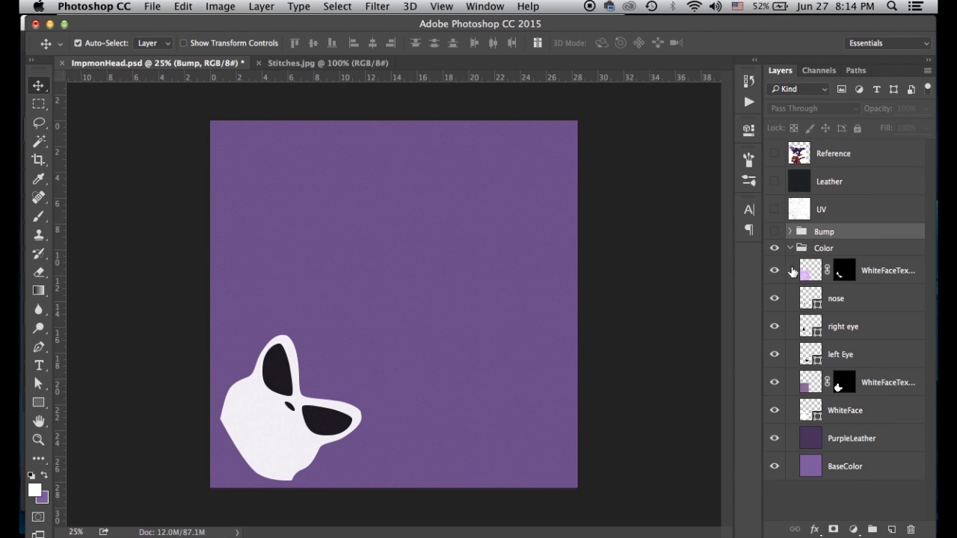
pyautogui.click(807, 270)
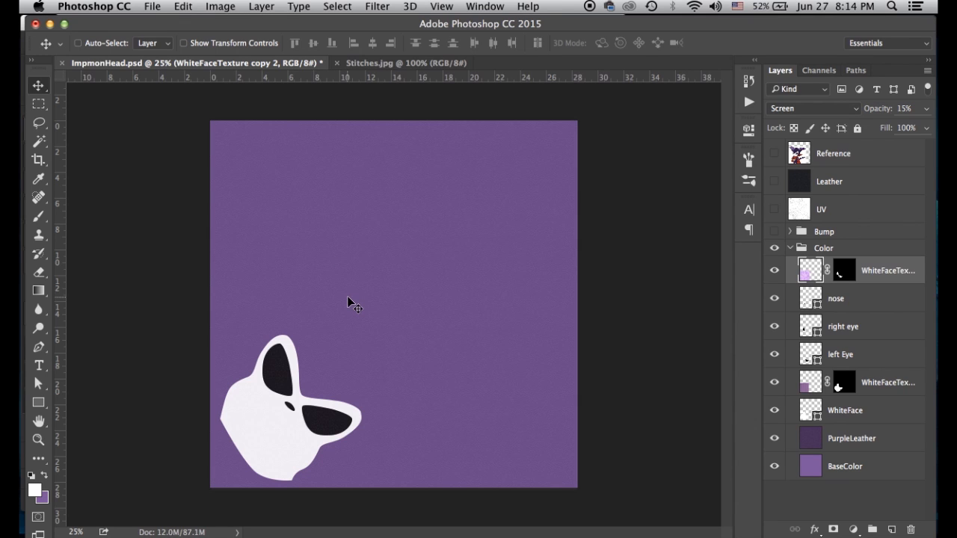
pyautogui.press('cmd+v')
pyautogui.doubleClick(840, 272)
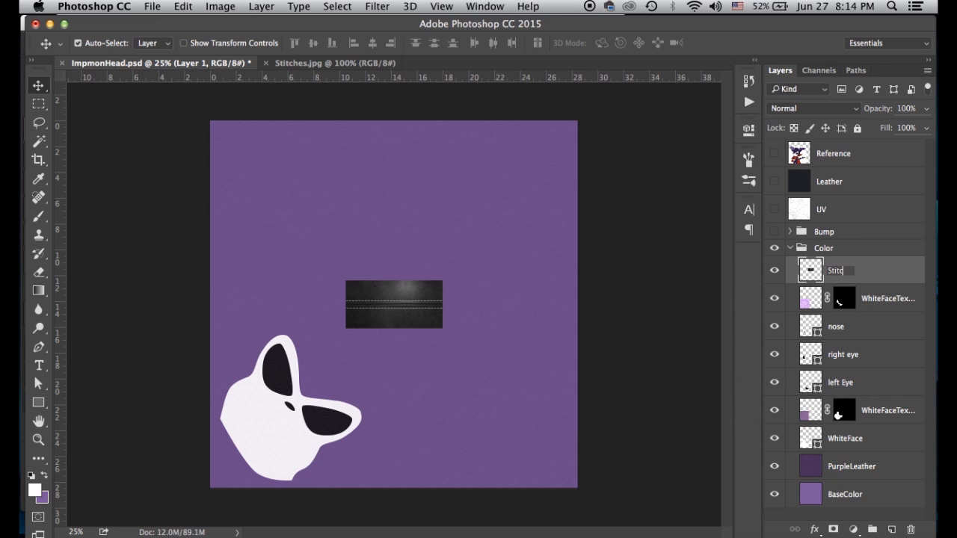
pyautogui.press('Return')
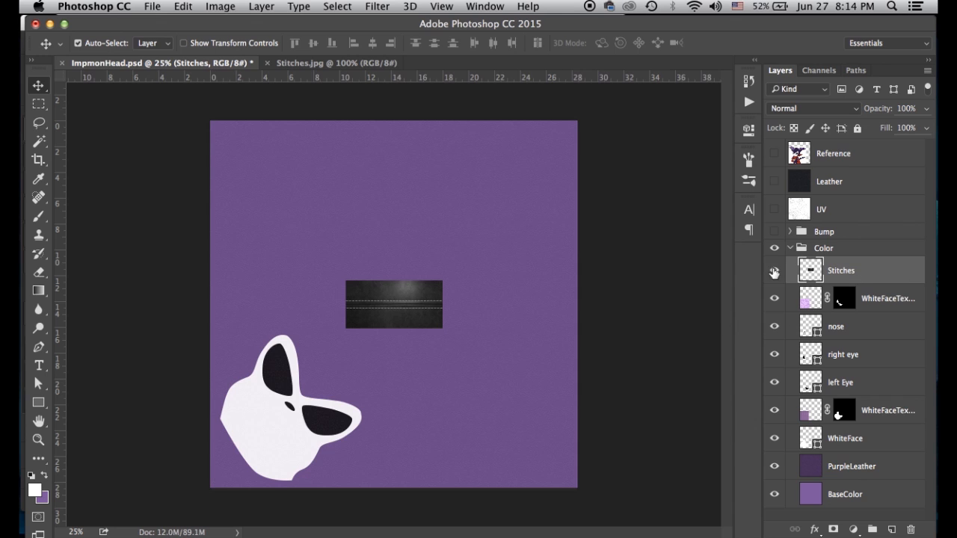
# Zoom in on the stitching, return to 100%, and switch to the Rectangular Marquee tool
pyautogui.press('cmd+equal')
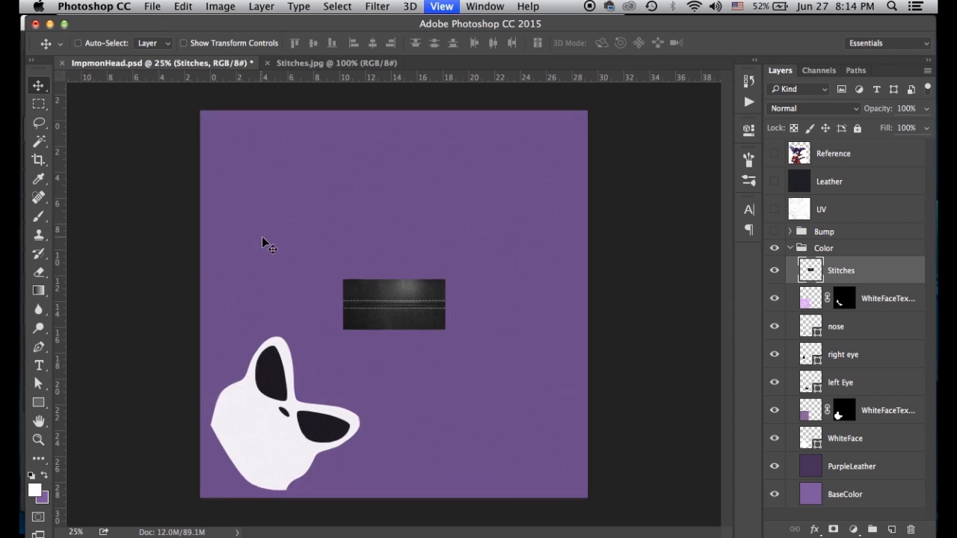
pyautogui.press('super+equal')
pyautogui.press('super+equal')
pyautogui.press('super+equal')
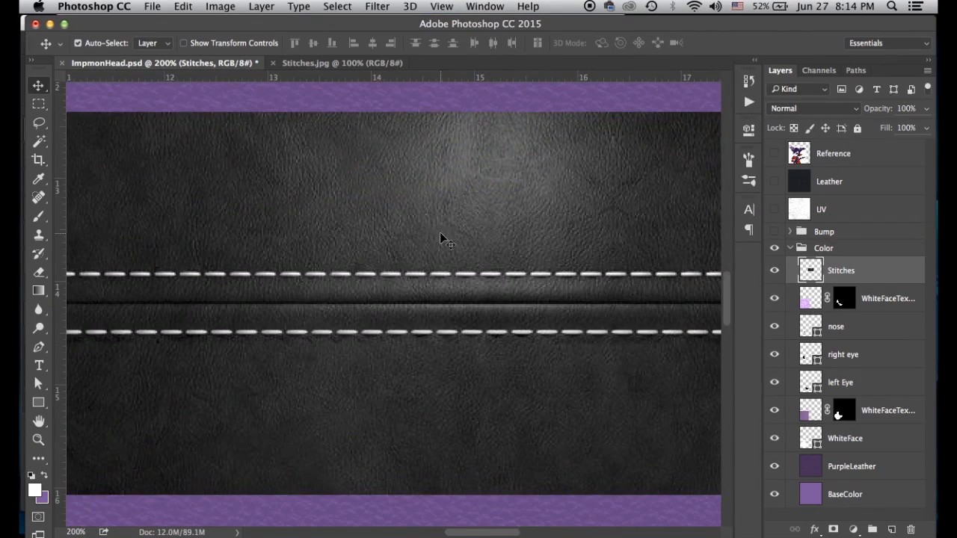
pyautogui.press('super+minus')
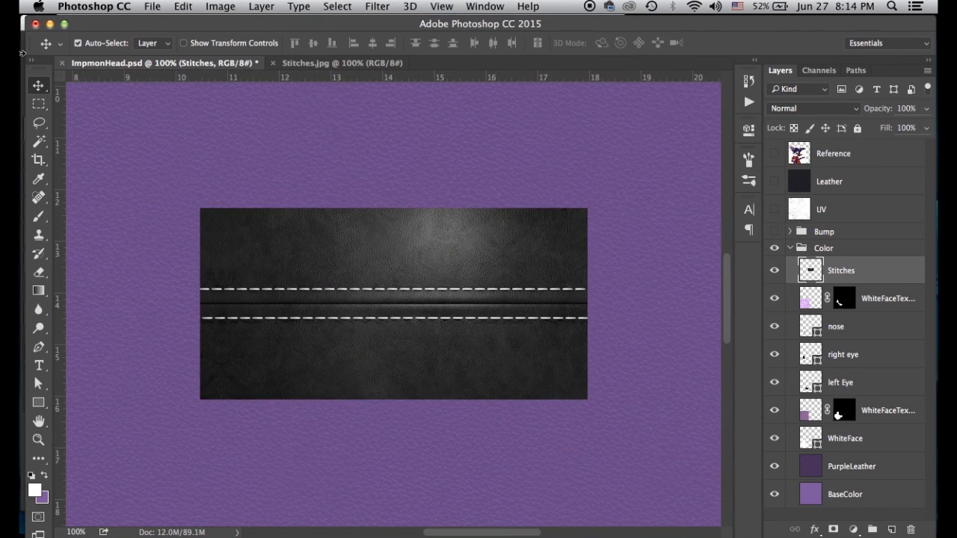
pyautogui.press('m')
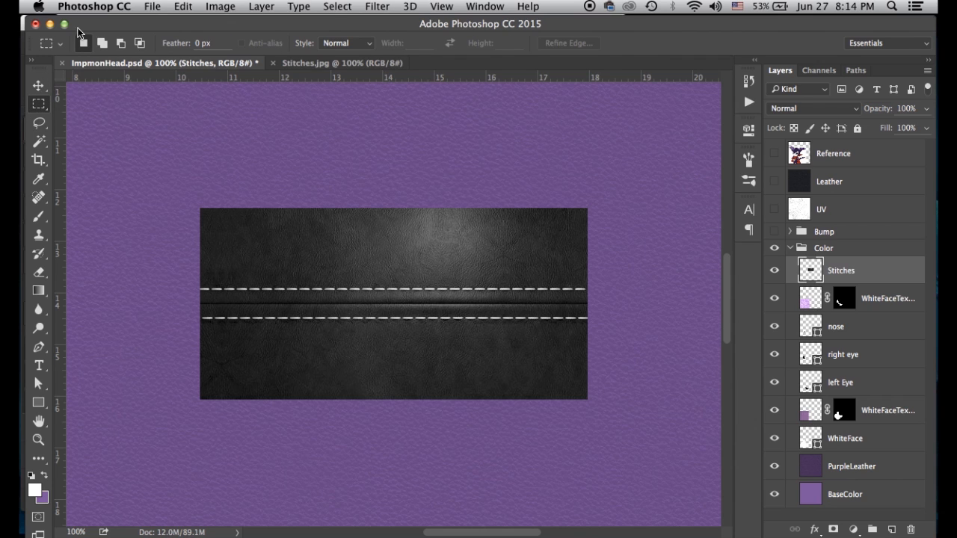
# With a 30 px feather, delete the leather above the upper stitches
pyautogui.click(178, 44)
pyautogui.write('30')
pyautogui.moveTo(153, 139); pyautogui.dragTo(652, 261)
pyautogui.moveTo(653, 257); pyautogui.dragTo(647, 267)
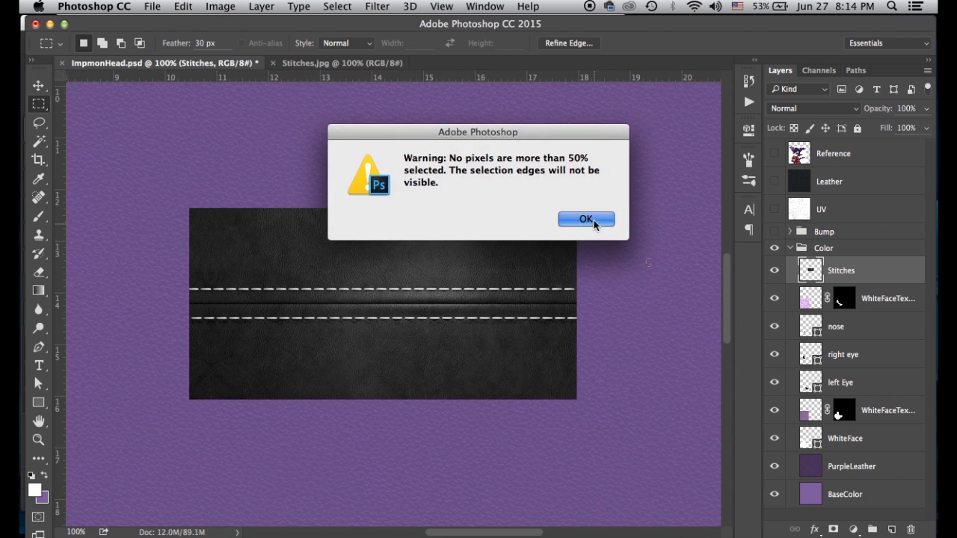
pyautogui.click(593, 220)
pyautogui.moveTo(615, 153); pyautogui.dragTo(128, 269)
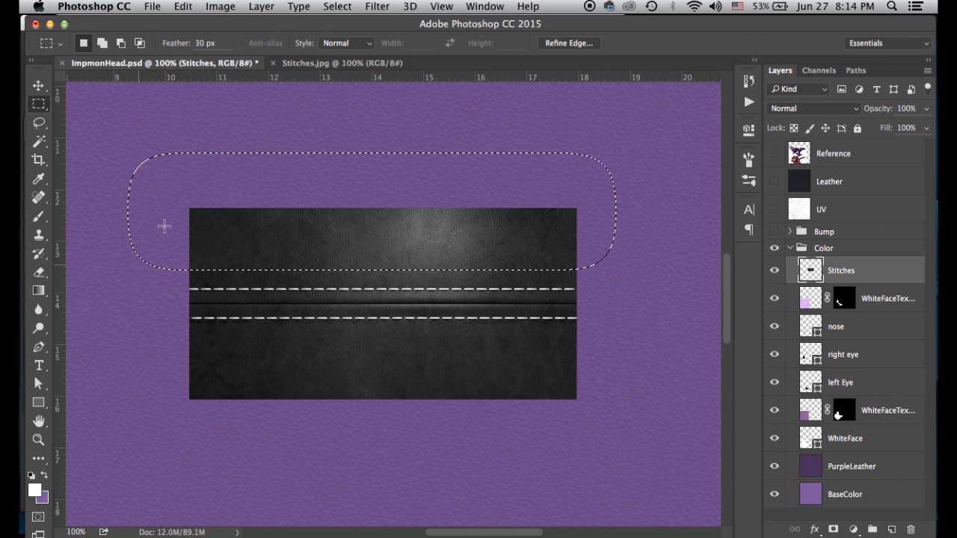
pyautogui.press('Delete')
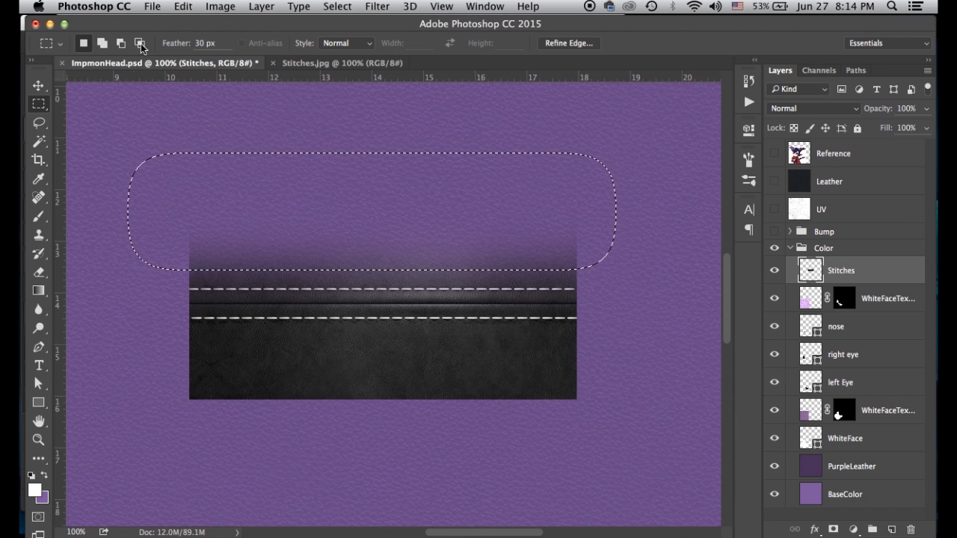
# With a 10 px feather, delete the remaining leather above and below the stitches and deselect
pyautogui.click(196, 43)
pyautogui.write('10')
pyautogui.click(142, 160)
pyautogui.moveTo(148, 172); pyautogui.dragTo(598, 275)
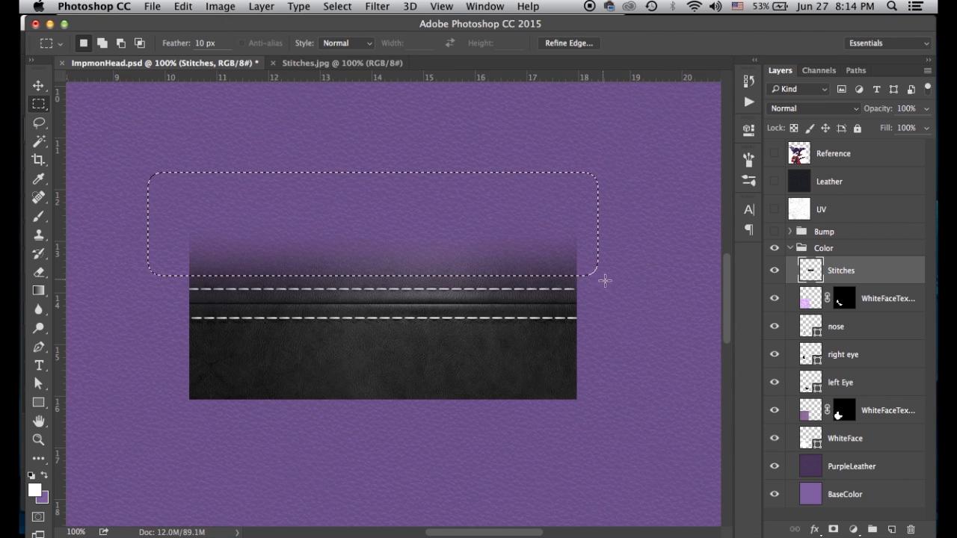
pyautogui.press('Delete')
pyautogui.moveTo(598, 334); pyautogui.dragTo(171, 475)
pyautogui.press('Delete')
pyautogui.hotkey('ctrl', 'd')
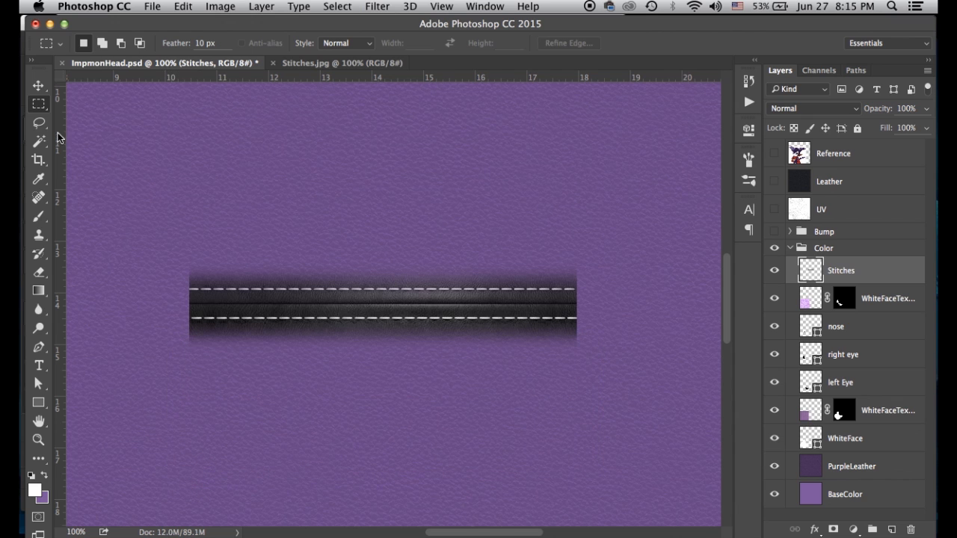
pyautogui.press('v')
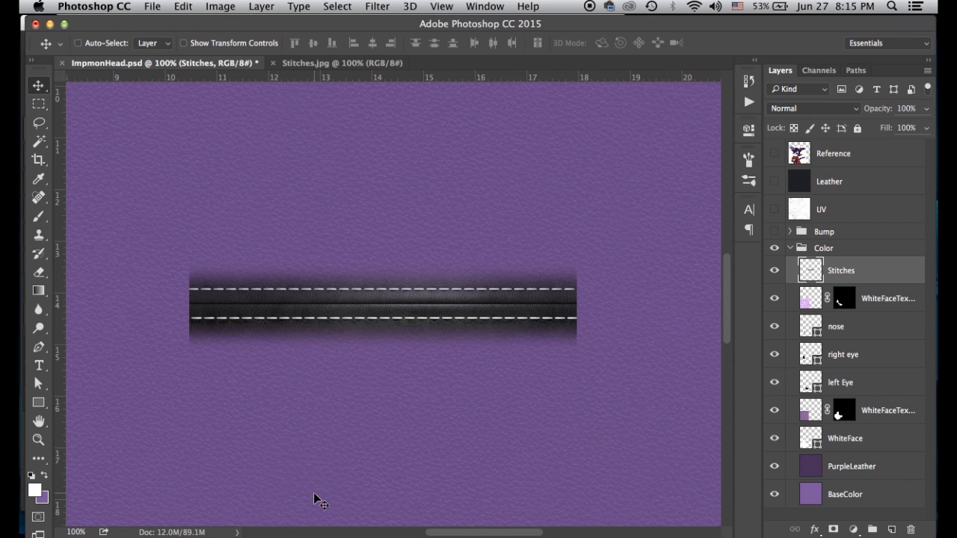
pyautogui.hotkey('ctrl', 'l')
pyautogui.moveTo(579, 242)
pyautogui.mouseDown()
pyautogui.moveTo(588, 244)
pyautogui.moveTo(573, 241)
pyautogui.mouseUp()
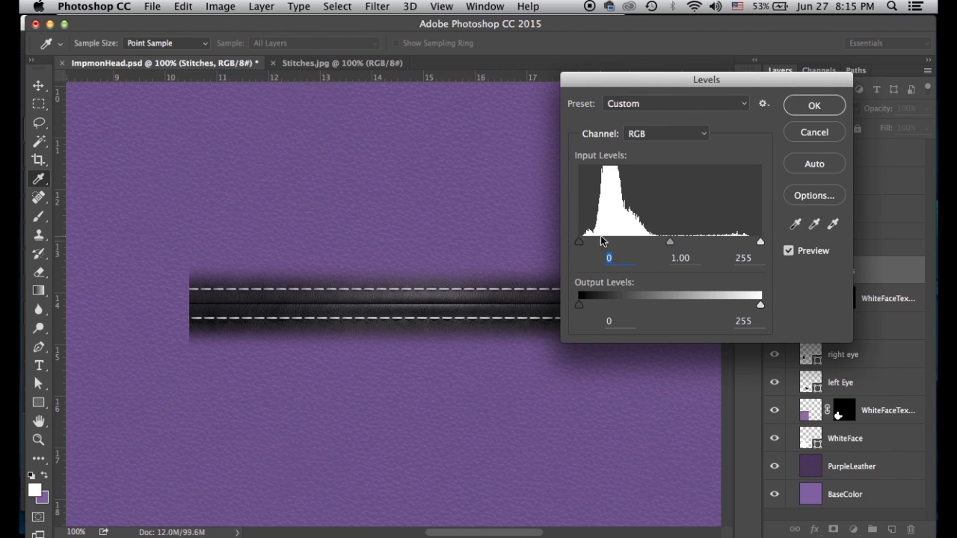
pyautogui.moveTo(670, 243)
pyautogui.mouseDown()
pyautogui.moveTo(650, 246)
pyautogui.moveTo(674, 250)
pyautogui.mouseUp()
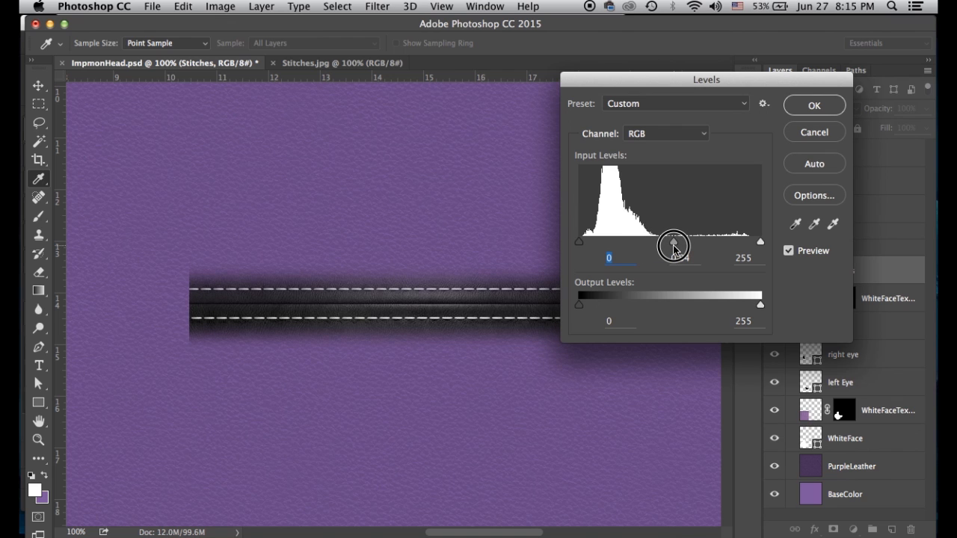
pyautogui.moveTo(673, 249); pyautogui.dragTo(703, 247)
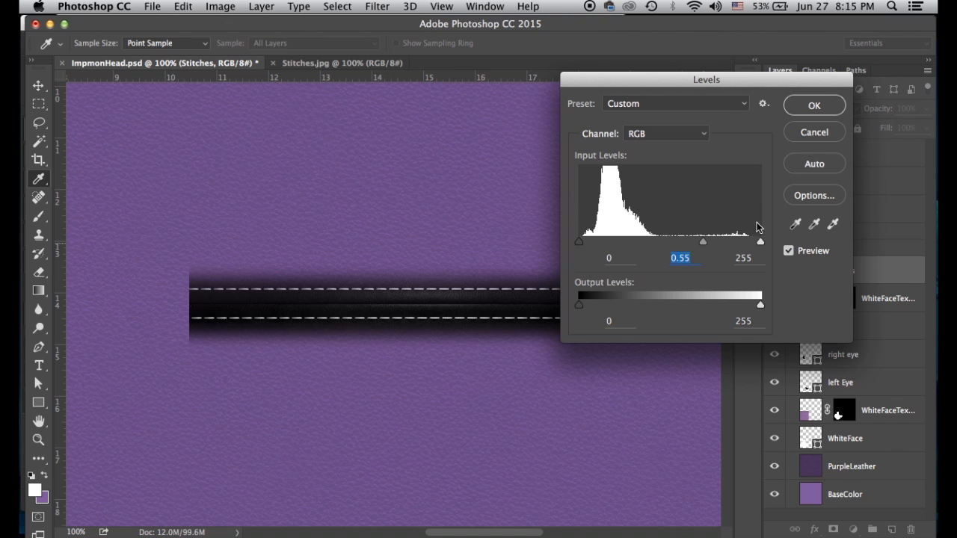
pyautogui.click(804, 135)
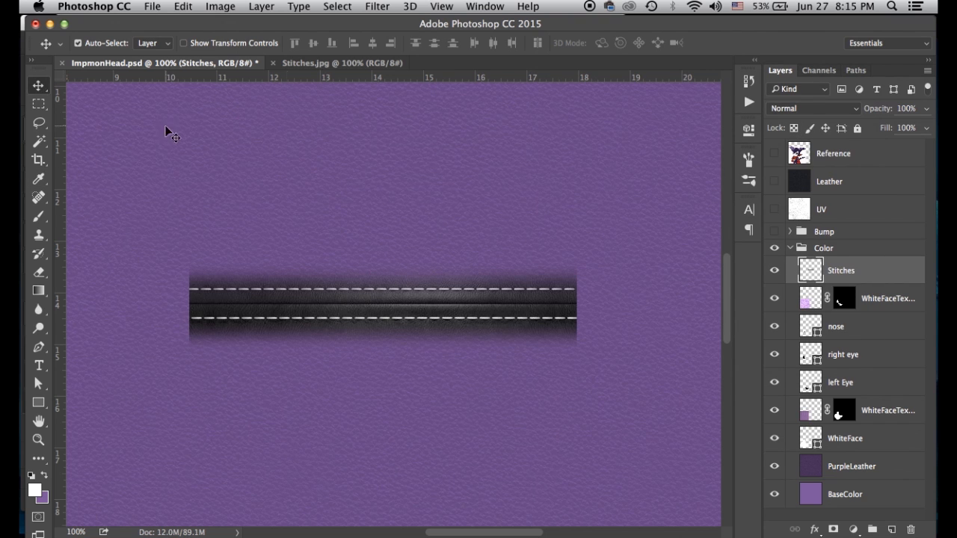
# Zoom out to 33.3%, show and lock the UV wireframe layer, and drag the Stitches strip upward
pyautogui.press('super+minus')
pyautogui.press('super+minus')
pyautogui.press('super+minus')
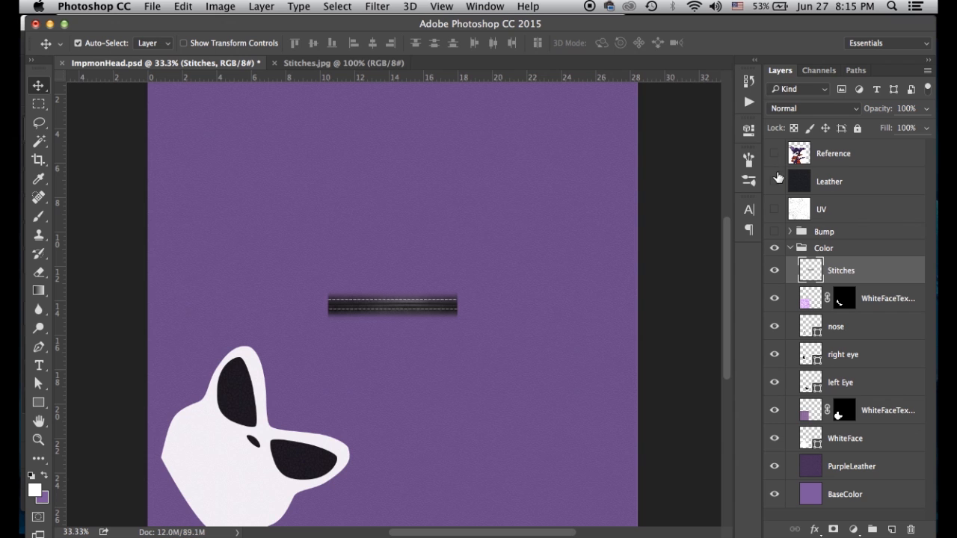
pyautogui.click(774, 212)
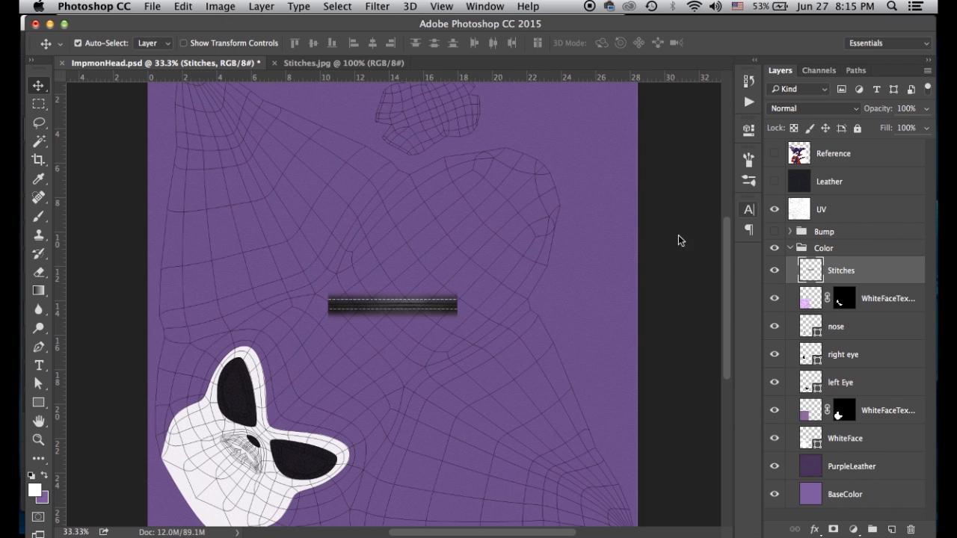
pyautogui.moveTo(385, 306); pyautogui.dragTo(310, 293)
pyautogui.press('super+z')
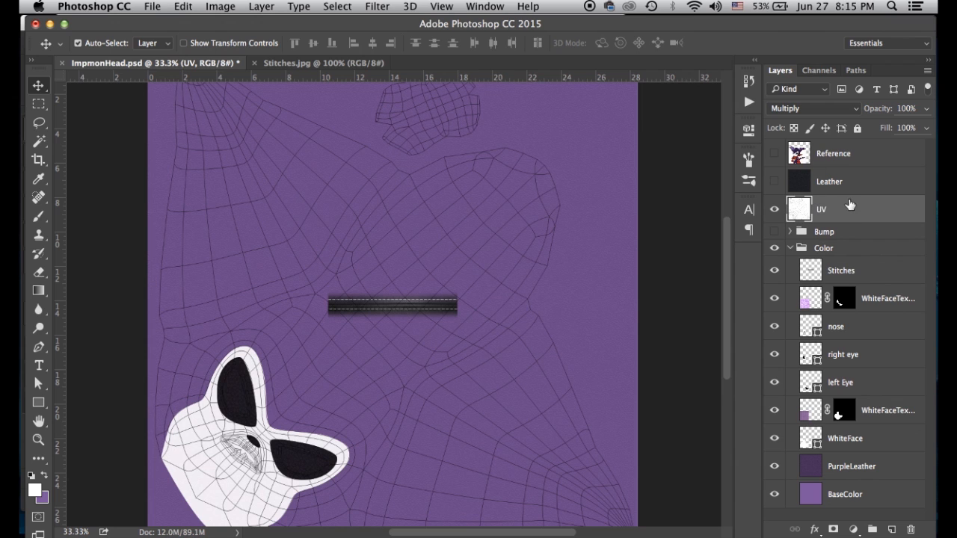
pyautogui.click(858, 128)
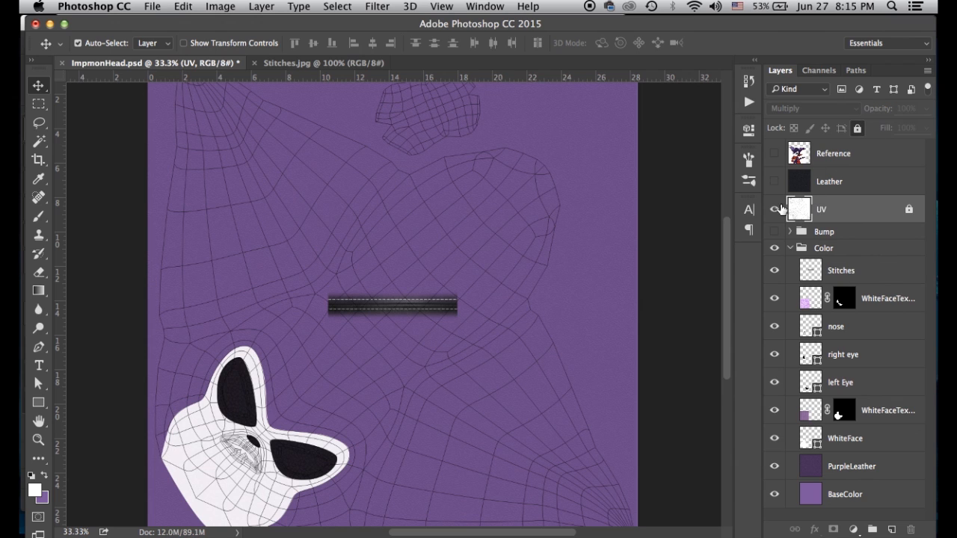
pyautogui.click(809, 269)
pyautogui.moveTo(408, 307); pyautogui.dragTo(352, 149)
# Rotate the stitch strip about 34° clockwise and position it along the upper UV seam
pyautogui.scroll(5, 419, 241)
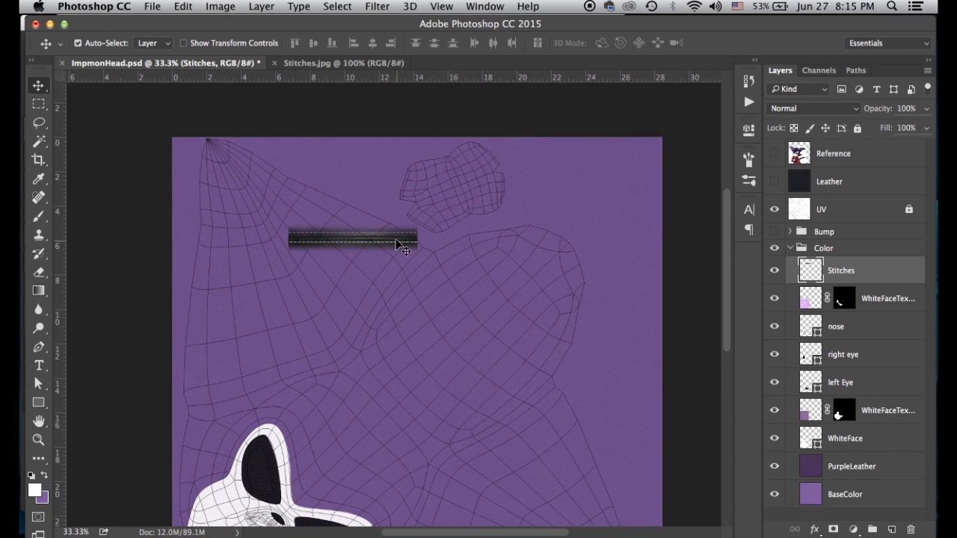
pyautogui.press('super+t')
pyautogui.moveTo(430, 217); pyautogui.dragTo(430, 266)
pyautogui.moveTo(392, 233); pyautogui.dragTo(401, 219)
pyautogui.moveTo(402, 220); pyautogui.dragTo(398, 224)
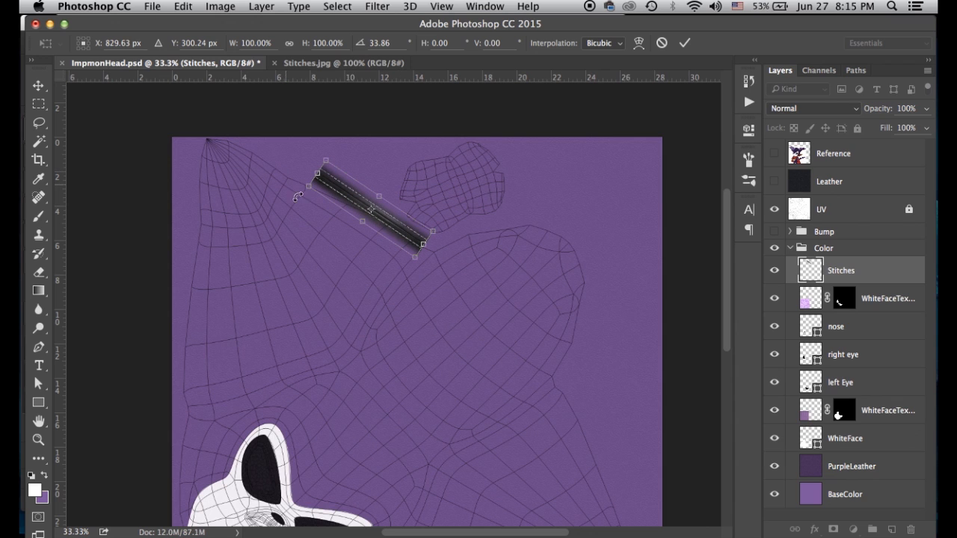
pyautogui.press('Return')
pyautogui.moveTo(391, 220)
pyautogui.mouseDown()
pyautogui.moveTo(403, 231)
pyautogui.moveTo(389, 222)
pyautogui.mouseUp()
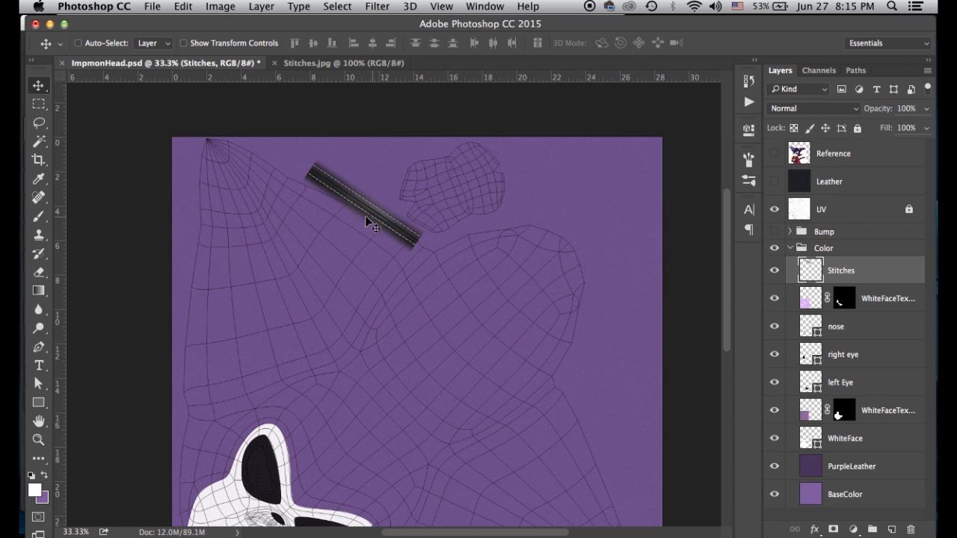
# Nudge the strip up-left and tilt it another 2.4° clockwise
pyautogui.press('super+t')
pyautogui.moveTo(293, 151); pyautogui.dragTo(281, 163)
pyautogui.press('super+z')
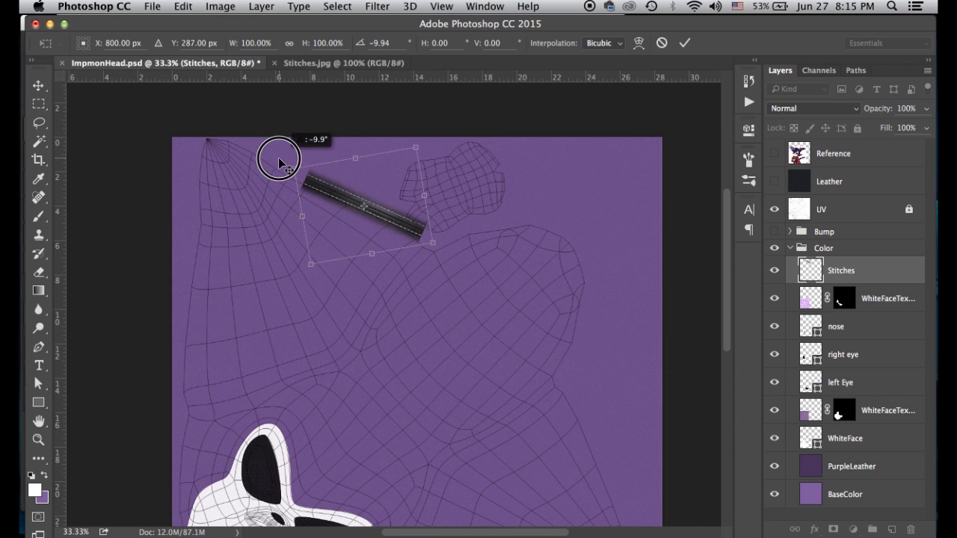
pyautogui.press('Return')
pyautogui.moveTo(344, 198); pyautogui.dragTo(336, 203)
pyautogui.press('super+t')
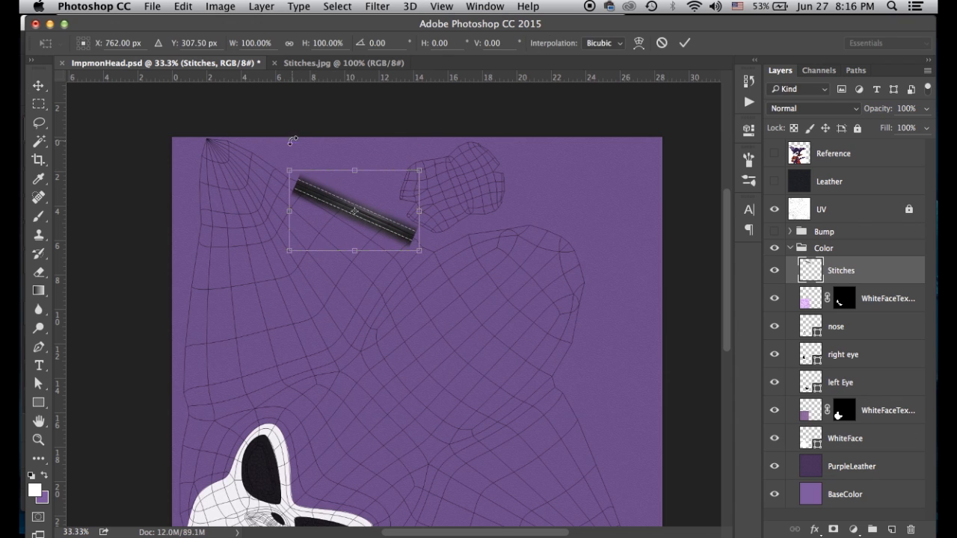
pyautogui.moveTo(285, 161); pyautogui.dragTo(287, 162)
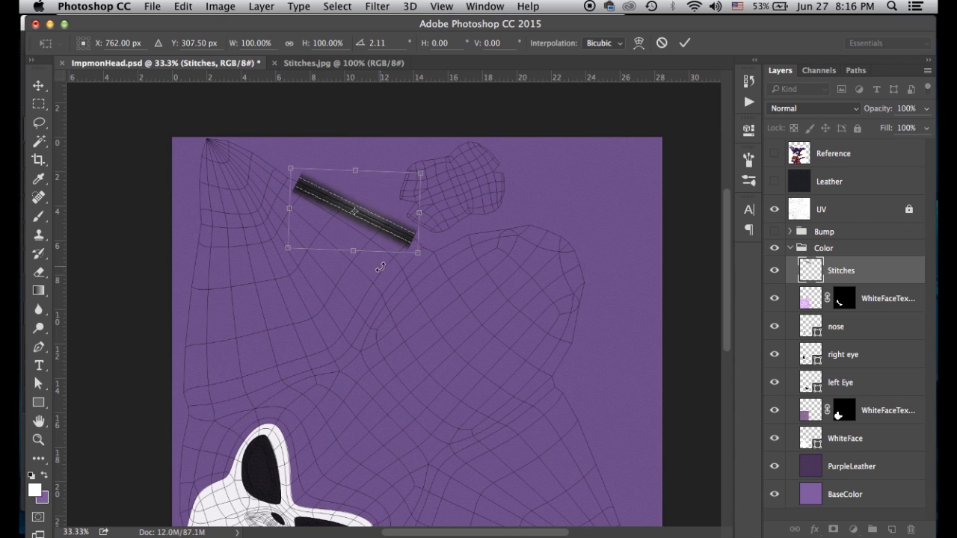
pyautogui.press('Return')
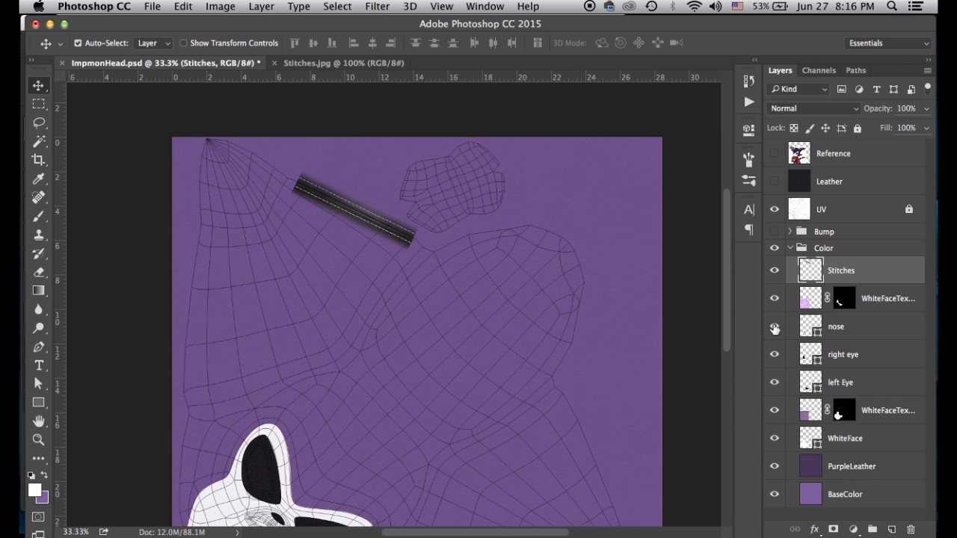
pyautogui.scroll(-2, 566, 329)
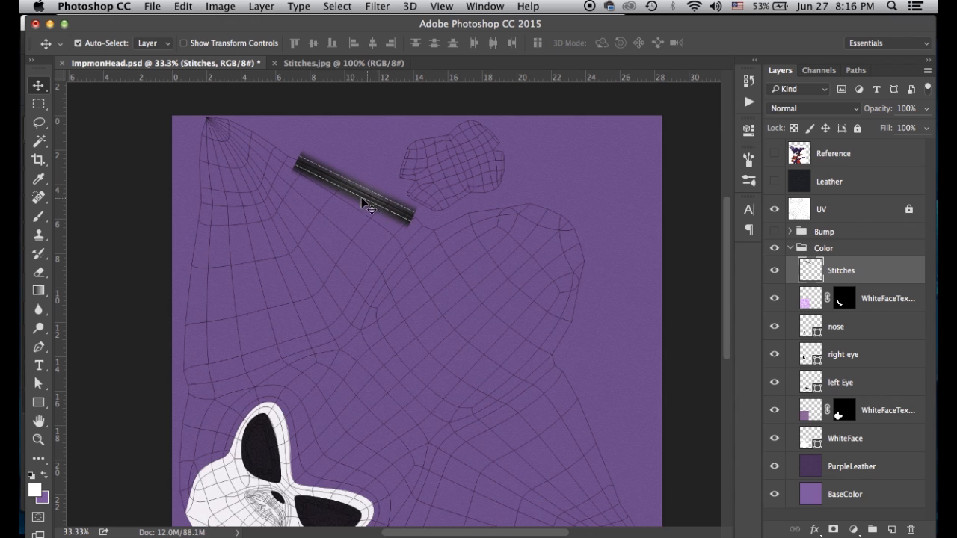
pyautogui.click(168, 30)
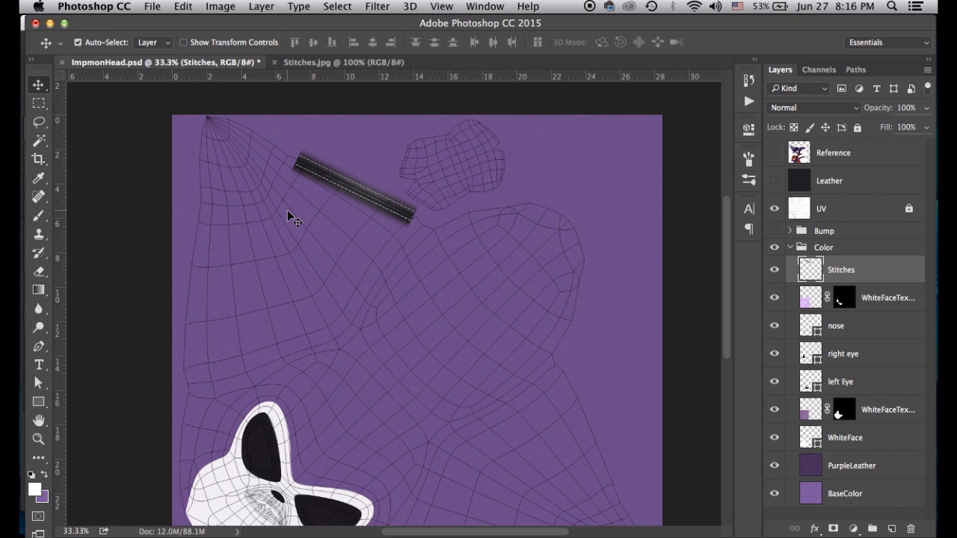
# Duplicate the Stitches layer and drag the copy so it starts at the canvas's top-left corner
pyautogui.scroll(-5, 287, 210)
pyautogui.scroll(12, 284, 222)
pyautogui.scroll(-10, 284, 222)
pyautogui.scroll(2, 284, 222)
pyautogui.scroll(-6, 284, 223)
pyautogui.scroll(5, 284, 224)
pyautogui.scroll(3, 283, 223)
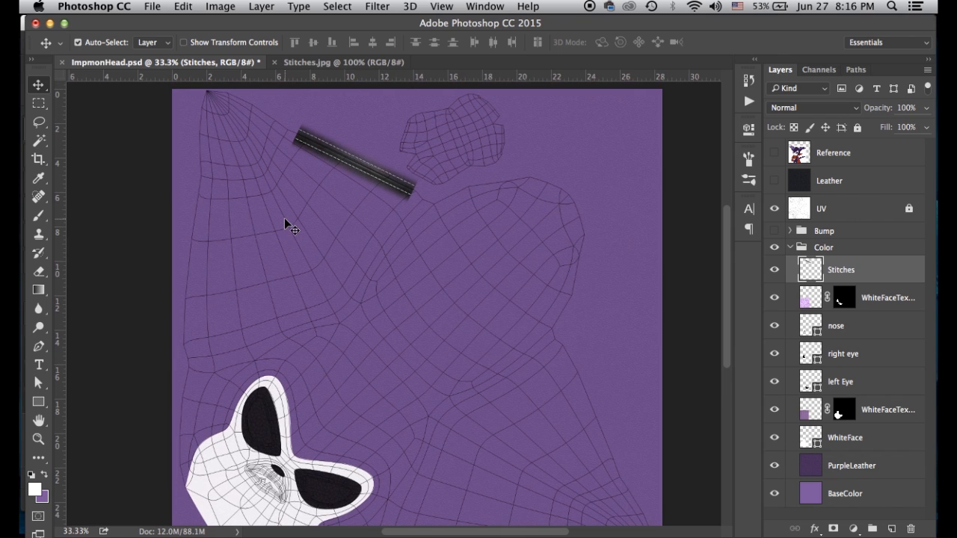
pyautogui.scroll(1, 284, 219)
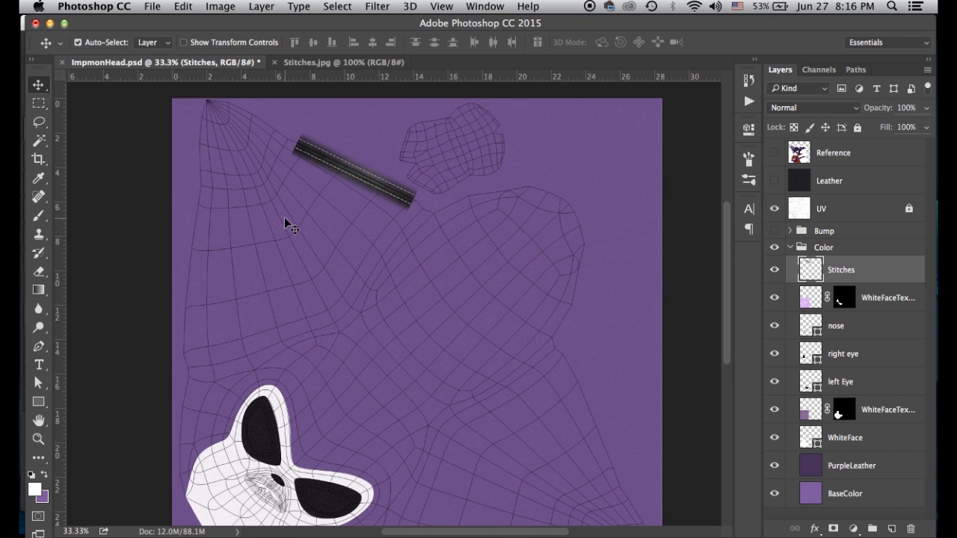
pyautogui.scroll(-6, 284, 220)
pyautogui.scroll(6, 284, 223)
pyautogui.scroll(-1, 285, 224)
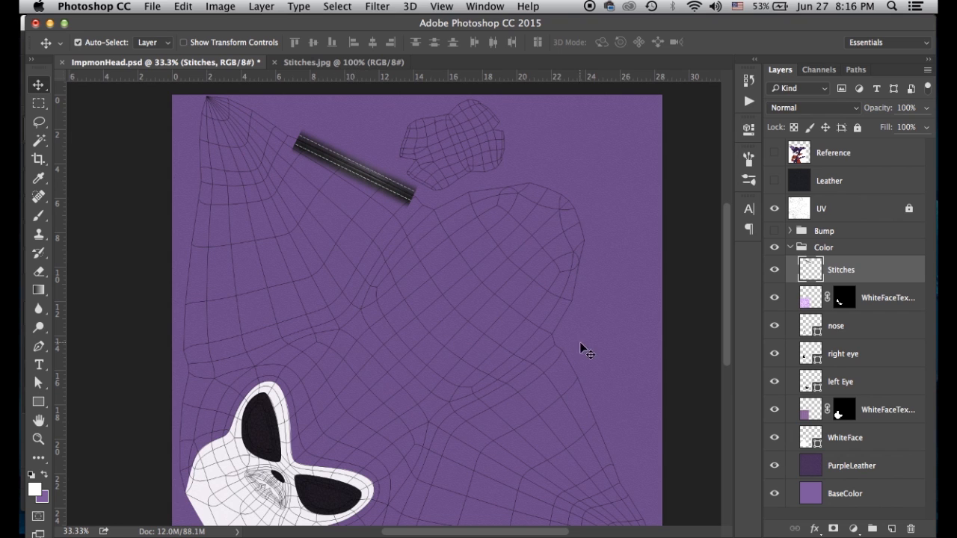
pyautogui.scroll(-3, 447, 341)
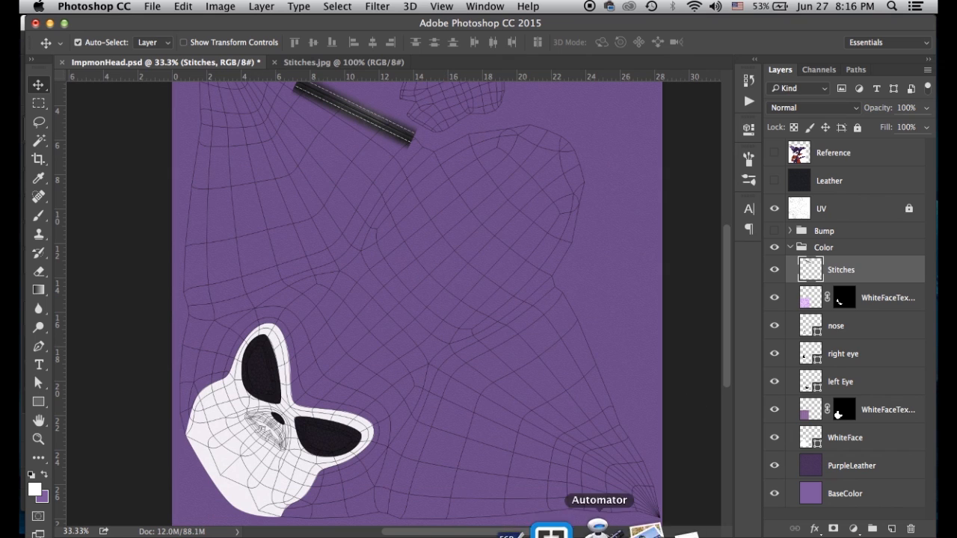
pyautogui.click(486, 532)
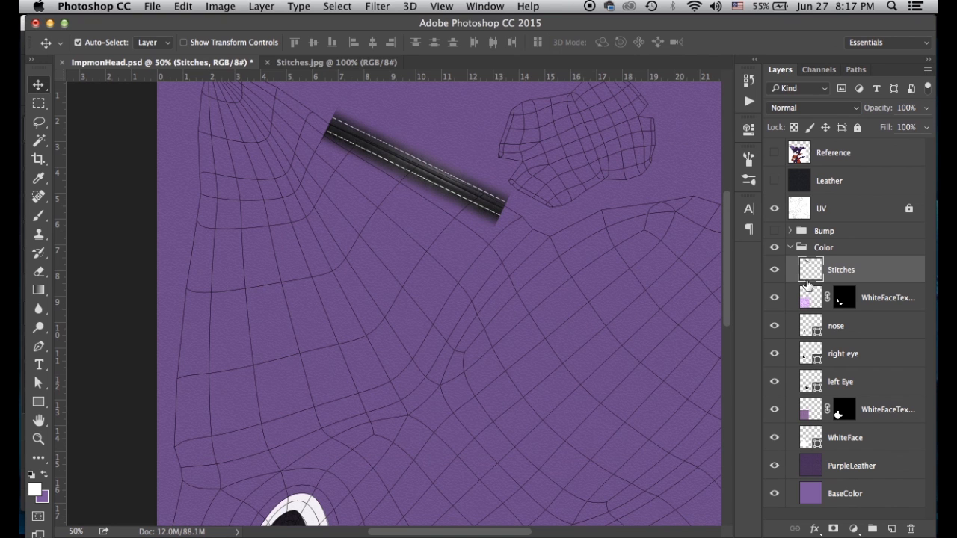
pyautogui.press('super+j')
pyautogui.moveTo(321, 214); pyautogui.dragTo(298, 181)
# Liquify the original Stitches strip over the UV layout backdrop to bend it along the seam
pyautogui.click(911, 303)
pyautogui.click(375, 7)
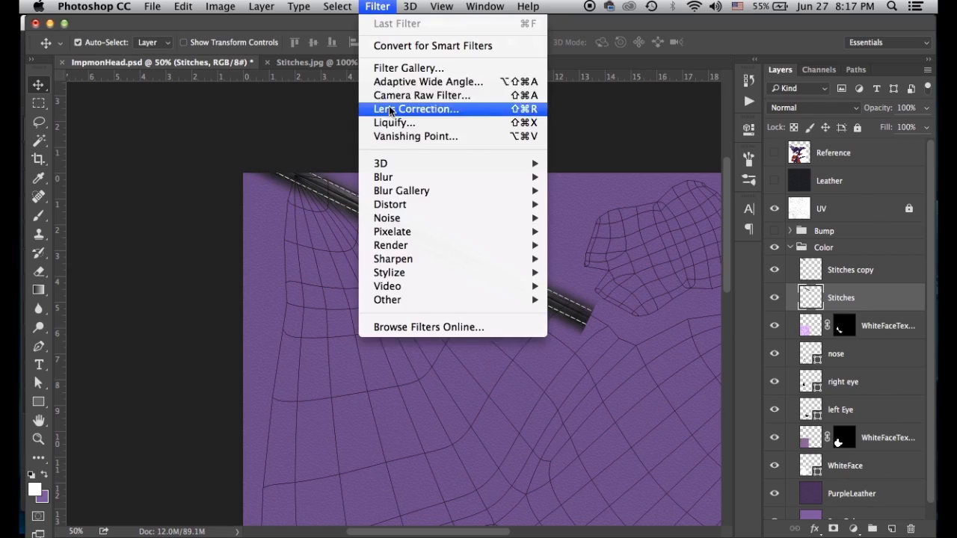
pyautogui.click(381, 123)
pyautogui.click(763, 441)
pyautogui.click(768, 464)
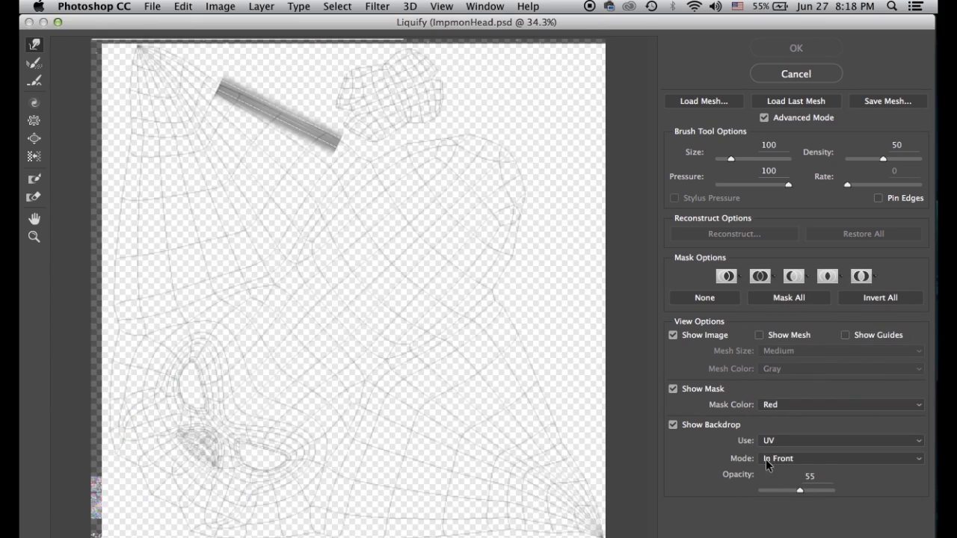
pyautogui.moveTo(800, 491); pyautogui.dragTo(817, 491)
pyautogui.keyDown('super'); pyautogui.click(341, 304); pyautogui.keyUp('super')
pyautogui.keyDown('super'); pyautogui.click(342, 304); pyautogui.keyUp('super')
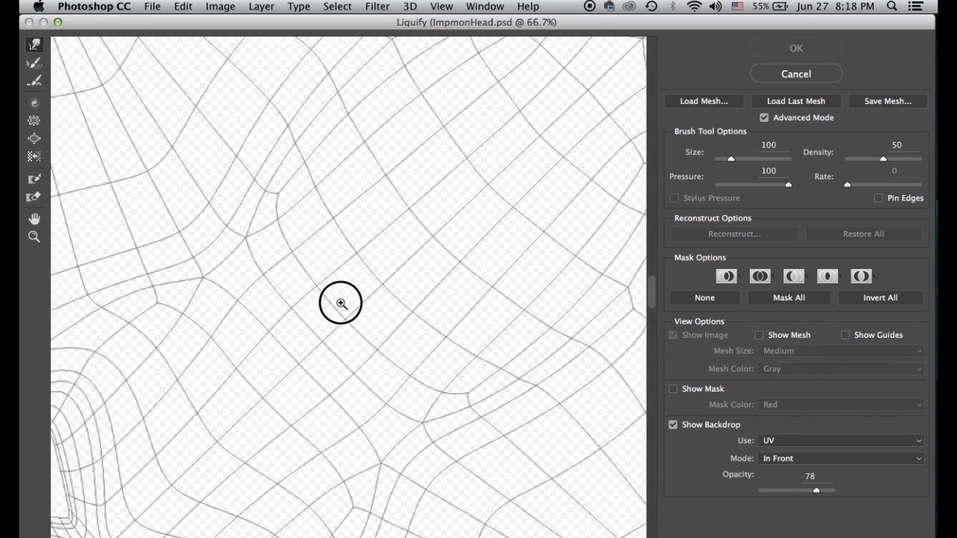
pyautogui.moveTo(342, 304); pyautogui.dragTo(450, 535)
pyautogui.moveTo(394, 206); pyautogui.dragTo(418, 206)
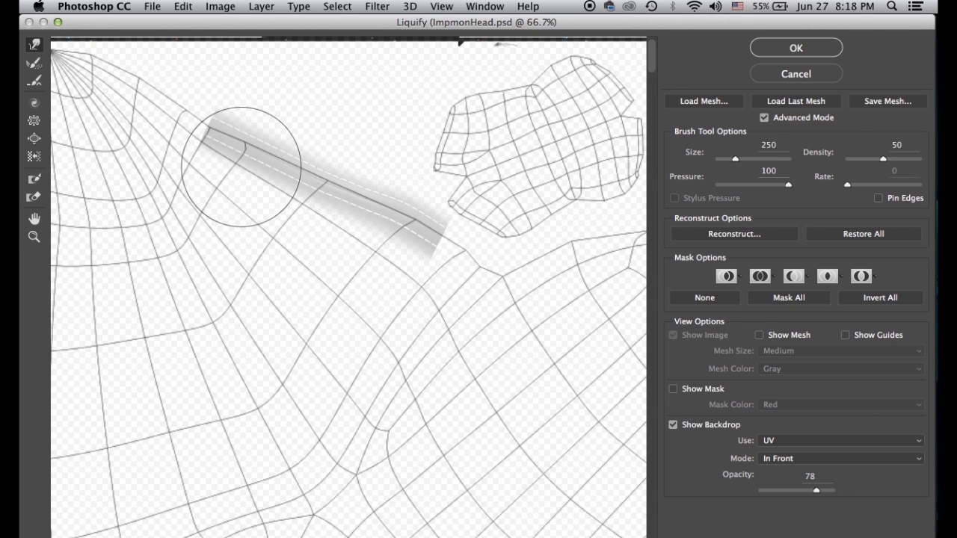
pyautogui.moveTo(241, 167); pyautogui.dragTo(232, 146)
pyautogui.click(794, 48)
# Move the new copy down and right and hide the Stitches copy 2 layer
pyautogui.moveTo(871, 270); pyautogui.dragTo(891, 528)
pyautogui.moveTo(379, 234)
pyautogui.mouseDown()
pyautogui.moveTo(427, 331)
pyautogui.moveTo(548, 460)
pyautogui.mouseUp()
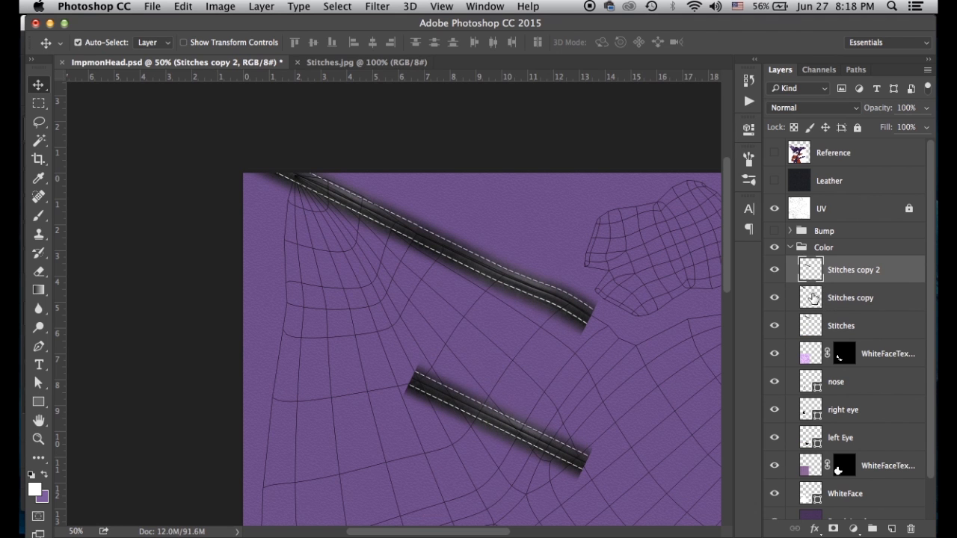
pyautogui.click(812, 298)
pyautogui.click(775, 298)
pyautogui.click(775, 297)
pyautogui.click(775, 270)
# Liquify the top-left stitch strip against the UV backdrop so it follows the seam
pyautogui.click(336, 7)
pyautogui.moveTo(377, 7)
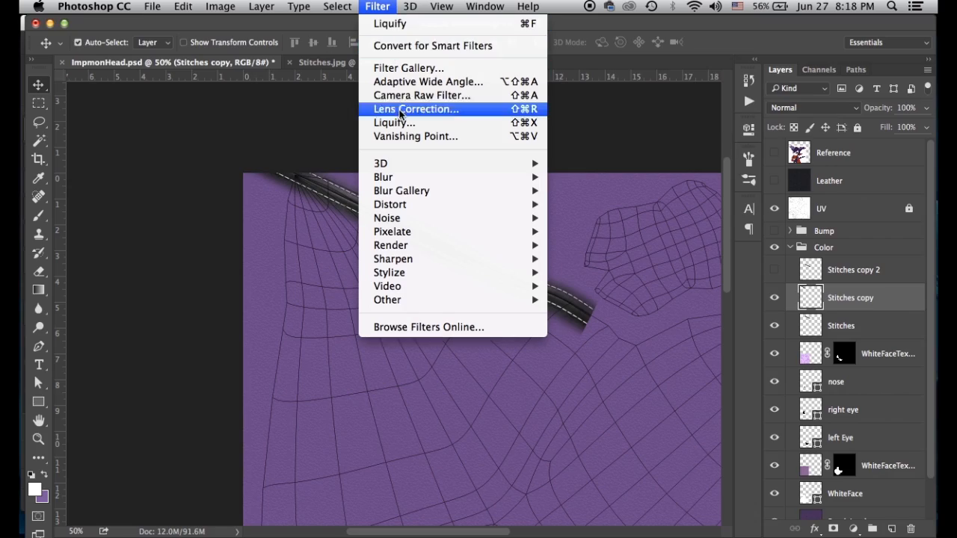
pyautogui.click(394, 123)
pyautogui.click(842, 440)
pyautogui.click(785, 529)
pyautogui.press('super+equal')
pyautogui.press('super+equal')
pyautogui.moveTo(194, 149); pyautogui.dragTo(346, 408)
pyautogui.moveTo(281, 189); pyautogui.dragTo(303, 178)
pyautogui.moveTo(173, 155); pyautogui.dragTo(118, 130)
pyautogui.click(797, 48)
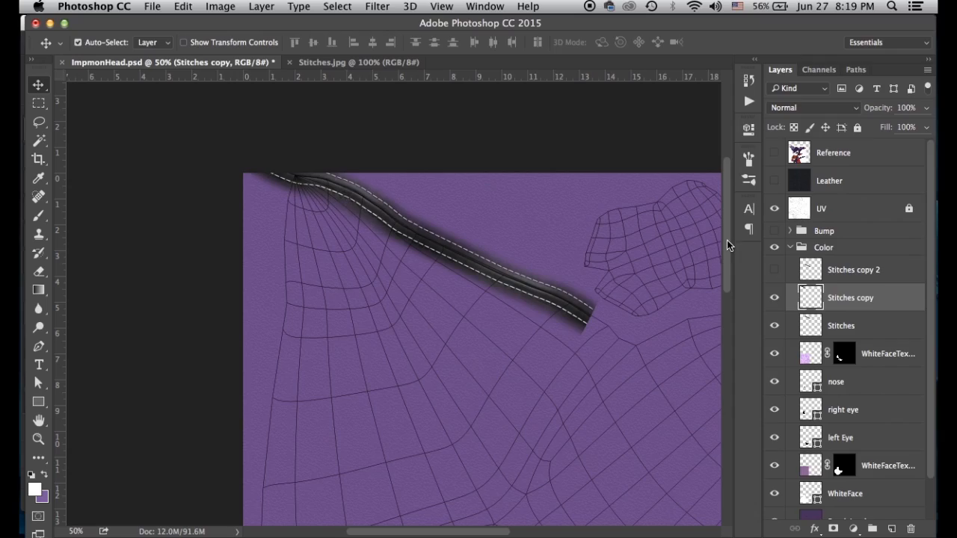
# Duplicate Stitches copy 2, rotate it near vertical and move it to the top-left corner
pyautogui.moveTo(807, 272); pyautogui.dragTo(892, 528)
pyautogui.click(774, 298)
pyautogui.click(812, 297)
pyautogui.press('super+t')
pyautogui.moveTo(447, 397); pyautogui.dragTo(357, 474)
pyautogui.press('Return')
pyautogui.moveTo(359, 379); pyautogui.dragTo(301, 311)
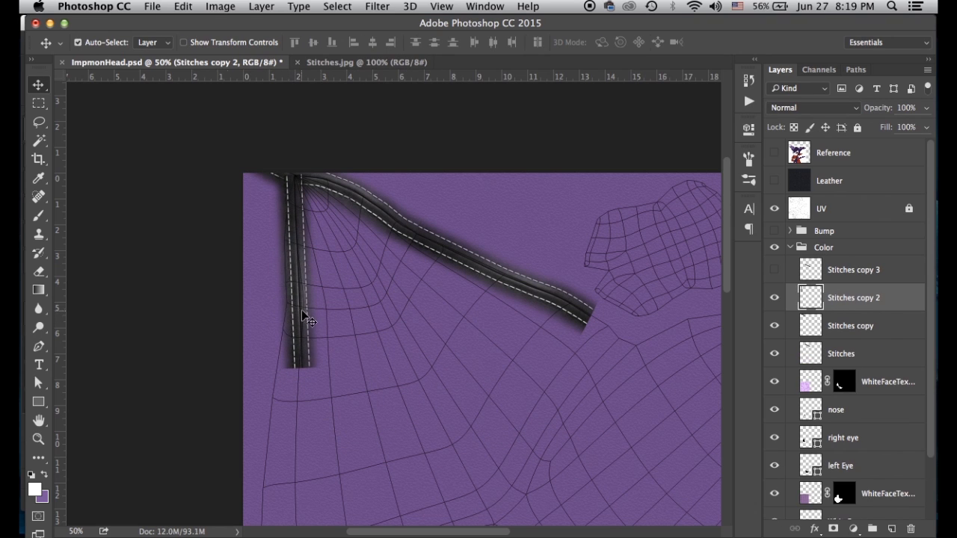
# Liquify the vertical strip to bend it along the left seam
pyautogui.click(384, 9)
pyautogui.click(390, 113)
pyautogui.press('super+equal')
pyautogui.press('super+equal')
pyautogui.press('super+equal')
pyautogui.press('super+equal')
pyautogui.moveTo(241, 214); pyautogui.dragTo(486, 441)
pyautogui.moveTo(232, 172); pyautogui.dragTo(472, 375)
pyautogui.moveTo(251, 159)
pyautogui.mouseDown()
pyautogui.moveTo(240, 114)
pyautogui.moveTo(228, 217)
pyautogui.moveTo(235, 299)
pyautogui.moveTo(272, 374)
pyautogui.moveTo(217, 474)
pyautogui.mouseUp()
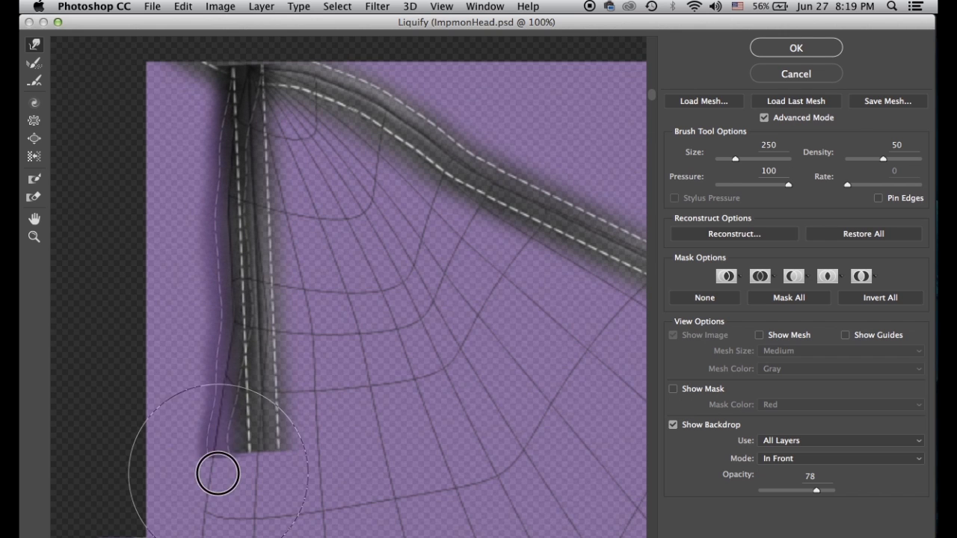
pyautogui.click(805, 48)
# Duplicate the original Stitches as copy 4 and turn it upright below the vertical strip
pyautogui.click(810, 359)
pyautogui.press('super+j')
pyautogui.moveTo(445, 252); pyautogui.dragTo(307, 394)
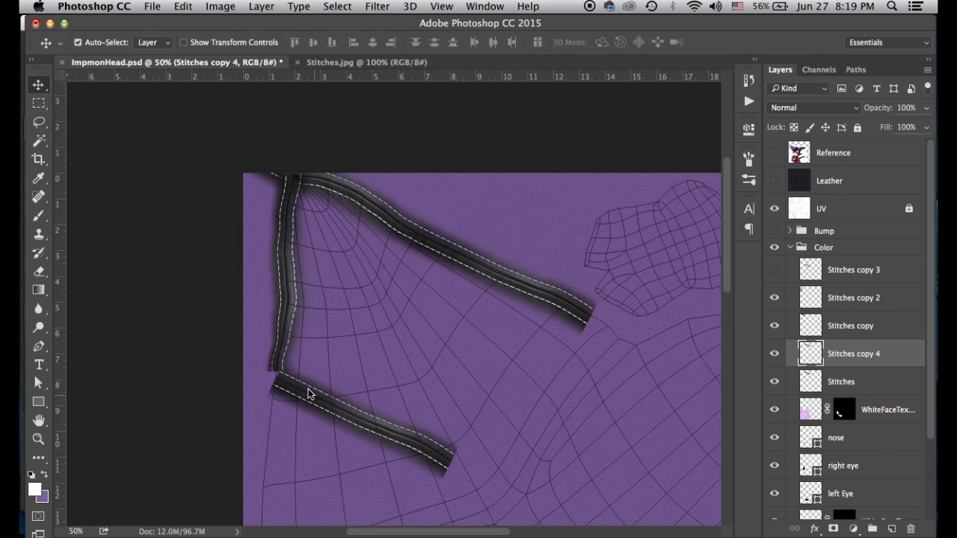
pyautogui.press('super+t')
pyautogui.moveTo(258, 359); pyautogui.dragTo(351, 302)
pyautogui.moveTo(324, 457); pyautogui.dragTo(359, 351)
pyautogui.moveTo(359, 350); pyautogui.dragTo(421, 421)
pyautogui.moveTo(329, 403); pyautogui.dragTo(309, 412)
pyautogui.press('Return')
# Liquify the lower strip over the UV backdrop to follow the left seam
pyautogui.click(338, 7)
pyautogui.moveTo(381, 8)
pyautogui.click(395, 123)
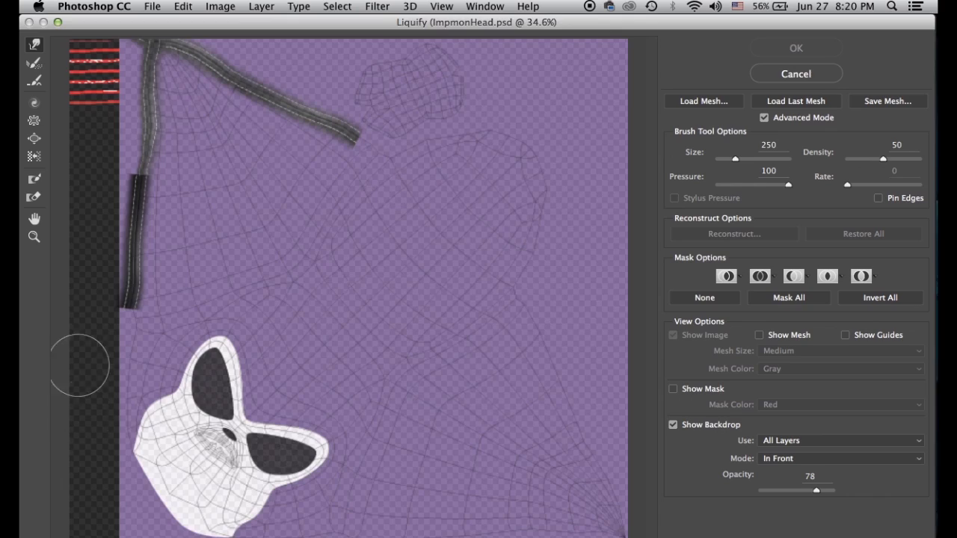
pyautogui.press('super+plus')
pyautogui.press('super+plus')
pyautogui.press('super+plus')
pyautogui.moveTo(133, 287); pyautogui.dragTo(613, 276)
pyautogui.moveTo(214, 241); pyautogui.dragTo(259, 199)
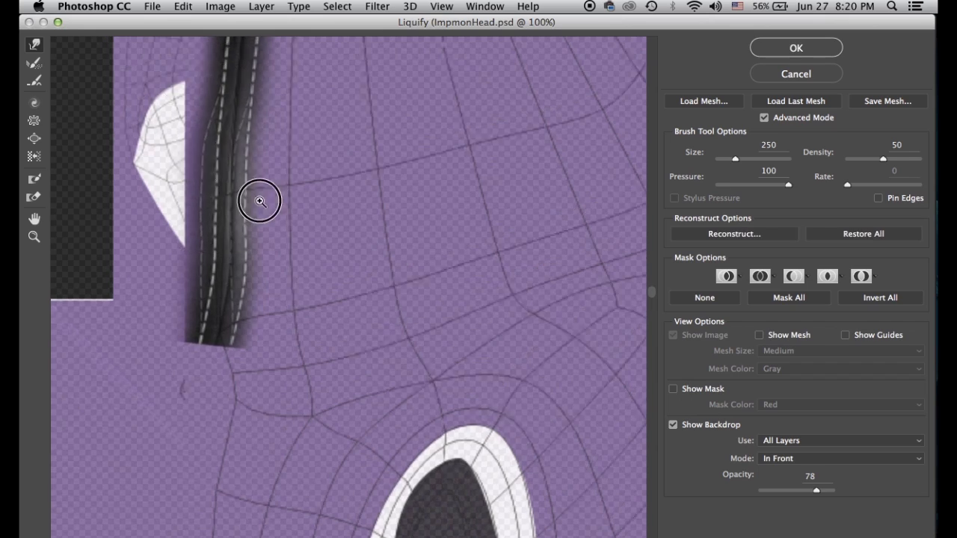
pyautogui.click(842, 440)
pyautogui.click(767, 523)
pyautogui.moveTo(248, 293); pyautogui.dragTo(217, 463)
pyautogui.press('Return')
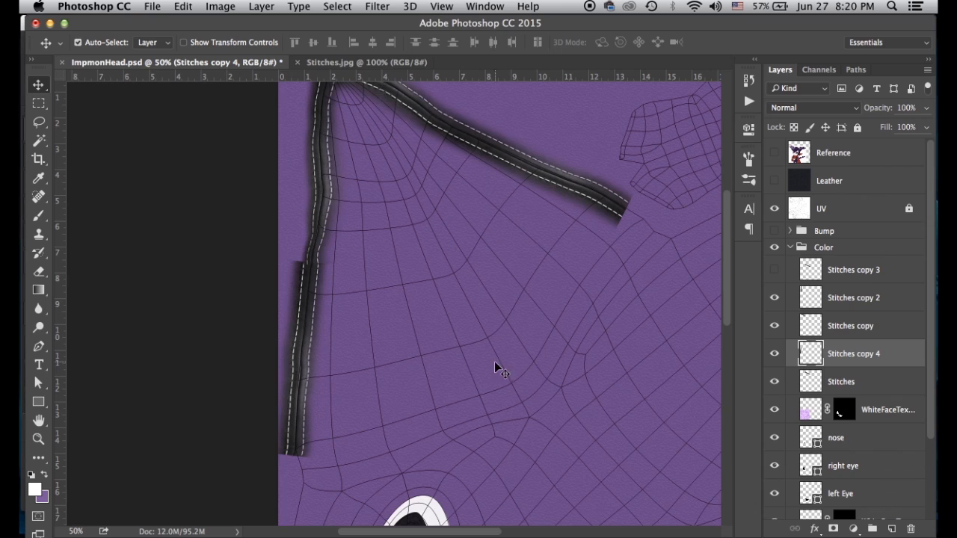
# Duplicate Stitches copy 3 as copy 5, place it below copy 3 and make it visible
pyautogui.scroll(-3, 714, 355)
pyautogui.moveTo(843, 270); pyautogui.dragTo(891, 529)
pyautogui.doubleClick(811, 274)
pyautogui.click(736, 121)
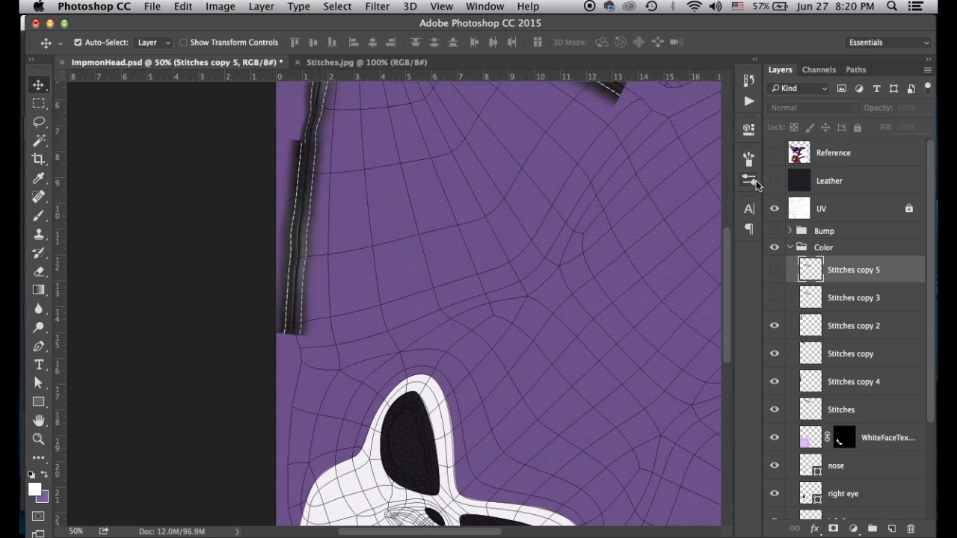
pyautogui.moveTo(822, 271); pyautogui.dragTo(824, 311)
pyautogui.click(774, 297)
pyautogui.press('super+minus')
pyautogui.press('super+minus')
# Turn the new strip vertical at the left edge so it meets the strip above
pyautogui.moveTo(327, 243); pyautogui.dragTo(336, 304)
pyautogui.press('super+t')
pyautogui.moveTo(419, 292); pyautogui.dragTo(390, 362)
pyautogui.moveTo(346, 332); pyautogui.dragTo(223, 379)
pyautogui.press('Return')
pyautogui.press('super+plus')
pyautogui.press('super+plus')
pyautogui.press('super+plus')
pyautogui.hscroll(-5, 239, 286)
pyautogui.scroll(-2, 239, 286)
pyautogui.moveTo(286, 280); pyautogui.dragTo(279, 301)
# Open Liquify on the strip with the UV layout backdrop placed behind the stitches
pyautogui.click(377, 7)
pyautogui.click(400, 139)
pyautogui.click(804, 459)
pyautogui.click(811, 441)
pyautogui.click(811, 441)
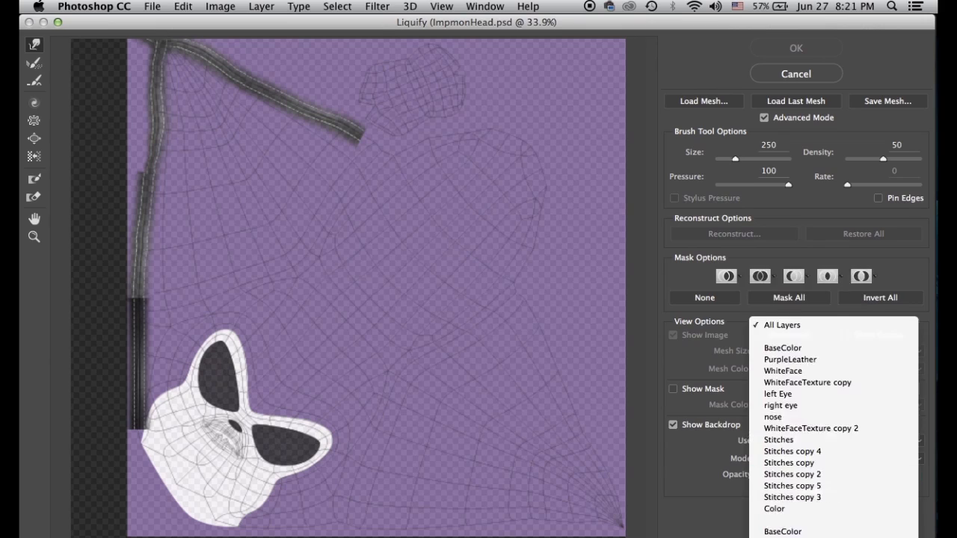
pyautogui.click(779, 531)
pyautogui.click(775, 459)
pyautogui.click(777, 470)
pyautogui.press('super+plus')
pyautogui.press('super+plus')
pyautogui.press('super+plus')
# Warp the strip down the left seam and apply the Liquify
pyautogui.hscroll(-7, 287, 246)
pyautogui.scroll(-2, 287, 245)
pyautogui.moveTo(287, 245)
pyautogui.mouseDown()
pyautogui.moveTo(242, 314)
pyautogui.moveTo(241, 399)
pyautogui.mouseUp()
pyautogui.scroll(-2, 236, 400)
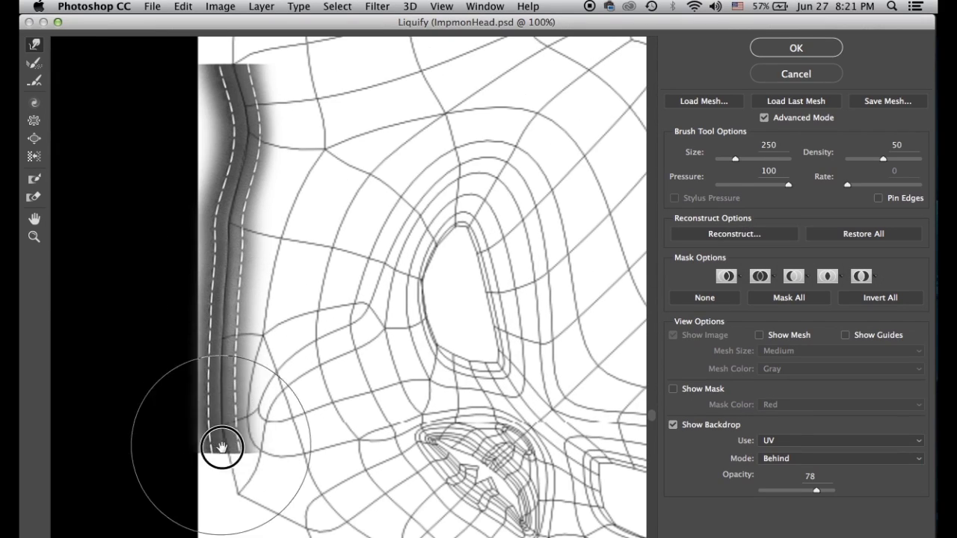
pyautogui.press('Return')
pyautogui.press('e')
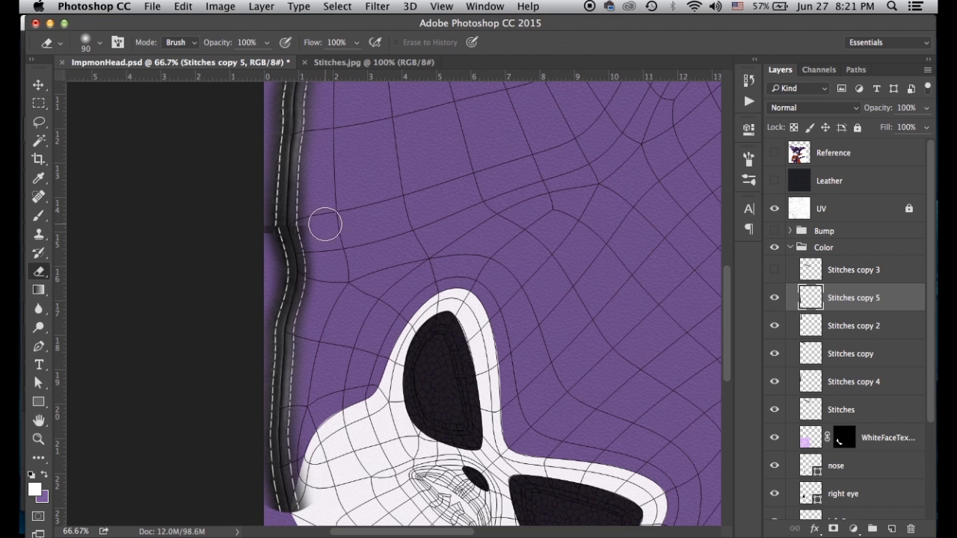
pyautogui.press('v')
pyautogui.press('super+minus')
pyautogui.press('super+minus')
pyautogui.press('super+minus')
# Merge the selected stitch layers, then duplicate Stitches copy 3 and move it to the top seam
pyautogui.keyDown('shift'); pyautogui.click(812, 410); pyautogui.keyUp('shift')
pyautogui.press('super+e')
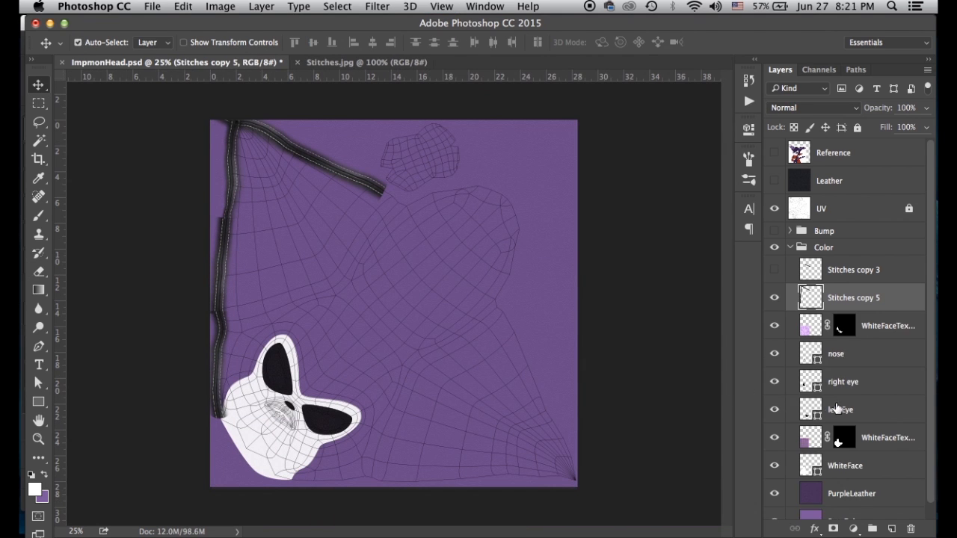
pyautogui.click(851, 271)
pyautogui.press('super+j')
pyautogui.moveTo(341, 260); pyautogui.dragTo(428, 228)
# Liquify the short strip along the top seam, bending its right end upward
pyautogui.click(377, 7)
pyautogui.click(434, 127)
pyautogui.click(823, 441)
pyautogui.click(823, 529)
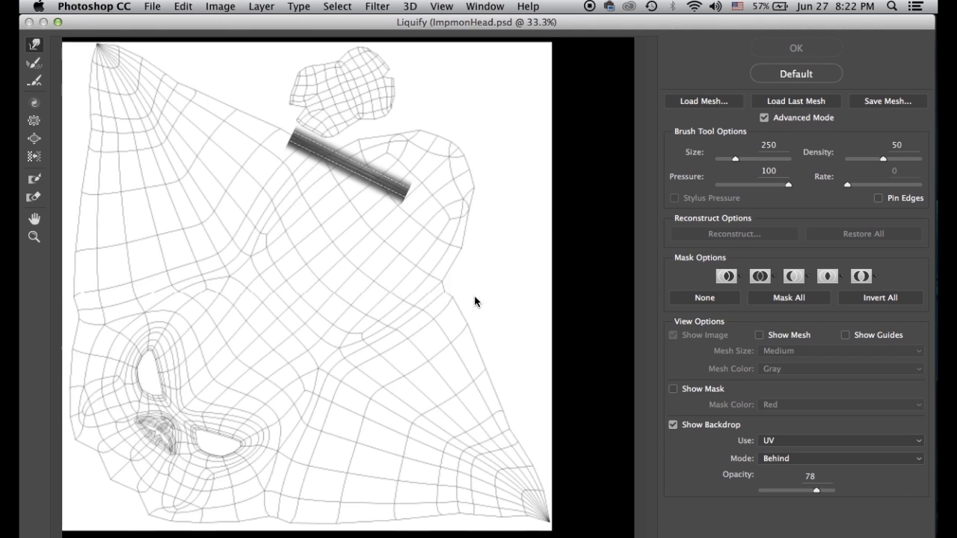
pyautogui.keyDown('super'); pyautogui.click(337, 221); pyautogui.keyUp('super')
pyautogui.keyDown('super'); pyautogui.click(325, 207); pyautogui.keyUp('super')
pyautogui.moveTo(267, 187)
pyautogui.mouseDown()
pyautogui.moveTo(387, 240)
pyautogui.moveTo(350, 245)
pyautogui.mouseUp()
pyautogui.moveTo(508, 295)
pyautogui.mouseDown()
pyautogui.moveTo(497, 263)
pyautogui.moveTo(399, 225)
pyautogui.mouseUp()
pyautogui.click(791, 53)
pyautogui.press('e')
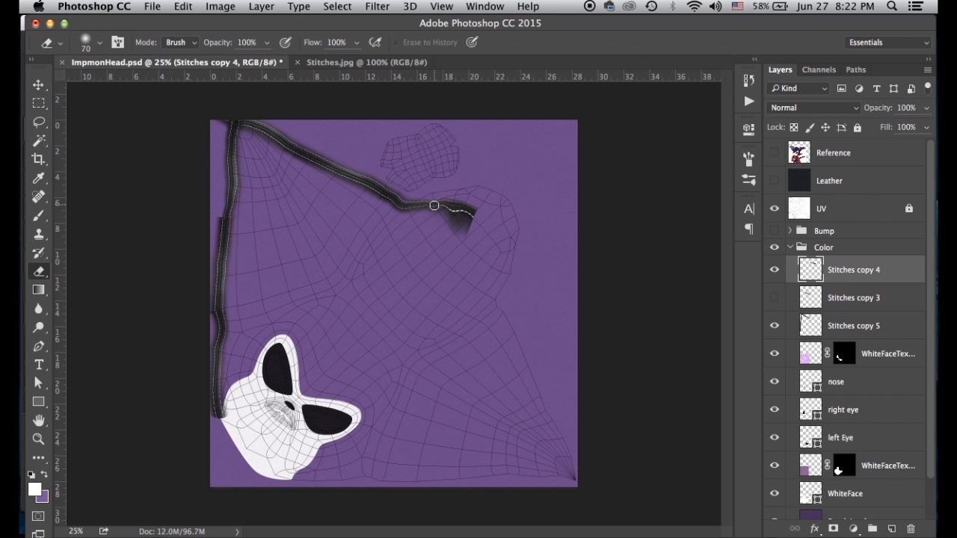
# Move Stitches copy 3 above copy 4, show it and select it
pyautogui.doubleClick(813, 272)
pyautogui.moveTo(812, 292); pyautogui.dragTo(890, 524)
pyautogui.click(708, 102)
pyautogui.click(775, 298)
pyautogui.click(810, 300)
pyautogui.press('v')
# Rotate the strip about 38° and join it onto the stitch line at the top seam
pyautogui.moveTo(358, 250); pyautogui.dragTo(488, 208)
pyautogui.press('super+t')
pyautogui.moveTo(407, 161); pyautogui.dragTo(399, 200)
pyautogui.moveTo(447, 208); pyautogui.dragTo(432, 205)
pyautogui.press('Return')
# Liquify the new strip over the UV backdrop to curve it along the top seam
pyautogui.click(378, 6)
pyautogui.click(408, 122)
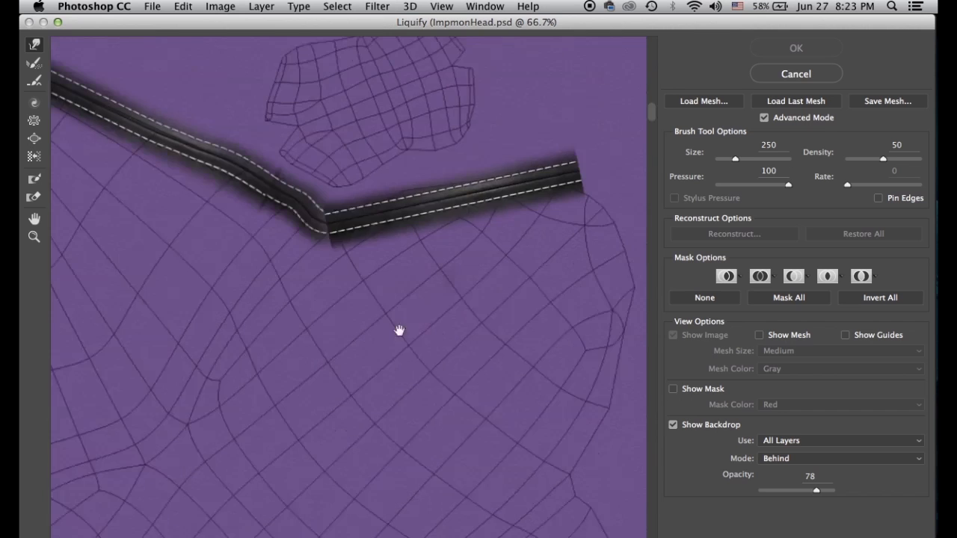
pyautogui.click(843, 444)
pyautogui.click(822, 519)
pyautogui.moveTo(331, 219)
pyautogui.mouseDown()
pyautogui.moveTo(397, 203)
pyautogui.moveTo(406, 166)
pyautogui.moveTo(513, 177)
pyautogui.moveTo(541, 161)
pyautogui.moveTo(578, 186)
pyautogui.moveTo(596, 240)
pyautogui.moveTo(620, 224)
pyautogui.mouseUp()
# Apply the Liquify warp, check the joins, and merge Stitches copy 3 to 5 into one layer
pyautogui.press('Return')
pyautogui.press('super+plus')
pyautogui.press('super+plus')
pyautogui.press('super+minus')
pyautogui.press('super+minus')
pyautogui.keyDown('shift'); pyautogui.click(810, 360); pyautogui.keyUp('shift')
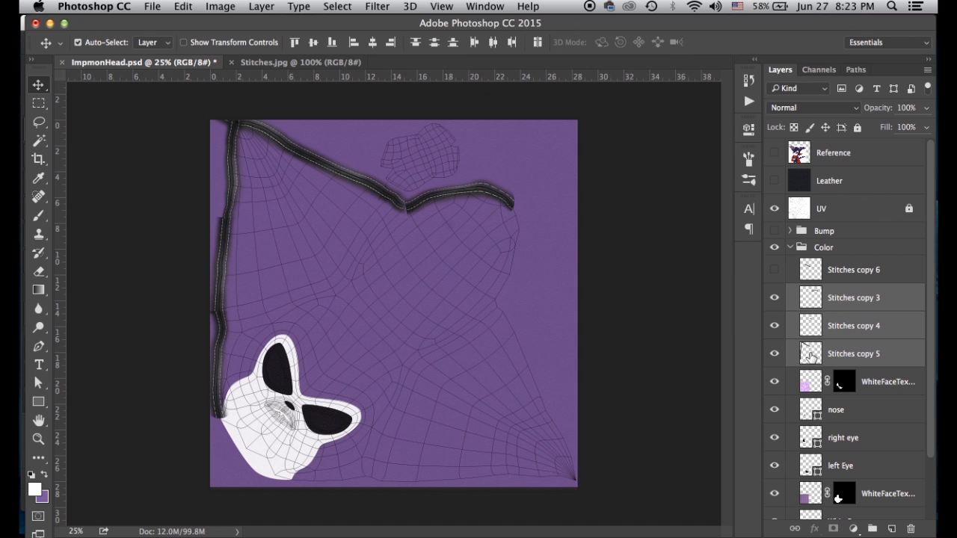
pyautogui.press('super+e')
# Try rotating the merged stitches 45 degrees, then undo the rotation
pyautogui.press('super+t')
pyautogui.moveTo(171, 101); pyautogui.dragTo(274, 272)
pyautogui.press('Return')
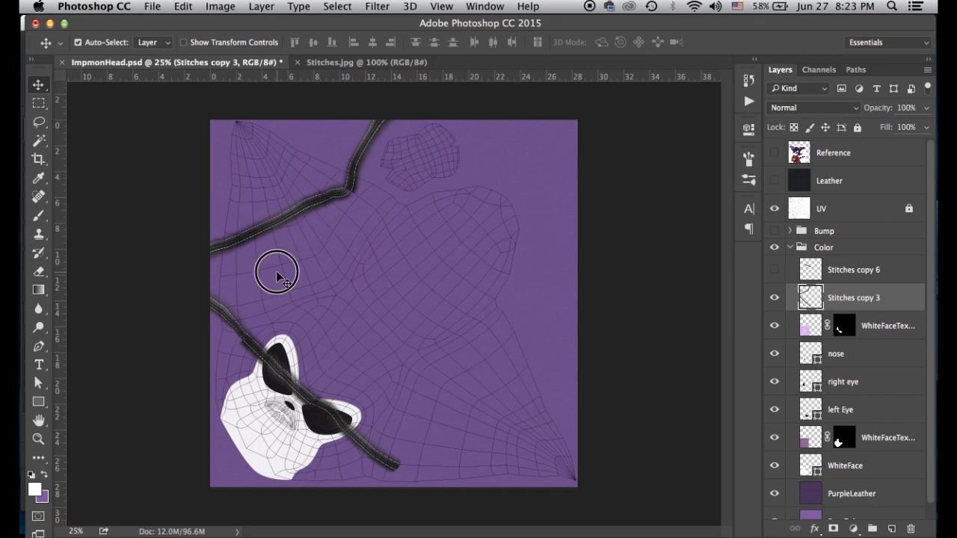
pyautogui.press('super+z')
# Duplicate the merged stitches, rotate the copy about 90 degrees and flip it vertically
pyautogui.press('super+j')
pyautogui.press('super+t')
pyautogui.moveTo(203, 113); pyautogui.dragTo(550, 160)
pyautogui.press('Return')
pyautogui.press('super+t')
pyautogui.click(315, 42)
pyautogui.write('-')
pyautogui.press('Return')
# Rotate Stitches copy 4 slightly and nudge it left and down
pyautogui.press('super+t')
pyautogui.moveTo(631, 166); pyautogui.dragTo(526, 290)
pyautogui.moveTo(641, 193); pyautogui.dragTo(633, 190)
pyautogui.moveTo(510, 282); pyautogui.dragTo(507, 284)
pyautogui.press('Return')
# Zoom to 50% on the bottom-right seam and straighten the bottom stitch strip slightly
pyautogui.press('super+plus')
pyautogui.moveTo(550, 356); pyautogui.dragTo(483, 241)
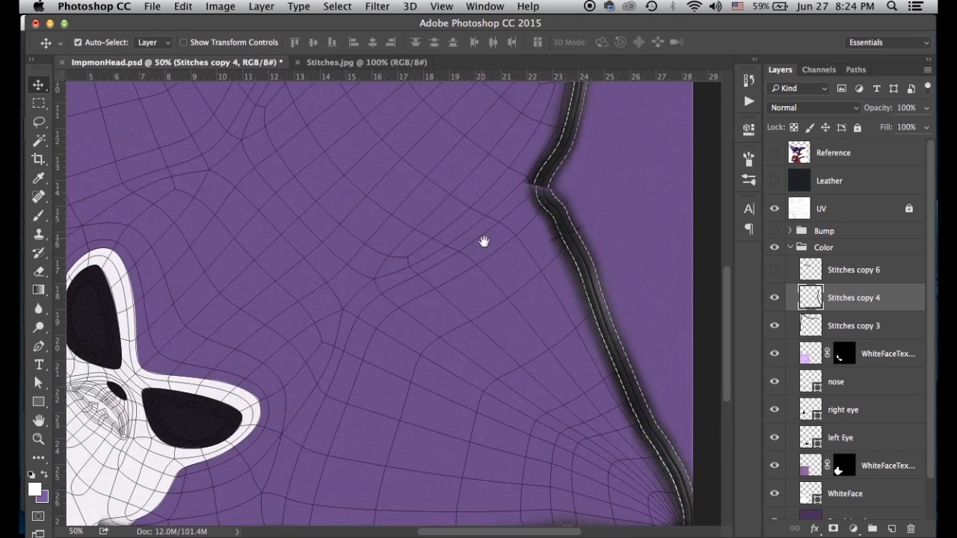
pyautogui.moveTo(514, 456); pyautogui.dragTo(483, 239)
pyautogui.moveTo(483, 330); pyautogui.dragTo(475, 324)
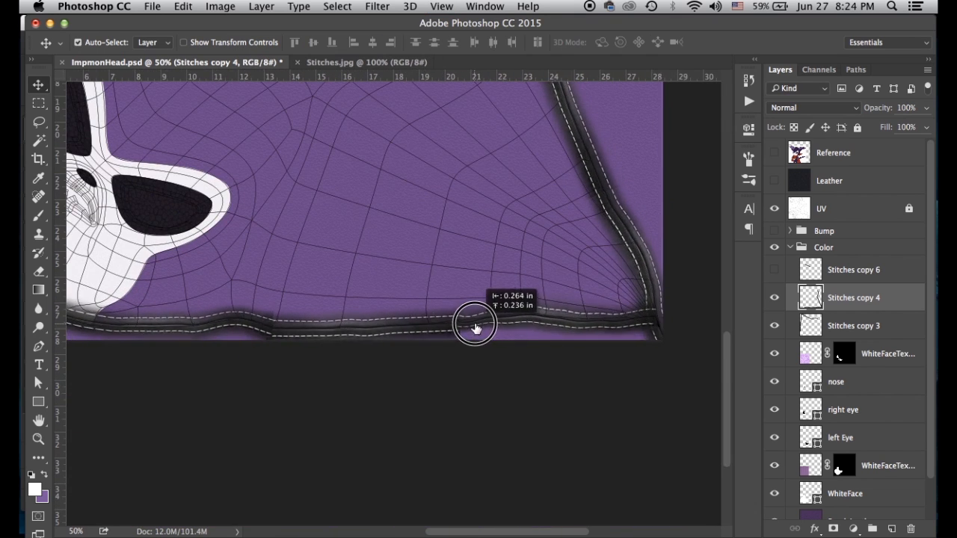
pyautogui.hscroll(-5, 474, 330)
pyautogui.press('super+t')
pyautogui.moveTo(148, 396); pyautogui.dragTo(153, 400)
pyautogui.press('Return')
# Open Liquify on the bottom-right seam with the UV layer as backdrop, zoomed to 100%
pyautogui.moveTo(632, 290); pyautogui.dragTo(422, 337)
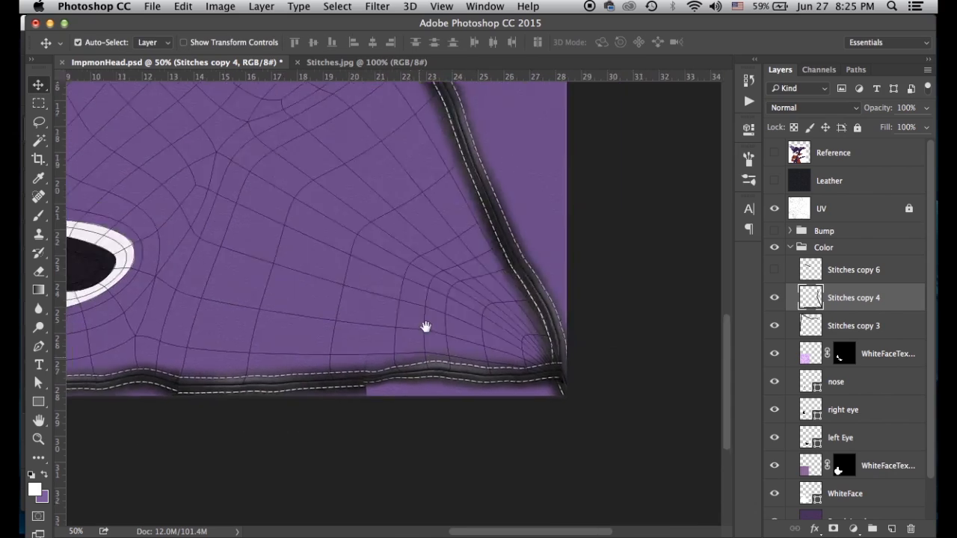
pyautogui.moveTo(433, 247); pyautogui.dragTo(428, 404)
pyautogui.moveTo(429, 224); pyautogui.dragTo(576, 396)
pyautogui.moveTo(516, 200); pyautogui.dragTo(449, 177)
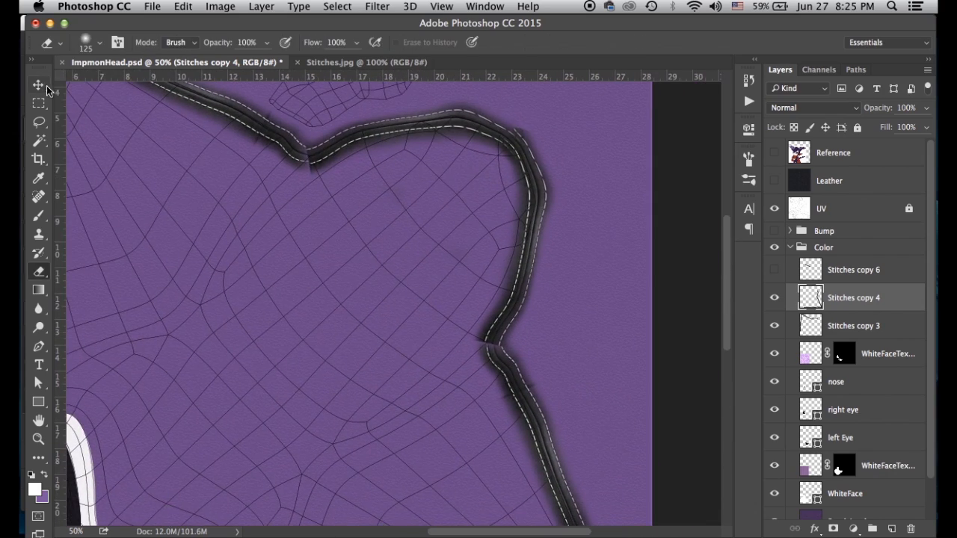
pyautogui.moveTo(498, 471); pyautogui.dragTo(453, 297)
pyautogui.click(377, 7)
pyautogui.click(411, 128)
pyautogui.click(830, 440)
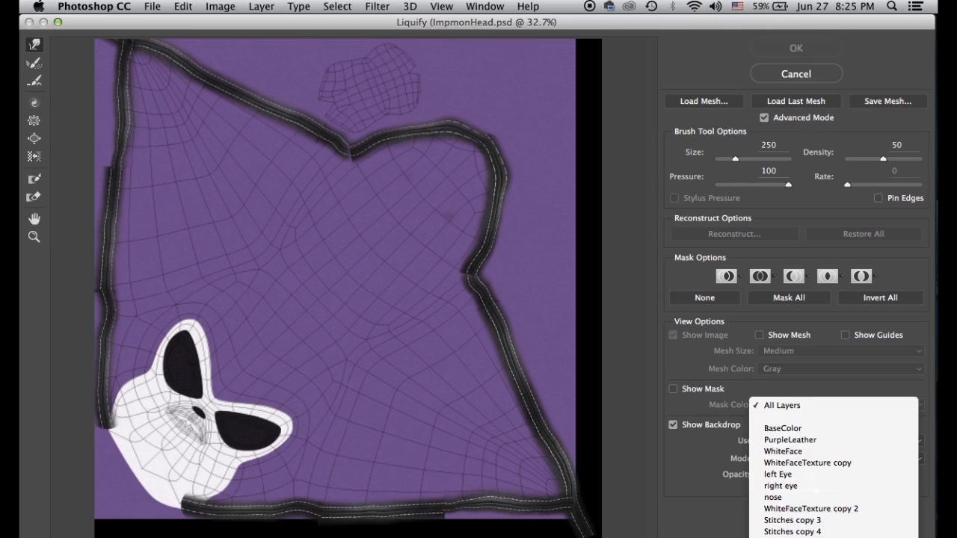
pyautogui.click(815, 505)
pyautogui.press('super+equal')
pyautogui.press('super+equal')
pyautogui.moveTo(553, 314); pyautogui.dragTo(380, 292)
pyautogui.press('super+equal')
# Forward Warp the right dashed seam left onto the UV edge down to its bottom-right corner
pyautogui.moveTo(447, 212)
pyautogui.mouseDown()
pyautogui.moveTo(370, 363)
pyautogui.moveTo(351, 461)
pyautogui.mouseUp()
pyautogui.moveTo(489, 120); pyautogui.dragTo(471, 125)
pyautogui.moveTo(504, 233); pyautogui.dragTo(478, 250)
pyautogui.moveTo(472, 294); pyautogui.dragTo(465, 311)
pyautogui.moveTo(435, 409); pyautogui.dragTo(473, 269)
pyautogui.moveTo(479, 278); pyautogui.dragTo(468, 264)
pyautogui.moveTo(431, 327); pyautogui.dragTo(426, 326)
pyautogui.moveTo(469, 367)
pyautogui.mouseDown()
pyautogui.moveTo(461, 380)
pyautogui.moveTo(415, 256)
pyautogui.mouseUp()
pyautogui.moveTo(480, 283); pyautogui.dragTo(471, 286)
pyautogui.moveTo(459, 354); pyautogui.dragTo(412, 241)
pyautogui.moveTo(427, 318); pyautogui.dragTo(409, 237)
pyautogui.moveTo(477, 203); pyautogui.dragTo(446, 67)
pyautogui.moveTo(495, 254); pyautogui.dragTo(451, 147)
pyautogui.moveTo(561, 352)
pyautogui.mouseDown()
pyautogui.moveTo(523, 247)
pyautogui.moveTo(554, 350)
pyautogui.mouseUp()
# Warp the bottom seam onto the UV edge, apply Liquify, and merge Stitches copy 4 into Stitches copy 3
pyautogui.moveTo(548, 394); pyautogui.dragTo(552, 424)
pyautogui.moveTo(529, 348); pyautogui.dragTo(538, 349)
pyautogui.moveTo(491, 422); pyautogui.dragTo(493, 412)
pyautogui.moveTo(426, 399); pyautogui.dragTo(424, 391)
pyautogui.moveTo(471, 440); pyautogui.dragTo(474, 447)
pyautogui.moveTo(313, 412); pyautogui.dragTo(450, 401)
pyautogui.moveTo(343, 415); pyautogui.dragTo(344, 408)
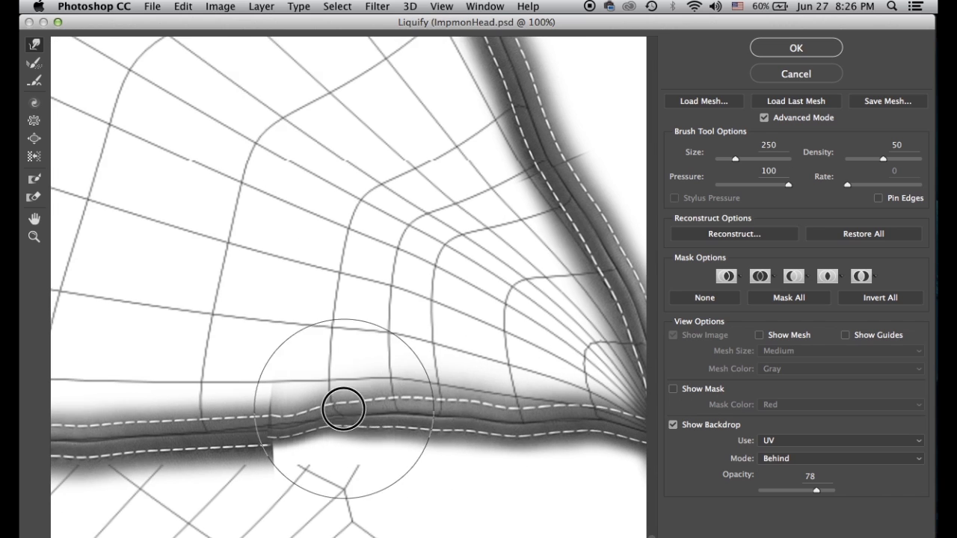
pyautogui.moveTo(277, 420); pyautogui.dragTo(425, 420)
pyautogui.moveTo(493, 403); pyautogui.dragTo(496, 389)
pyautogui.moveTo(114, 450); pyautogui.dragTo(338, 455)
pyautogui.moveTo(67, 425); pyautogui.dragTo(295, 422)
pyautogui.click(782, 54)
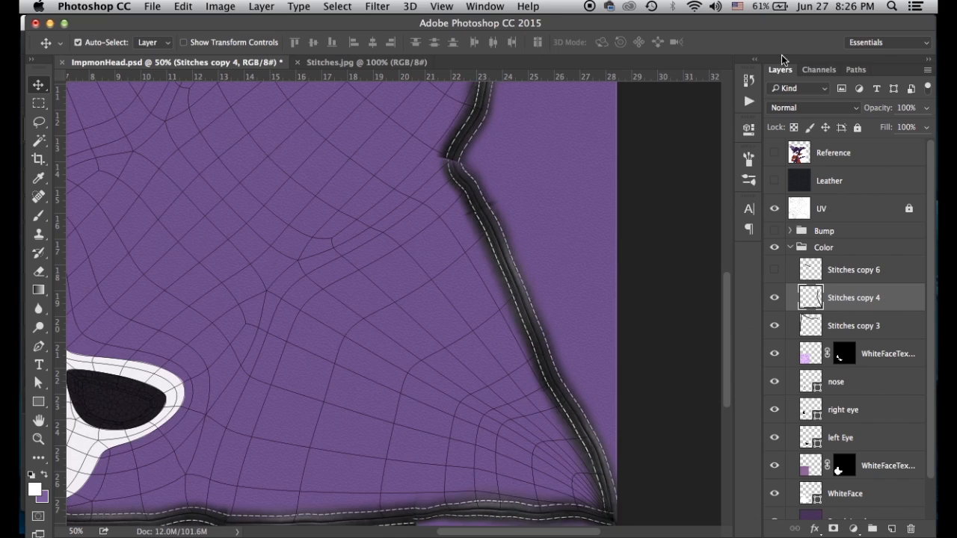
pyautogui.press('super+minus')
pyautogui.press('super+minus')
pyautogui.press('super+e')
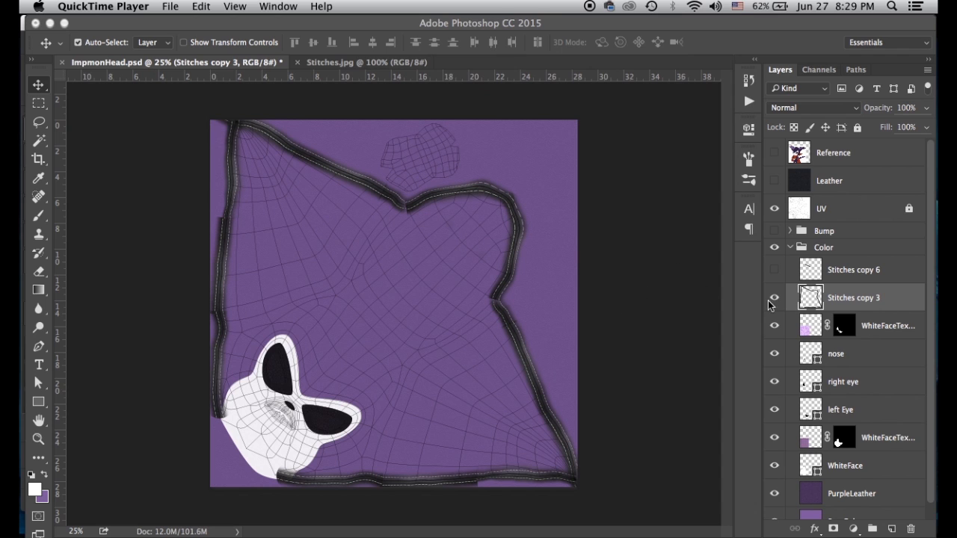
# Set Stitches copy 3 to Overlay blend mode and hide the UV wireframe layer
pyautogui.click(805, 297)
pyautogui.press('super+equal')
pyautogui.press('super+equal')
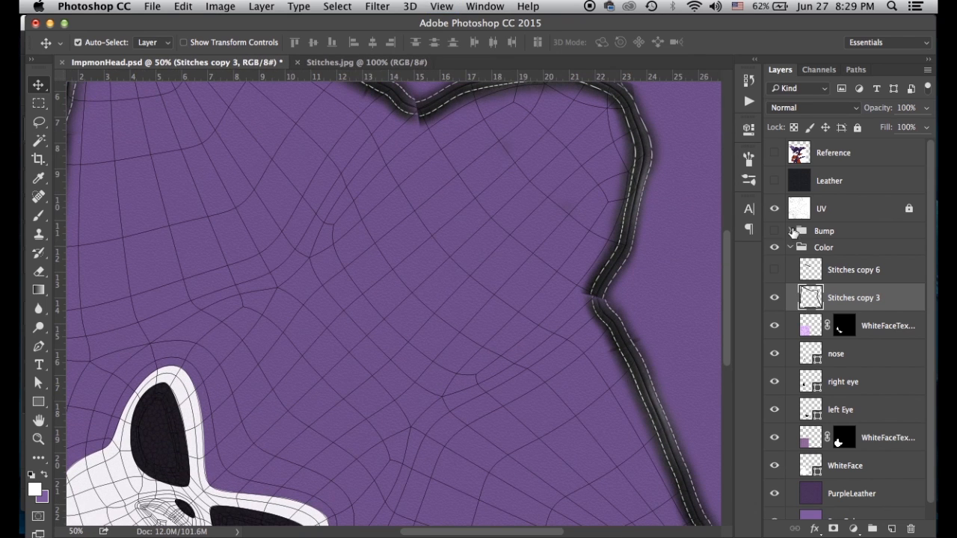
pyautogui.click(786, 109)
pyautogui.click(795, 262)
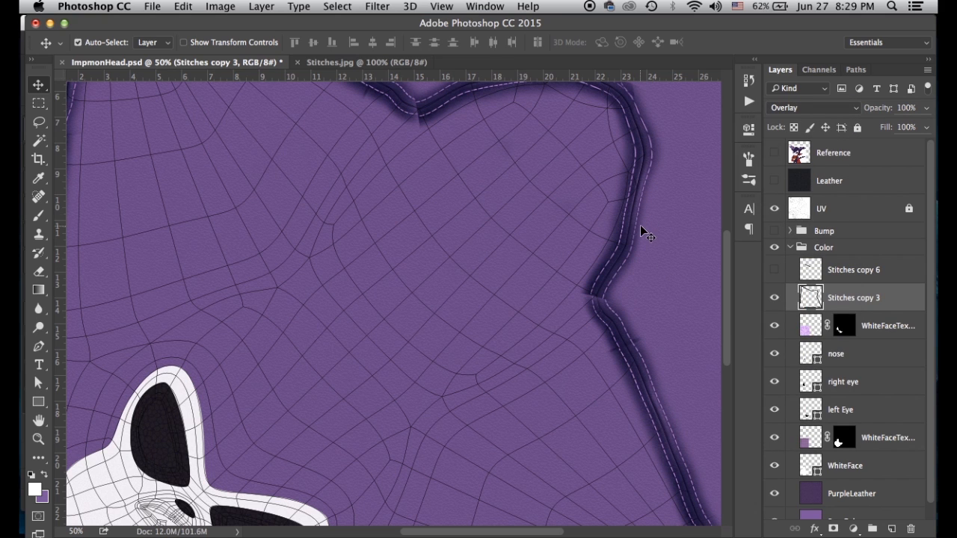
pyautogui.click(775, 209)
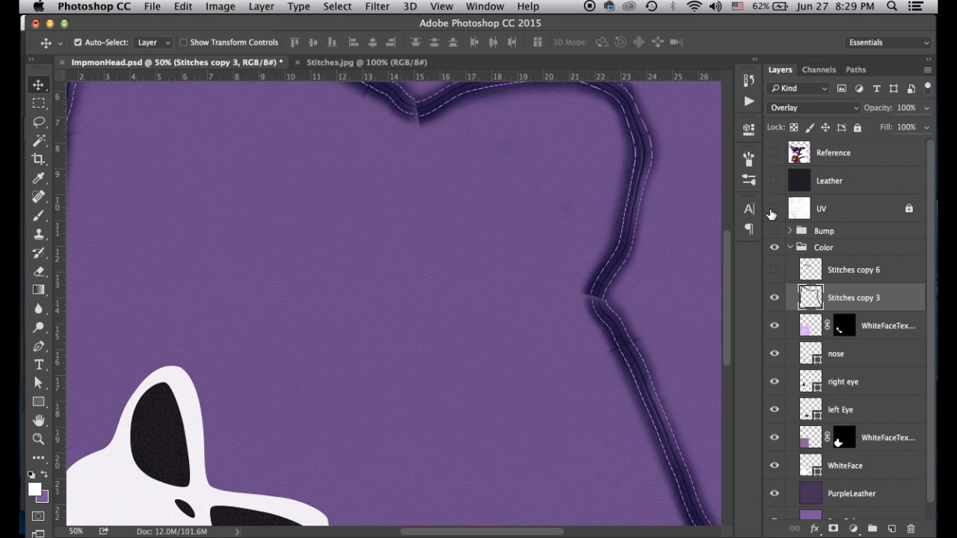
# Brighten the stitches with a Levels midtone of 2.72
pyautogui.press('super+l')
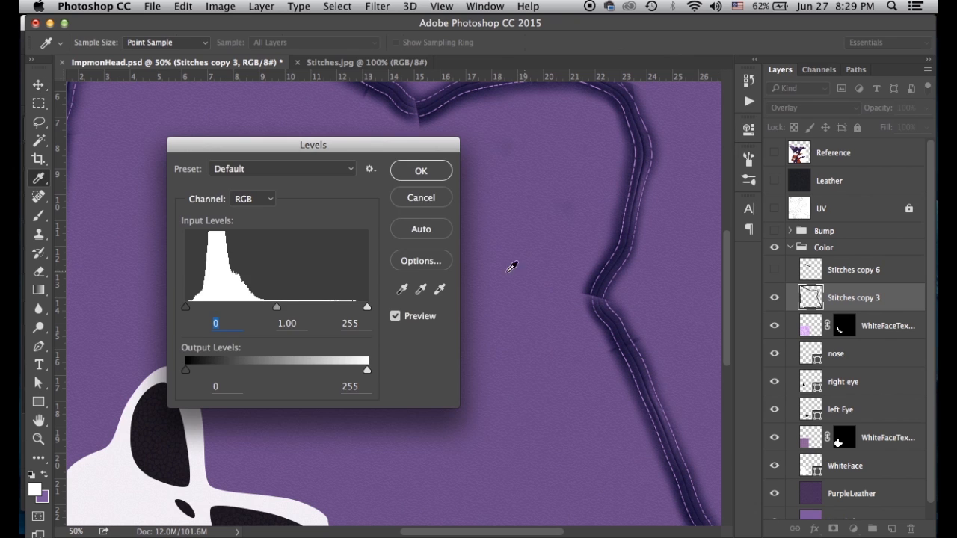
pyautogui.moveTo(261, 308); pyautogui.dragTo(251, 309)
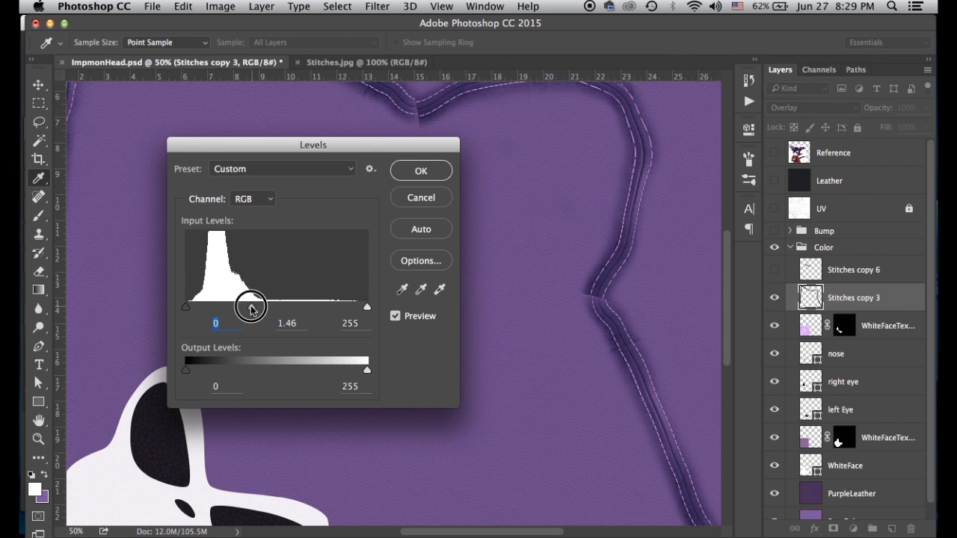
pyautogui.moveTo(227, 313); pyautogui.dragTo(214, 313)
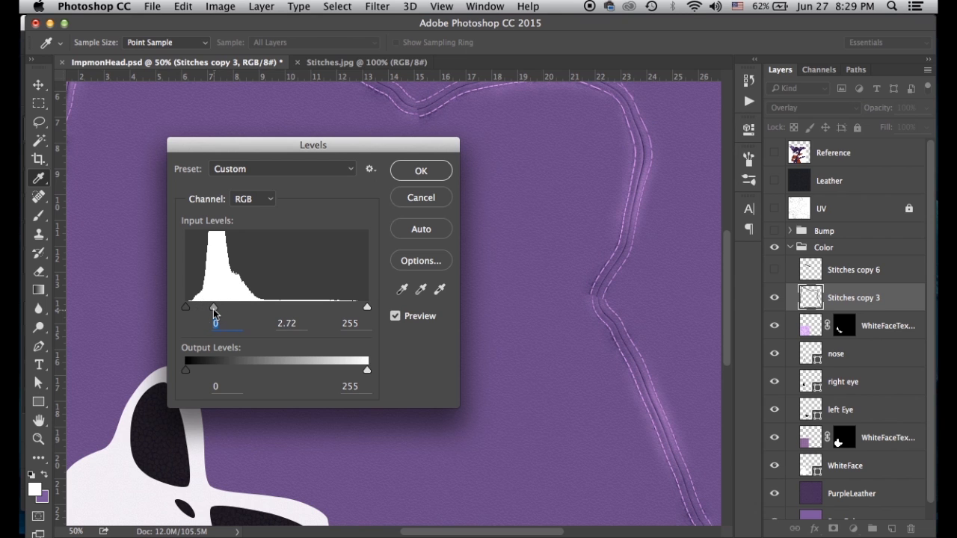
pyautogui.click(421, 171)
# Pan around the canvas to inspect the seams, then zoom out to the whole texture
pyautogui.press('v')
pyautogui.moveTo(449, 199)
pyautogui.mouseDown()
pyautogui.moveTo(519, 371)
pyautogui.moveTo(406, 324)
pyautogui.moveTo(358, 244)
pyautogui.mouseUp()
pyautogui.moveTo(492, 231); pyautogui.dragTo(408, 173)
pyautogui.moveTo(617, 311); pyautogui.dragTo(563, 189)
pyautogui.moveTo(638, 346); pyautogui.dragTo(596, 225)
pyautogui.moveTo(606, 293); pyautogui.dragTo(576, 189)
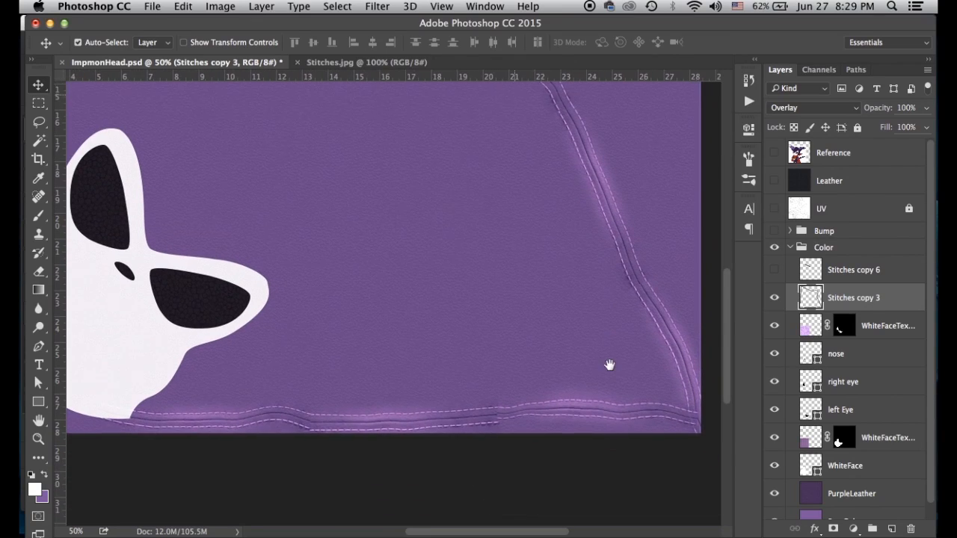
pyautogui.moveTo(609, 365); pyautogui.dragTo(603, 344)
pyautogui.moveTo(475, 388); pyautogui.dragTo(579, 402)
pyautogui.moveTo(414, 389); pyautogui.dragTo(414, 491)
pyautogui.moveTo(394, 364); pyautogui.dragTo(457, 406)
pyautogui.moveTo(466, 321); pyautogui.dragTo(469, 334)
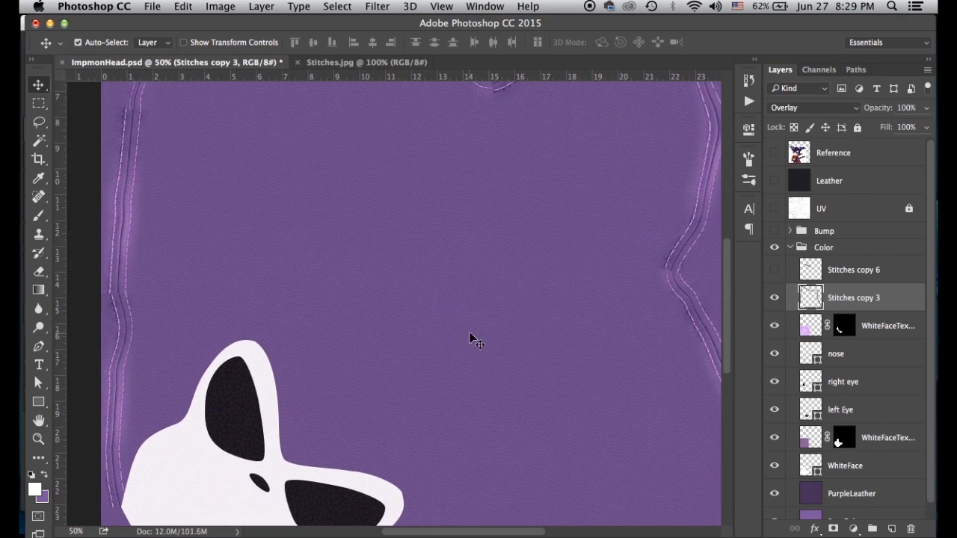
pyautogui.press('super+minus')
pyautogui.press('super+minus')
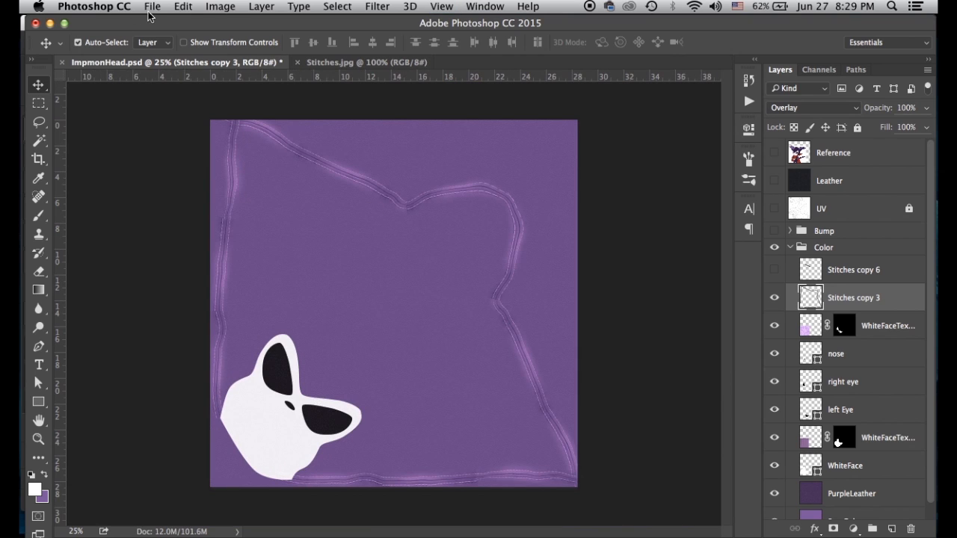
pyautogui.click(151, 7)
# Save a JPEG copy at quality 12, overwriting ImpmonHeadColor.jpg
pyautogui.click(182, 156)
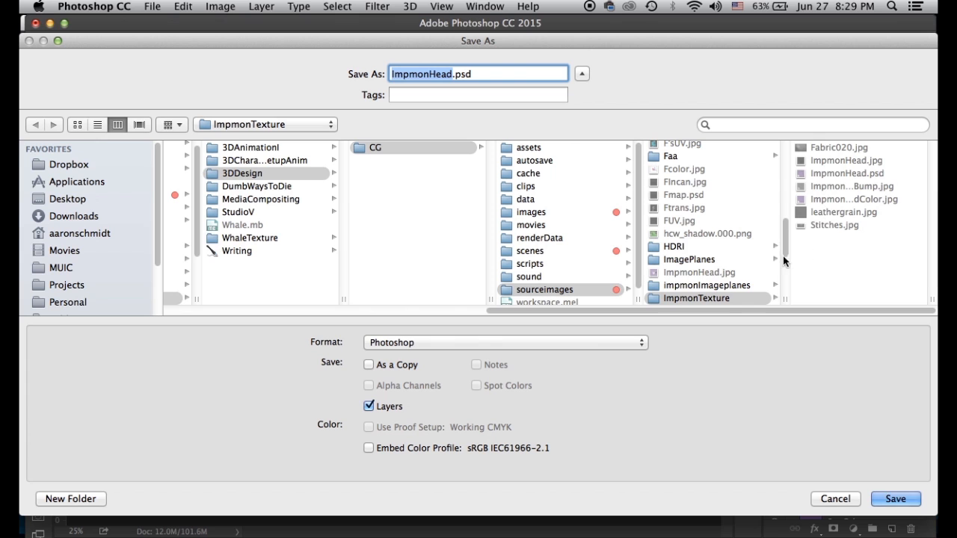
pyautogui.click(489, 334)
pyautogui.click(432, 423)
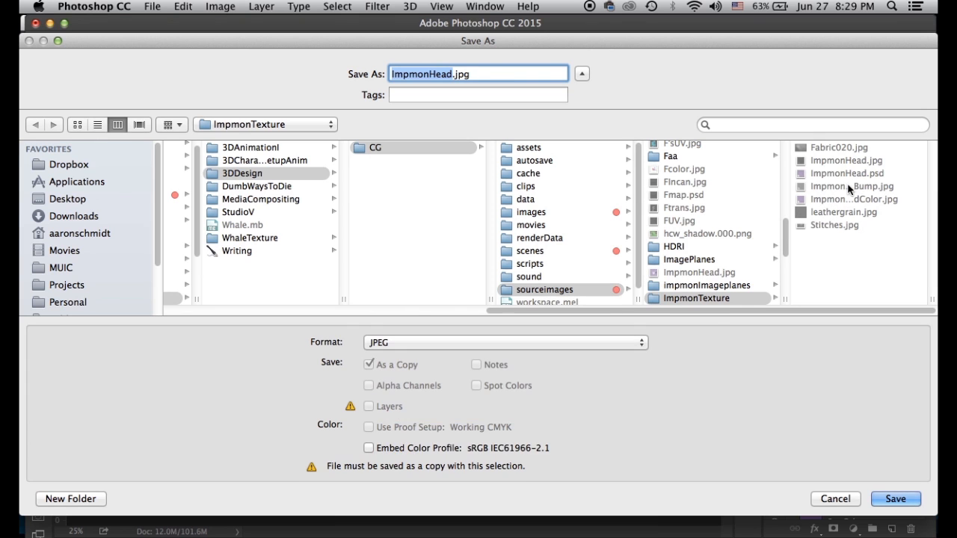
pyautogui.click(853, 200)
pyautogui.click(904, 501)
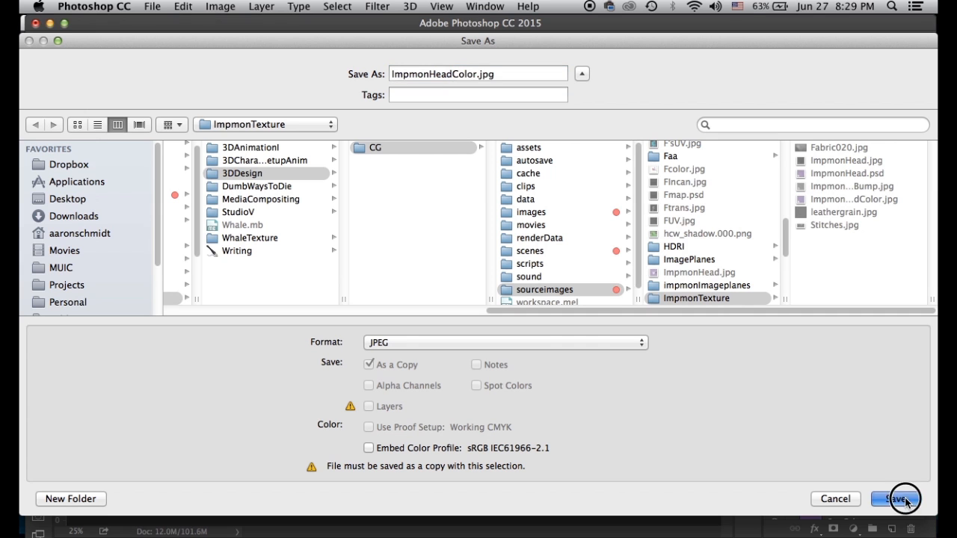
pyautogui.click(587, 135)
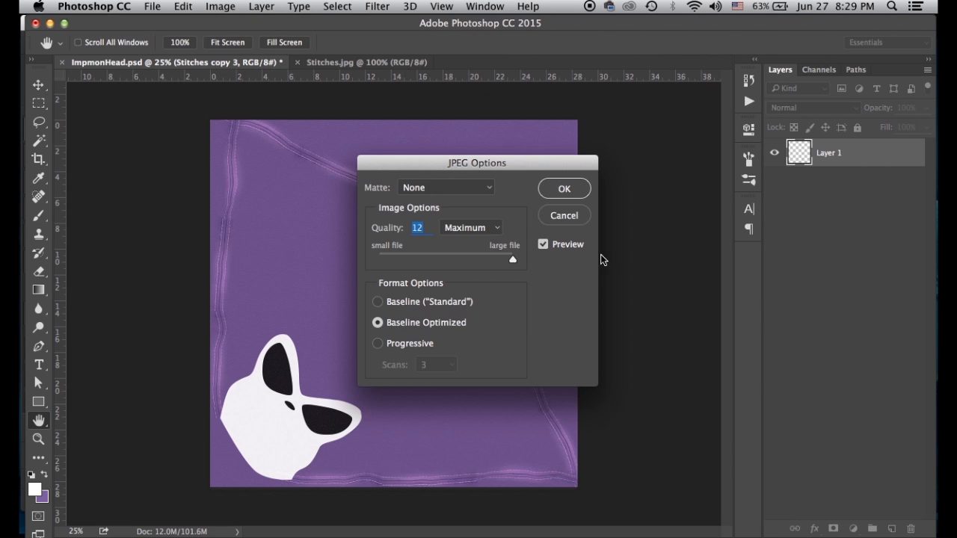
pyautogui.click(565, 188)
# Duplicate the stitches layer into the Bump group and make the grey Bump layers visible
pyautogui.moveTo(806, 300); pyautogui.dragTo(891, 528)
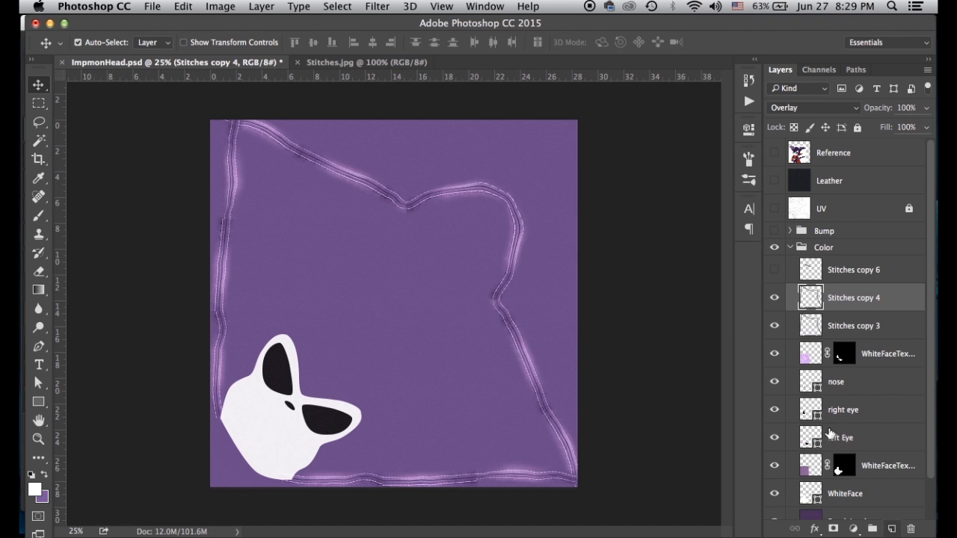
pyautogui.doubleClick(811, 300)
pyautogui.click(702, 139)
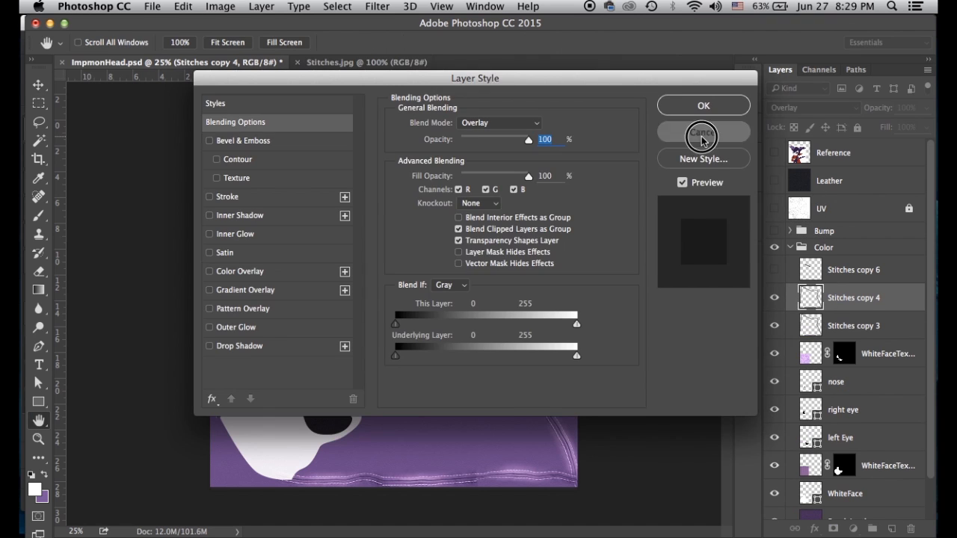
pyautogui.moveTo(808, 299); pyautogui.dragTo(780, 267)
pyautogui.click(790, 259)
pyautogui.click(774, 232)
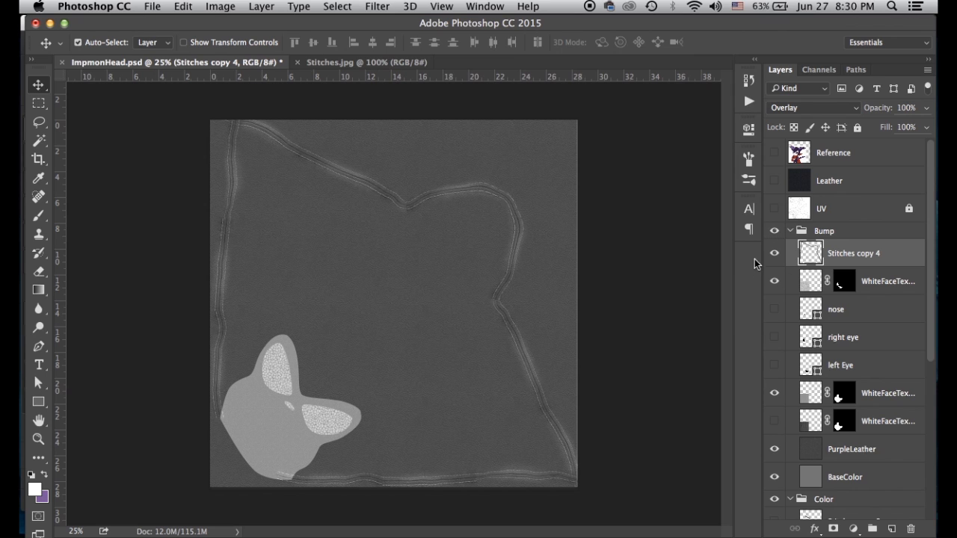
# Save a JPEG copy of the bump texture, overwriting ImpmonHeadBump.jpg
pyautogui.click(152, 7)
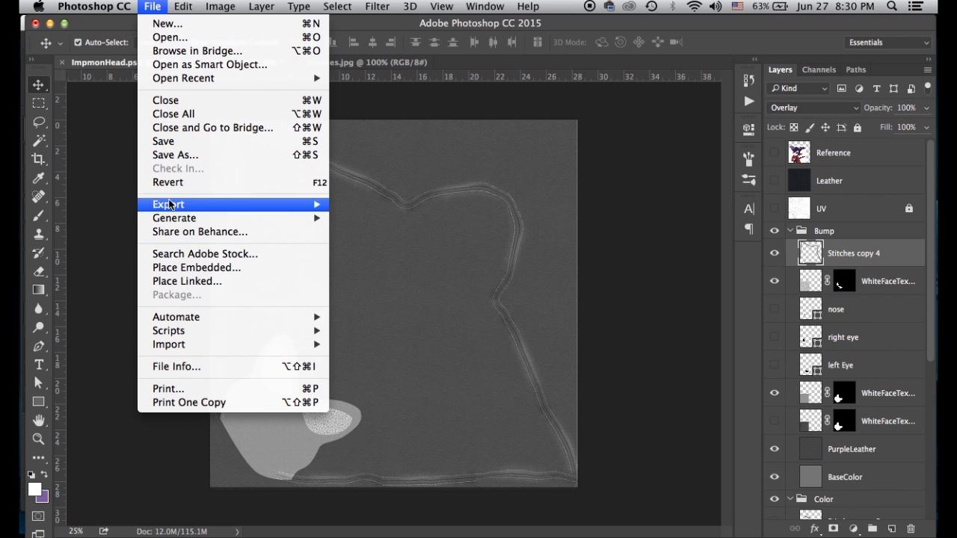
pyautogui.click(172, 155)
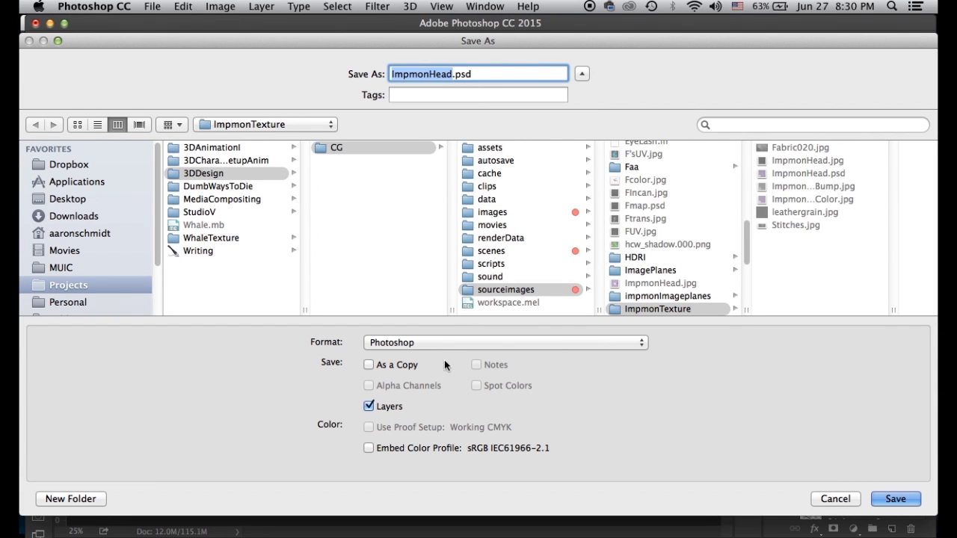
pyautogui.click(480, 343)
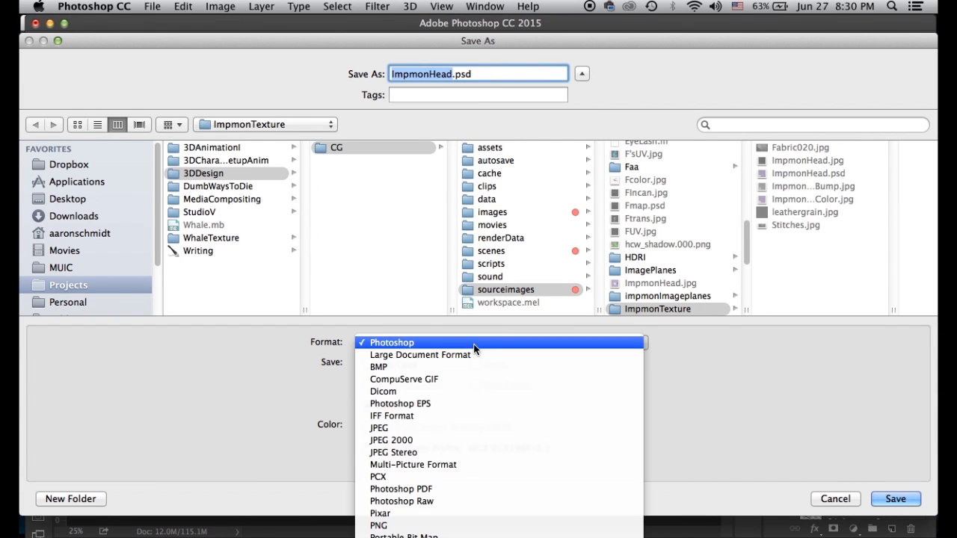
pyautogui.click(405, 429)
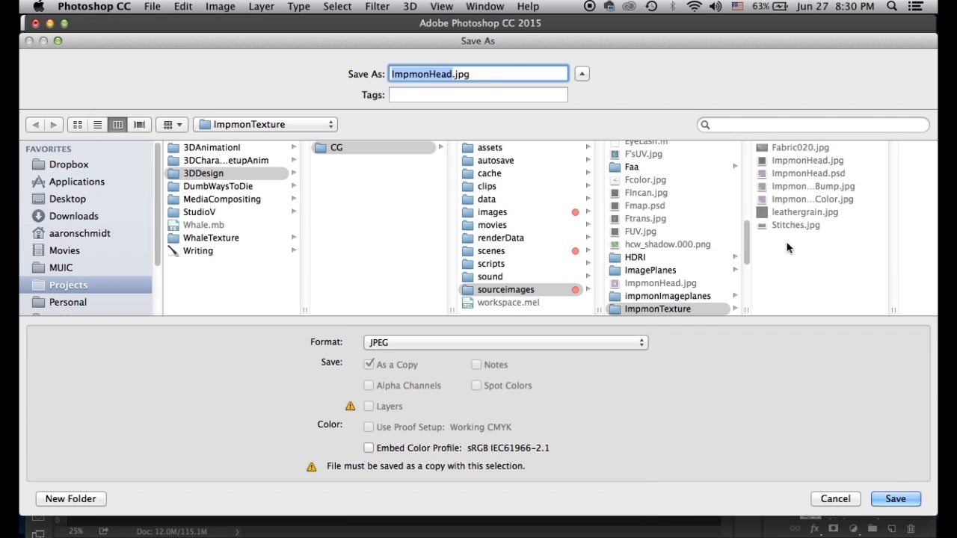
pyautogui.click(823, 187)
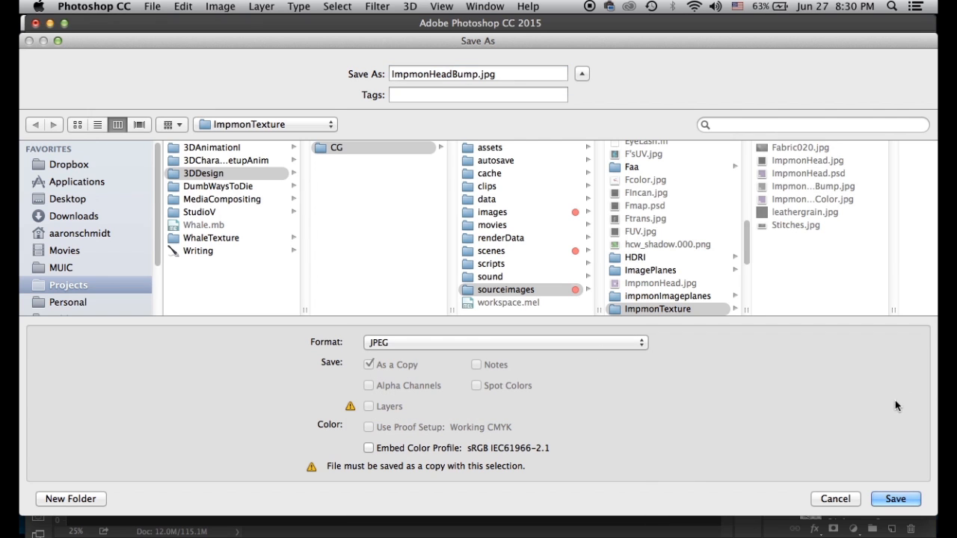
pyautogui.click(902, 501)
pyautogui.click(563, 135)
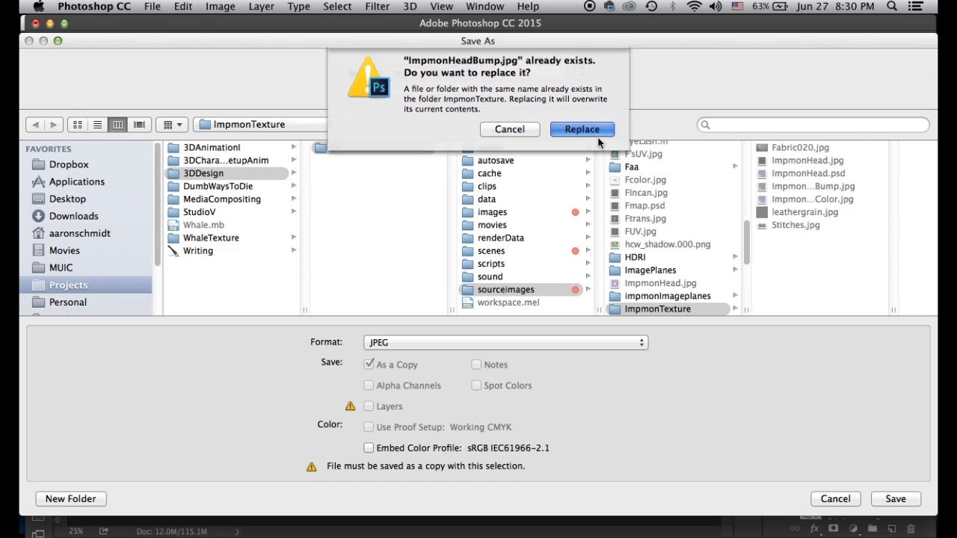
pyautogui.click(562, 188)
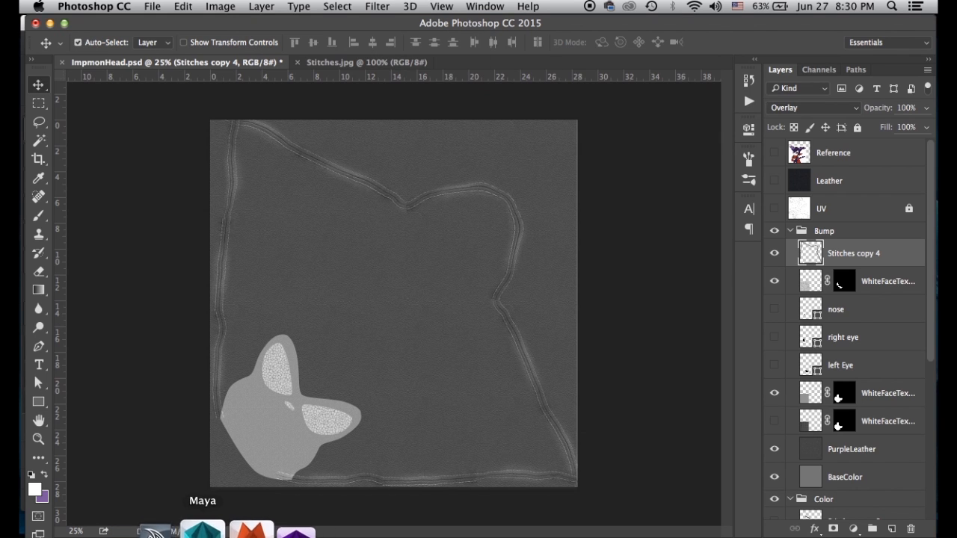
# Open the Hypershade in Maya and display the impmonHead material's node network
pyautogui.click(198, 529)
pyautogui.click(303, 6)
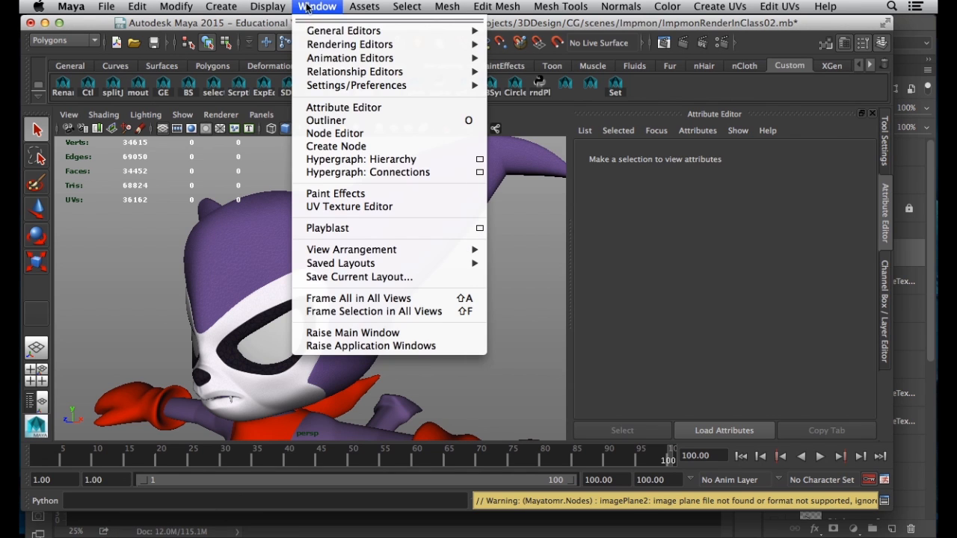
pyautogui.moveTo(326, 45)
pyautogui.click(523, 78)
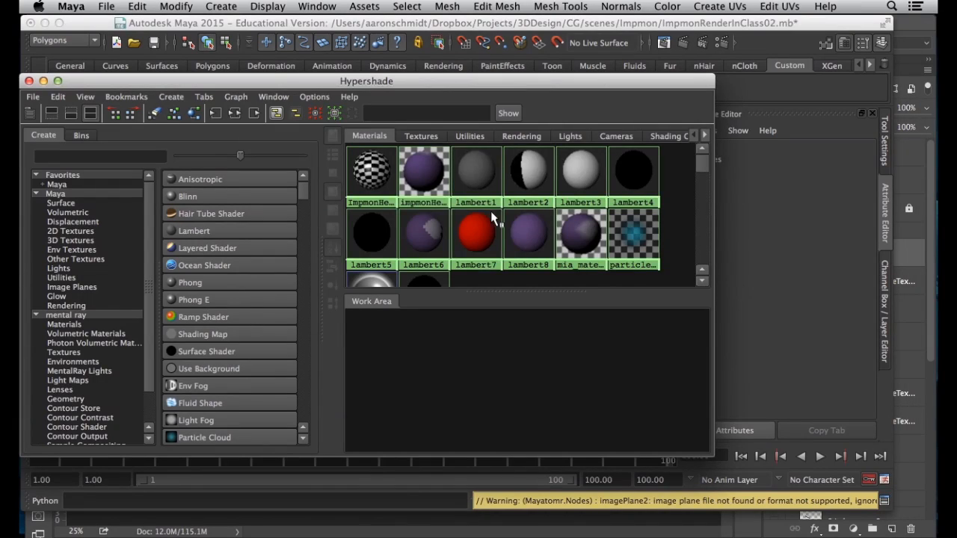
pyautogui.moveTo(336, 81); pyautogui.dragTo(395, 186)
pyautogui.click(484, 275)
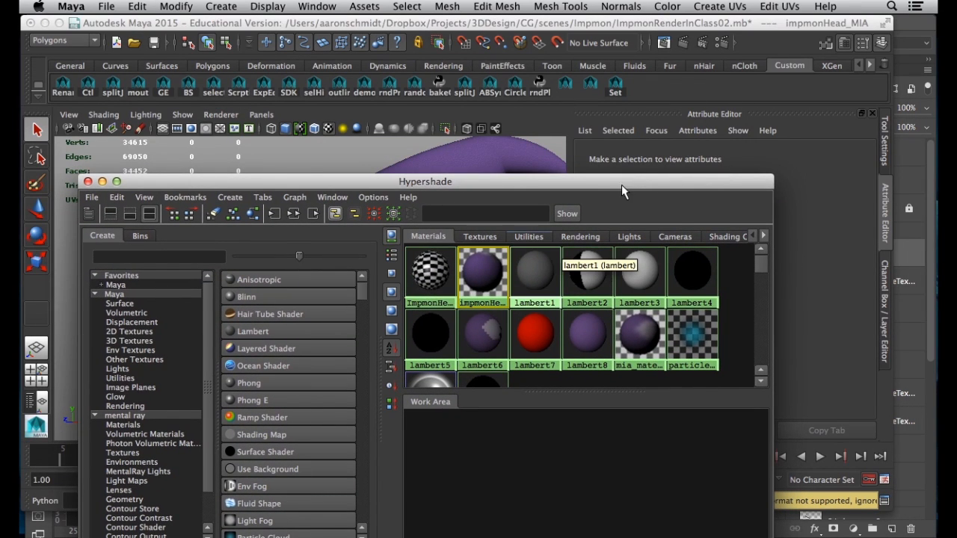
pyautogui.moveTo(625, 190); pyautogui.dragTo(455, 129)
pyautogui.click(127, 155)
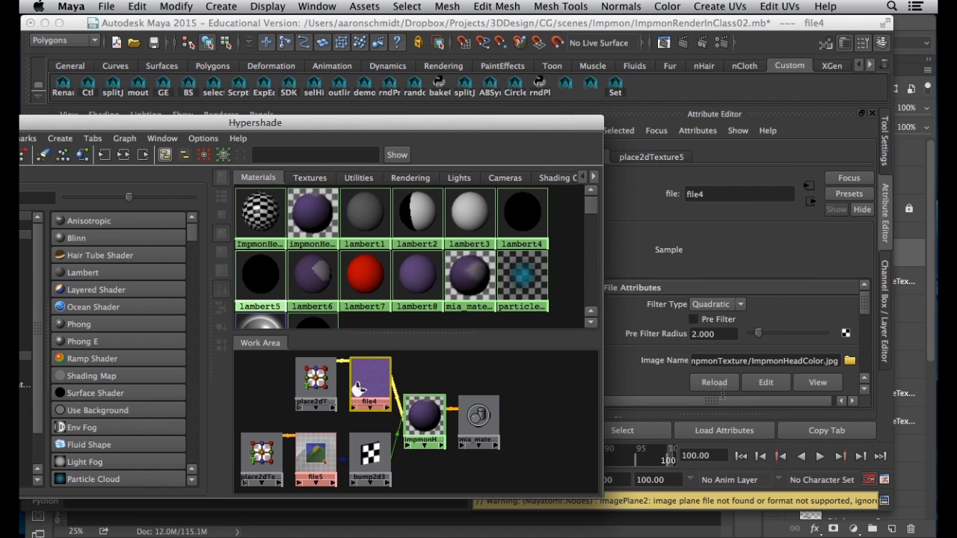
# Reload the colour texture and the file5 bump texture, then orbit the viewport to inspect the head
pyautogui.click(719, 384)
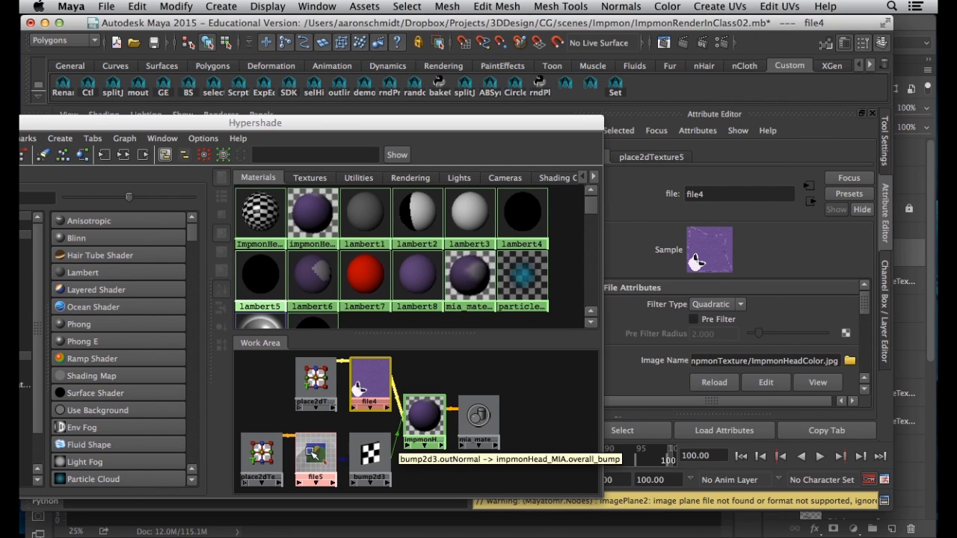
pyautogui.click(316, 454)
pyautogui.click(716, 383)
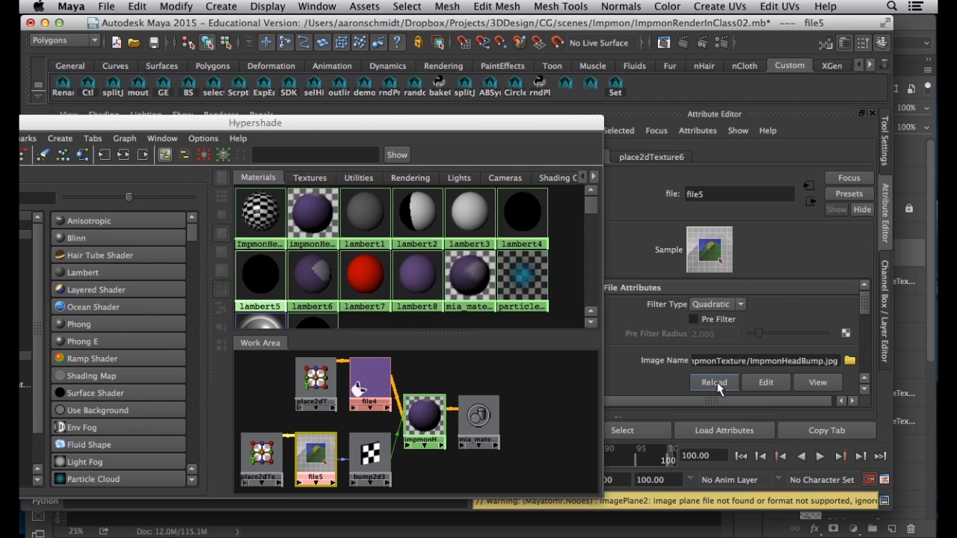
pyautogui.moveTo(552, 123); pyautogui.dragTo(573, 440)
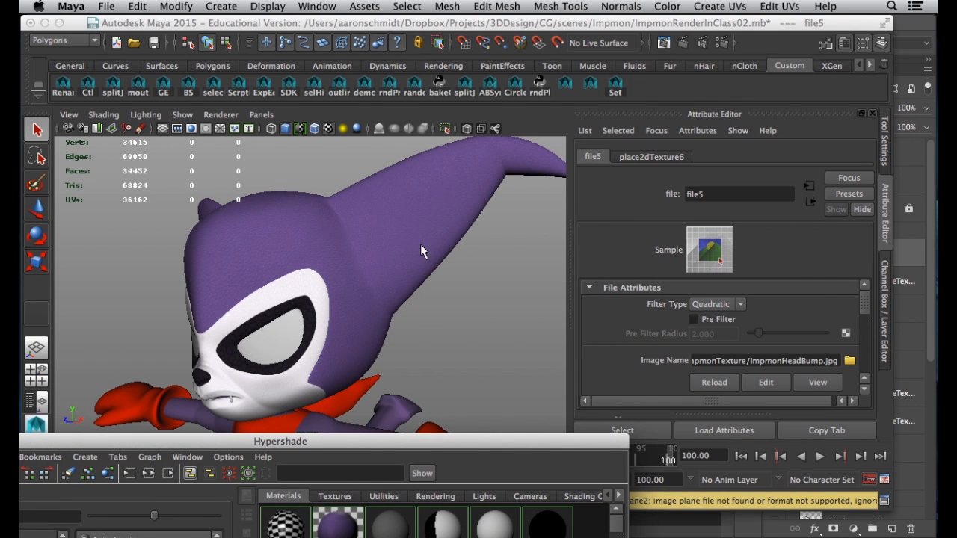
pyautogui.keyDown('alt'); pyautogui.moveTo(394, 305); pyautogui.dragTo(241, 315); pyautogui.keyUp('alt')
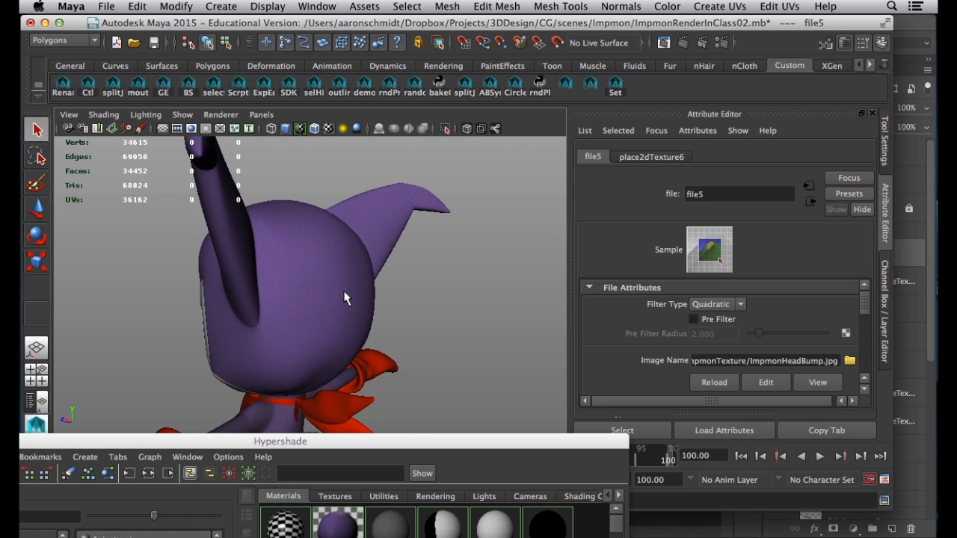
pyautogui.keyDown('alt'); pyautogui.moveTo(325, 302); pyautogui.dragTo(310, 299); pyautogui.keyUp('alt')
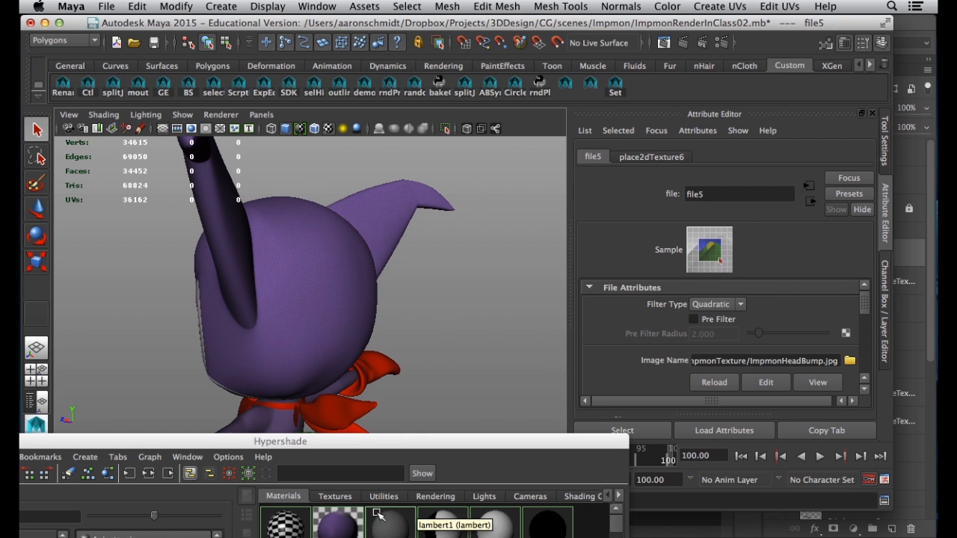
pyautogui.moveTo(388, 441); pyautogui.dragTo(371, 345)
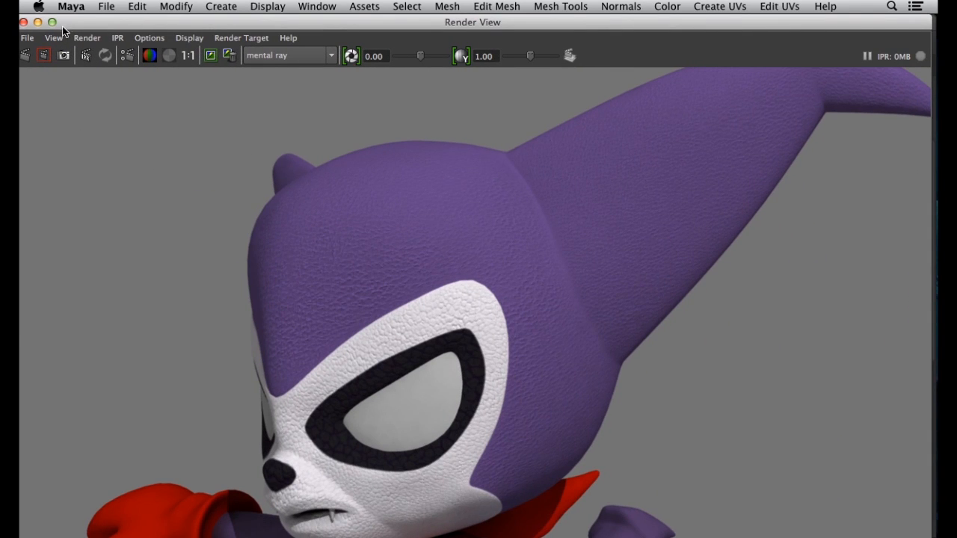
# Re-render the head from the current back view in the Render View
pyautogui.click(52, 21)
pyautogui.click(231, 107)
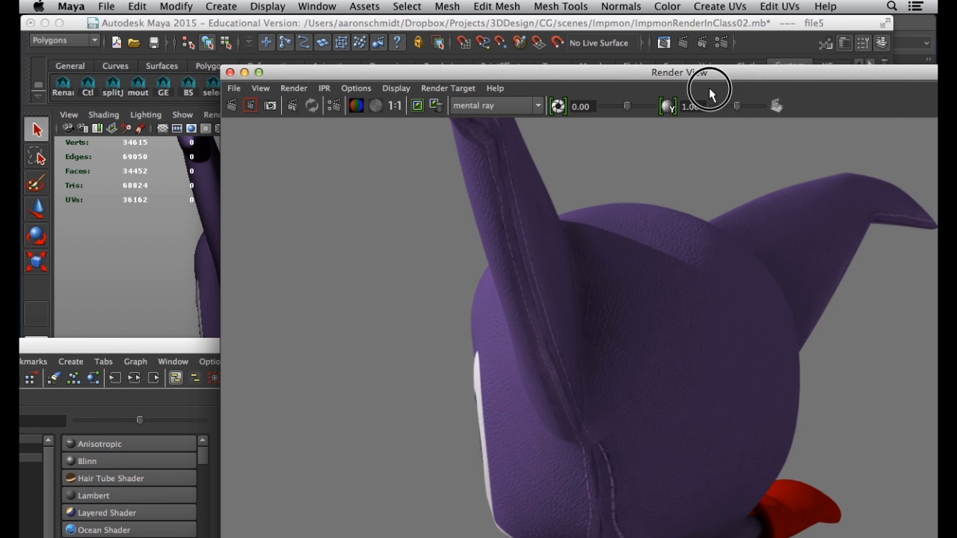
pyautogui.moveTo(746, 78); pyautogui.dragTo(410, 57)
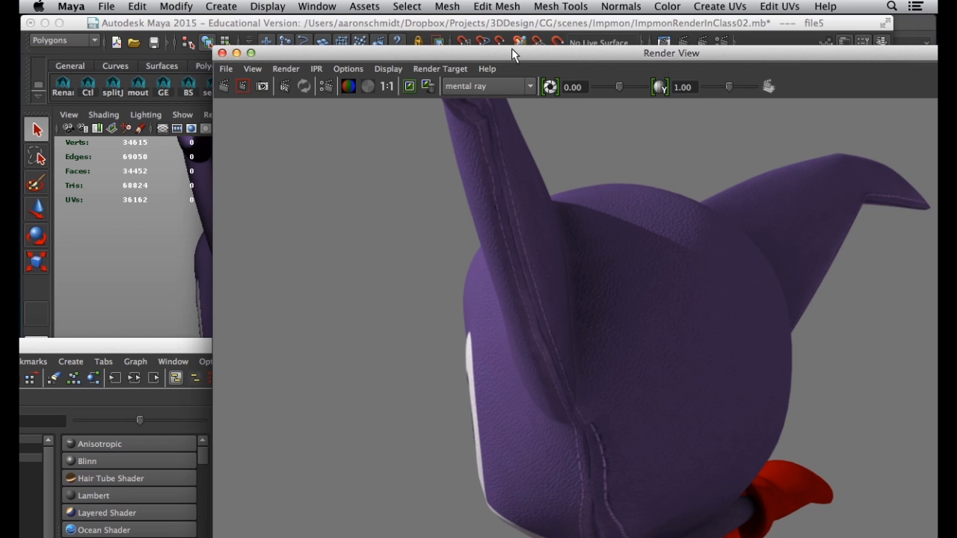
# Orbit the model to show its face, render it again, then close the Render View
pyautogui.moveTo(446, 53); pyautogui.dragTo(735, 86)
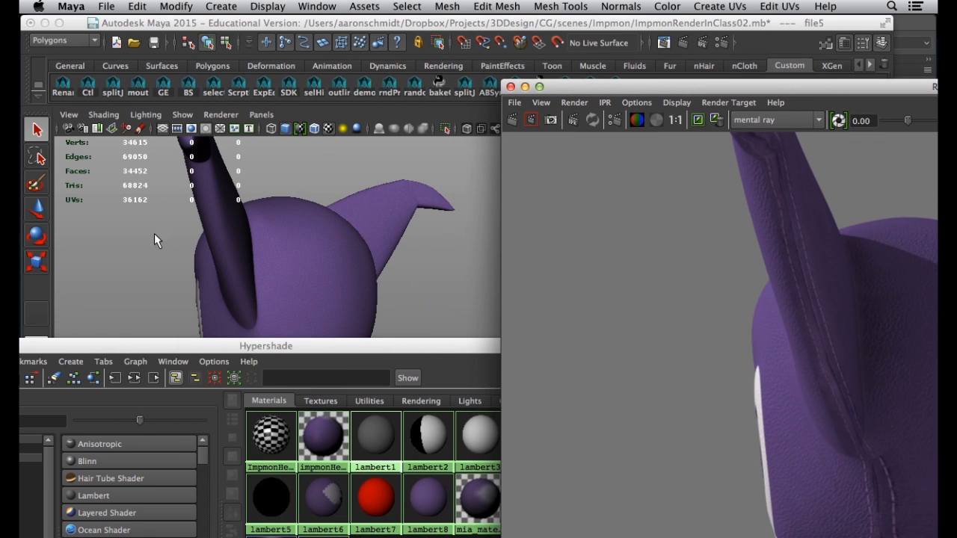
pyautogui.keyDown('alt'); pyautogui.moveTo(192, 238); pyautogui.dragTo(281, 252); pyautogui.keyUp('alt')
pyautogui.click(511, 120)
pyautogui.moveTo(585, 85); pyautogui.dragTo(119, 25)
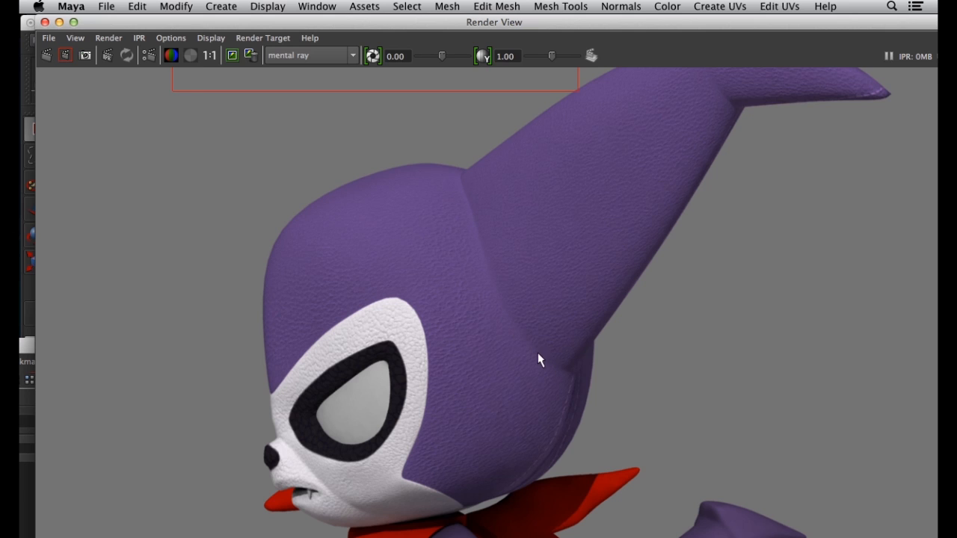
pyautogui.click(45, 22)
pyautogui.moveTo(498, 342); pyautogui.dragTo(558, 156)
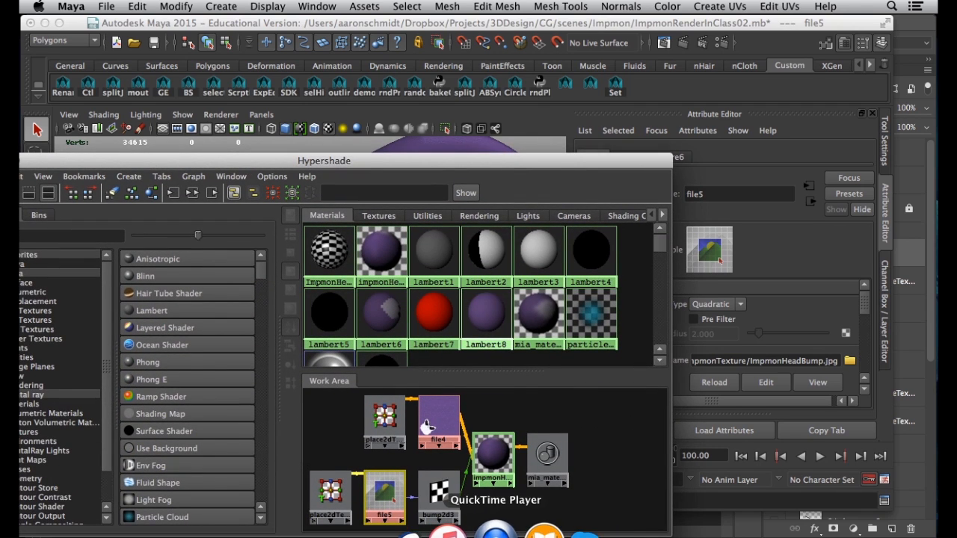
# Back in Maya, orbit the perspective view to face Impmon and render the front of the face
pyautogui.click(439, 532)
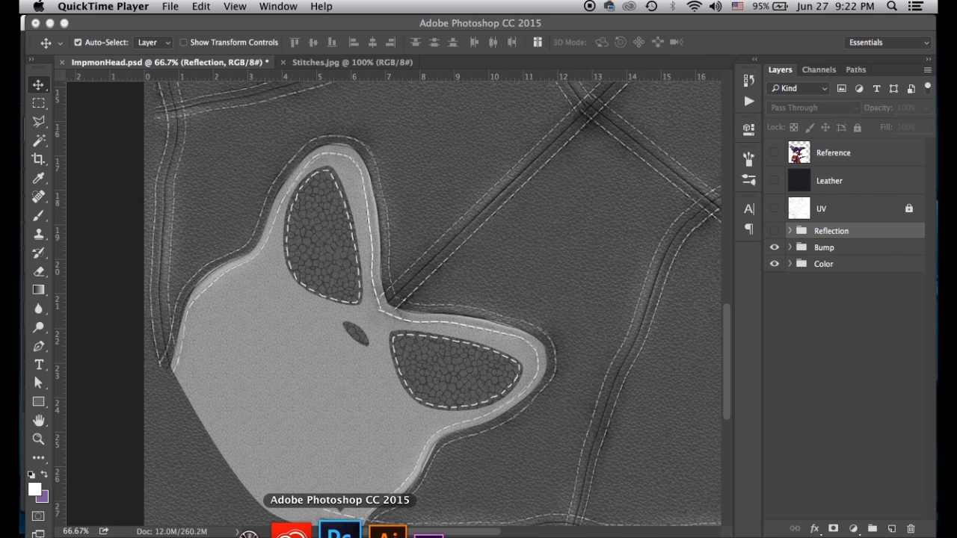
pyautogui.click(216, 532)
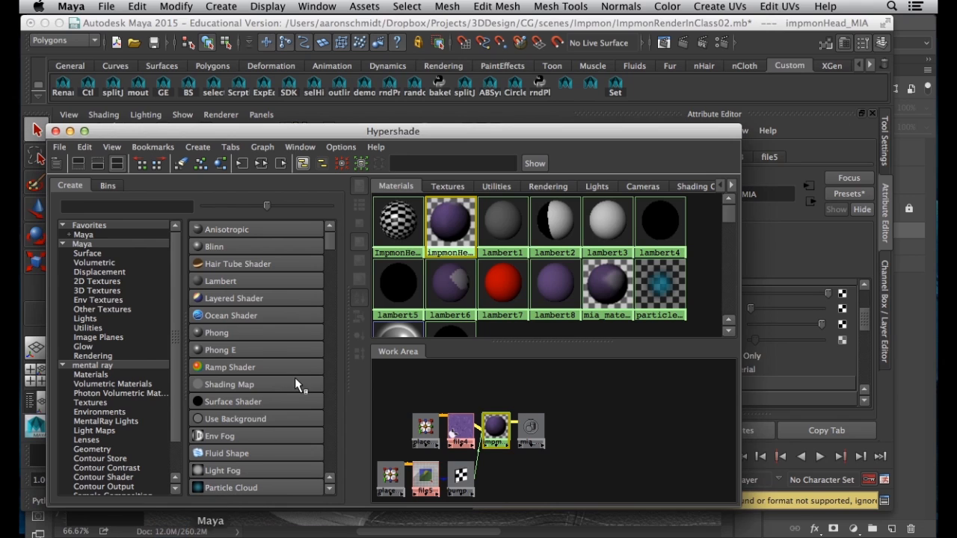
pyautogui.moveTo(492, 133); pyautogui.dragTo(525, 496)
pyautogui.keyDown('alt'); pyautogui.moveTo(367, 246); pyautogui.dragTo(384, 224); pyautogui.keyUp('alt')
pyautogui.click(685, 44)
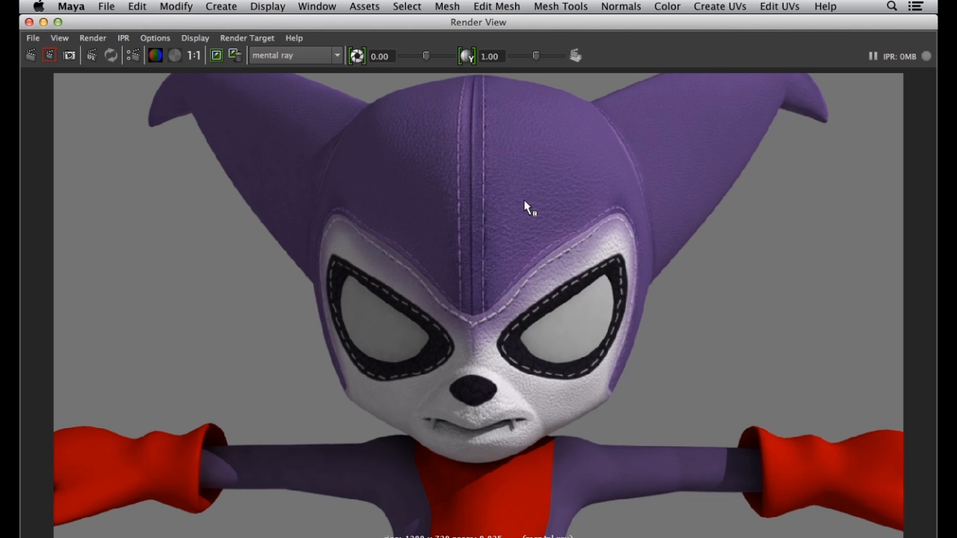
# Set impmonHead_MIA's Reflectivity to 1.000 and expand its BRDF reflection settings
pyautogui.moveTo(590, 22)
pyautogui.mouseDown()
pyautogui.moveTo(545, 18)
pyautogui.moveTo(594, 18)
pyautogui.moveTo(584, 20)
pyautogui.mouseUp()
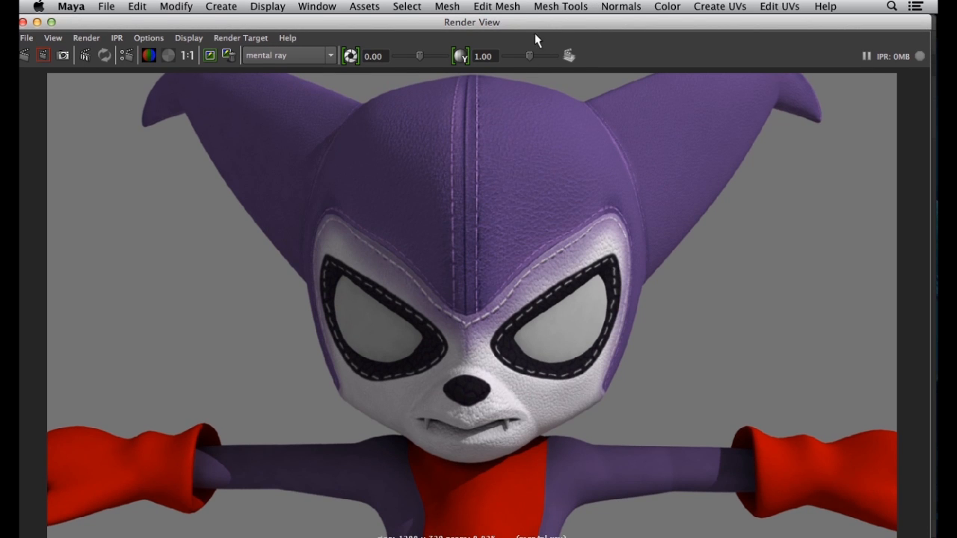
pyautogui.moveTo(611, 22); pyautogui.dragTo(613, 496)
pyautogui.moveTo(749, 310); pyautogui.dragTo(865, 371)
pyautogui.click(638, 313)
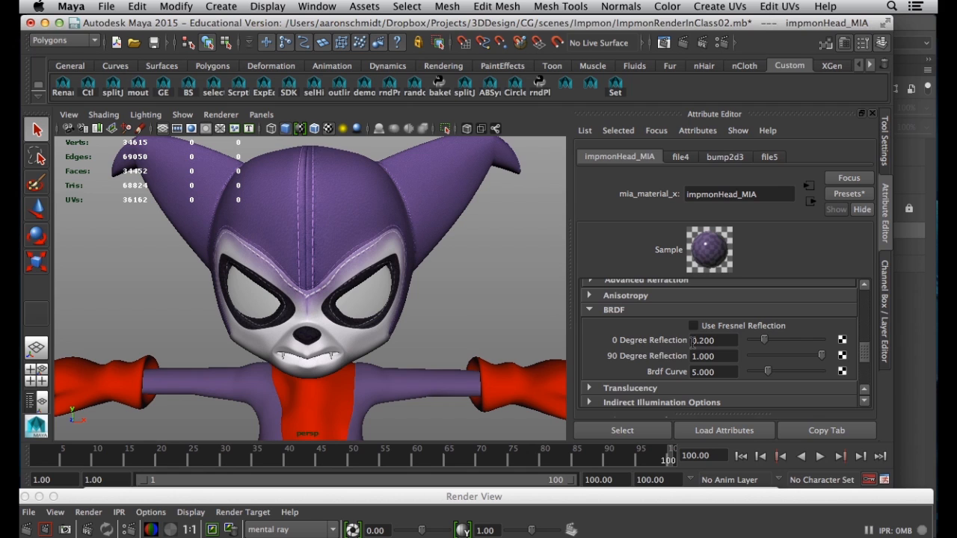
pyautogui.moveTo(864, 352); pyautogui.dragTo(868, 320)
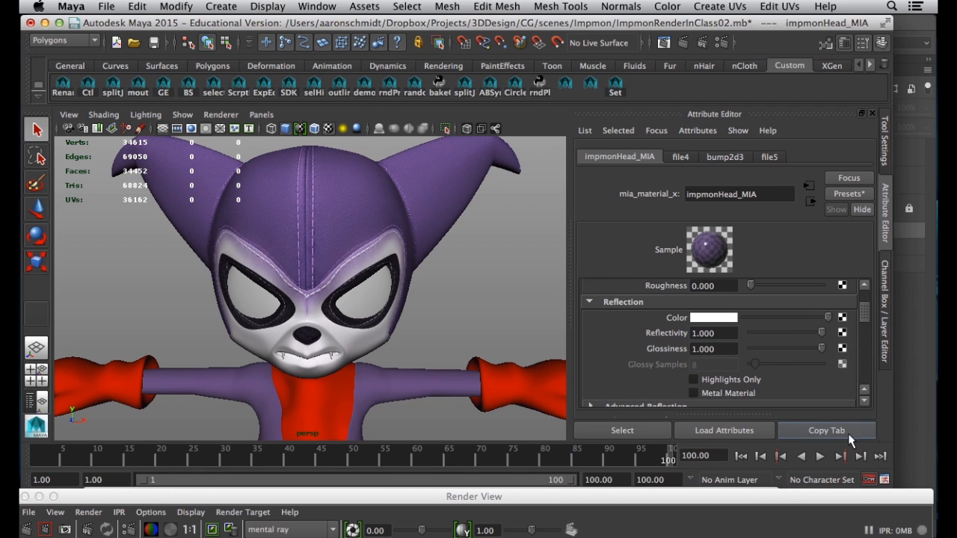
pyautogui.moveTo(848, 498); pyautogui.dragTo(848, 22)
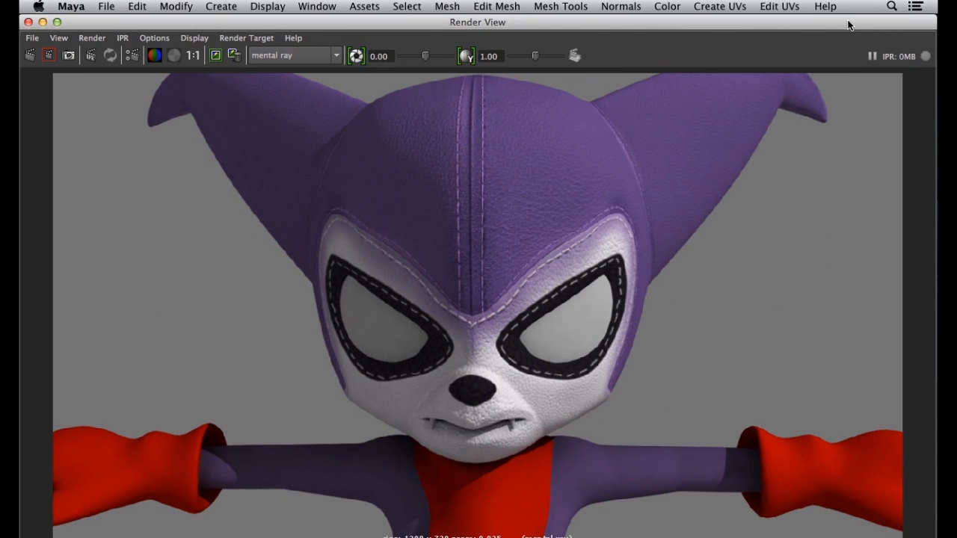
# Re-render the face in Maya, then duplicate the Photoshop Bump group and rename the copy Reflection
pyautogui.click(30, 58)
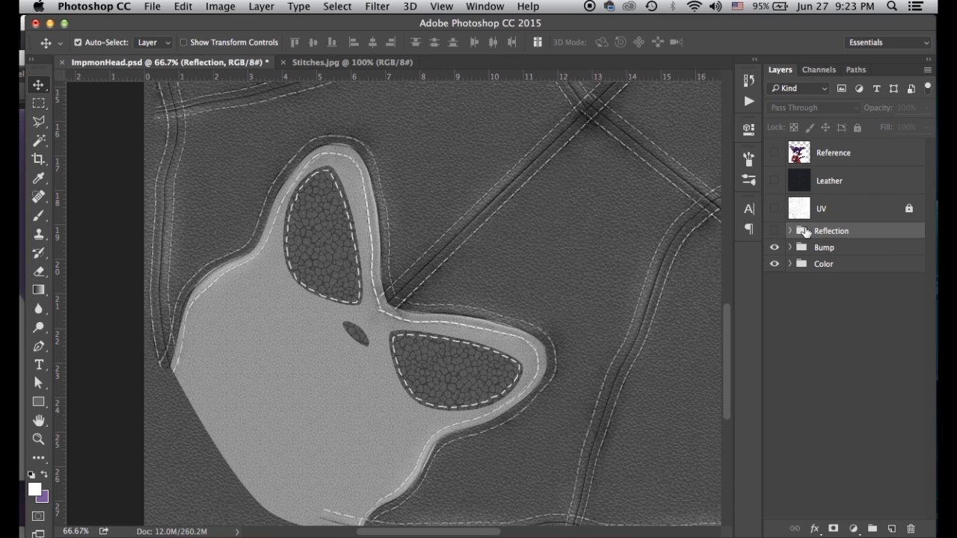
pyautogui.moveTo(801, 251); pyautogui.dragTo(887, 529)
pyautogui.doubleClick(833, 249)
pyautogui.write('Reflection')
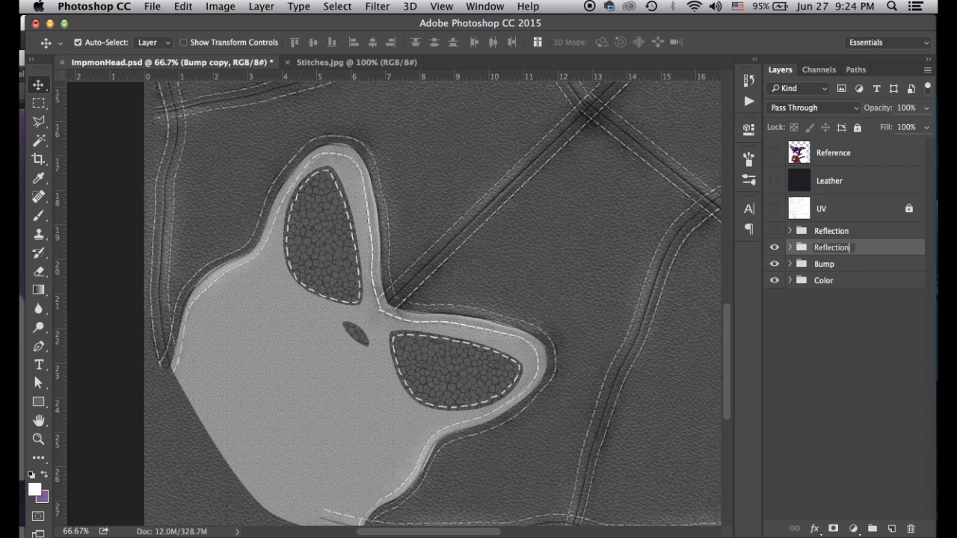
pyautogui.press('Return')
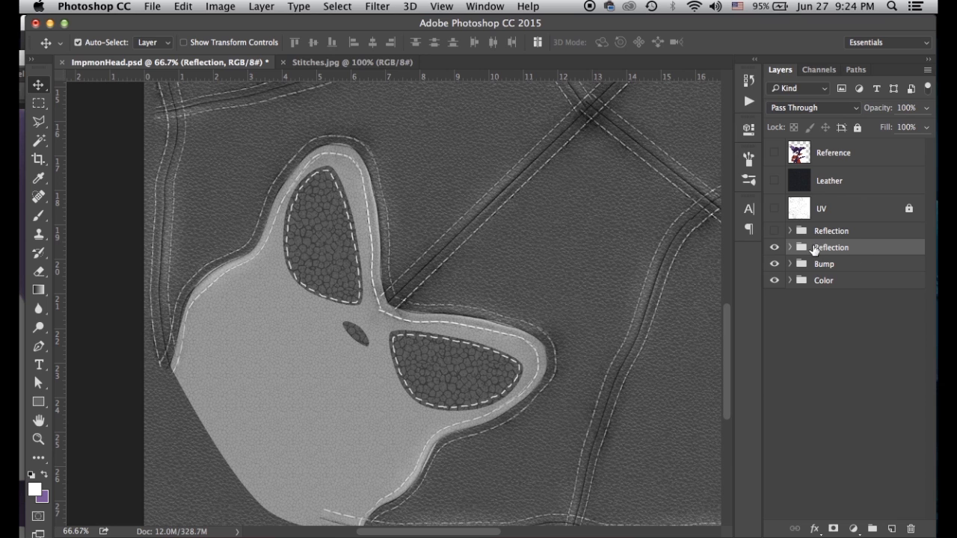
# Delete the old Reflection group and pan the canvas to check the seams around the face
pyautogui.moveTo(797, 252); pyautogui.dragTo(910, 528)
pyautogui.click(775, 231)
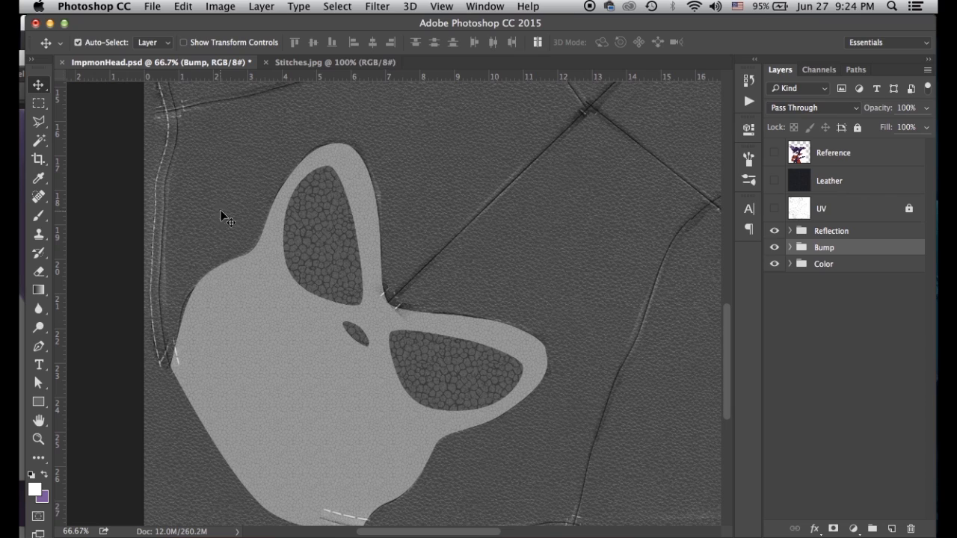
pyautogui.press('space')
pyautogui.moveTo(297, 107); pyautogui.dragTo(157, 279)
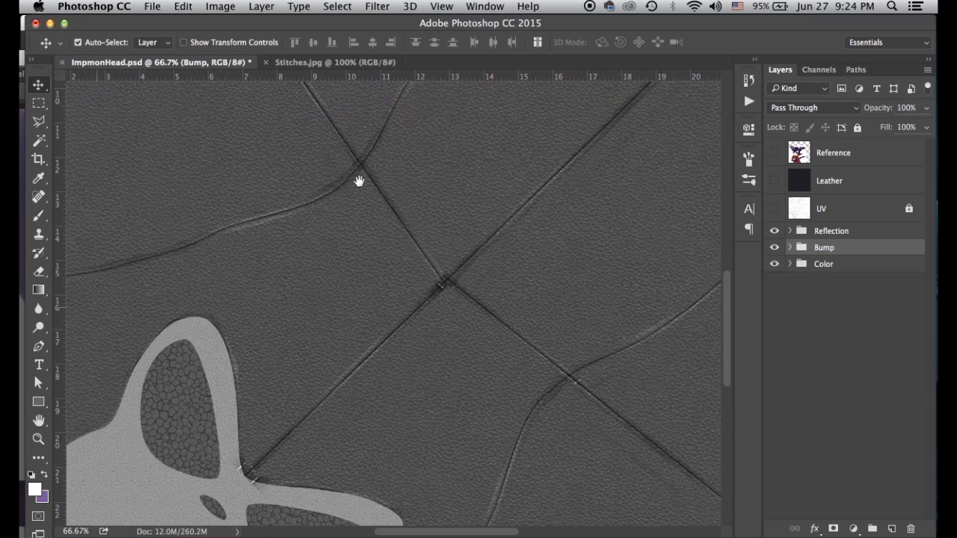
pyautogui.moveTo(283, 246); pyautogui.dragTo(341, 165)
pyautogui.press('space')
pyautogui.moveTo(444, 260); pyautogui.dragTo(474, 217)
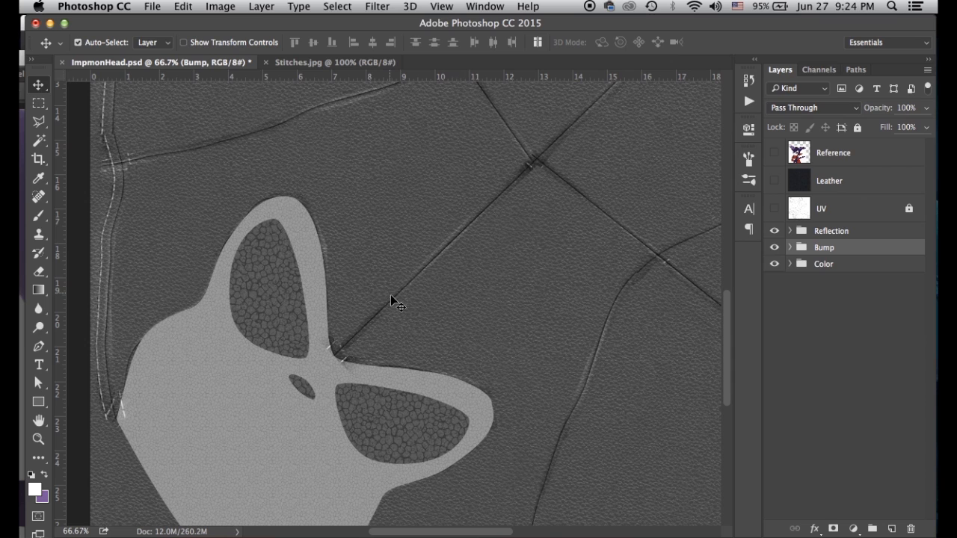
pyautogui.press('space')
pyautogui.moveTo(372, 299); pyautogui.dragTo(423, 241)
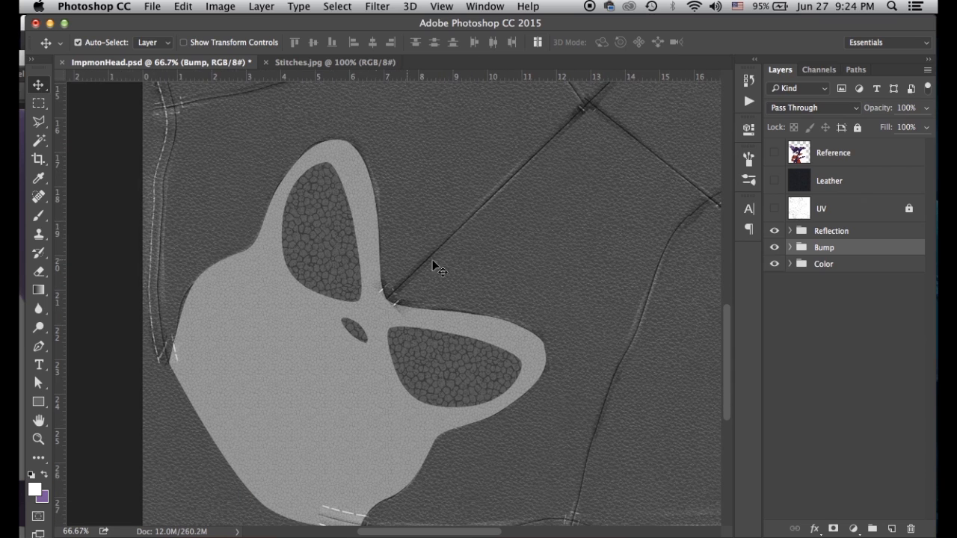
pyautogui.press('space')
pyautogui.moveTo(517, 226)
pyautogui.mouseDown()
pyautogui.moveTo(474, 312)
pyautogui.moveTo(514, 220)
pyautogui.mouseUp()
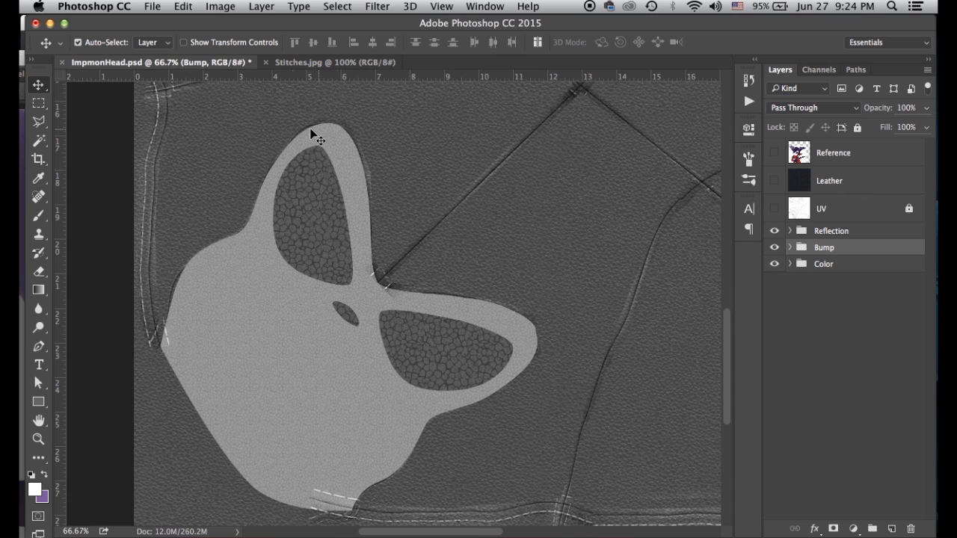
# Expand the Reflection group and darken the WhiteFaceTexture copy layer's shadows with Levels
pyautogui.click(790, 231)
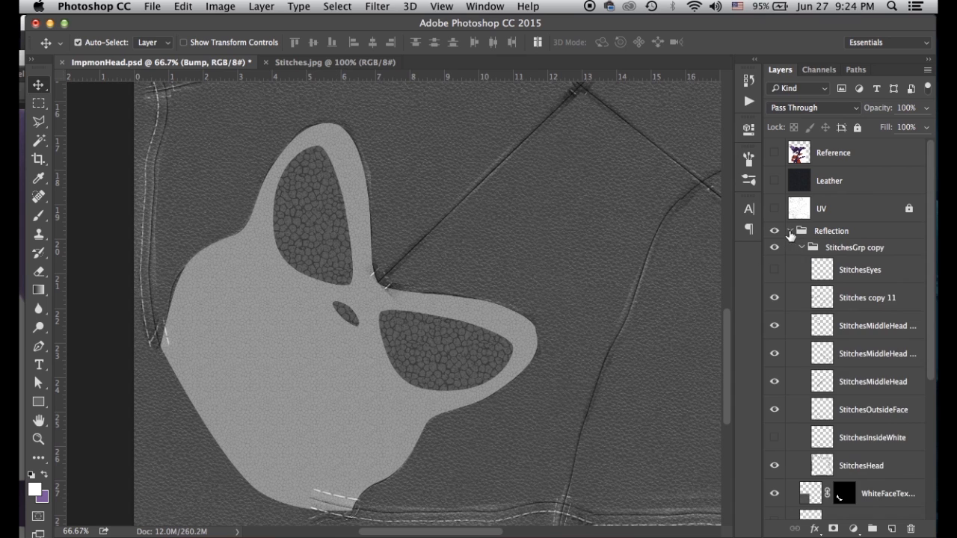
pyautogui.click(802, 247)
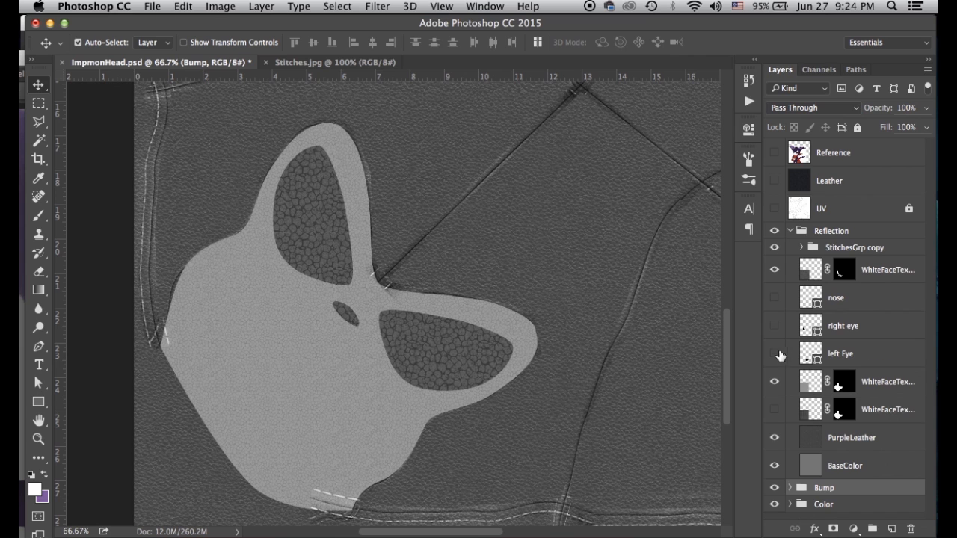
pyautogui.click(805, 381)
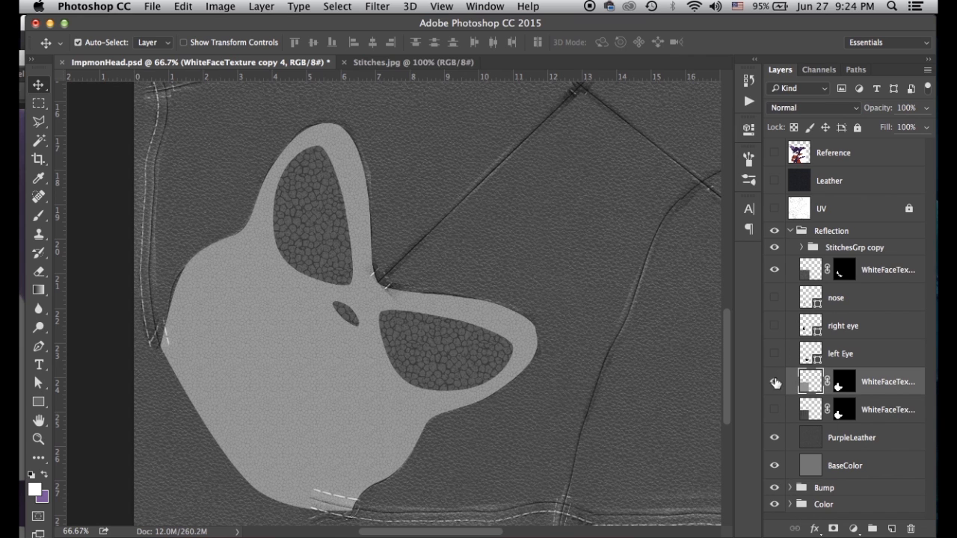
pyautogui.click(775, 381)
pyautogui.click(774, 381)
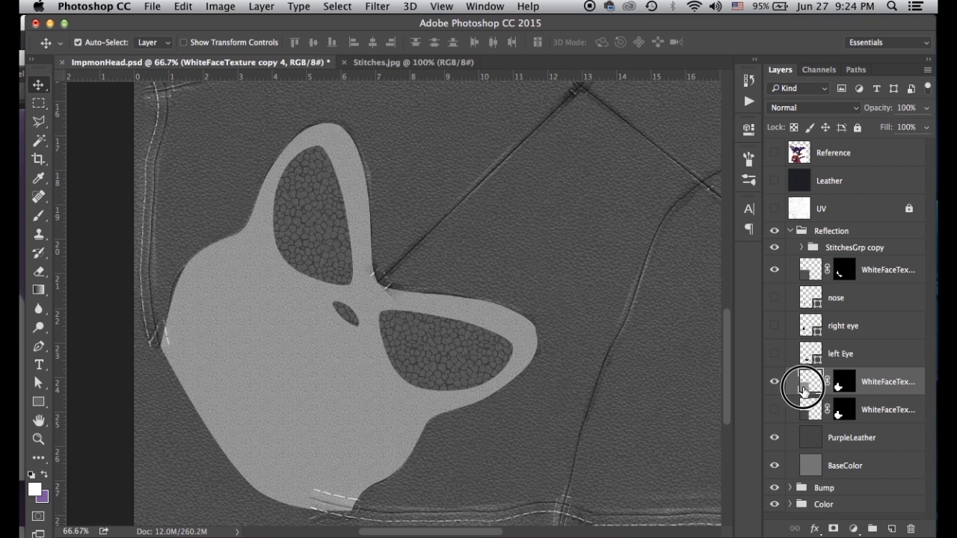
pyautogui.press('super+l')
pyautogui.moveTo(563, 257); pyautogui.dragTo(659, 268)
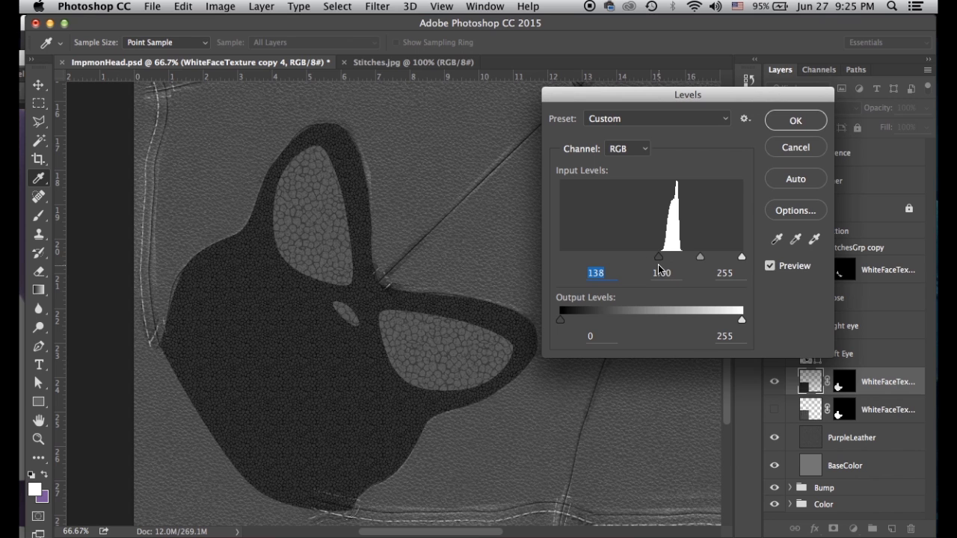
pyautogui.click(790, 122)
# Boost the upper white face texture layer's contrast with Levels, pulling both input sliders inward
pyautogui.press('v')
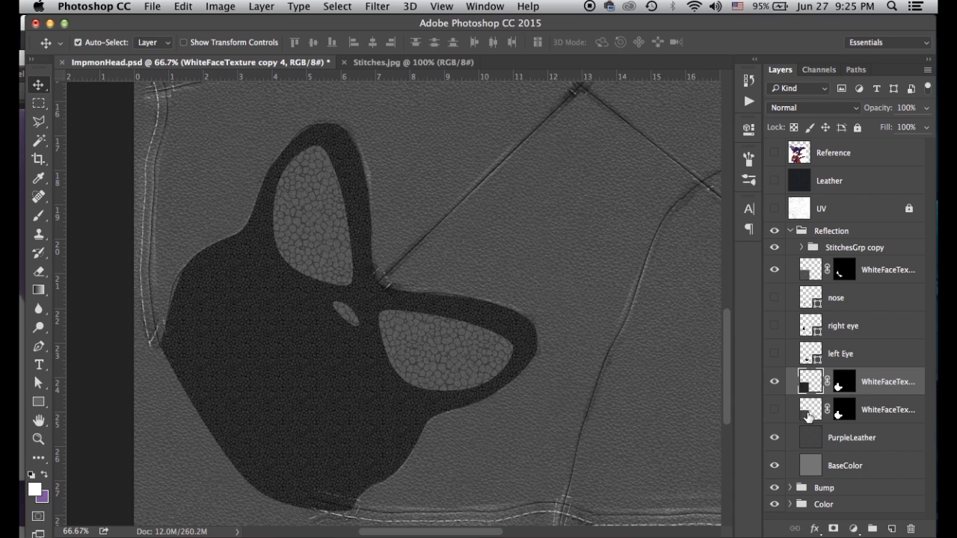
pyautogui.click(806, 275)
pyautogui.hotkey('ctrl', 'l')
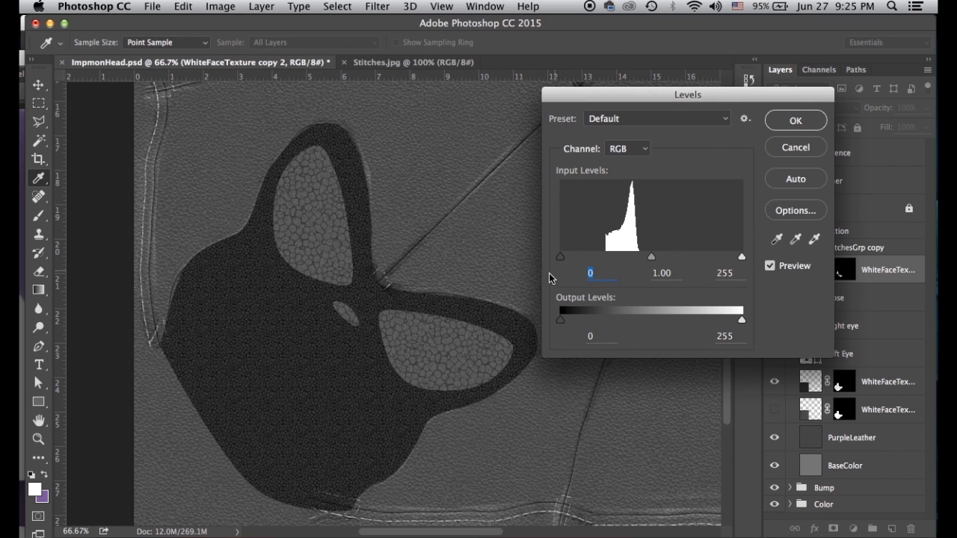
pyautogui.moveTo(565, 261); pyautogui.dragTo(603, 262)
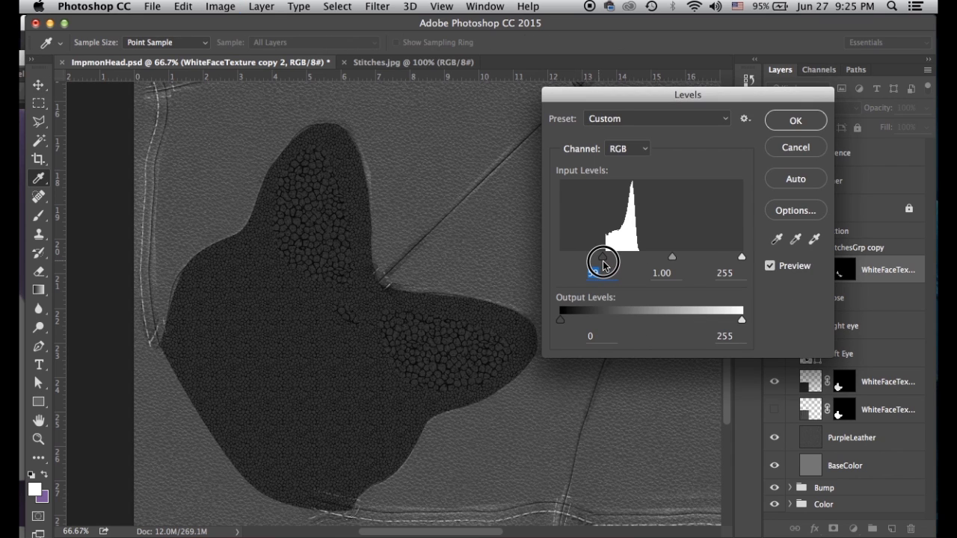
pyautogui.moveTo(743, 256); pyautogui.dragTo(710, 258)
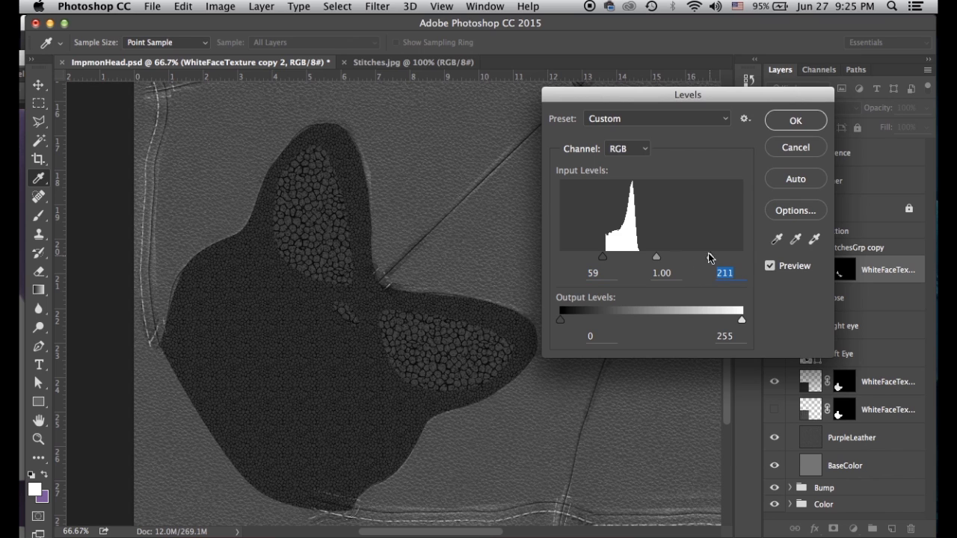
pyautogui.moveTo(603, 259); pyautogui.dragTo(607, 257)
pyautogui.click(795, 120)
# Apply Levels 59, 1.00, 233 to the PurpleLeather layer, then zoom out to the whole sheet
pyautogui.press('v')
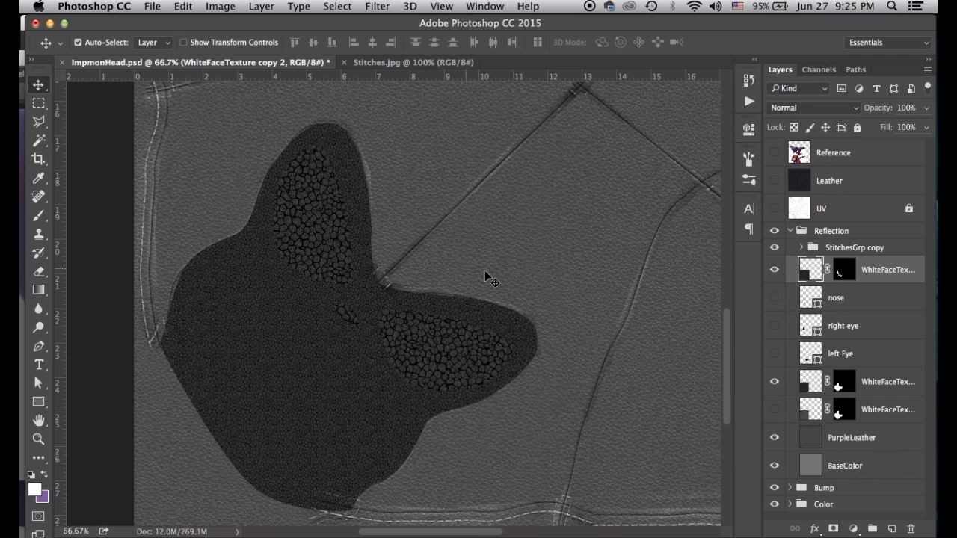
pyautogui.click(808, 443)
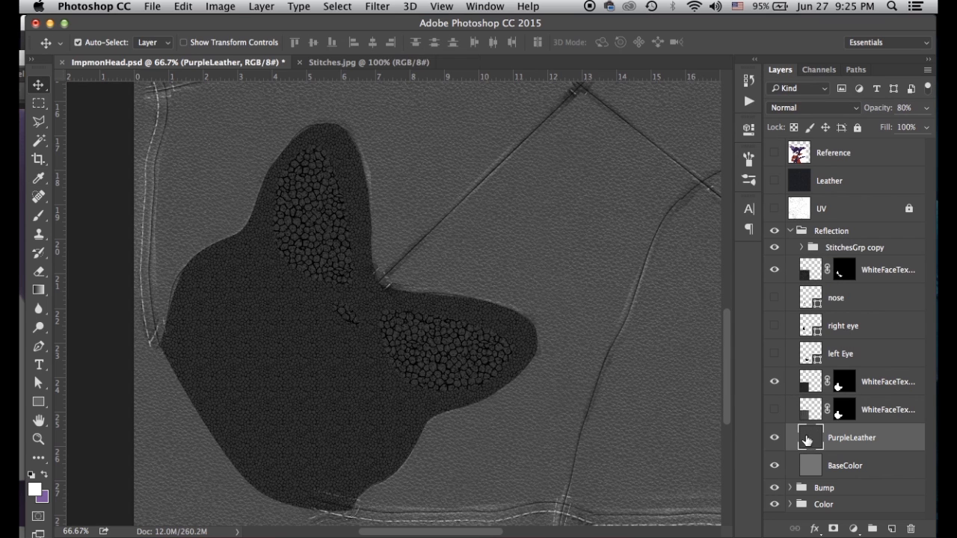
pyautogui.hotkey('ctrl', 'l')
pyautogui.moveTo(562, 258); pyautogui.dragTo(601, 265)
pyautogui.moveTo(744, 258); pyautogui.dragTo(727, 258)
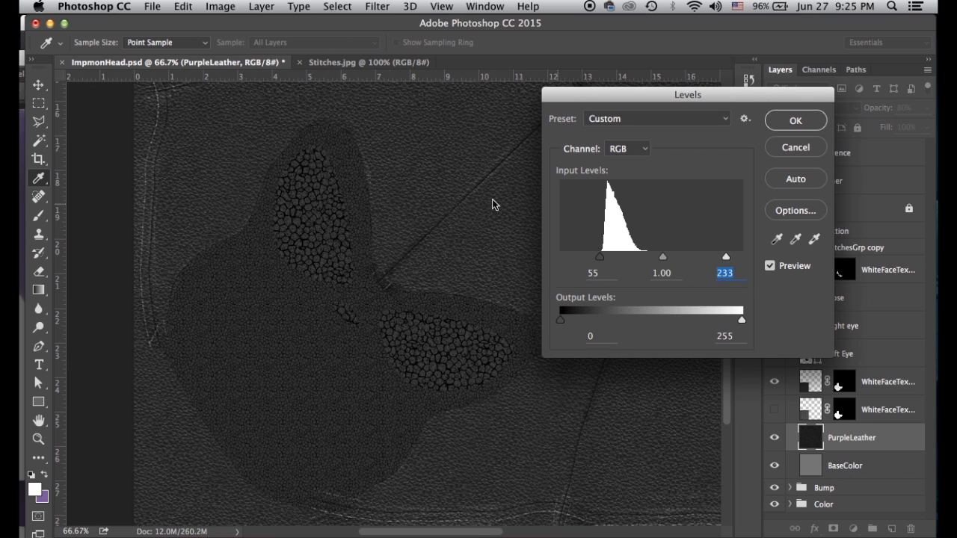
pyautogui.moveTo(603, 261); pyautogui.dragTo(601, 258)
pyautogui.click(793, 122)
pyautogui.press('v')
pyautogui.press('super+minus')
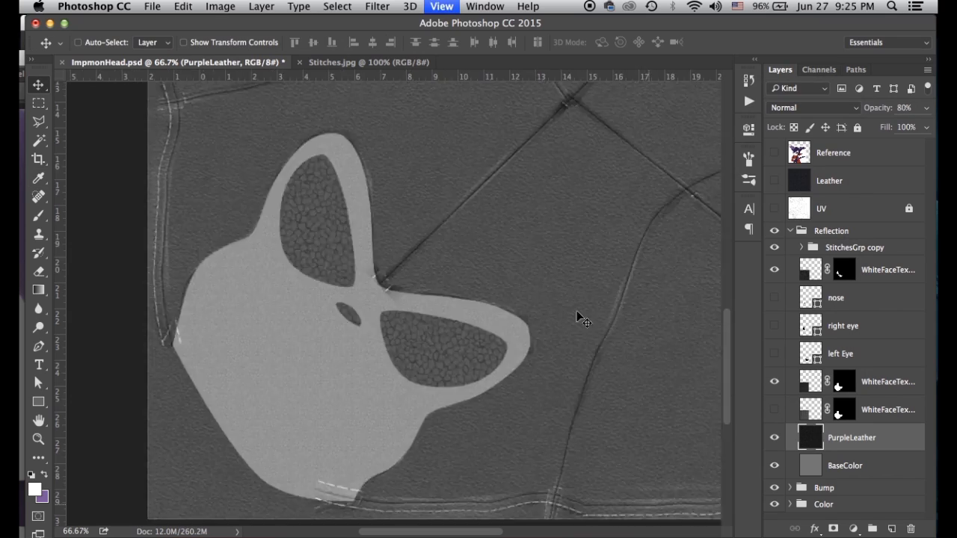
pyautogui.press('super+minus')
pyautogui.moveTo(540, 219); pyautogui.dragTo(476, 272)
# Save a maximum-quality JPEG named ImpmonHeadreflection.jpg, then resave ImpmonHead.psd
pyautogui.press('super+shift+s')
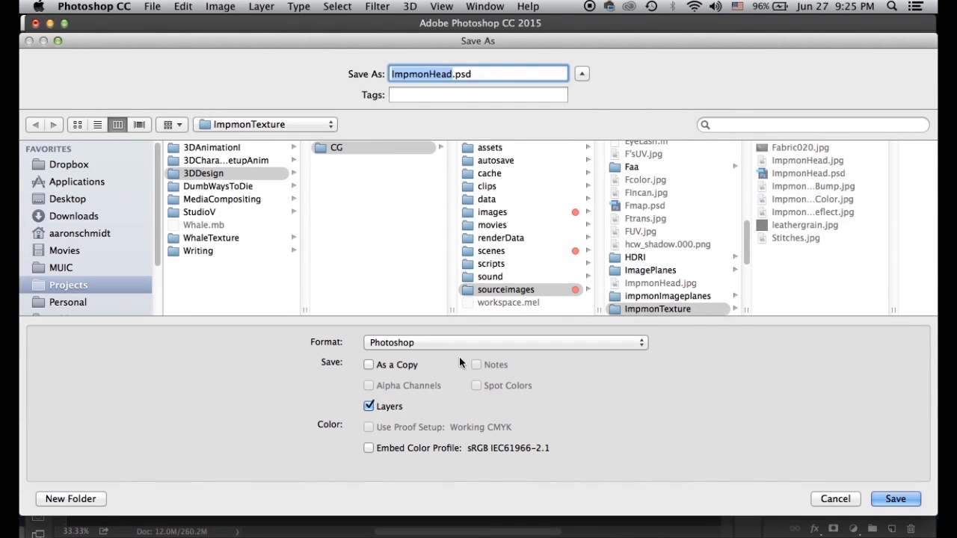
pyautogui.click(412, 342)
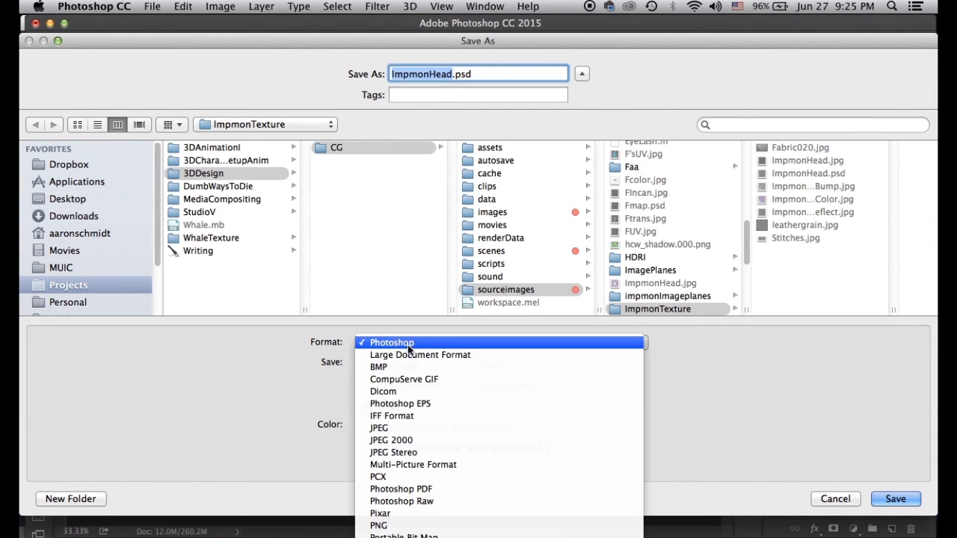
pyautogui.click(395, 427)
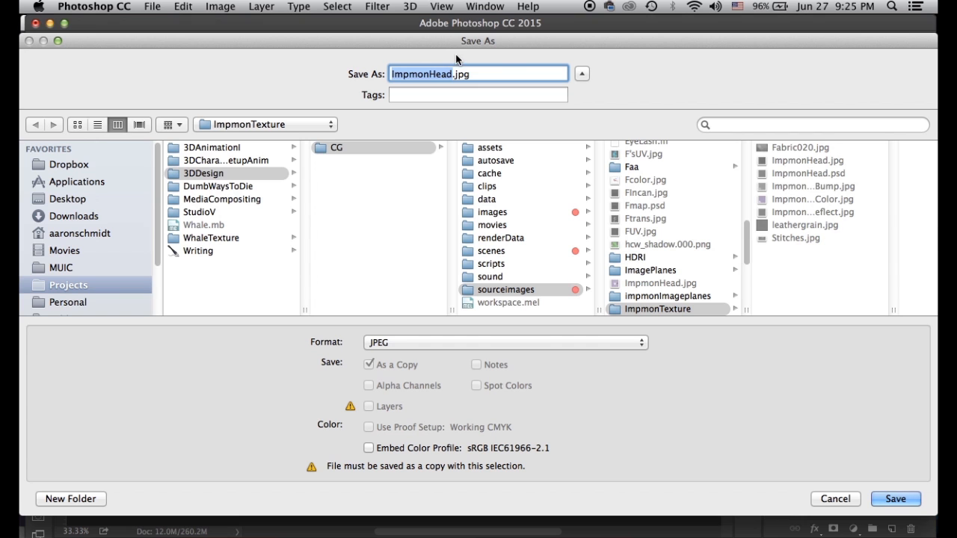
pyautogui.click(454, 74)
pyautogui.write('reflection')
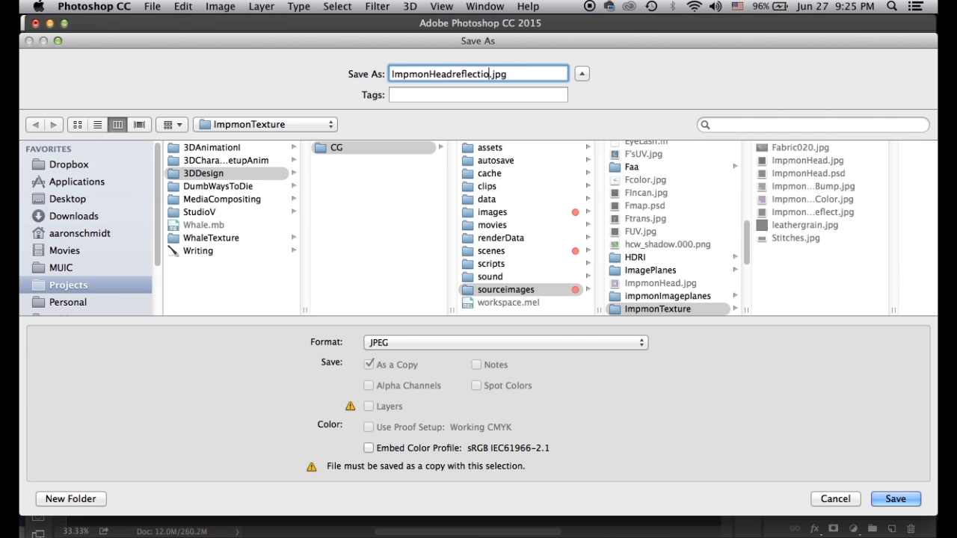
pyautogui.press('Return')
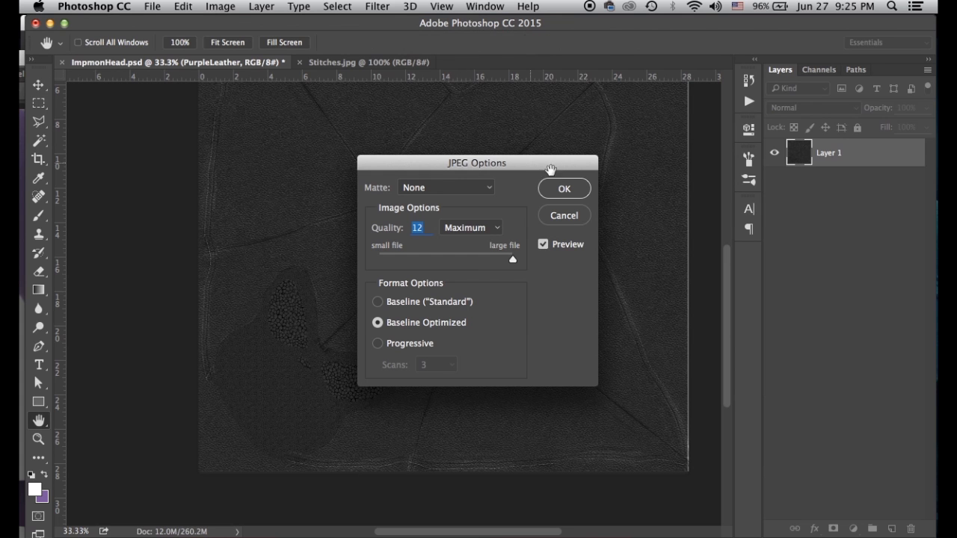
pyautogui.click(560, 187)
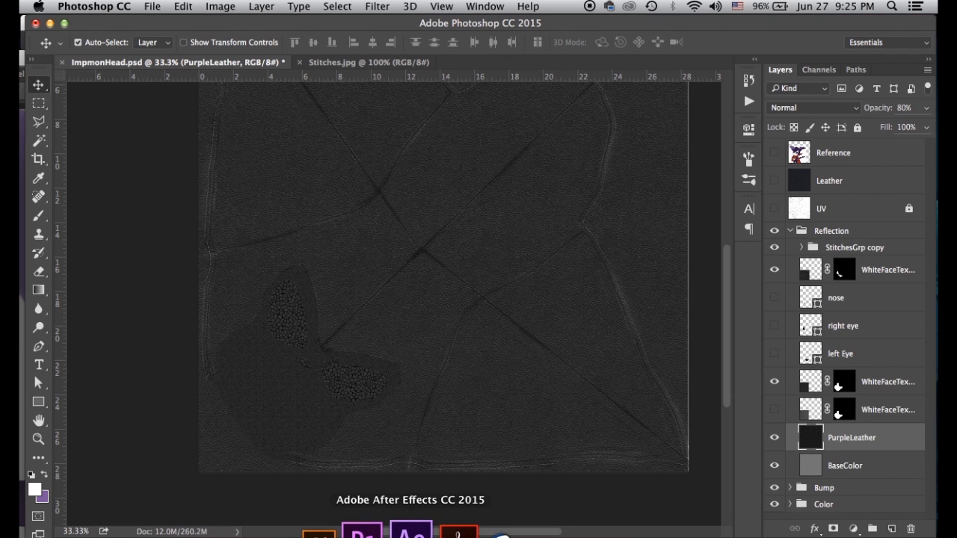
pyautogui.press('super+s')
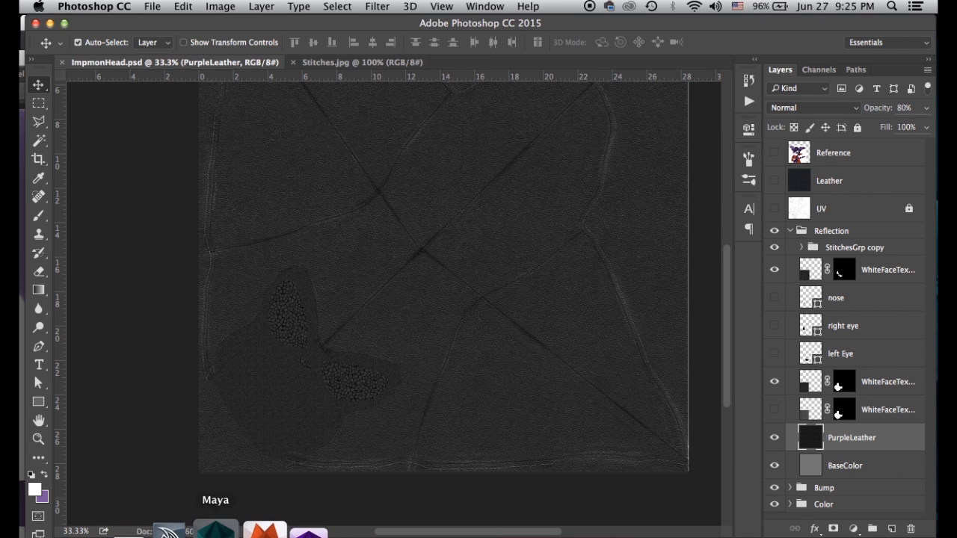
# Connect a new file texture loading ImpmonHeadreflection.jpg to impmonHead_MIA's Reflection Color
pyautogui.click(223, 533)
pyautogui.moveTo(632, 62); pyautogui.dragTo(376, 163)
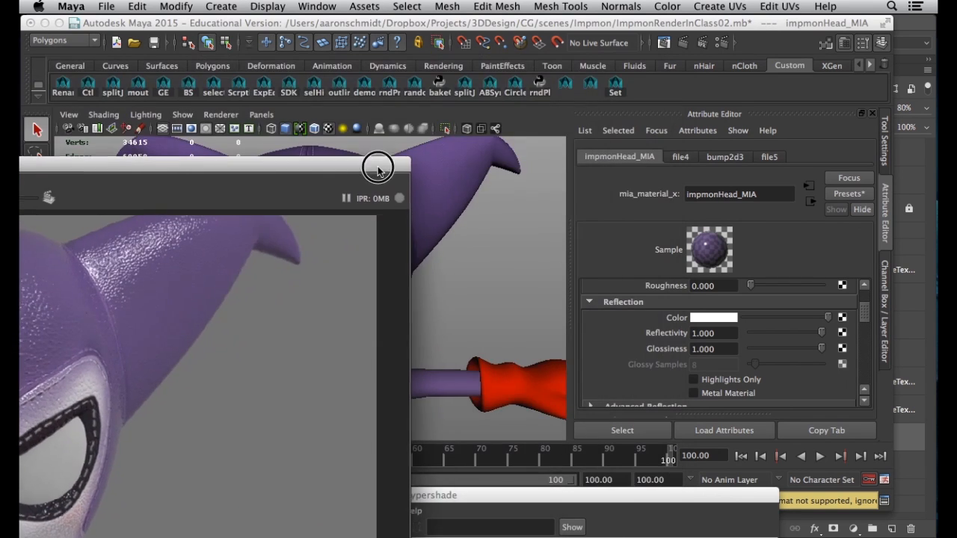
pyautogui.moveTo(566, 521); pyautogui.dragTo(269, 61)
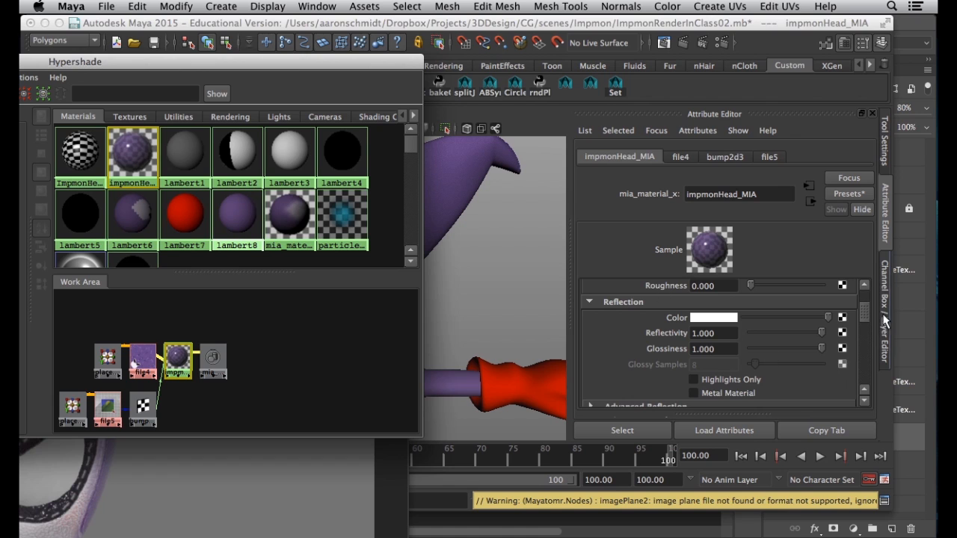
pyautogui.scroll(3, 823, 299)
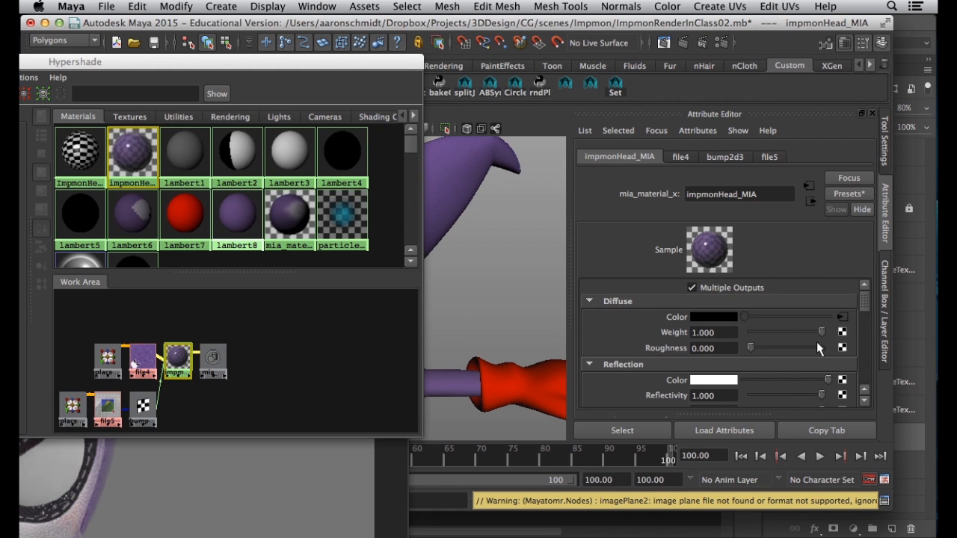
pyautogui.scroll(-2, 866, 308)
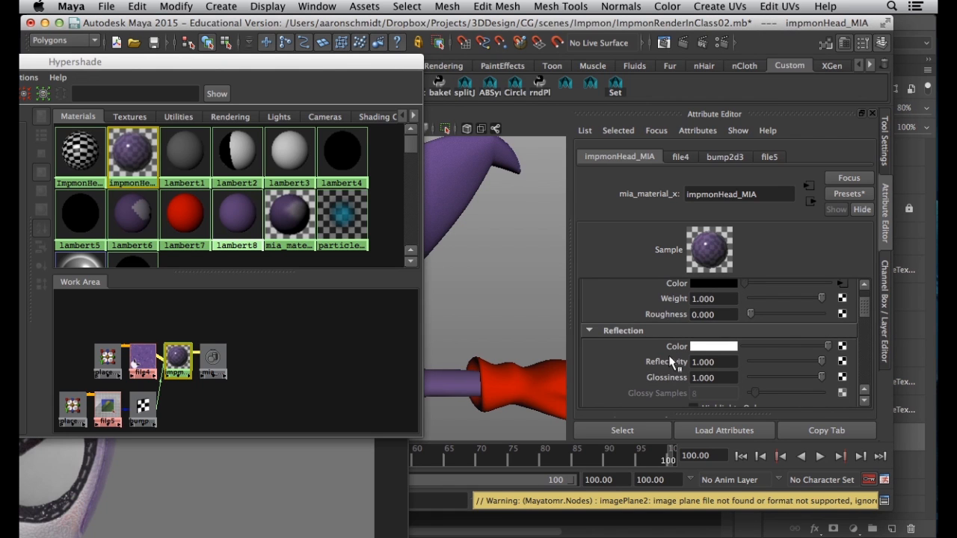
pyautogui.click(840, 347)
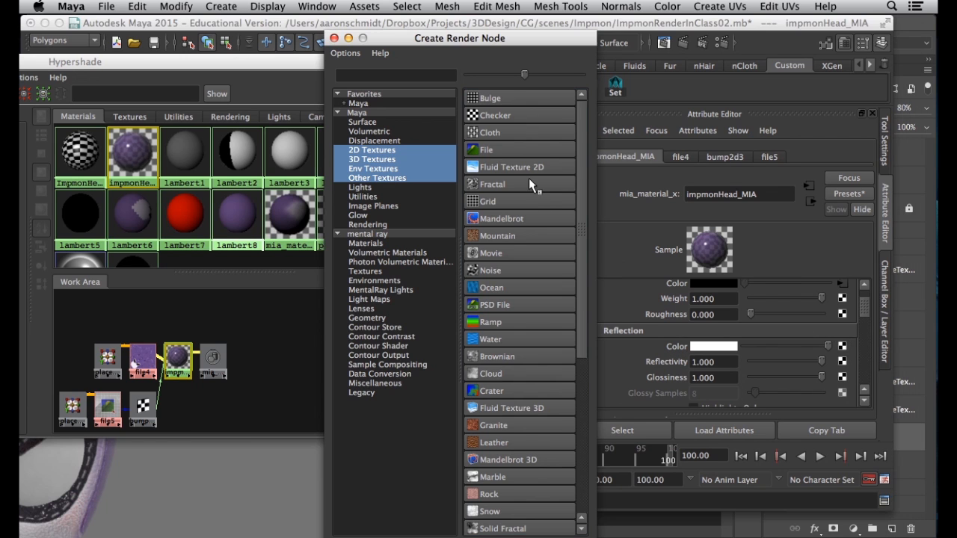
pyautogui.click(509, 149)
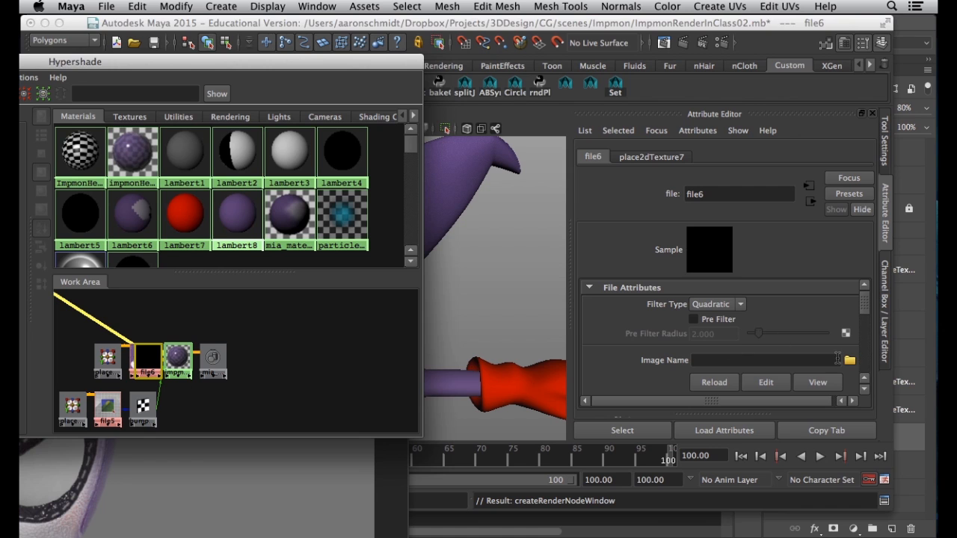
pyautogui.click(850, 361)
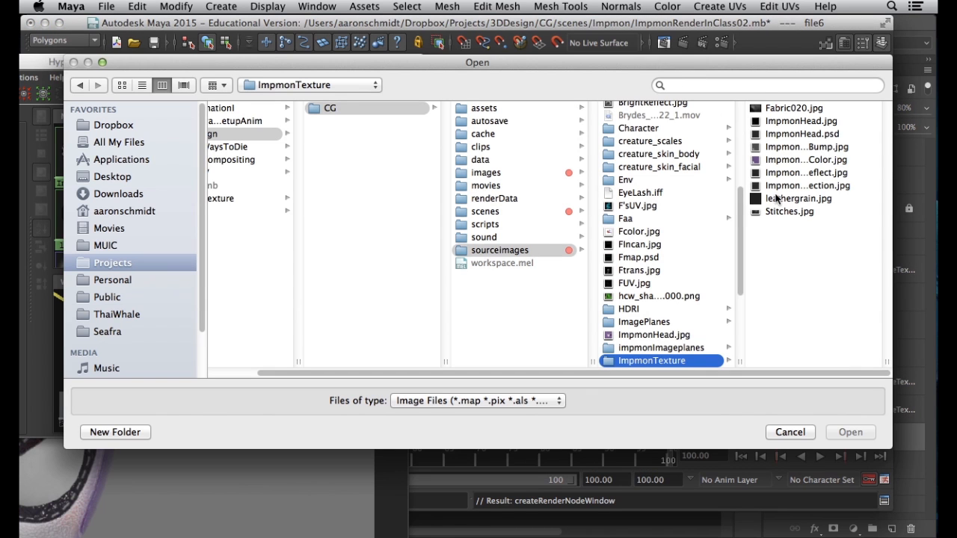
pyautogui.click(787, 187)
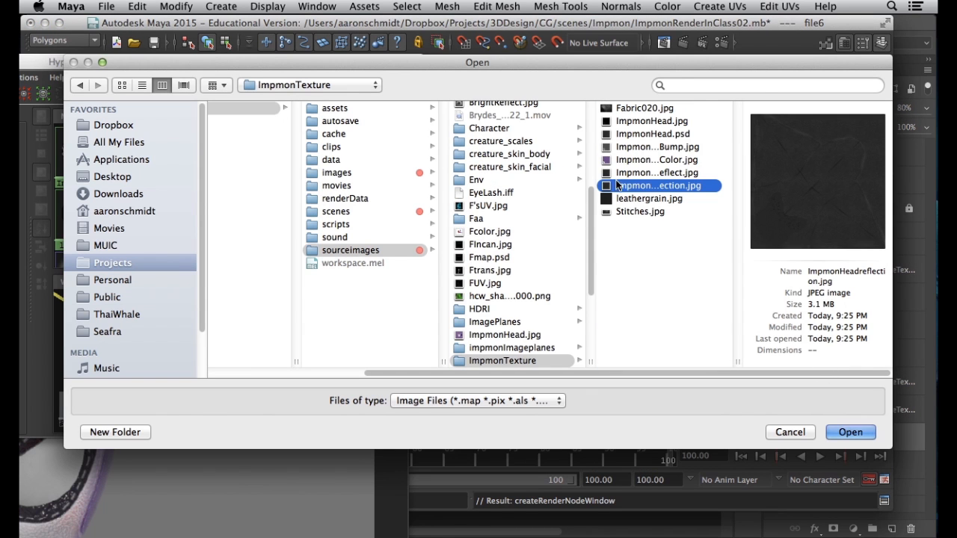
pyautogui.click(661, 173)
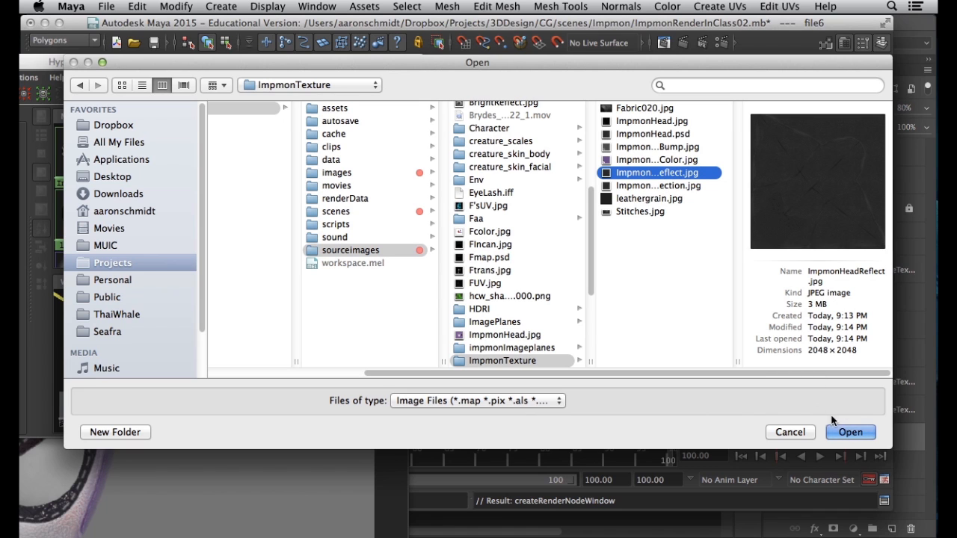
pyautogui.click(678, 187)
pyautogui.click(845, 432)
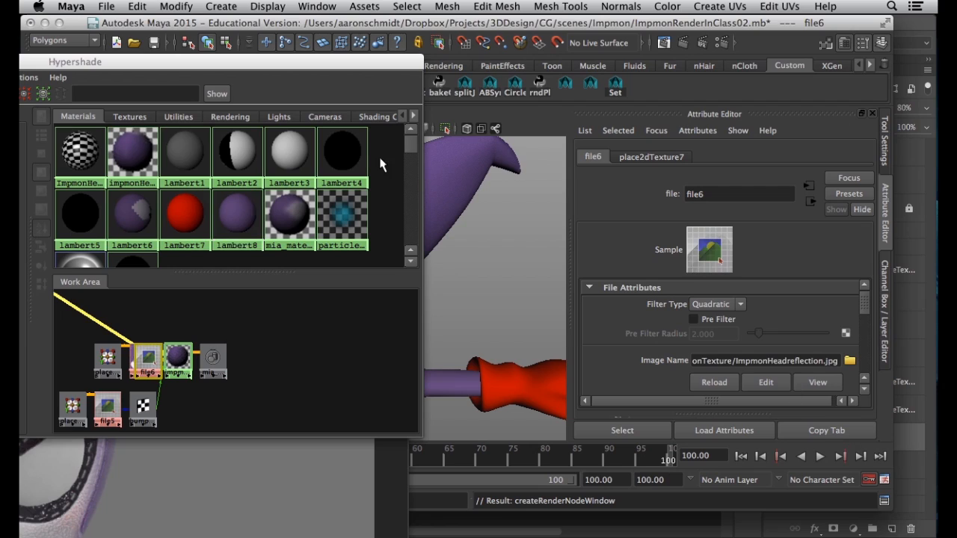
# Select impmonHead_MIA in Hypershade, graph its network, and maximise the Render View
pyautogui.moveTo(348, 74); pyautogui.dragTo(695, 336)
pyautogui.moveTo(342, 164); pyautogui.dragTo(209, 105)
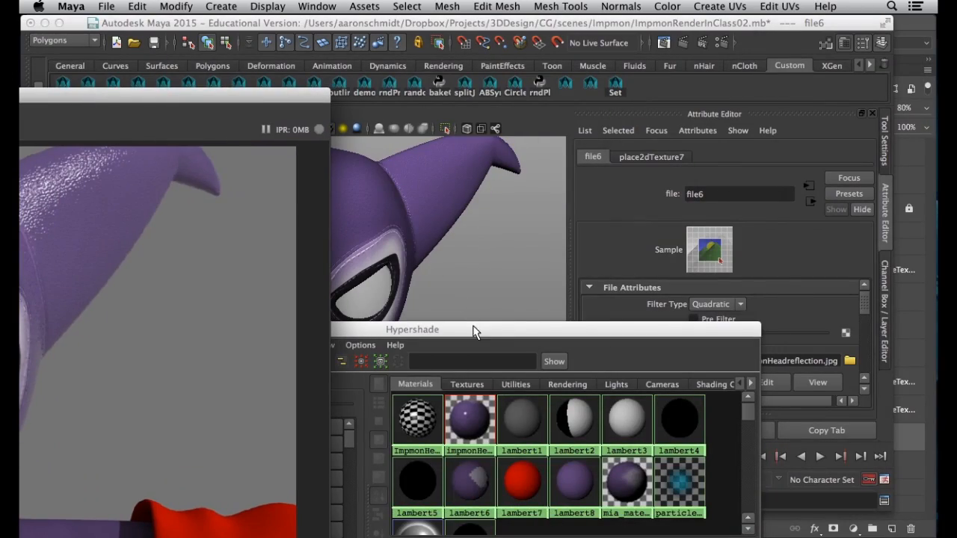
pyautogui.moveTo(474, 329); pyautogui.dragTo(414, 68)
pyautogui.click(412, 157)
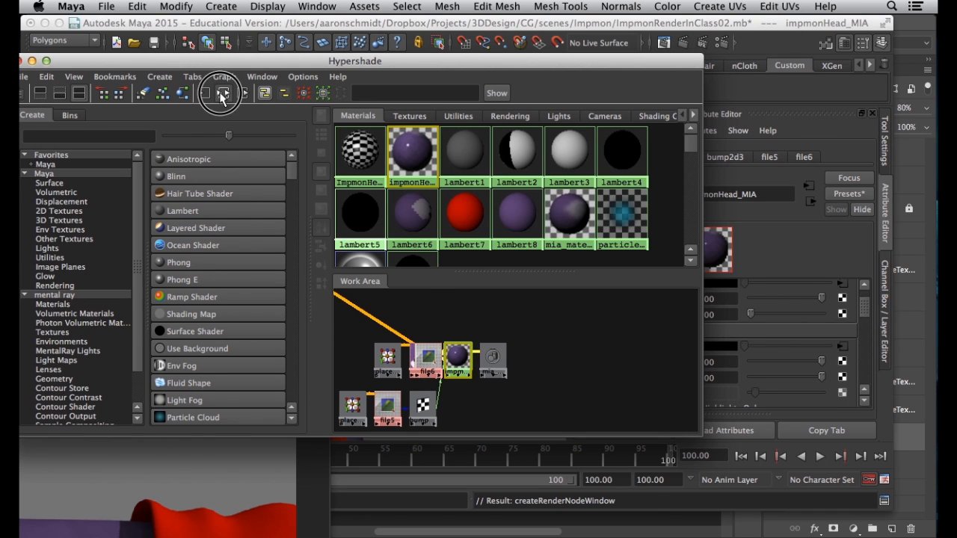
pyautogui.click(223, 93)
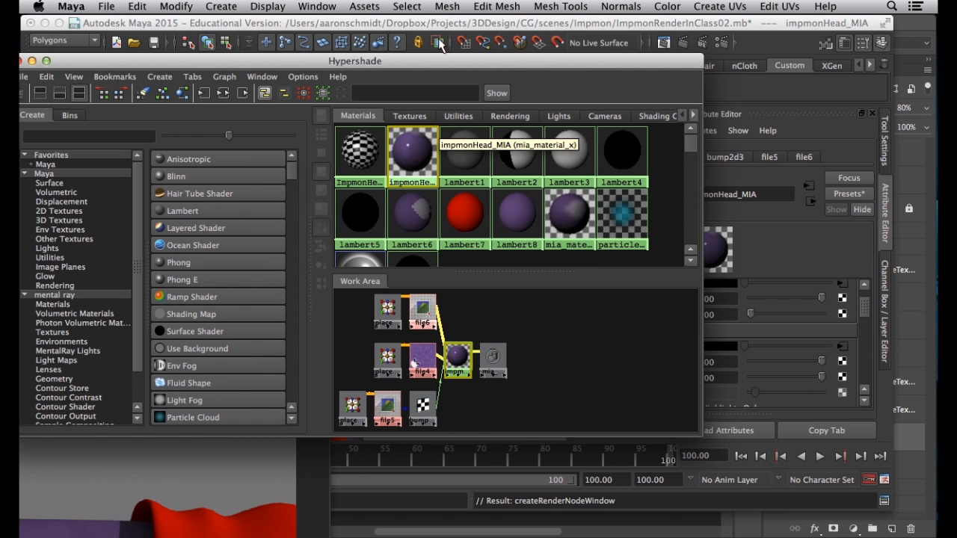
pyautogui.moveTo(432, 63); pyautogui.dragTo(692, 349)
pyautogui.doubleClick(261, 92)
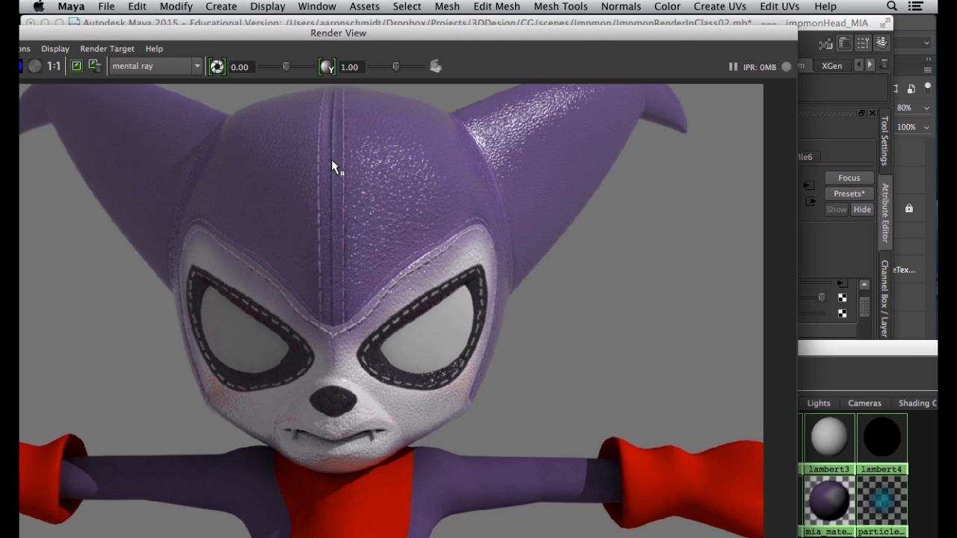
# Reposition the Render View and re-render the frame with the new reflection map
pyautogui.moveTo(587, 30); pyautogui.dragTo(703, 21)
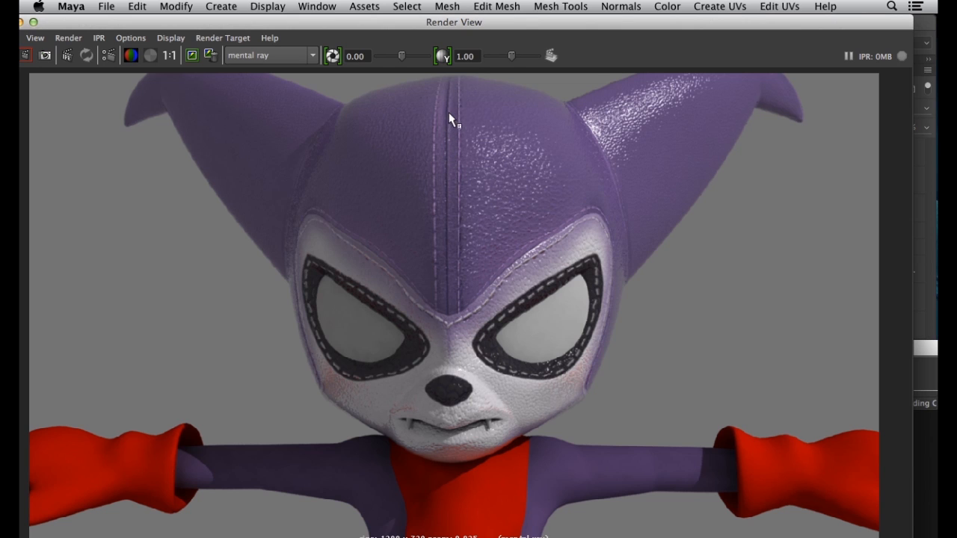
pyautogui.moveTo(480, 26); pyautogui.dragTo(510, 27)
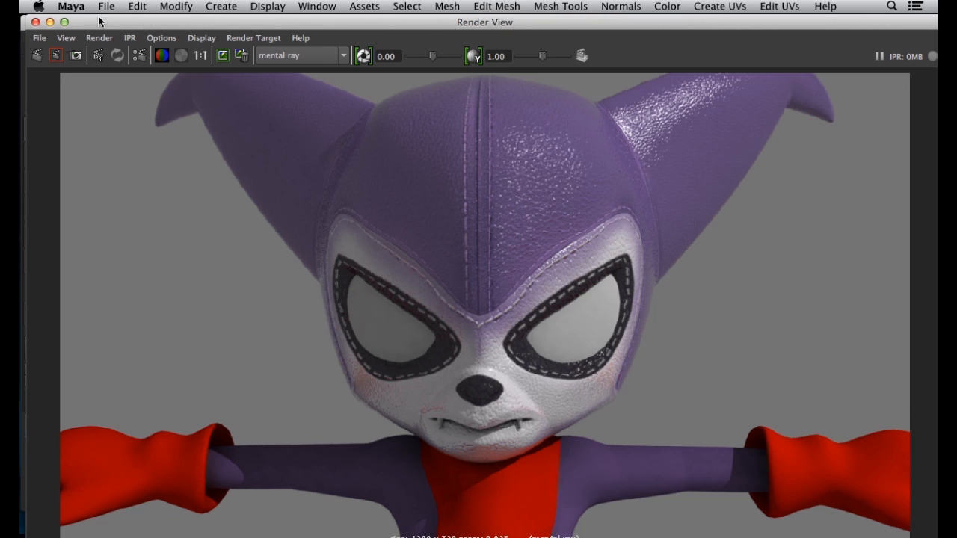
pyautogui.click(50, 57)
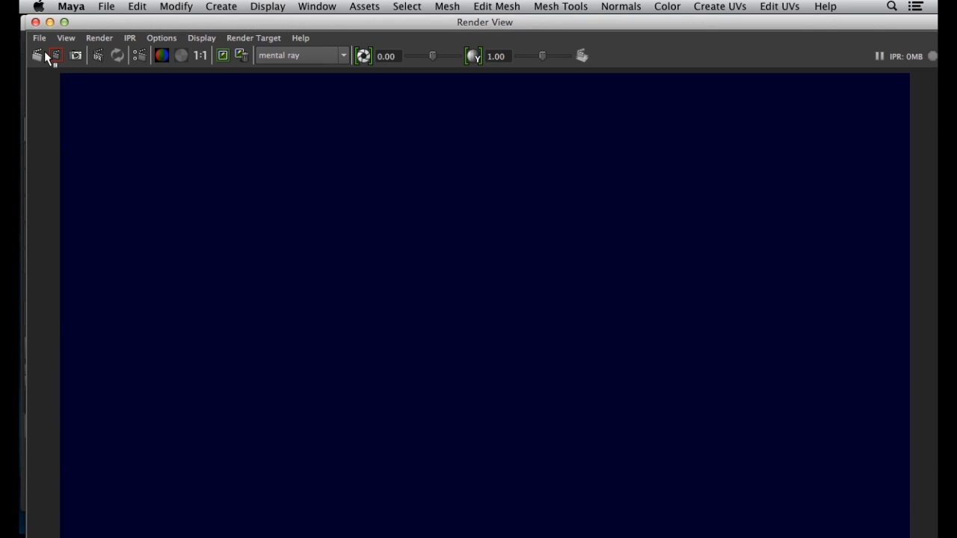